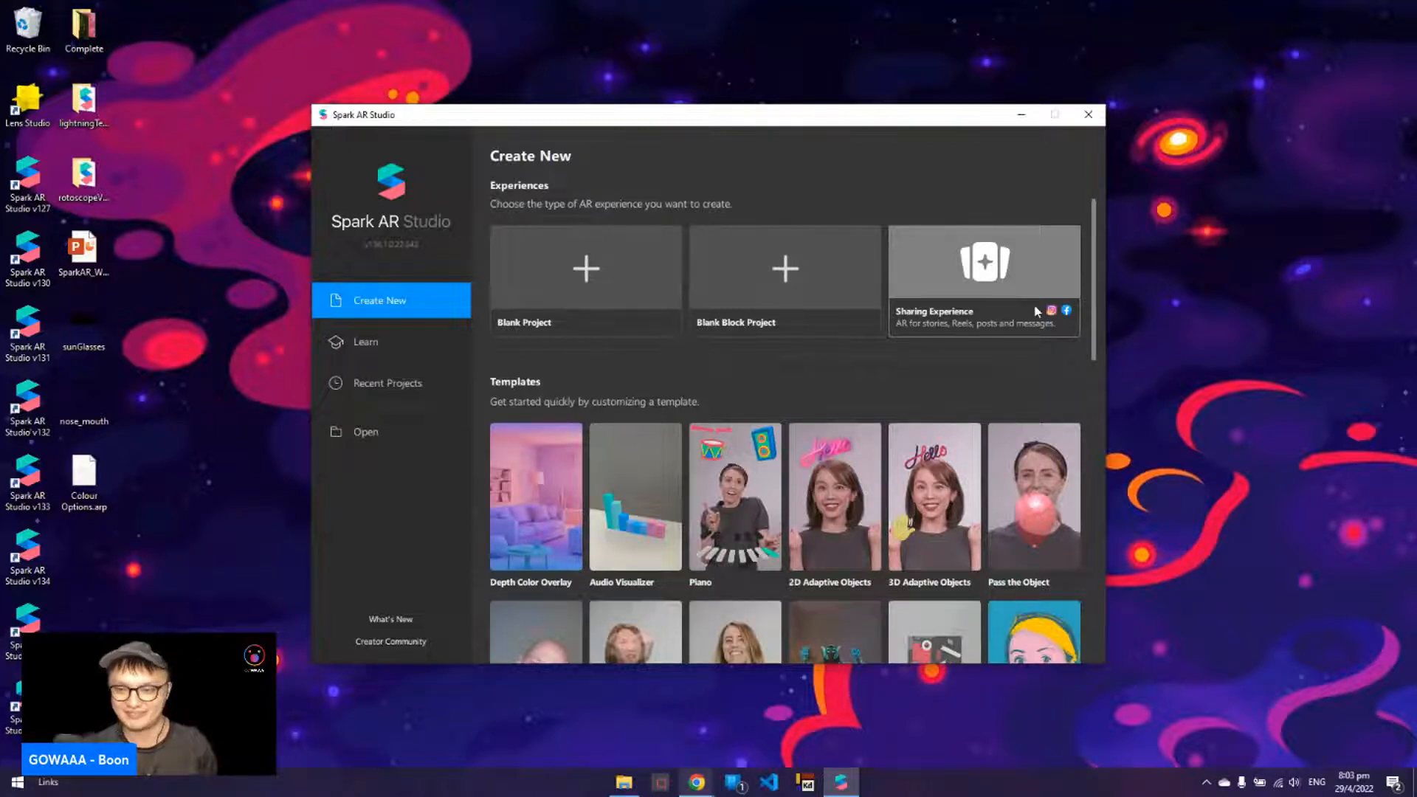
# - Create a new Sharing Experience project and maximize its window
pyautogui.click(984, 300)
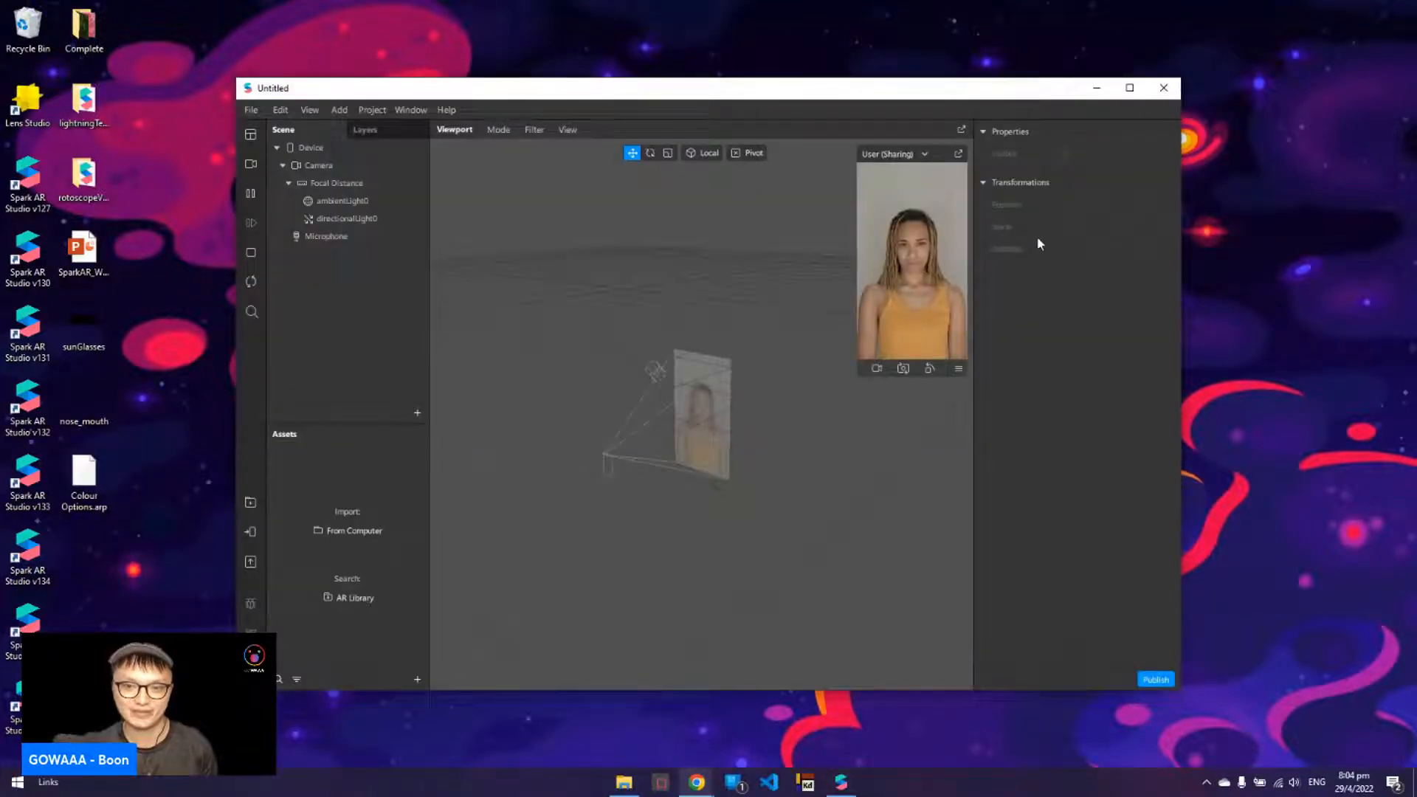
pyautogui.click(1129, 87)
# - Try the first real-time simulation video in the preview, and switch to the second one, the woman with long dark hair
pyautogui.click(15, 82)
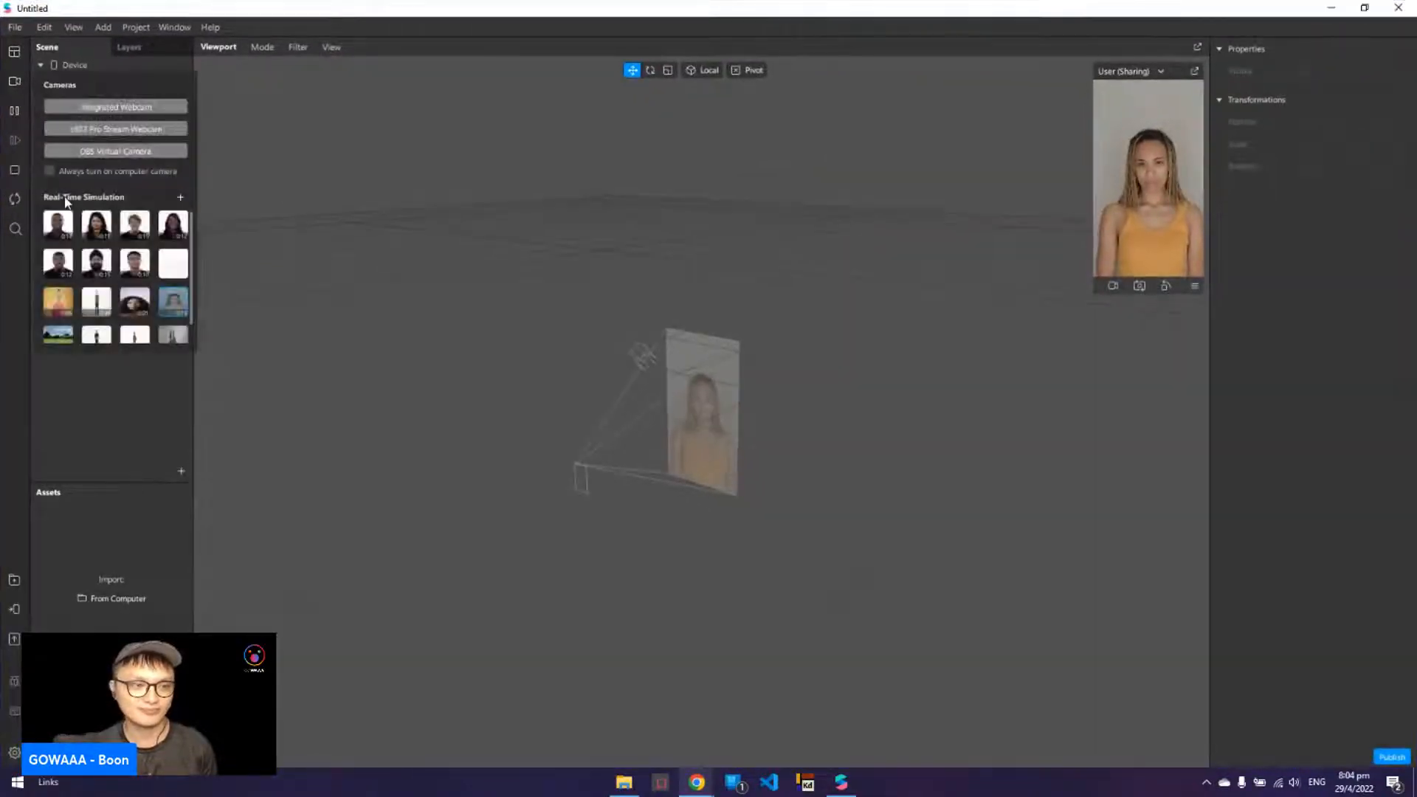
pyautogui.click(64, 225)
pyautogui.click(839, 579)
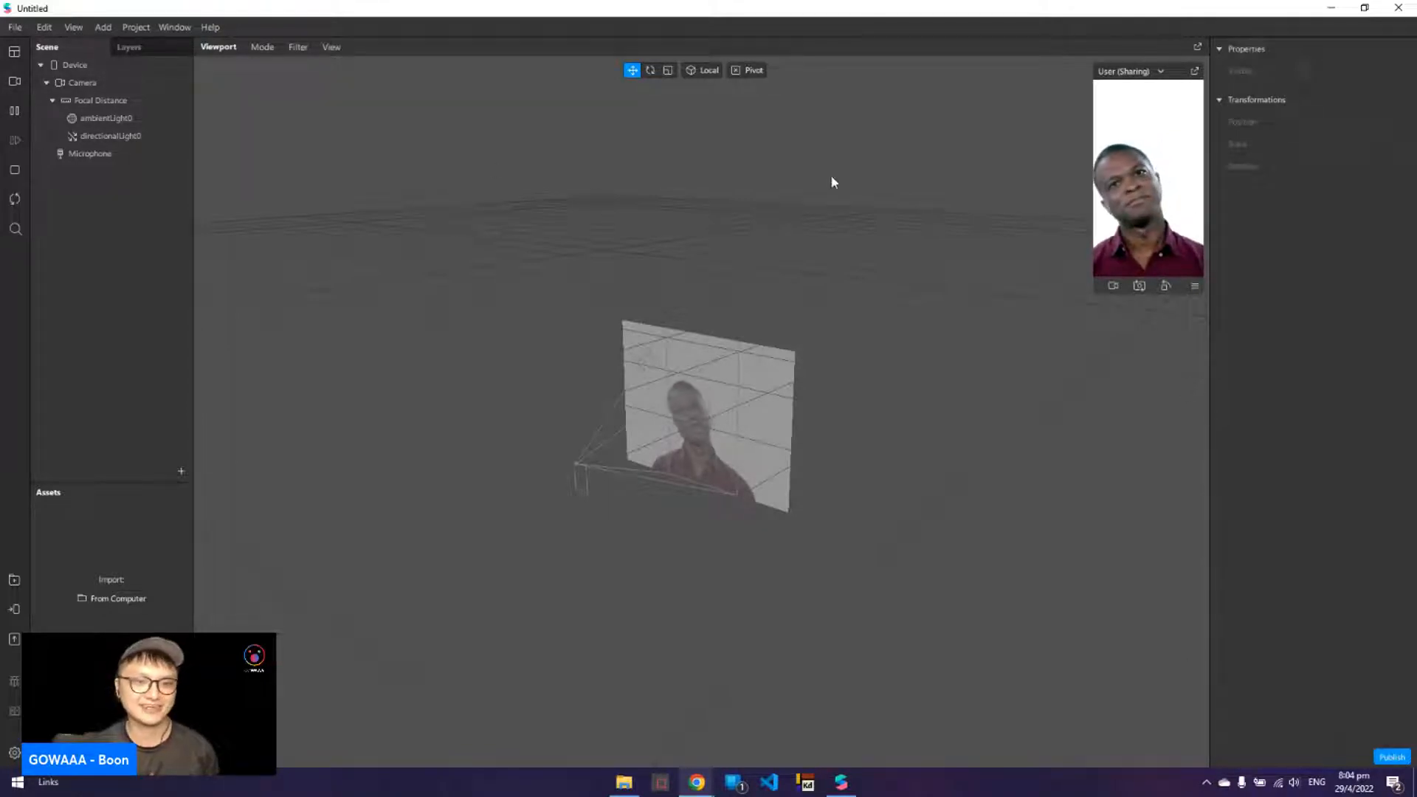
pyautogui.click(14, 85)
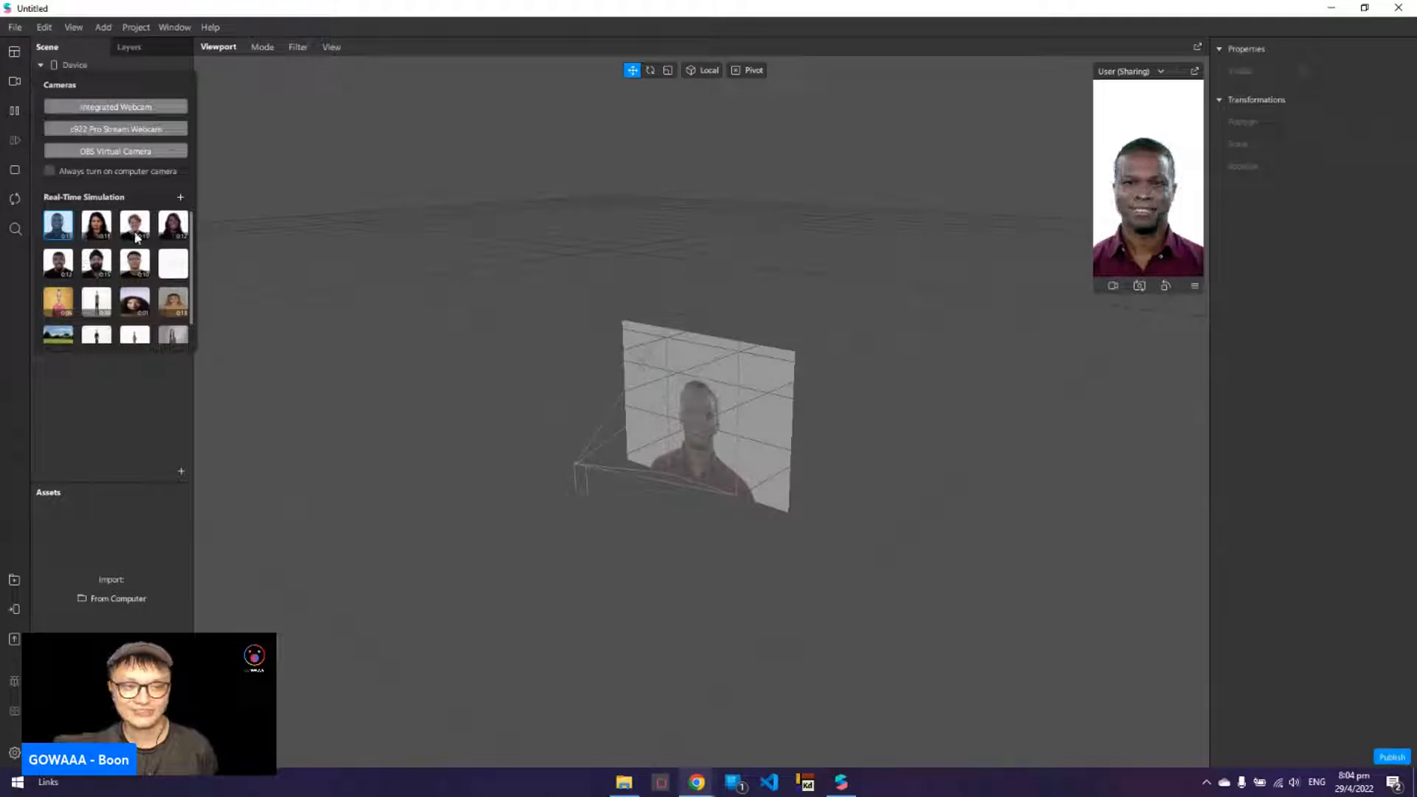
pyautogui.click(99, 230)
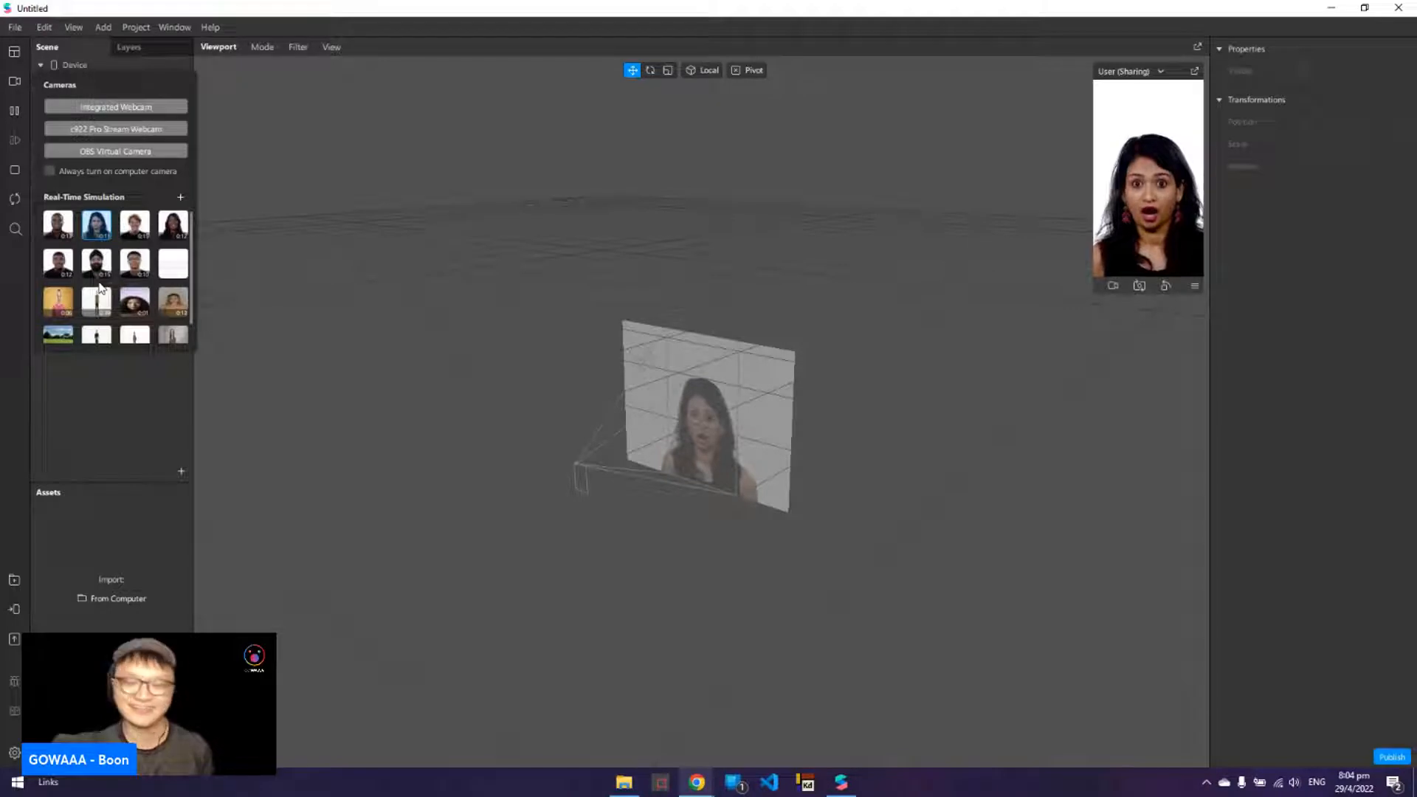
pyautogui.click(11, 312)
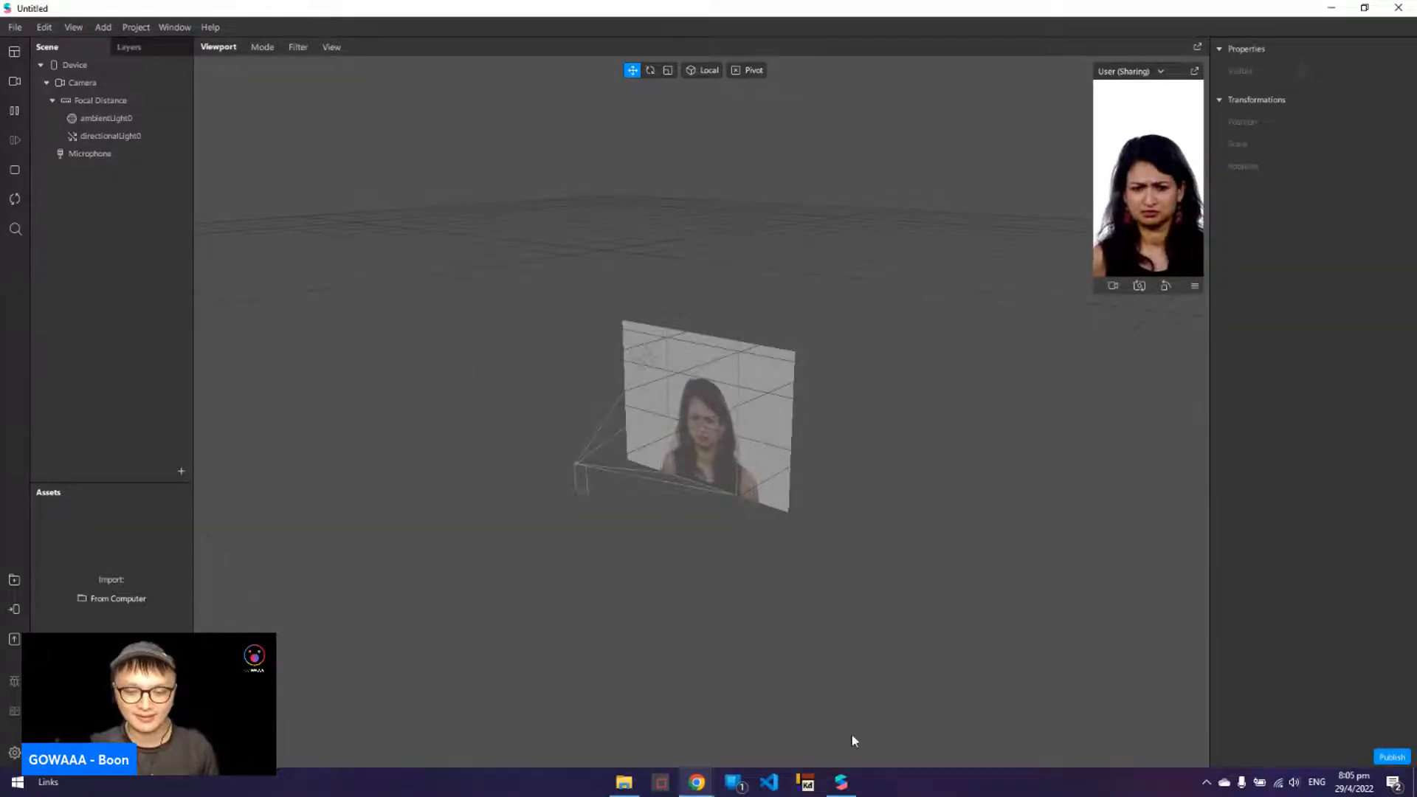
# - Launch the Kuadro reference image viewer and dismiss its startup notification
pyautogui.click(815, 791)
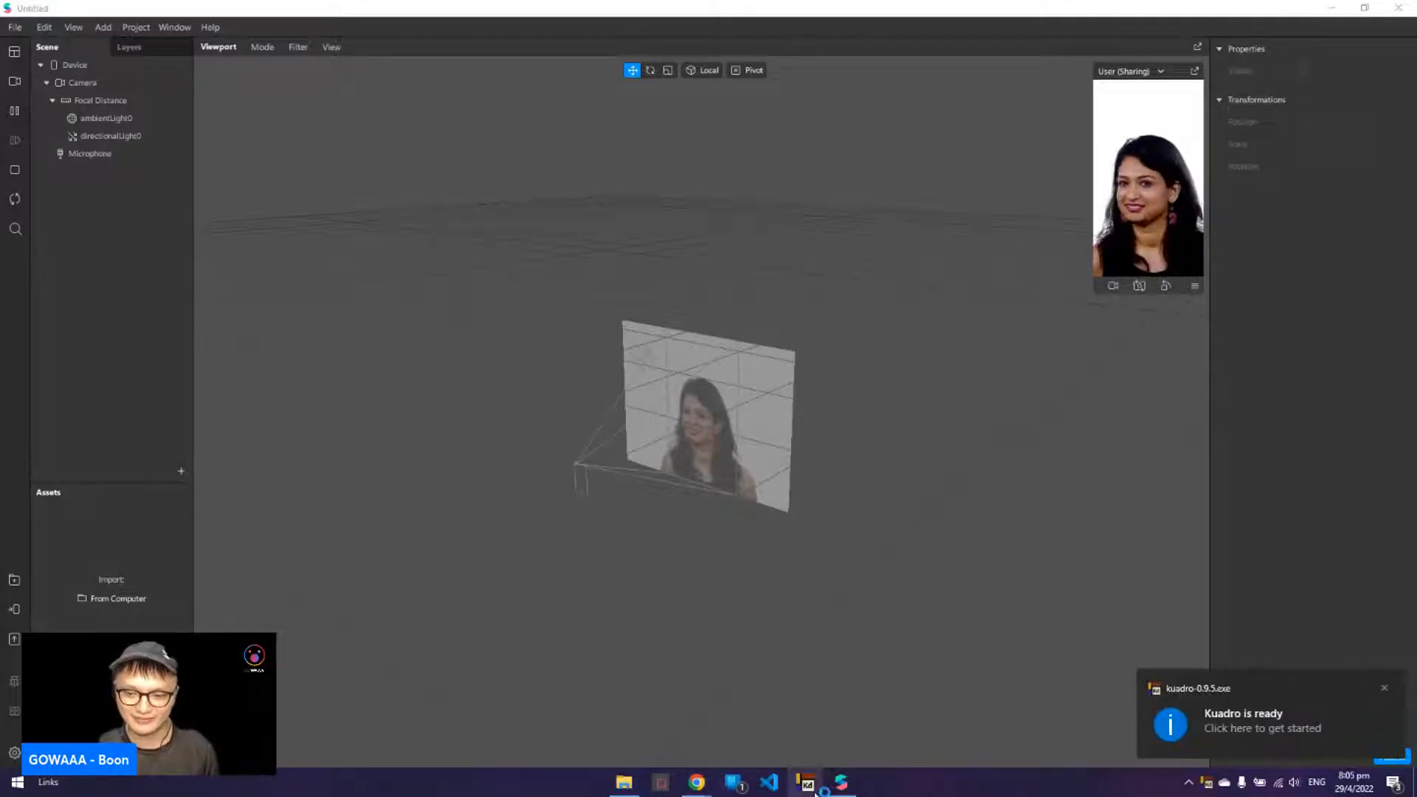
pyautogui.click(1242, 732)
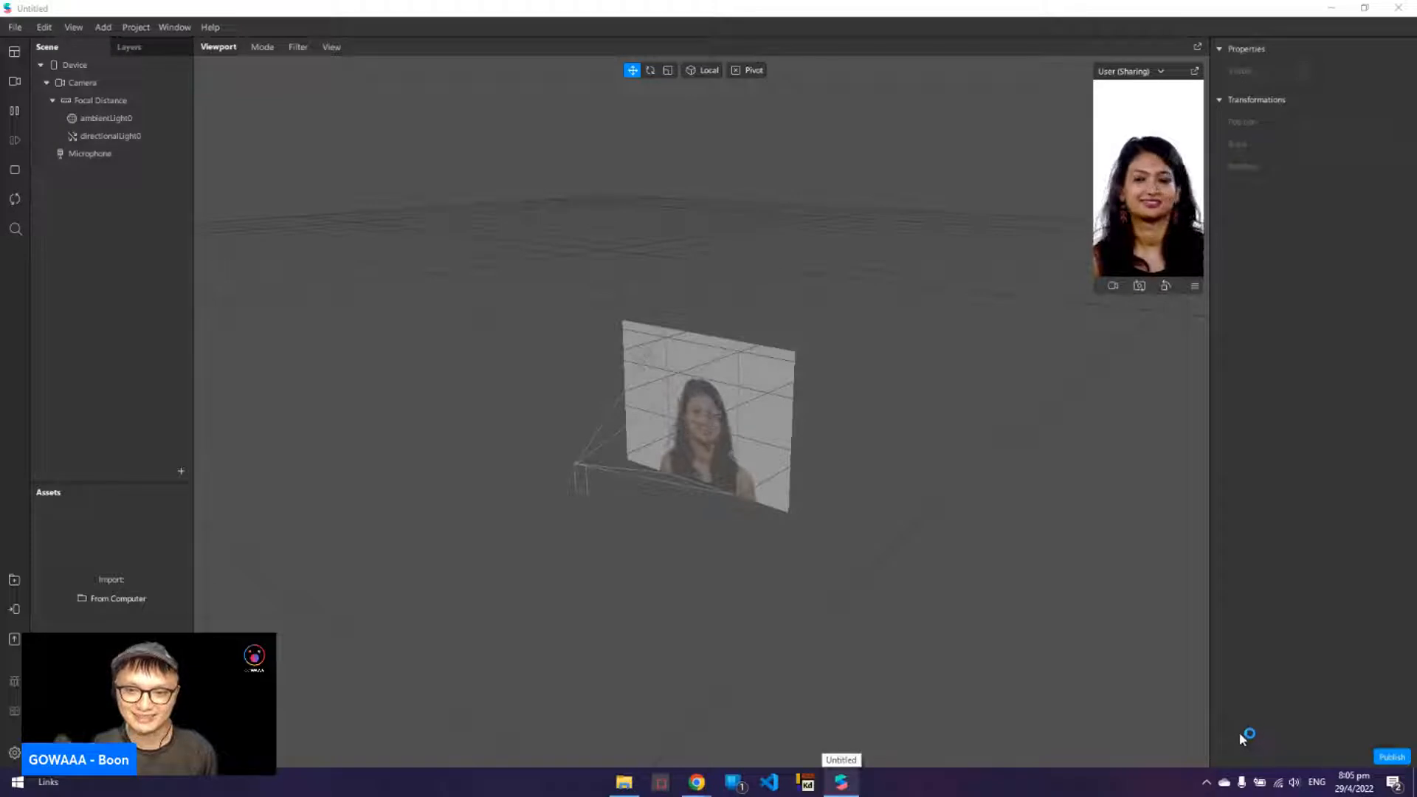
pyautogui.click(1206, 783)
pyautogui.rightClick(1178, 752)
pyautogui.click(1247, 566)
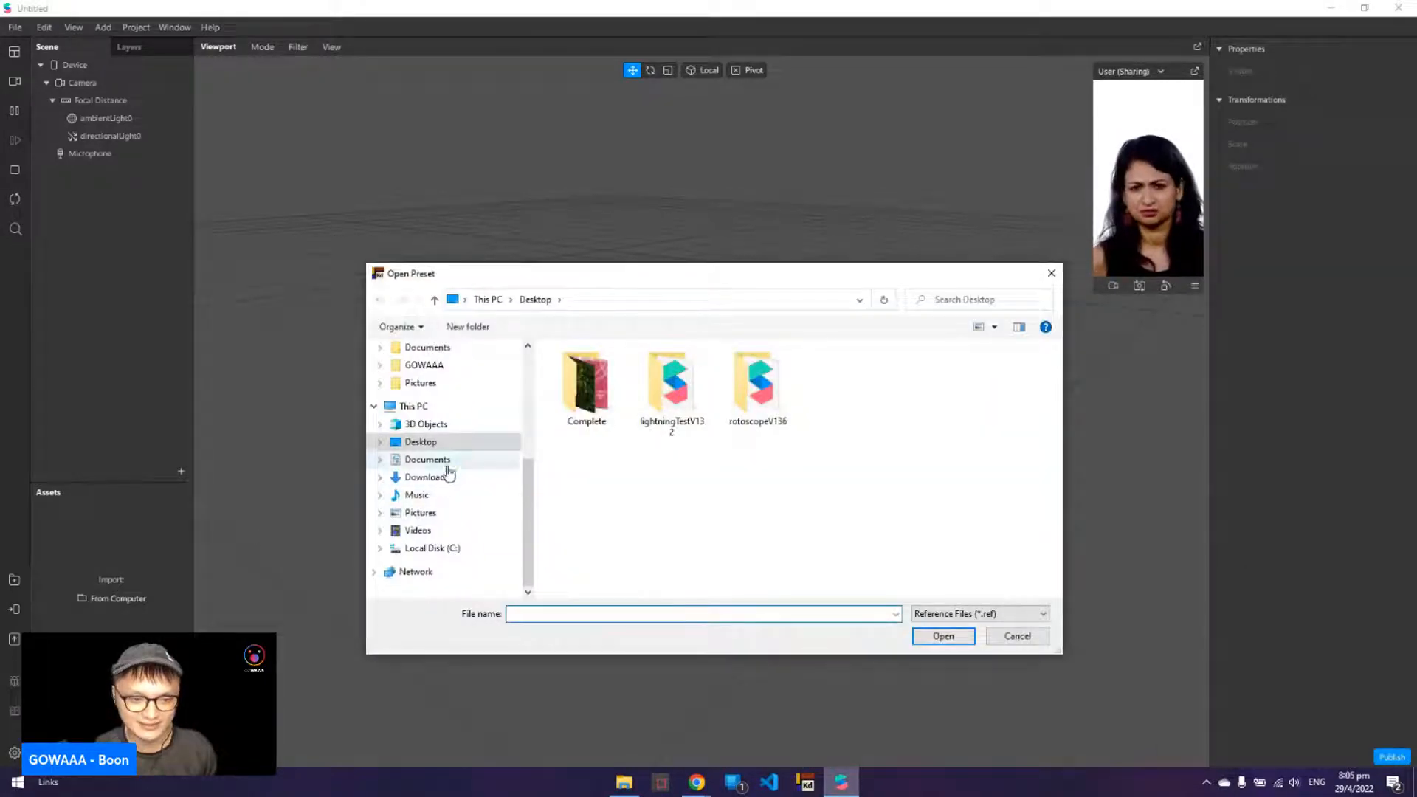
pyautogui.click(442, 477)
pyautogui.doubleClick(699, 447)
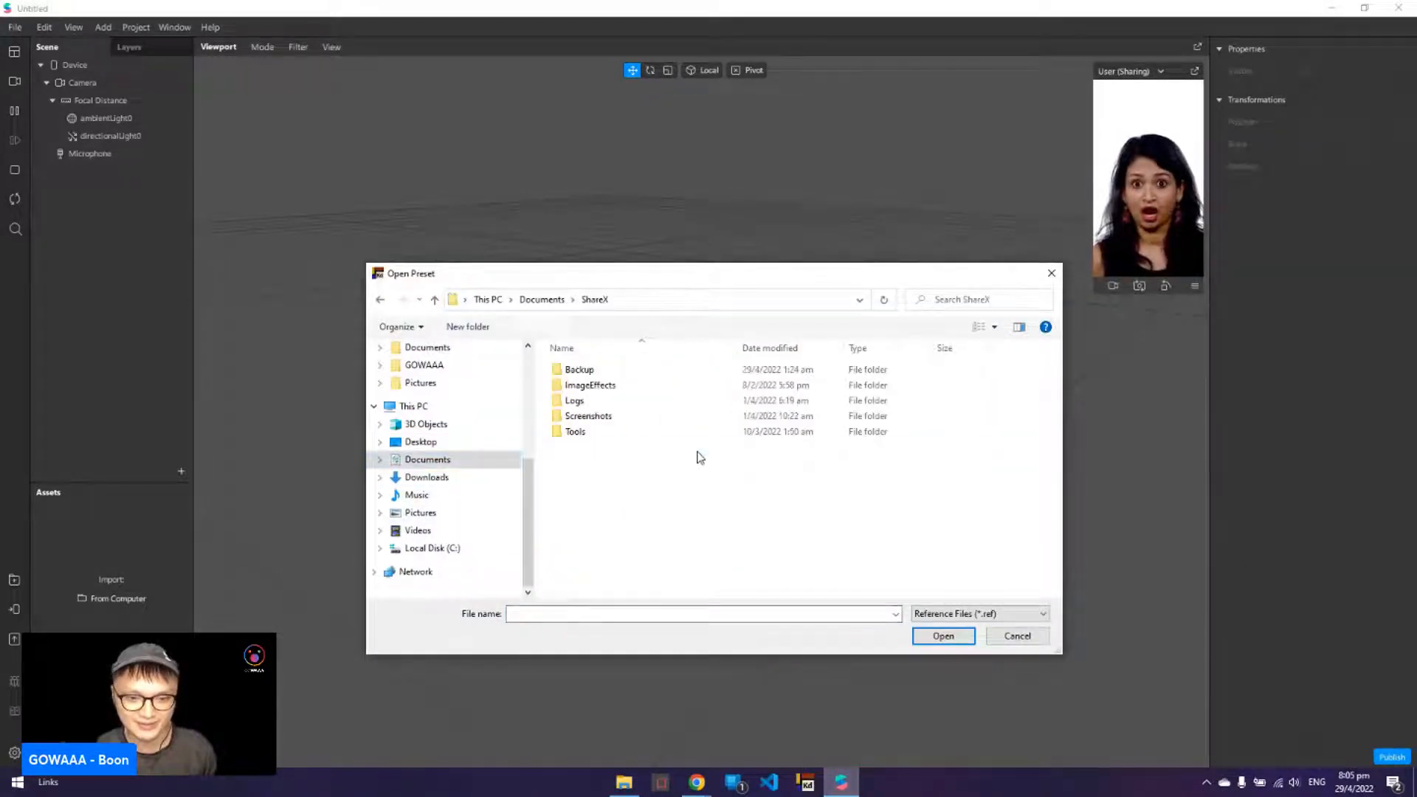
pyautogui.doubleClick(712, 415)
pyautogui.doubleClick(758, 403)
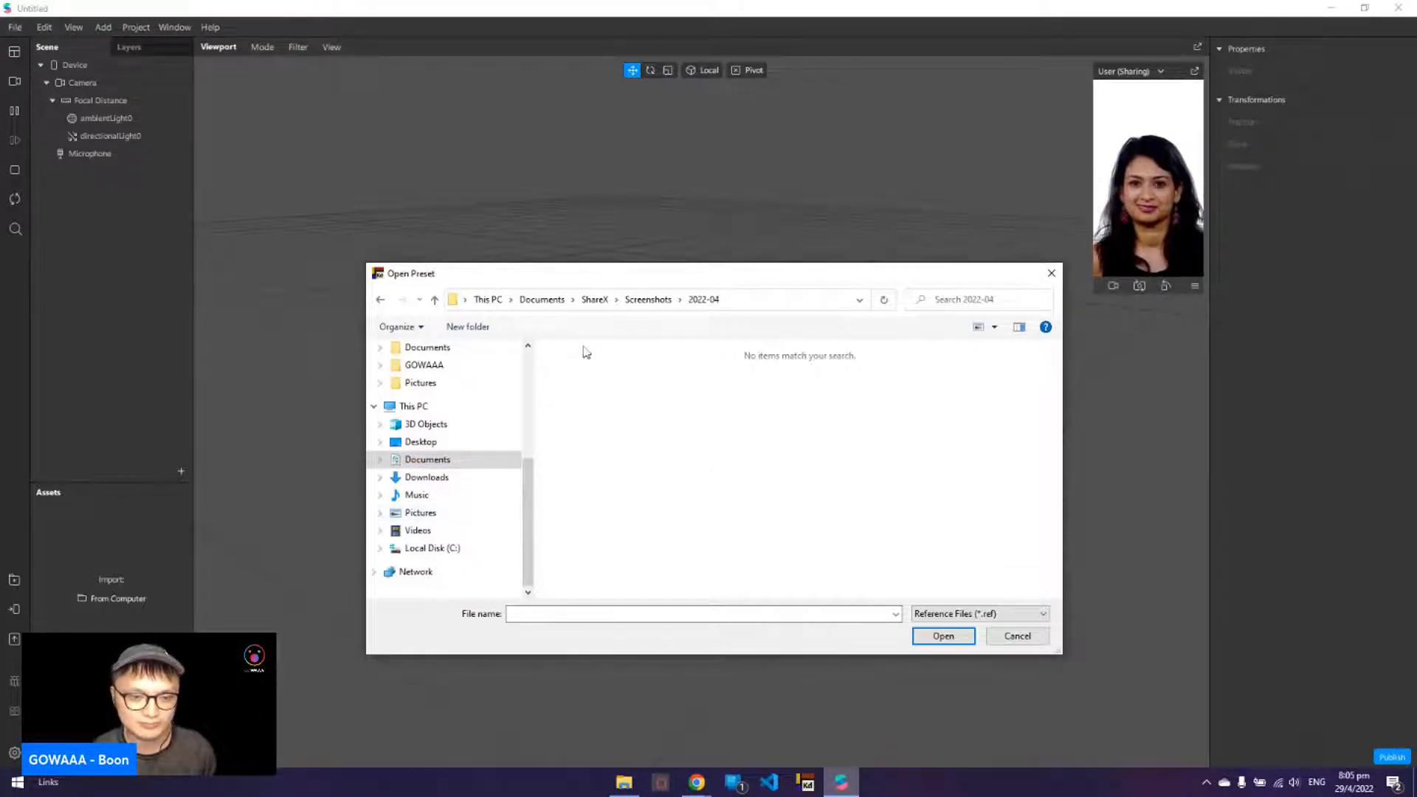
pyautogui.click(550, 302)
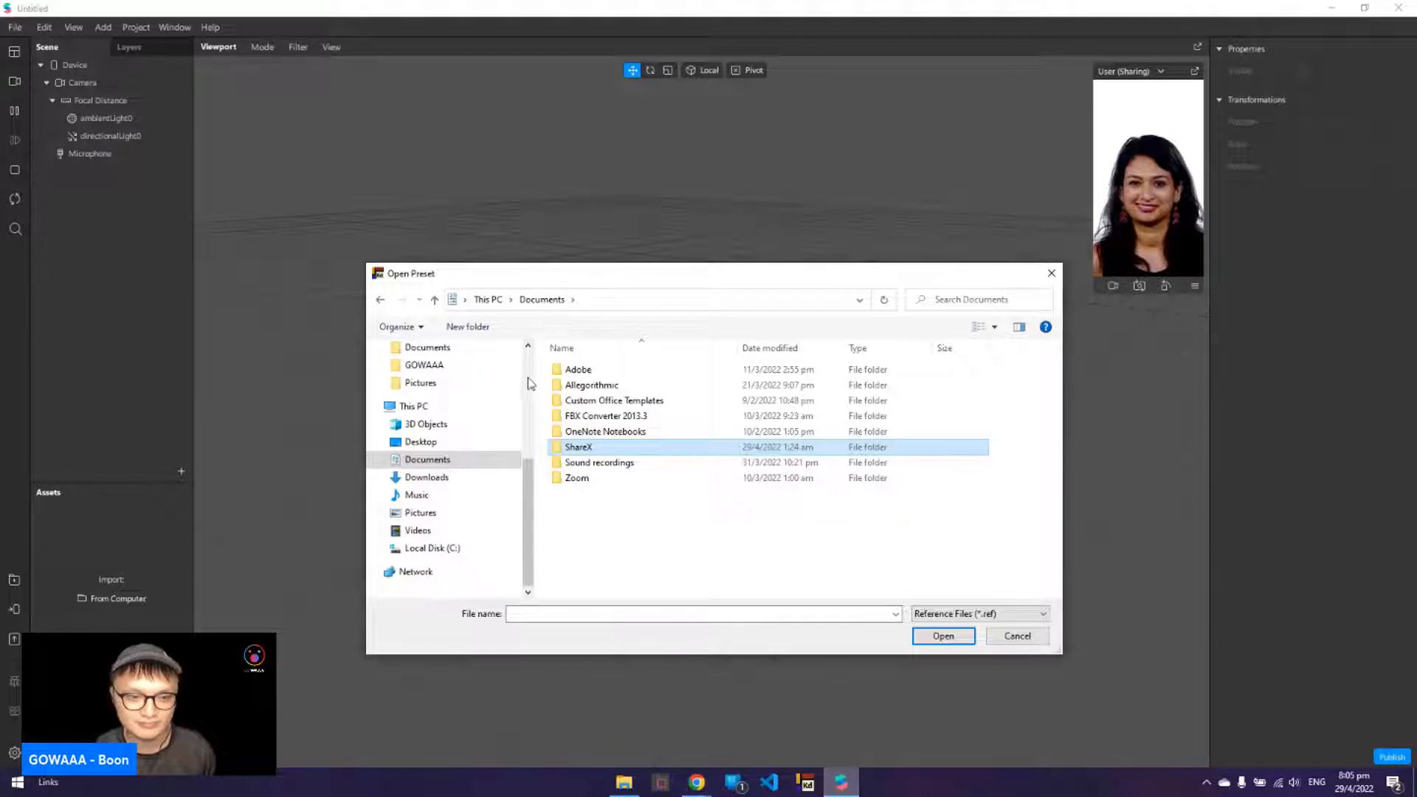
pyautogui.click(1030, 642)
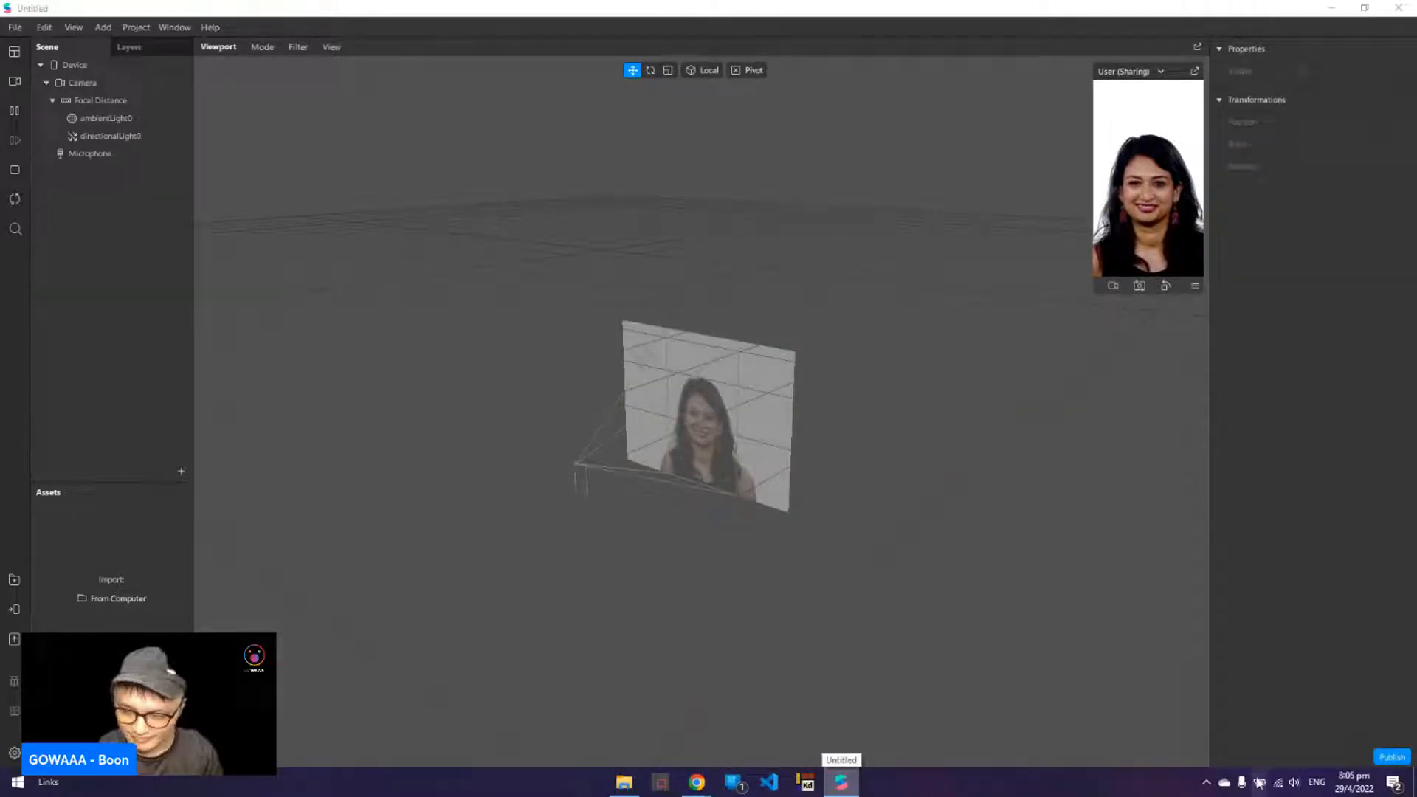
# - Add the cartoon portrait with sunglasses from Documents > ShareX > Screenshots > 2022-04 to Kuadro as a local reference image
pyautogui.click(1206, 783)
pyautogui.rightClick(1184, 756)
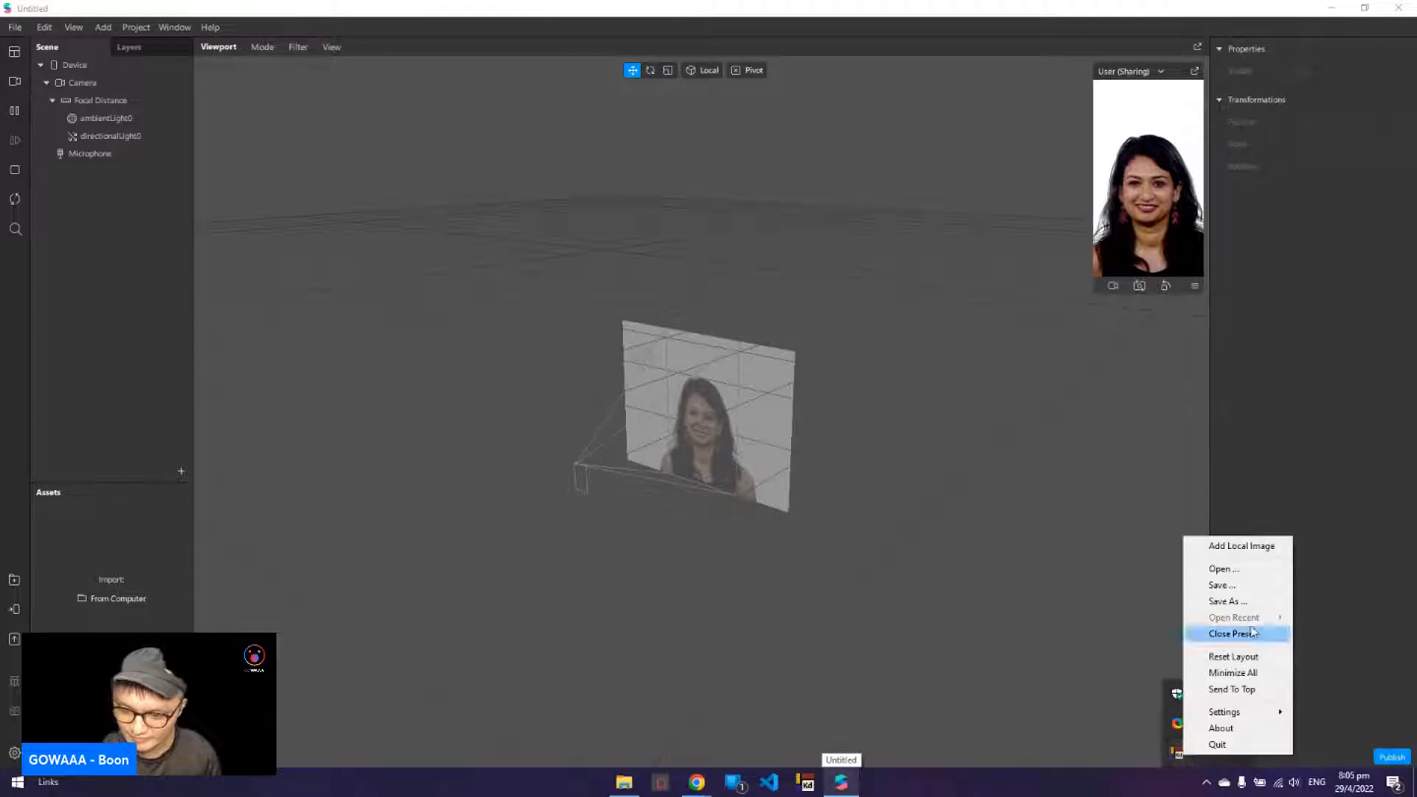
pyautogui.click(1241, 546)
pyautogui.click(427, 476)
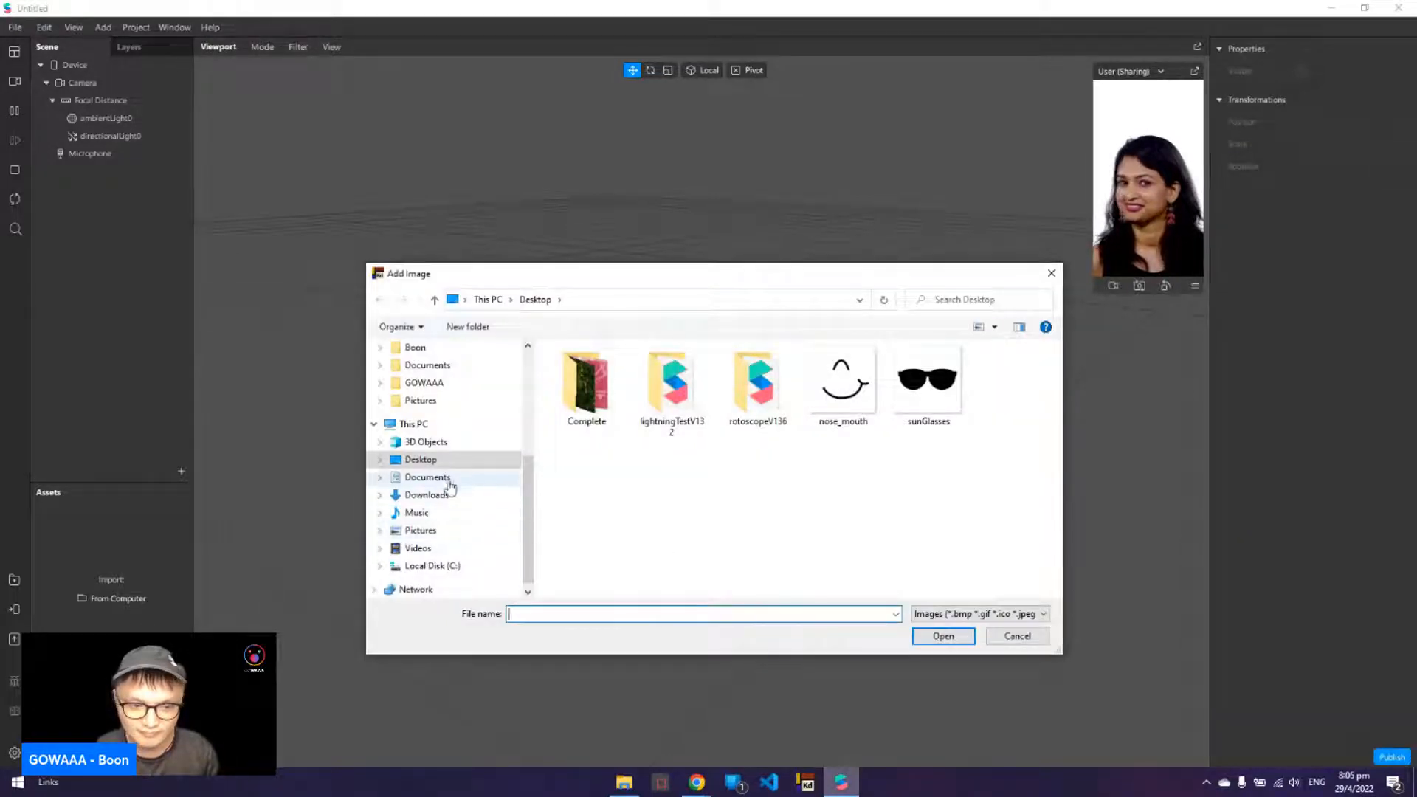
pyautogui.doubleClick(618, 453)
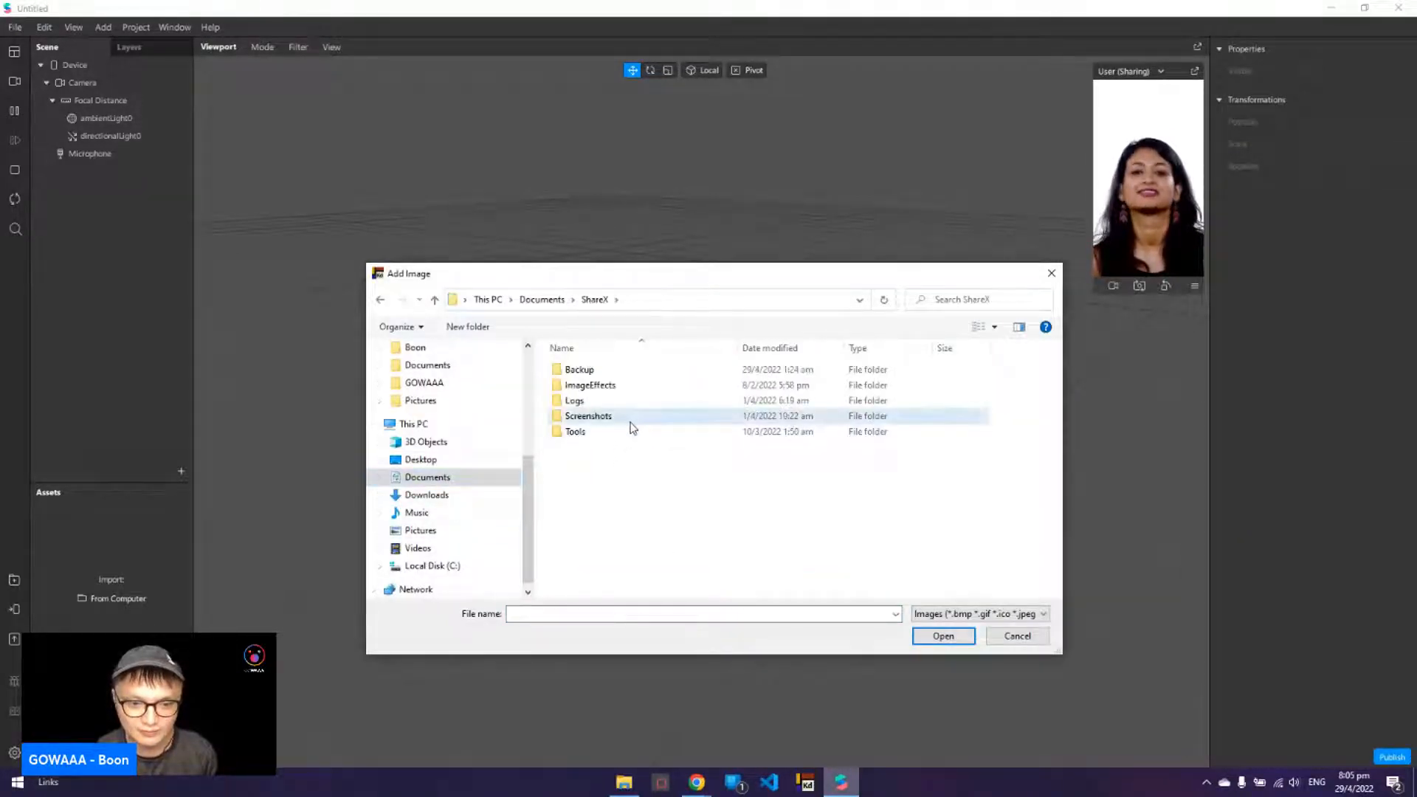
pyautogui.doubleClick(630, 418)
pyautogui.doubleClick(691, 402)
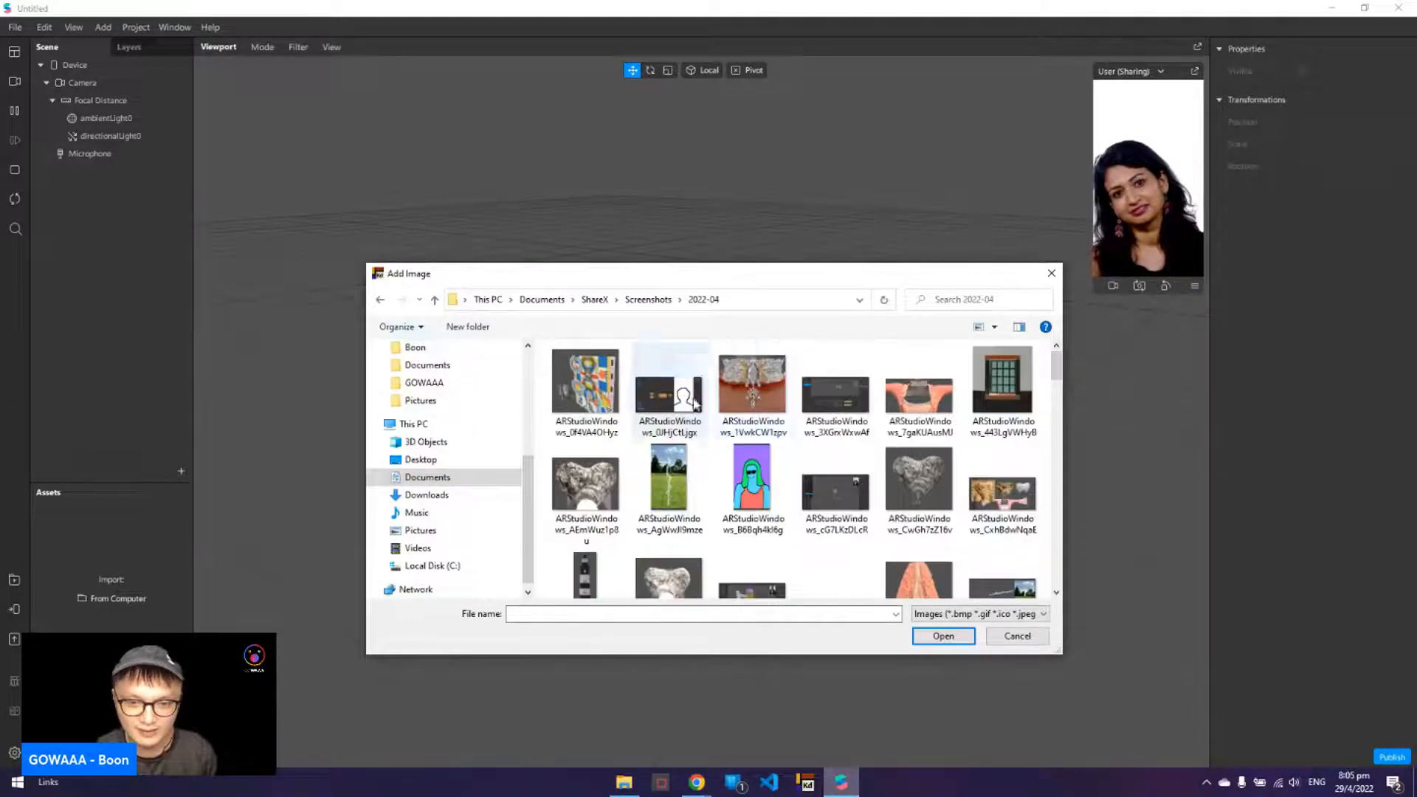
pyautogui.doubleClick(752, 476)
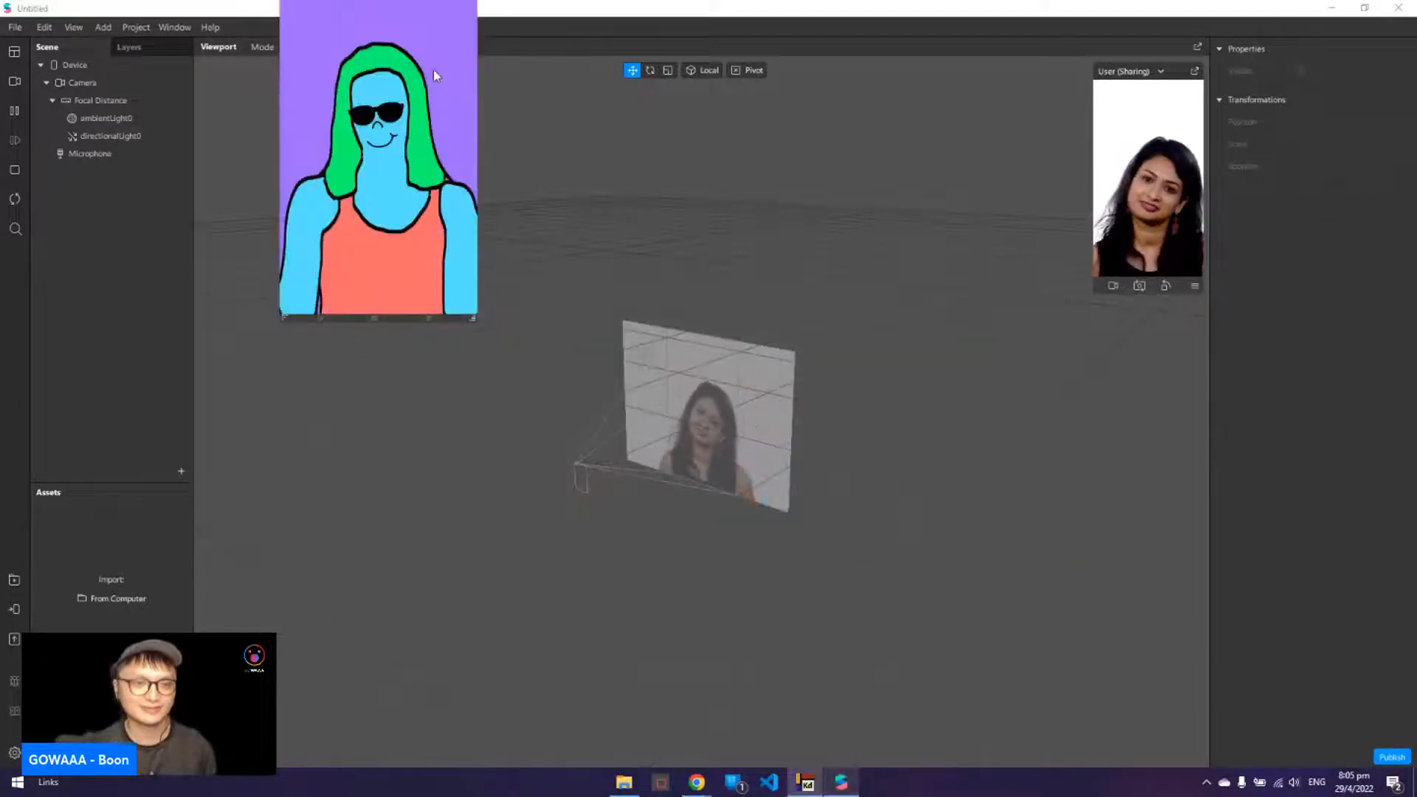
# - Set the reference image to Always On Top and place it beside the video preview, dismissing the Save Preset dialog
pyautogui.moveTo(413, 13); pyautogui.dragTo(394, 150)
pyautogui.hotkey('ctrl', 's')
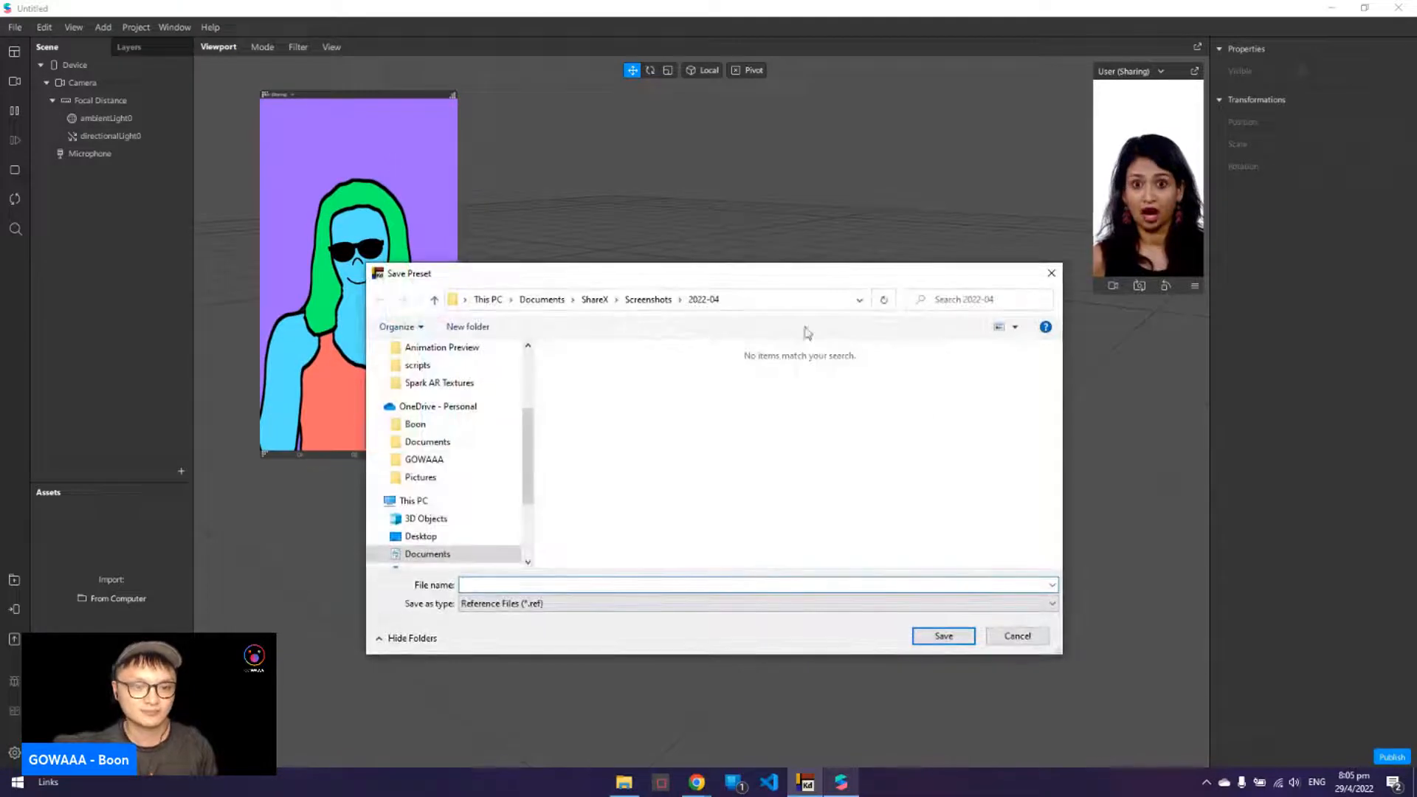
pyautogui.press('Escape')
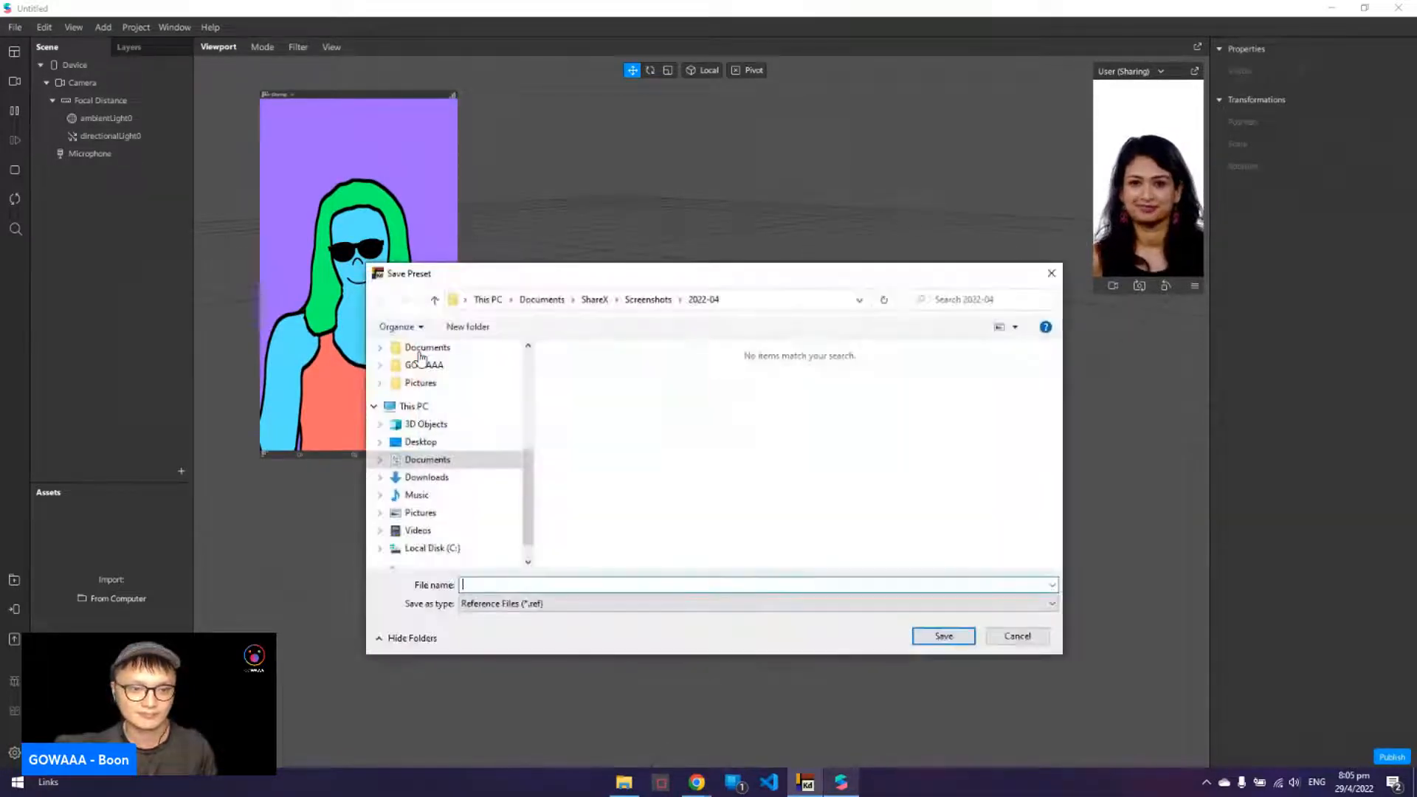
pyautogui.rightClick(419, 356)
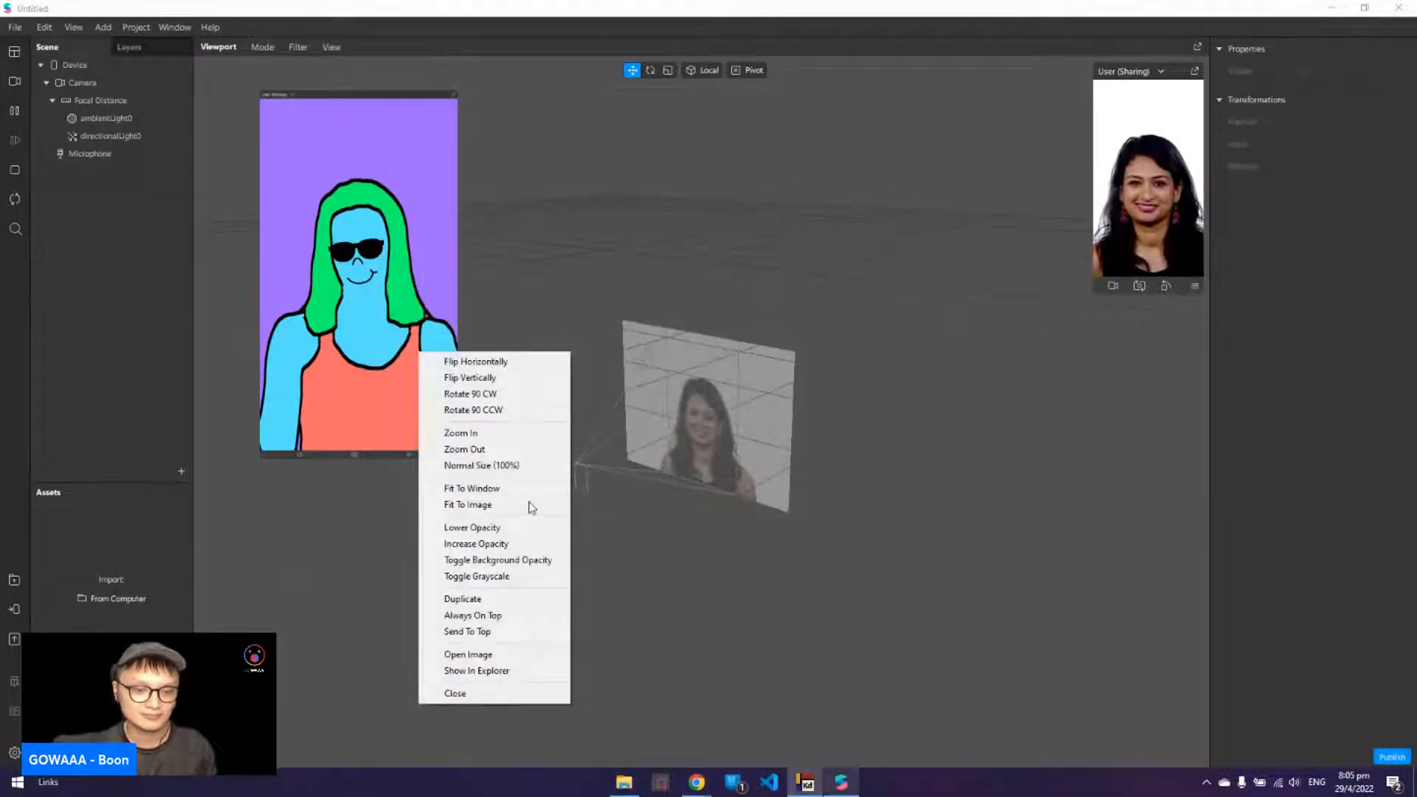
pyautogui.click(517, 616)
pyautogui.moveTo(450, 297); pyautogui.dragTo(1312, 325)
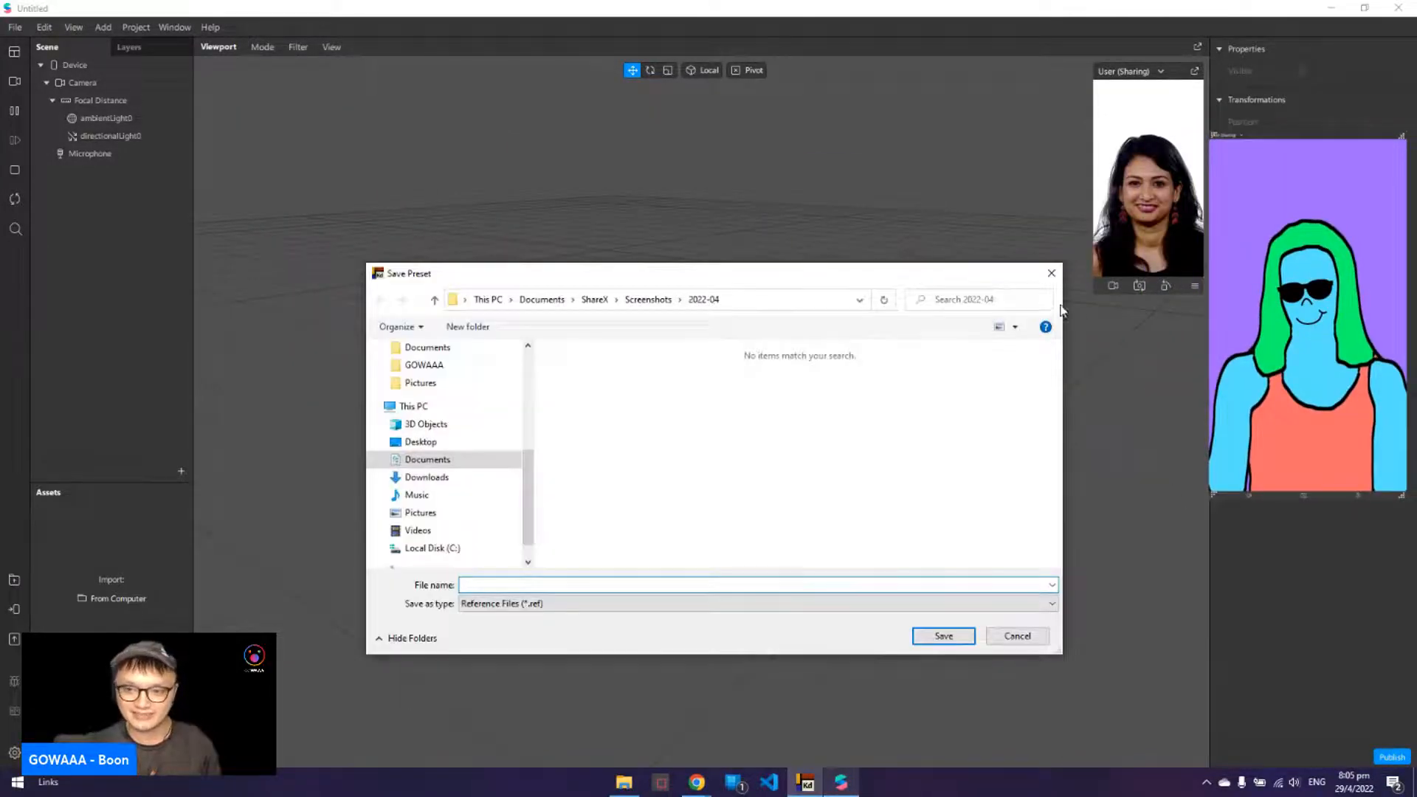
pyautogui.click(1051, 272)
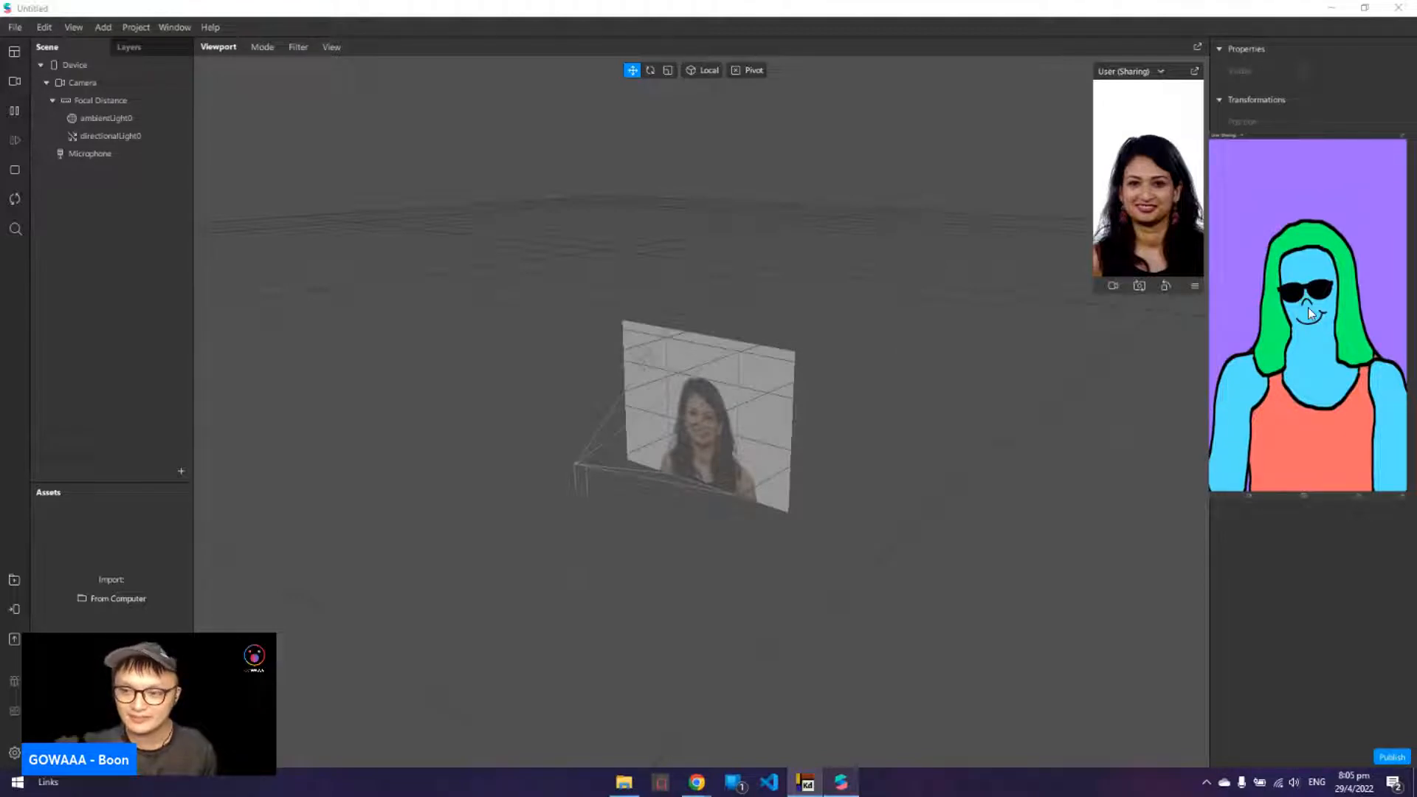
# - Insert a Face Tracker into the Spark AR Studio scene
pyautogui.click(778, 423)
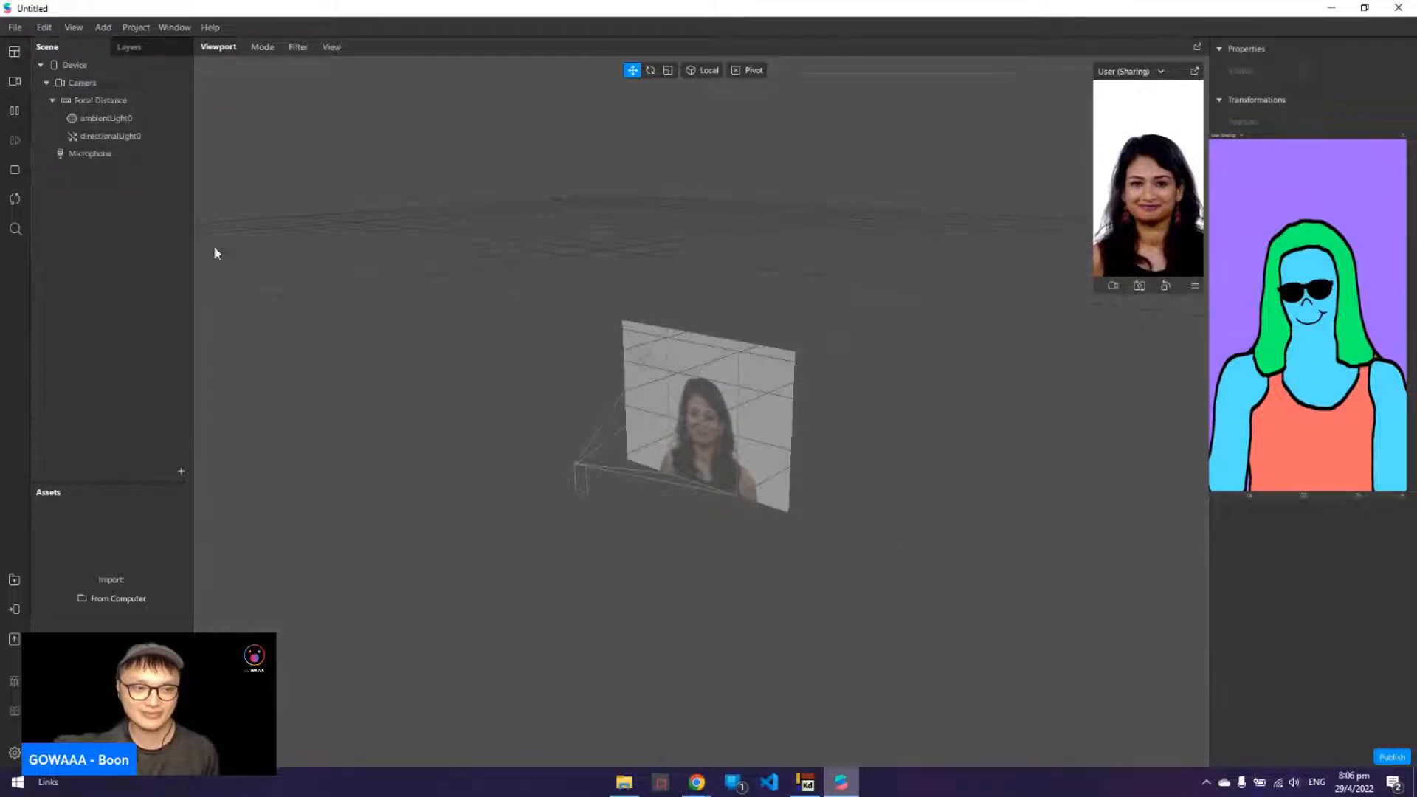
pyautogui.click(181, 472)
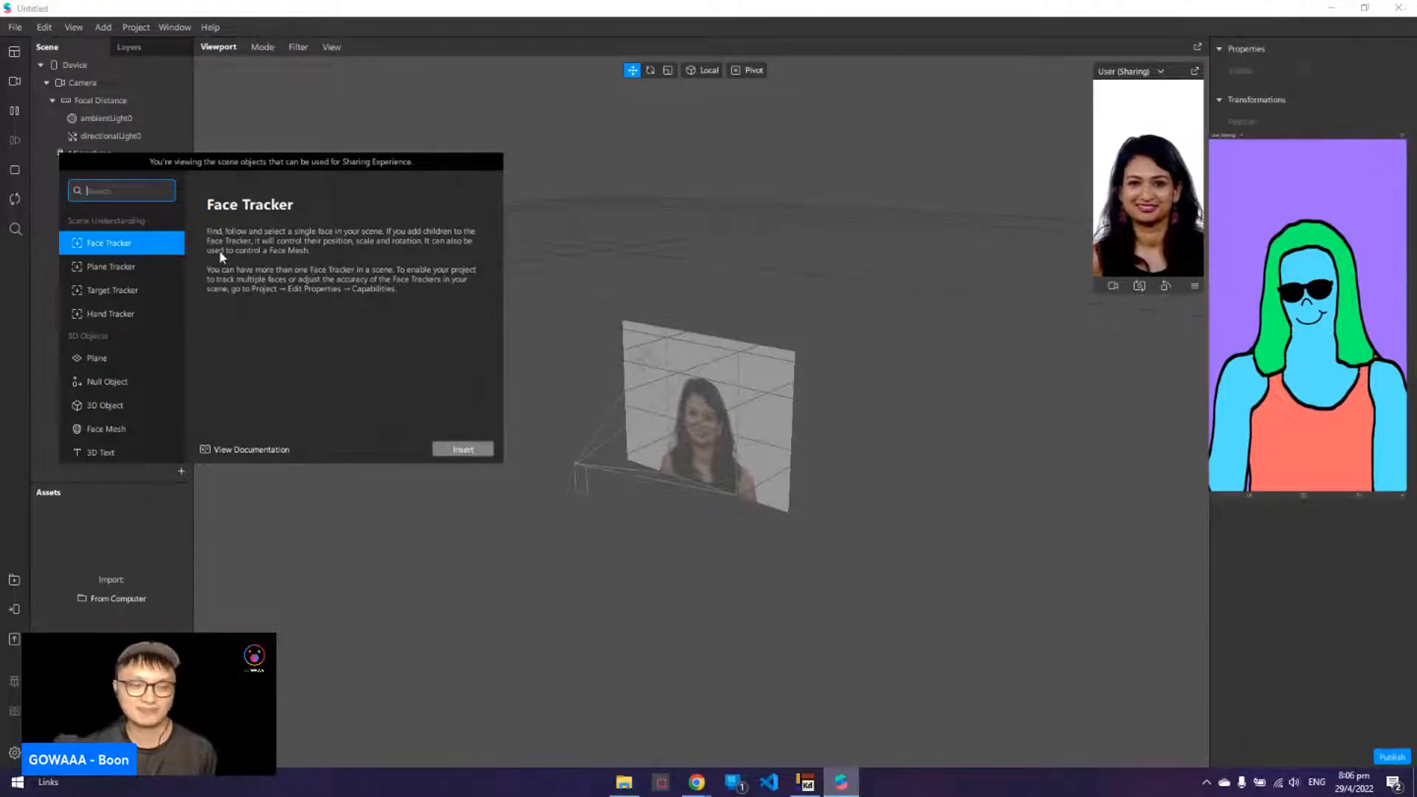
pyautogui.click(487, 451)
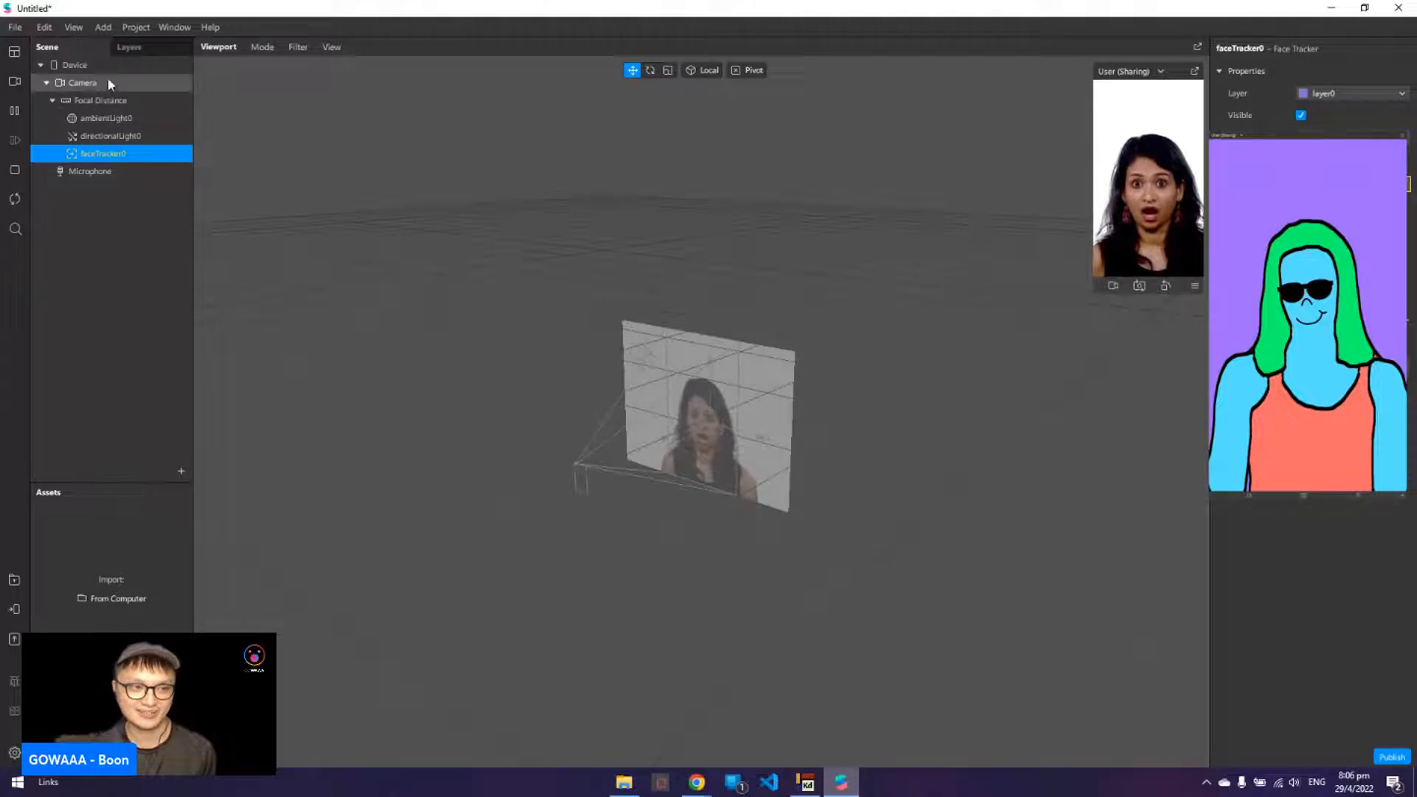
# - Add a Plane as a child object of the face tracker
pyautogui.rightClick(153, 159)
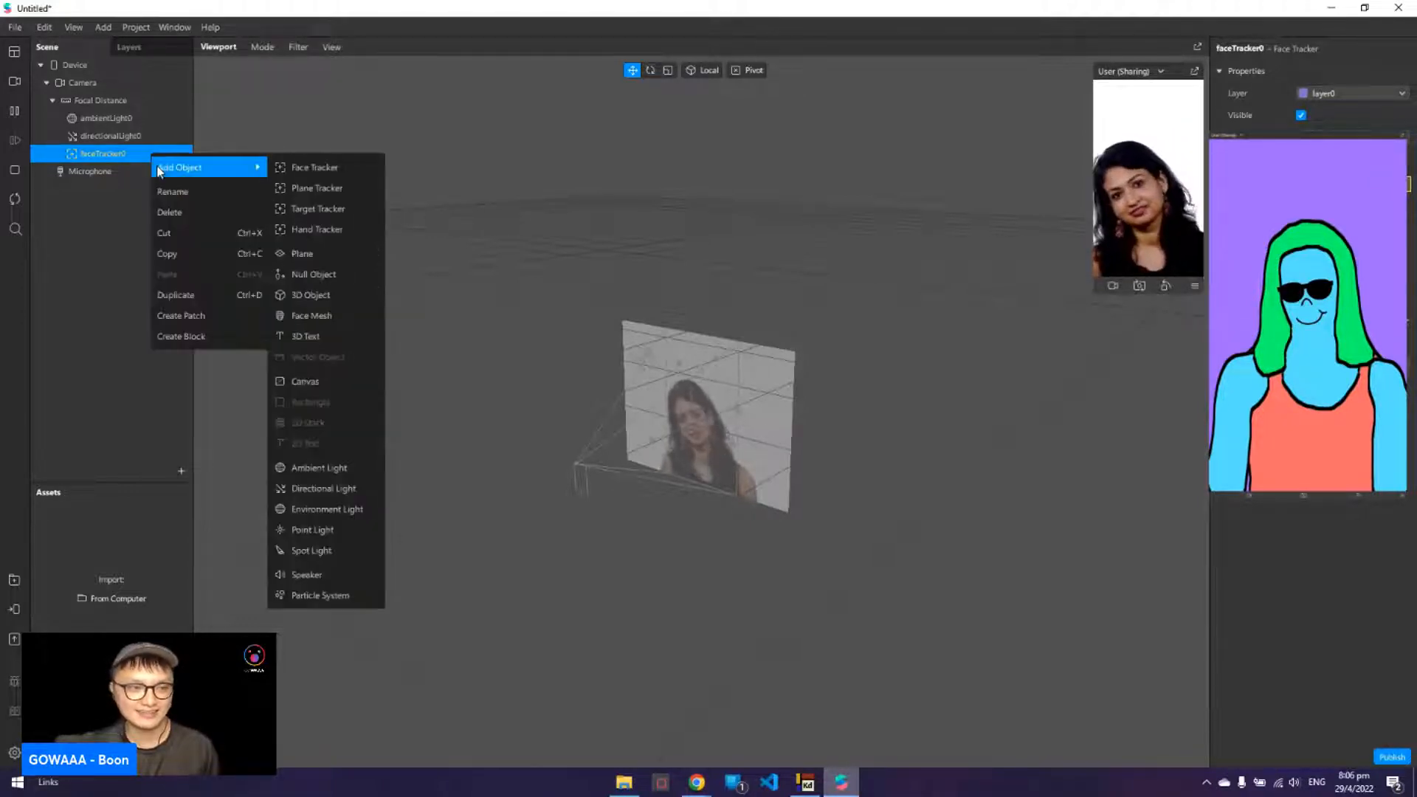
pyautogui.click(120, 151)
pyautogui.rightClick(121, 155)
pyautogui.moveTo(169, 174)
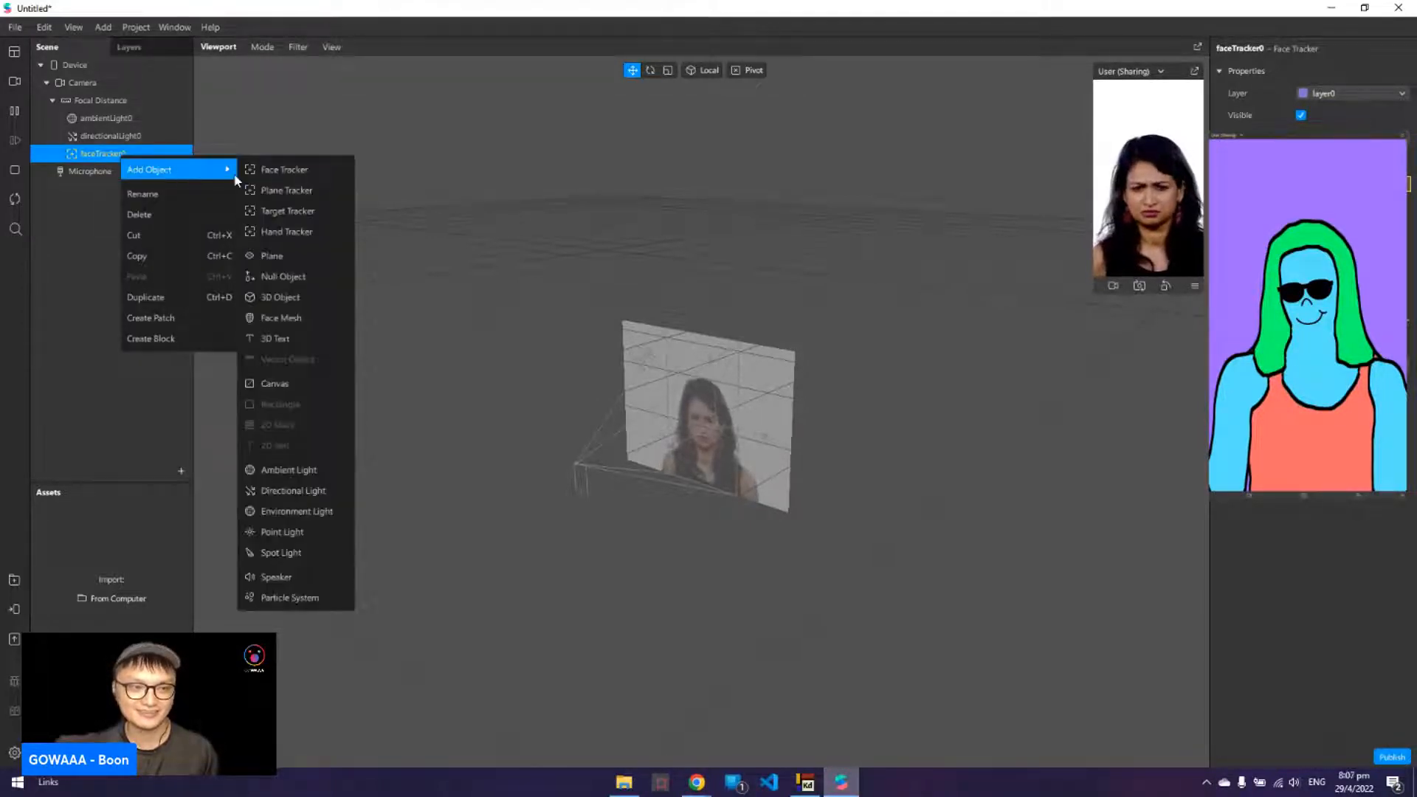
pyautogui.click(299, 263)
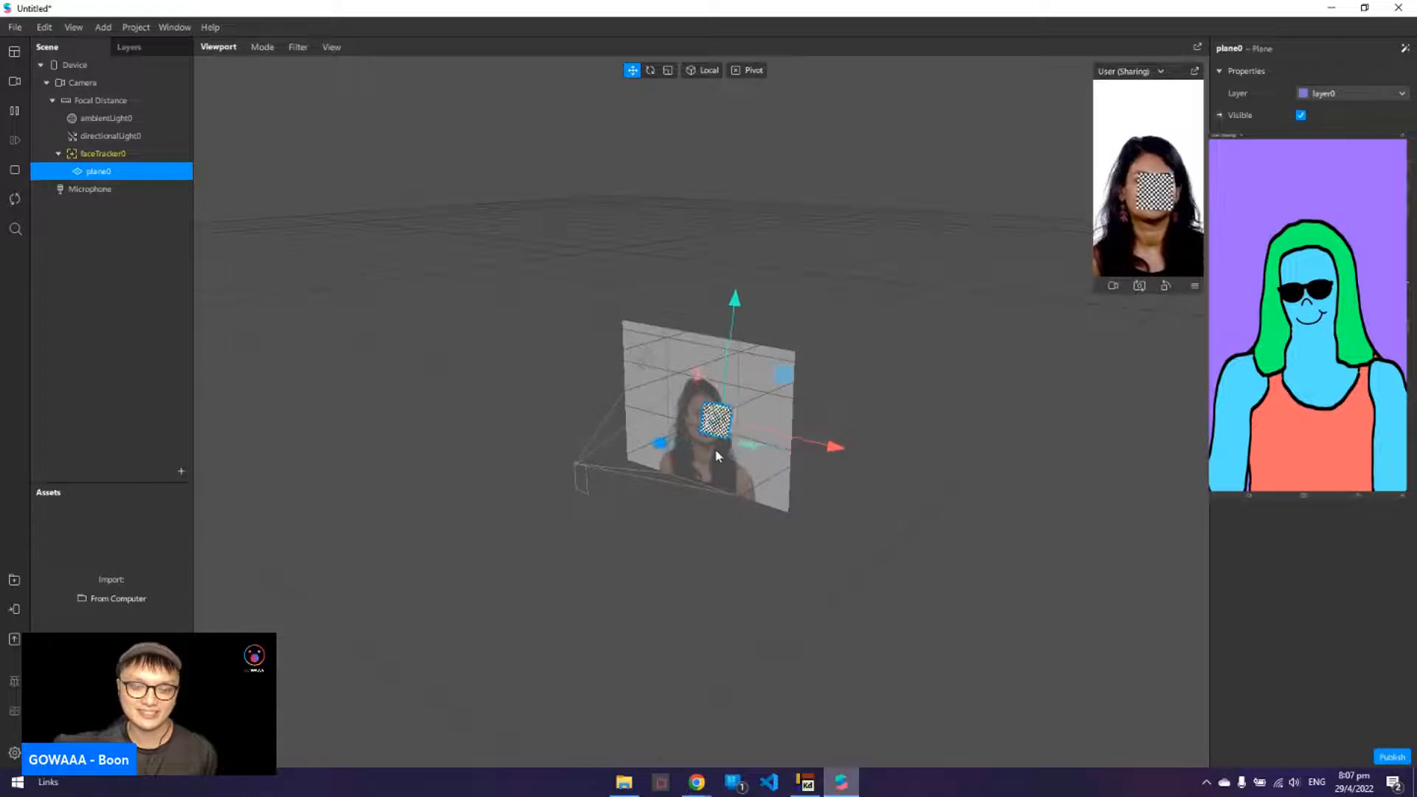
# - Enlarge the video preview and move the reference image below the plane's properties so they are uncovered
pyautogui.scroll(8, 718, 459)
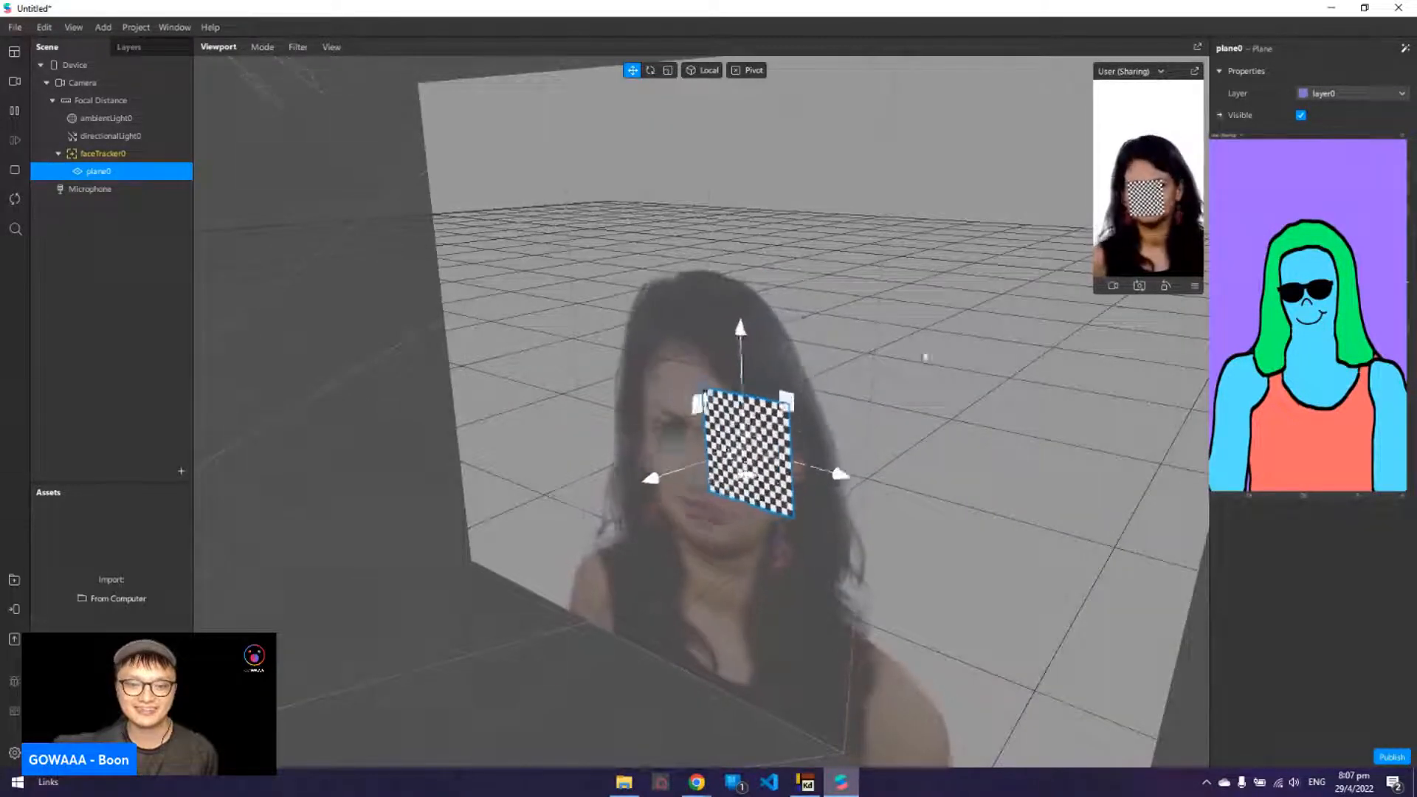
pyautogui.moveTo(1094, 293); pyautogui.dragTo(961, 527)
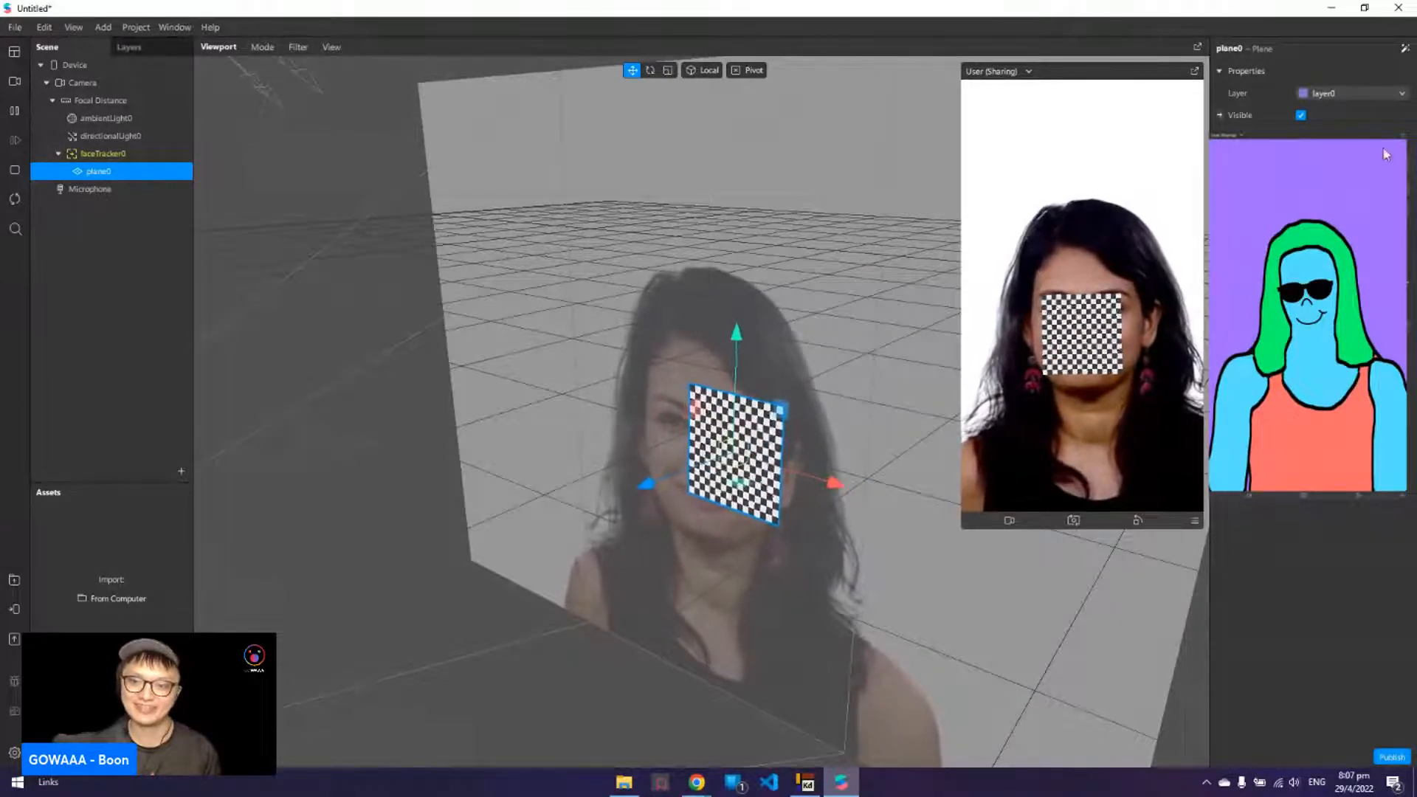
pyautogui.moveTo(1378, 145); pyautogui.dragTo(1384, 399)
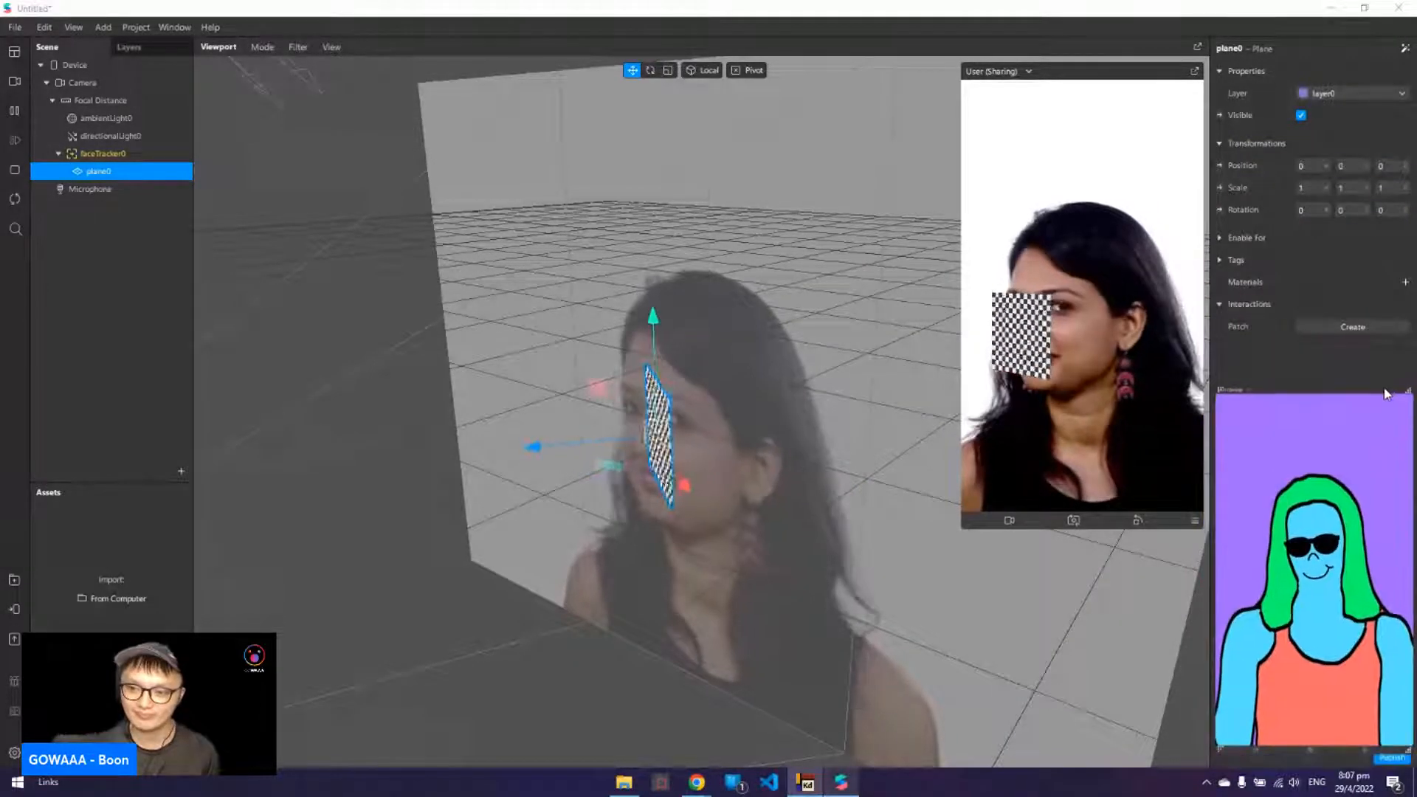
pyautogui.click(1051, 273)
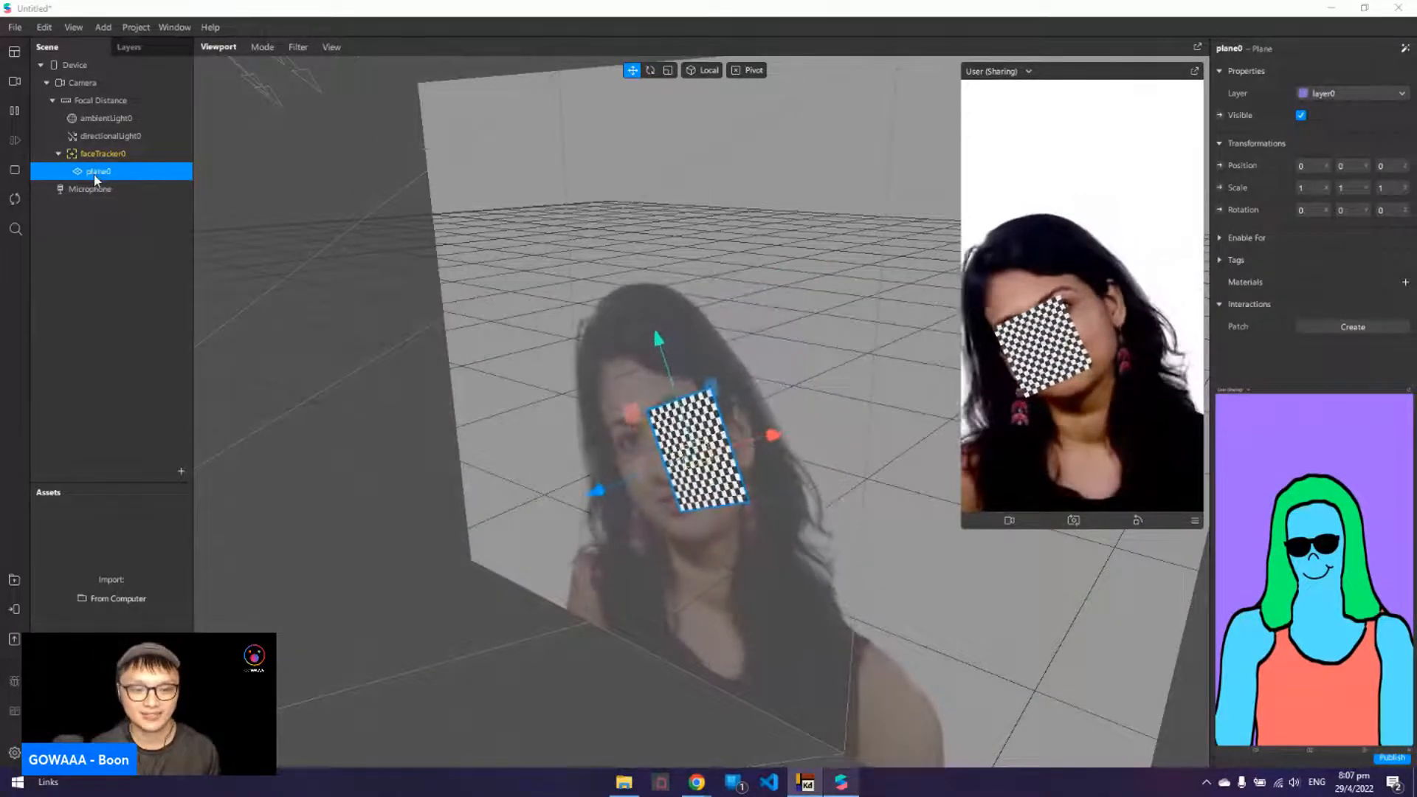
# - Import the sunGlasses PNG from the Desktop folder as a texture asset and select it
pyautogui.click(966, 368)
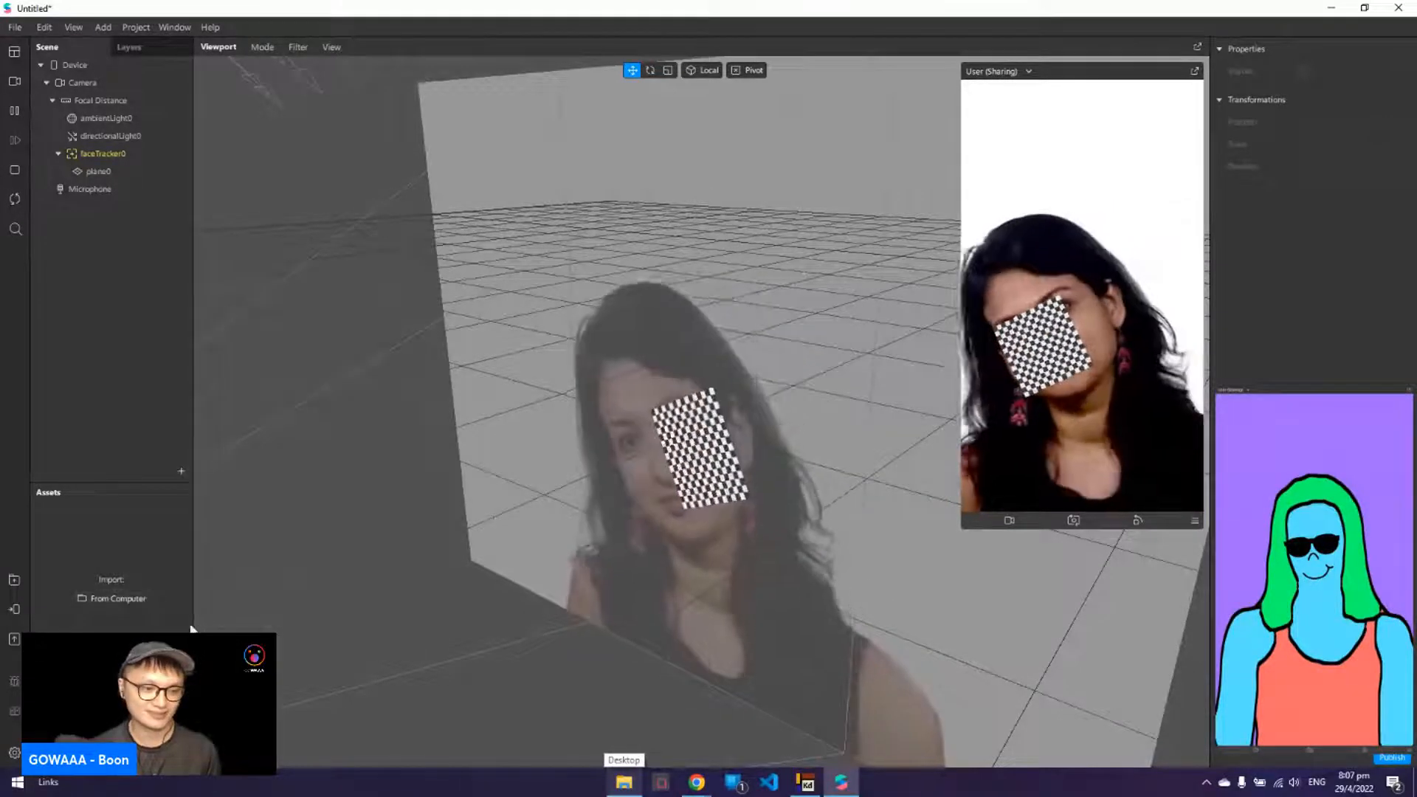
pyautogui.click(127, 597)
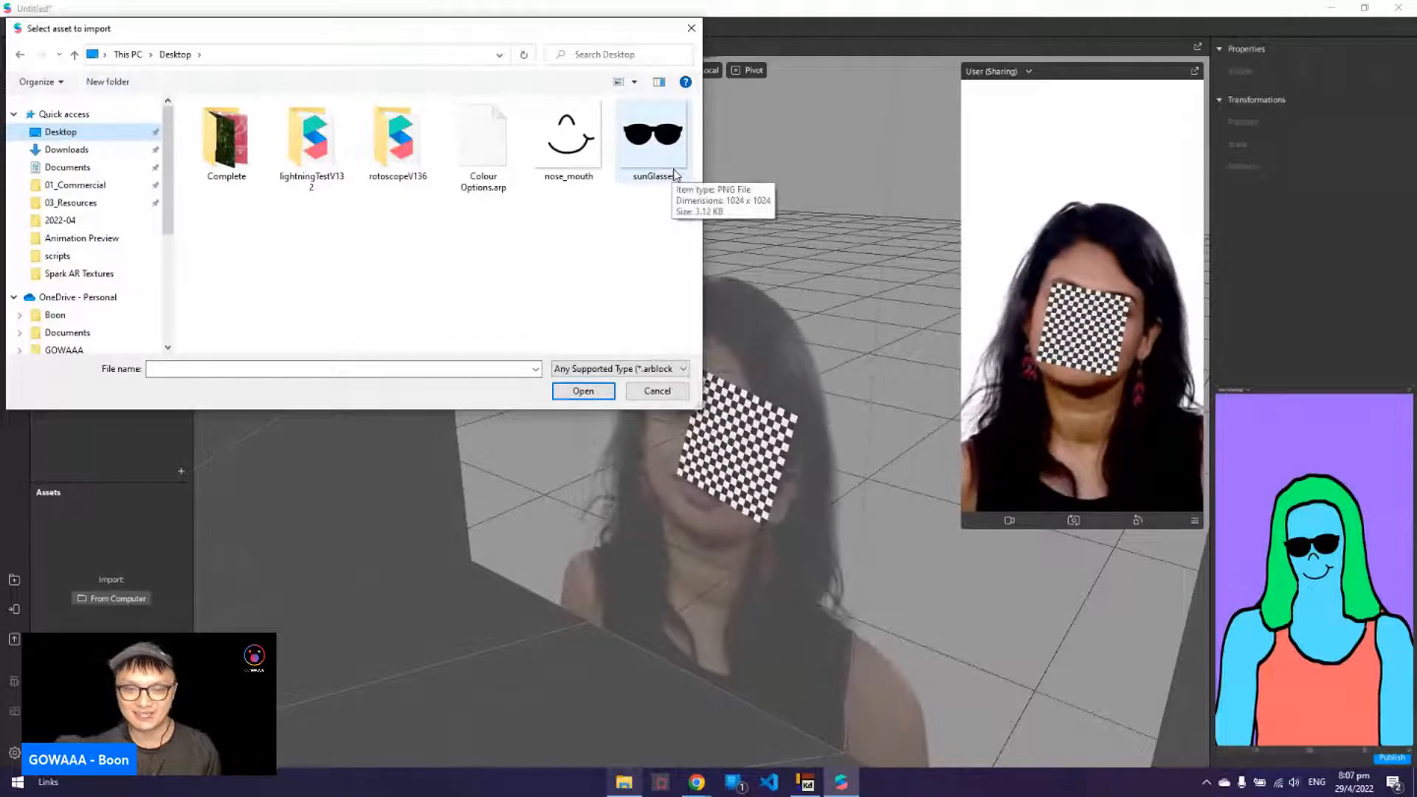
pyautogui.click(653, 147)
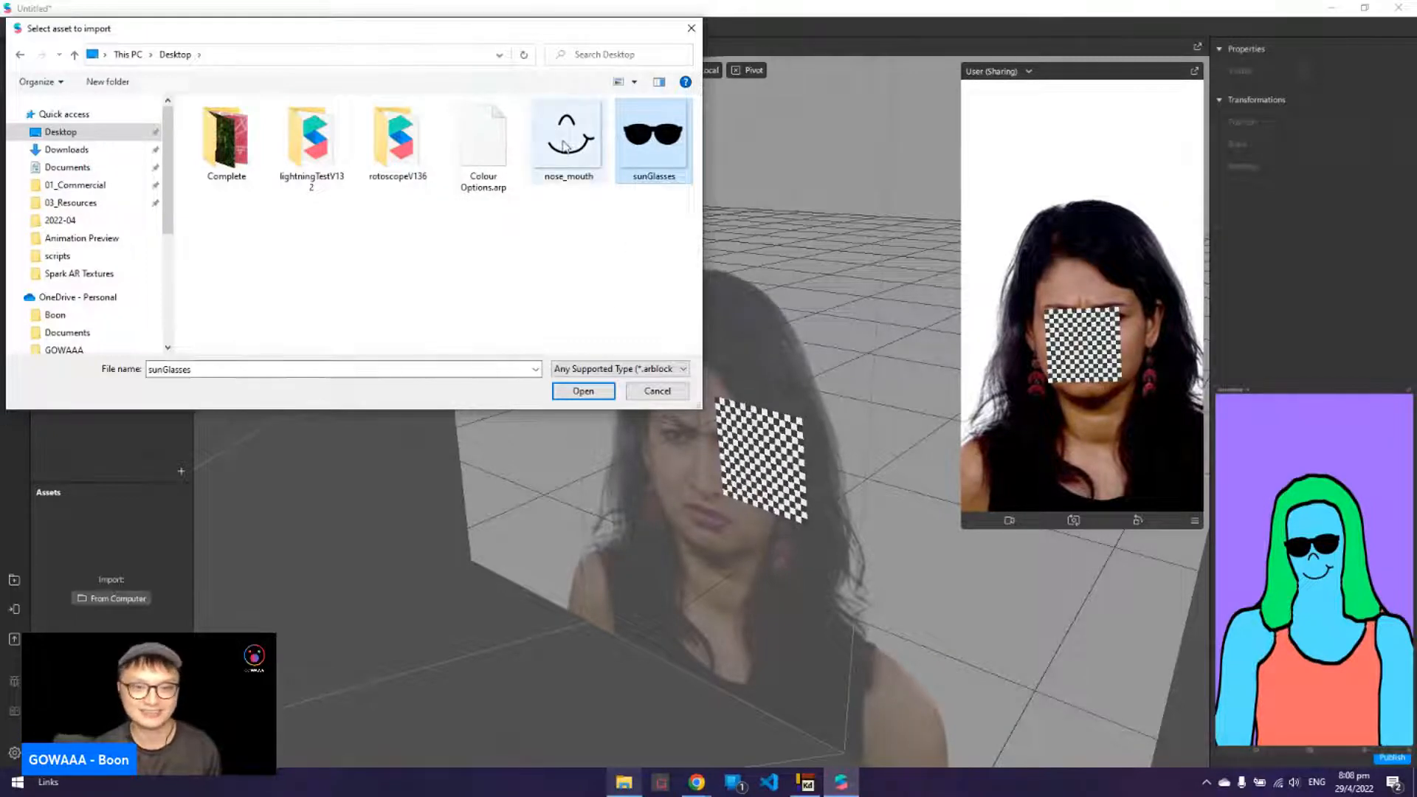
pyautogui.click(583, 391)
pyautogui.click(129, 578)
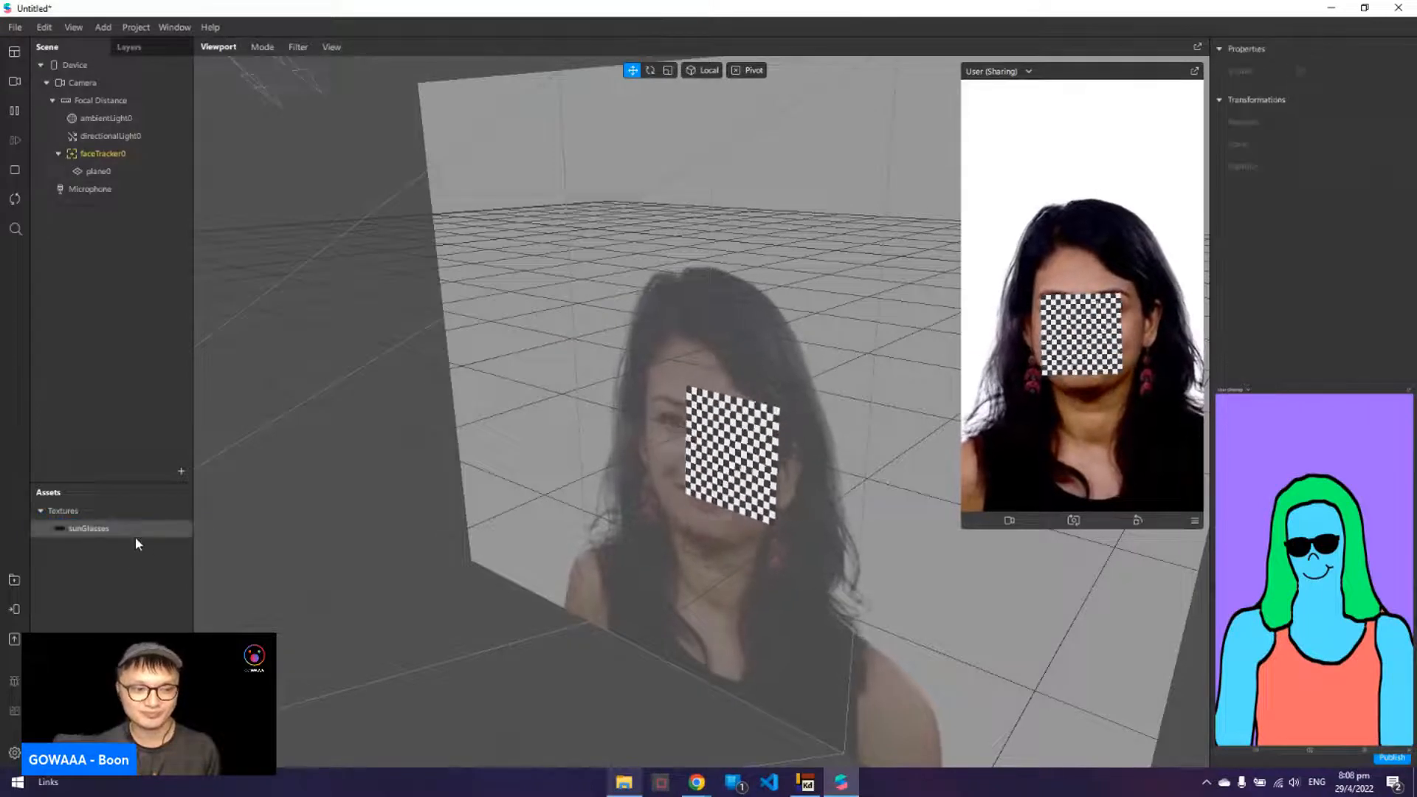
pyautogui.click(93, 531)
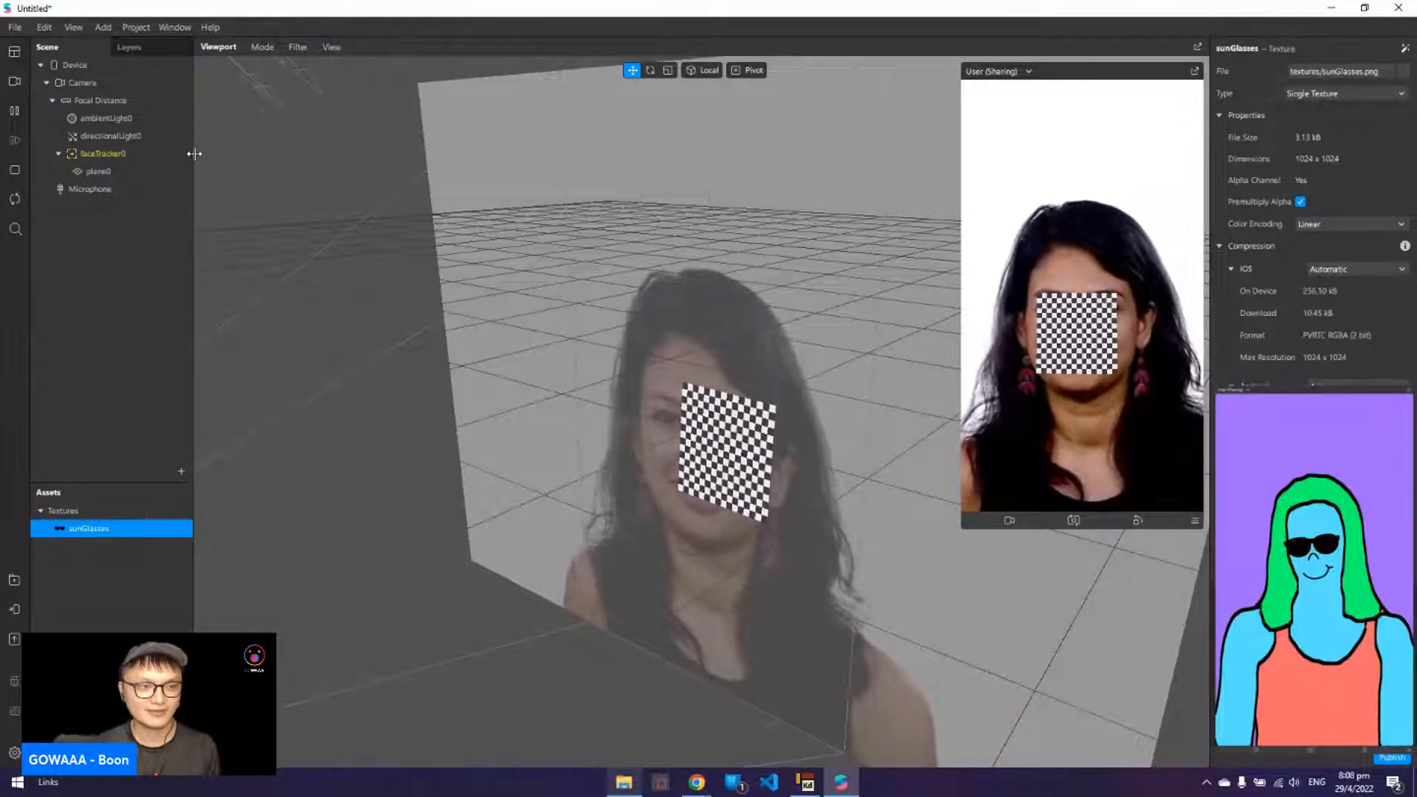
# - Move the reference image clear of the plane's properties and add a new material to the plane
pyautogui.click(153, 171)
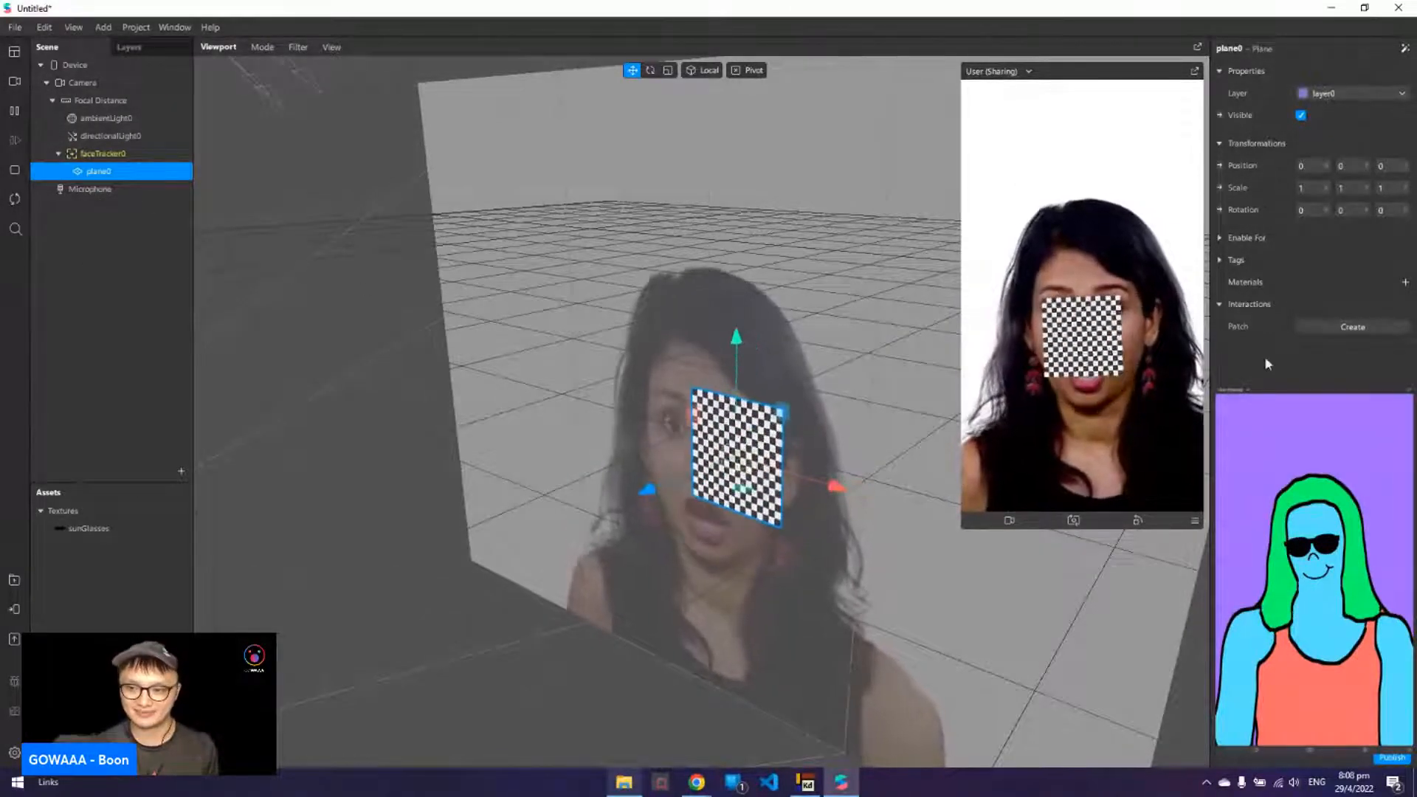
pyautogui.moveTo(1322, 424); pyautogui.dragTo(336, 169)
pyautogui.hotkey('ctrl', 's')
pyautogui.press('Escape')
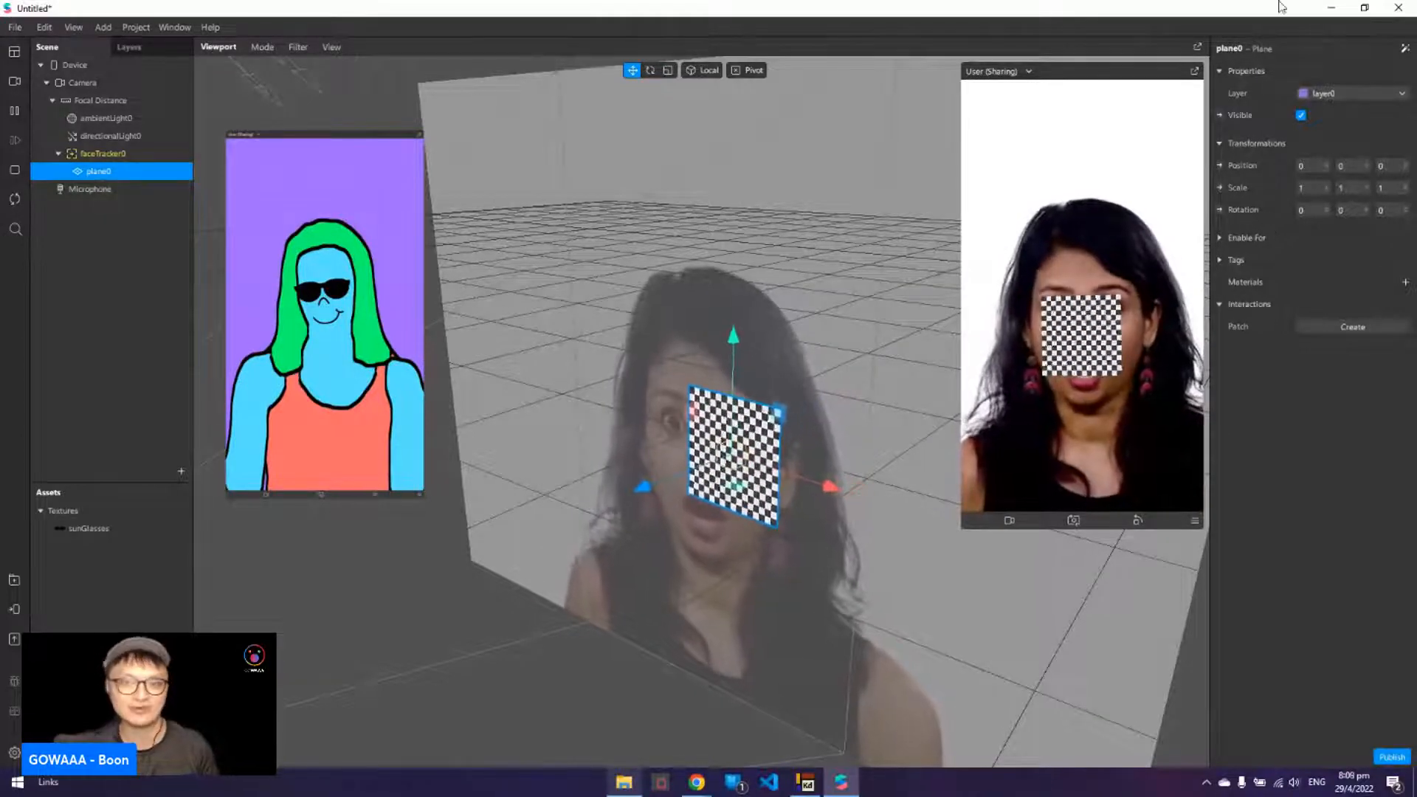
pyautogui.click(1405, 284)
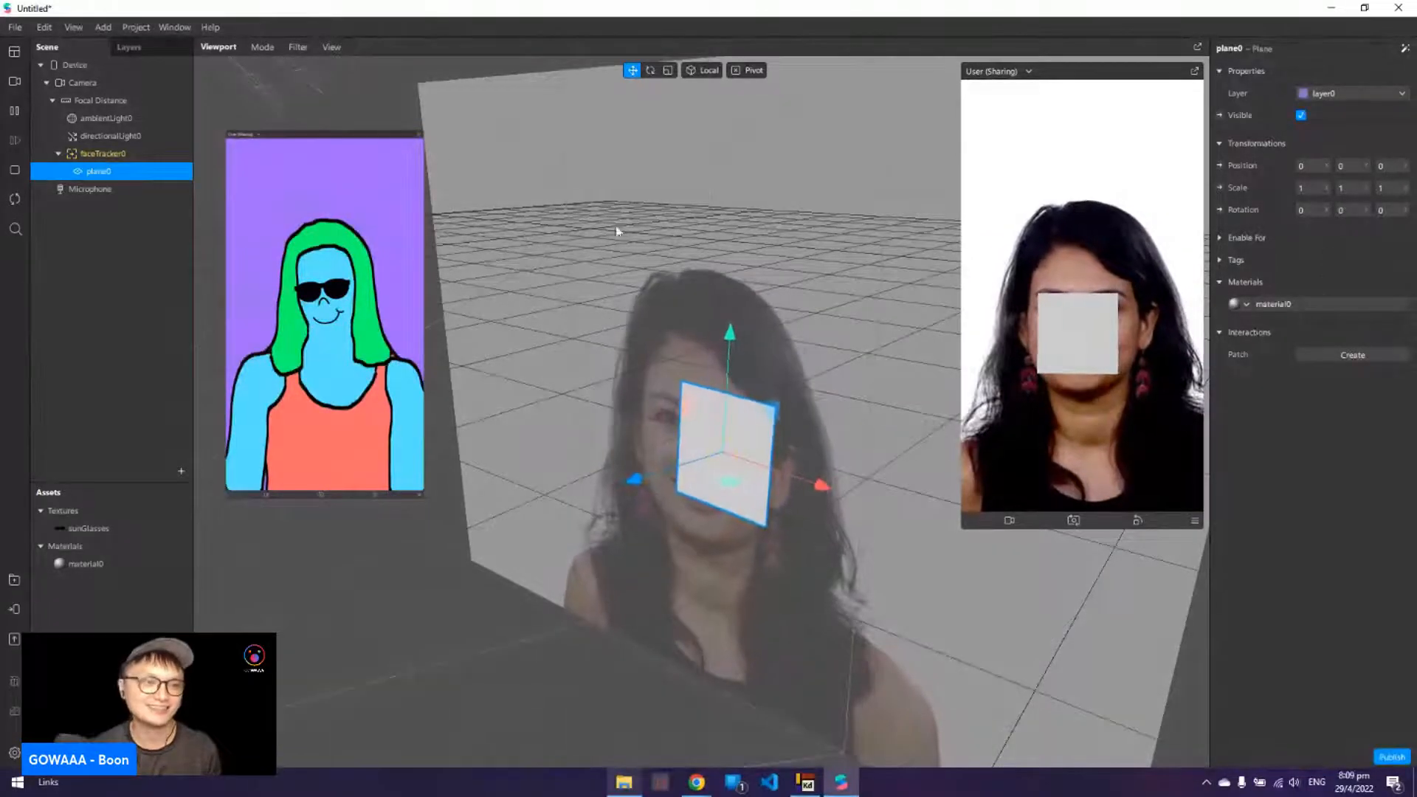
# - Save the project to the Desktop as rotoscopeV136_1, dismissing the reference viewer's Save Preset dialog
pyautogui.click(163, 269)
pyautogui.hotkey('ctrl', 's')
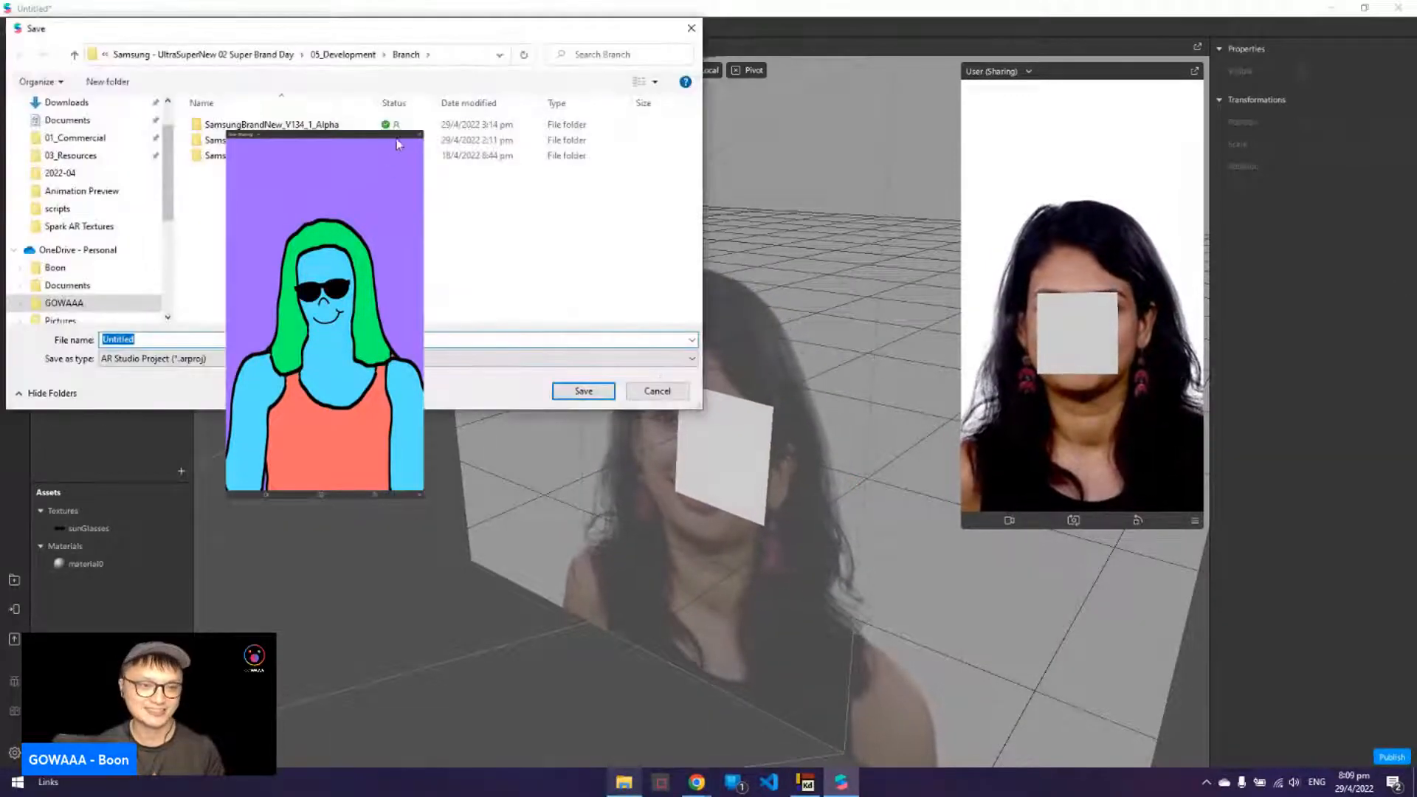
pyautogui.hotkey('ctrl', 's')
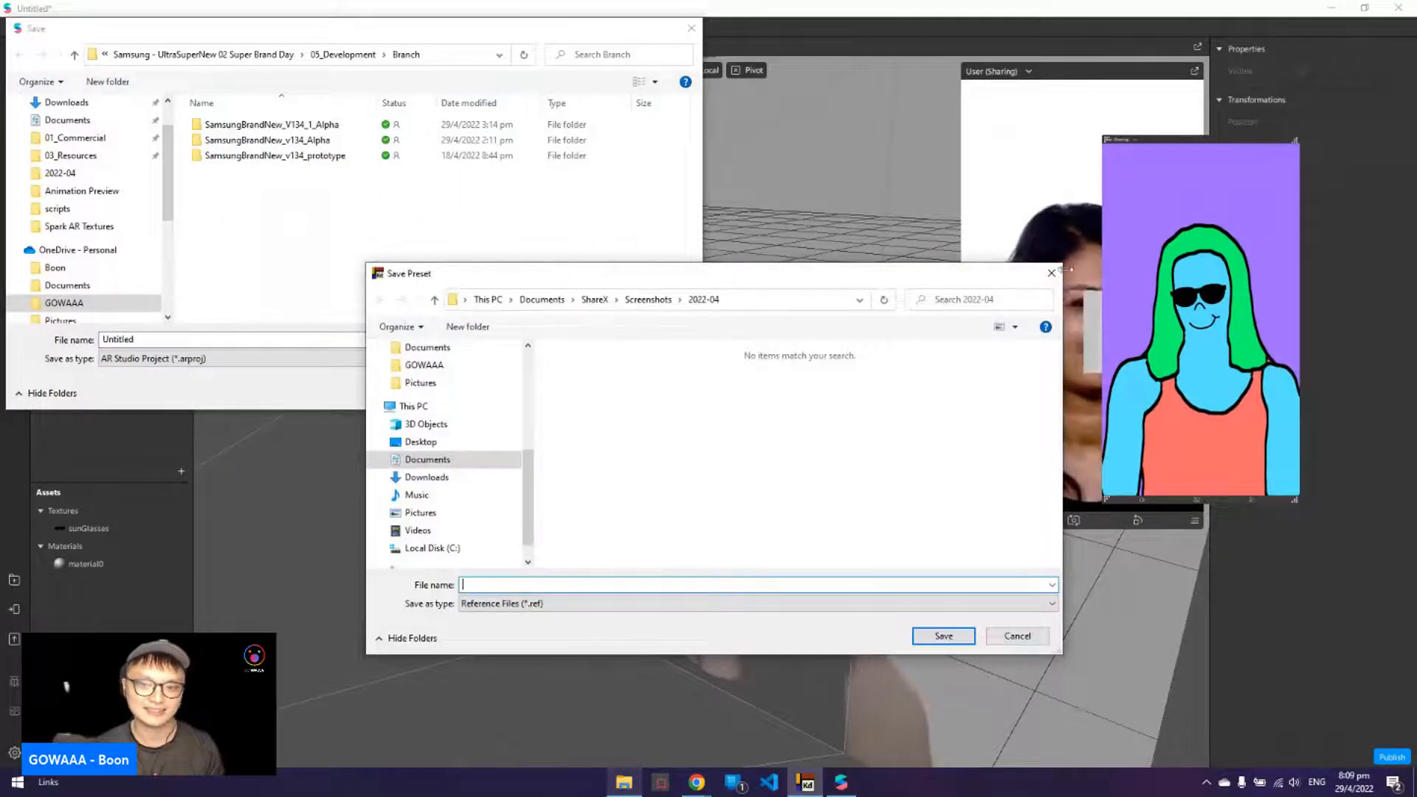
pyautogui.press('Escape')
pyautogui.scroll(1, 69, 117)
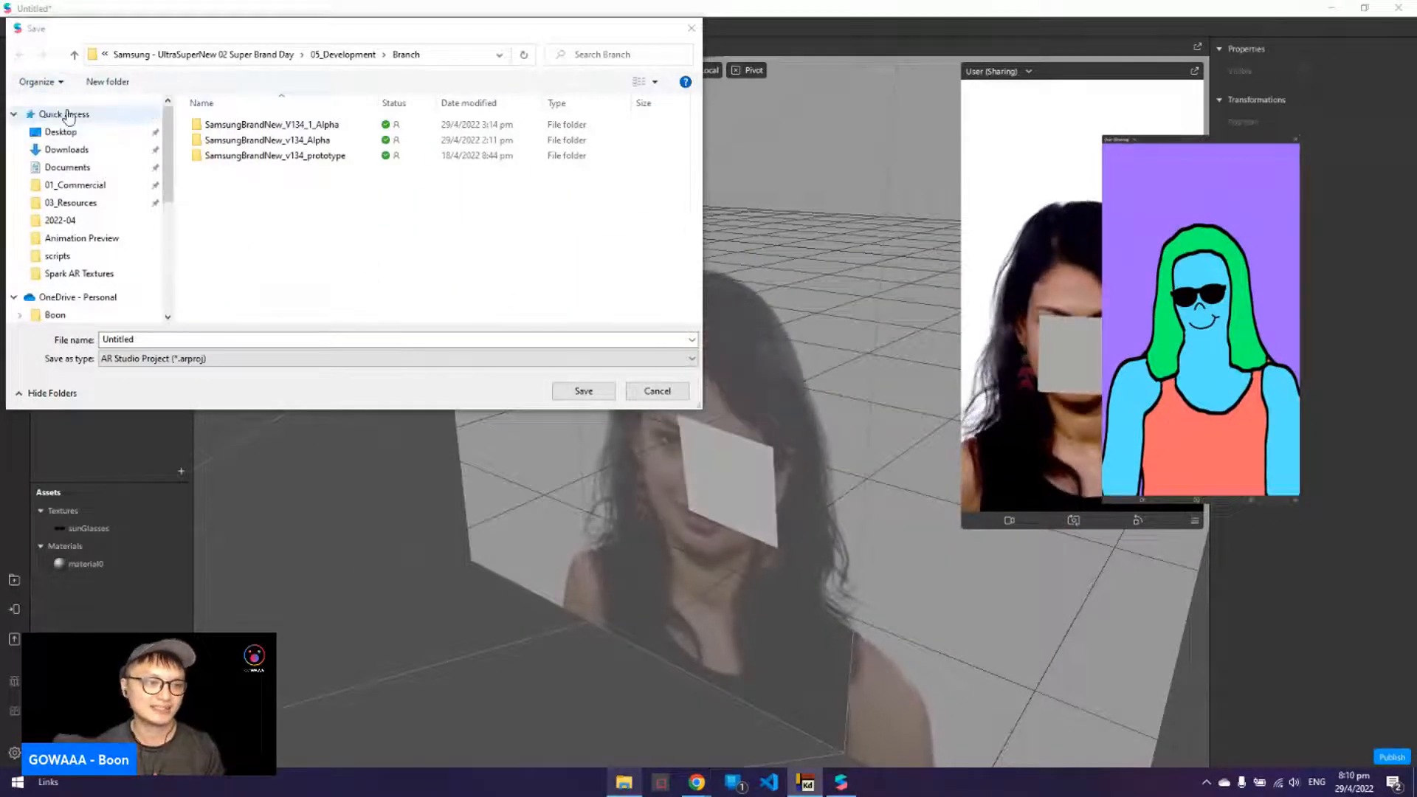
pyautogui.click(61, 131)
pyautogui.click(244, 340)
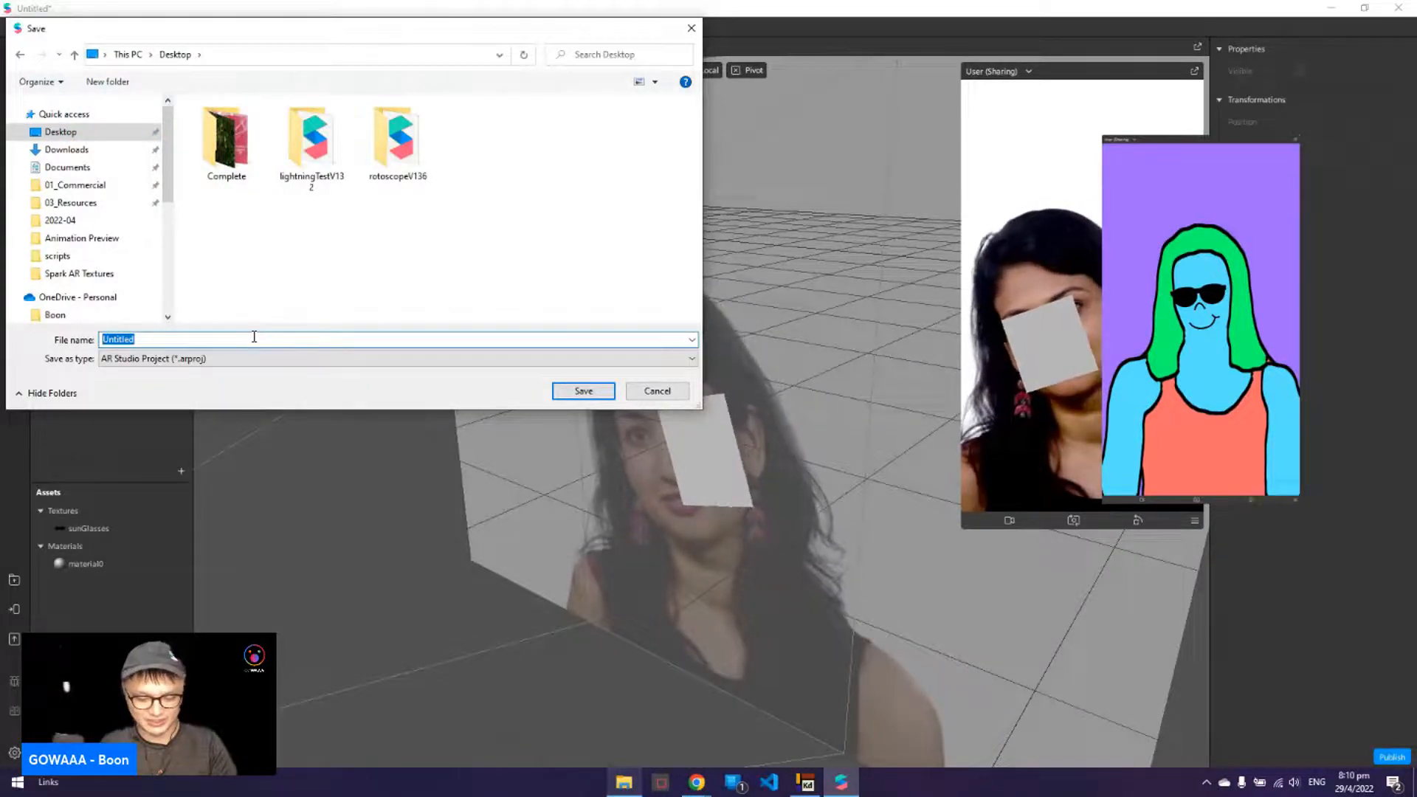
pyautogui.write('rotat')
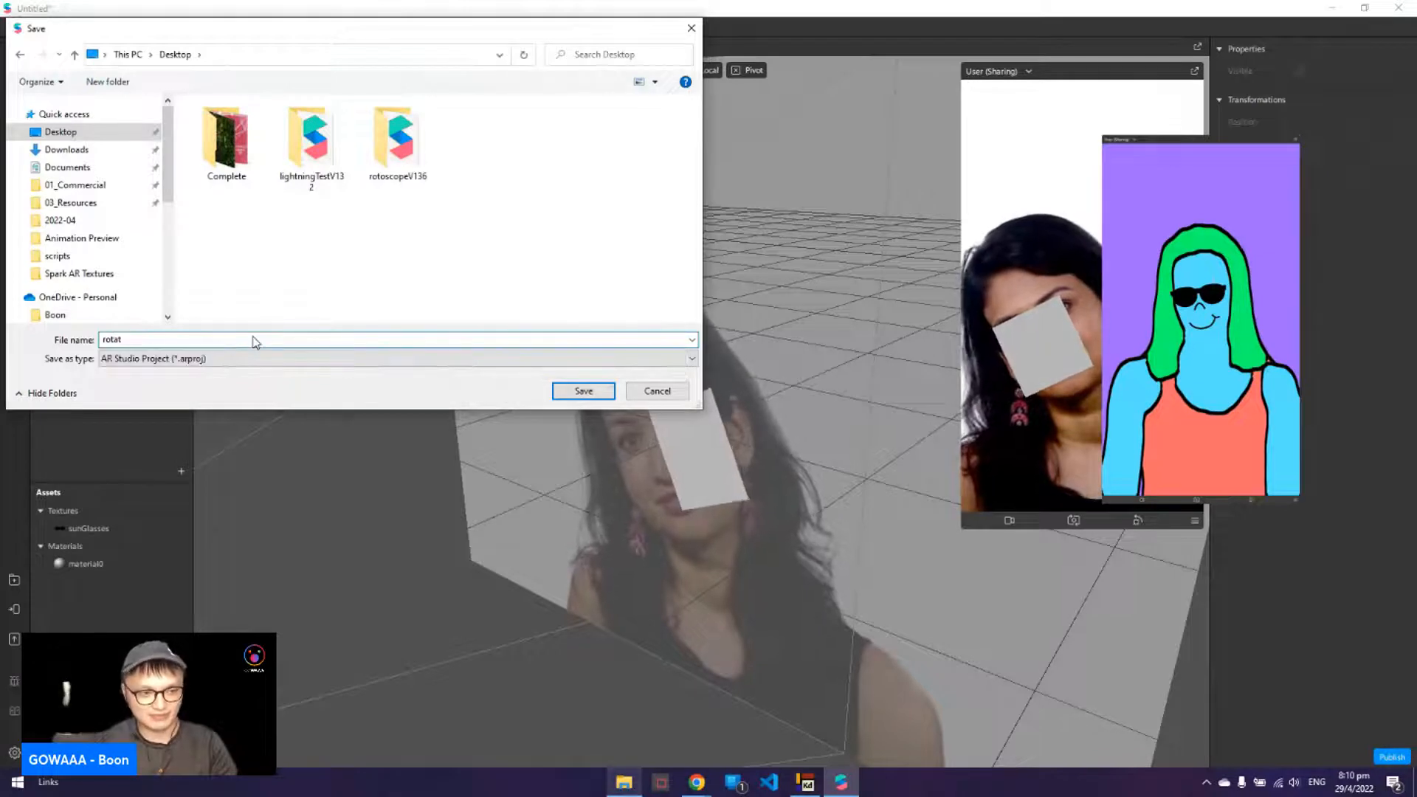
pyautogui.press('BackSpace')
pyautogui.press('BackSpace')
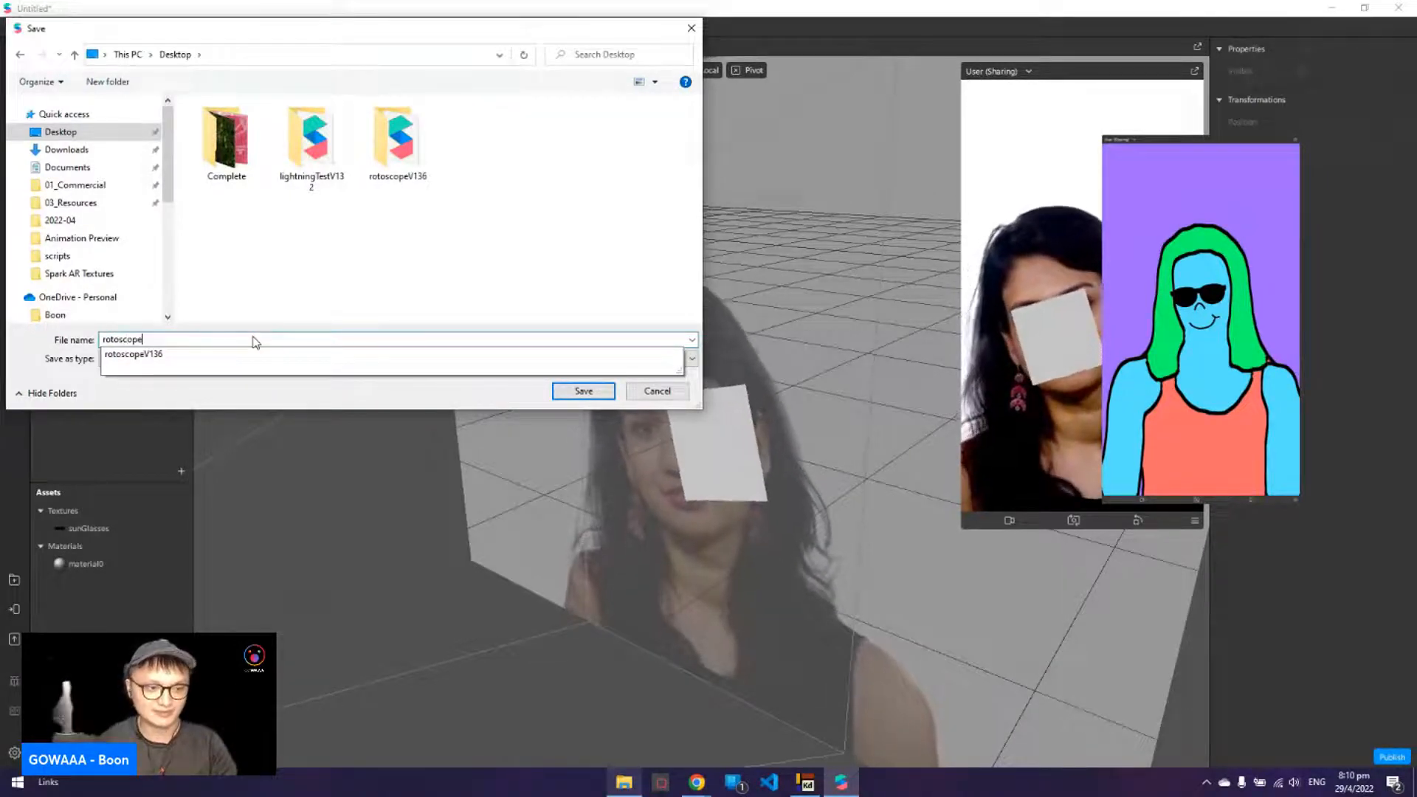
pyautogui.write('oscopeV136_1')
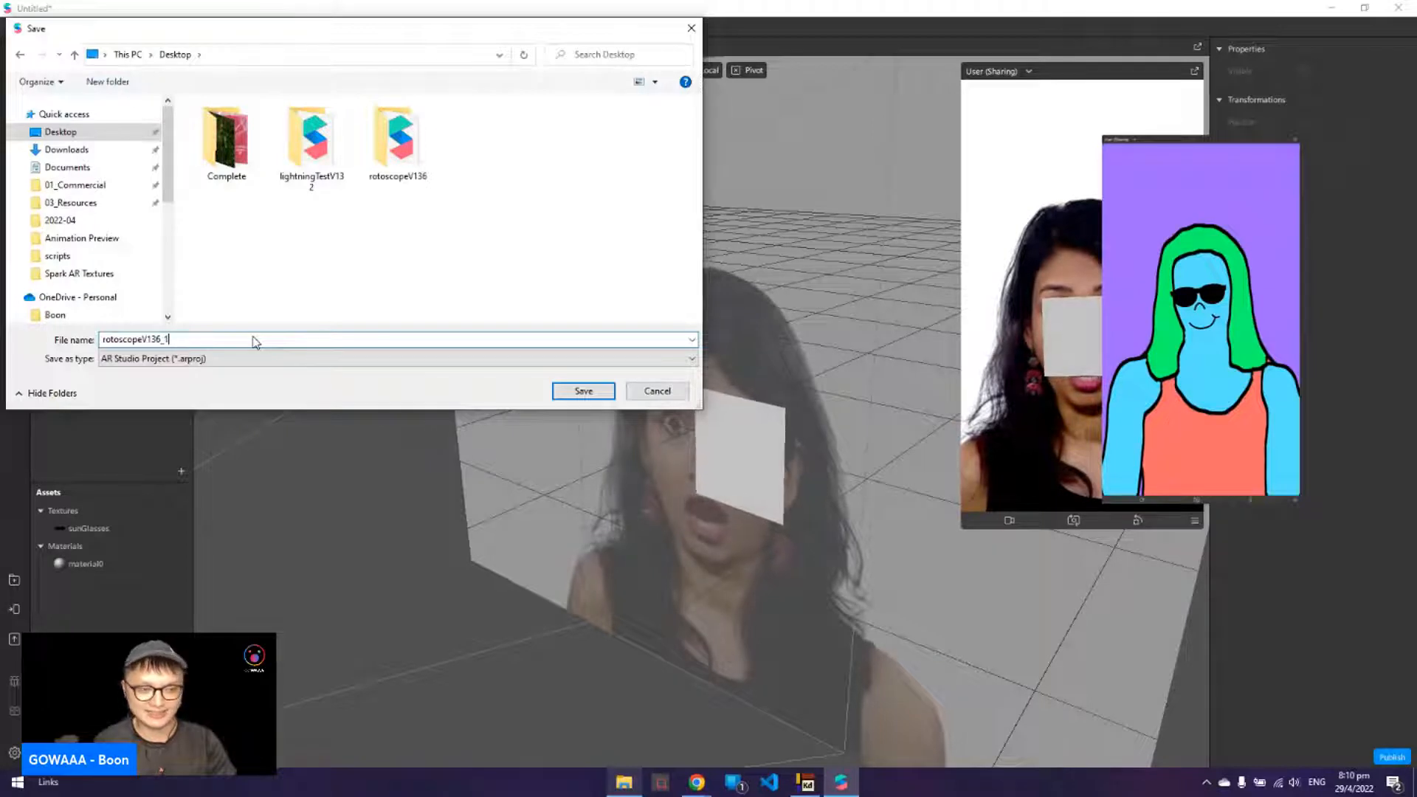
pyautogui.press('Return')
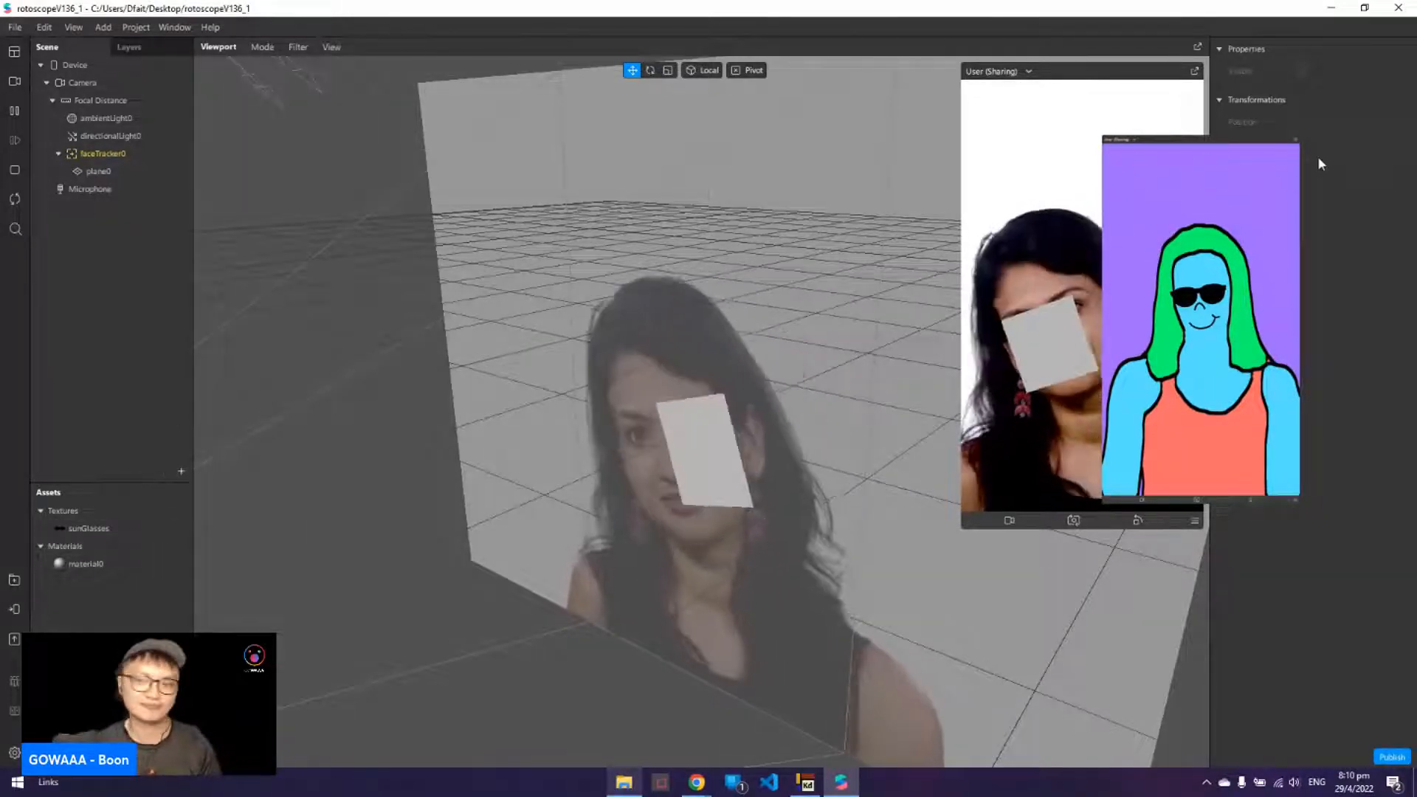
# - Move the reference image off the video preview, dismiss its Save Preset dialogs, and close the image
pyautogui.moveTo(1245, 175); pyautogui.dragTo(410, 146)
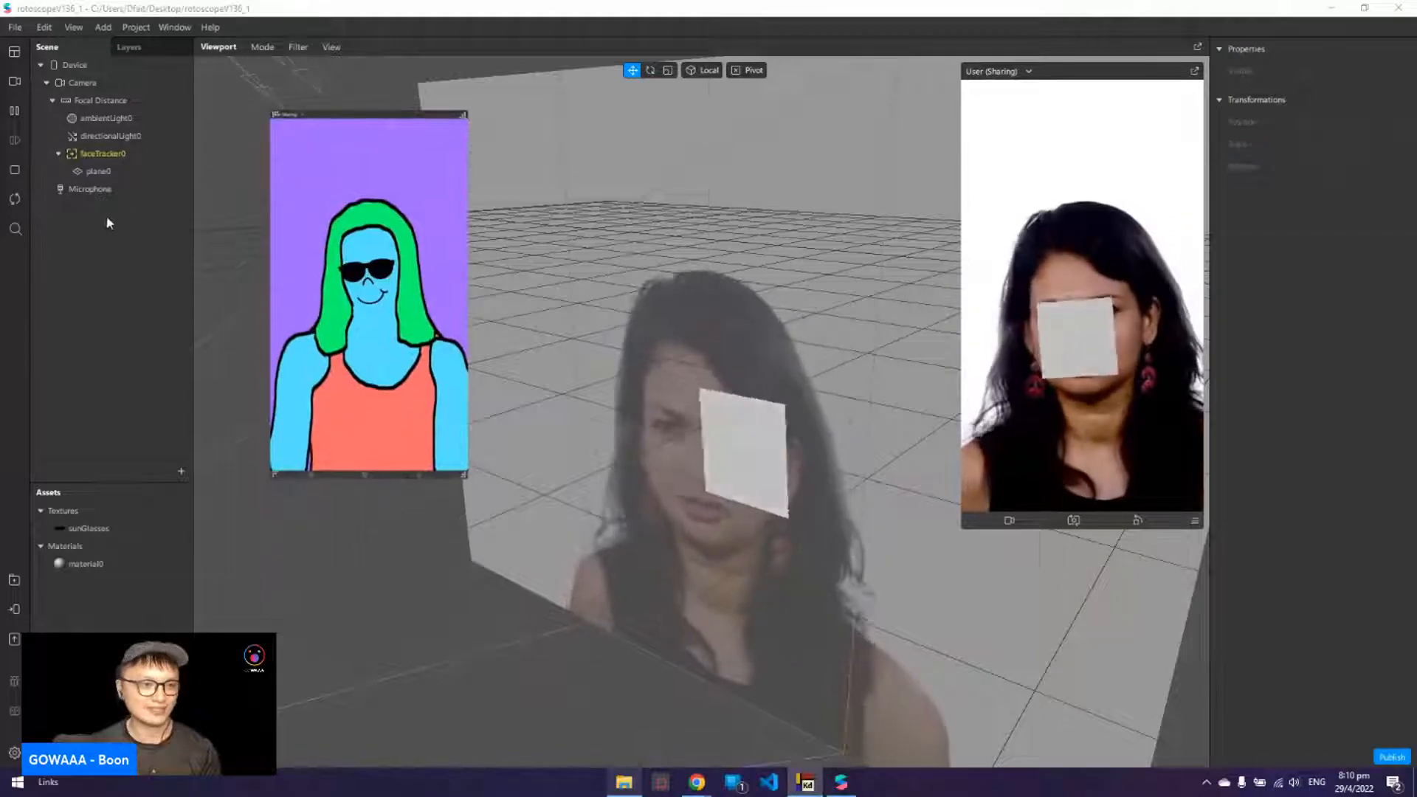
pyautogui.hotkey('ctrl', 's')
pyautogui.press('Escape')
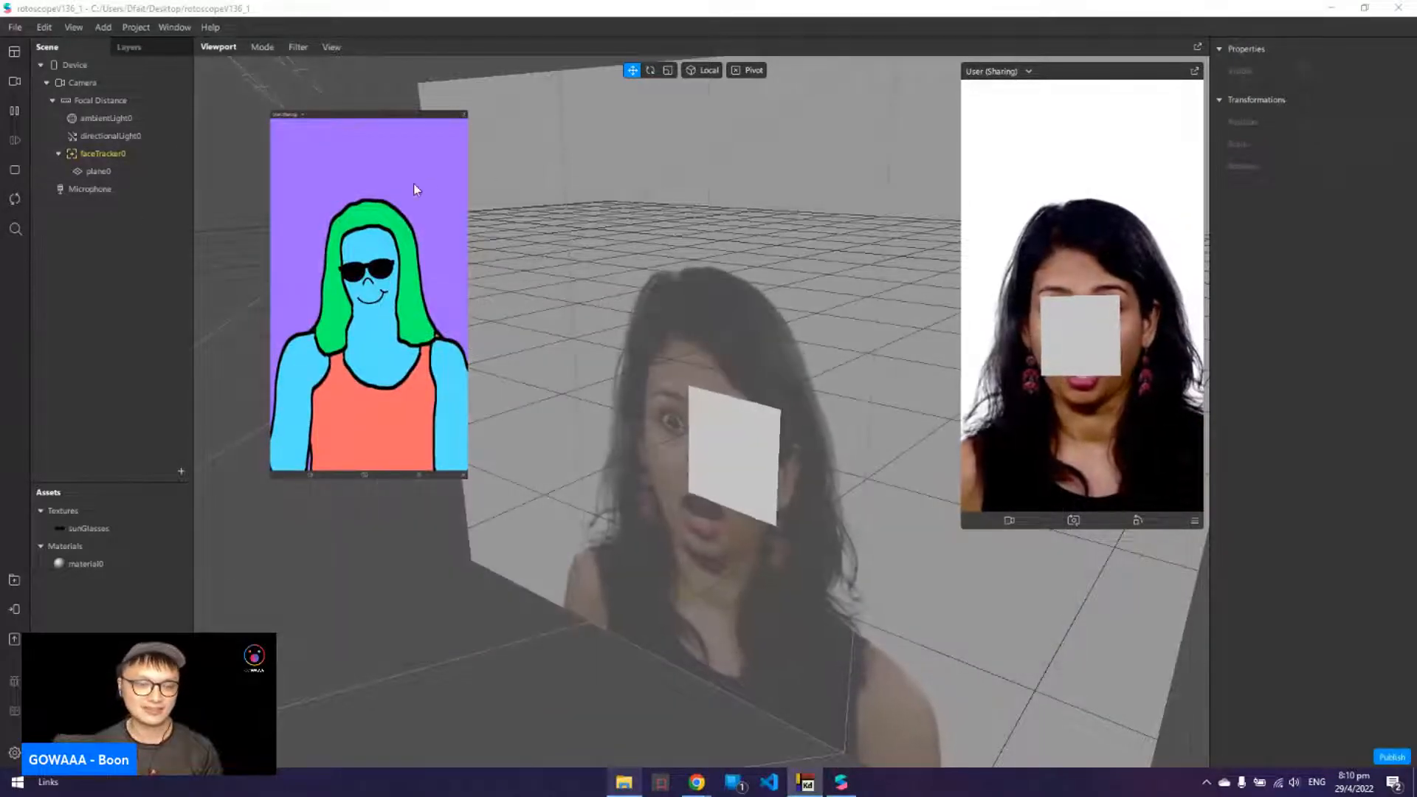
pyautogui.hotkey('ctrl', 's')
pyautogui.click(1017, 636)
pyautogui.rightClick(413, 175)
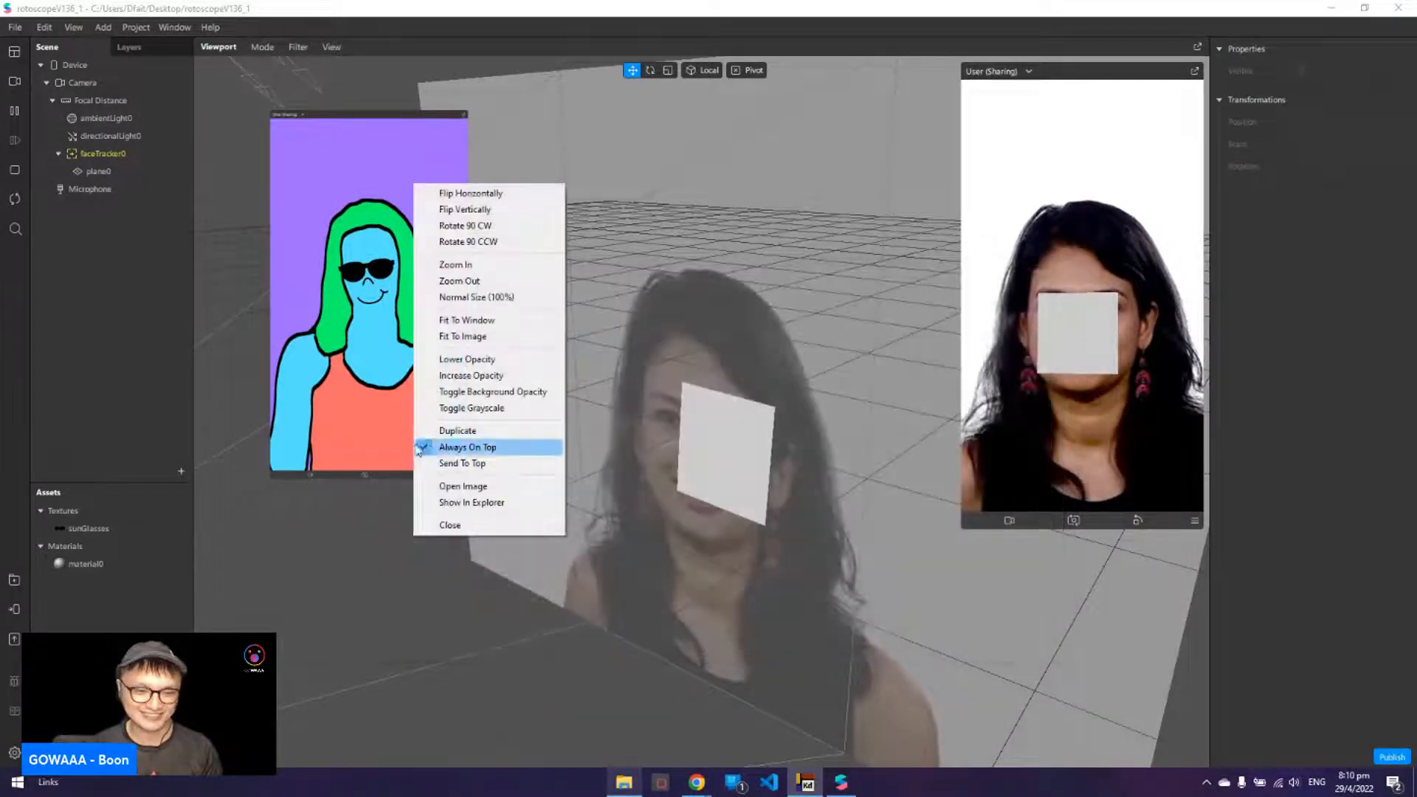
pyautogui.click(460, 524)
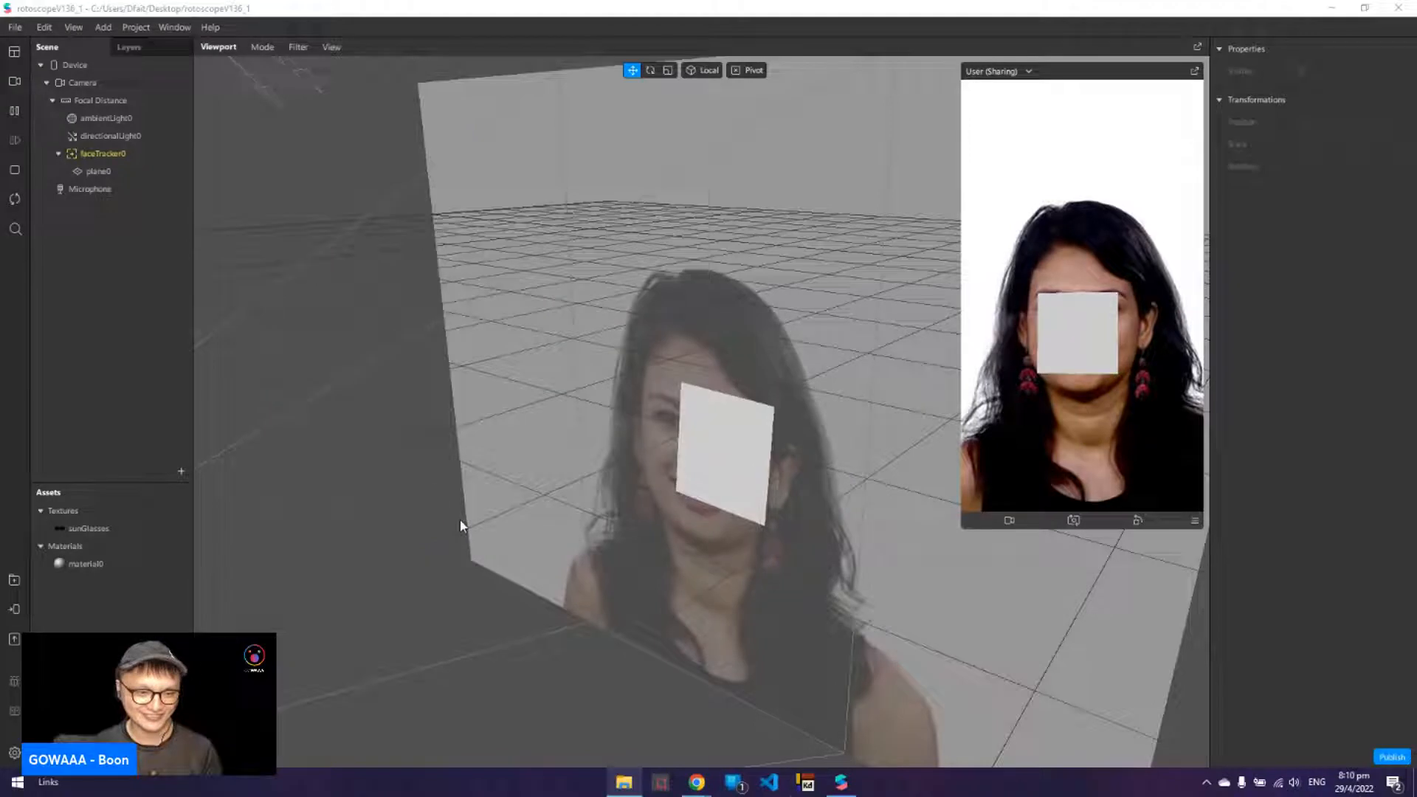
# - Rename the plane's material as matSunGlass
pyautogui.click(135, 172)
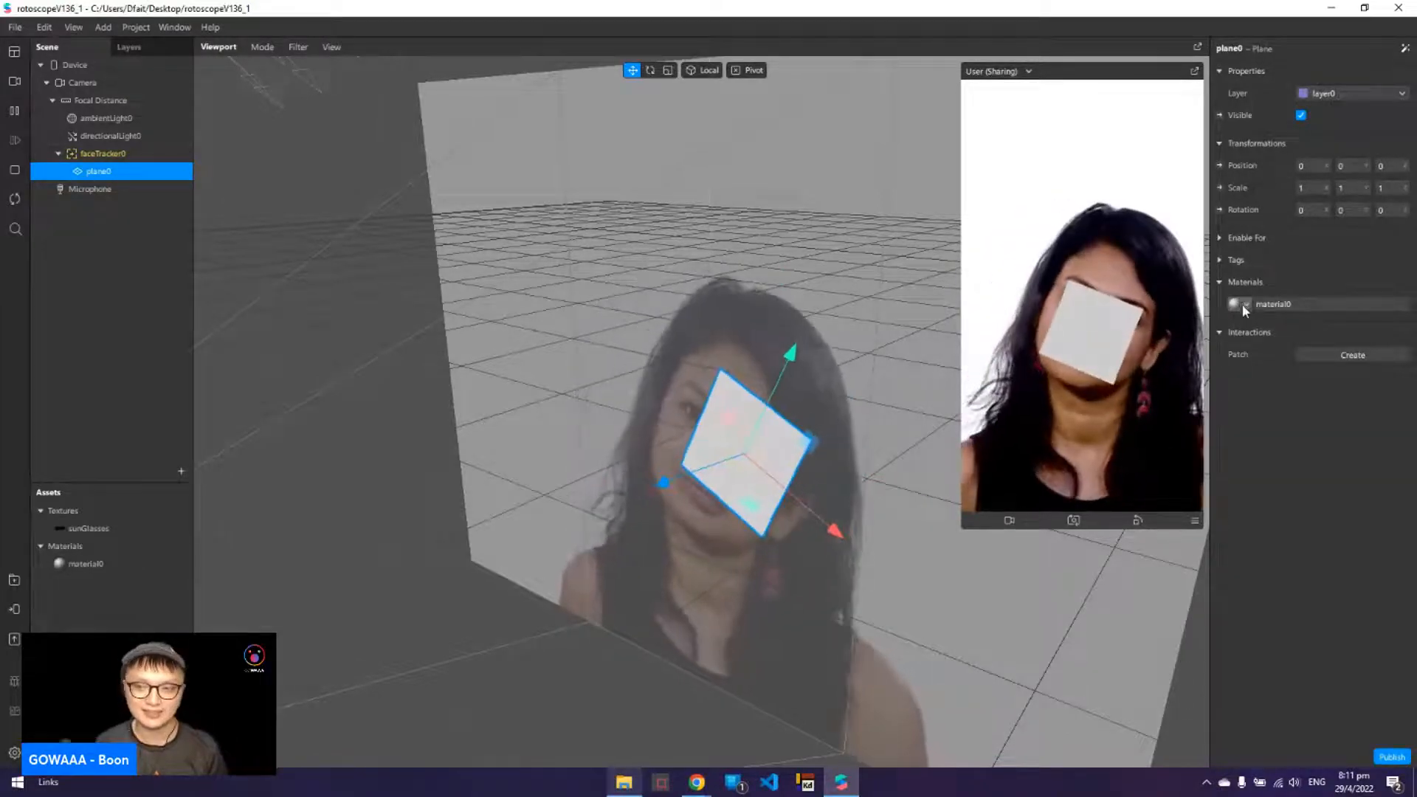
pyautogui.click(130, 568)
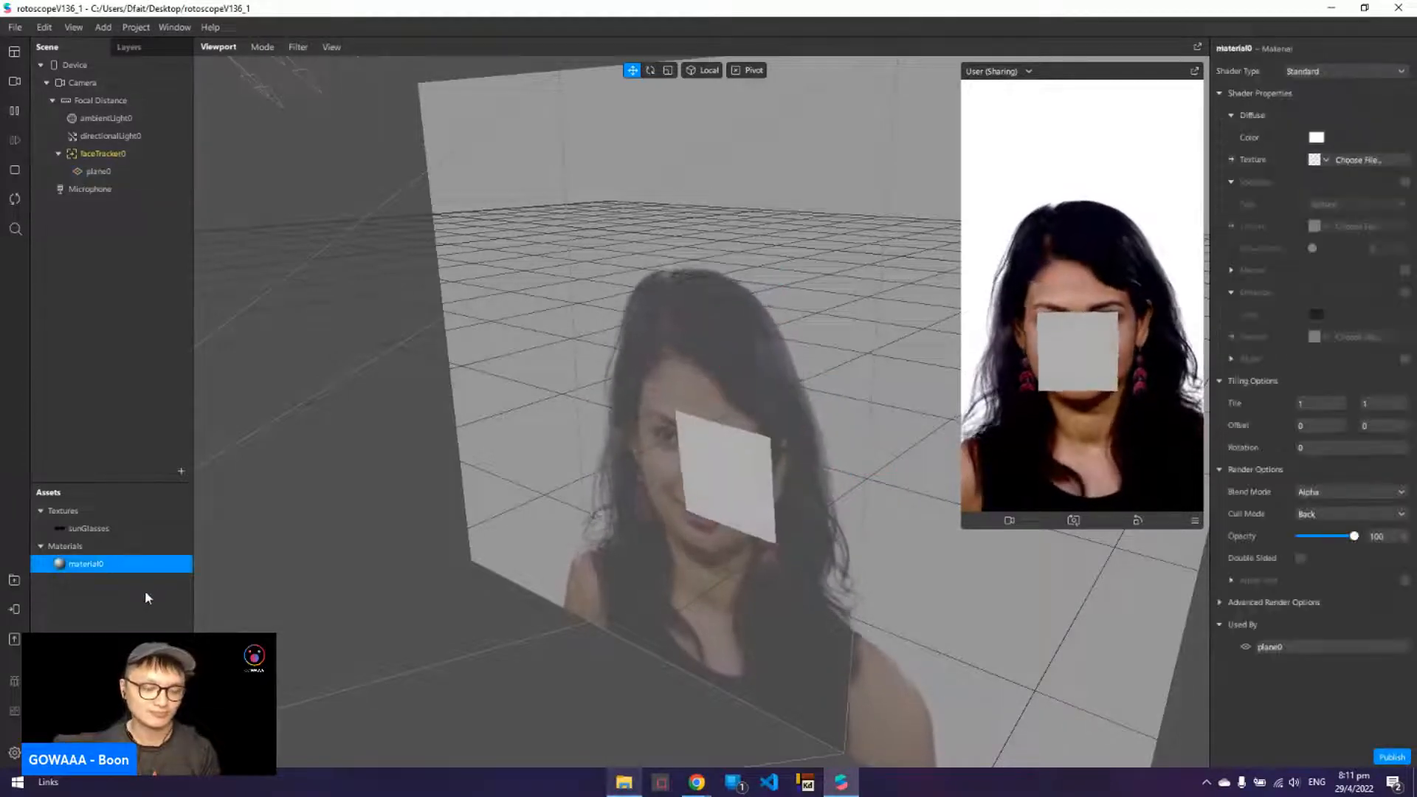
pyautogui.rightClick(107, 568)
pyautogui.click(163, 655)
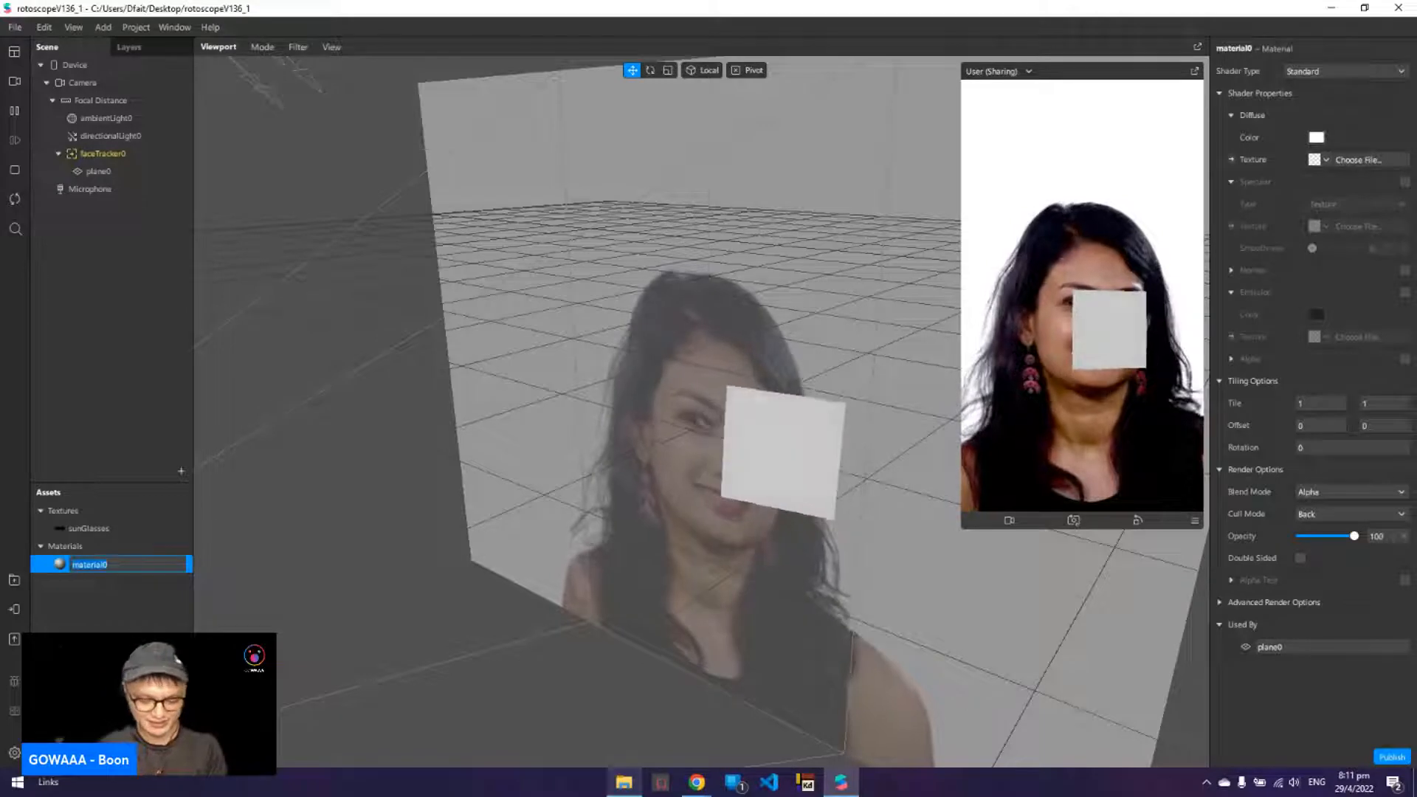
pyautogui.write('matS')
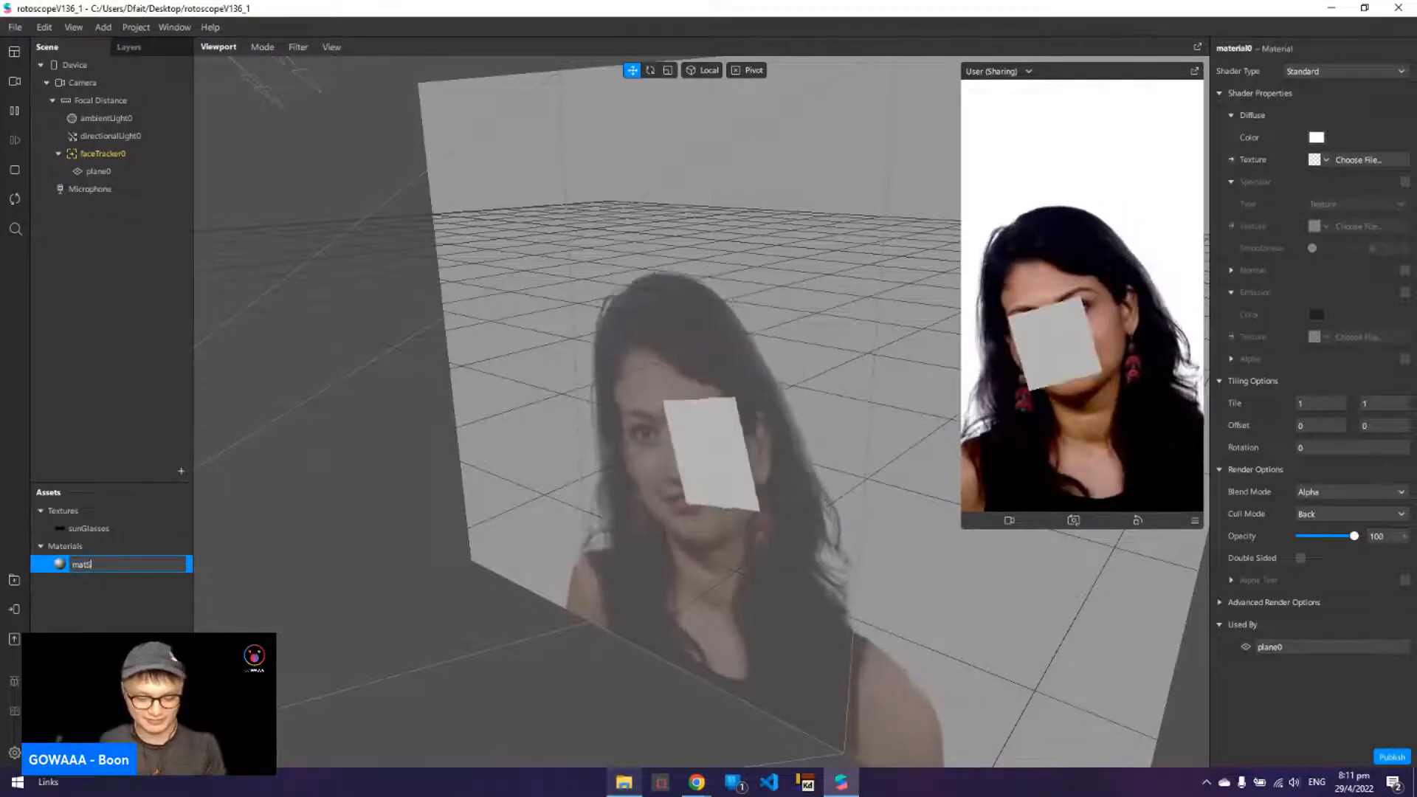
pyautogui.write('unGlass')
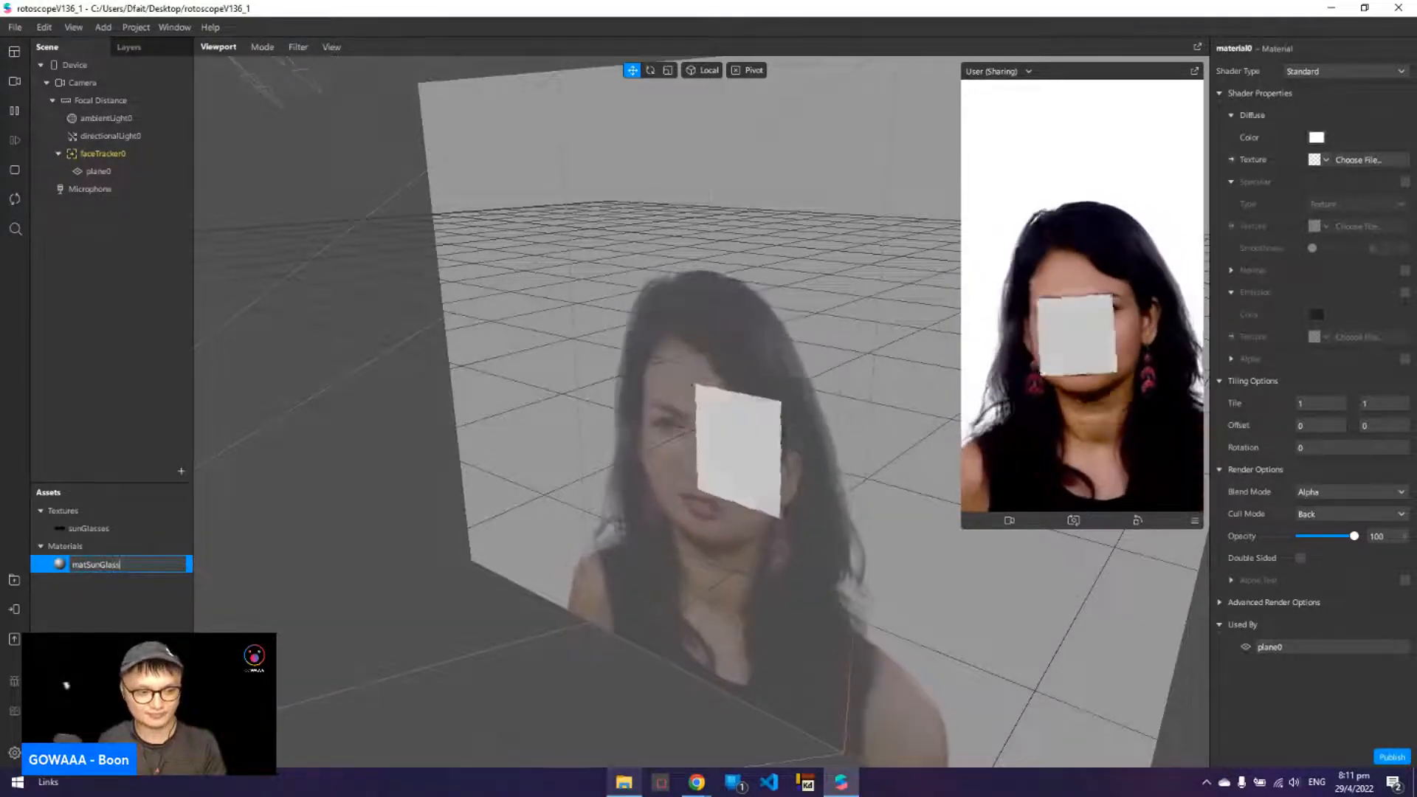
pyautogui.press('Return')
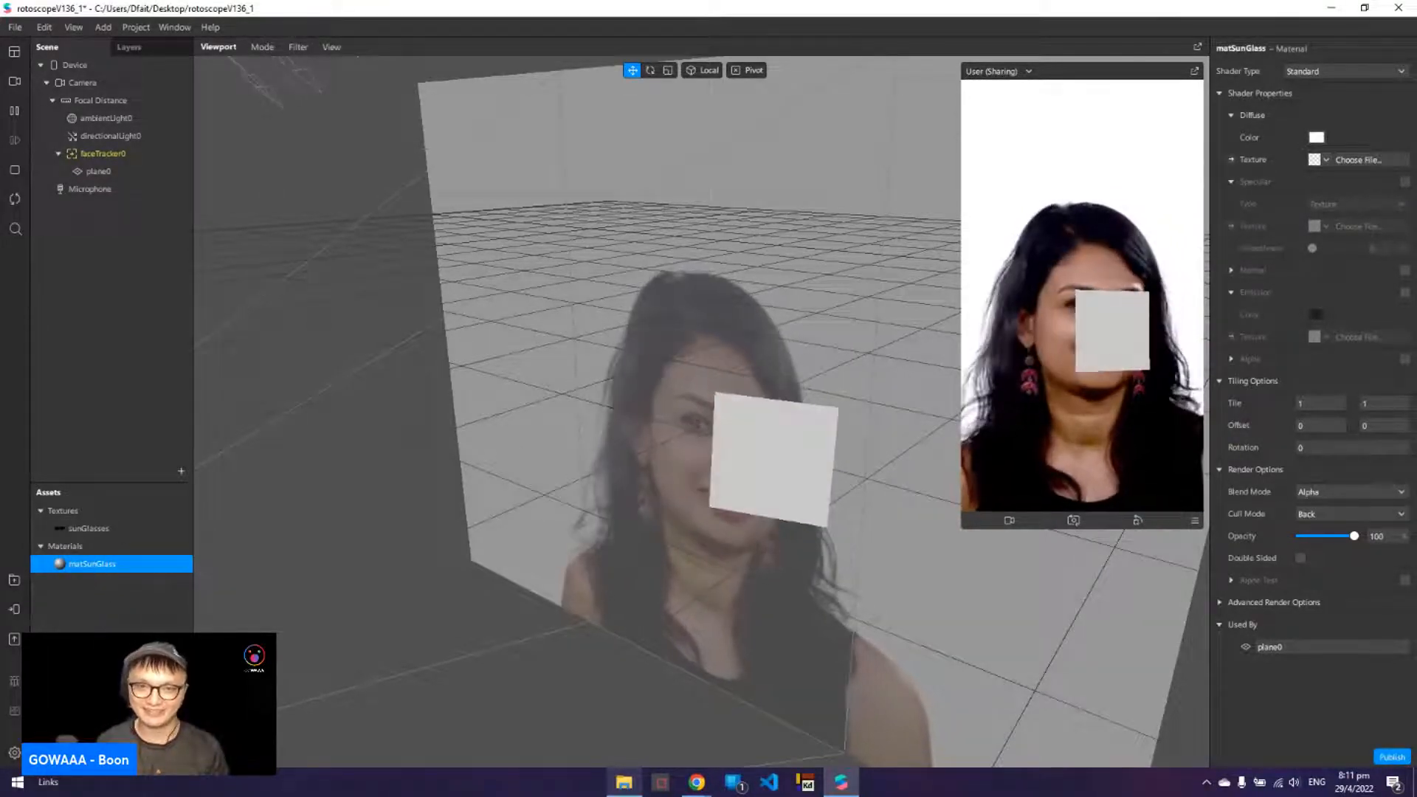
# - Set the matSunGlass material's shader type to Flat and assign the sunGlasses texture to it
pyautogui.click(1382, 71)
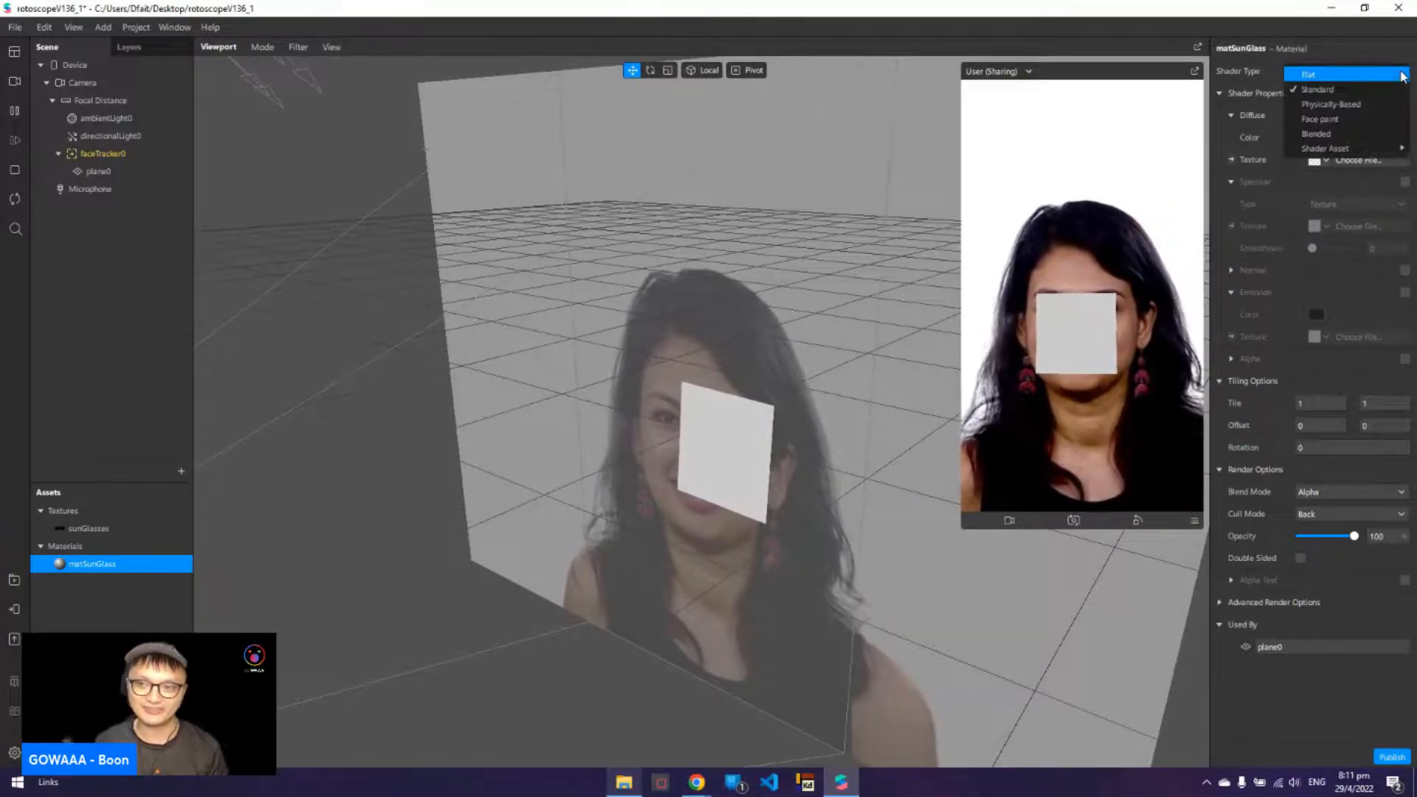
pyautogui.click(1325, 76)
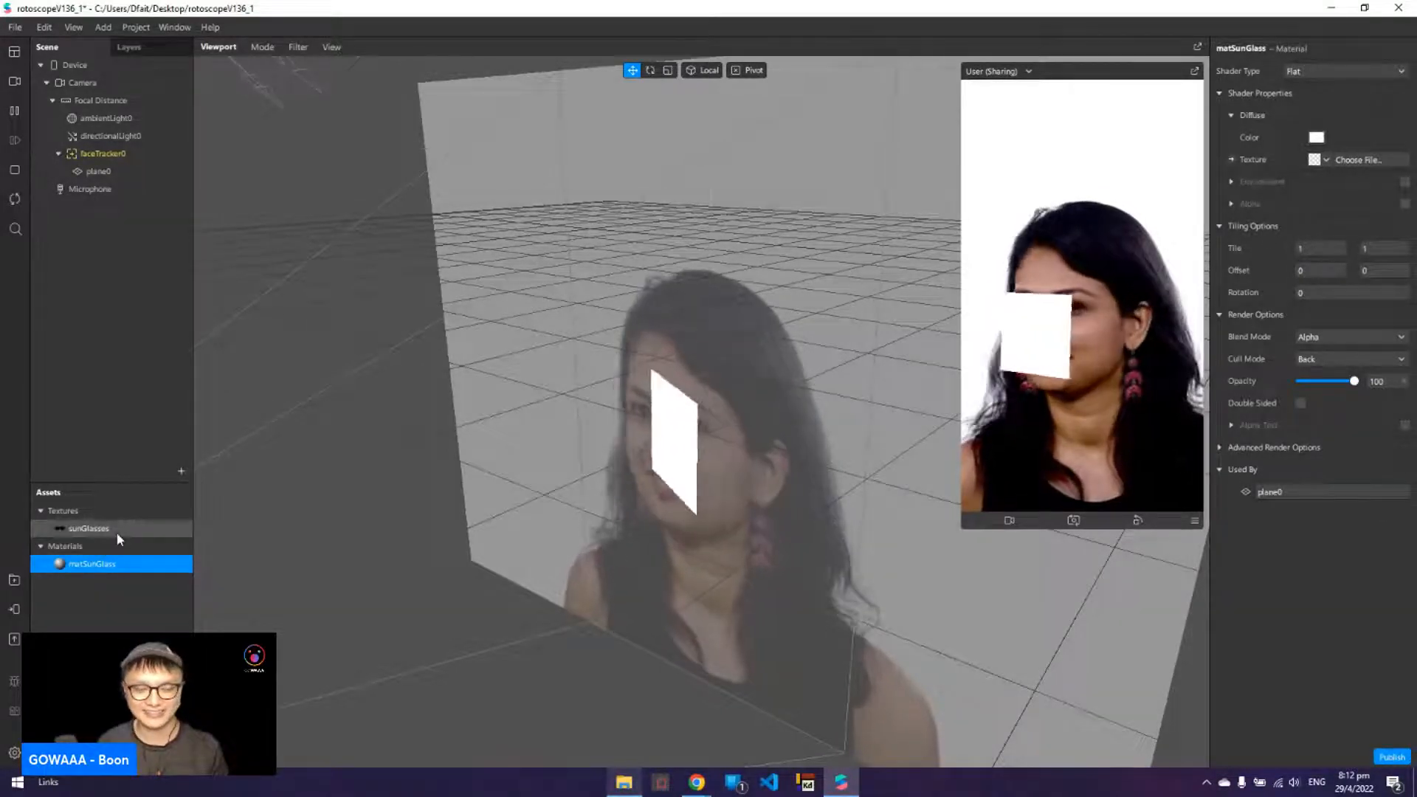
pyautogui.click(1327, 161)
pyautogui.click(1148, 184)
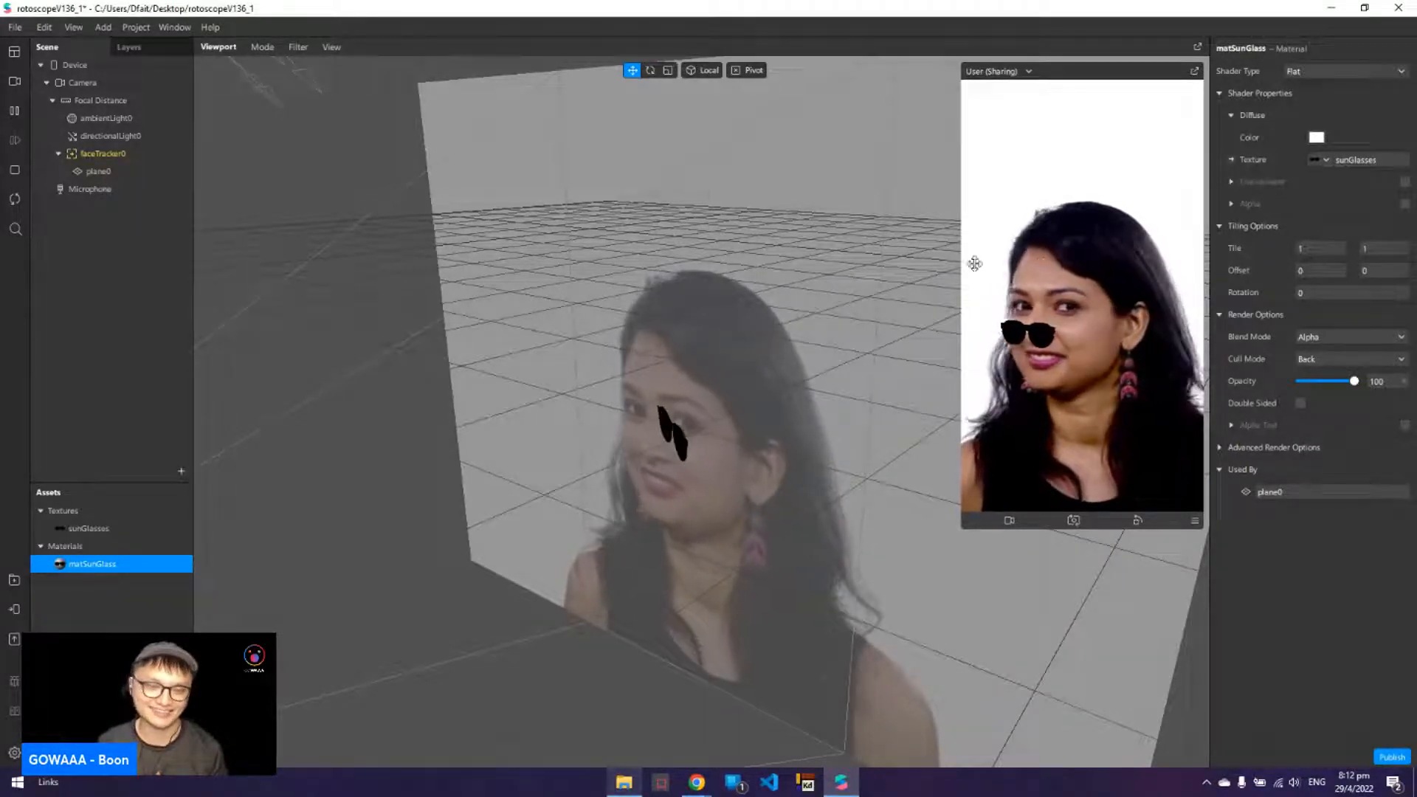
# - Rename the plane under the face tracker as sunGlass
pyautogui.click(147, 171)
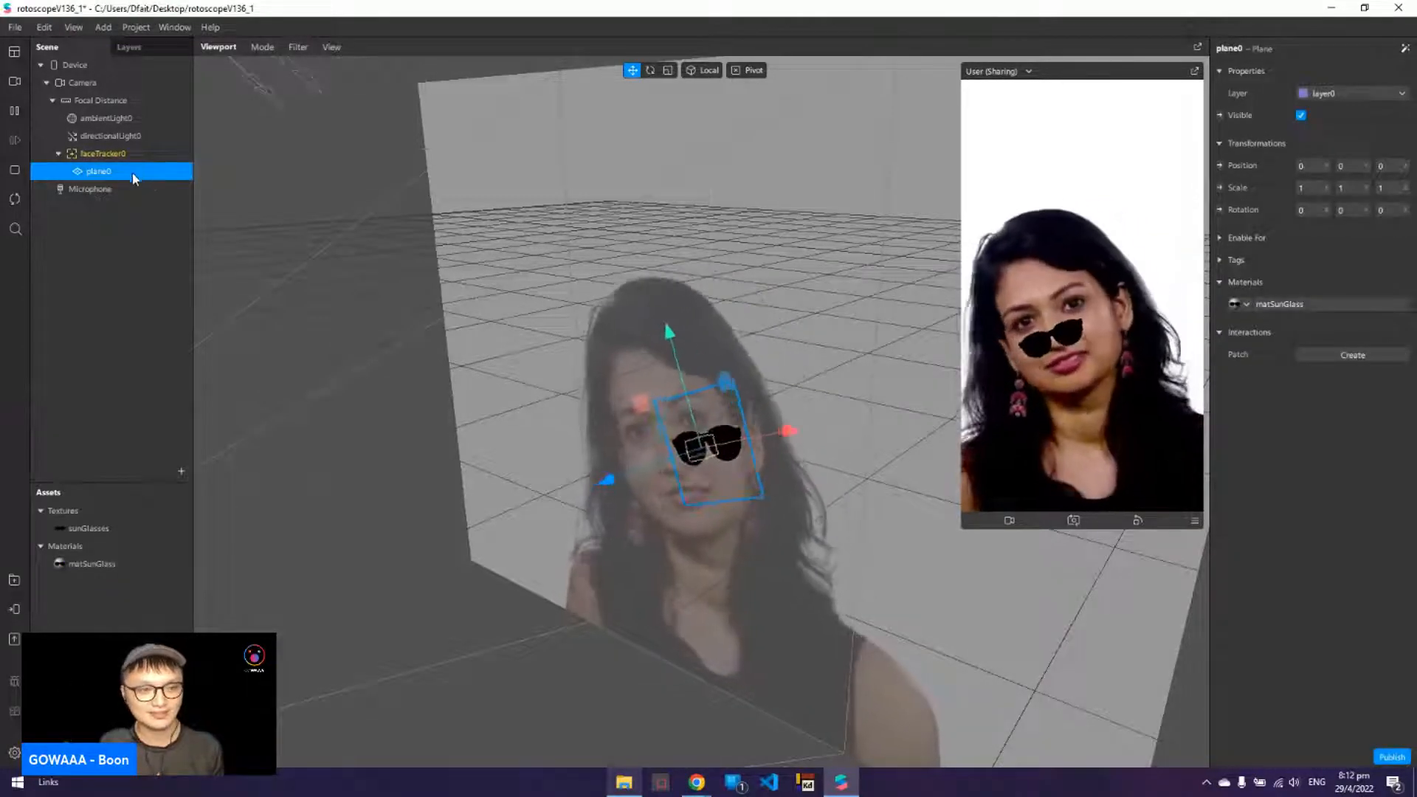
pyautogui.rightClick(130, 174)
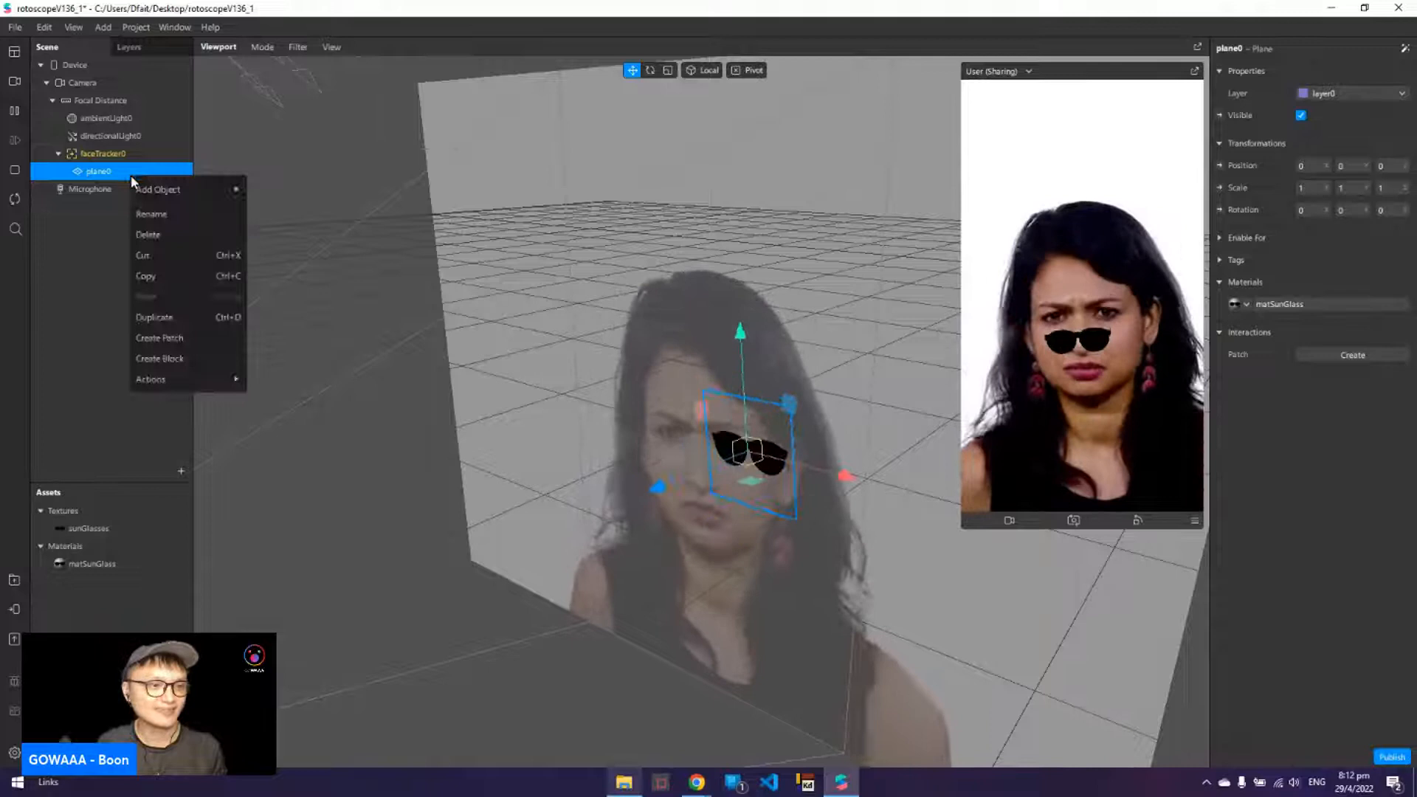
pyautogui.click(170, 217)
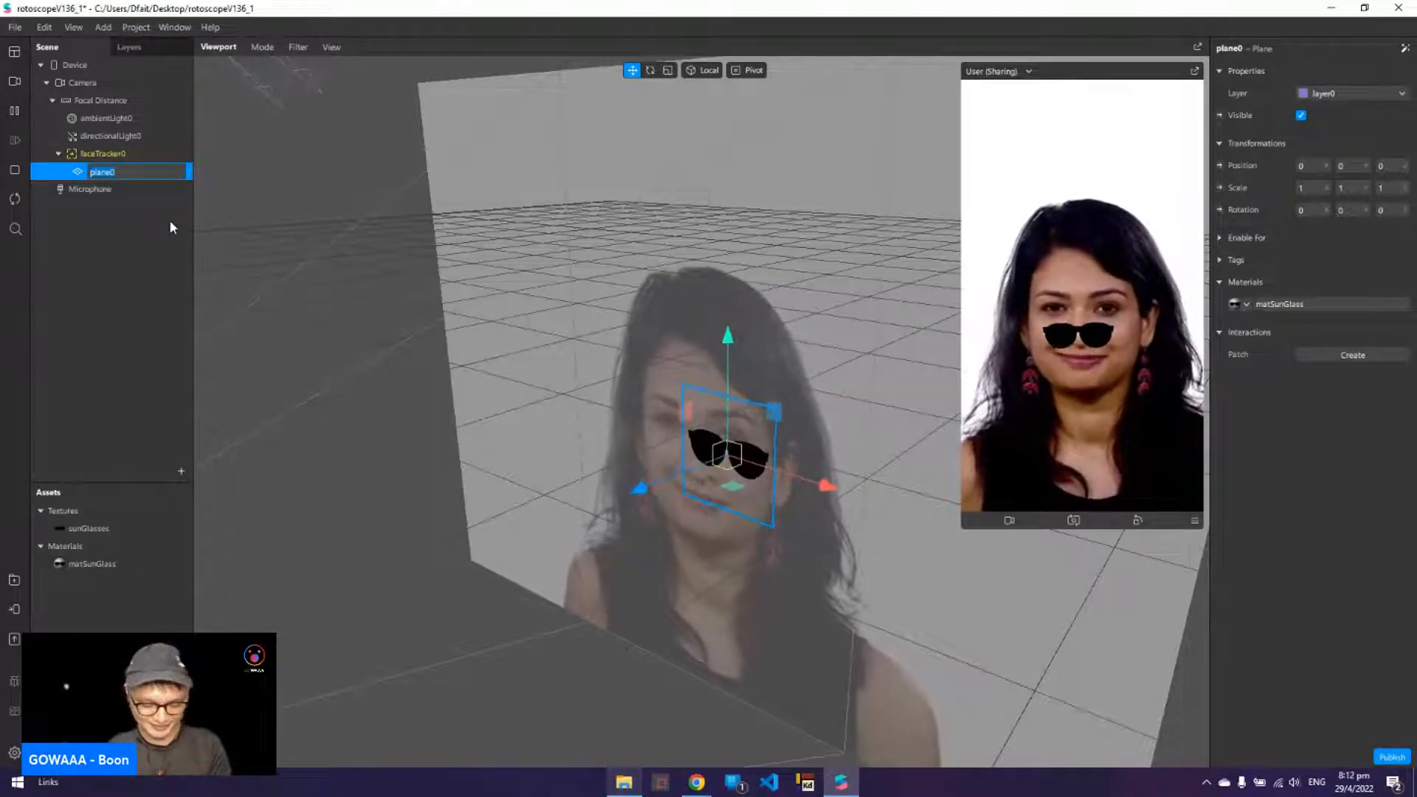
pyautogui.write('sun')
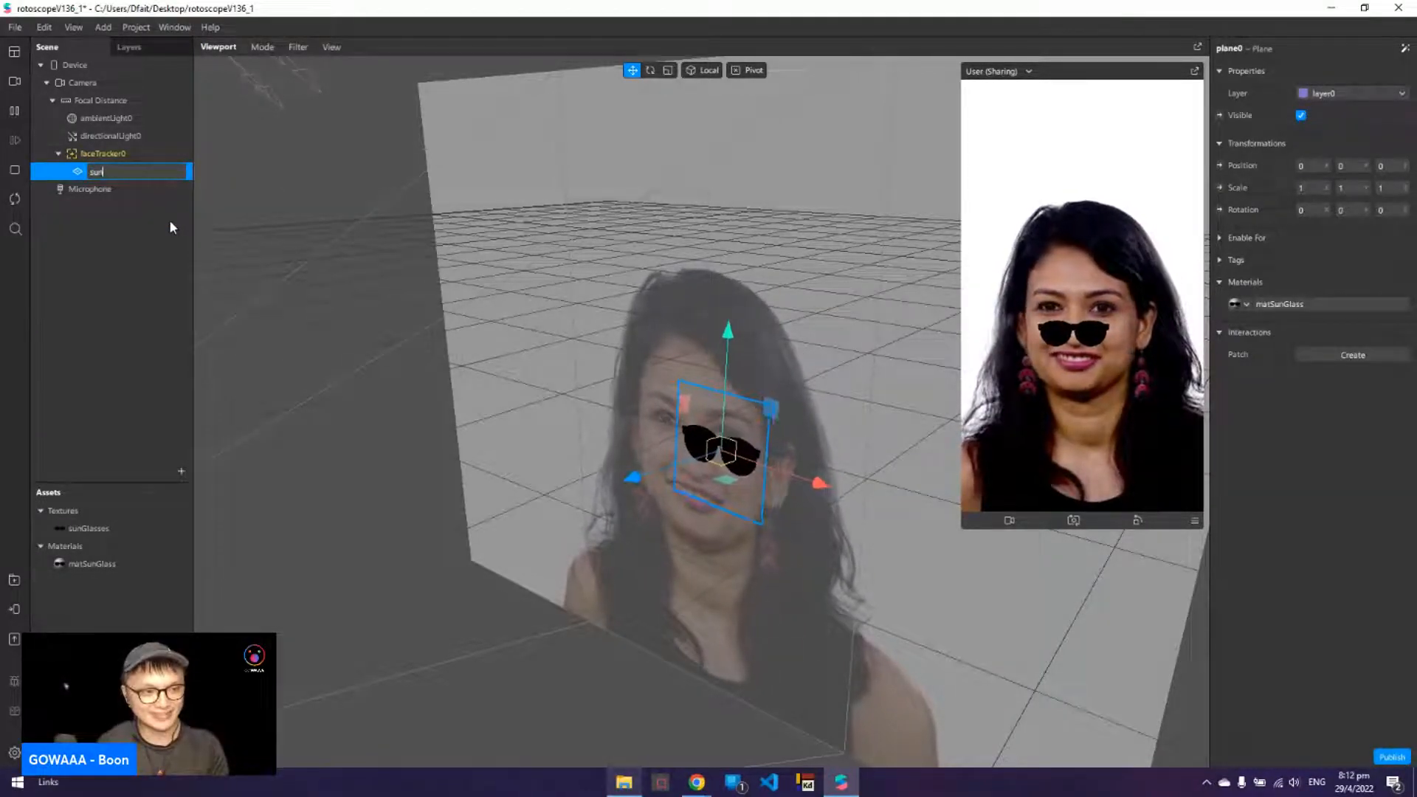
pyautogui.write('Glass')
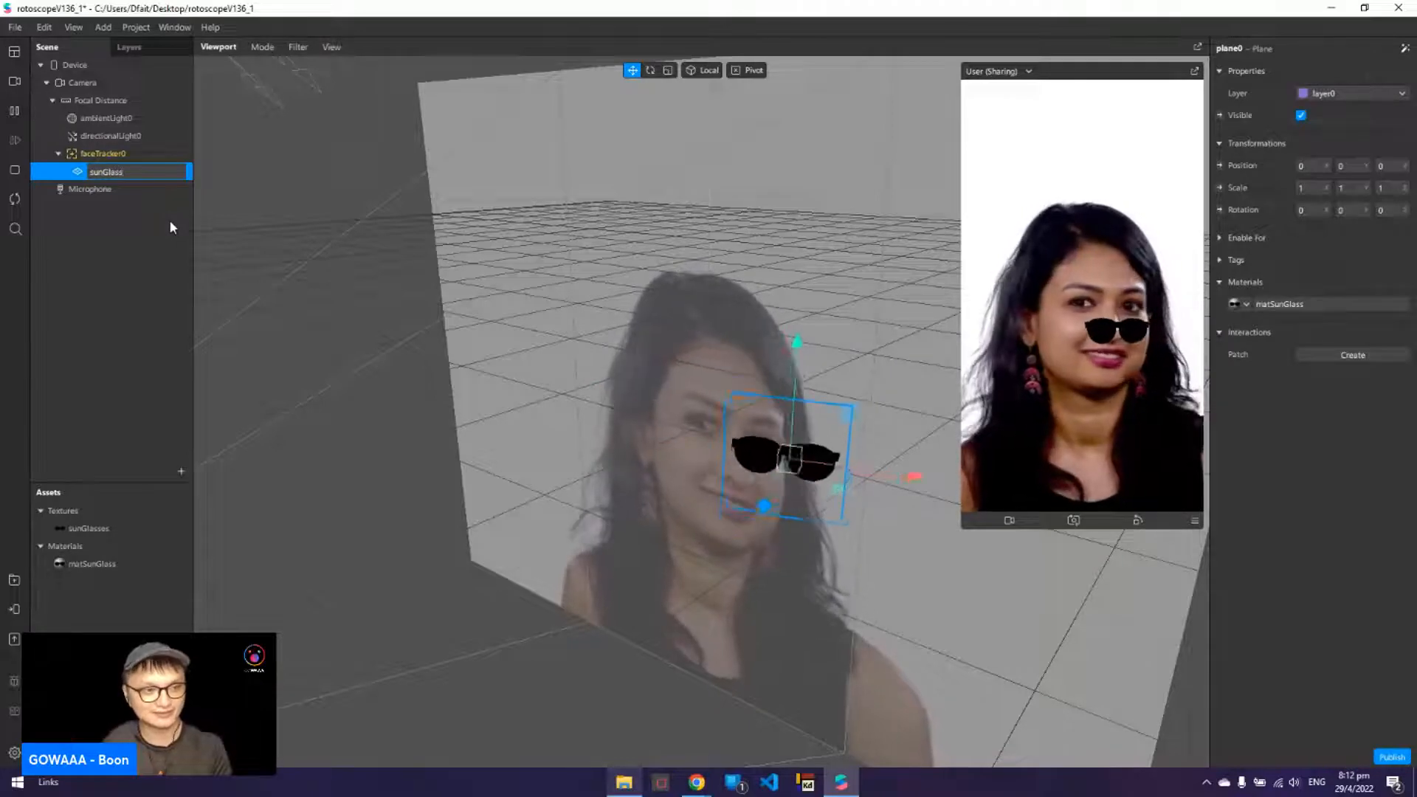
pyautogui.press('Return')
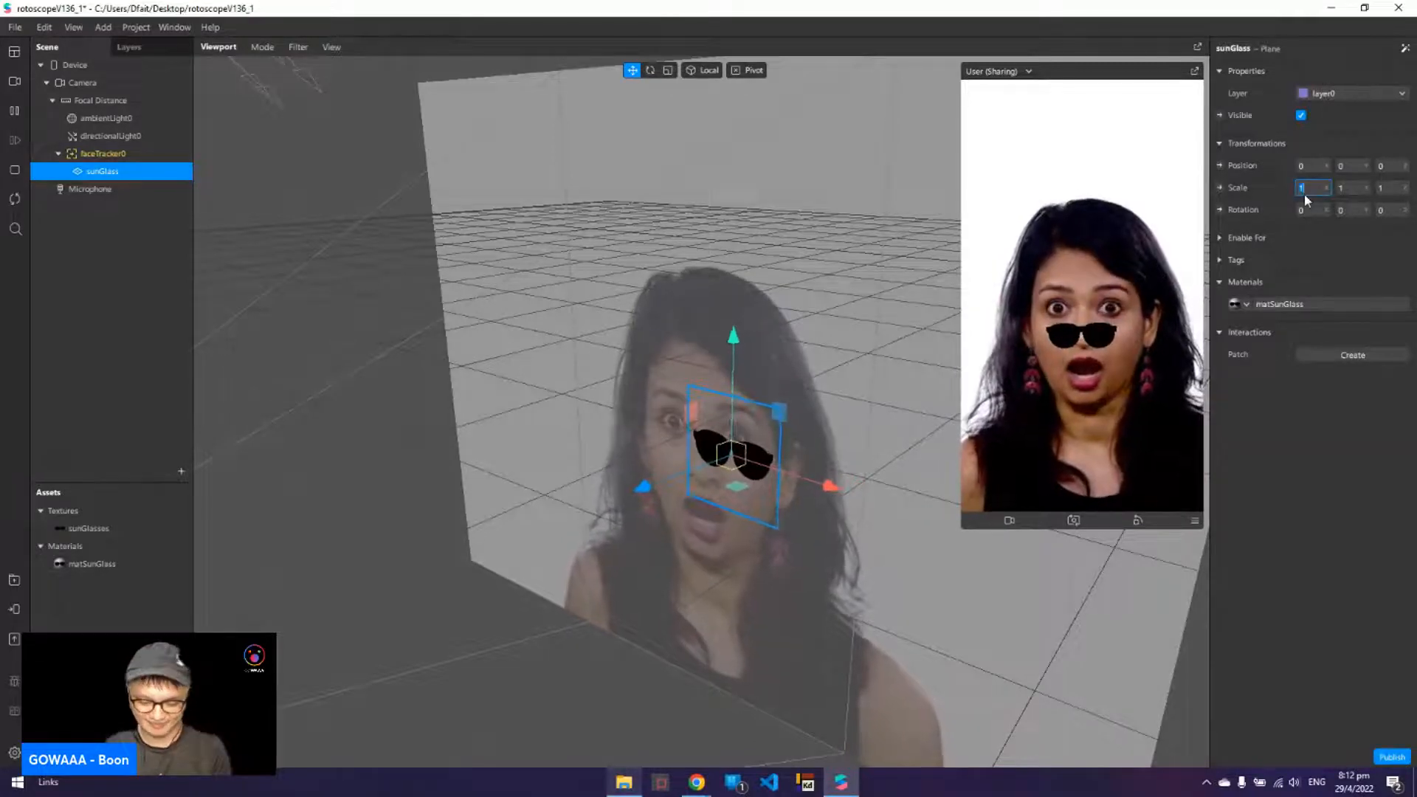
pyautogui.write('1.5')
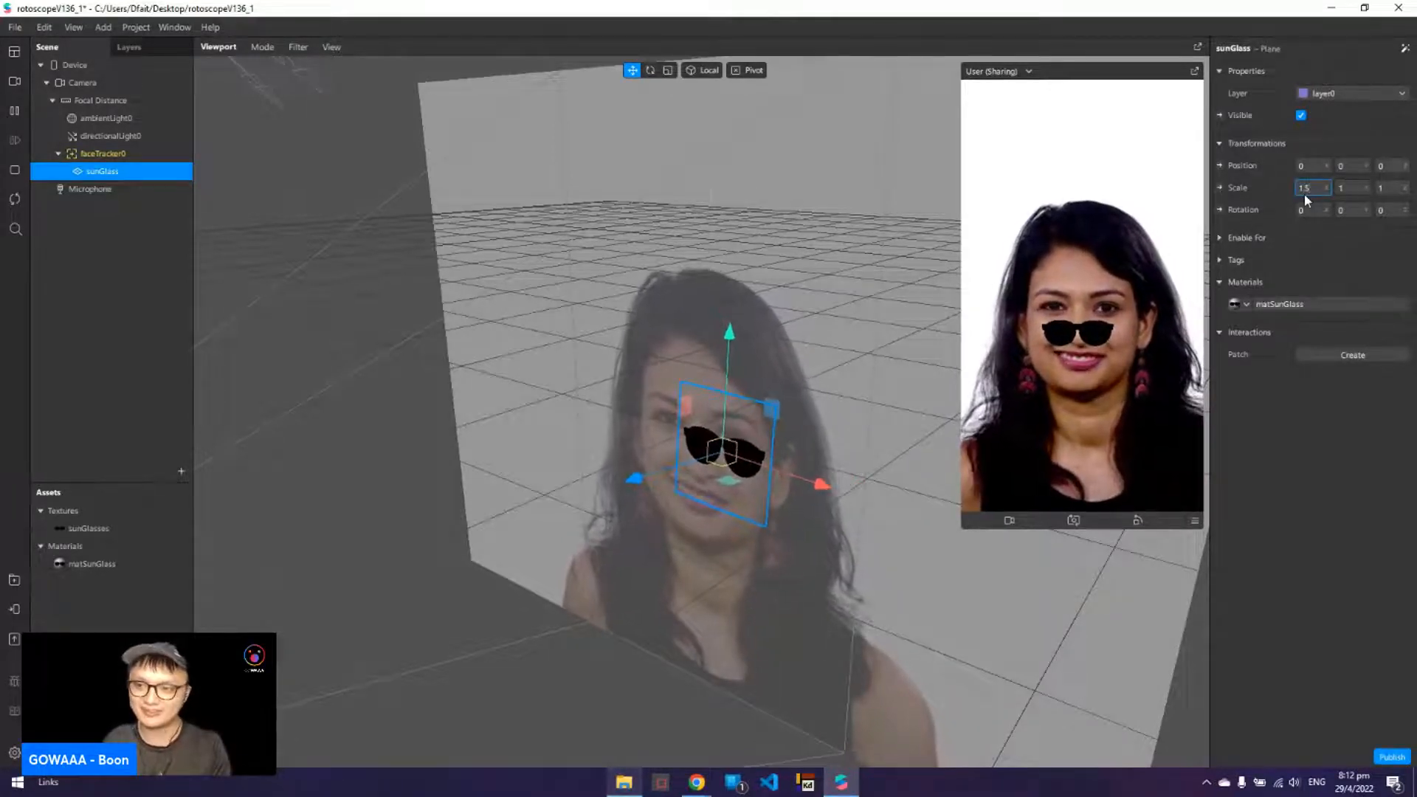
pyautogui.press('BackSpace')
pyautogui.press('BackSpace')
pyautogui.click(1270, 234)
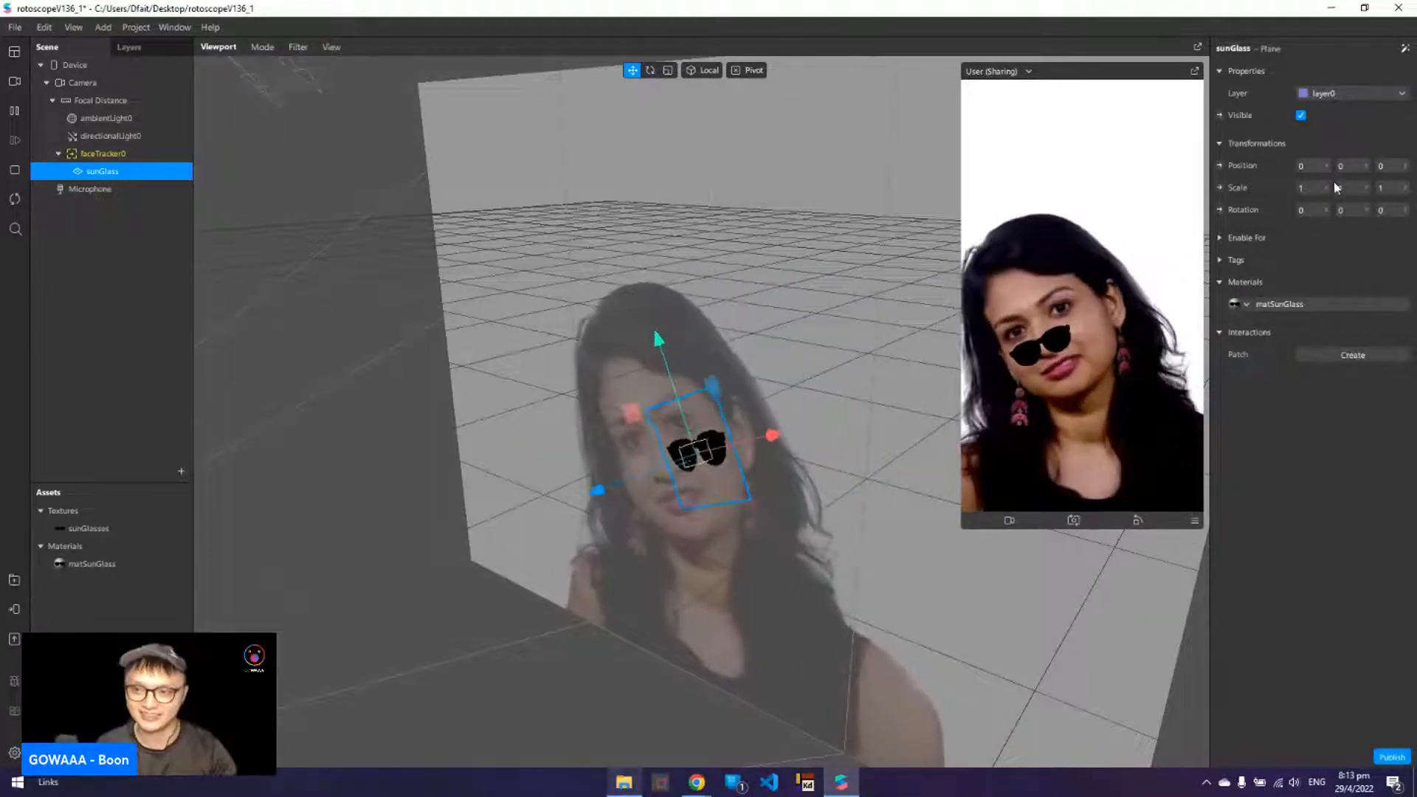
# - Scale the sunGlass plane to 1.5 on the X, Y and Z axes
pyautogui.click(1314, 188)
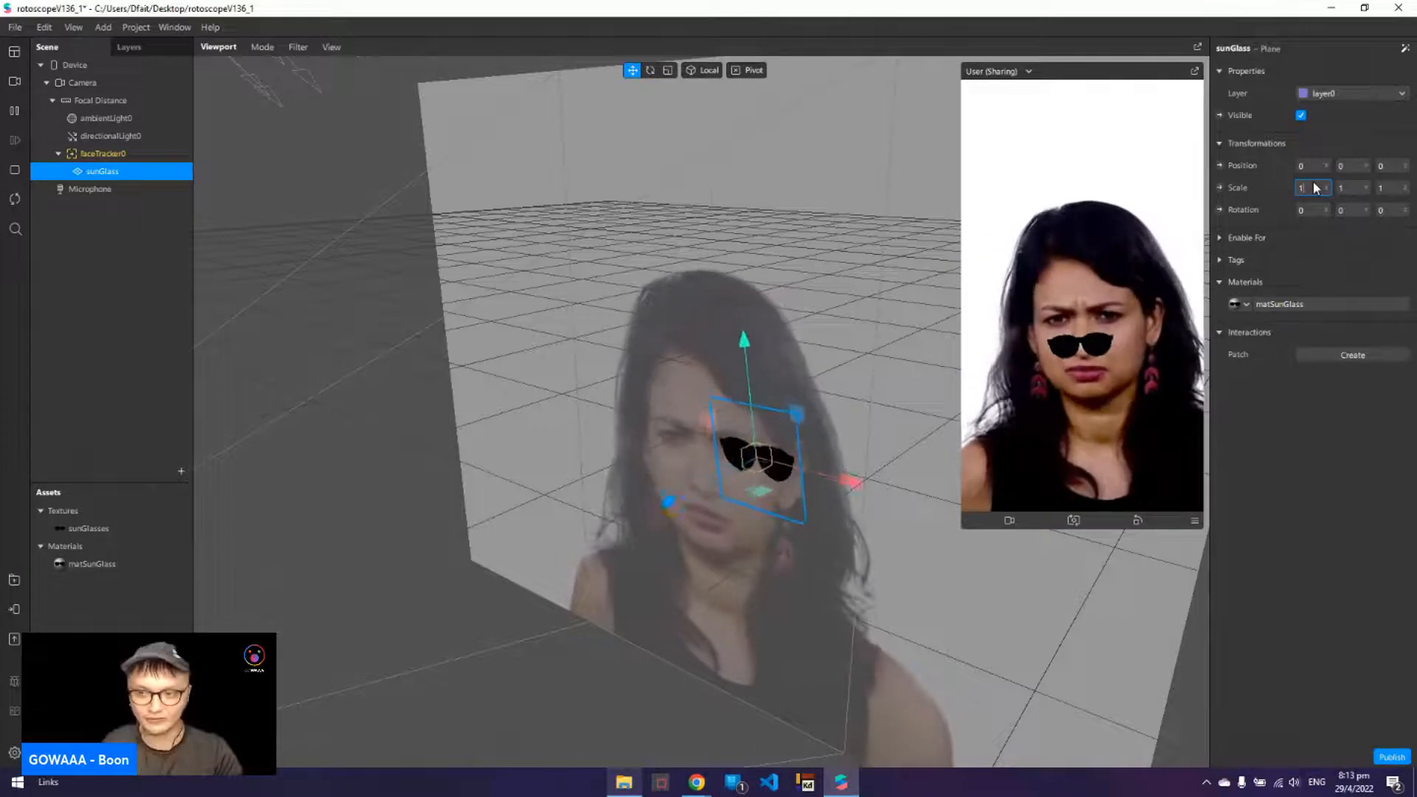
pyautogui.write('1.5')
pyautogui.press('Tab')
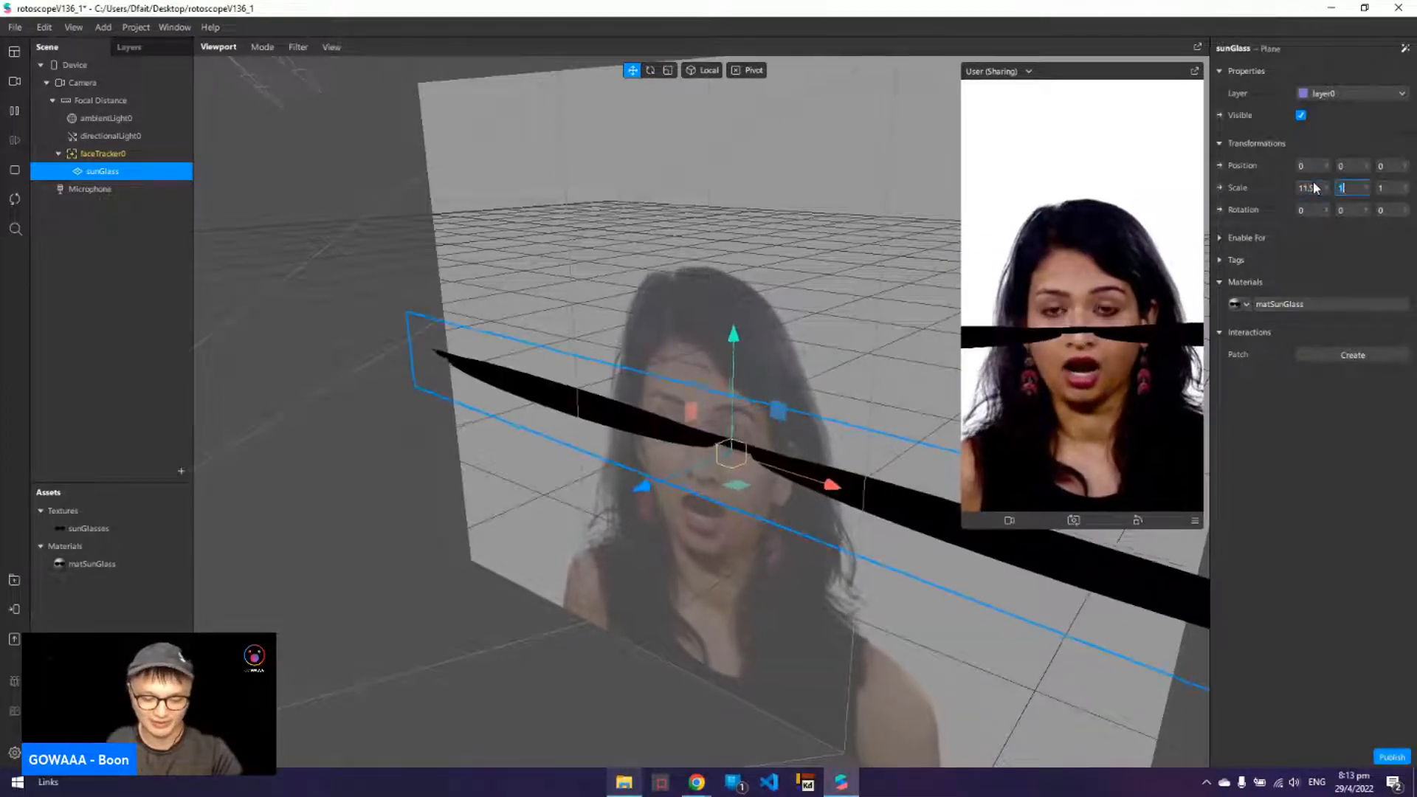
pyautogui.write('1.5')
pyautogui.click(1313, 187)
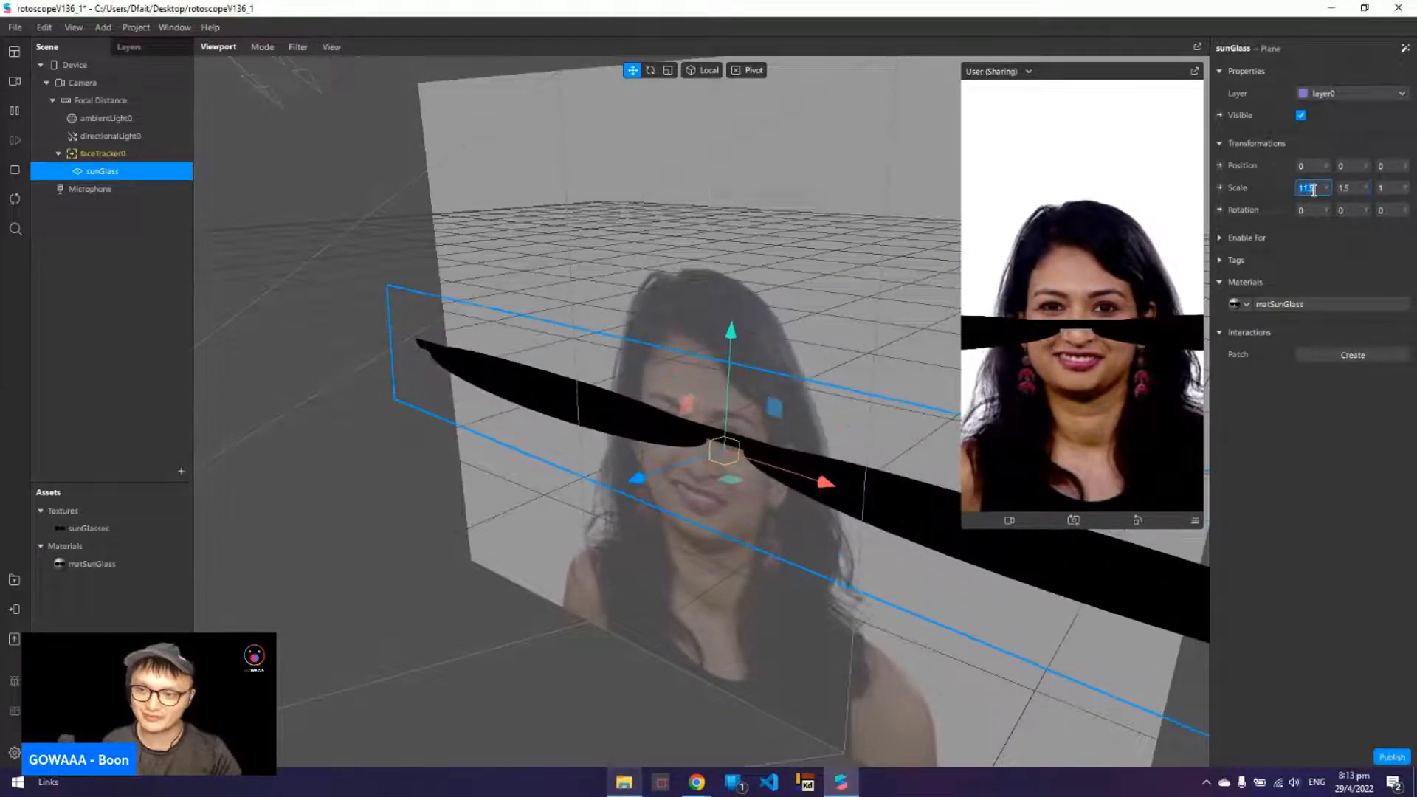
pyautogui.write('1.5')
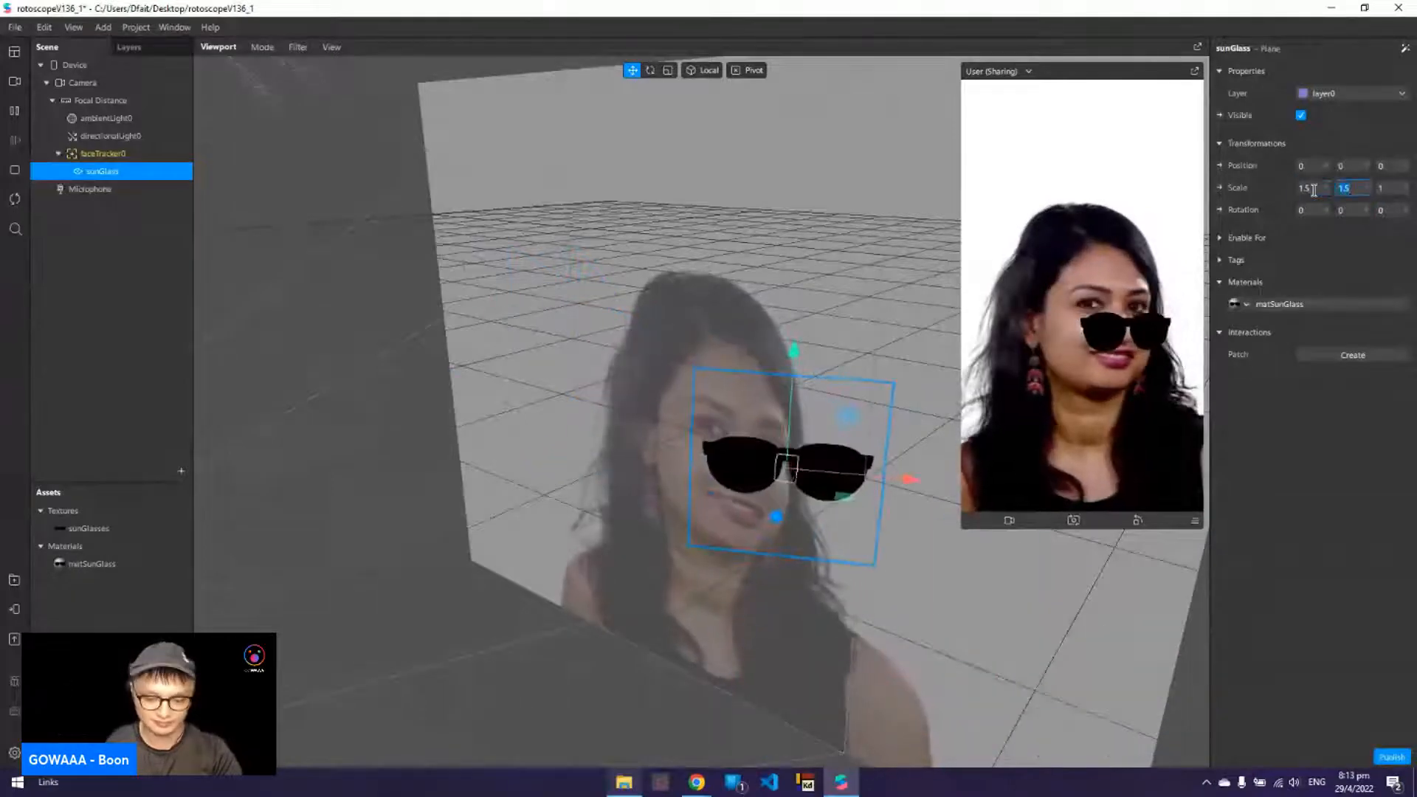
pyautogui.press('Tab')
pyautogui.press('Tab')
pyautogui.write('1.5')
pyautogui.press('Return')
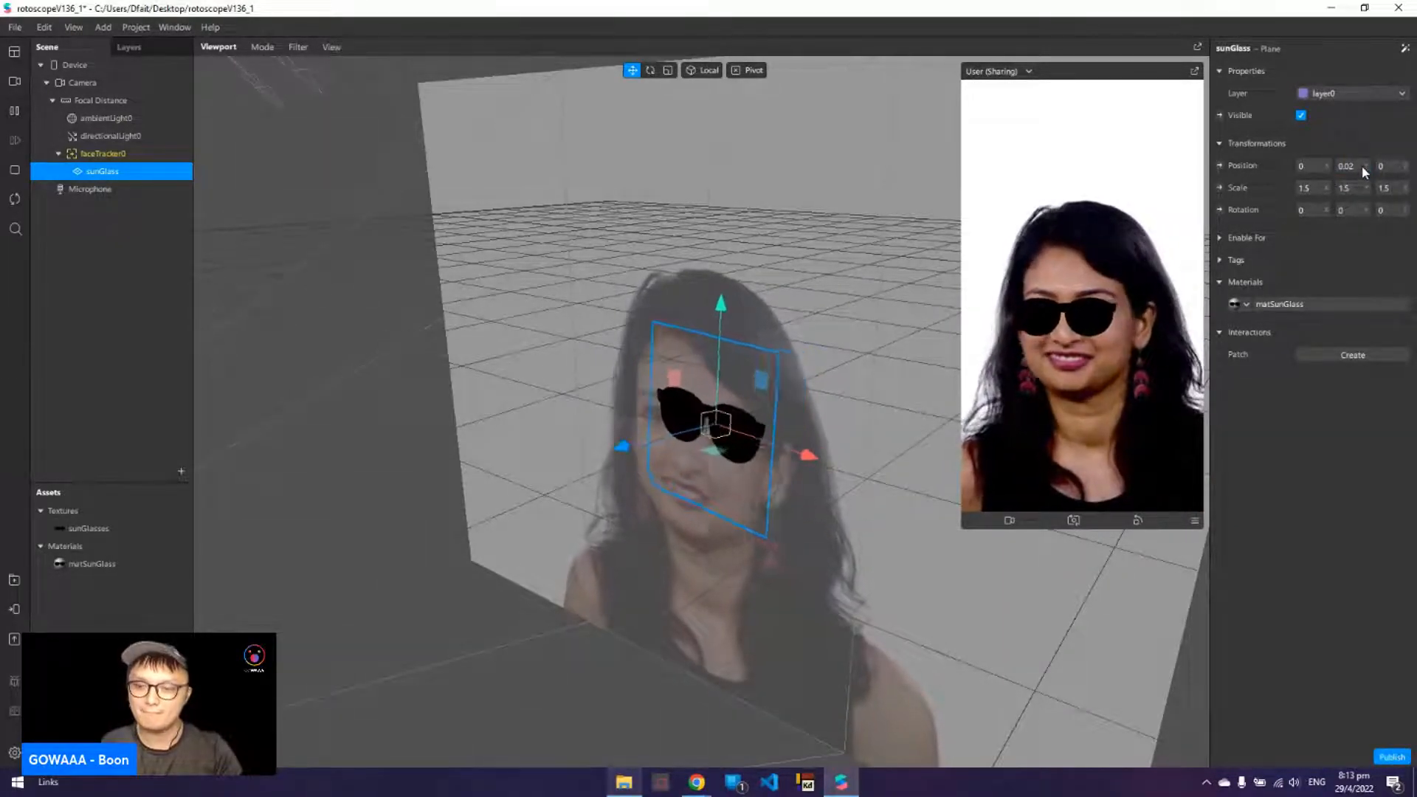
# - Raise the sunGlass plane's Y position in small increments to 0.023 so it sits over the eyes
pyautogui.click(1360, 165)
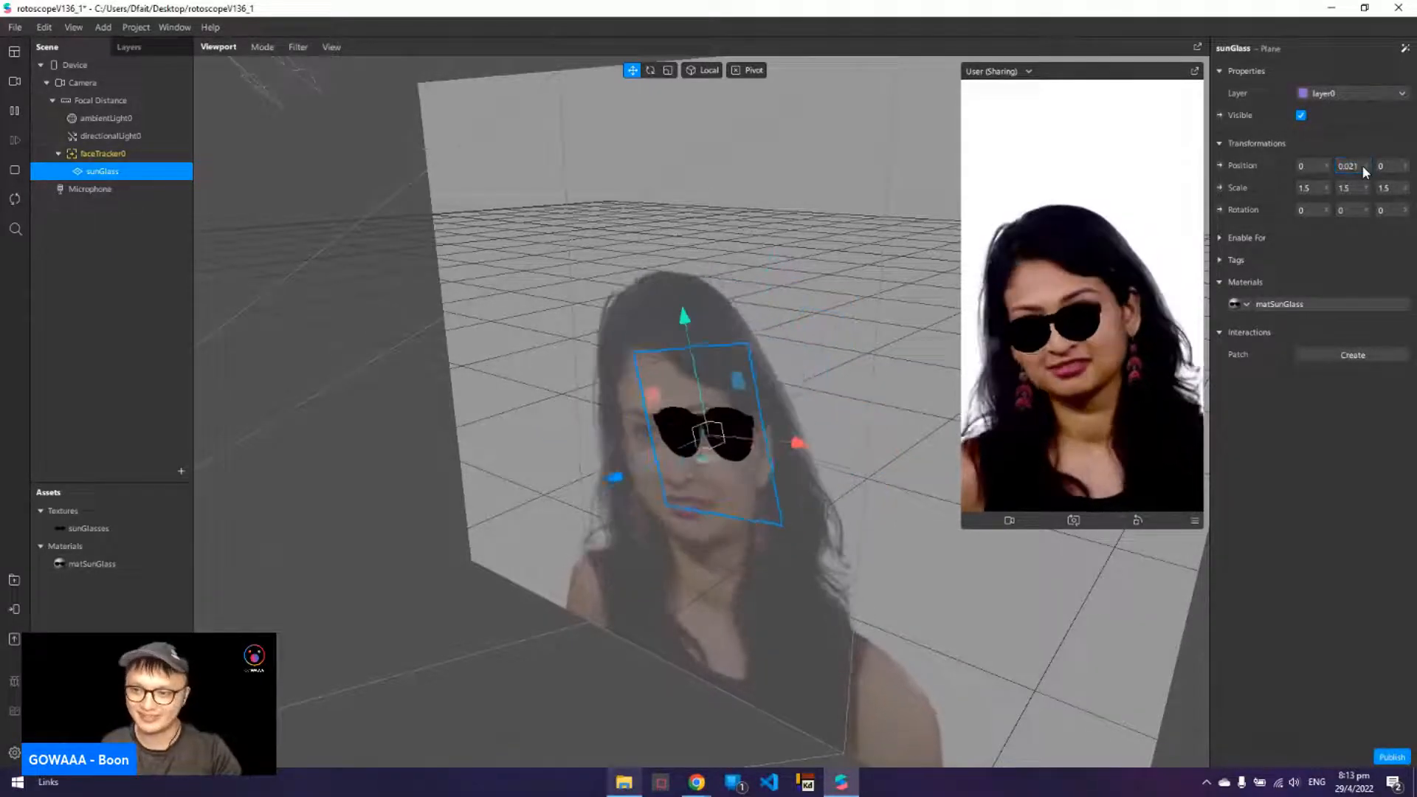
pyautogui.click(1361, 166)
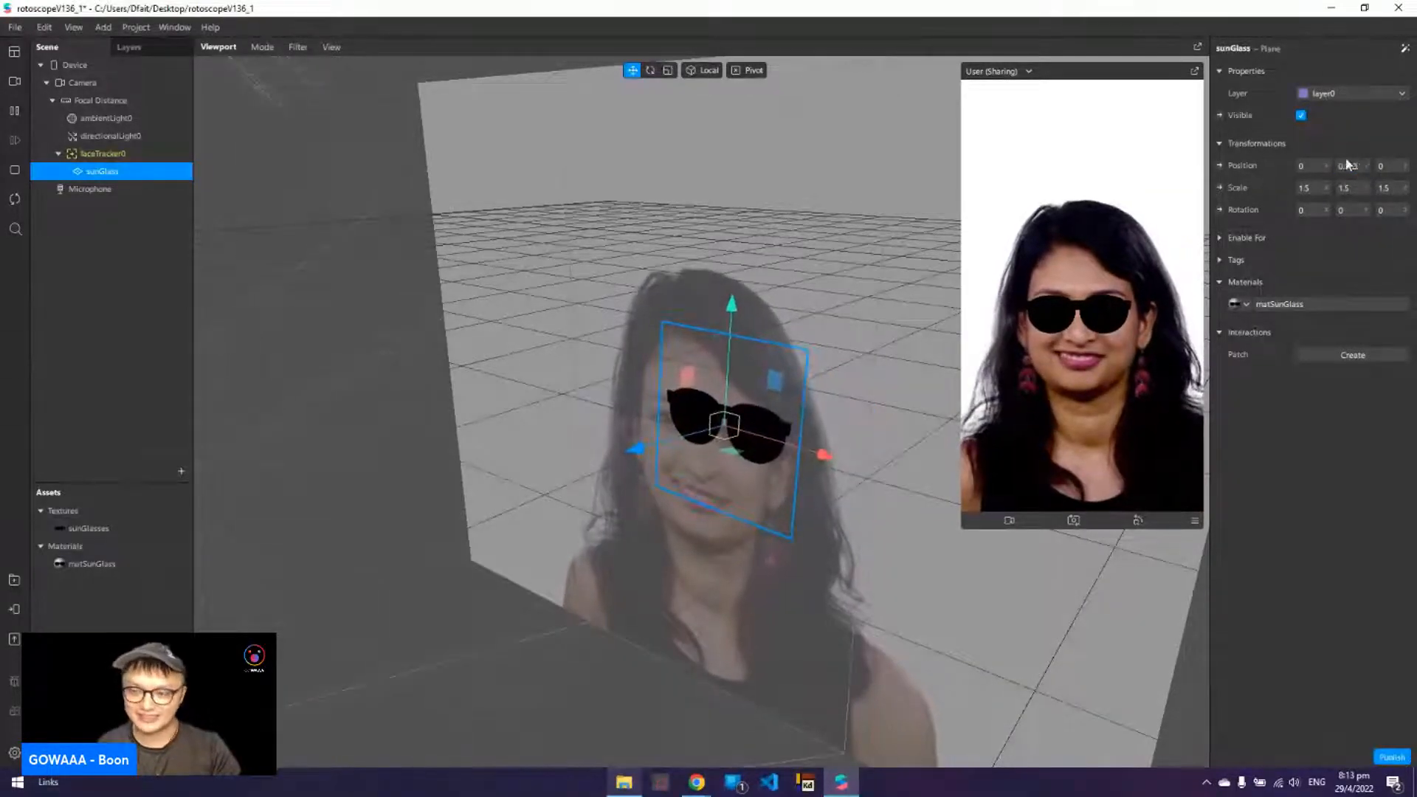
pyautogui.click(1359, 165)
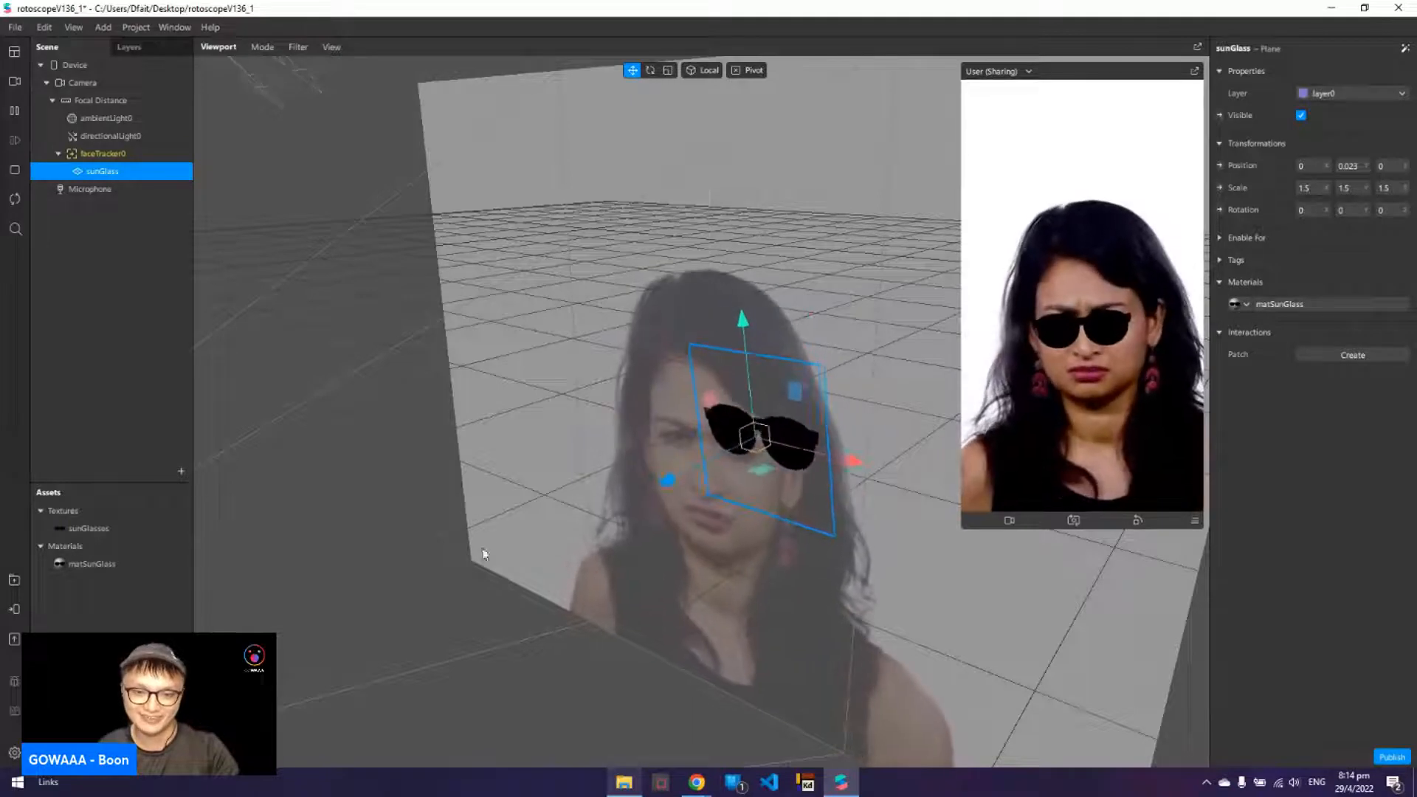
# - Try moving the sunGlass plane along its vertical, horizontal and depth axes directly in the 3D scene
pyautogui.scroll(-3, 485, 219)
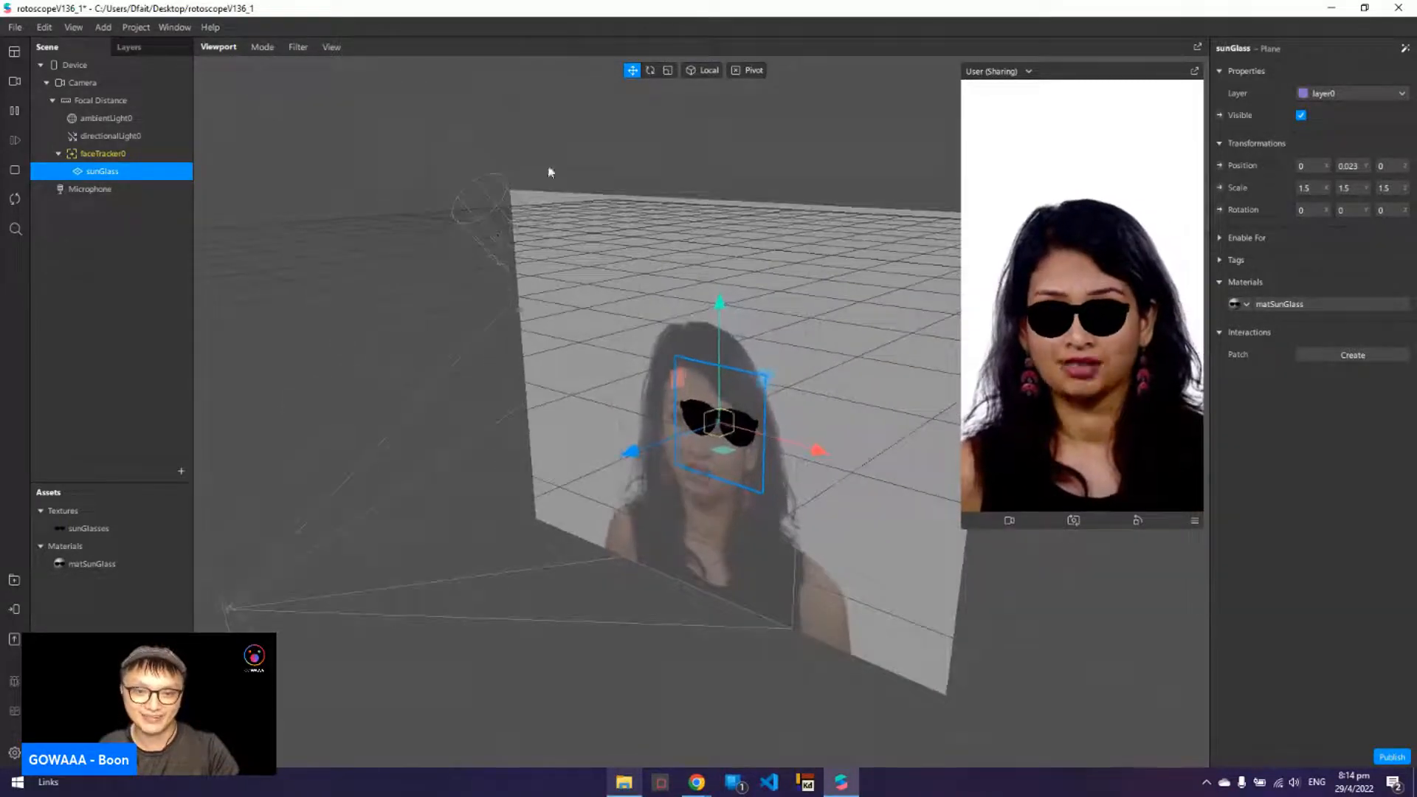
pyautogui.moveTo(807, 310); pyautogui.dragTo(829, 288, button='right')
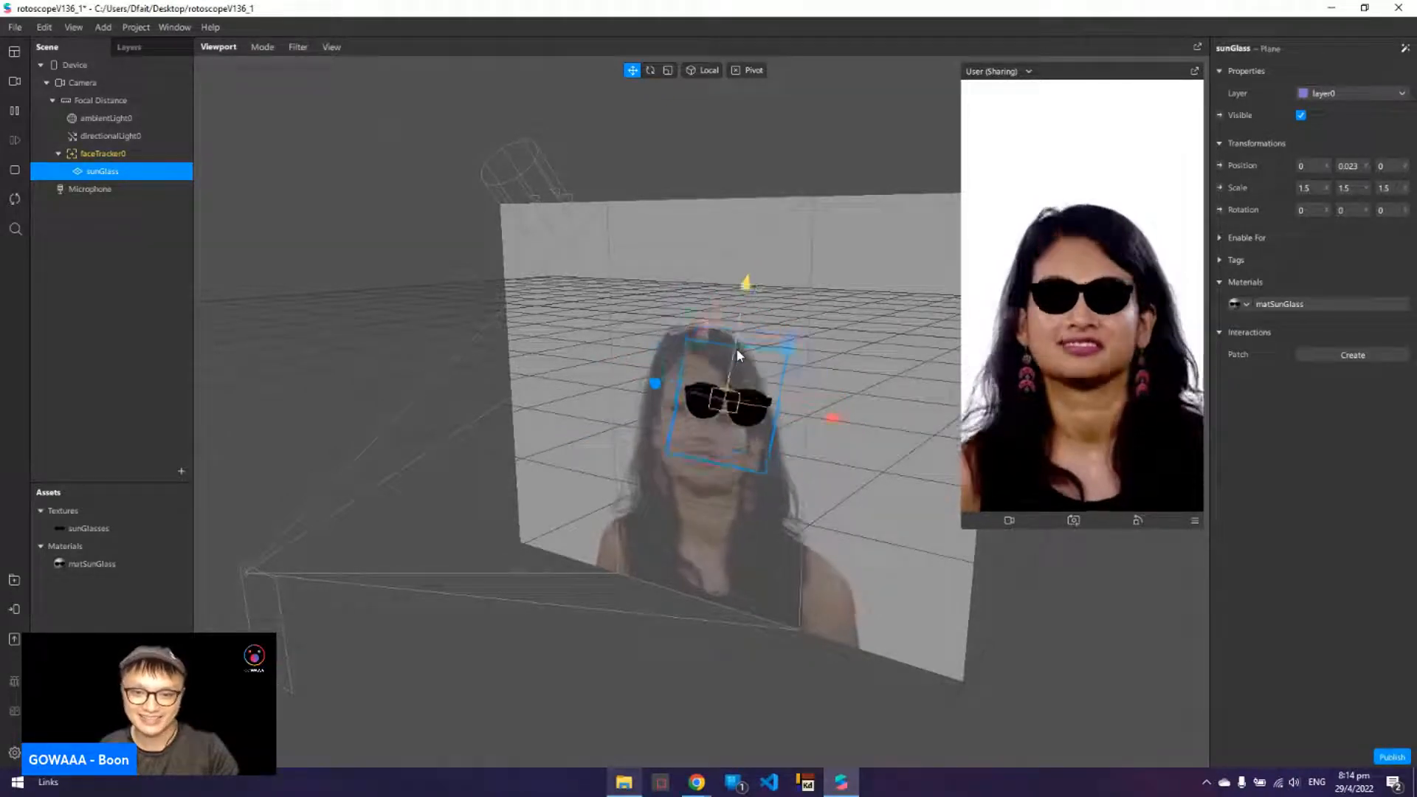
pyautogui.moveTo(736, 348)
pyautogui.mouseDown()
pyautogui.moveTo(744, 234)
pyautogui.moveTo(701, 442)
pyautogui.moveTo(758, 147)
pyautogui.moveTo(728, 367)
pyautogui.moveTo(783, 196)
pyautogui.moveTo(738, 369)
pyautogui.mouseUp()
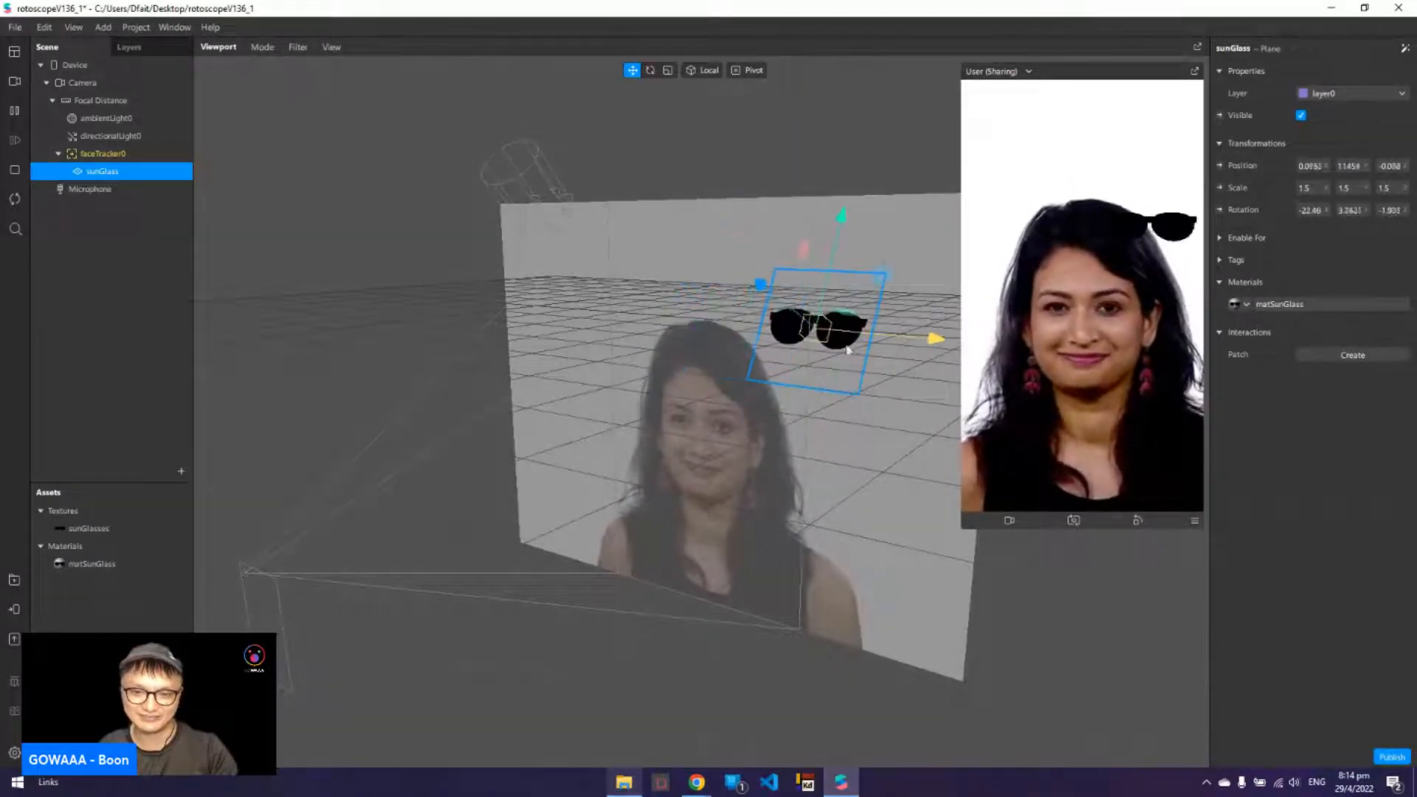
pyautogui.moveTo(849, 345); pyautogui.dragTo(766, 339)
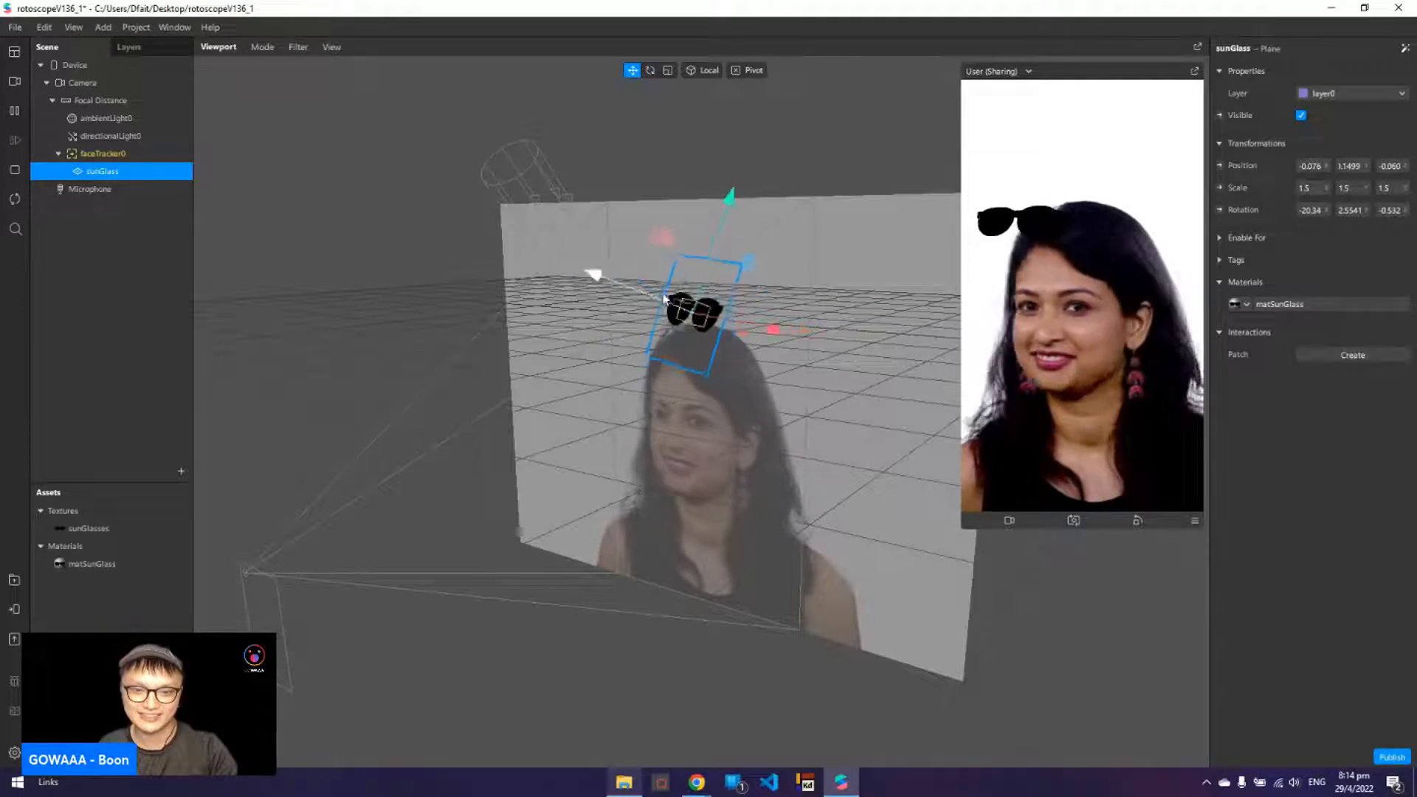
pyautogui.moveTo(622, 289); pyautogui.dragTo(664, 302)
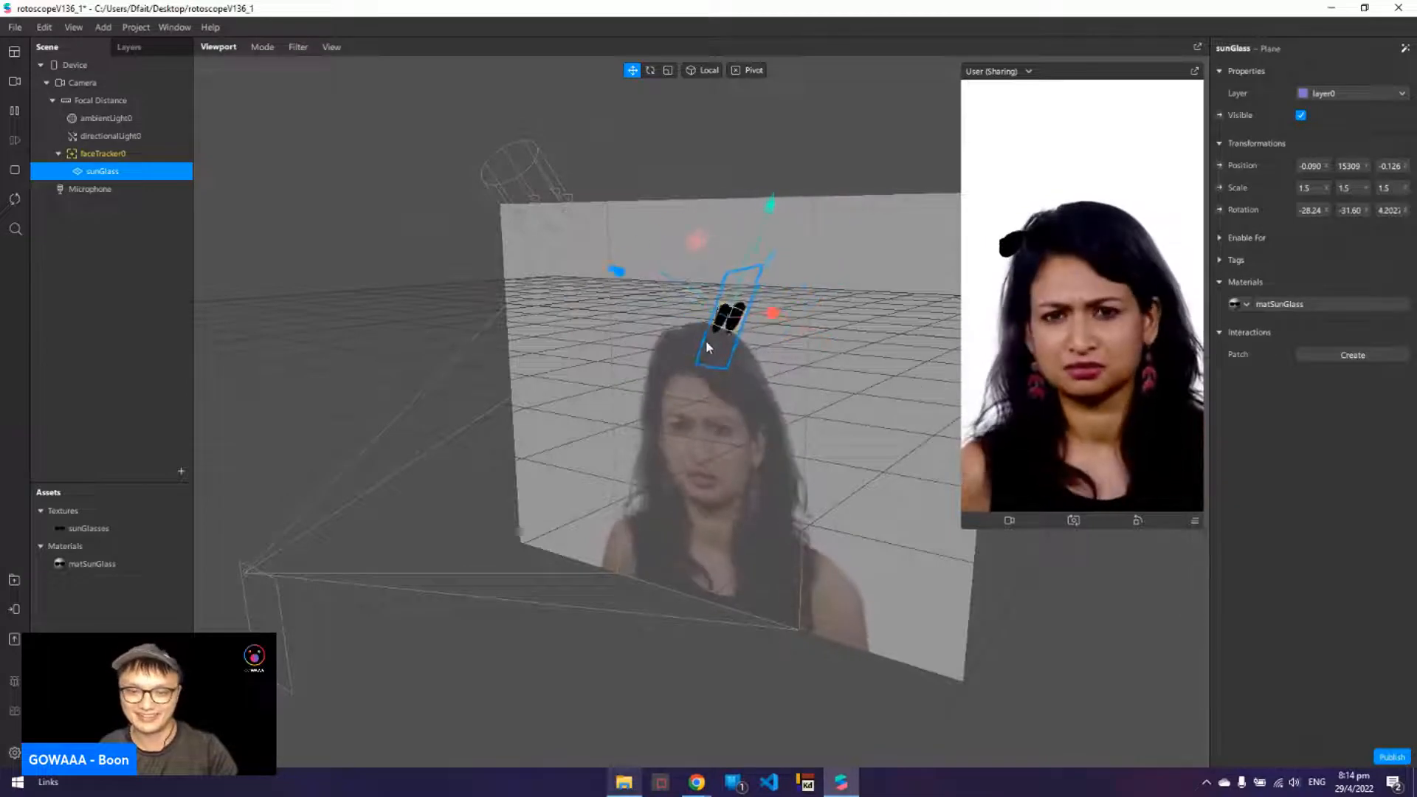
pyautogui.moveTo(673, 299); pyautogui.dragTo(566, 277)
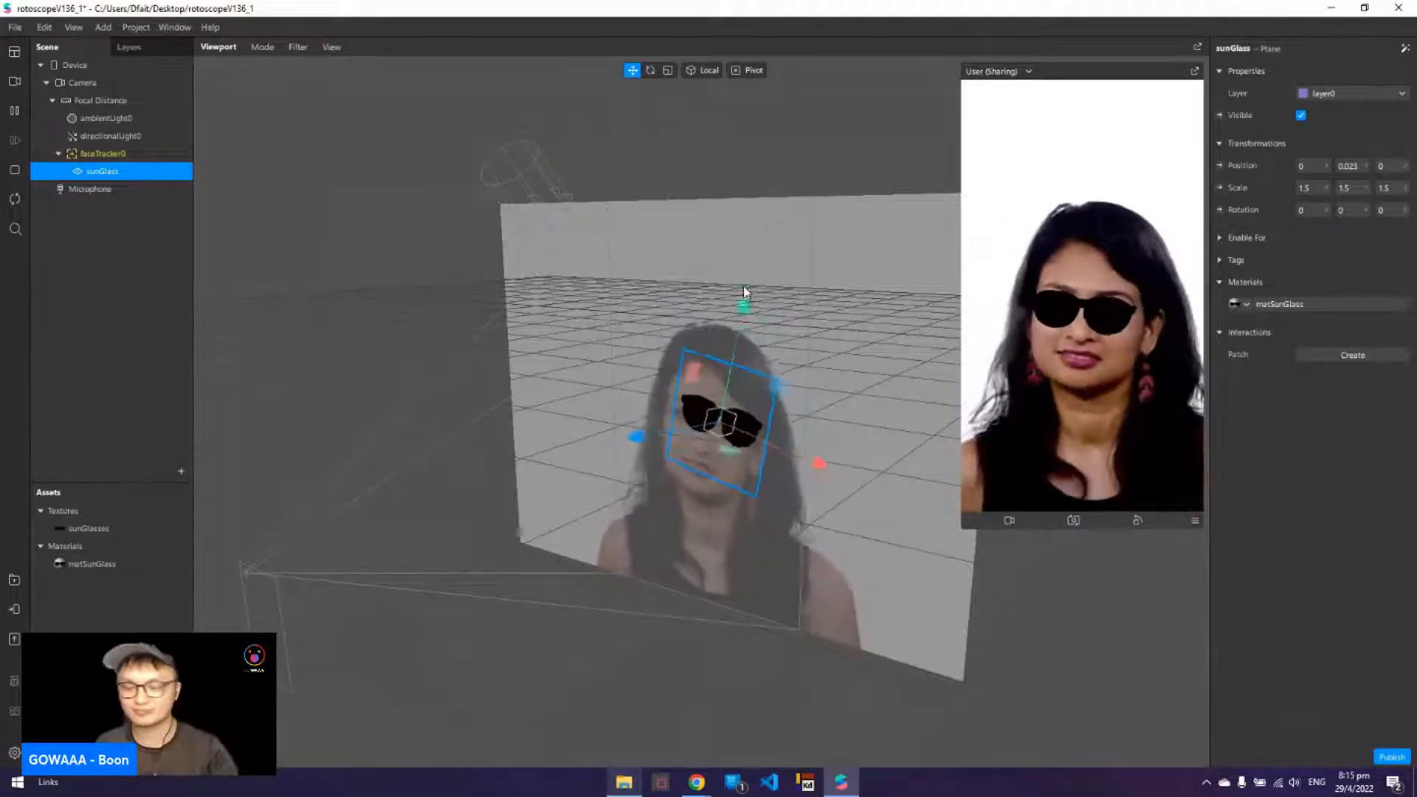
# - Set the sunGlass plane's Y position to 0.024
pyautogui.click(1359, 167)
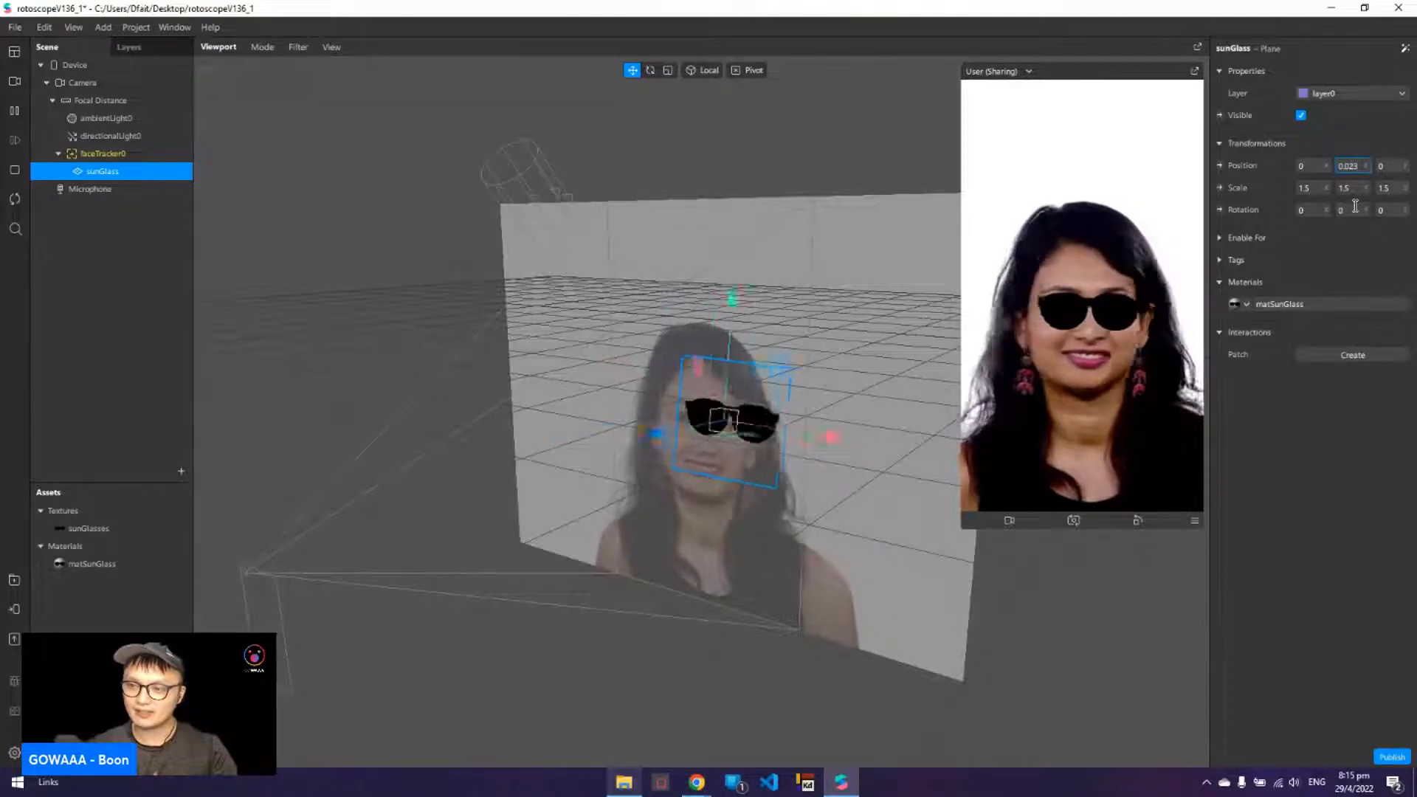
pyautogui.press('BackSpace')
pyautogui.write('4')
pyautogui.press('Return')
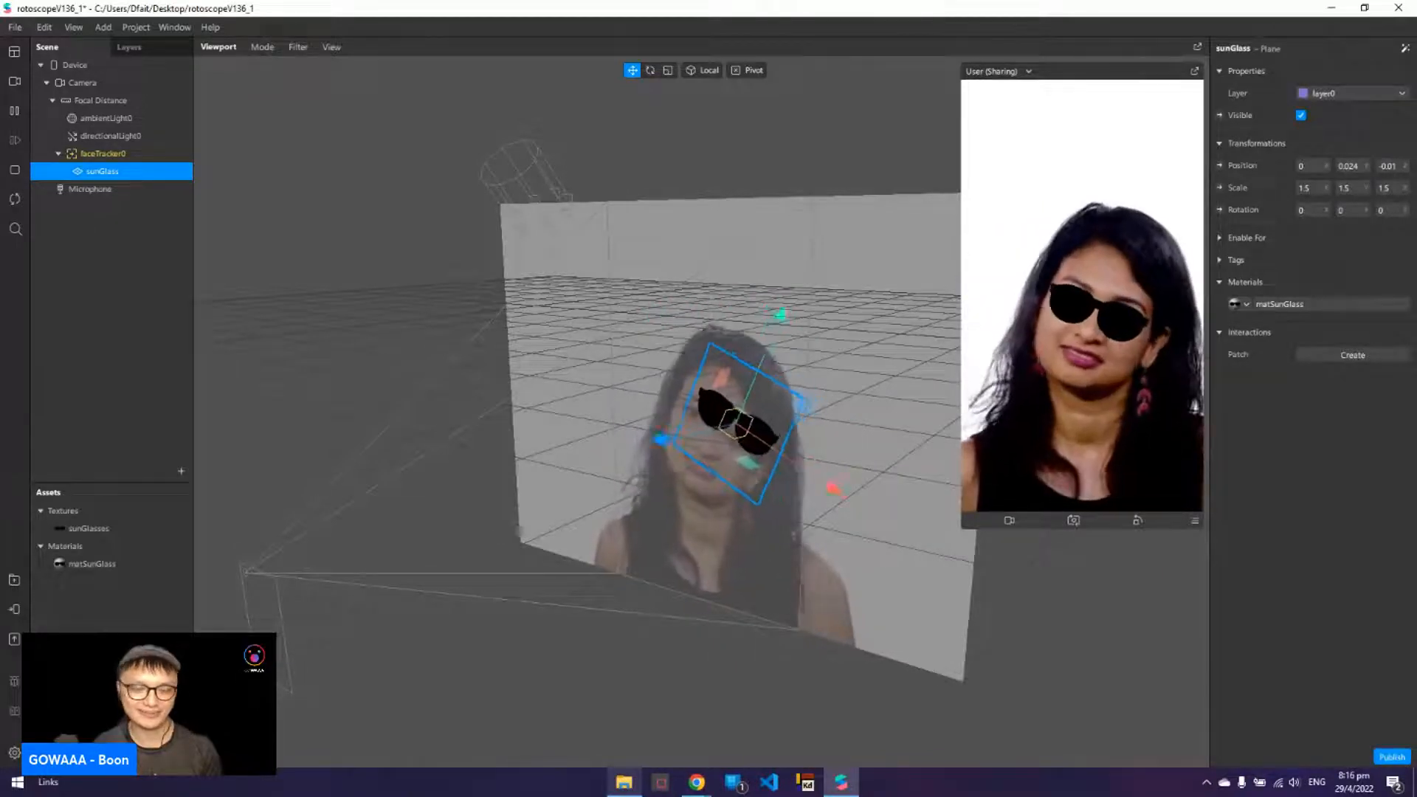
# - Import the nose_mouth image from the Desktop folder as a texture and show its properties
pyautogui.rightClick(174, 505)
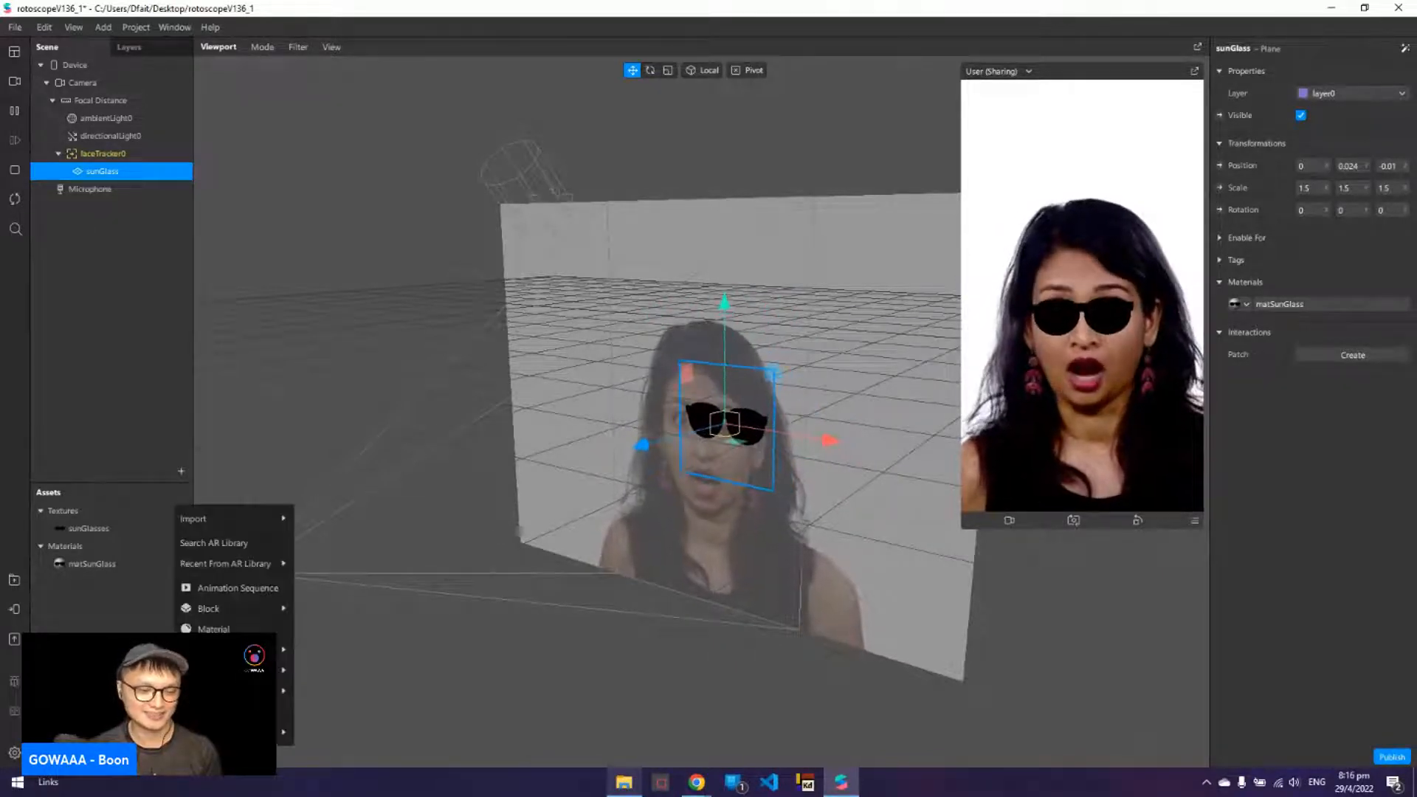
pyautogui.moveTo(262, 512)
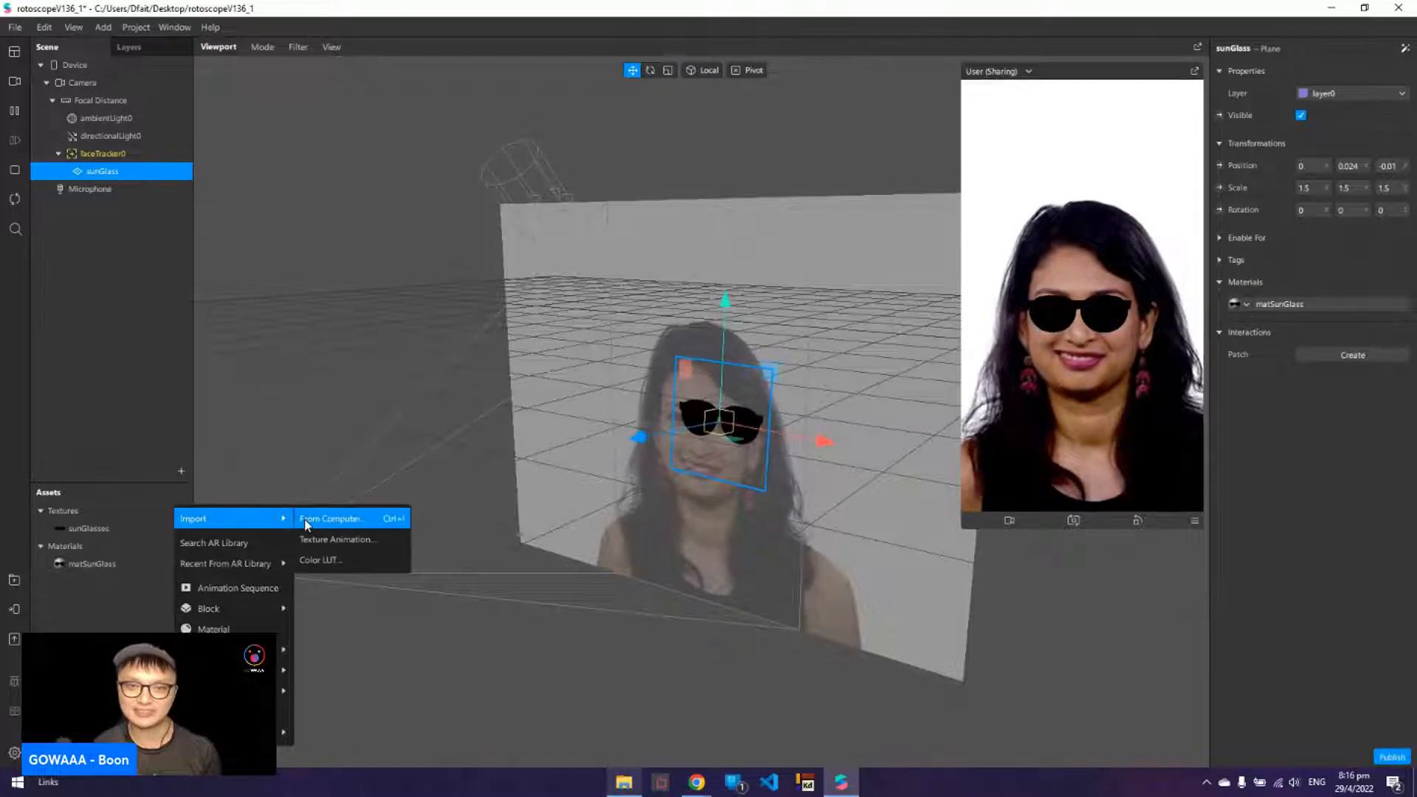
pyautogui.click(333, 527)
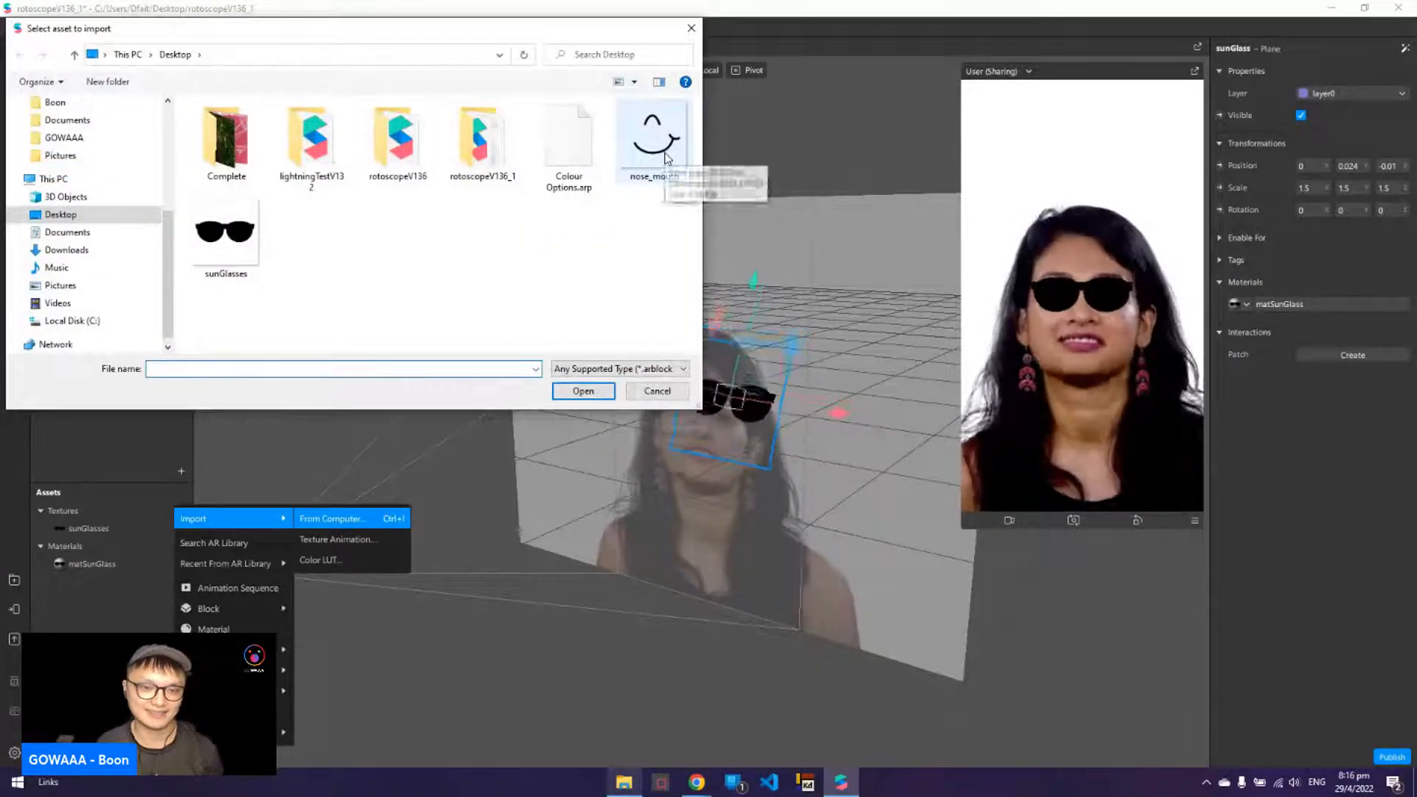
pyautogui.click(654, 144)
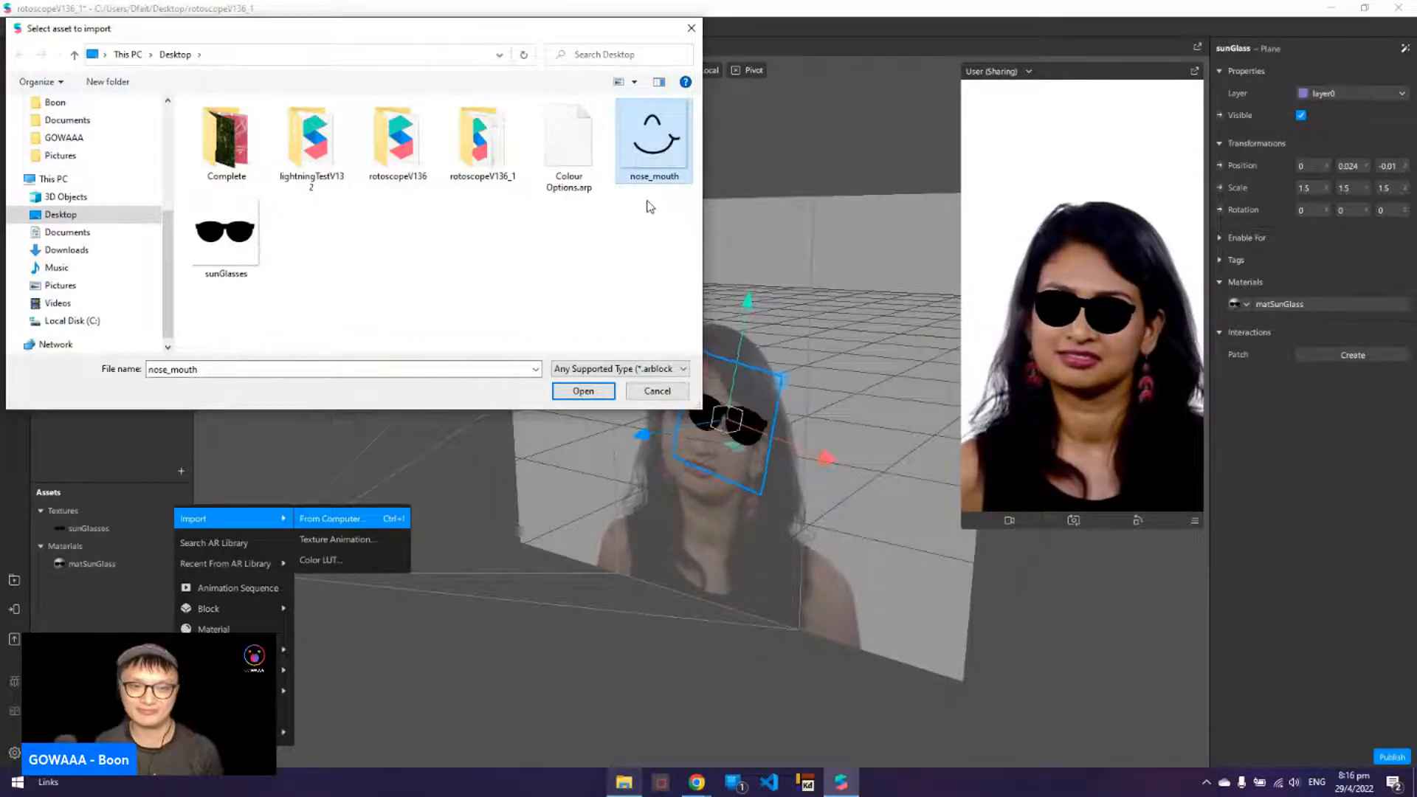
pyautogui.click(583, 392)
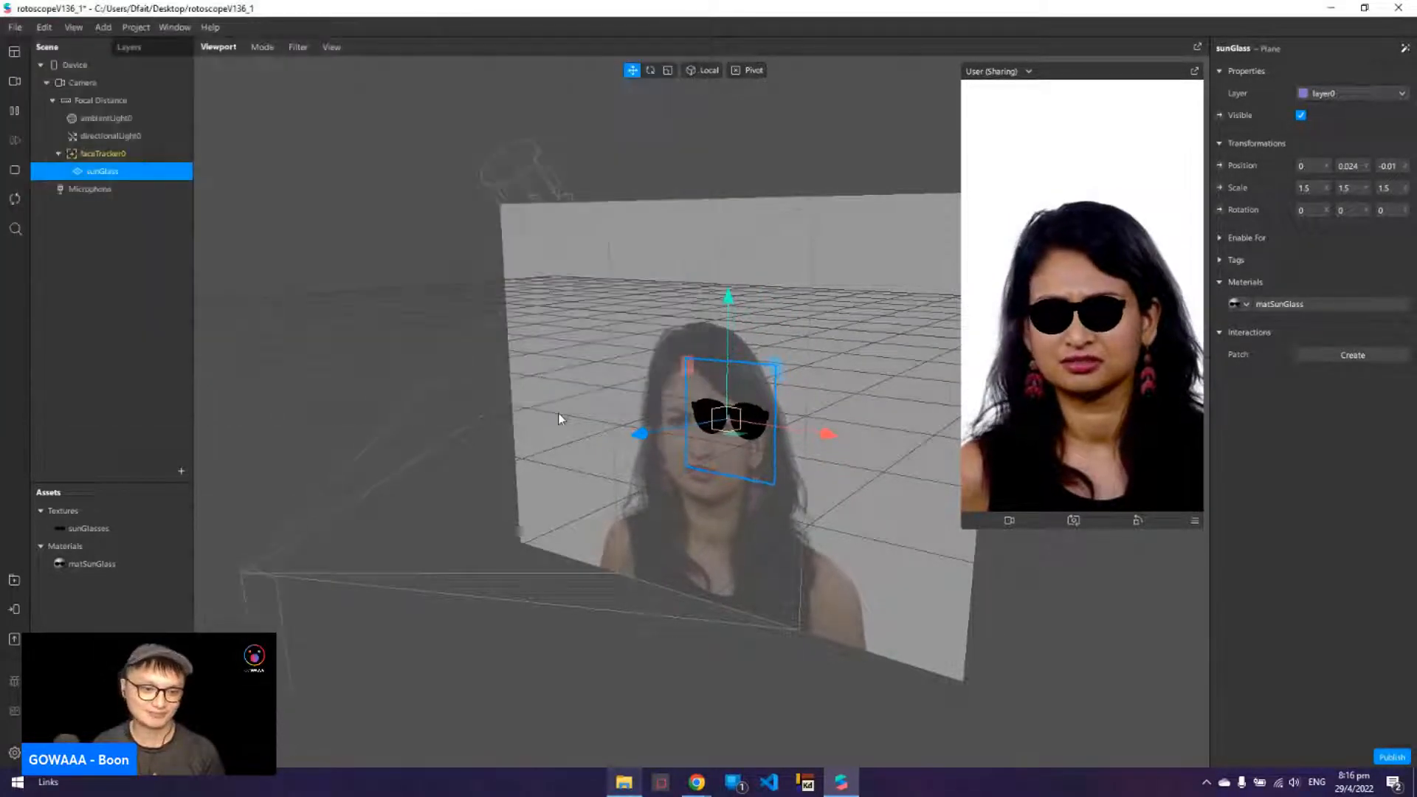
pyautogui.click(149, 623)
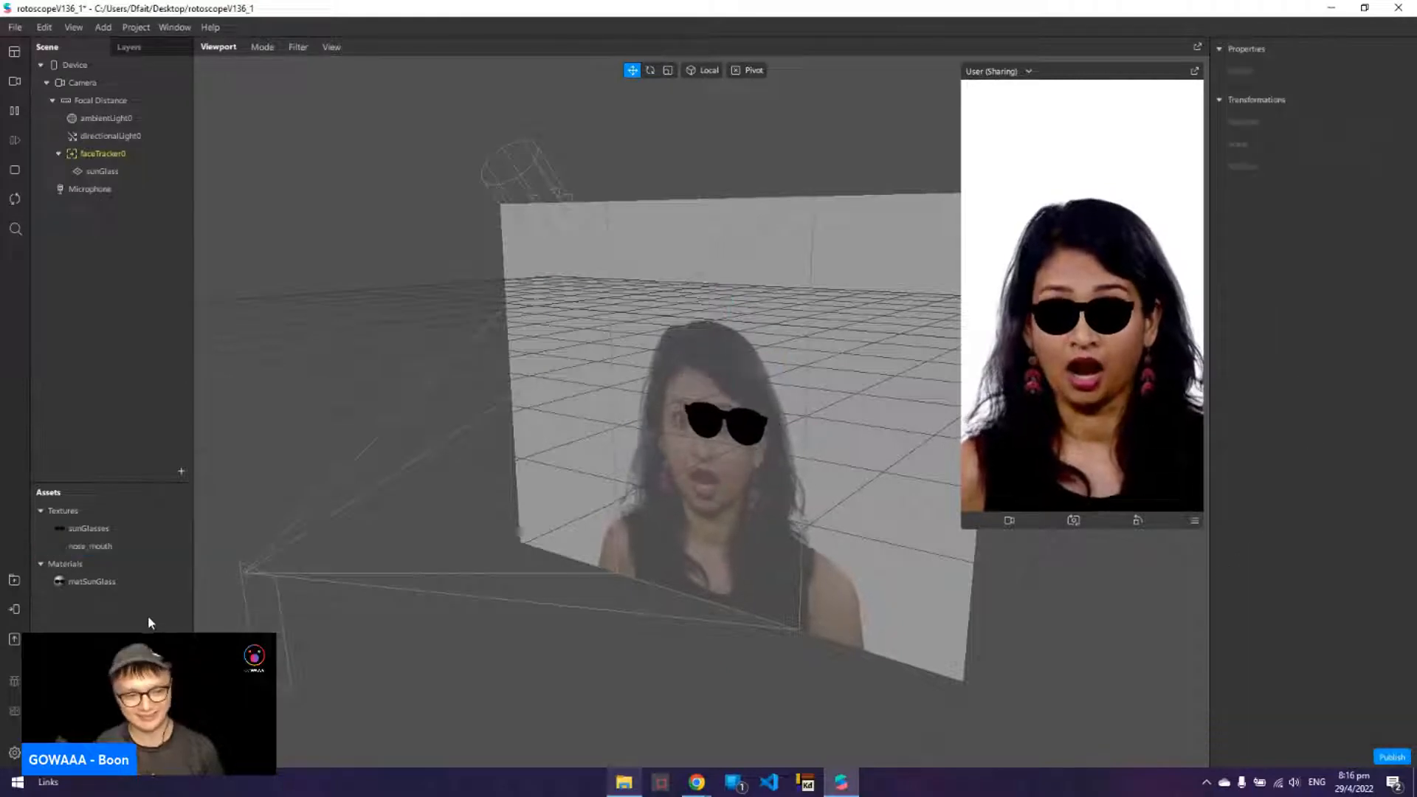
pyautogui.click(139, 547)
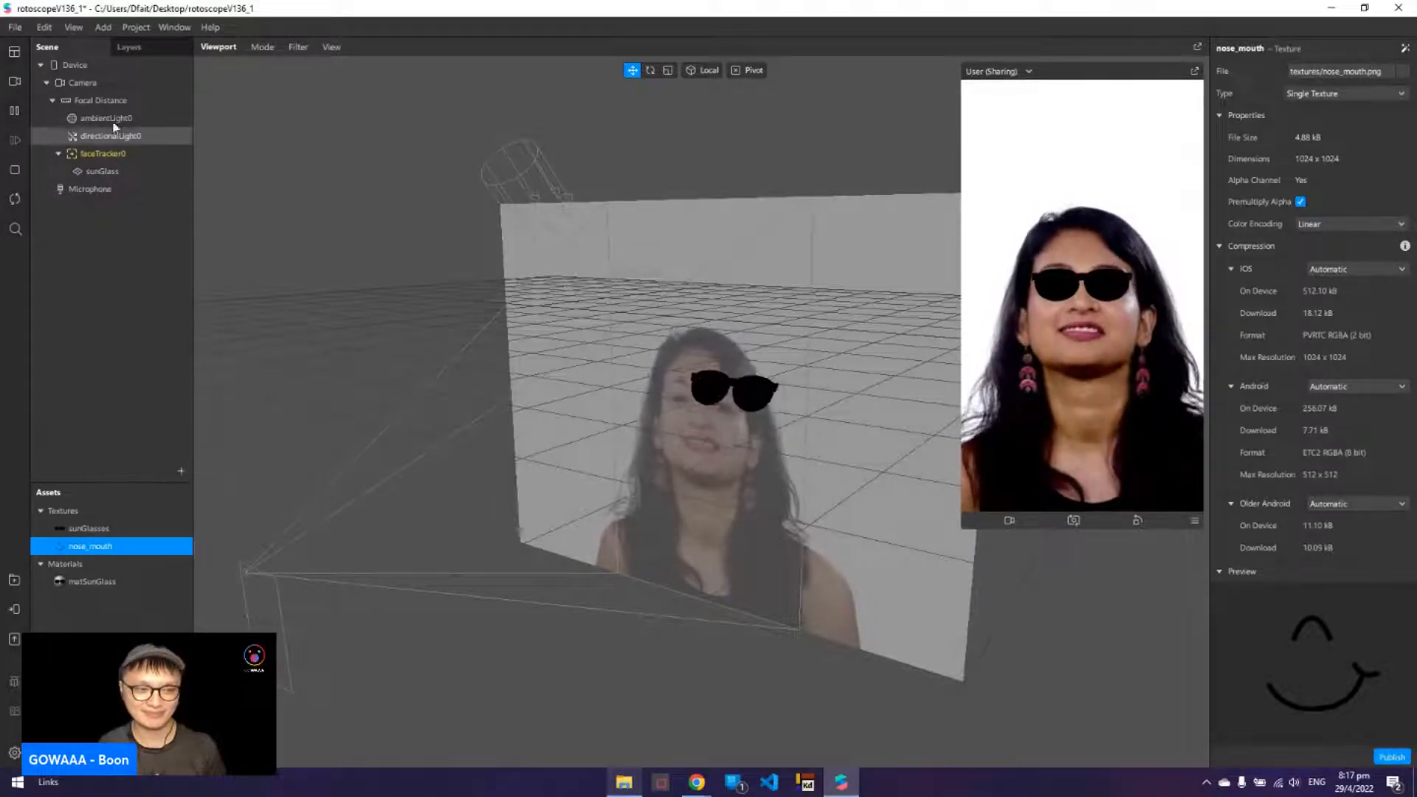
# - Add a second plane under faceTracker0 and rename it as noseMouth
pyautogui.click(138, 154)
pyautogui.rightClick(139, 157)
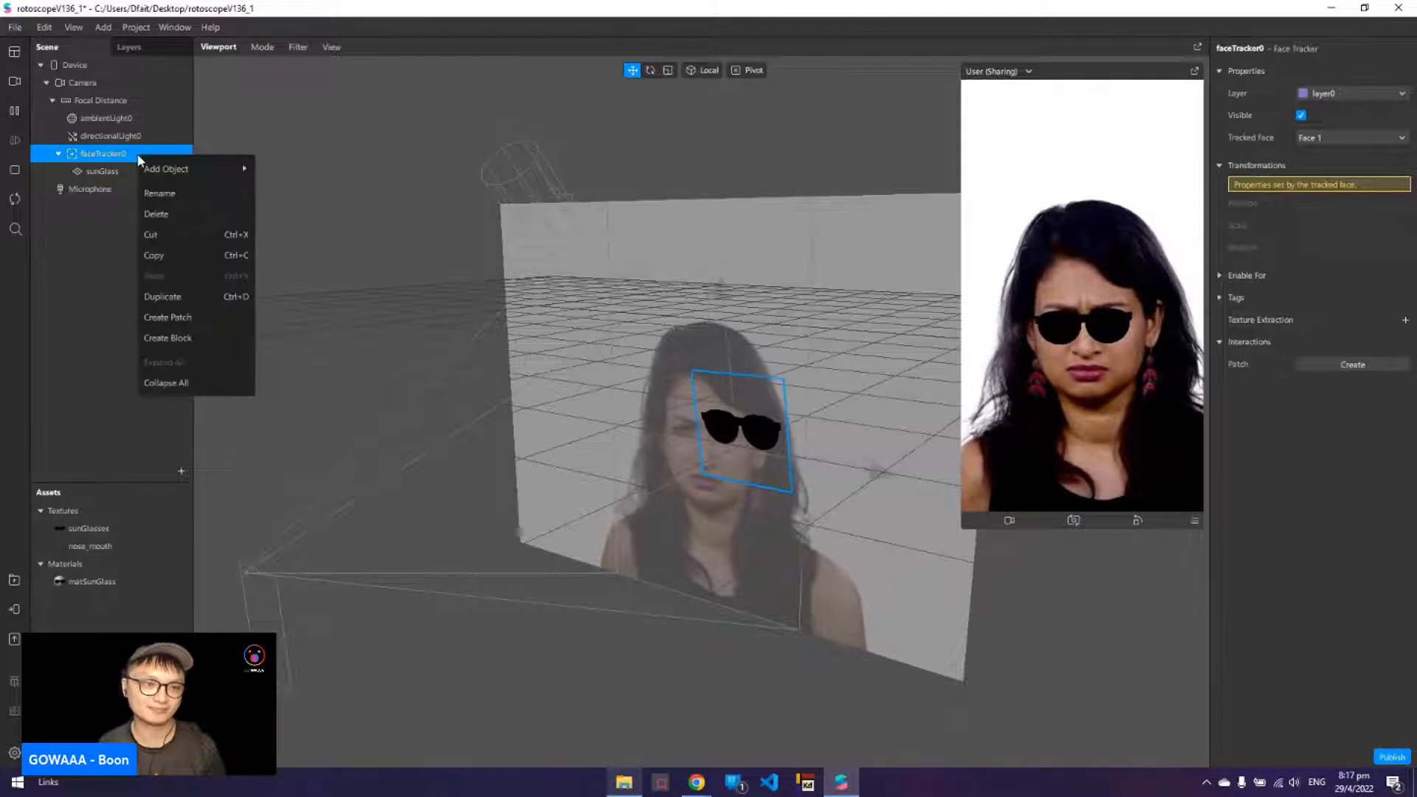
pyautogui.moveTo(166, 169)
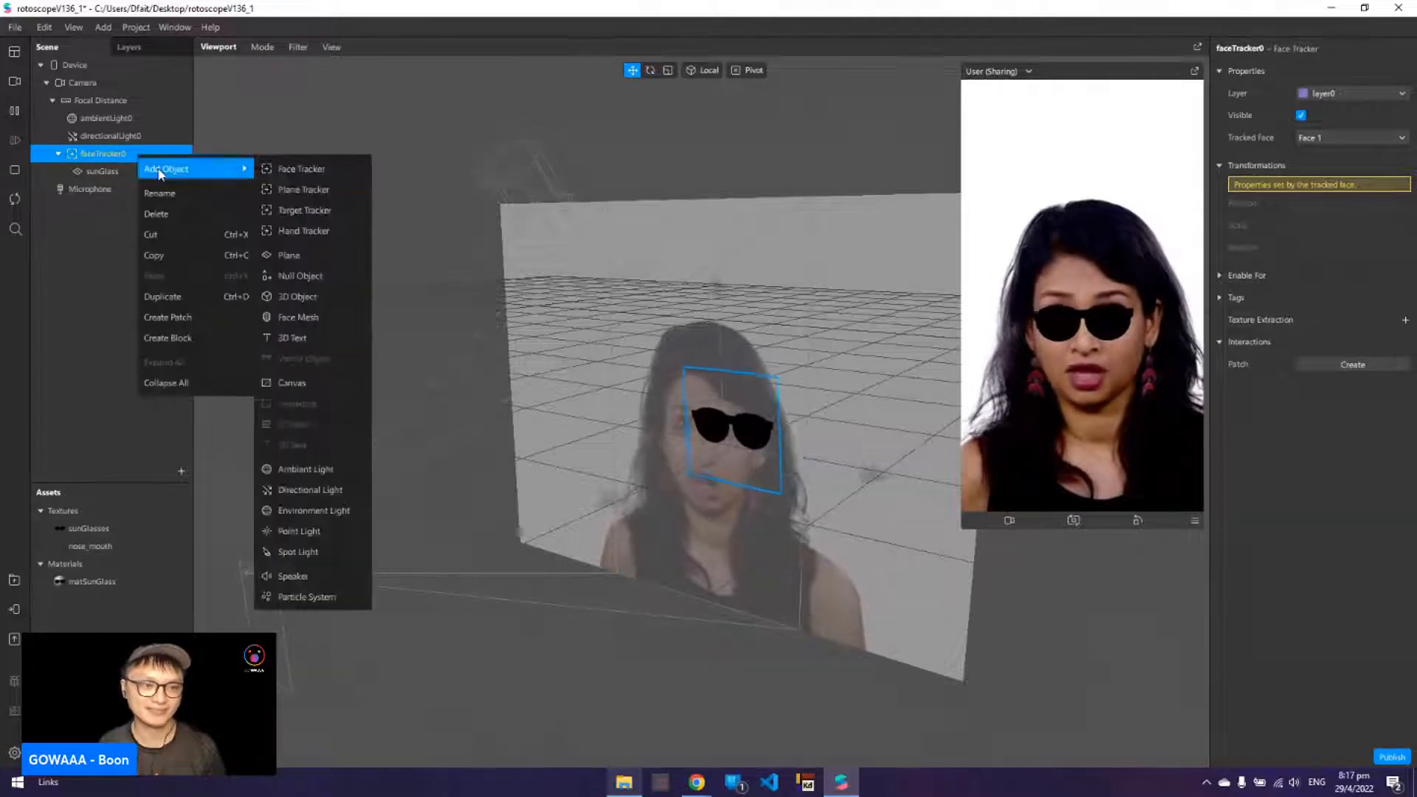
pyautogui.click(310, 258)
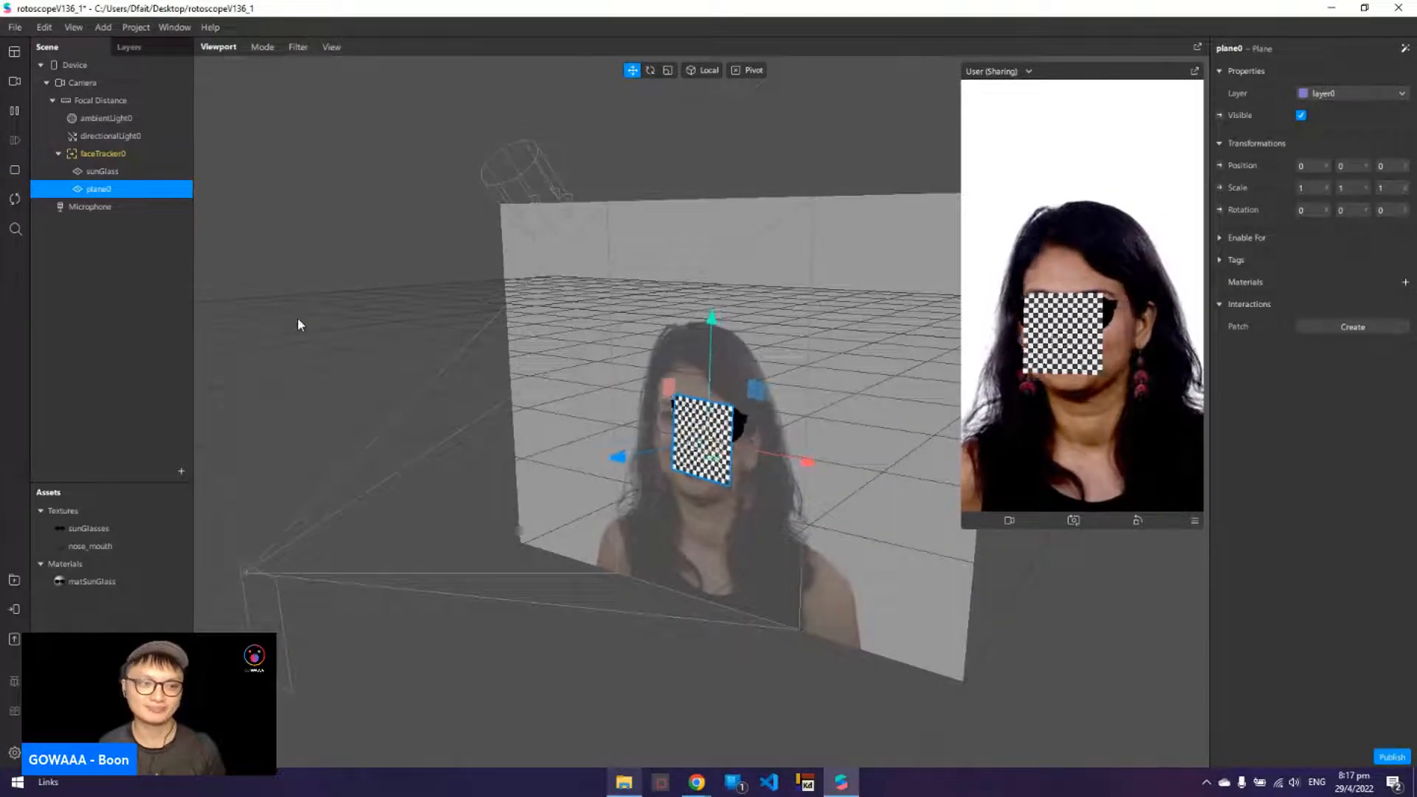
pyautogui.rightClick(130, 191)
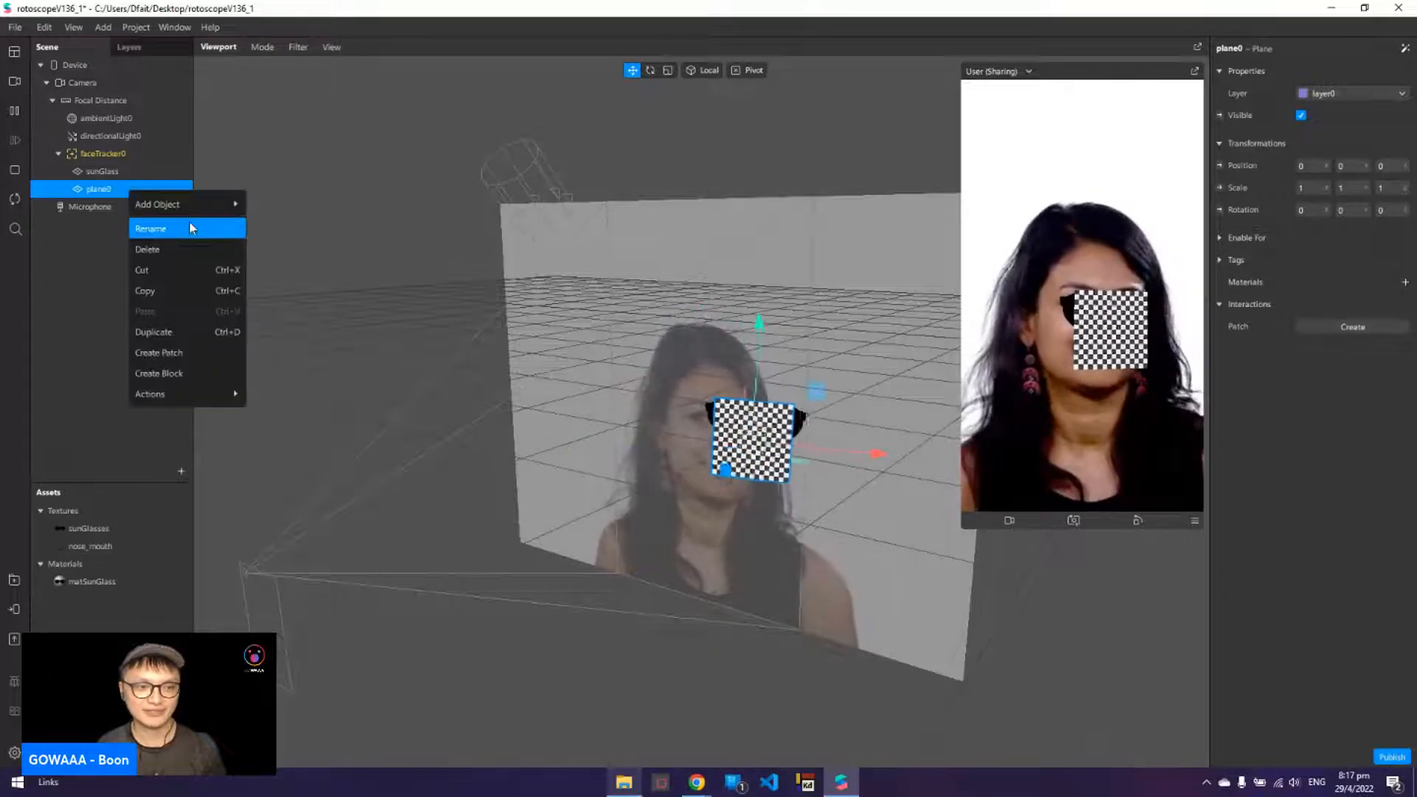
pyautogui.click(190, 228)
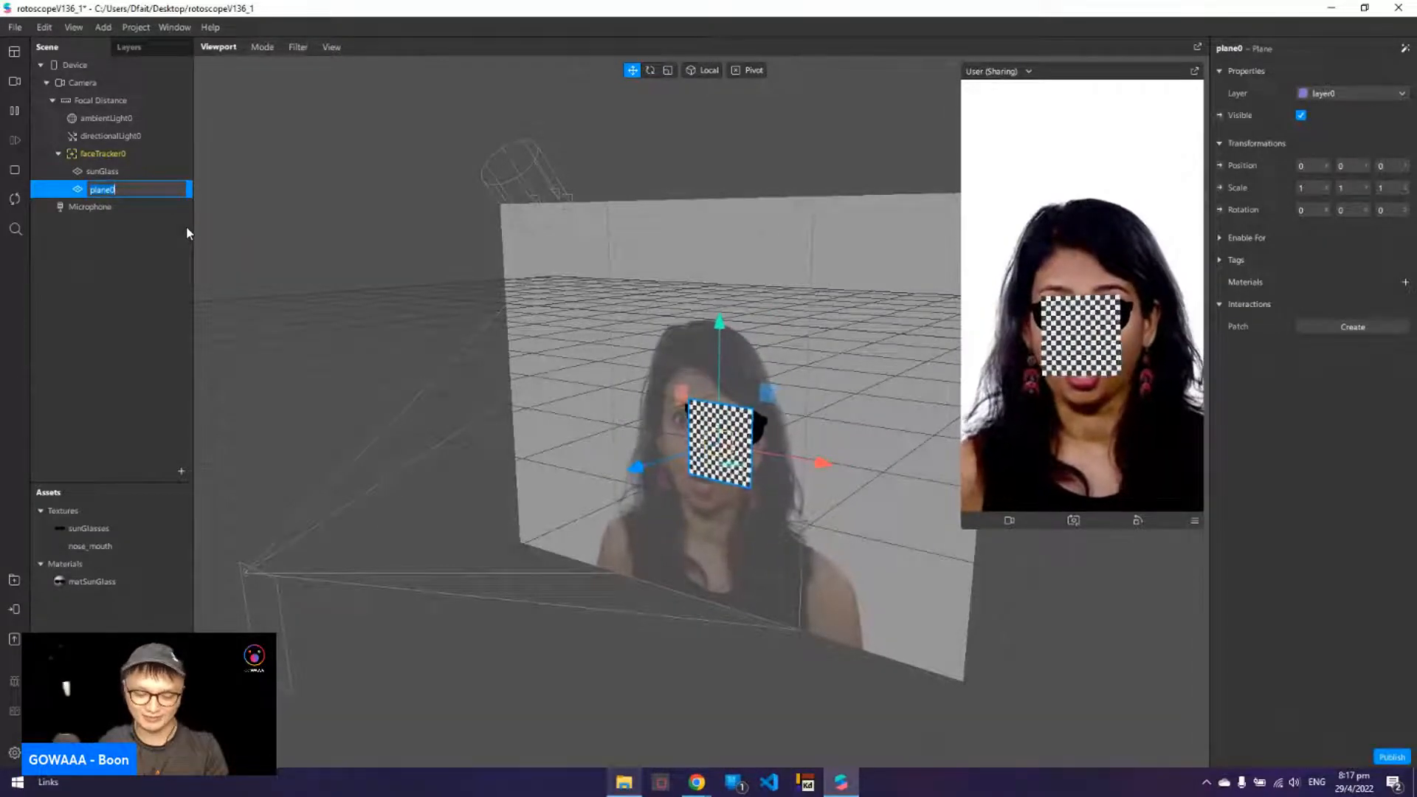
pyautogui.write('noseMouth')
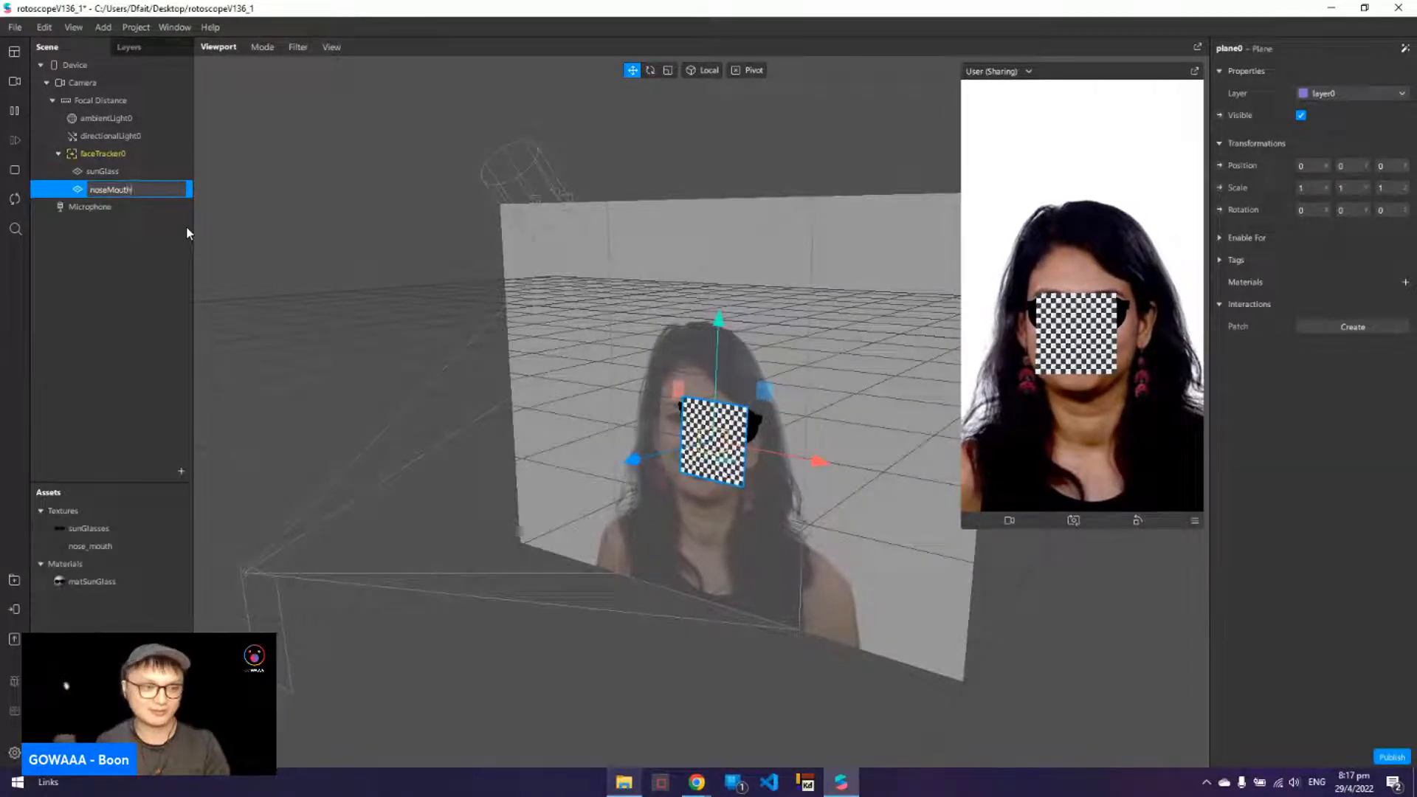
pyautogui.press('Return')
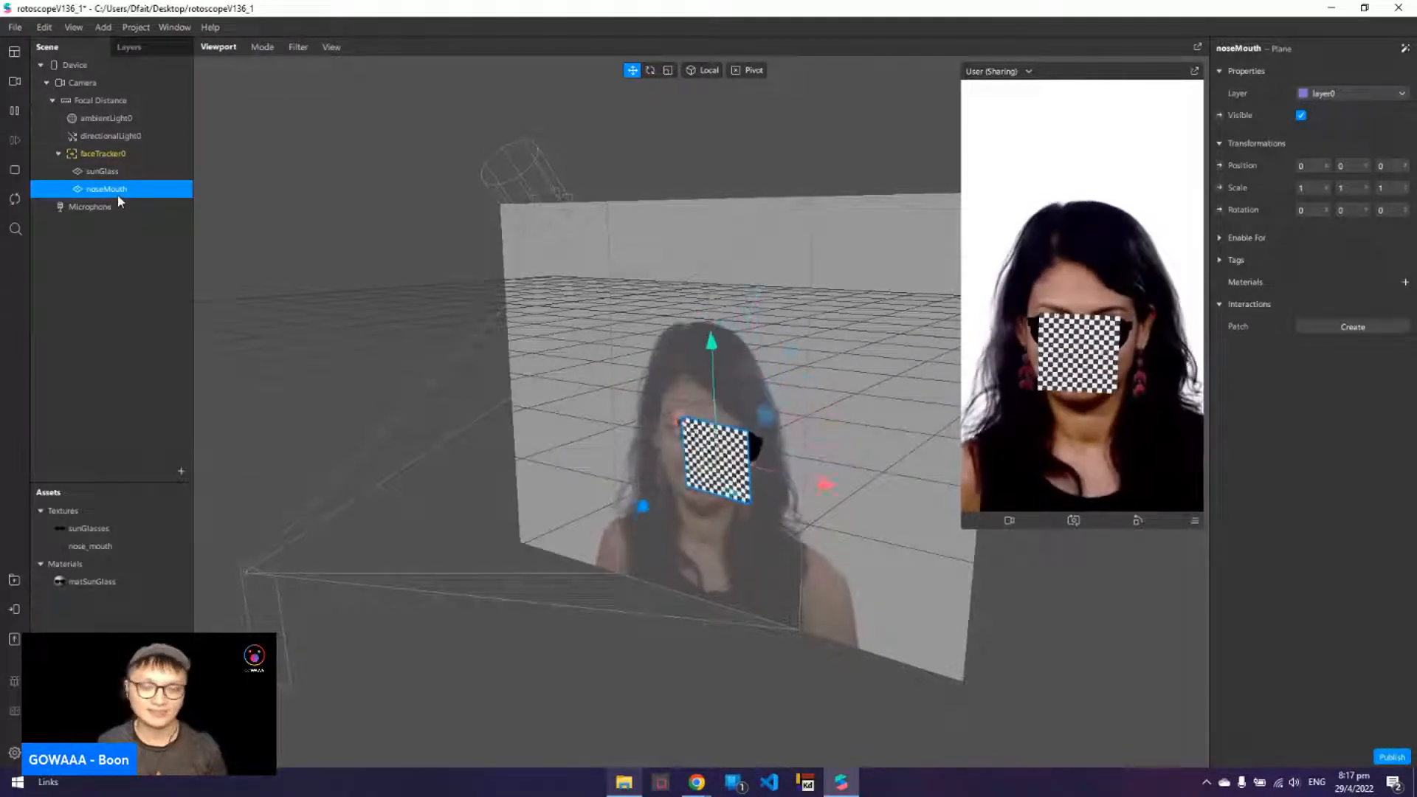
# - Create a new material for the noseMouth plane and show the material's properties
pyautogui.click(1404, 284)
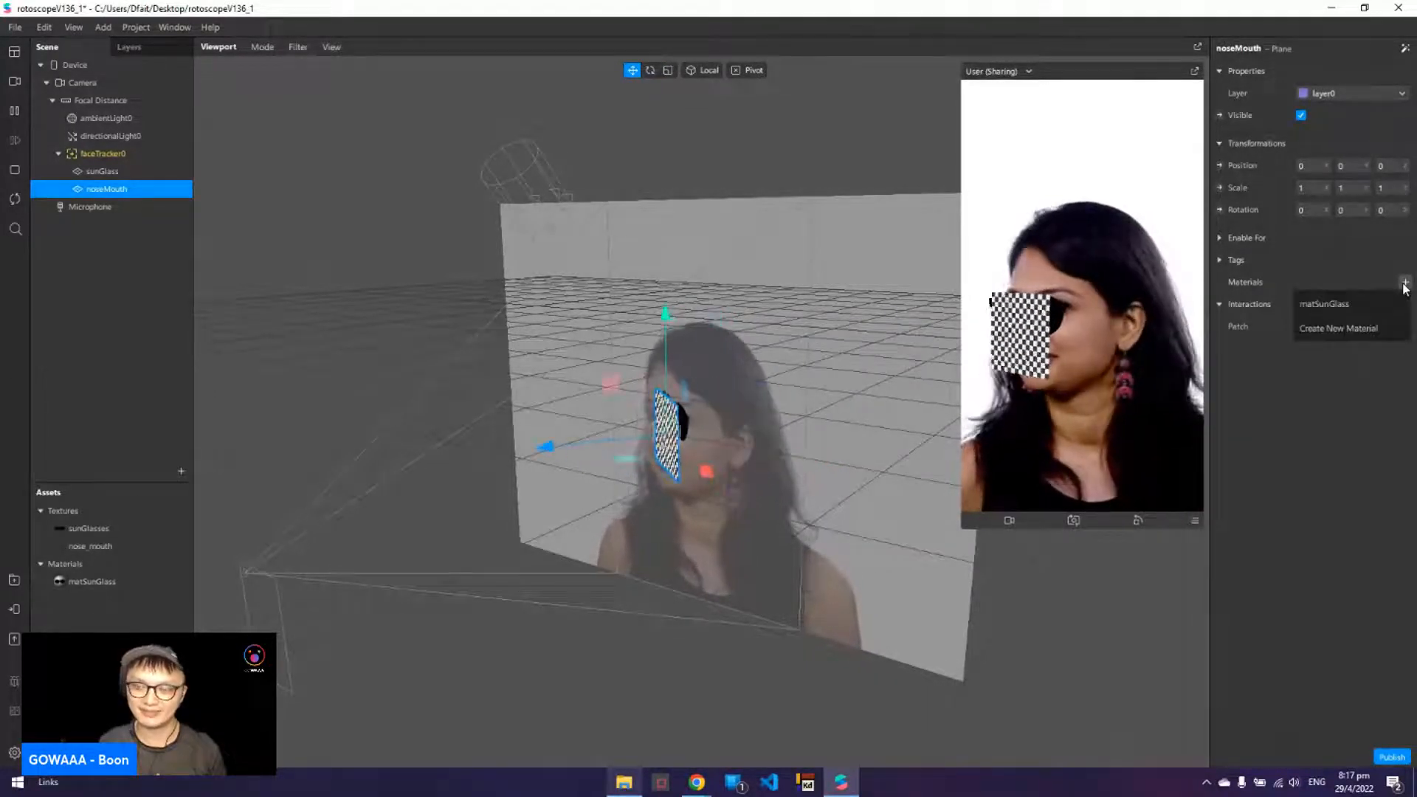
pyautogui.click(1379, 330)
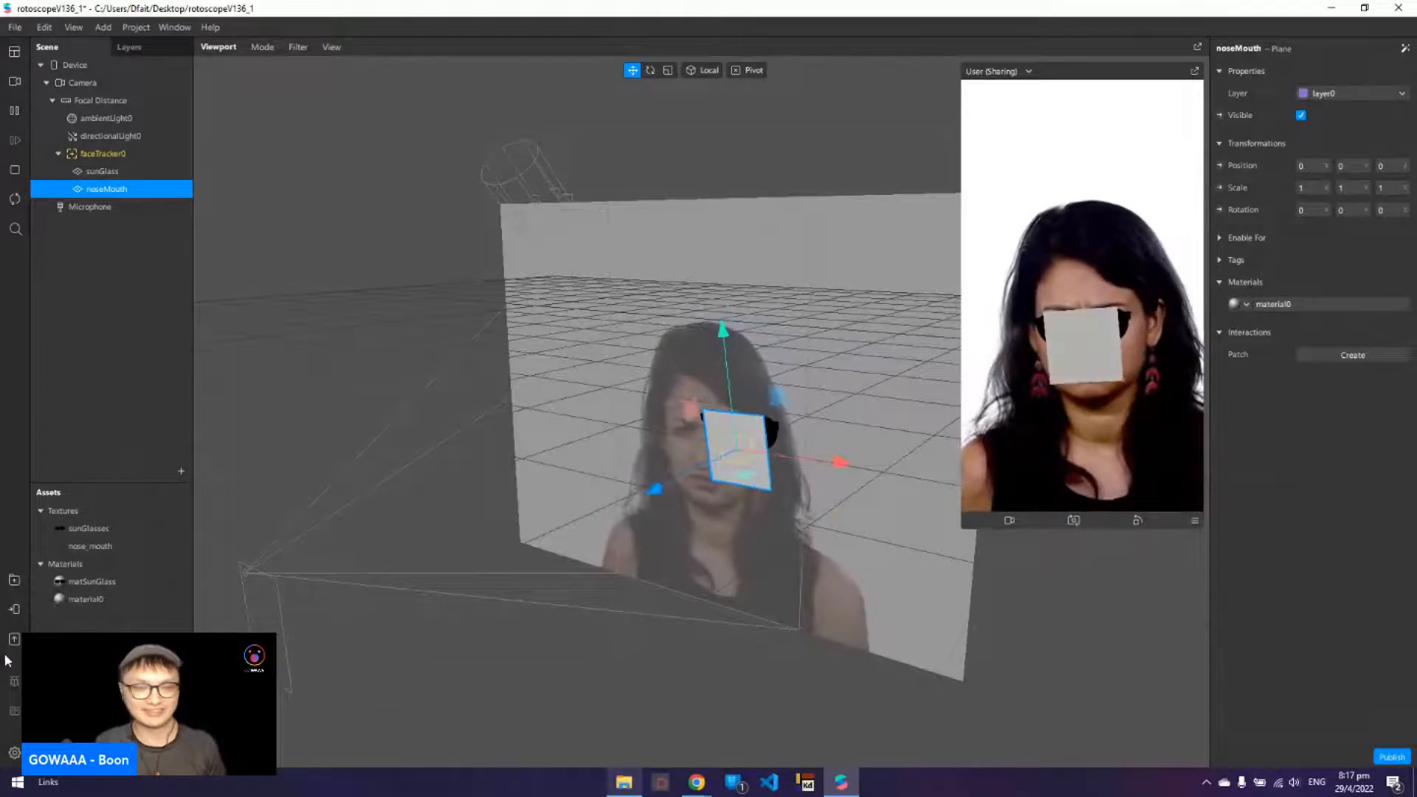
pyautogui.click(100, 600)
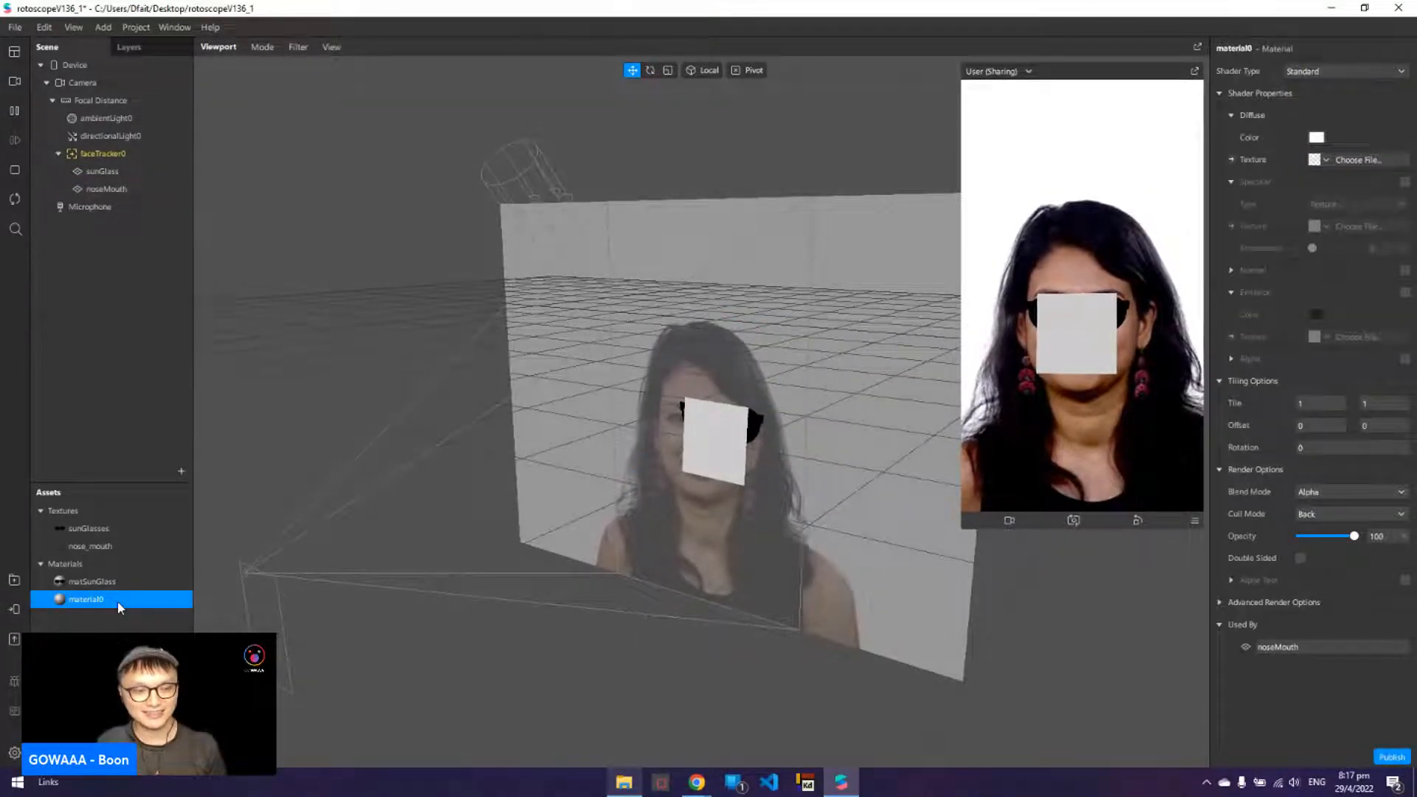
pyautogui.rightClick(118, 602)
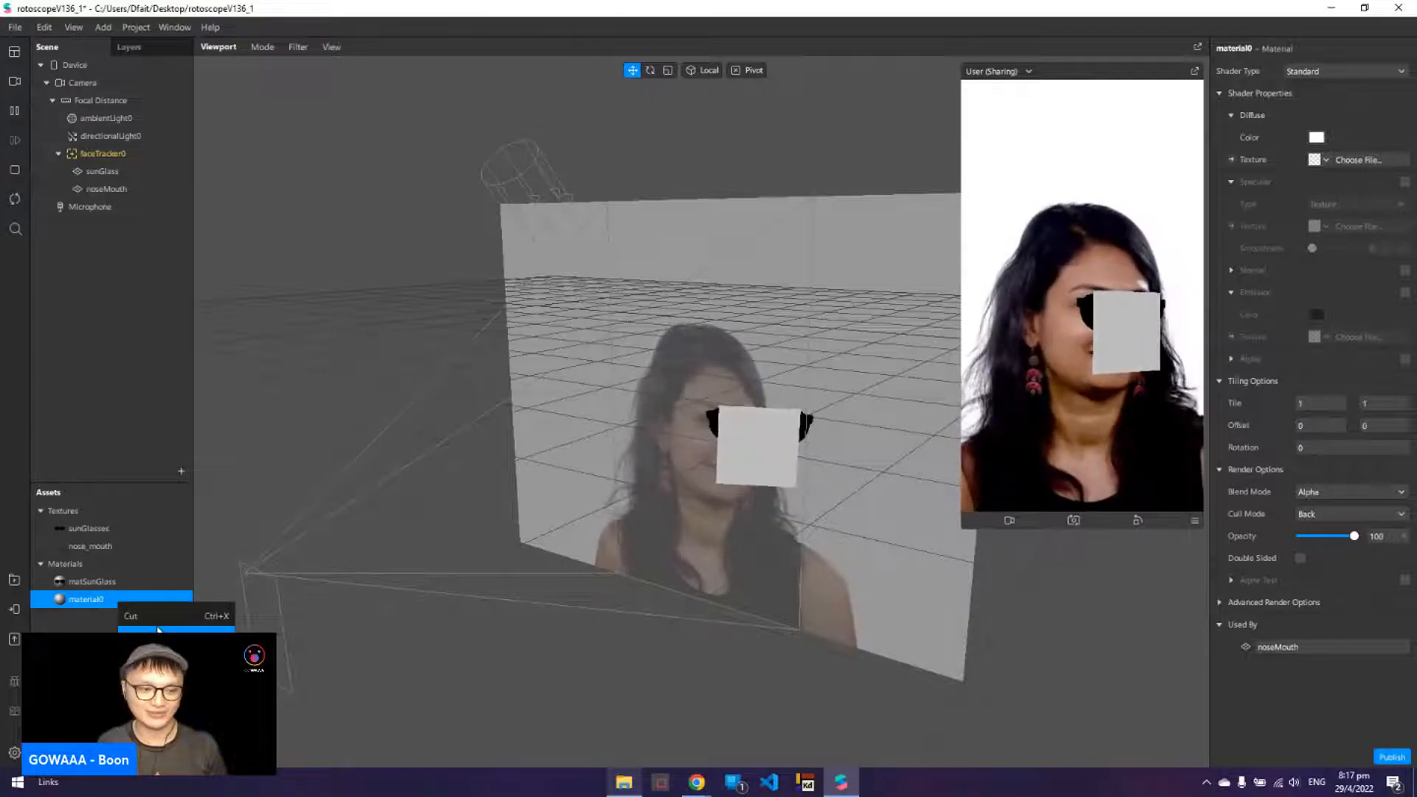
pyautogui.click(157, 668)
pyautogui.click(142, 622)
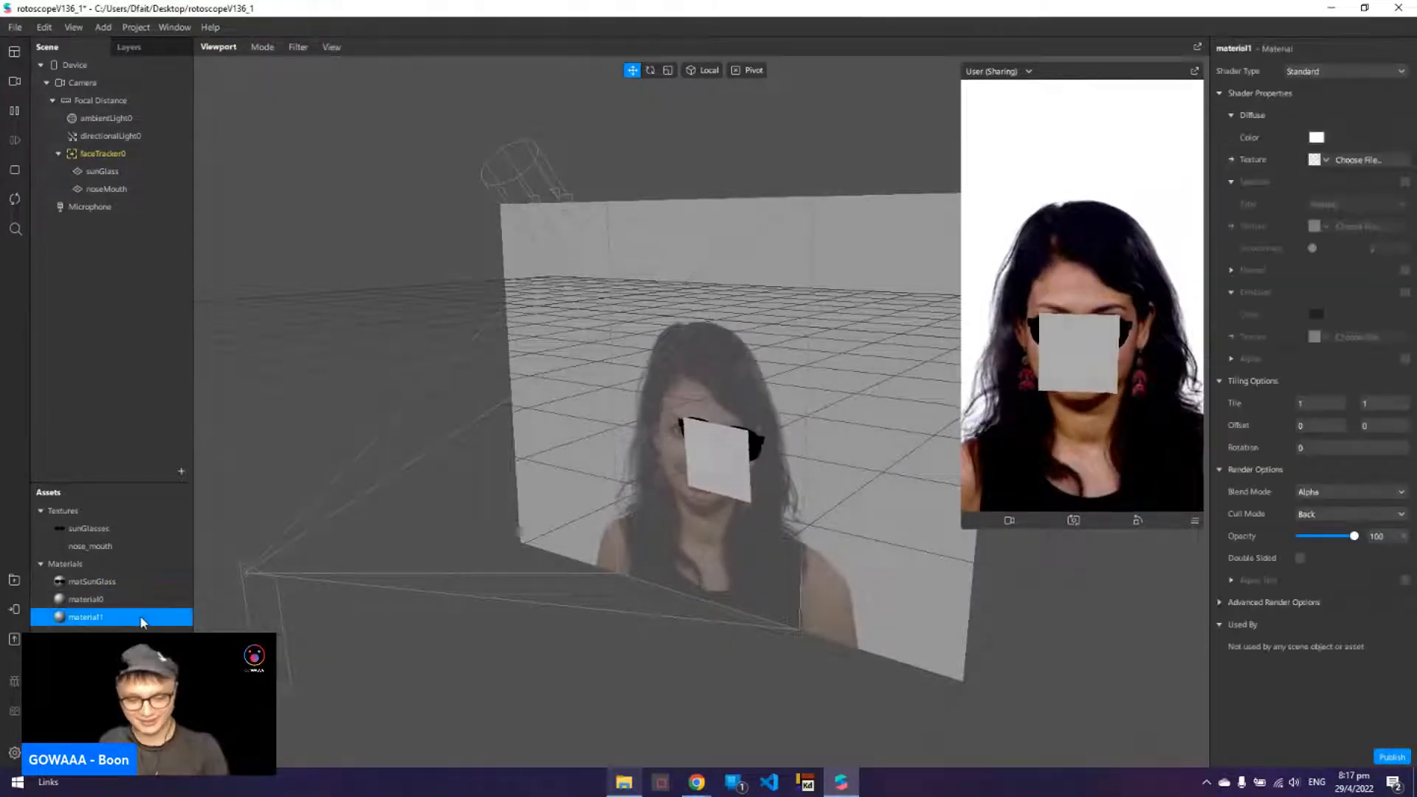
pyautogui.press('Delete')
# - Rename the noseMouth plane's material as matNoseMouth
pyautogui.rightClick(143, 601)
pyautogui.click(163, 694)
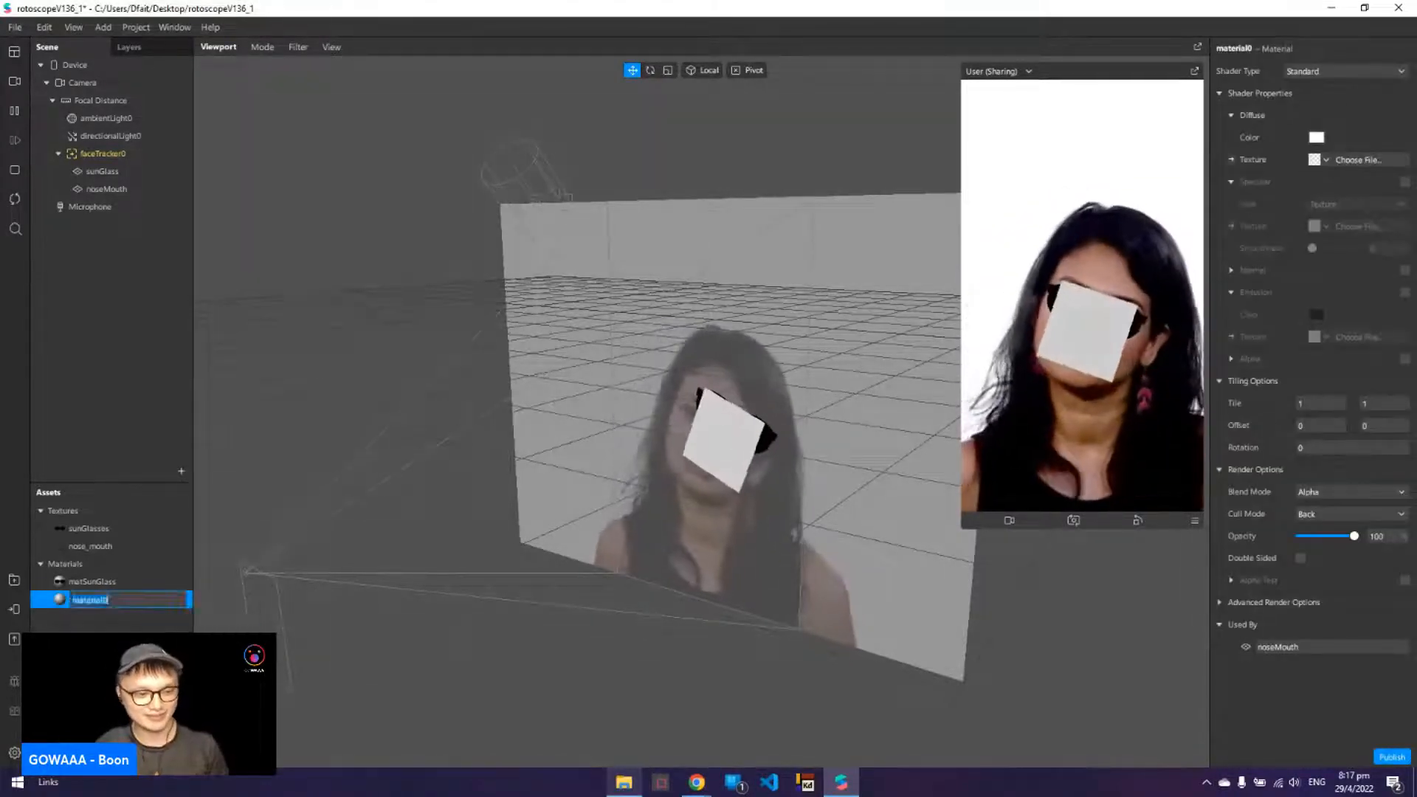
pyautogui.write('mat')
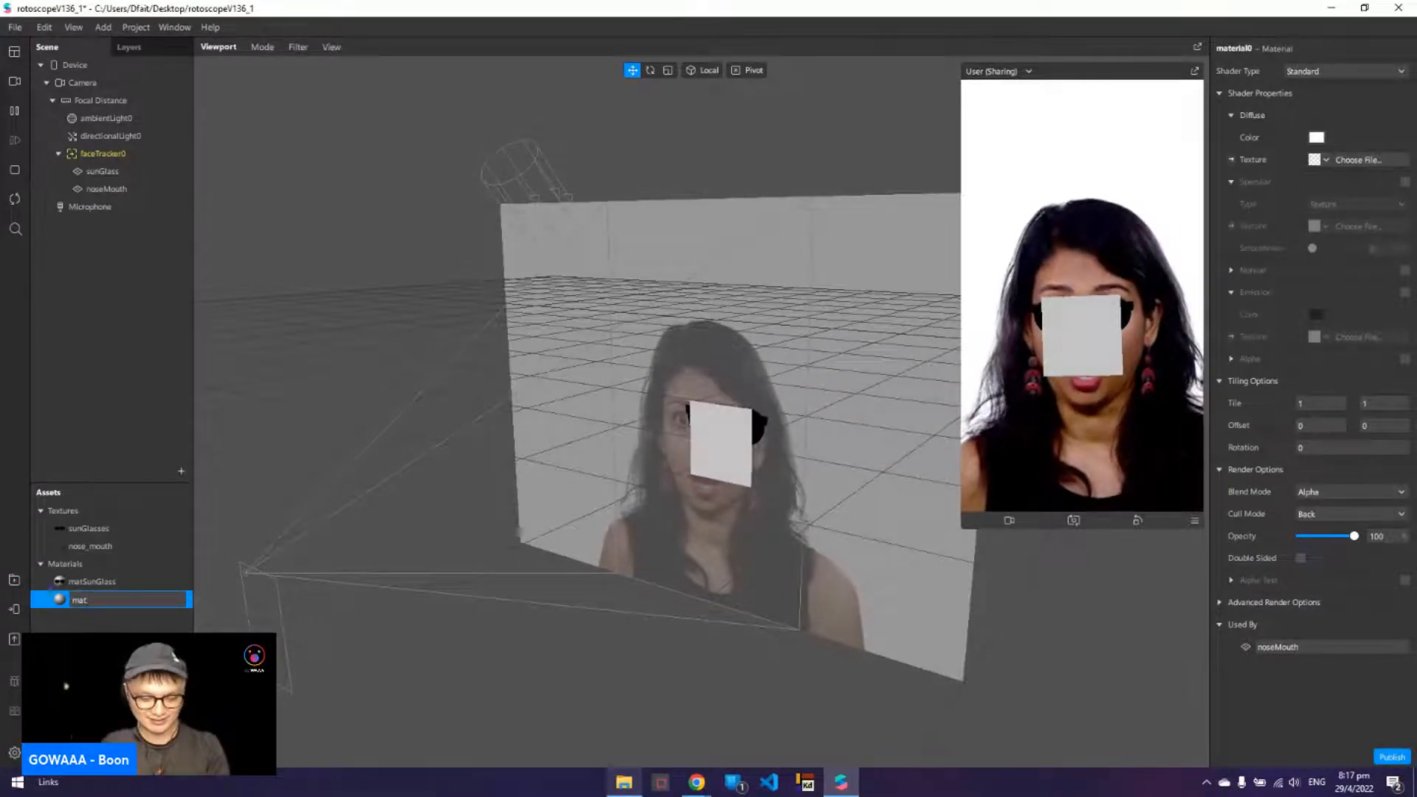
pyautogui.write('NoseMouth')
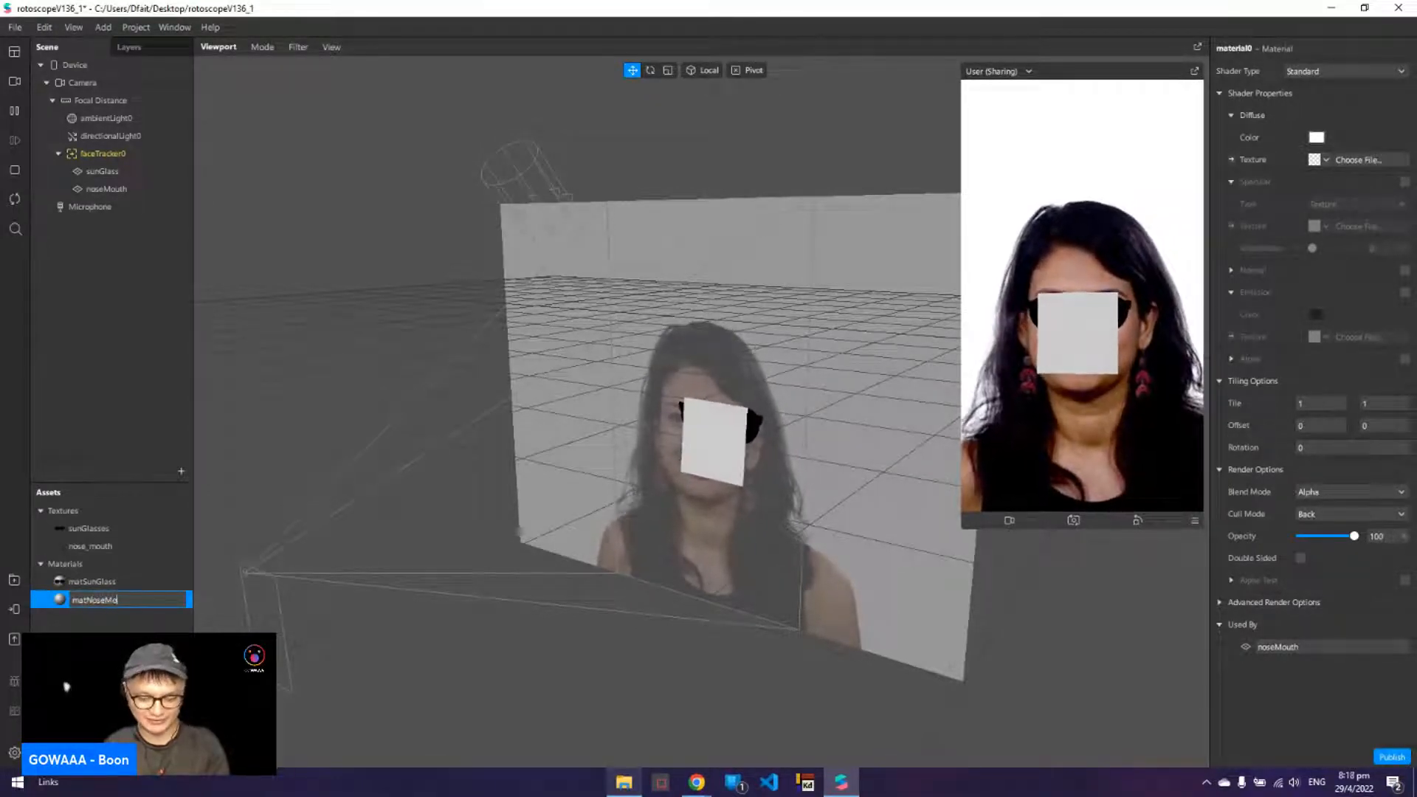
pyautogui.press('Return')
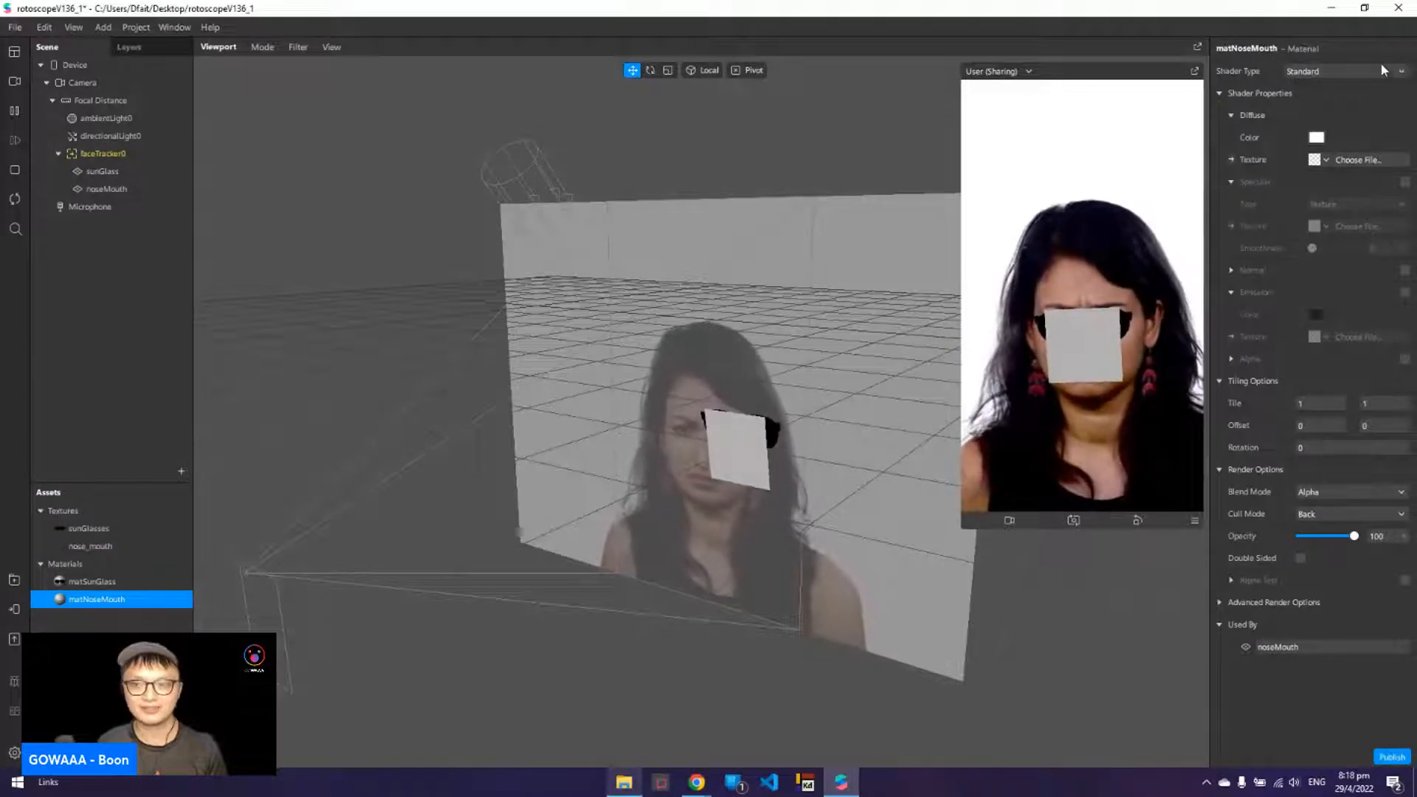
# - Set matNoseMouth's shader type to Flat and assign the nose_mouth texture to it
pyautogui.click(1359, 71)
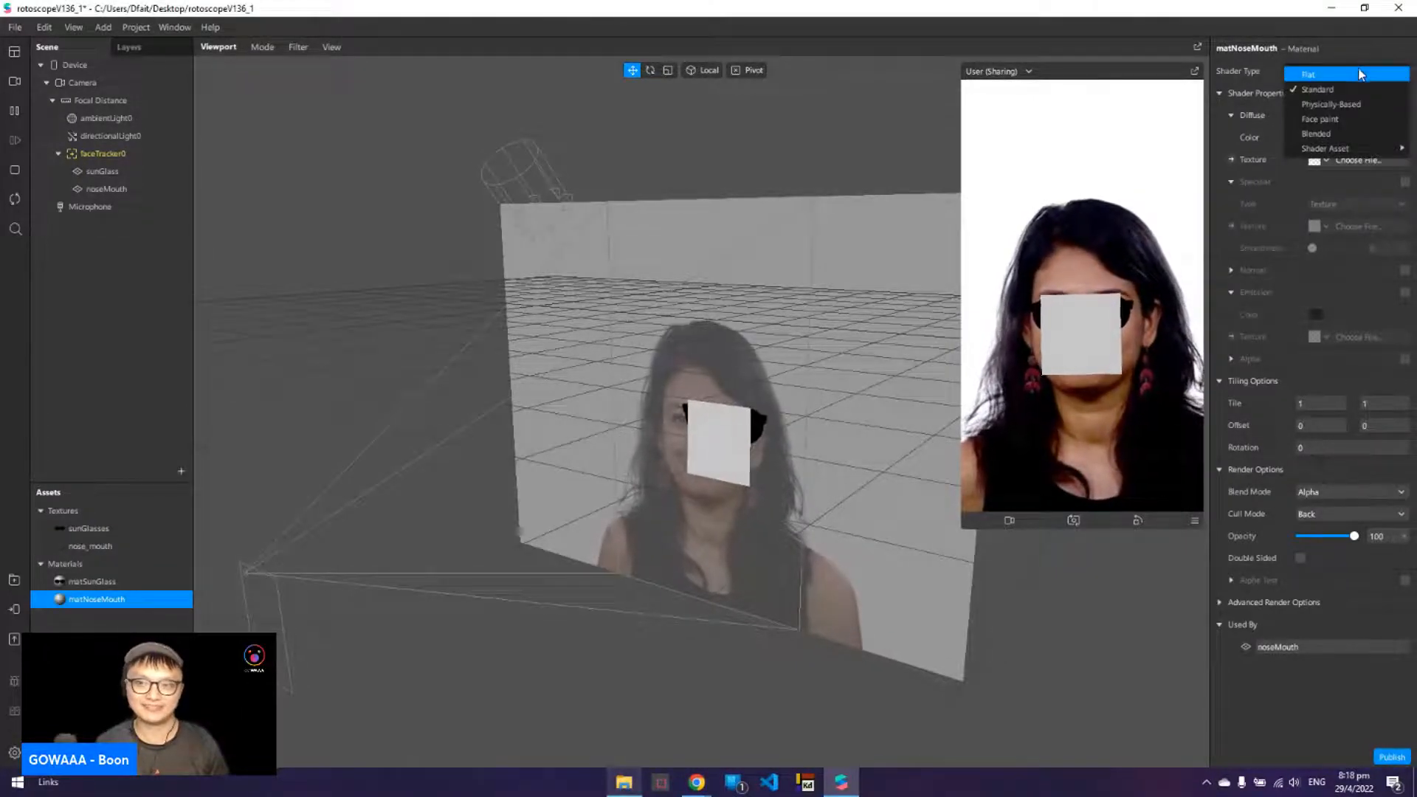
pyautogui.click(1362, 76)
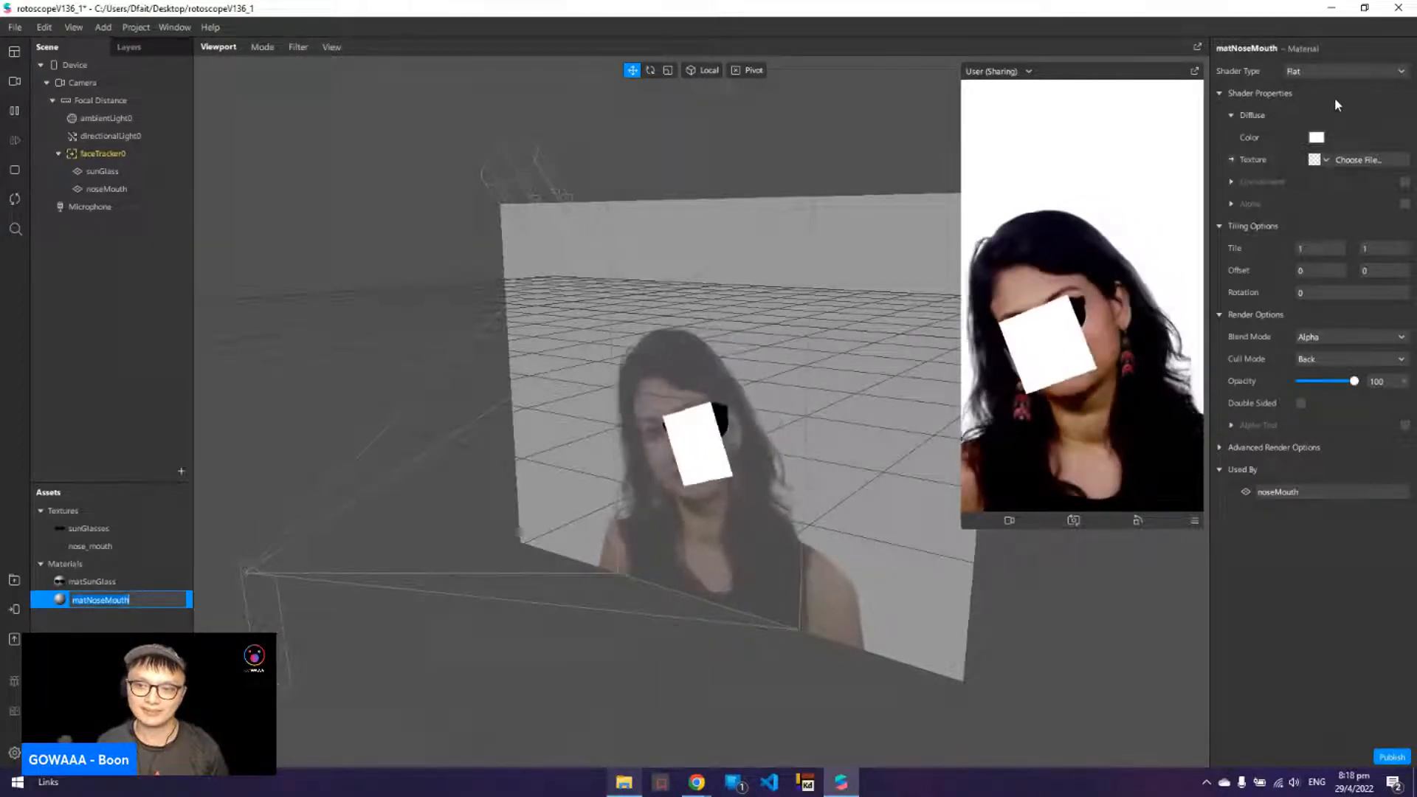
pyautogui.click(1326, 160)
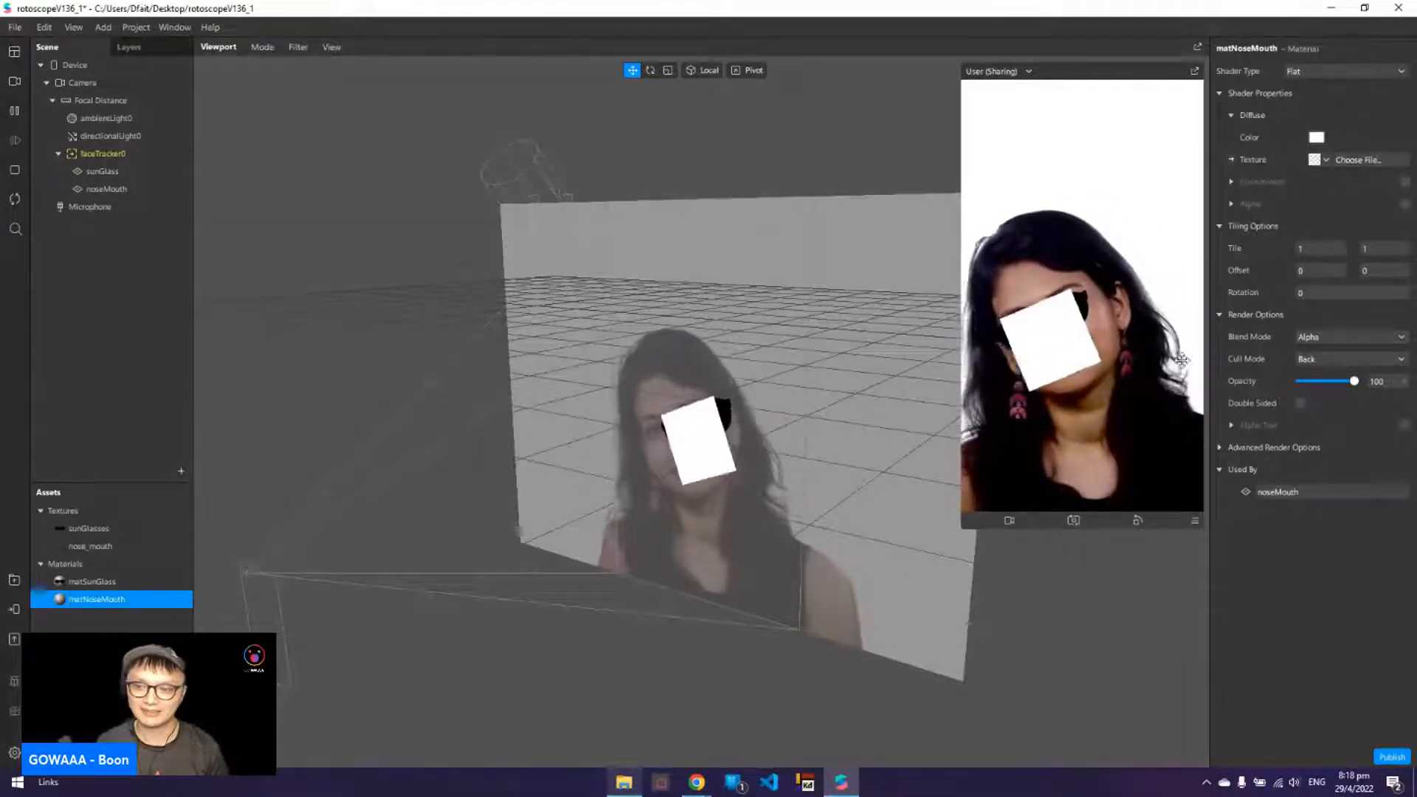
pyautogui.click(1324, 168)
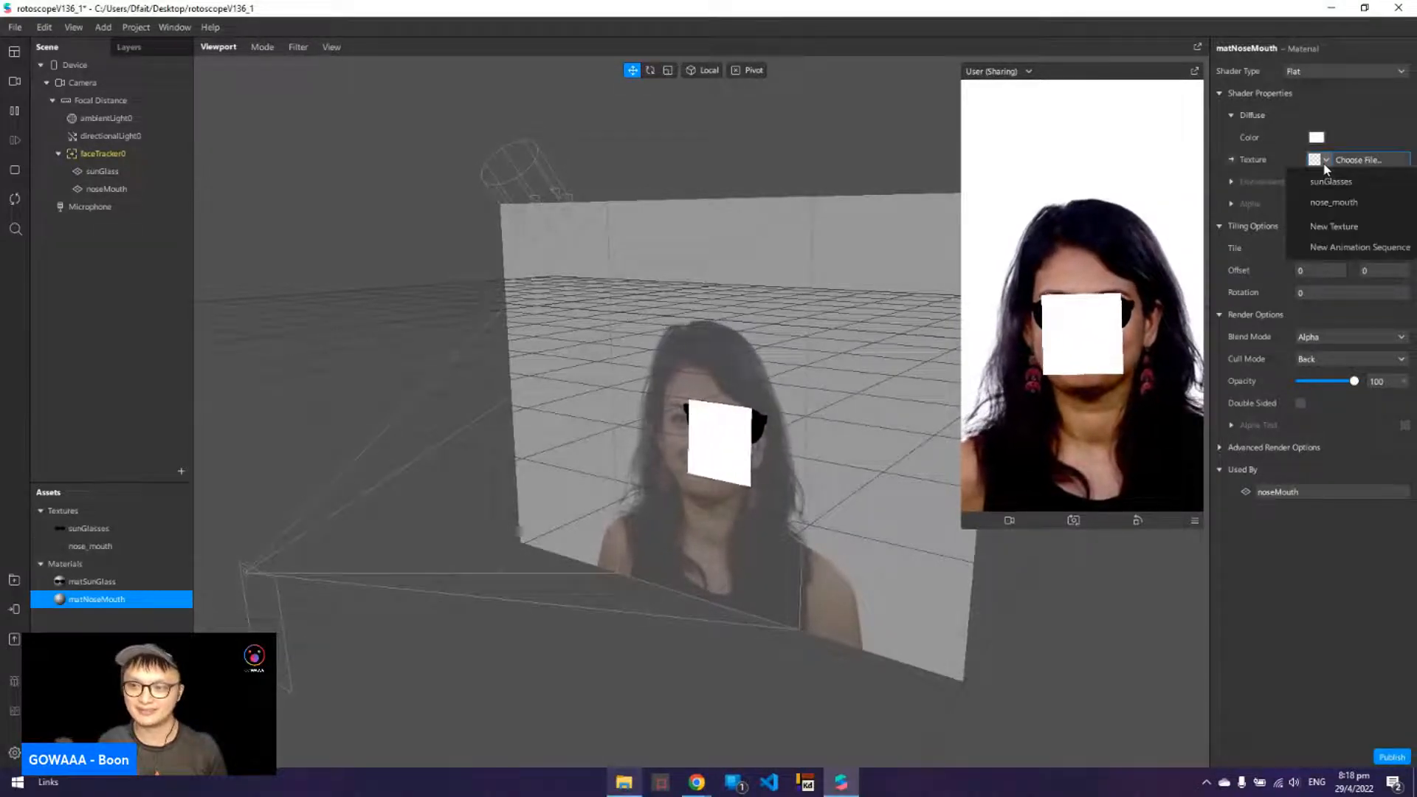
pyautogui.click(1355, 203)
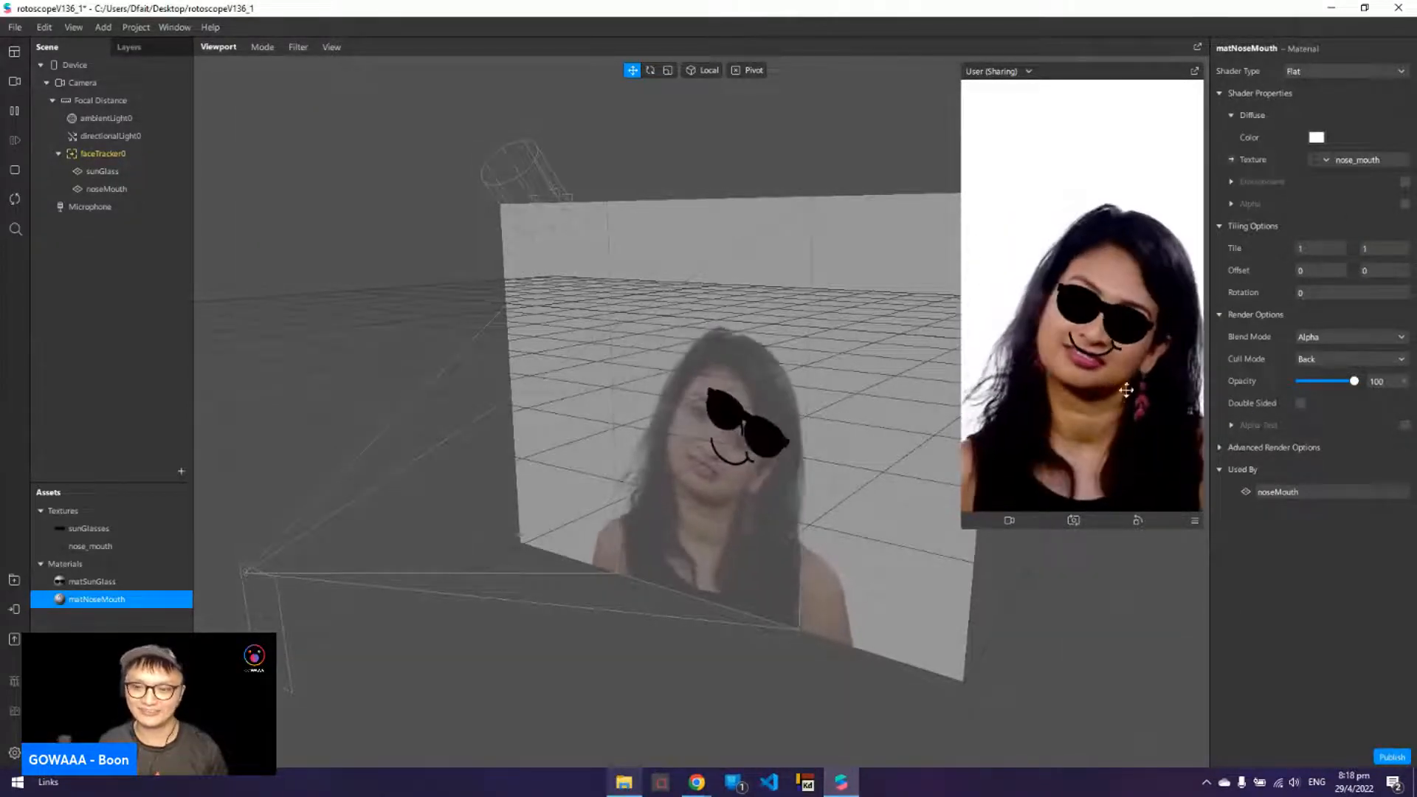
# - Set the noseMouth plane's Y position to -0.02 and its Z position to -0.01
pyautogui.click(100, 186)
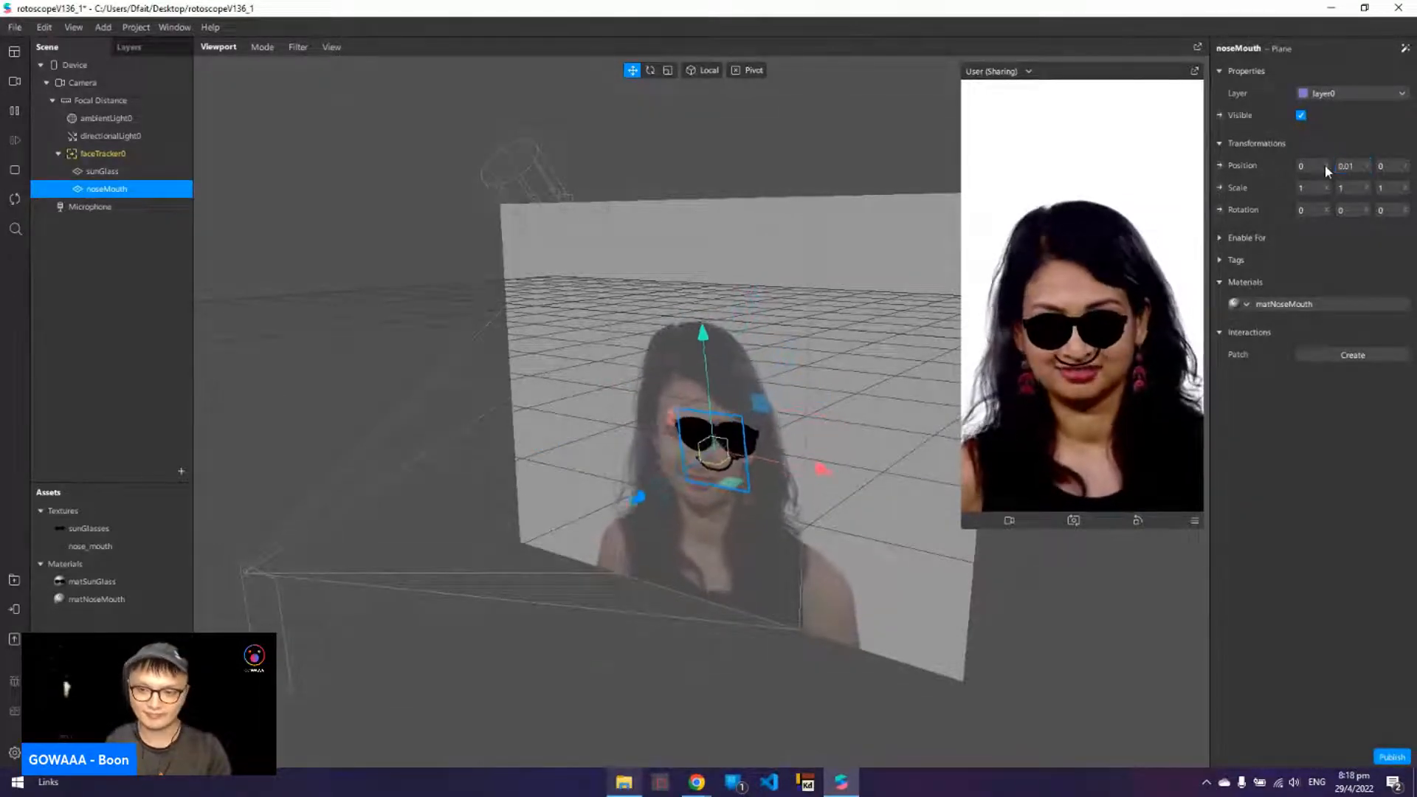
pyautogui.click(1362, 167)
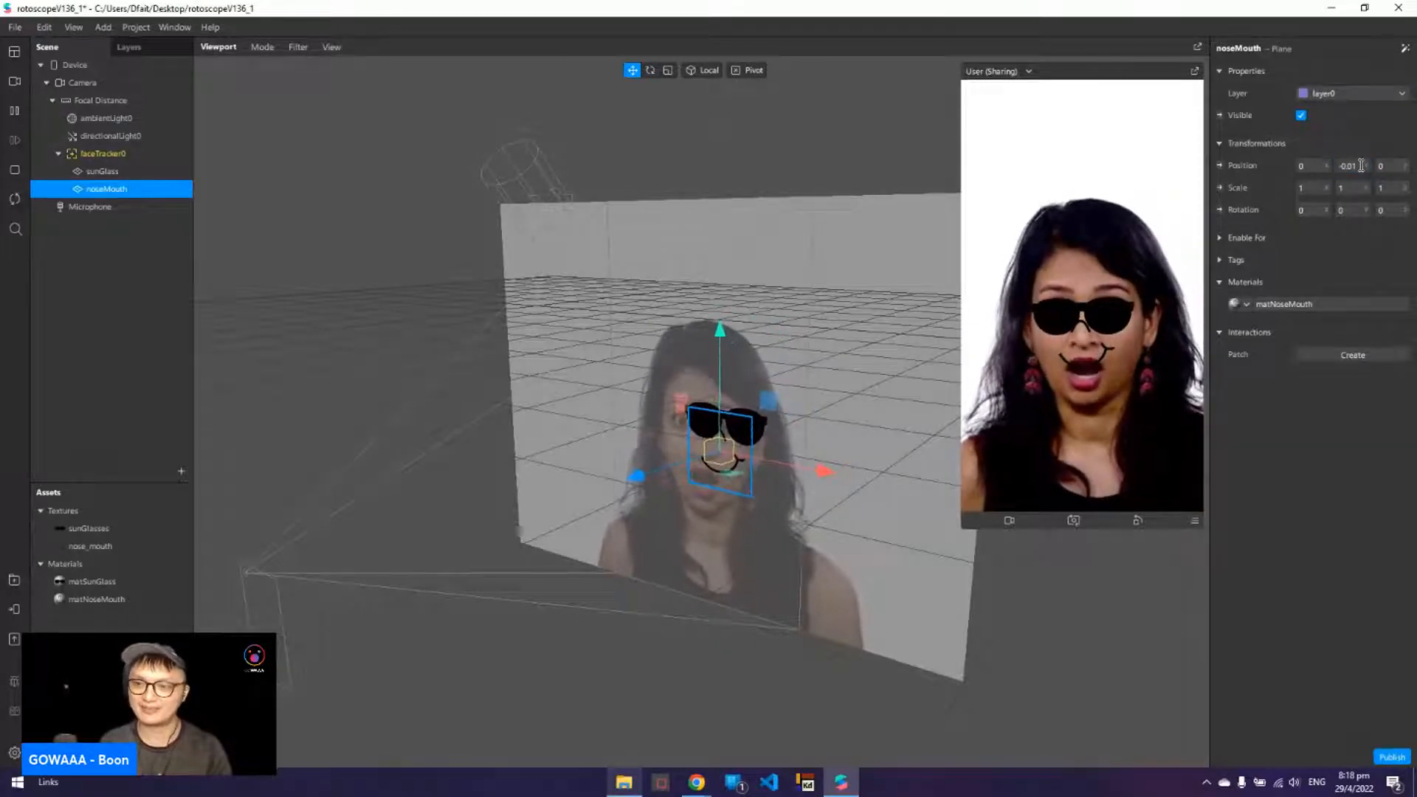
pyautogui.click(1358, 167)
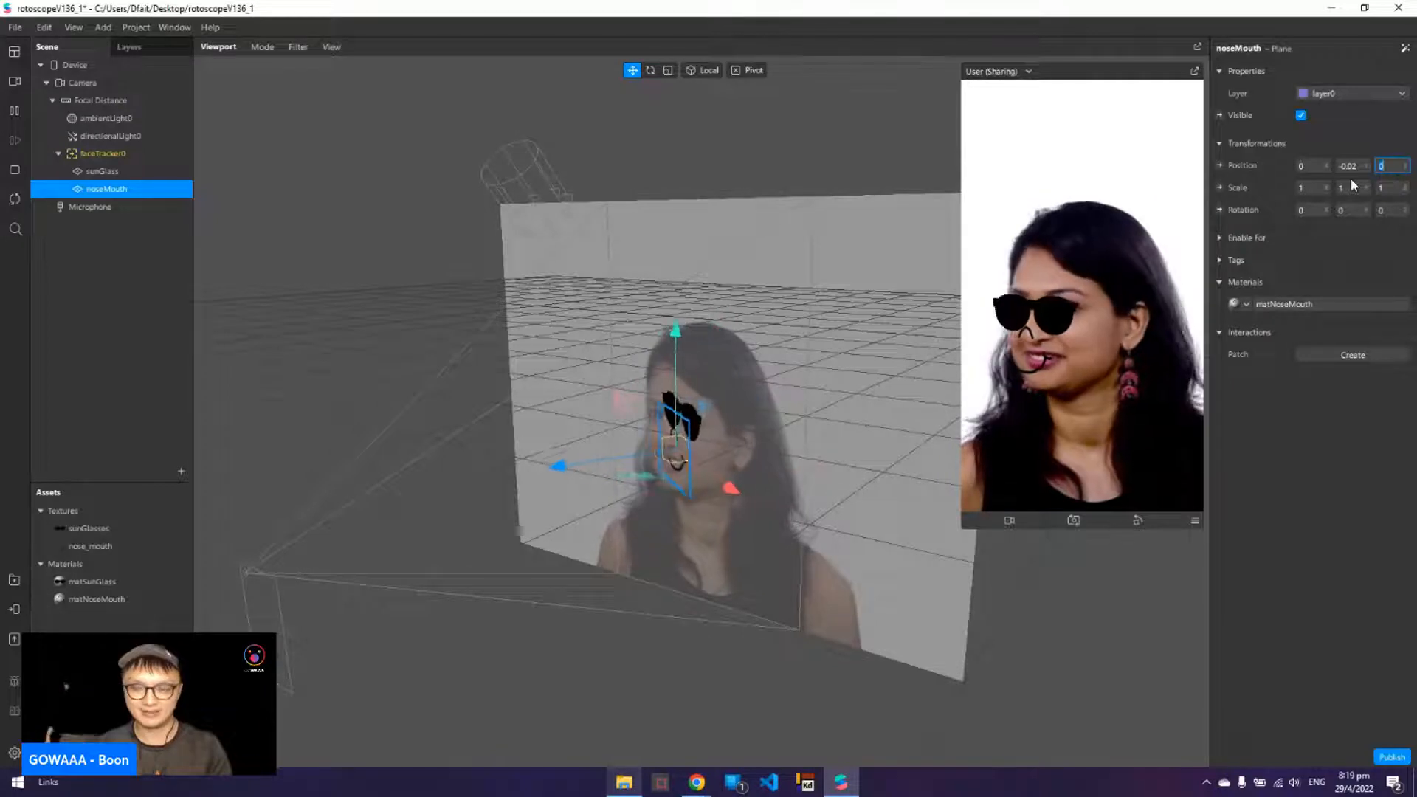
pyautogui.write('-0.01')
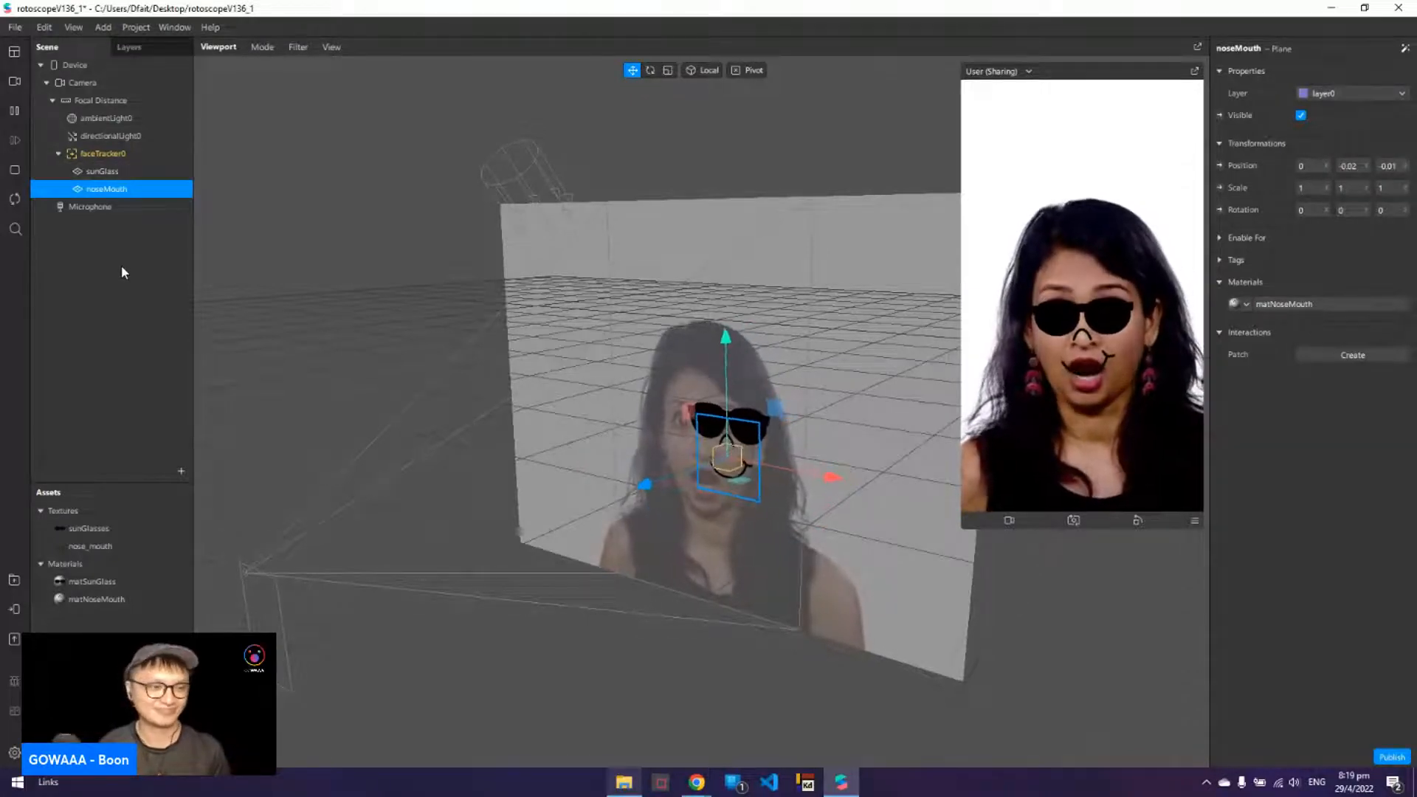
# - Collapse faceTracker0, insert a canvas into the scene and add a rectangle inside it
pyautogui.click(58, 154)
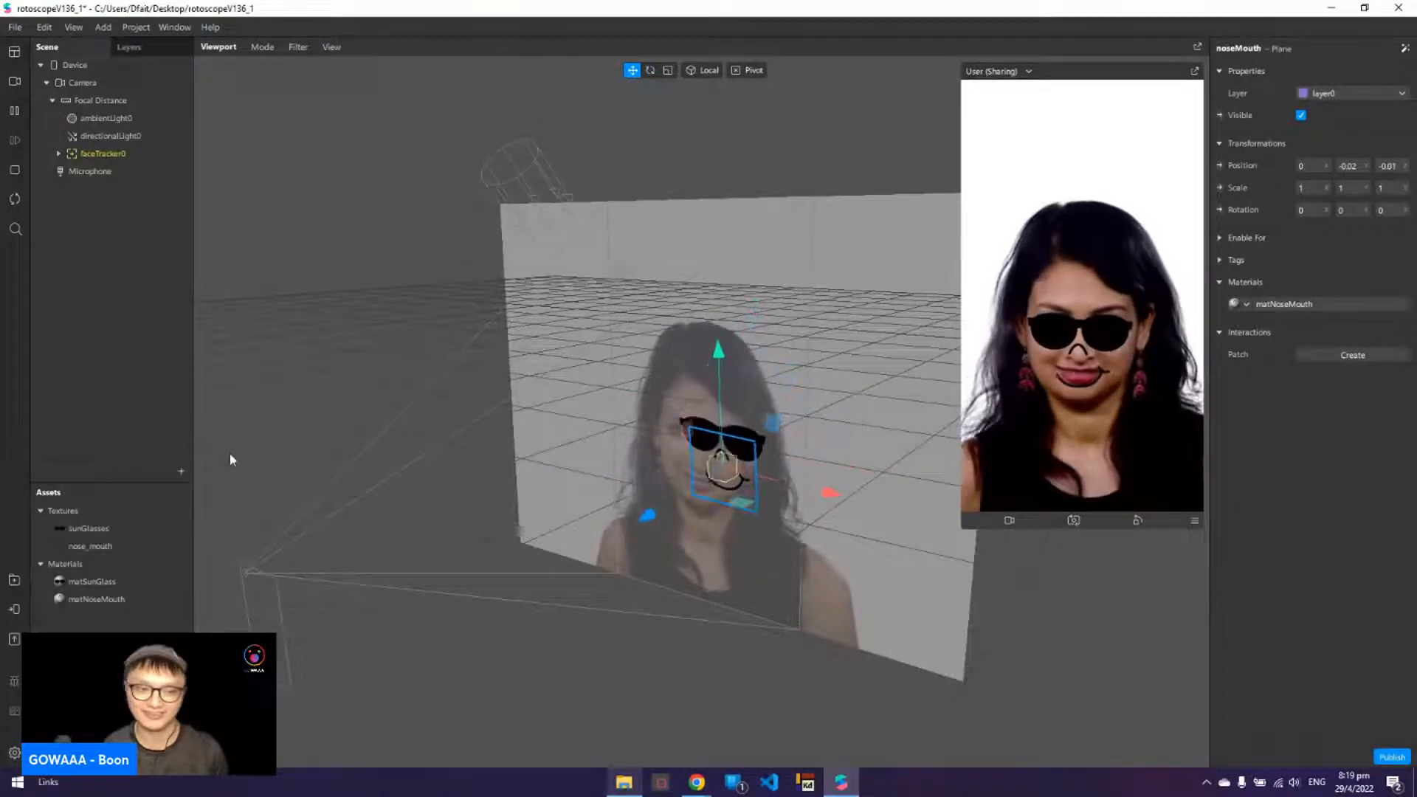
pyautogui.click(183, 473)
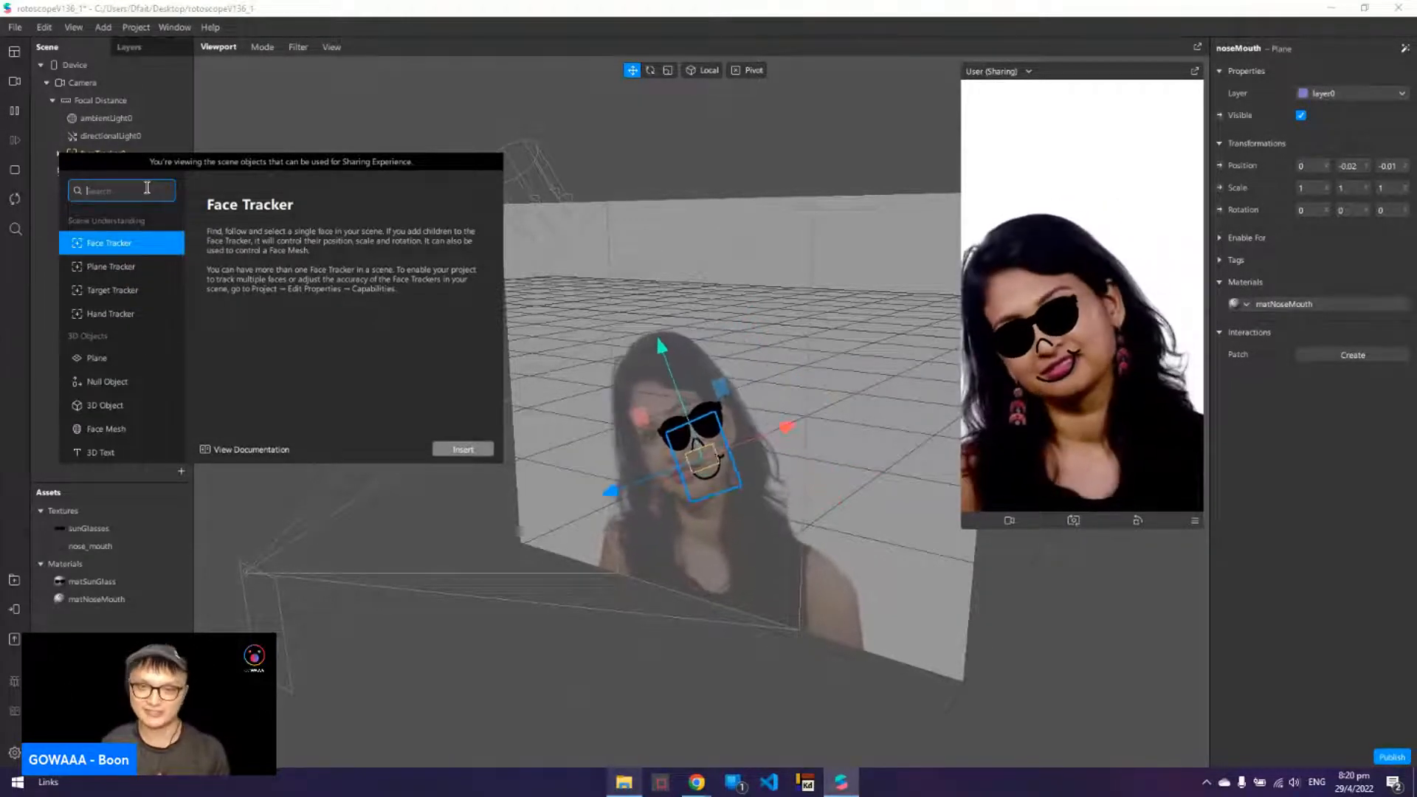
pyautogui.write('canvas')
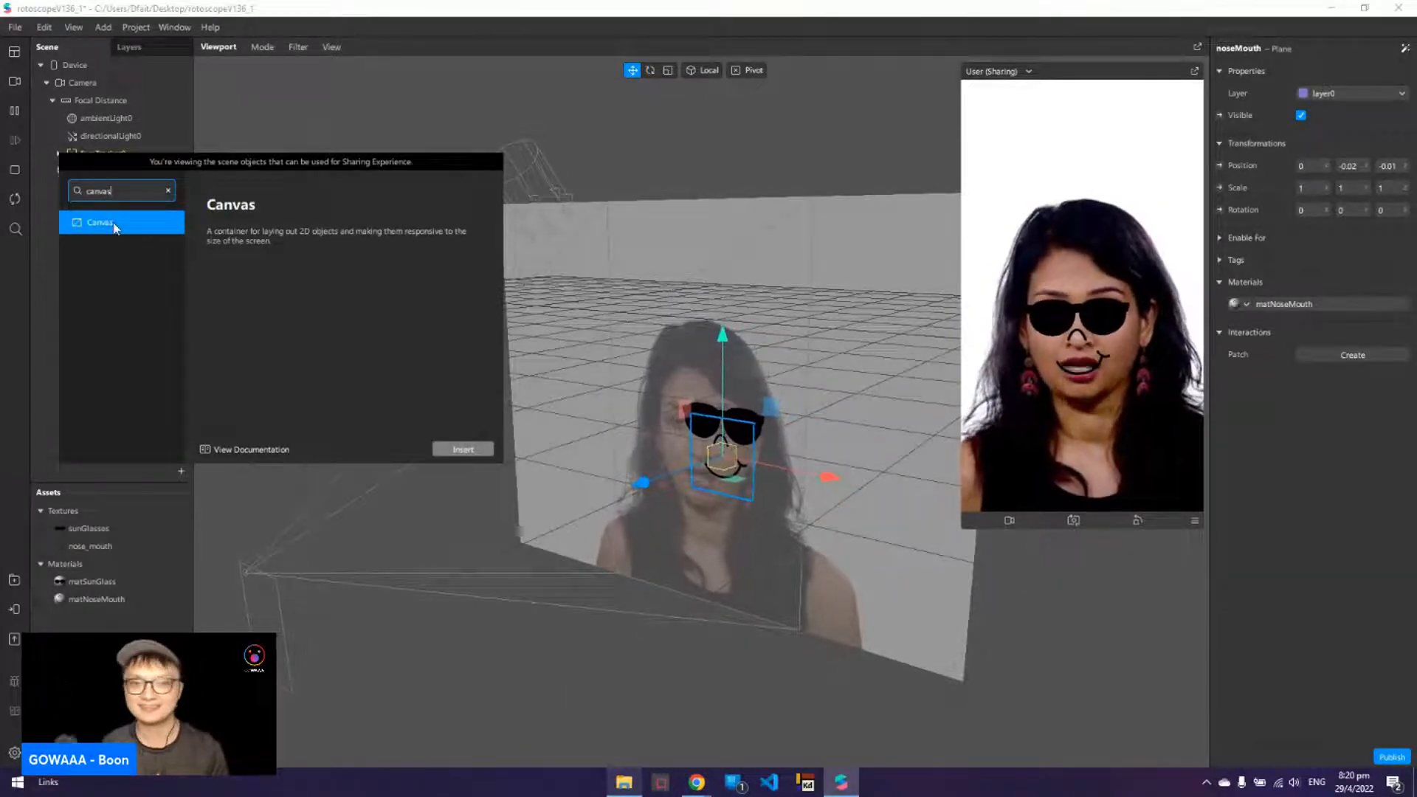
pyautogui.click(463, 448)
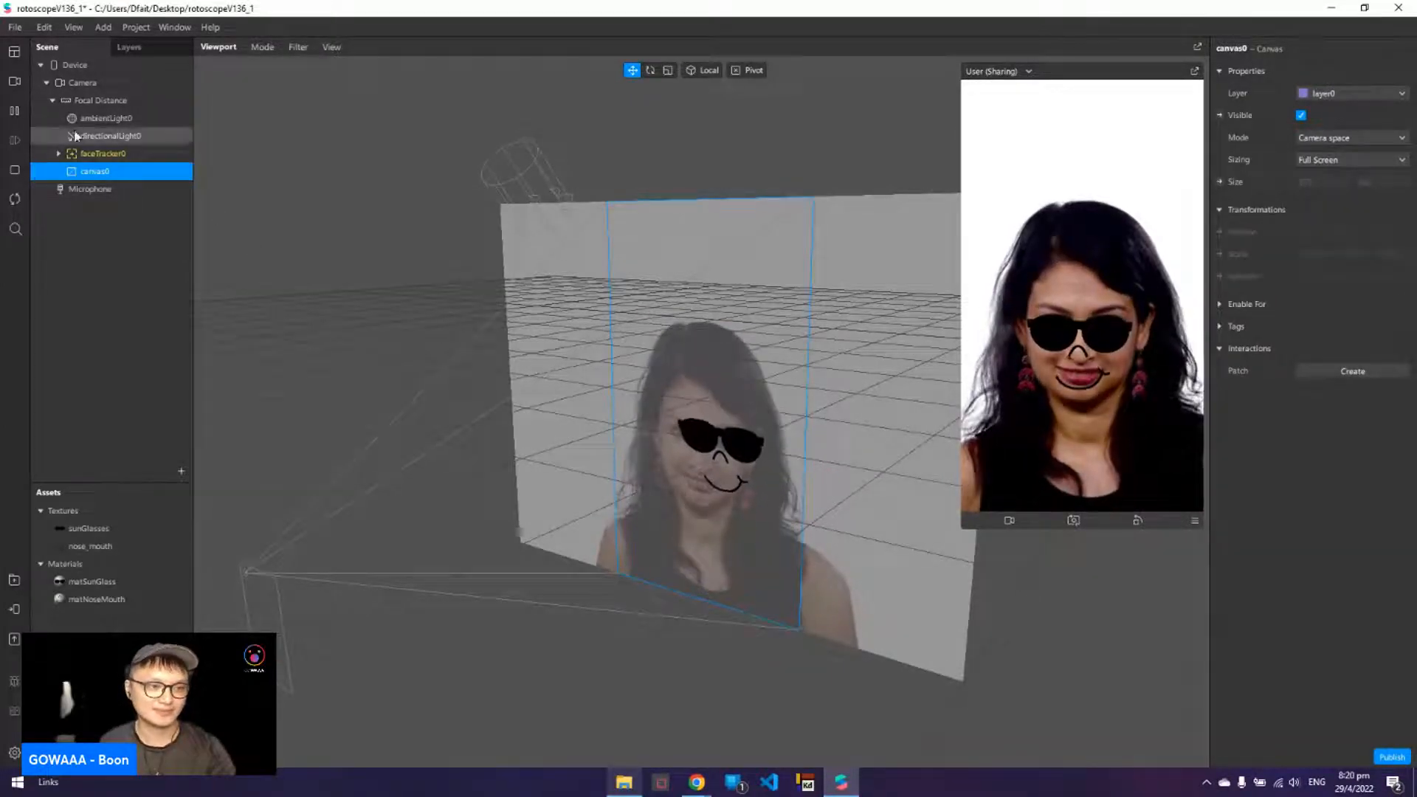
pyautogui.rightClick(107, 178)
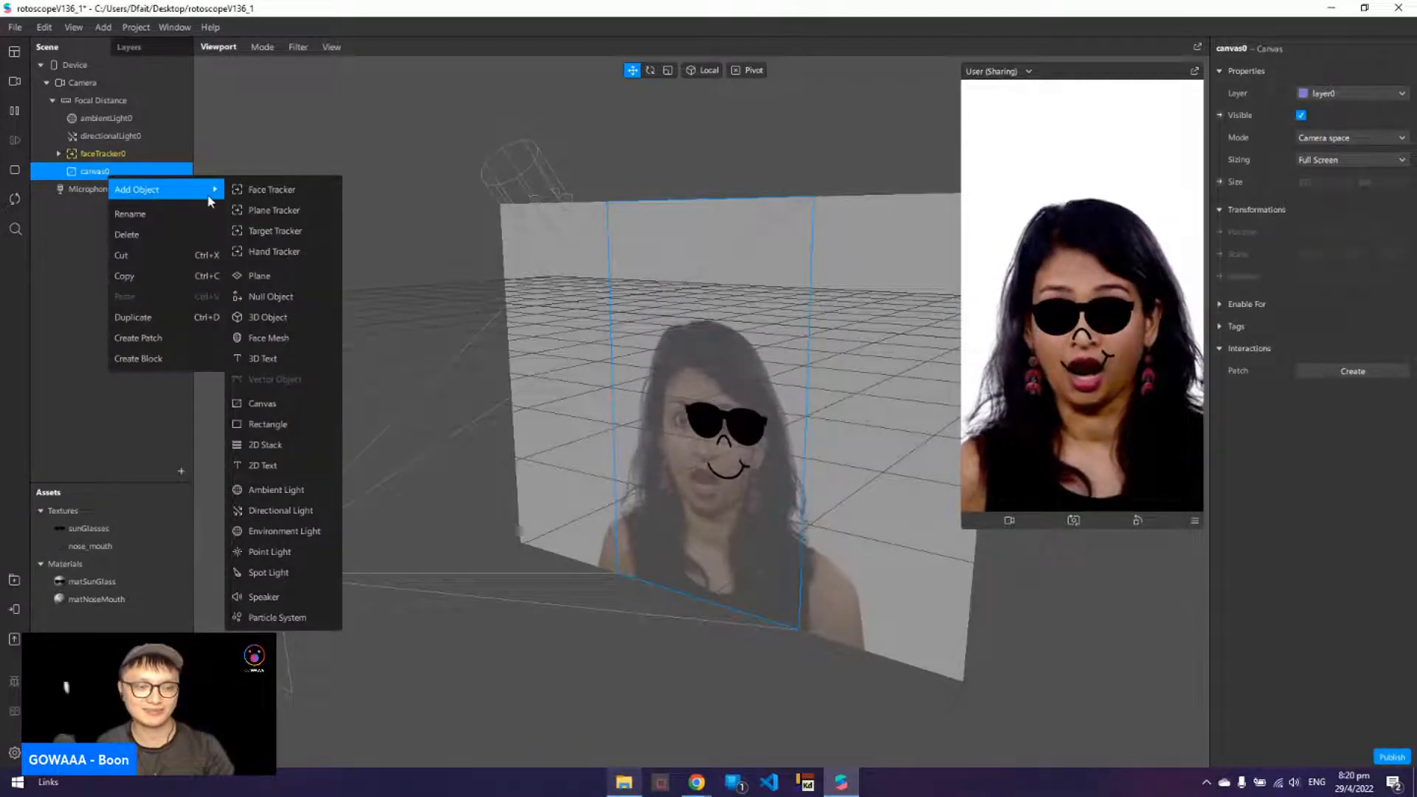
pyautogui.click(303, 428)
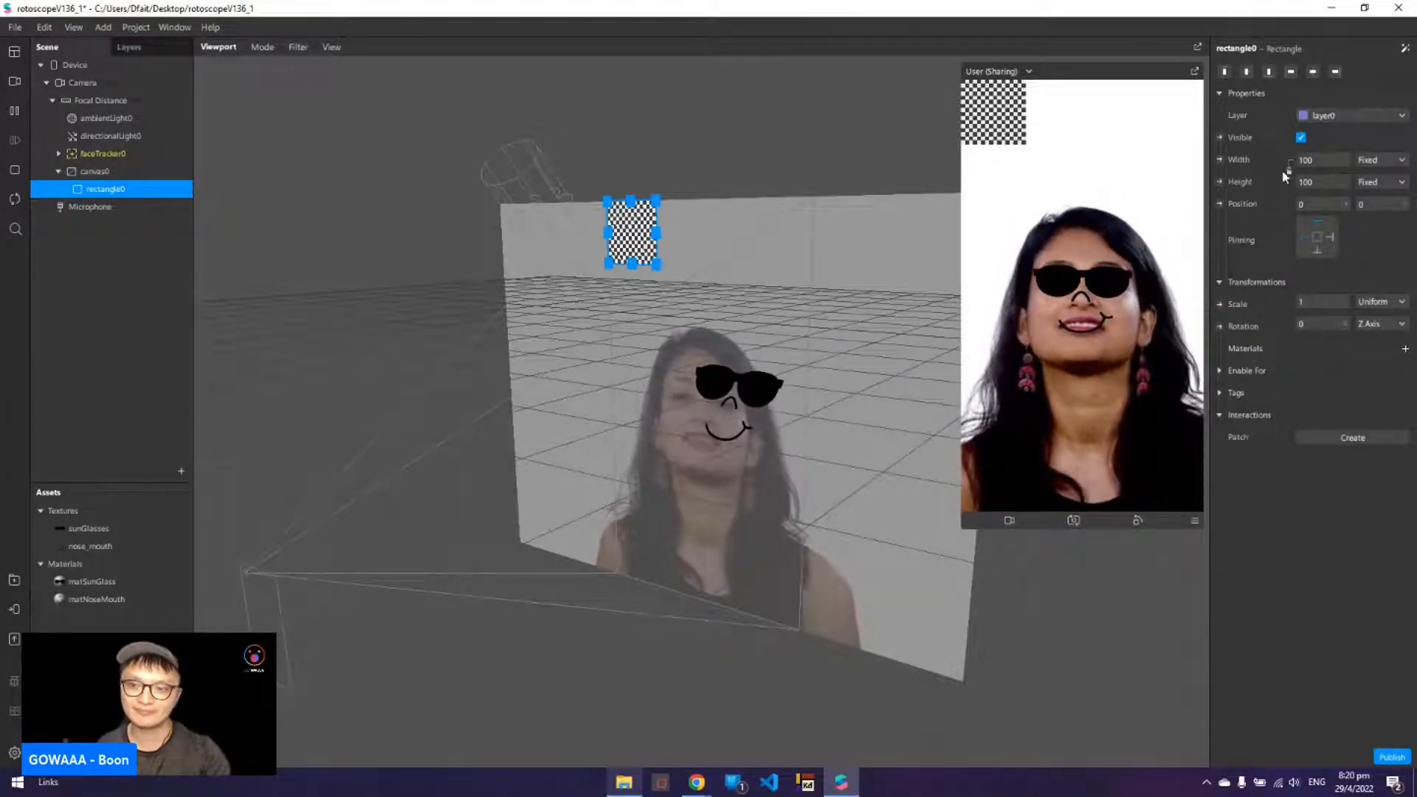
# - Make the canvas rectangle fill the full width and full height of the canvas
pyautogui.click(1318, 160)
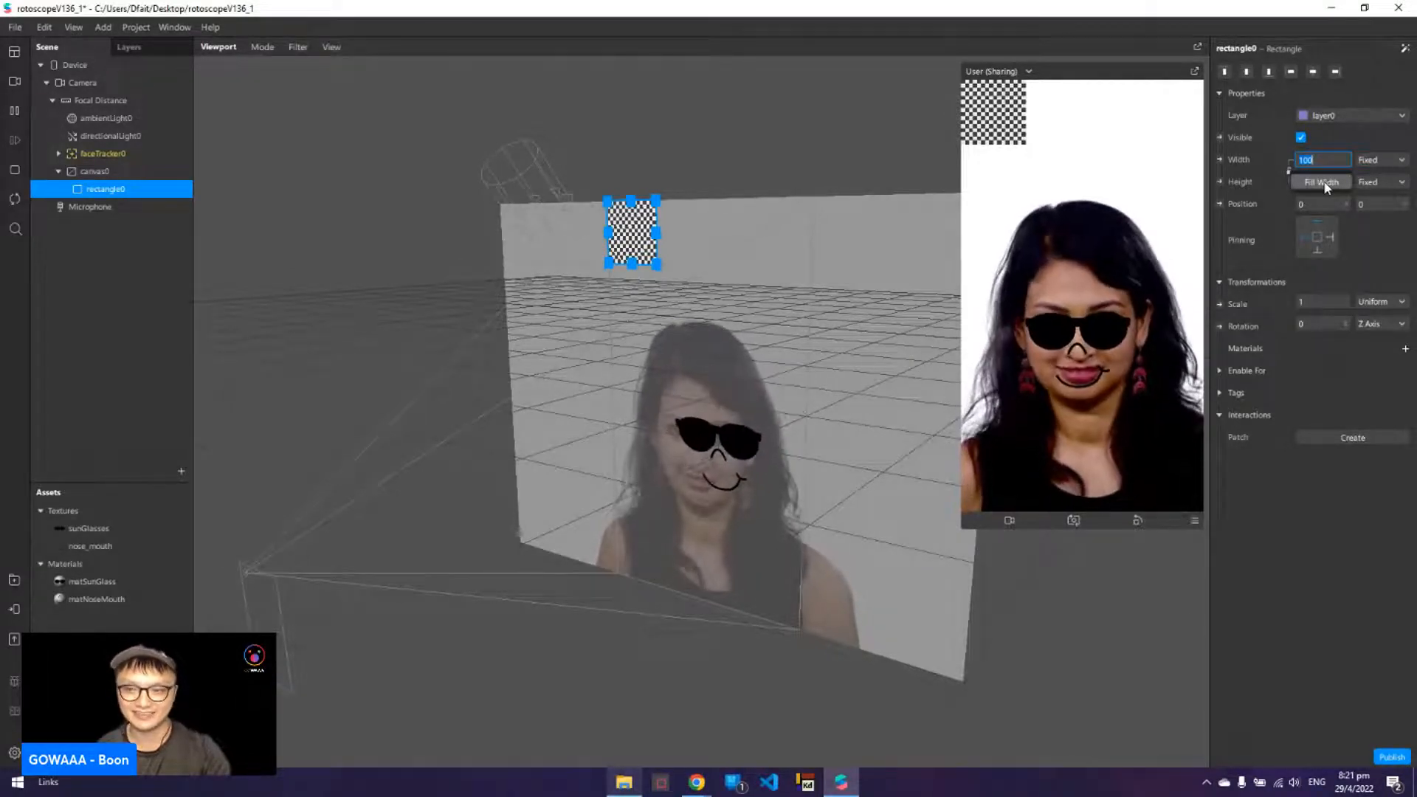
pyautogui.click(1322, 183)
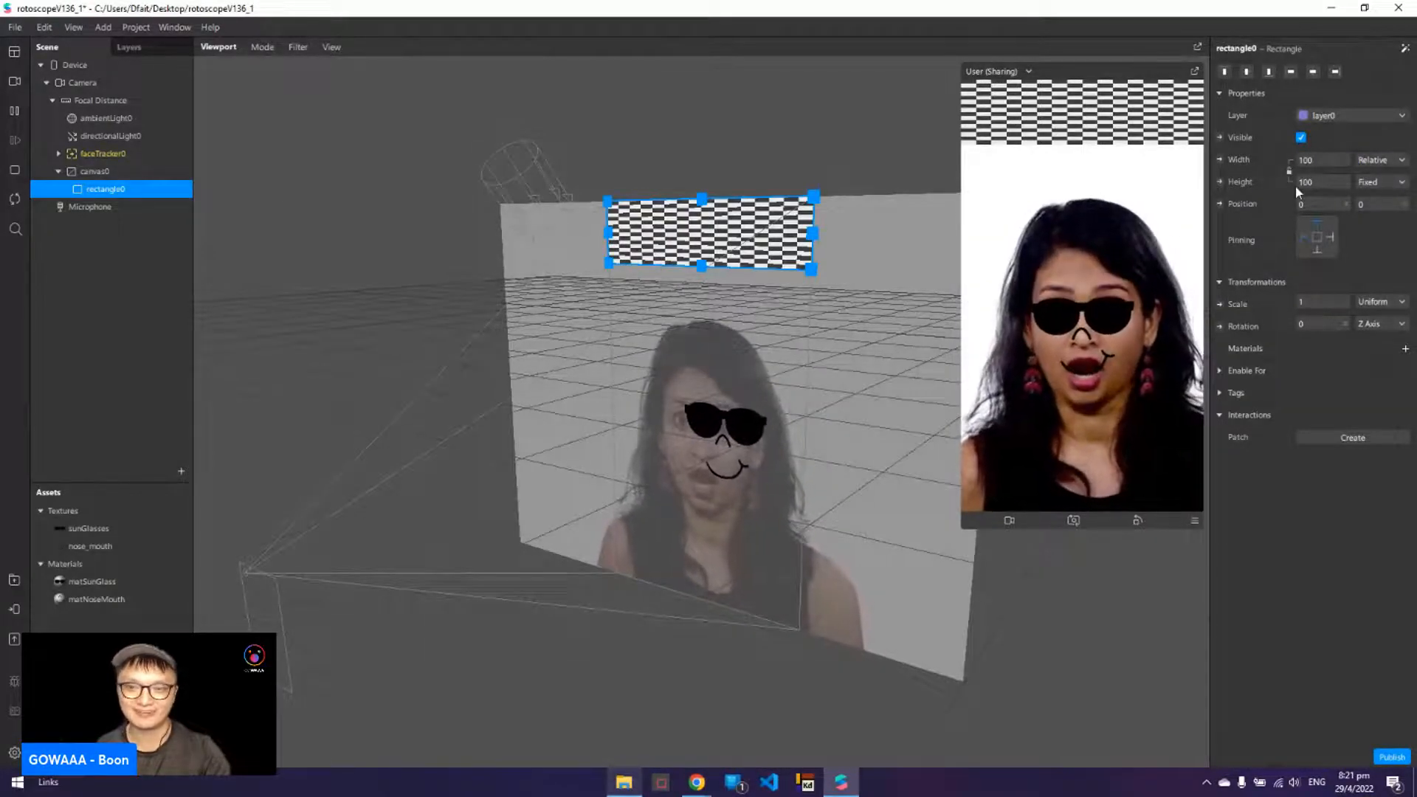
pyautogui.click(1333, 182)
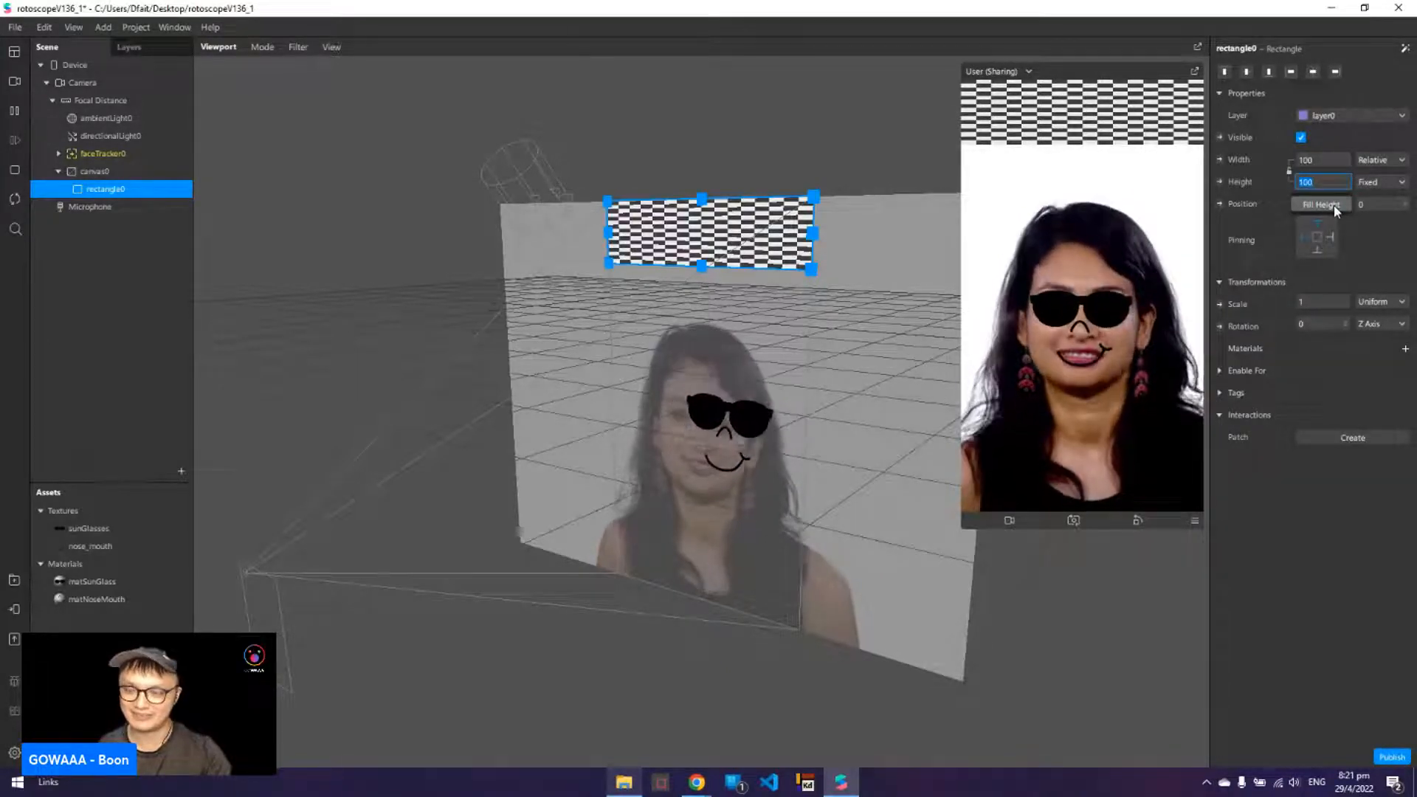
pyautogui.click(1335, 205)
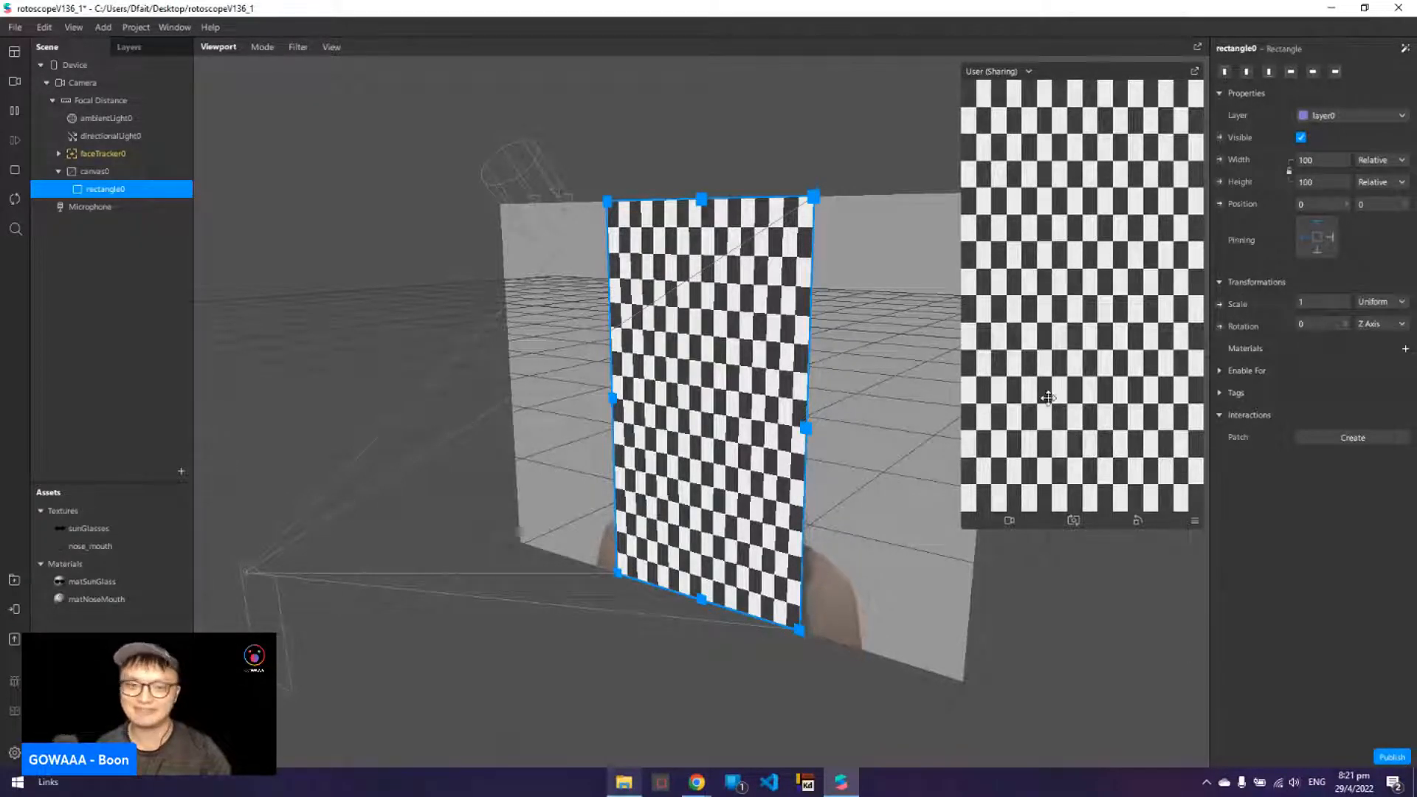
# - Create a new material for the canvas rectangle and rename the material as matBackground
pyautogui.click(1405, 350)
pyautogui.click(1358, 416)
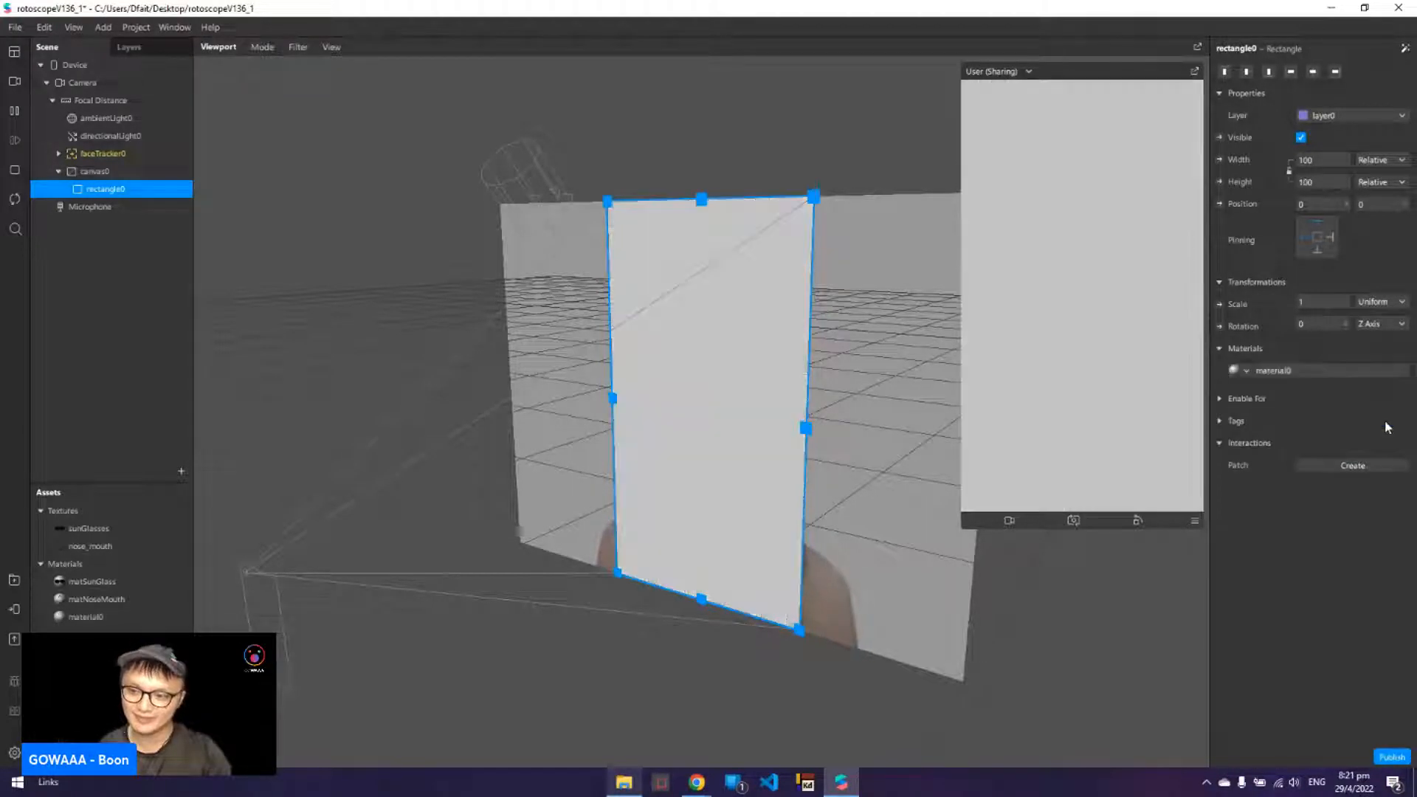
pyautogui.click(139, 619)
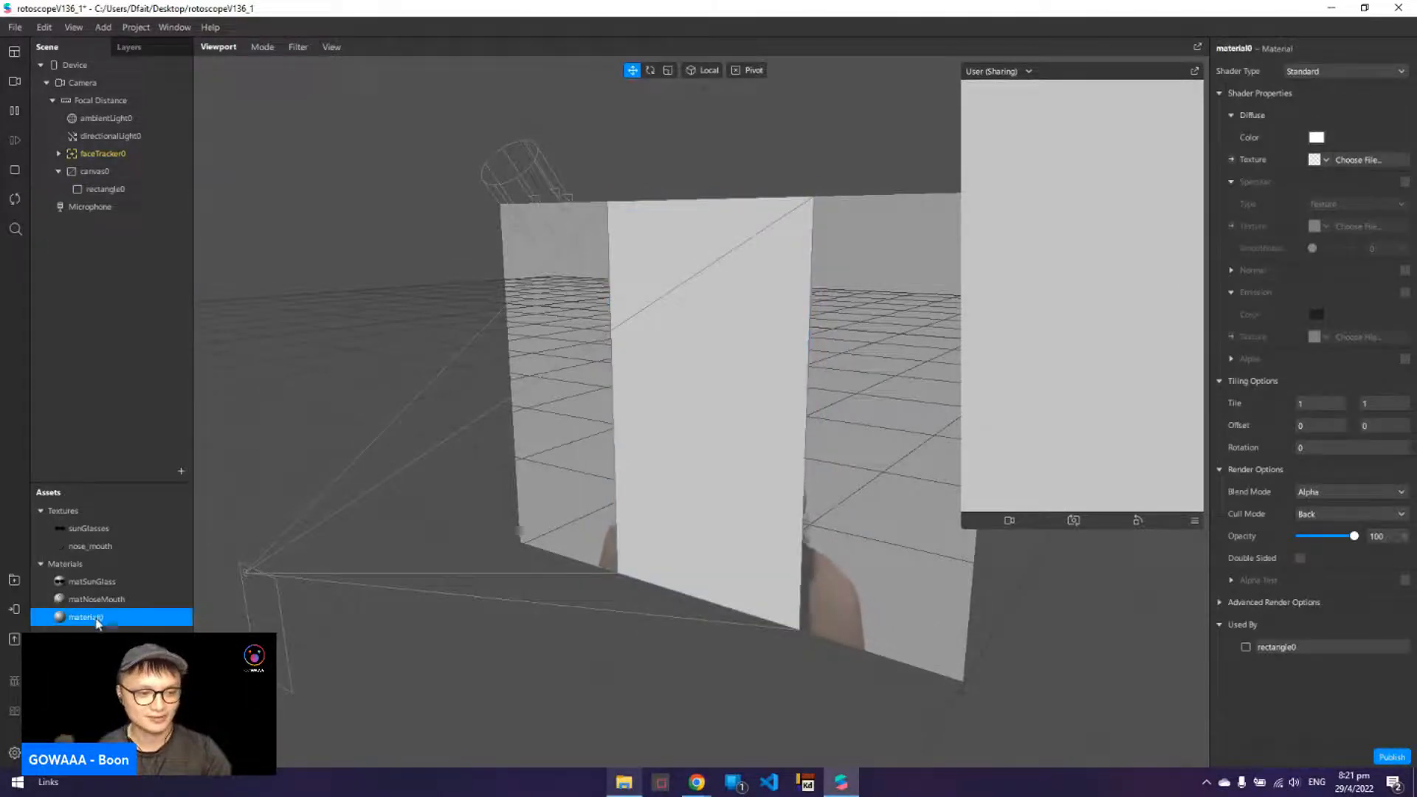
pyautogui.rightClick(104, 619)
pyautogui.click(166, 699)
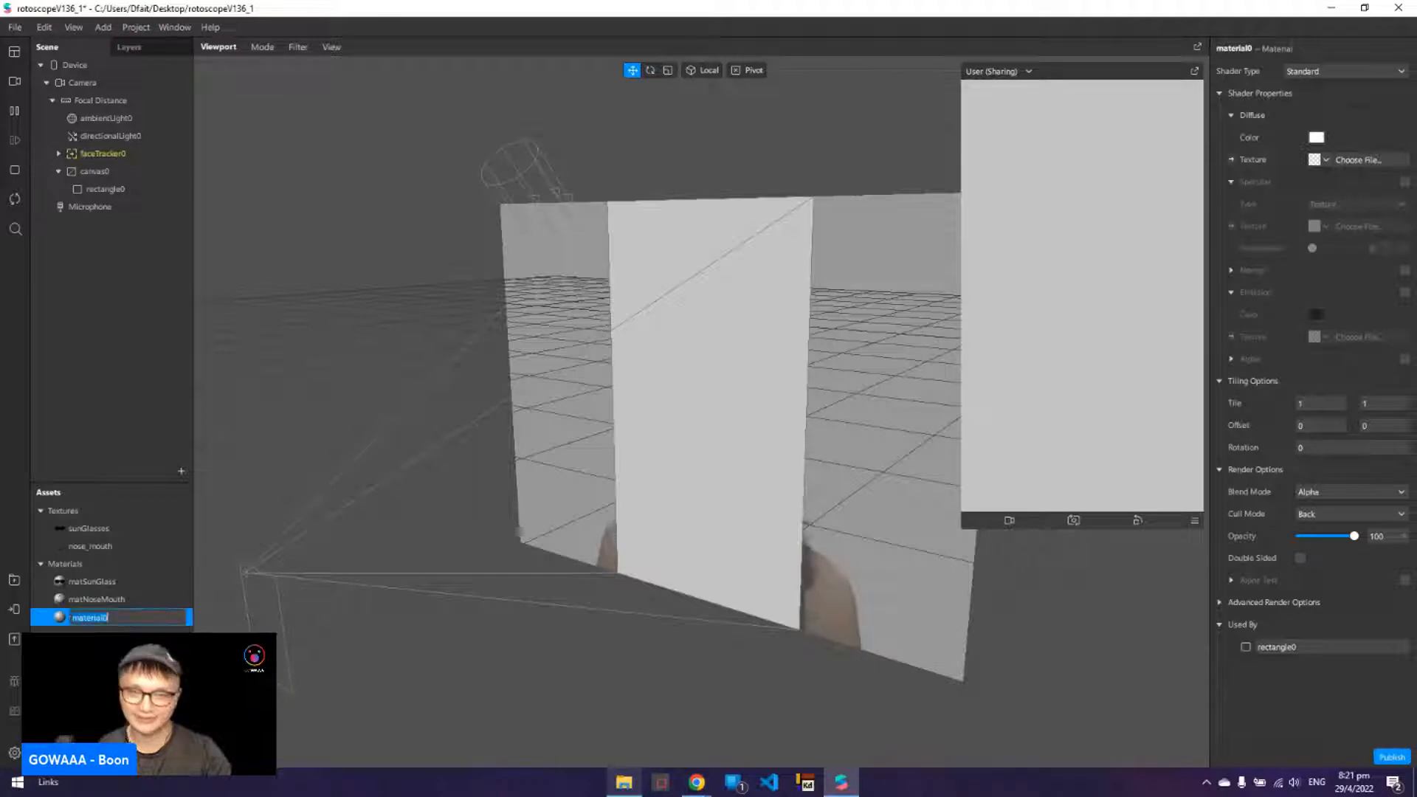
pyautogui.write('matB')
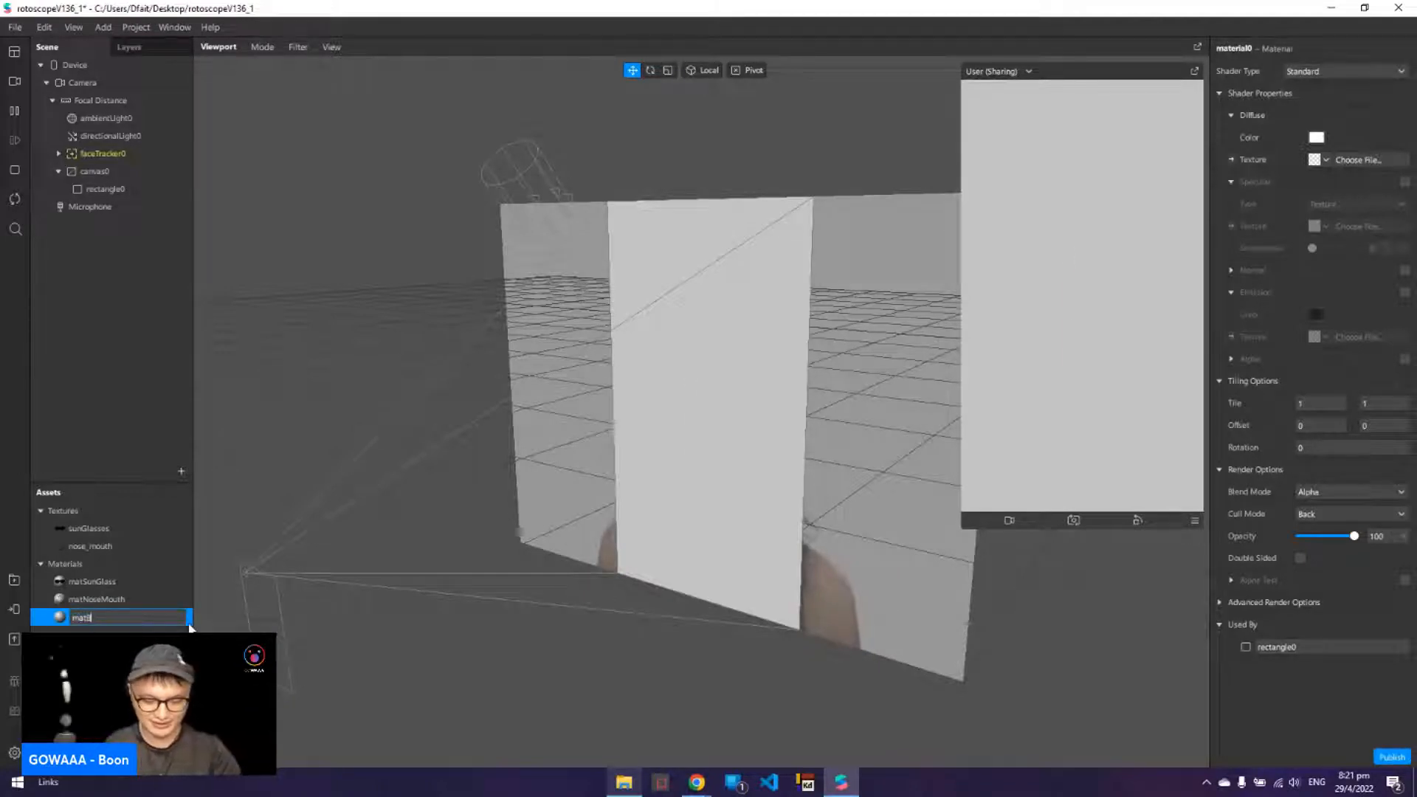
pyautogui.write('alckground')
pyautogui.press('Return')
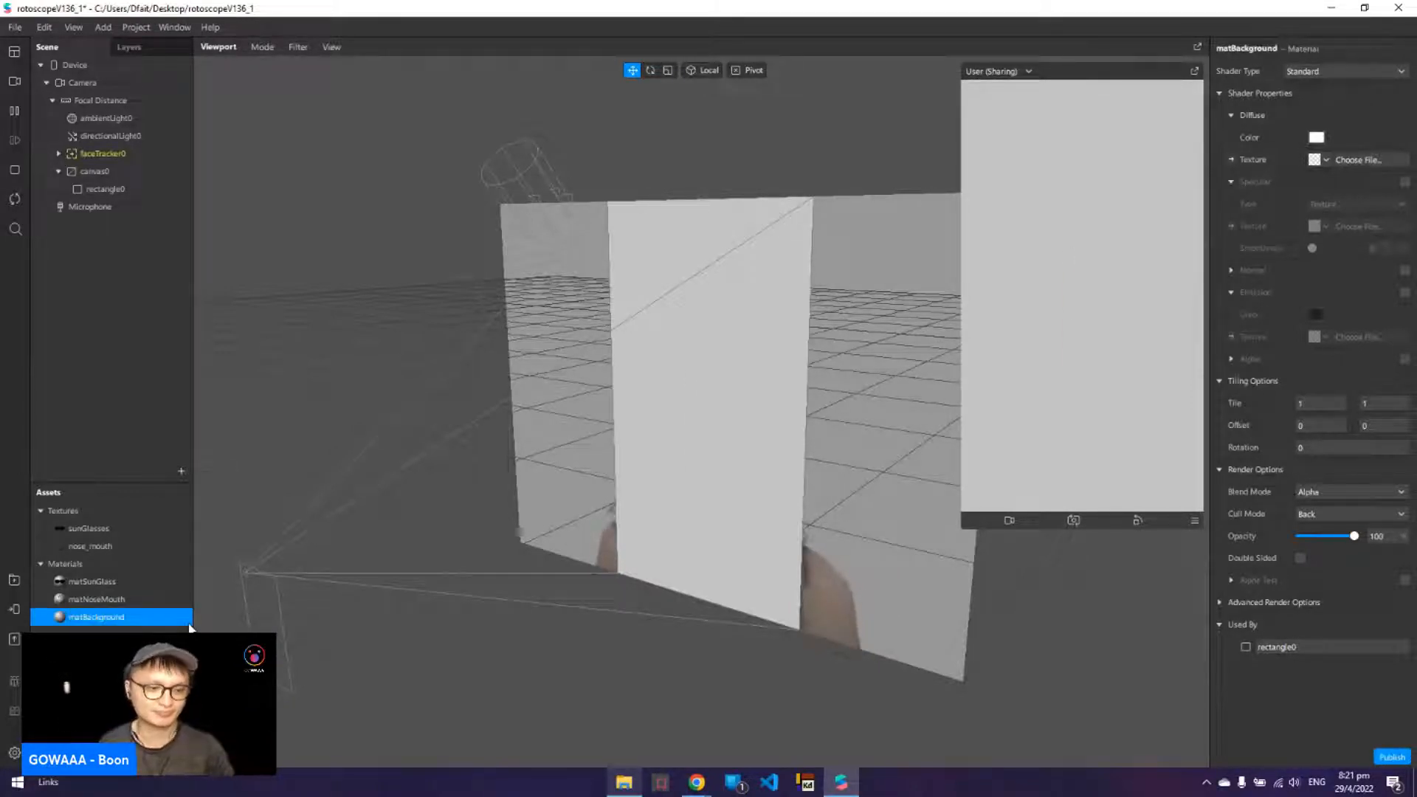
# - Set the matBackground material's shader type to Flat
pyautogui.click(1361, 72)
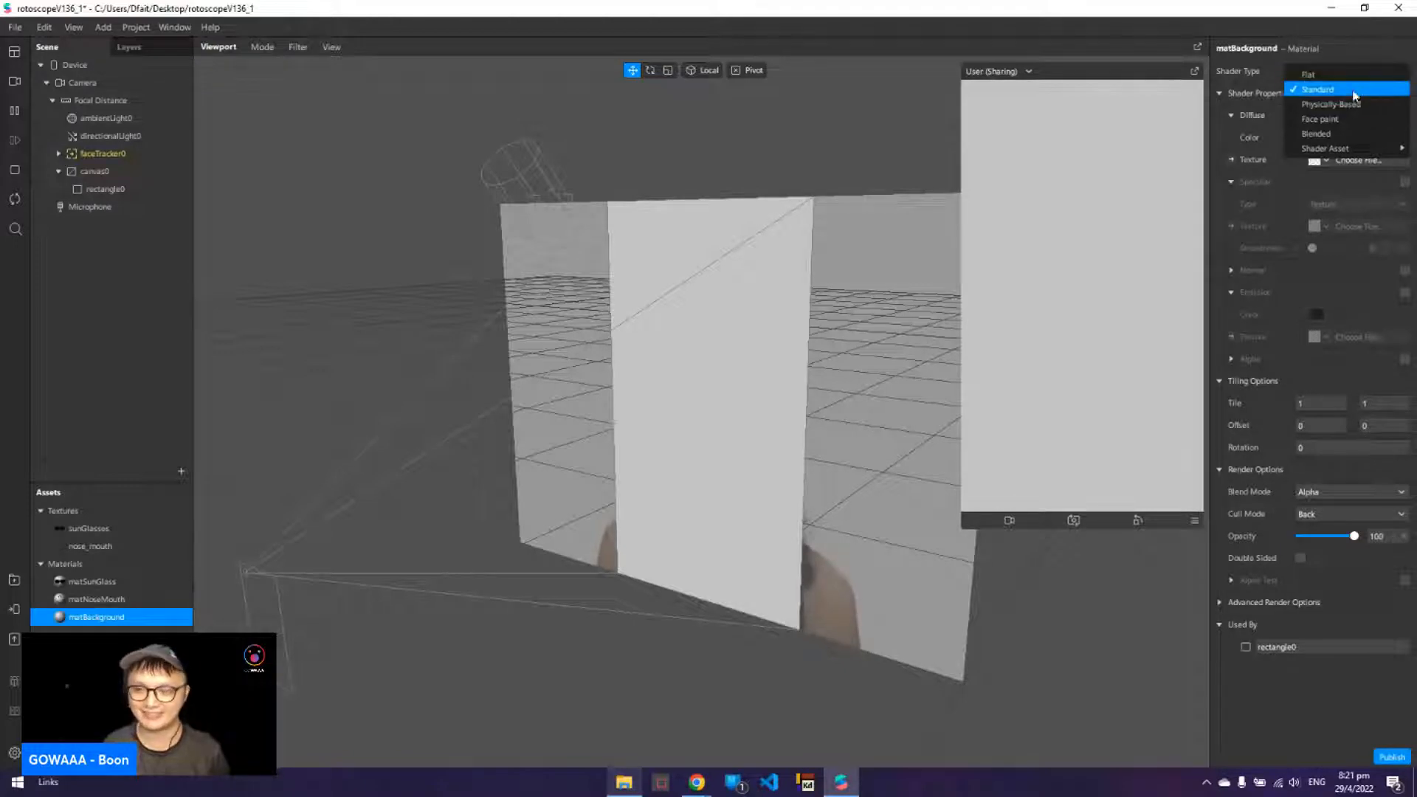
pyautogui.click(1361, 76)
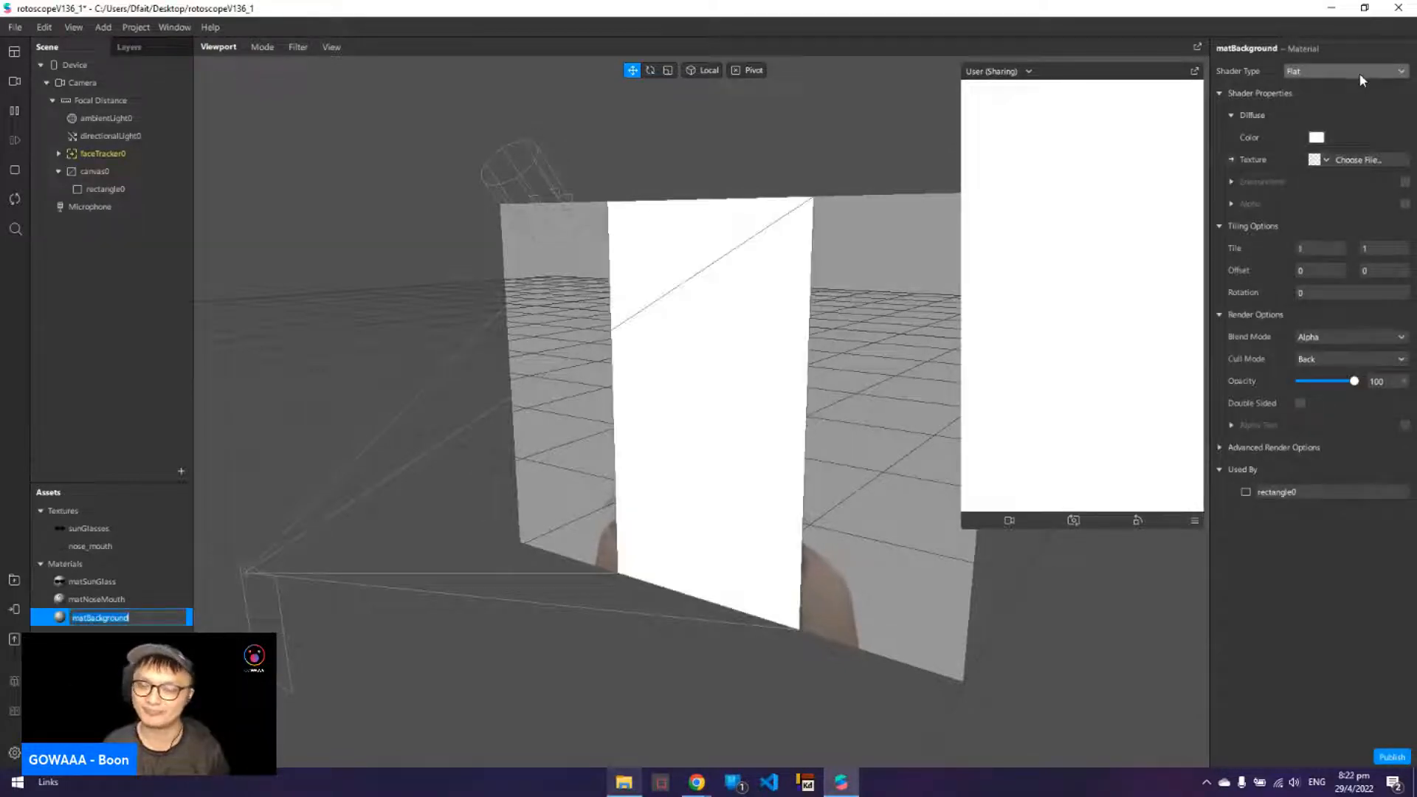
pyautogui.click(1338, 567)
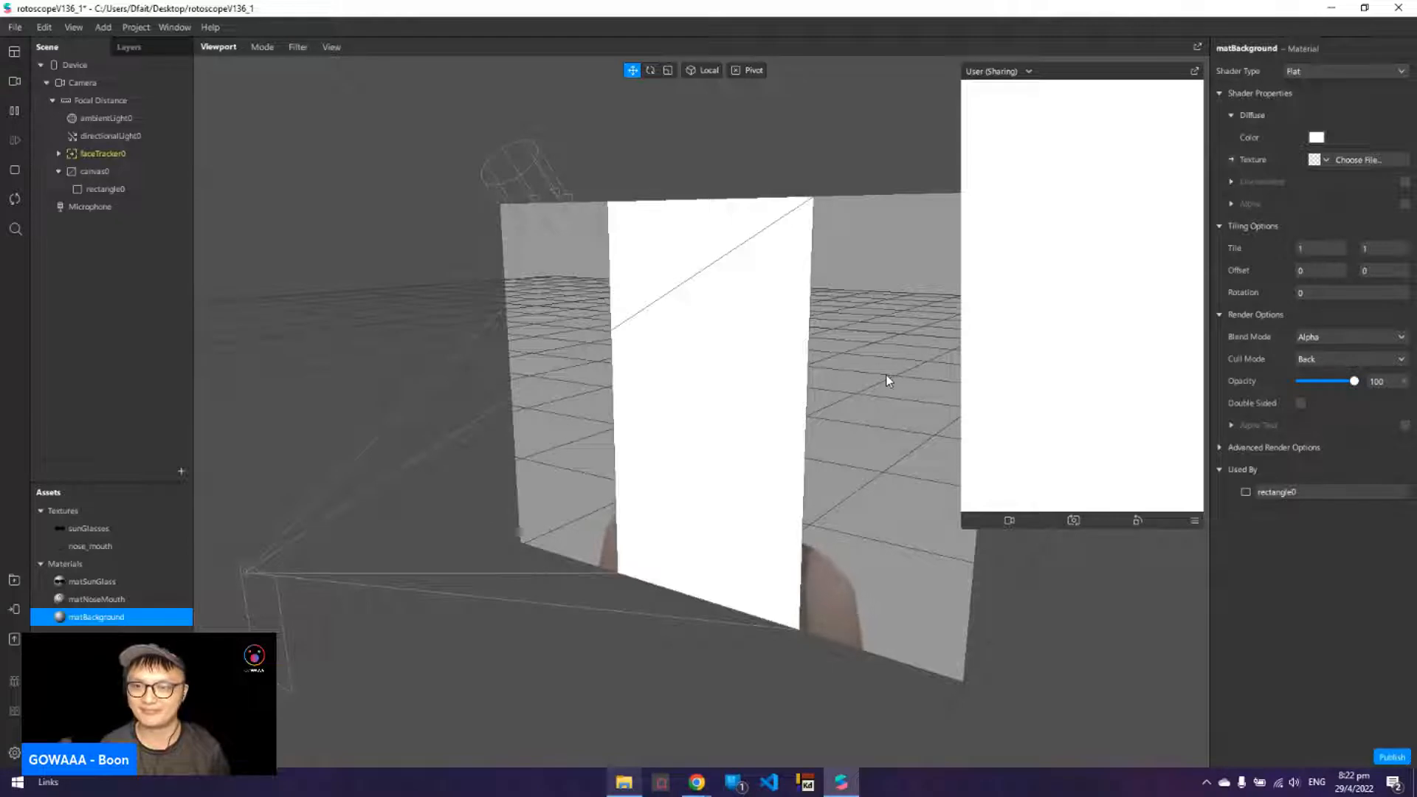
# - Rename the canvas rectangle as background
pyautogui.click(153, 188)
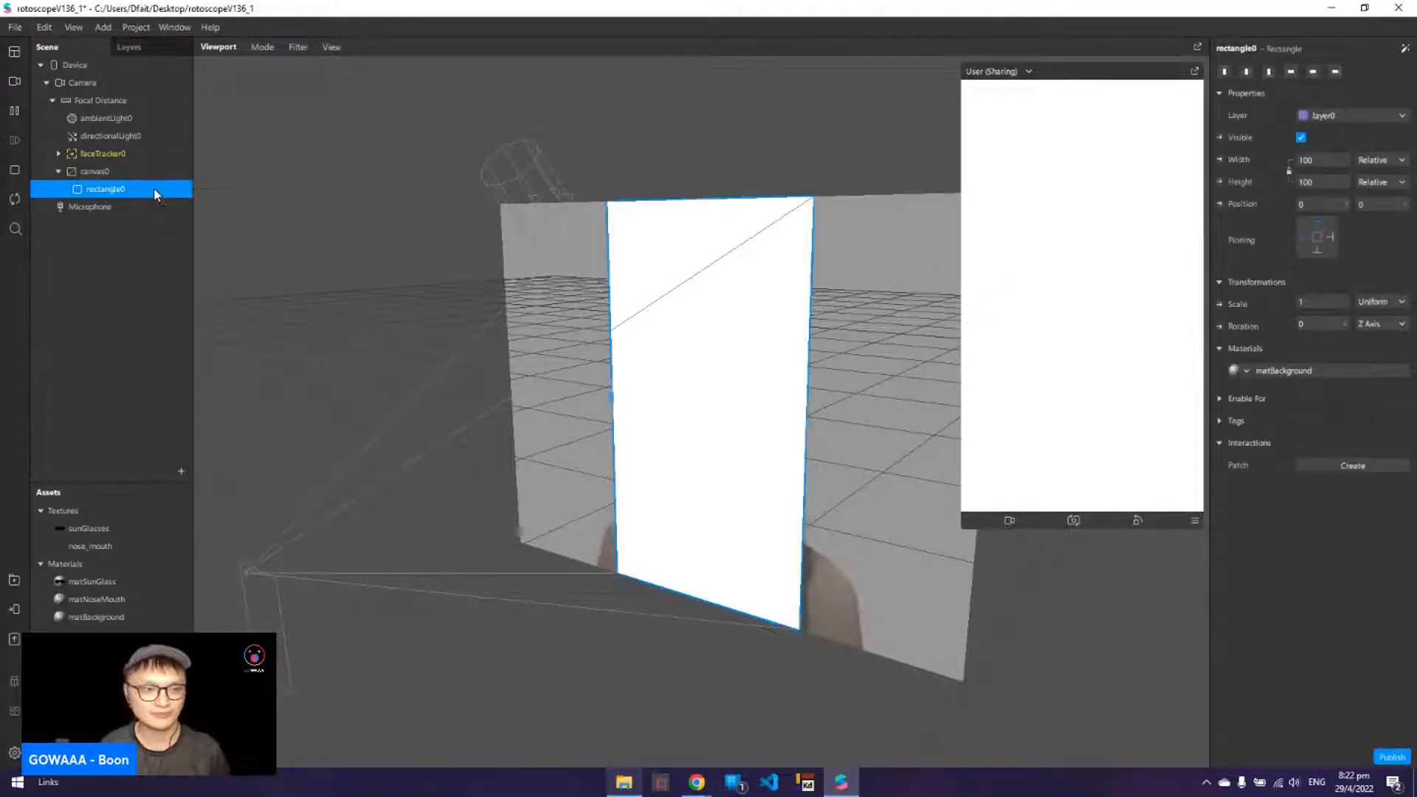
pyautogui.rightClick(154, 189)
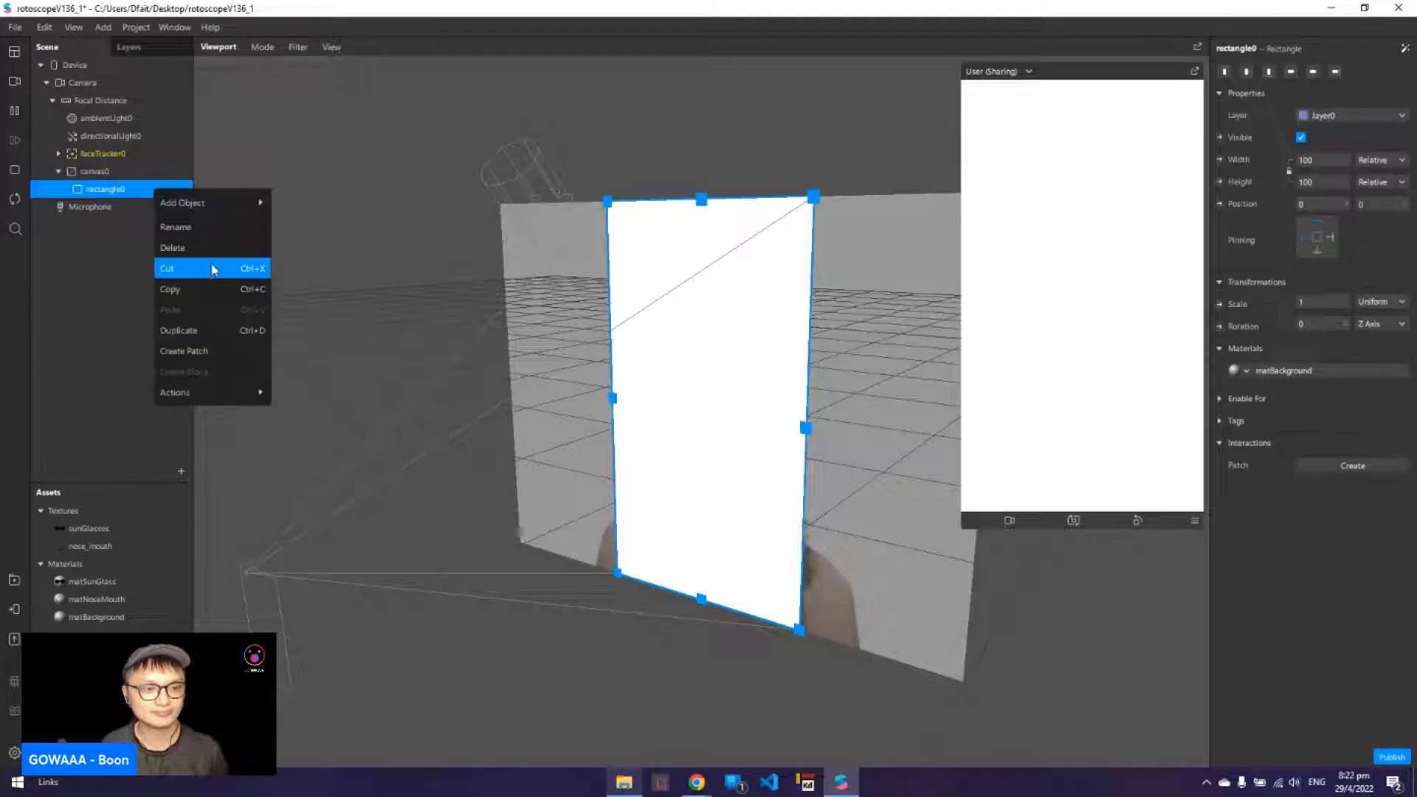
pyautogui.click(215, 233)
pyautogui.write('ba')
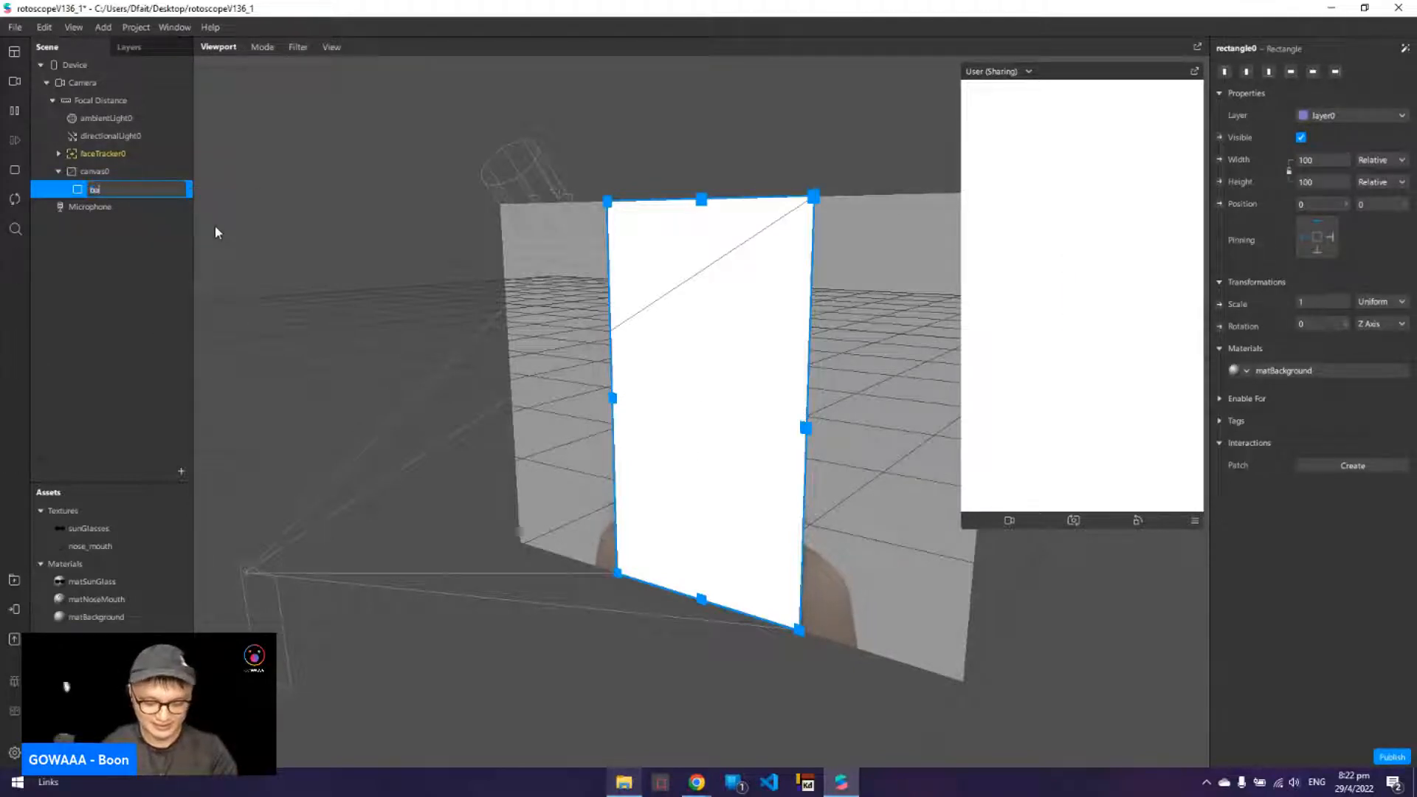
pyautogui.write('ckground')
pyautogui.press('Return')
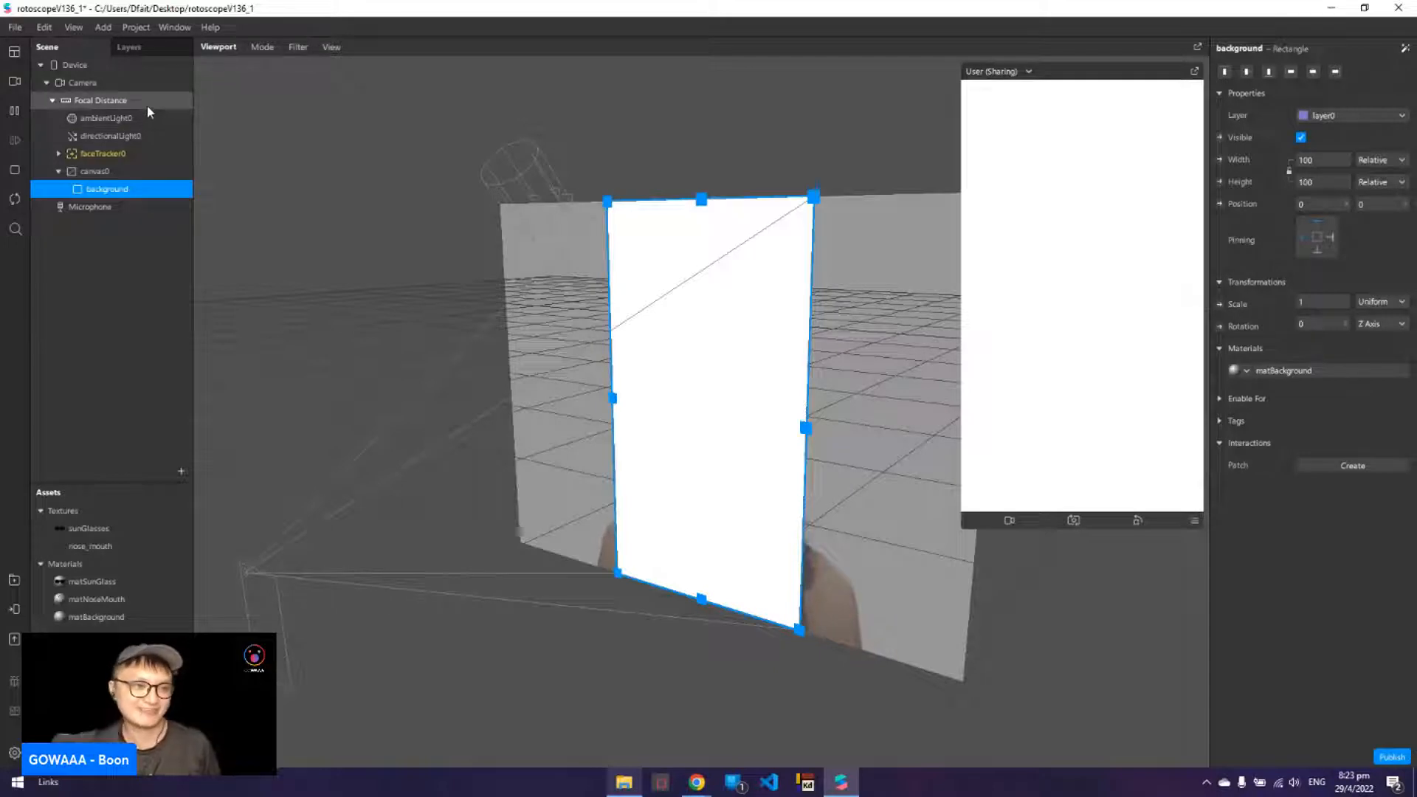
# - Add a Person segmentation to the Camera
pyautogui.click(160, 90)
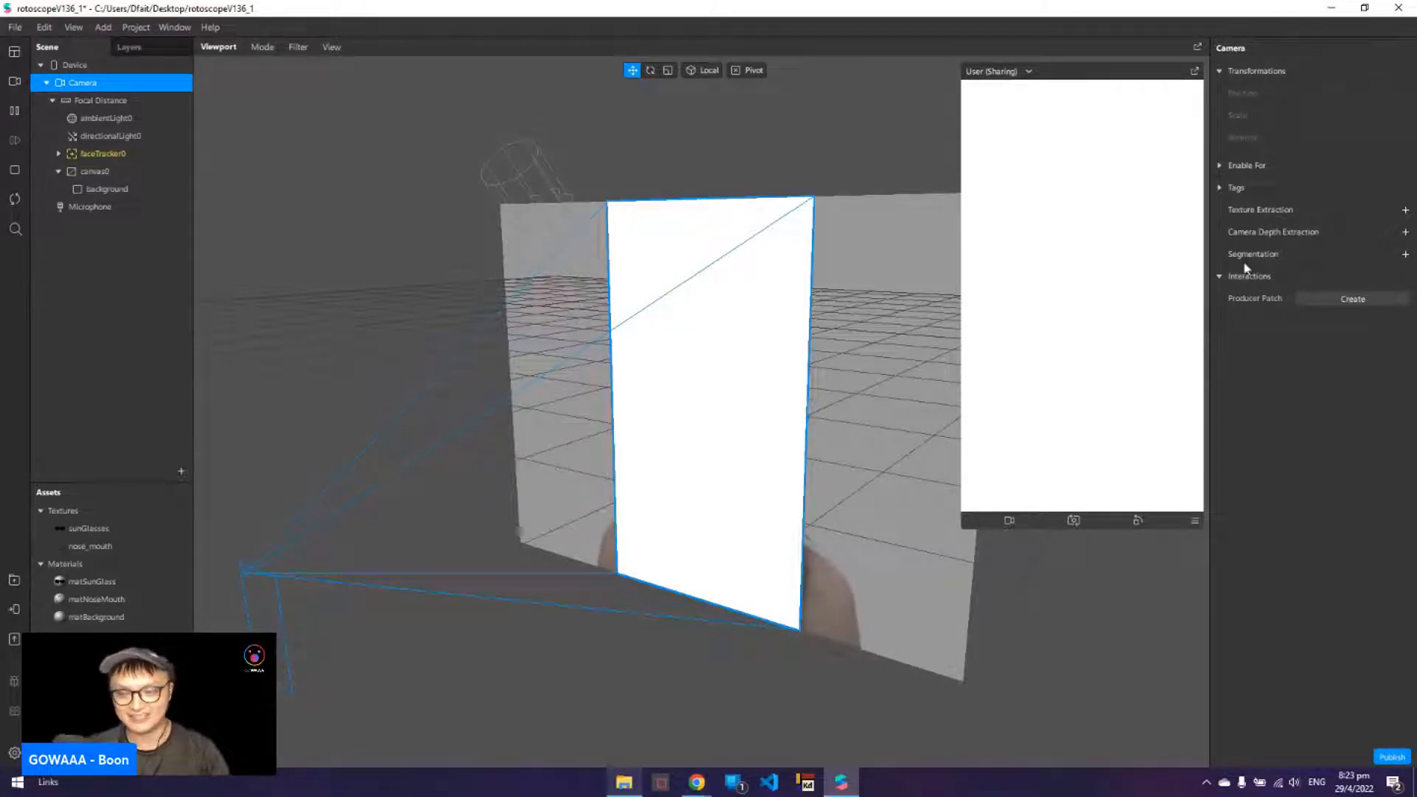
pyautogui.click(1406, 255)
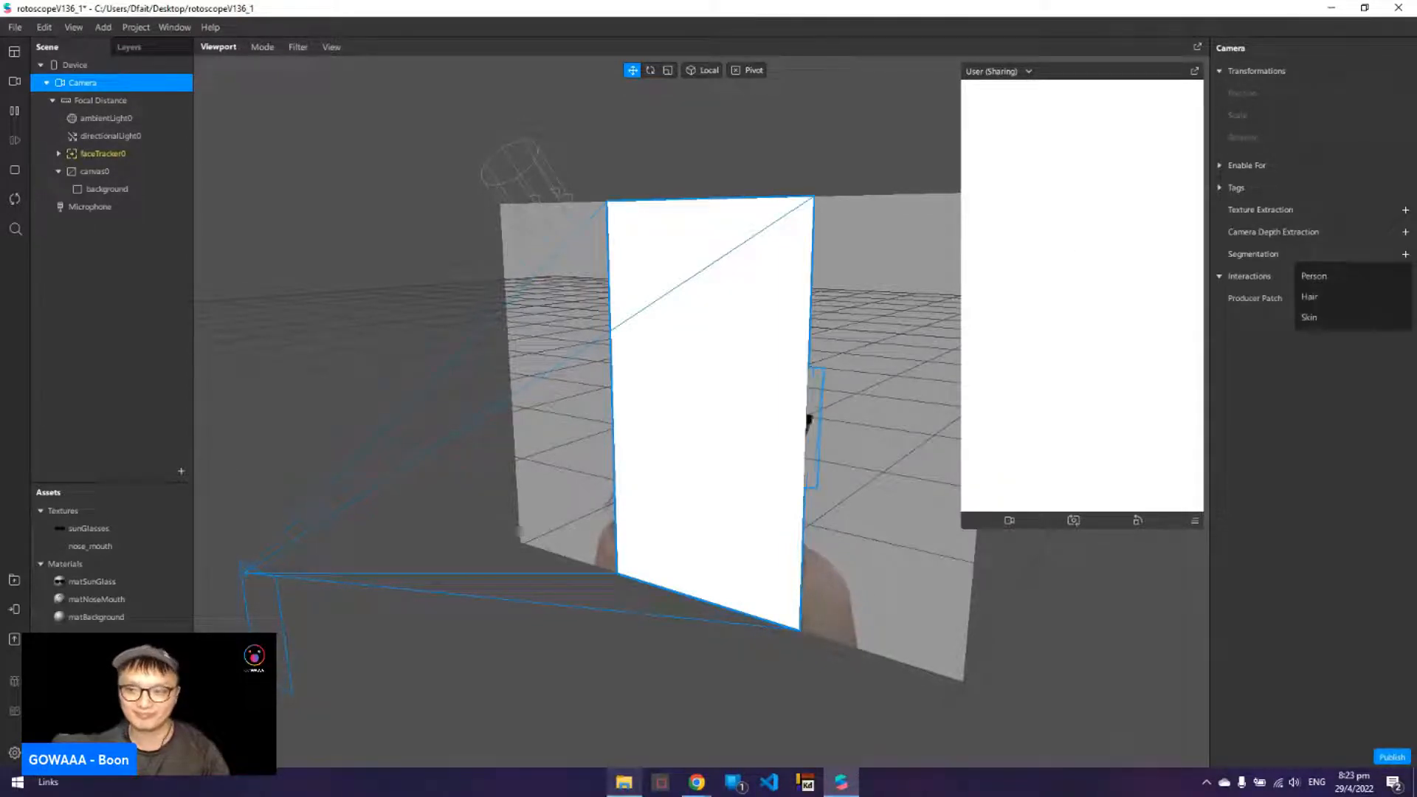
pyautogui.click(1369, 284)
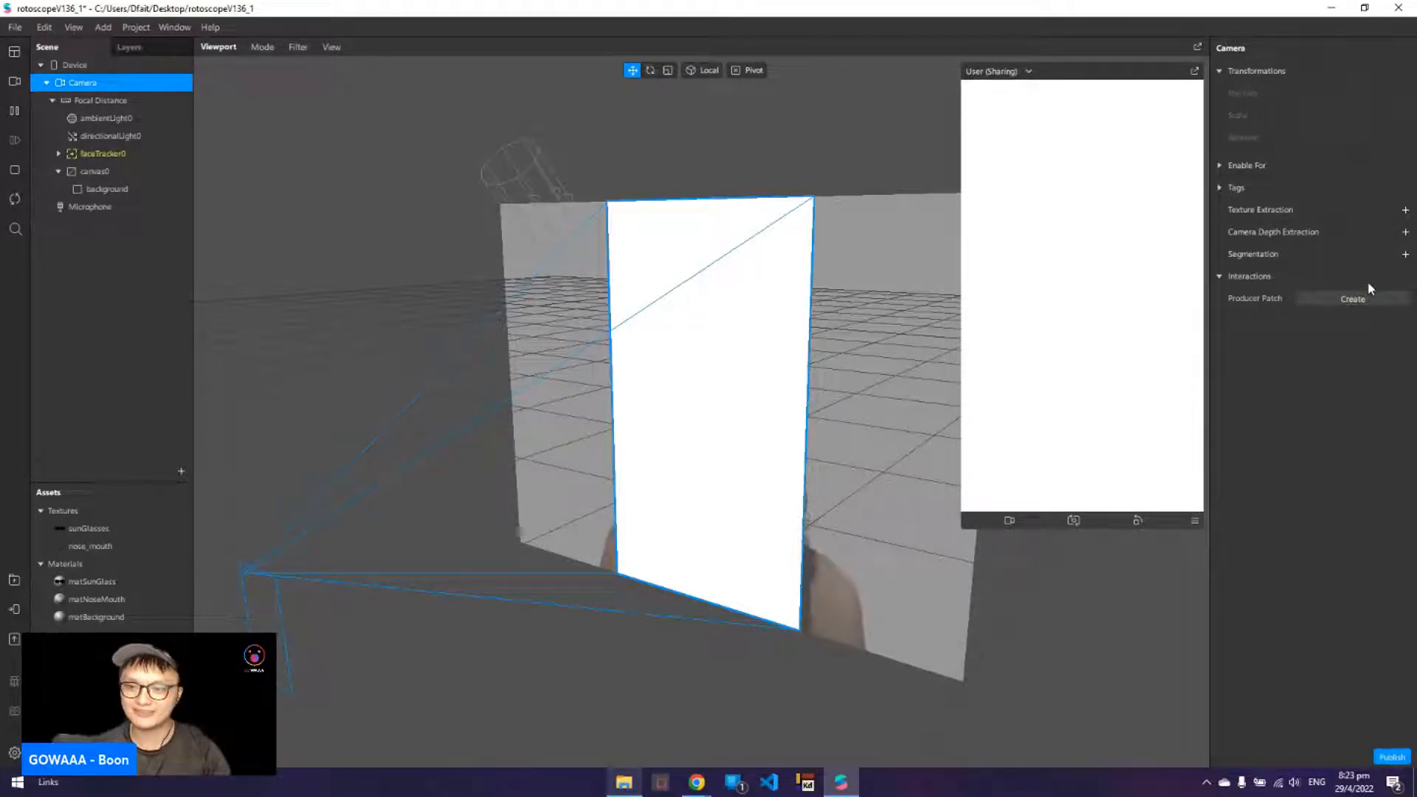
pyautogui.click(1406, 254)
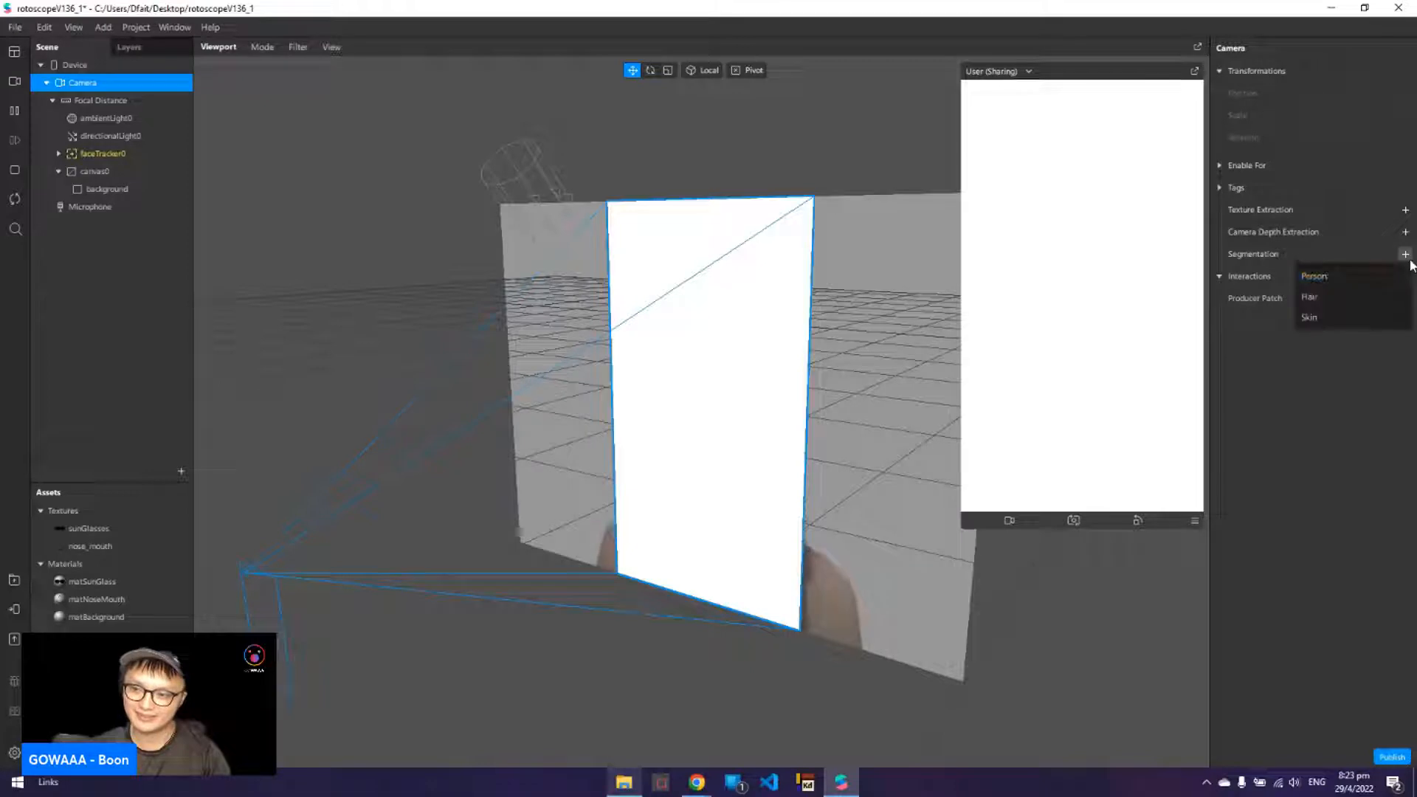
pyautogui.click(1332, 277)
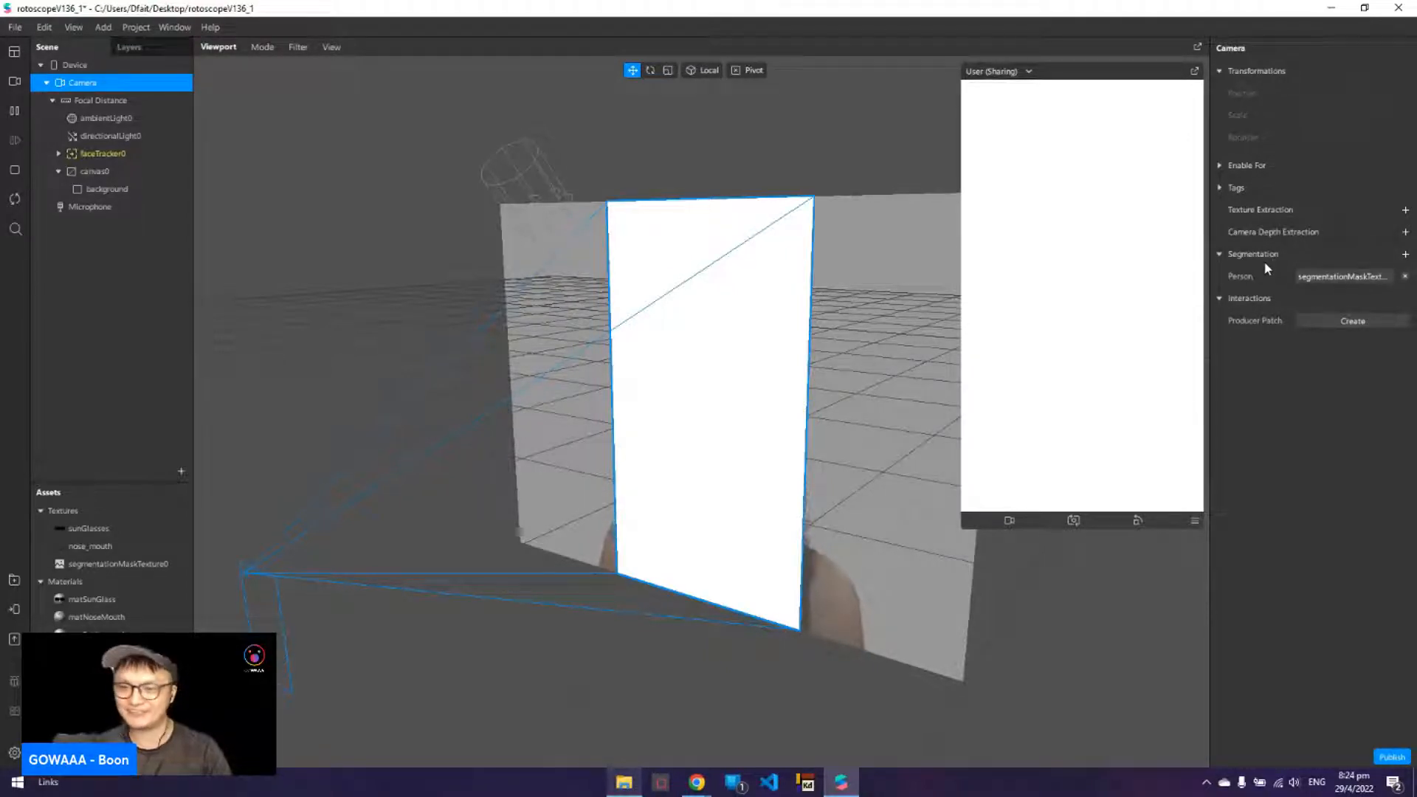
# - Enable Alpha on the matBackground material and assign segmentationMaskTexture0 as its alpha texture
pyautogui.click(112, 567)
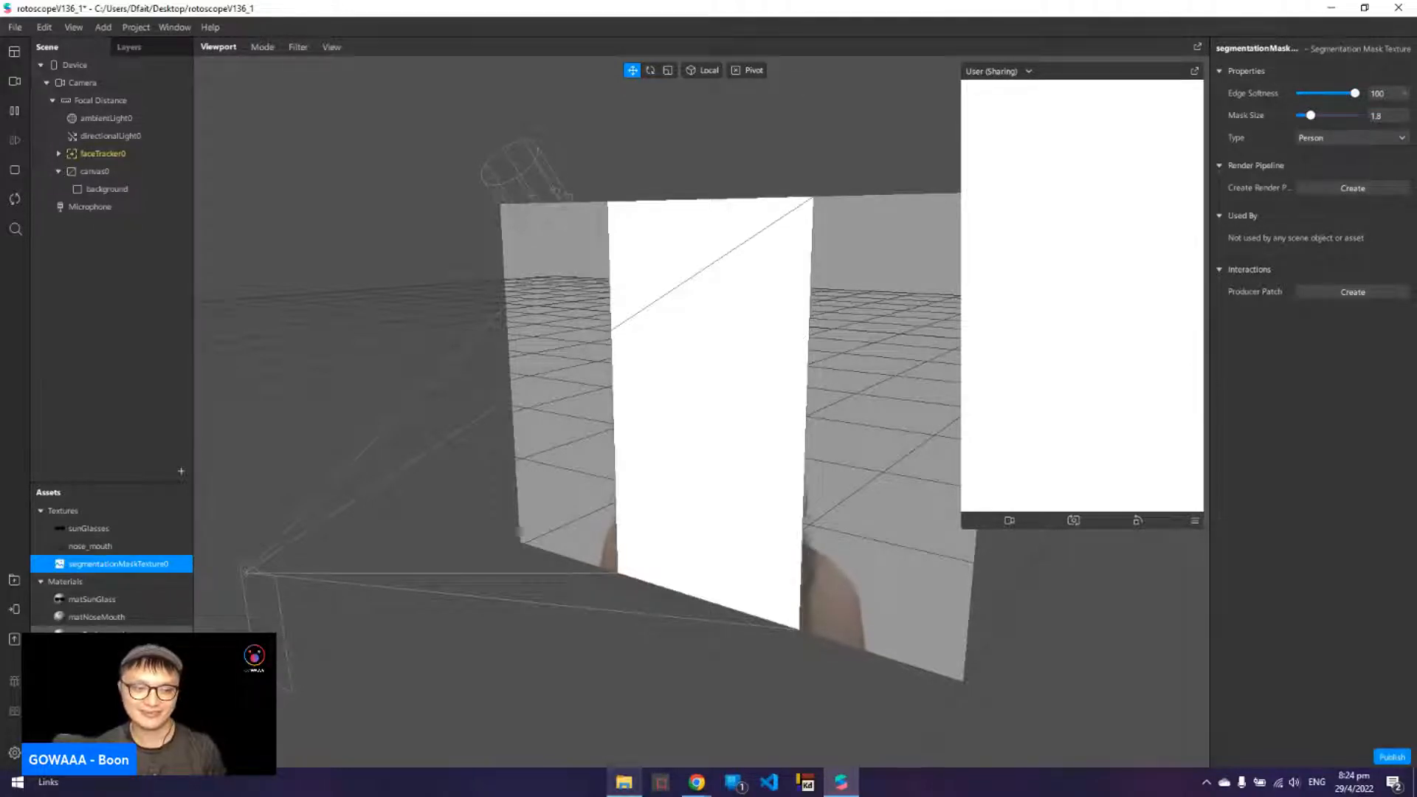
pyautogui.click(110, 635)
pyautogui.click(111, 654)
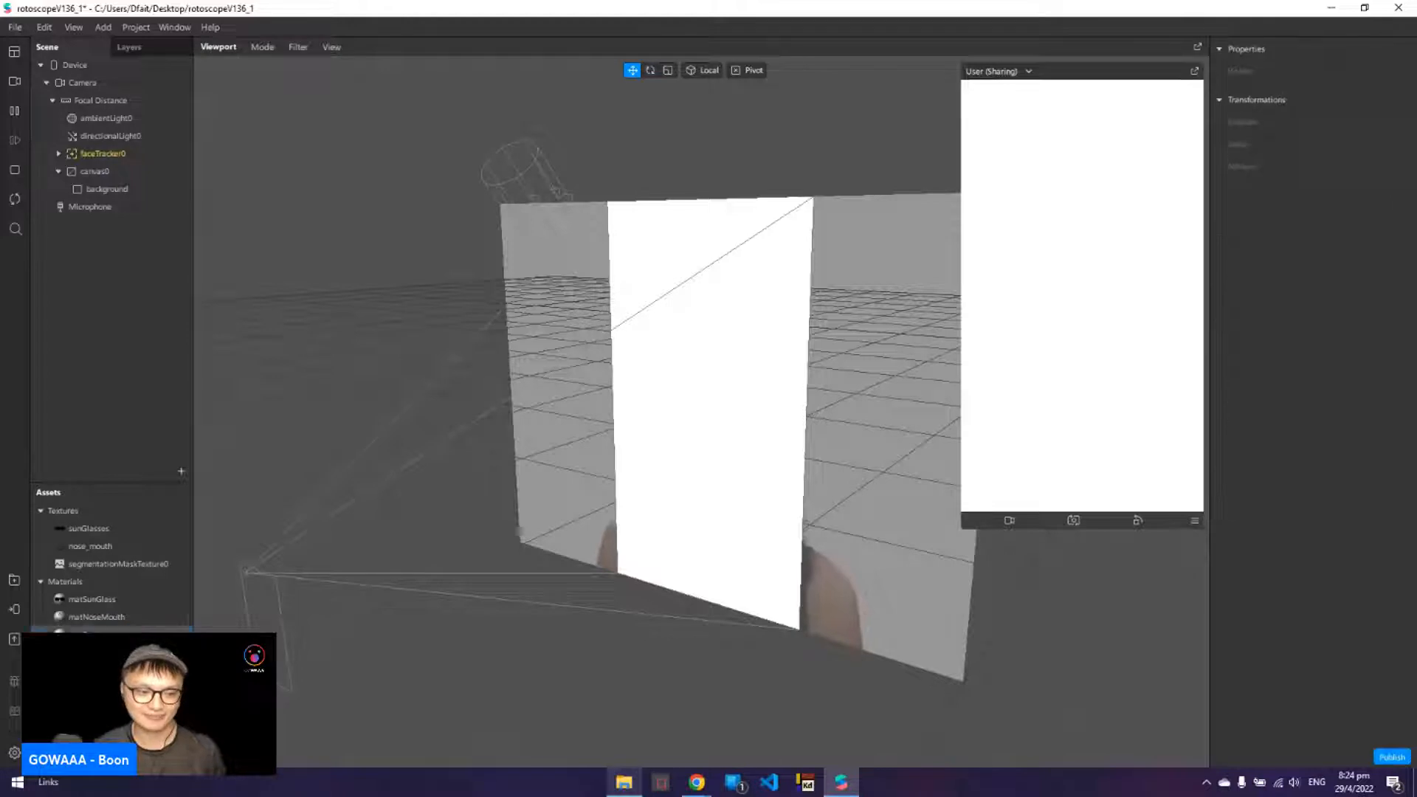
pyautogui.click(111, 635)
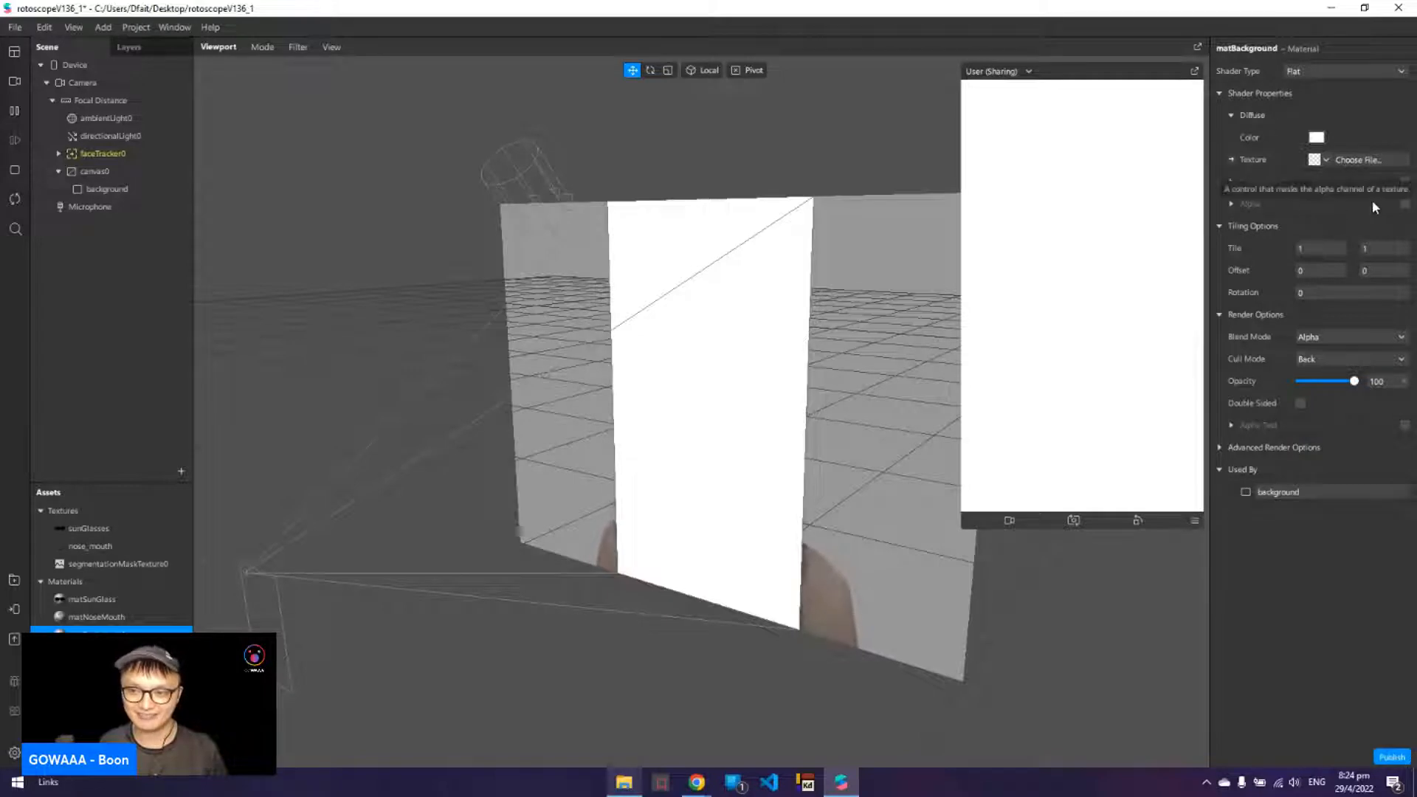
pyautogui.click(1405, 204)
pyautogui.click(1313, 248)
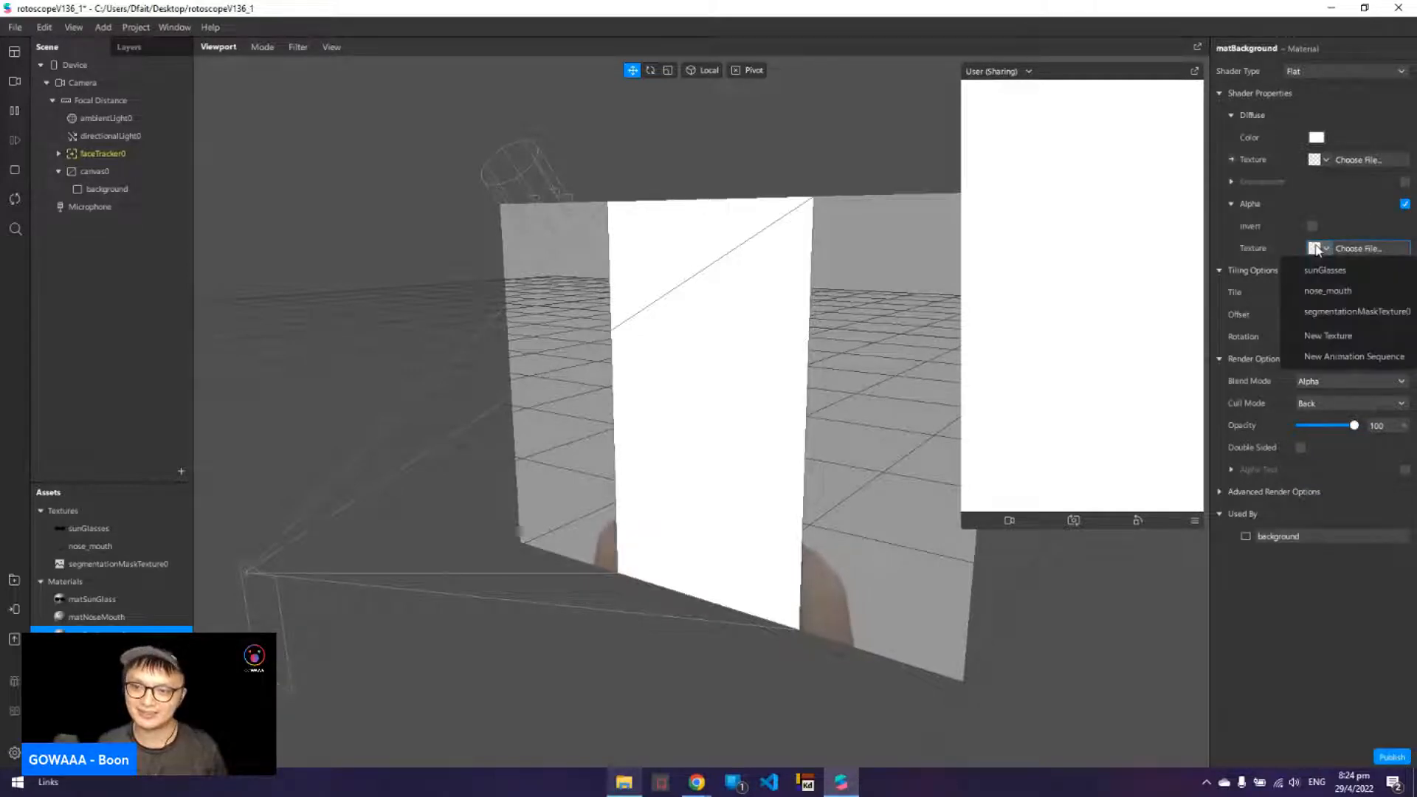
pyautogui.click(1346, 313)
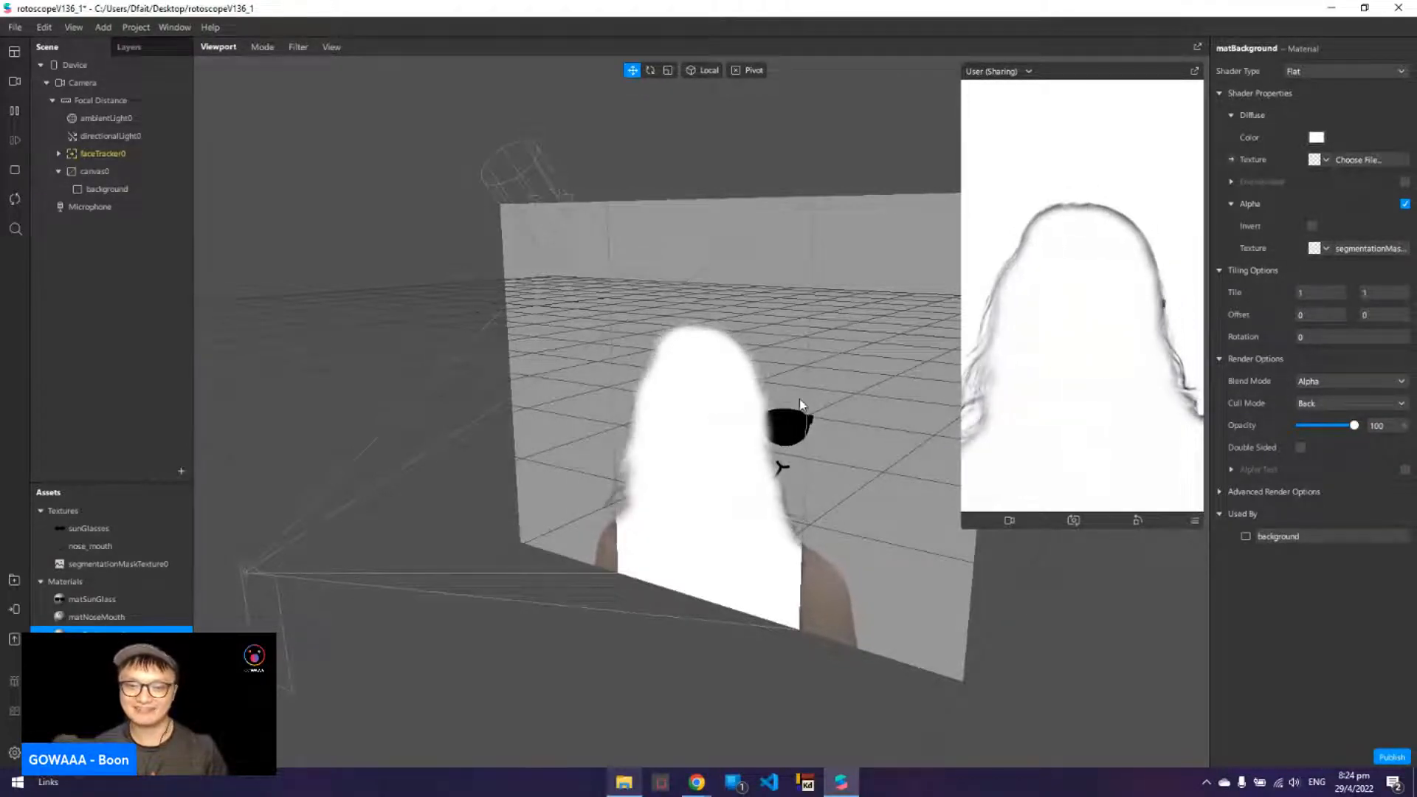
# - Switch the simulated camera feed to the clip of the woman in the orange tank top
pyautogui.moveTo(803, 404); pyautogui.dragTo(752, 417, button='right')
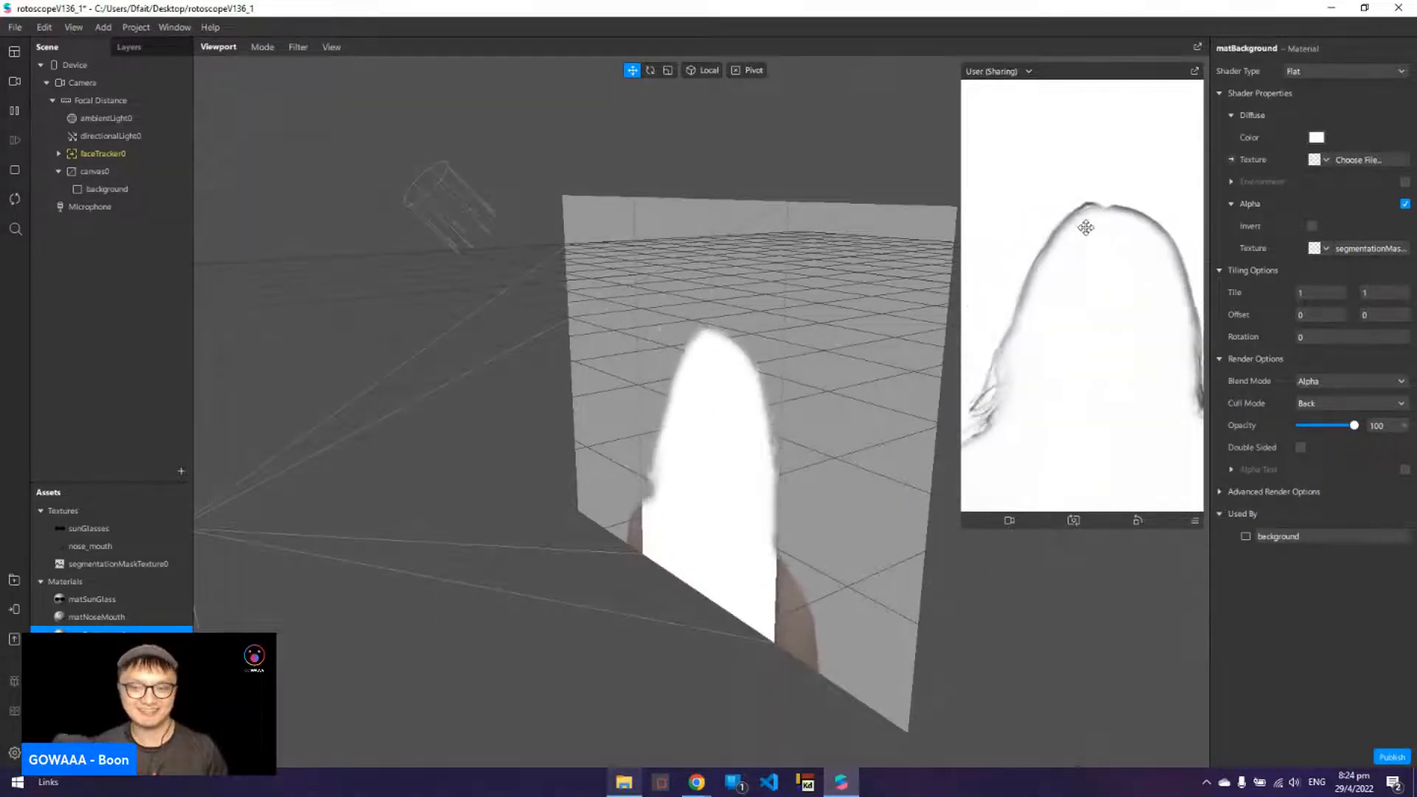
pyautogui.click(12, 83)
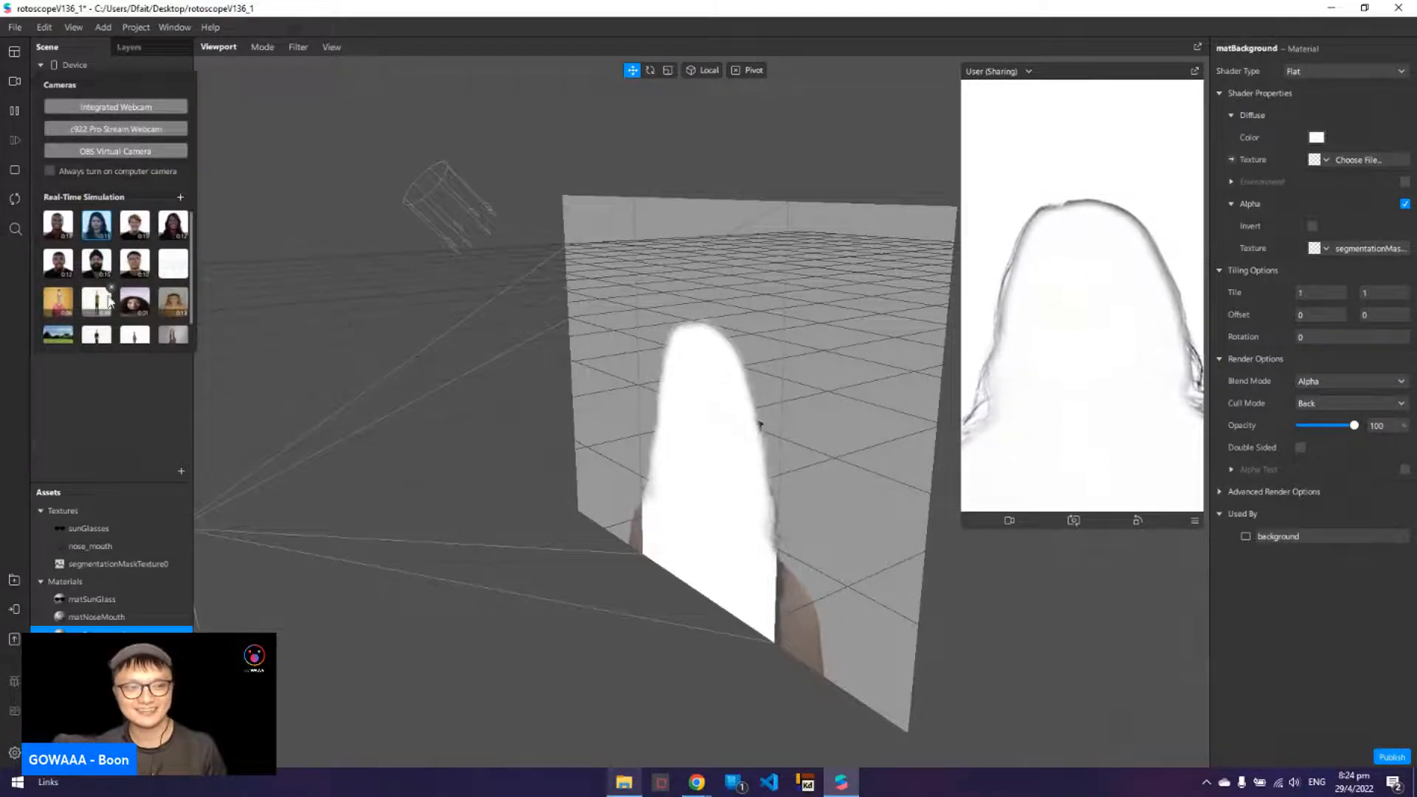
pyautogui.click(175, 314)
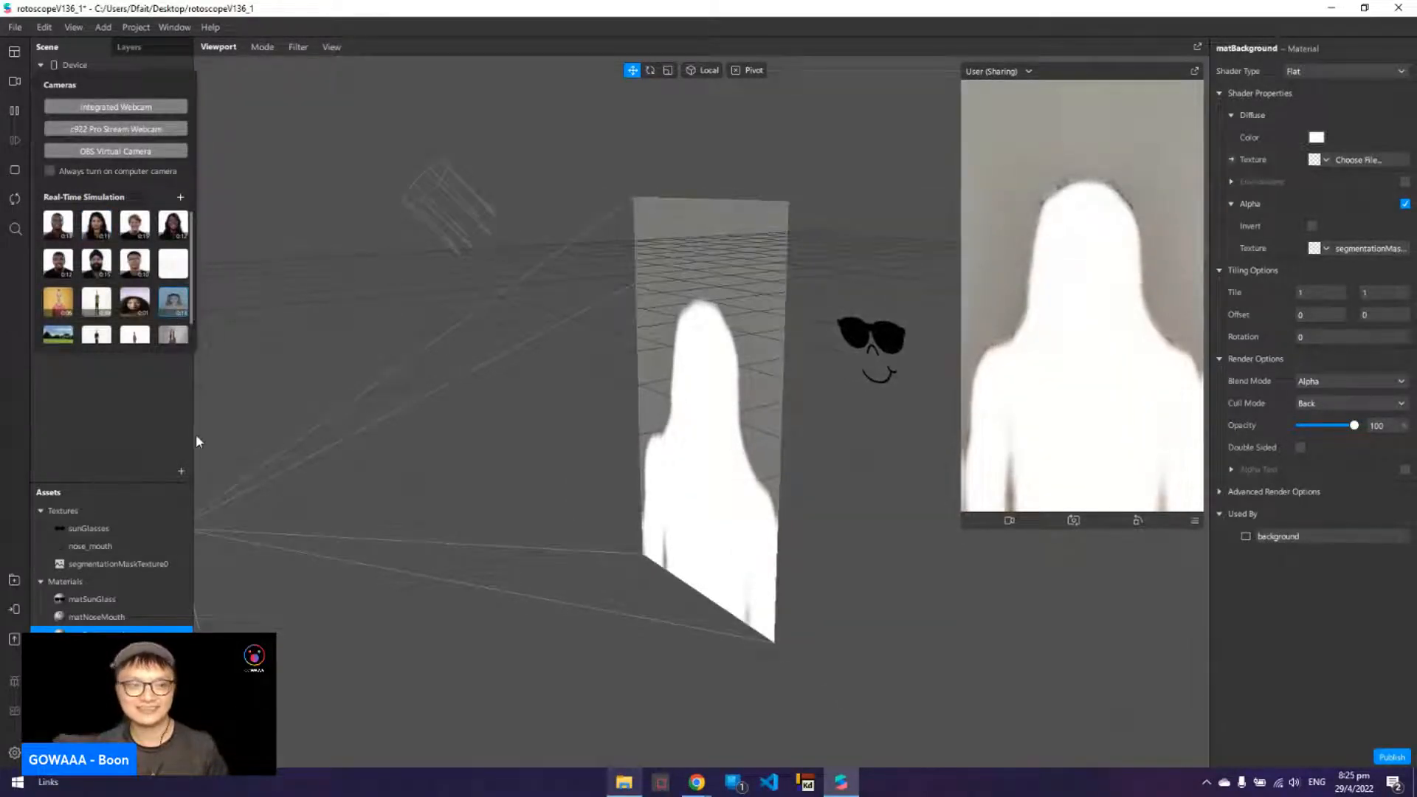
pyautogui.click(137, 395)
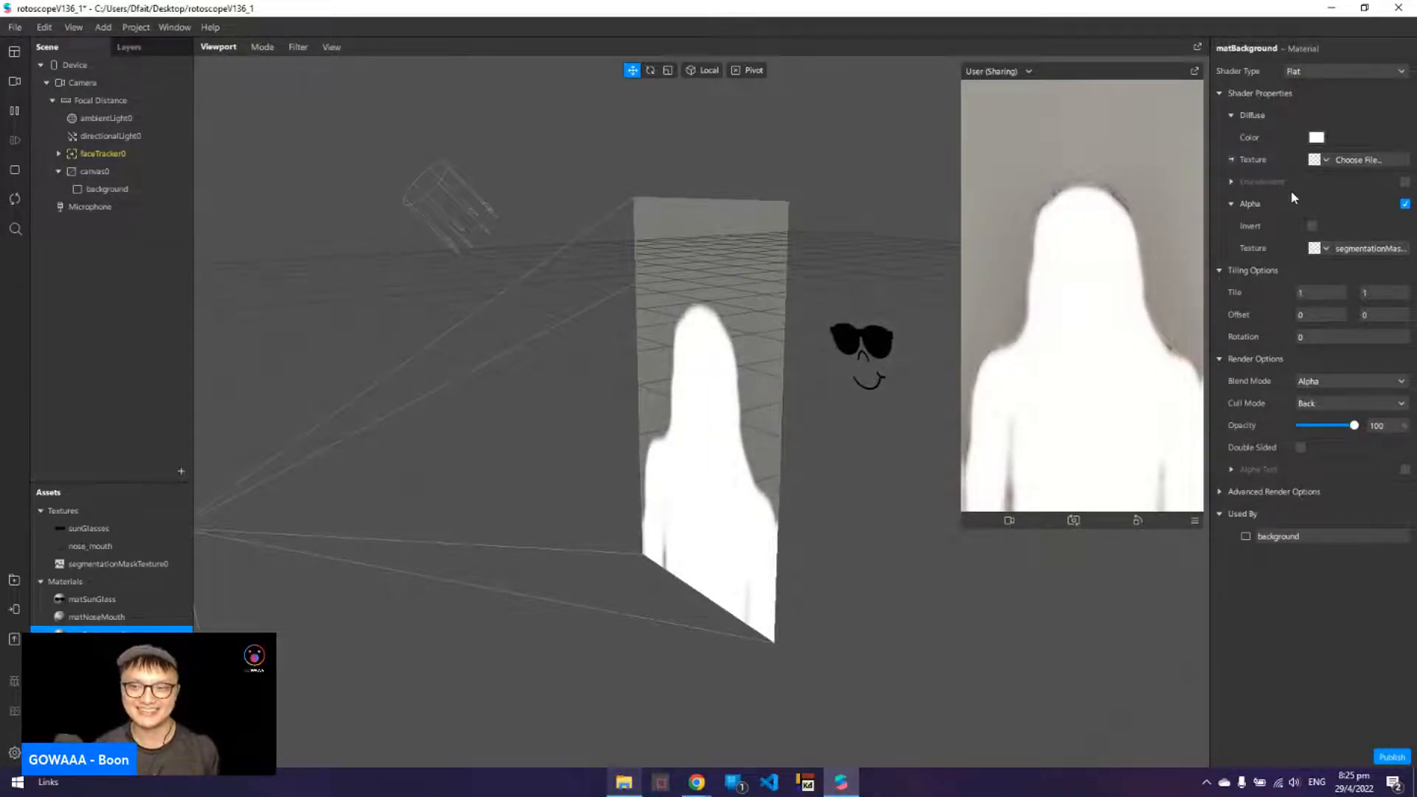
# - Invert matBackground's alpha and switch the simulated camera feed back to the woman with long black hair and earrings
pyautogui.click(1313, 226)
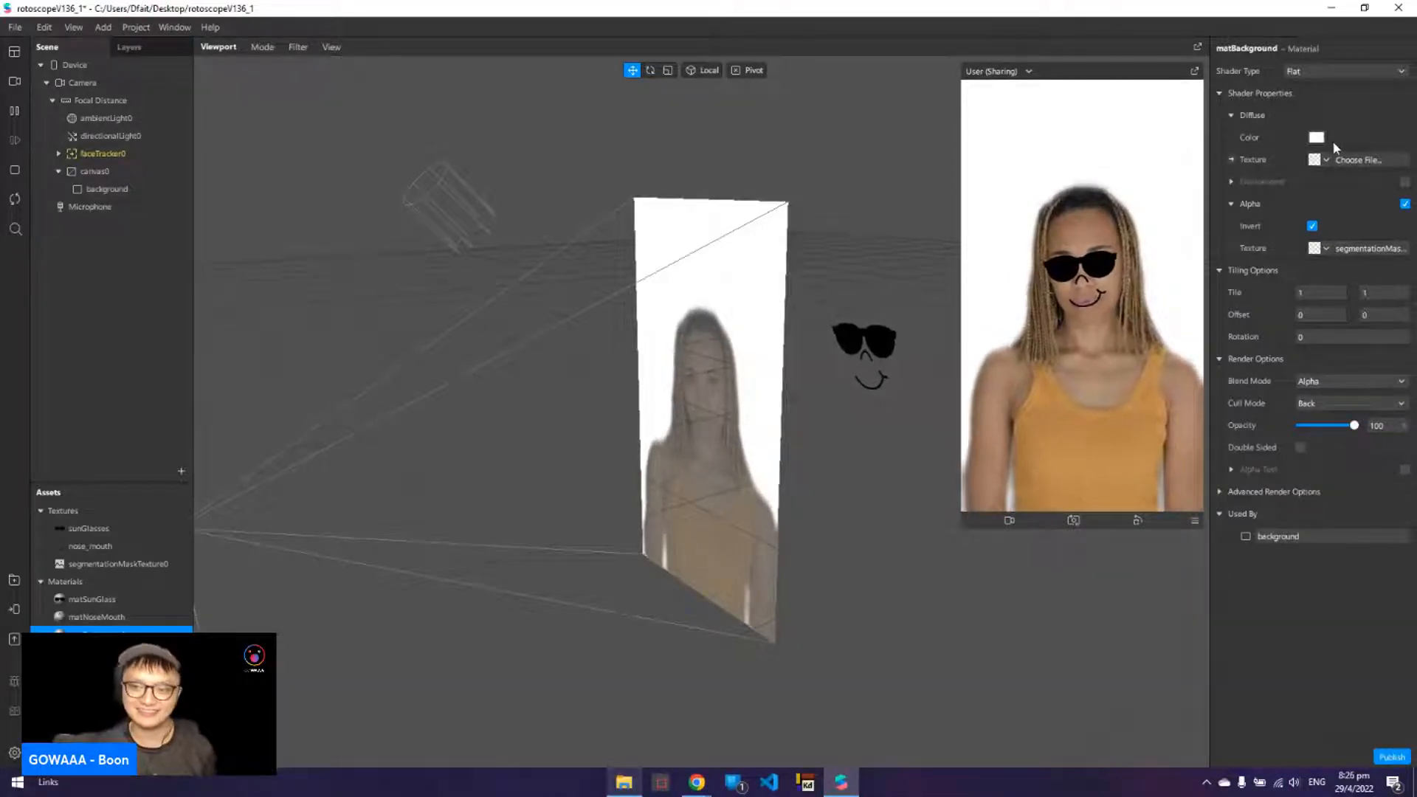
pyautogui.click(20, 84)
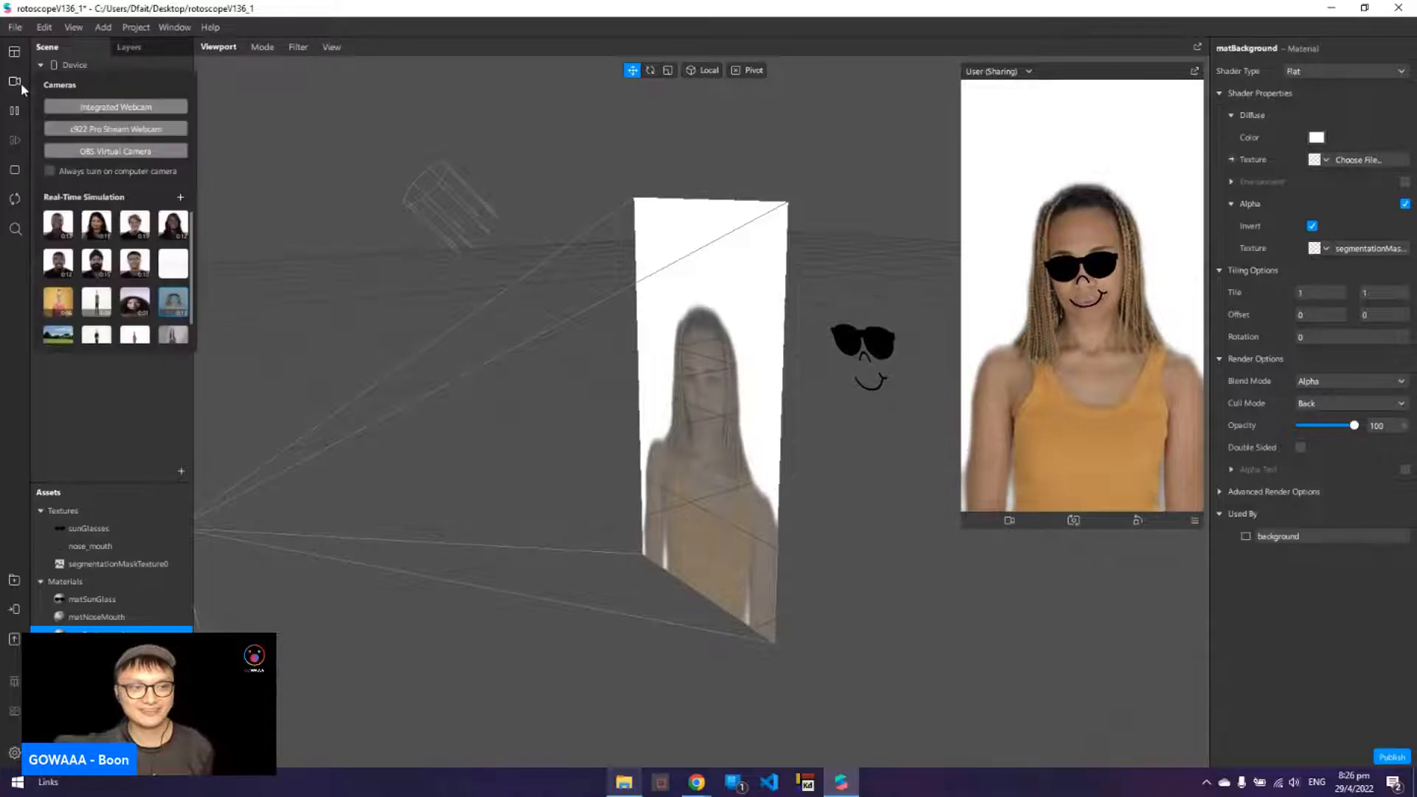
pyautogui.click(95, 226)
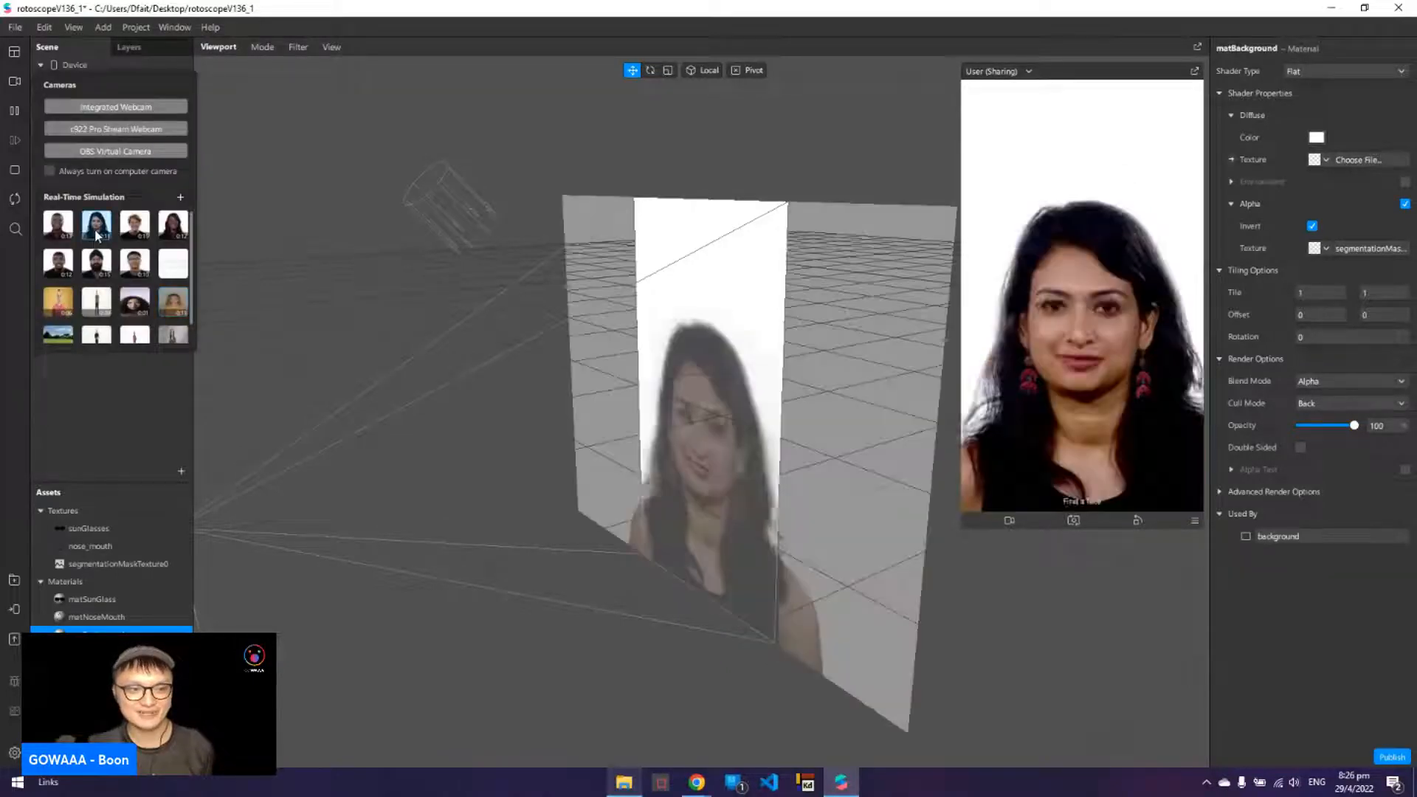
pyautogui.click(146, 425)
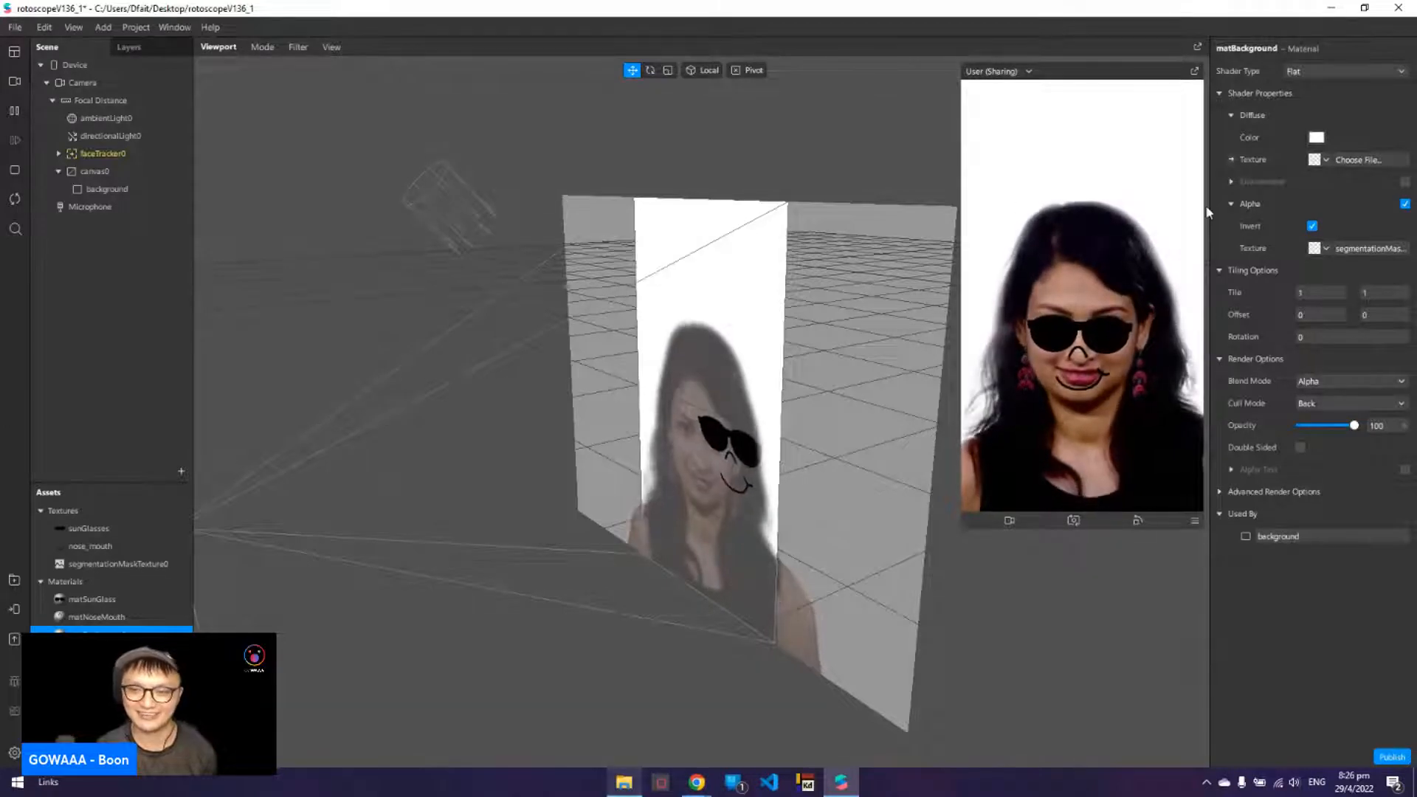
# - Set the matBackground material's diffuse colour to bright green, #29ff30
pyautogui.click(1316, 139)
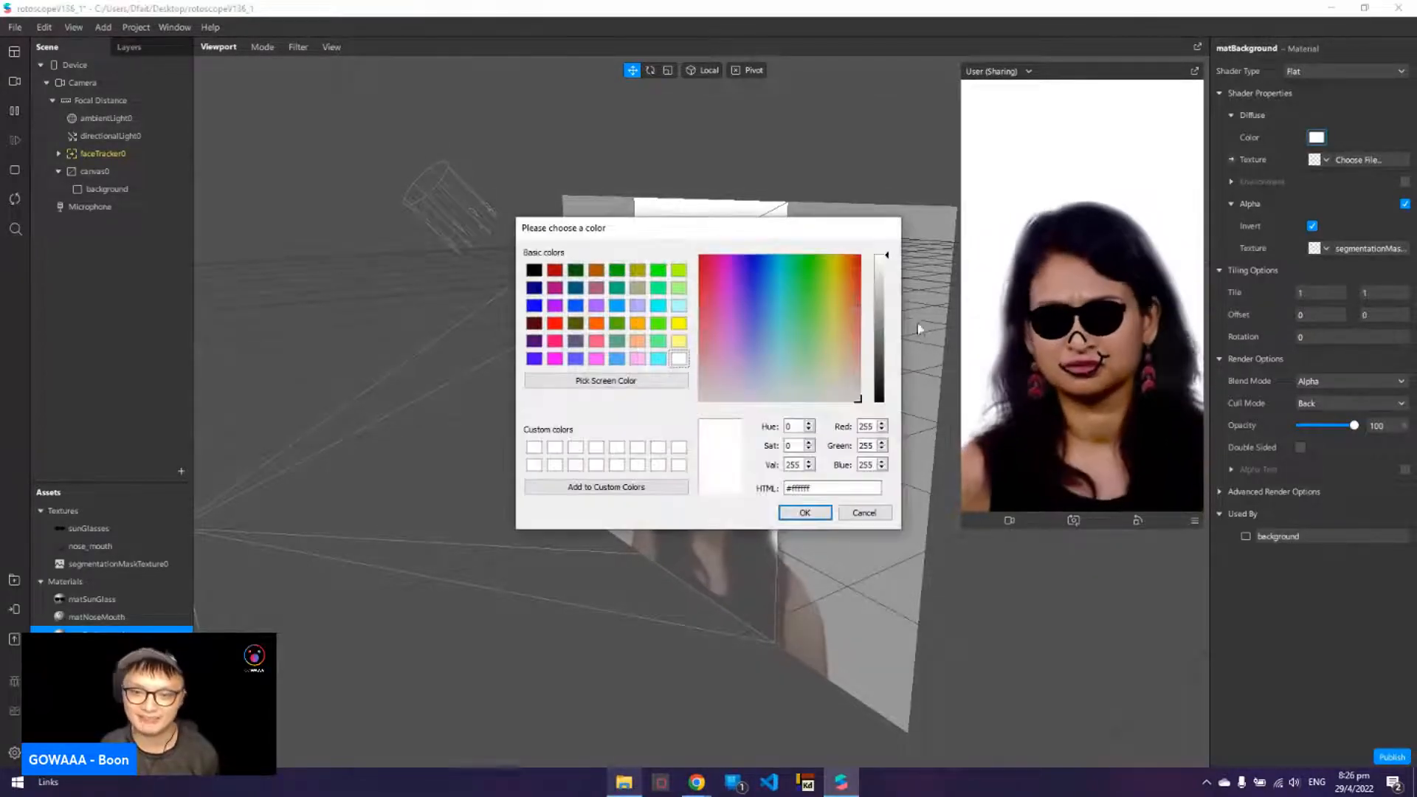
pyautogui.click(864, 513)
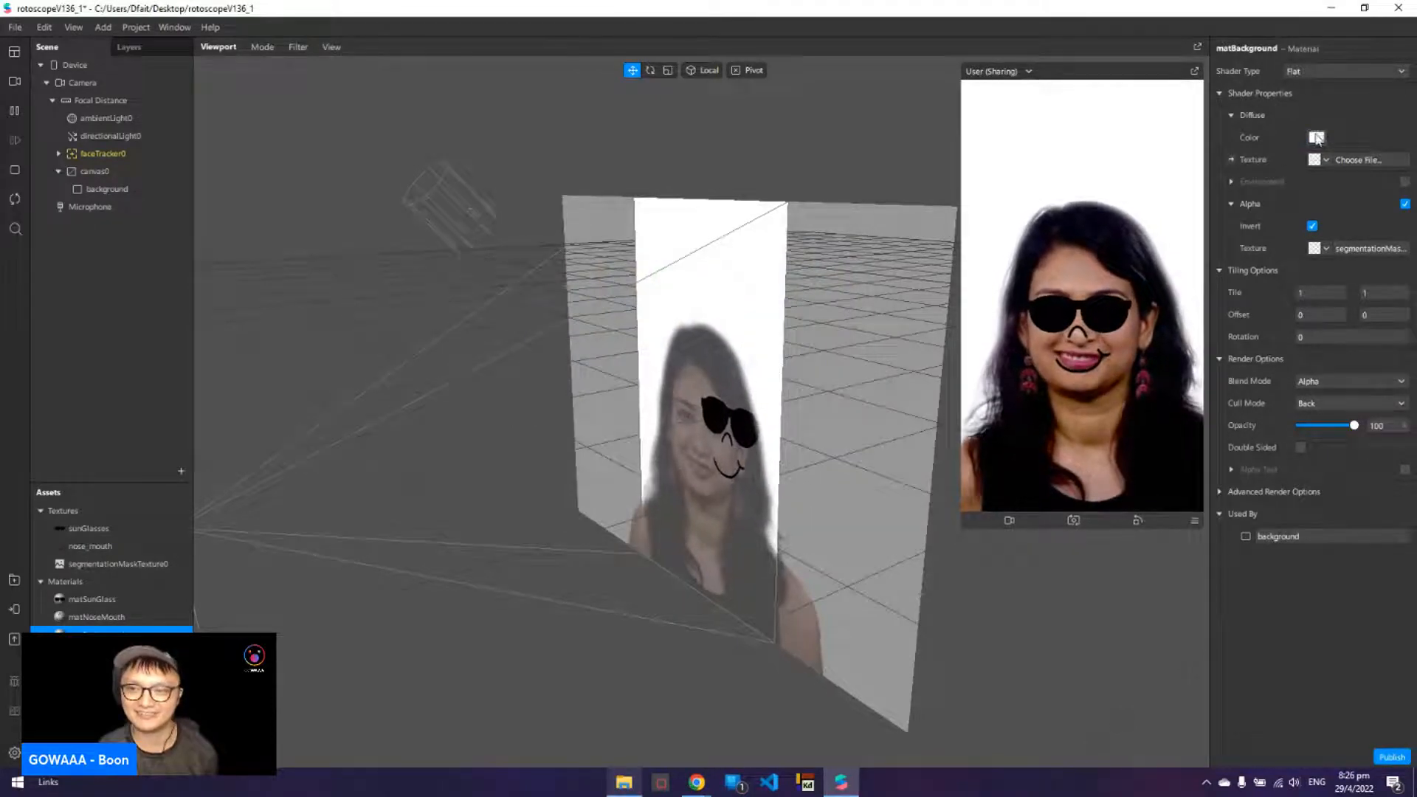
pyautogui.click(1316, 139)
pyautogui.click(806, 279)
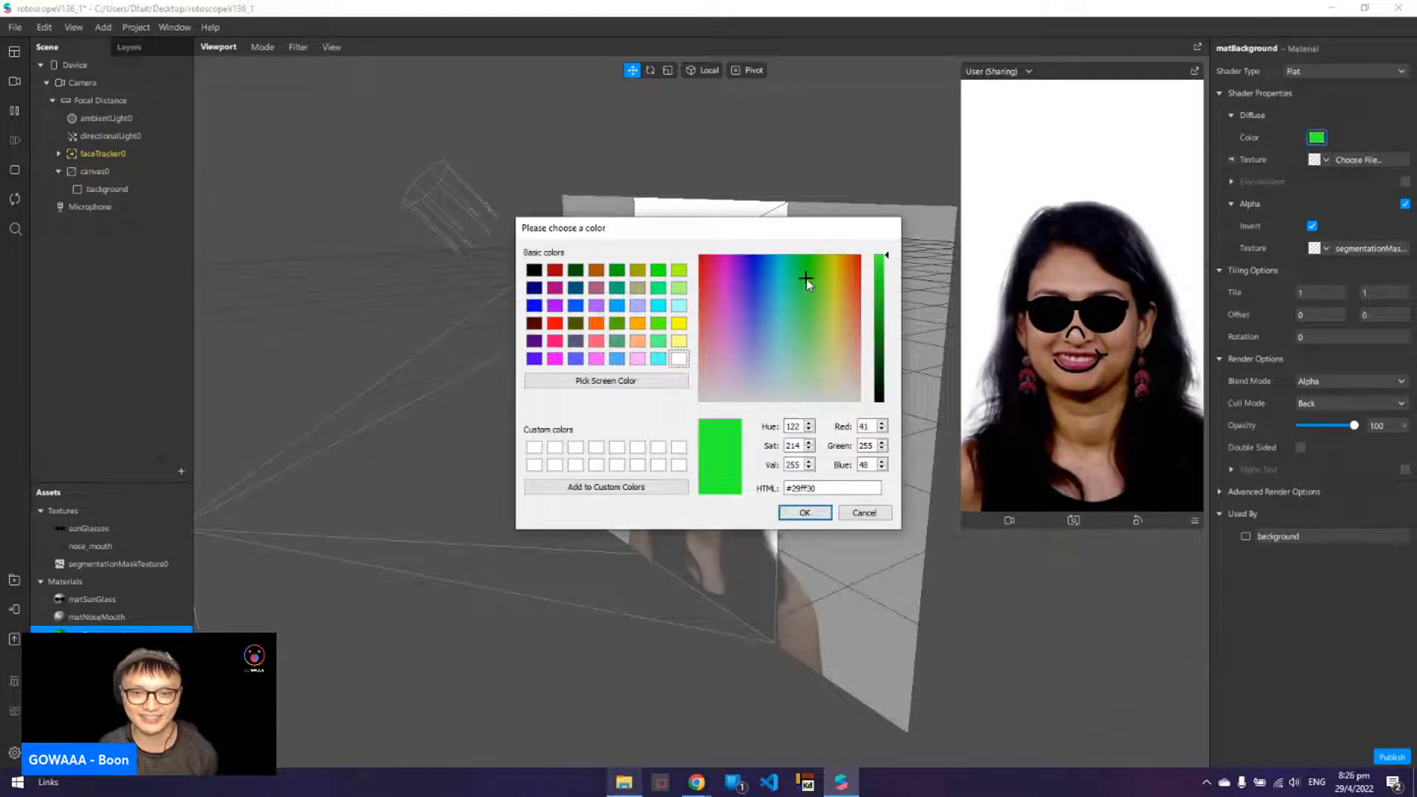
pyautogui.click(804, 513)
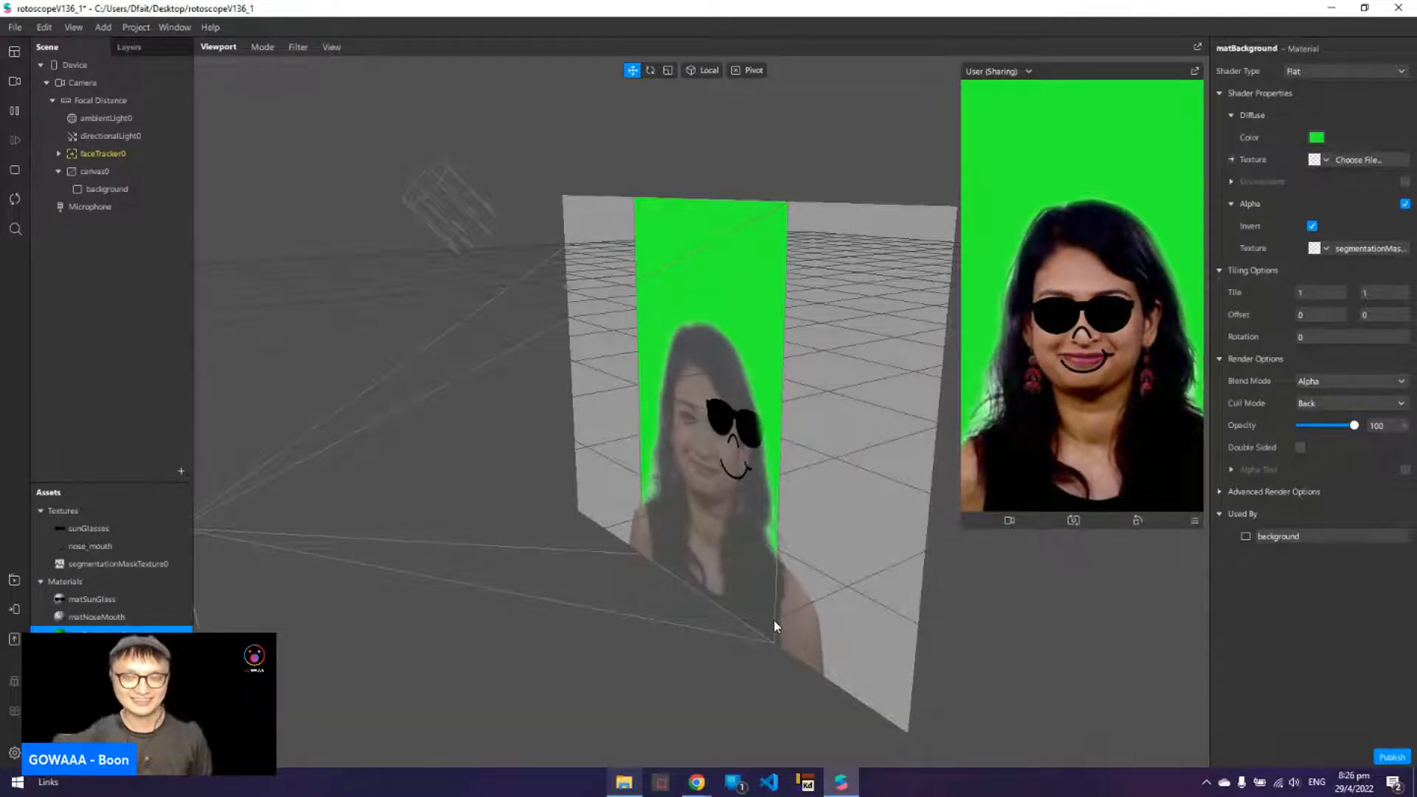
# - Open the cartoon portrait screenshot from the 2022-04 folder as a floating reference image and place it over the viewport
pyautogui.click(1208, 784)
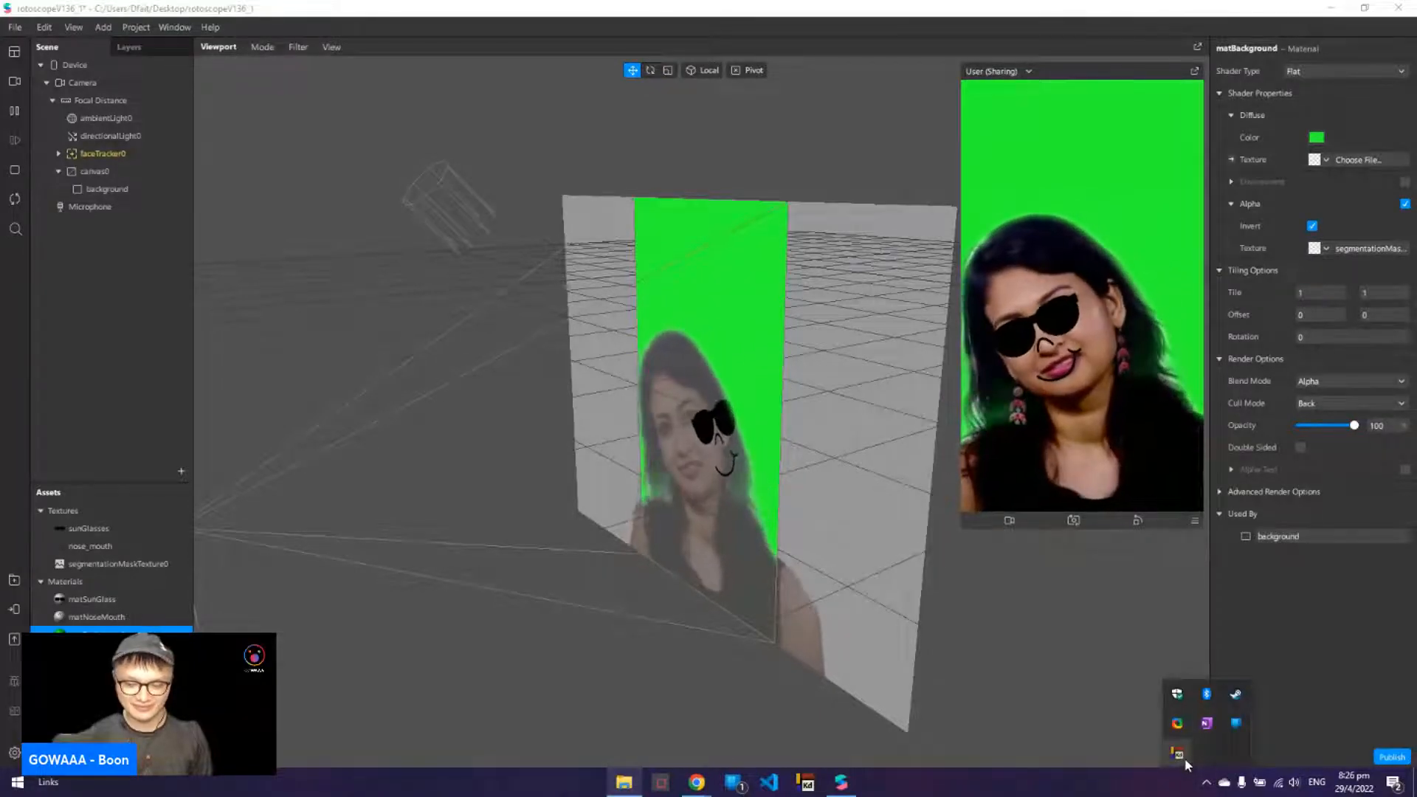
pyautogui.rightClick(1186, 763)
pyautogui.click(1244, 550)
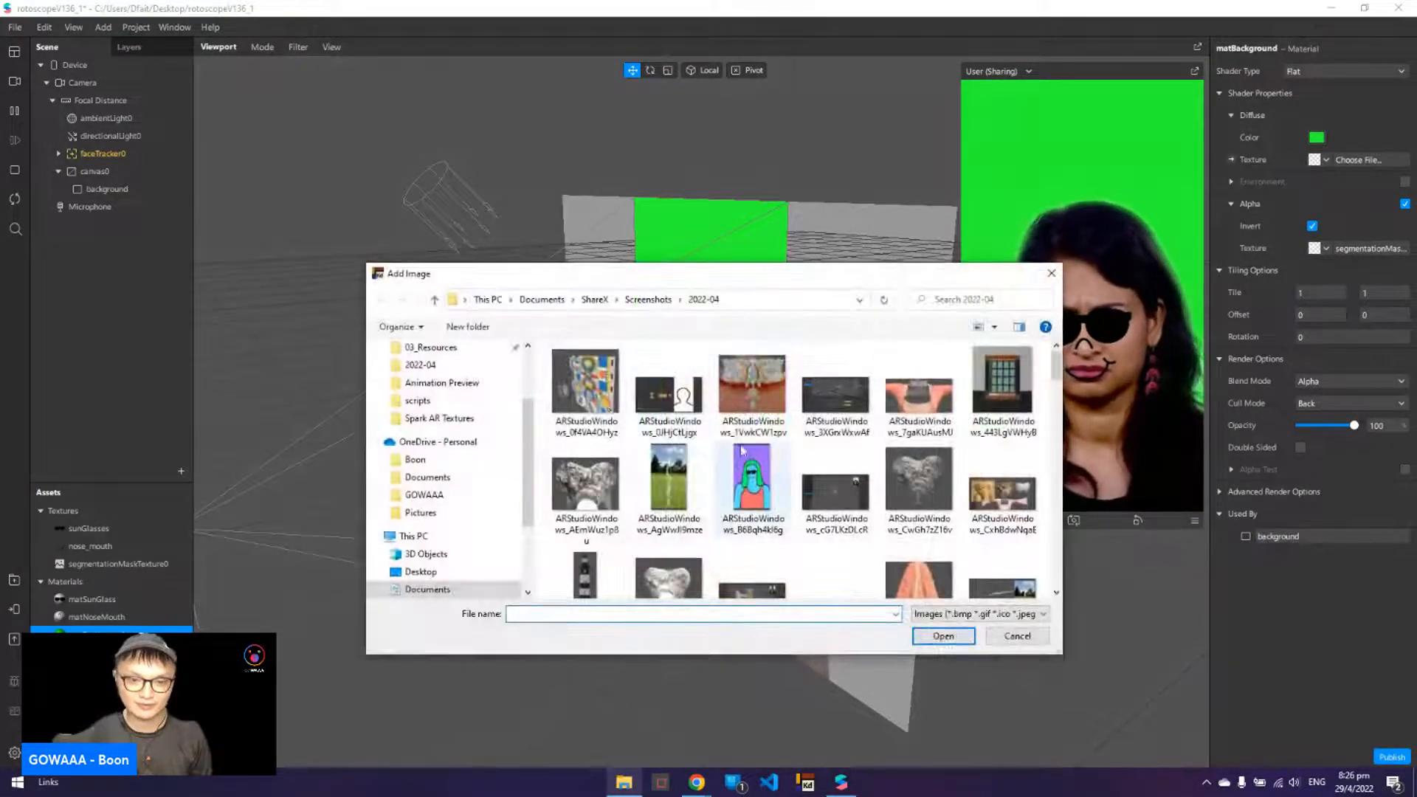
pyautogui.doubleClick(742, 450)
pyautogui.moveTo(444, 20); pyautogui.dragTo(406, 165)
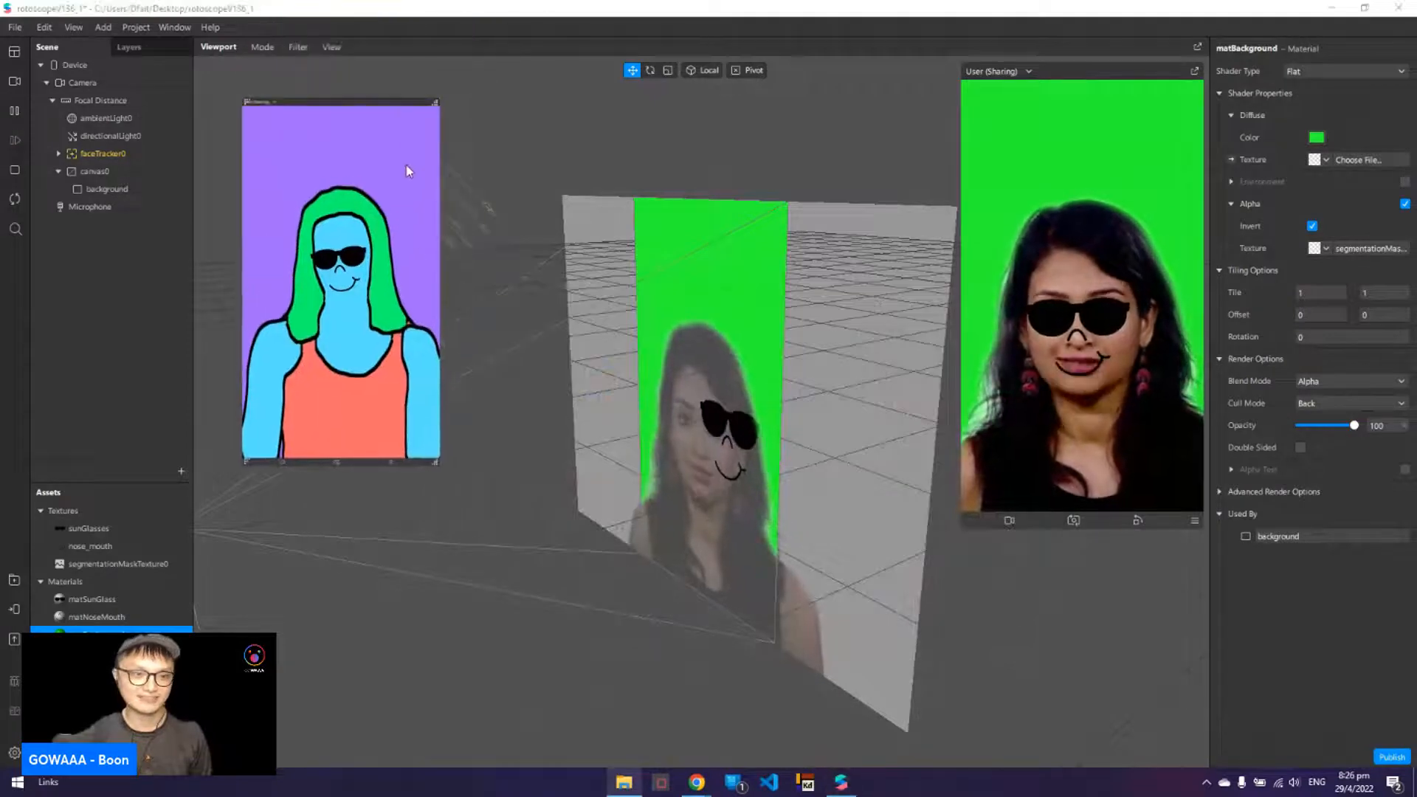
# - Cancel saving the reference preset and close the floating cartoon reference image
pyautogui.hotkey('ctrl', 's')
pyautogui.click(1048, 274)
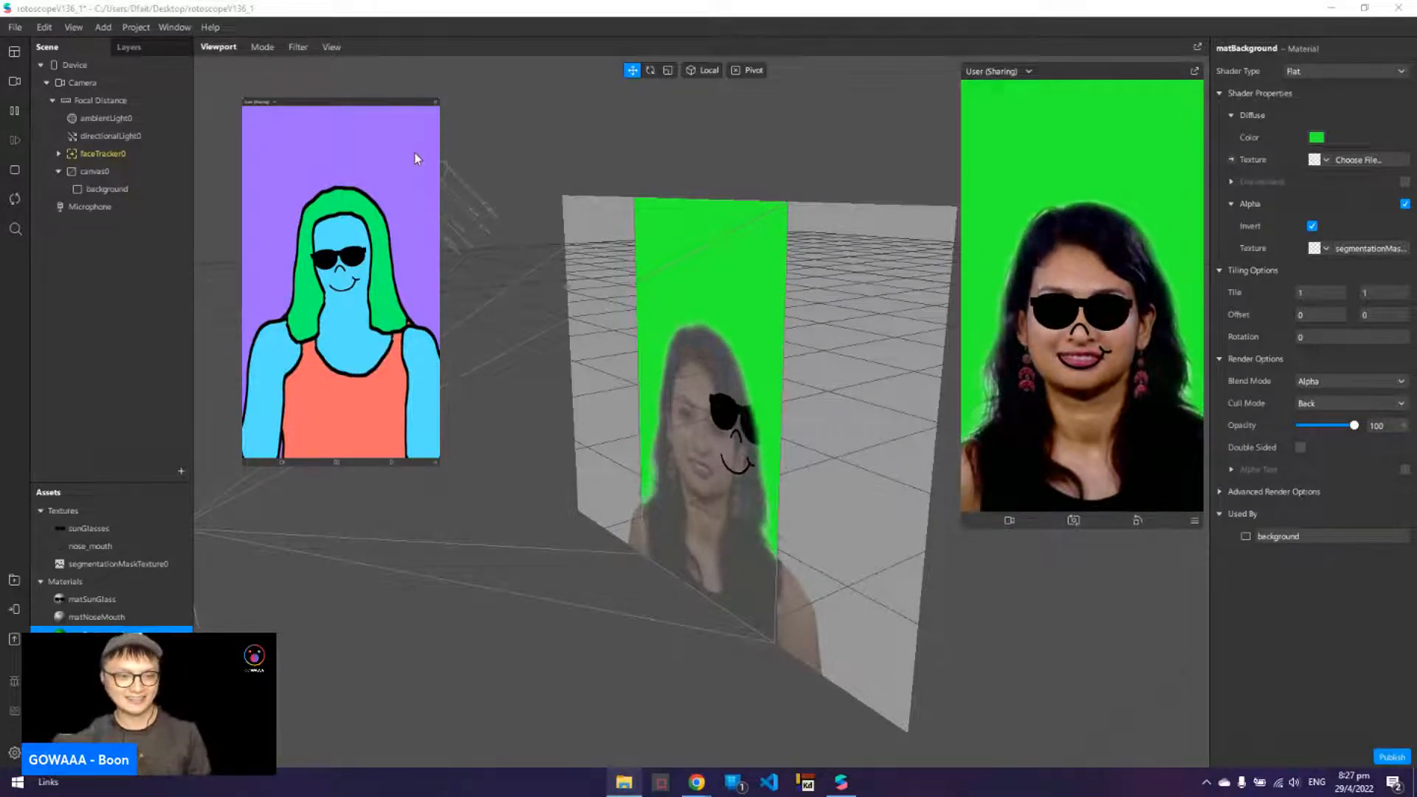
pyautogui.hotkey('ctrl', 's')
pyautogui.press('Escape')
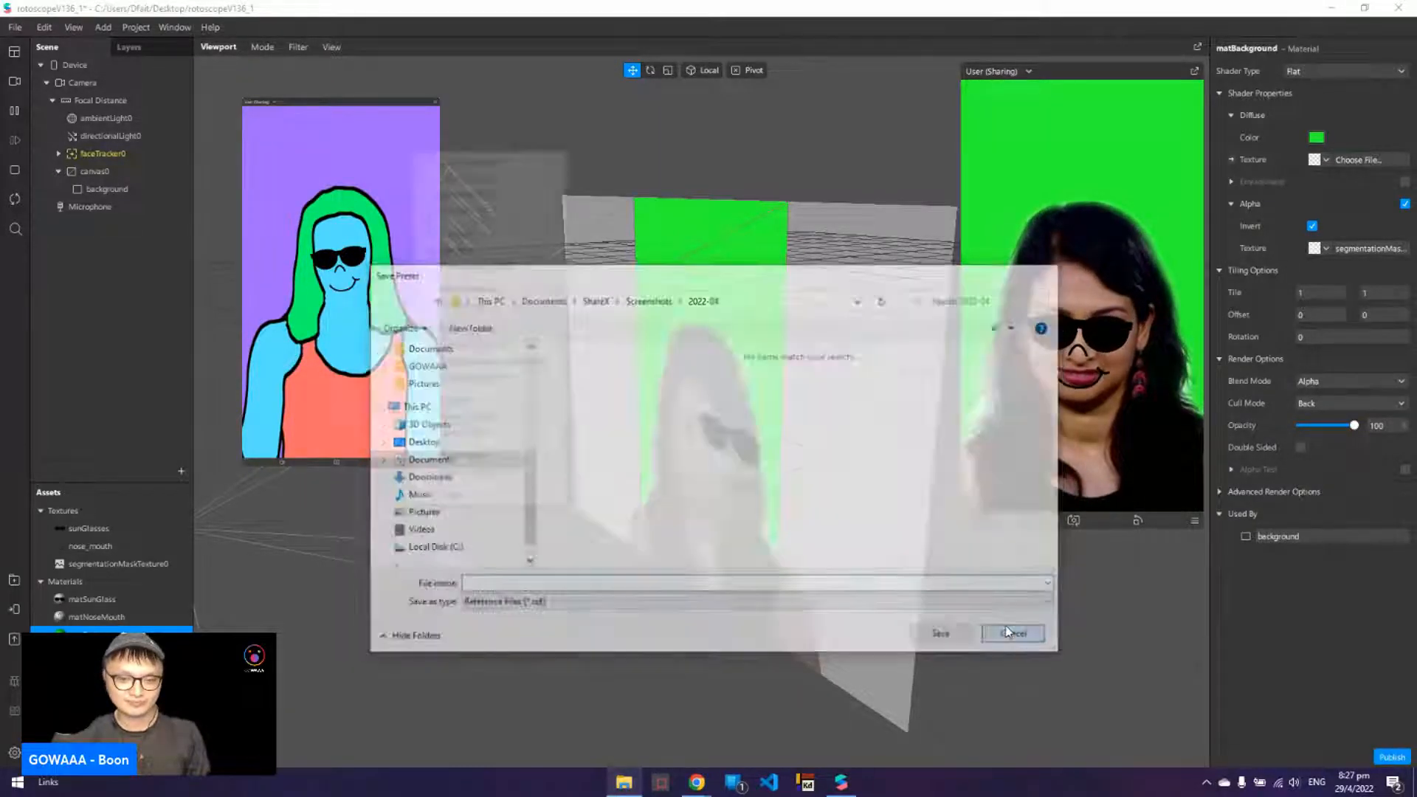
pyautogui.rightClick(415, 152)
pyautogui.click(528, 497)
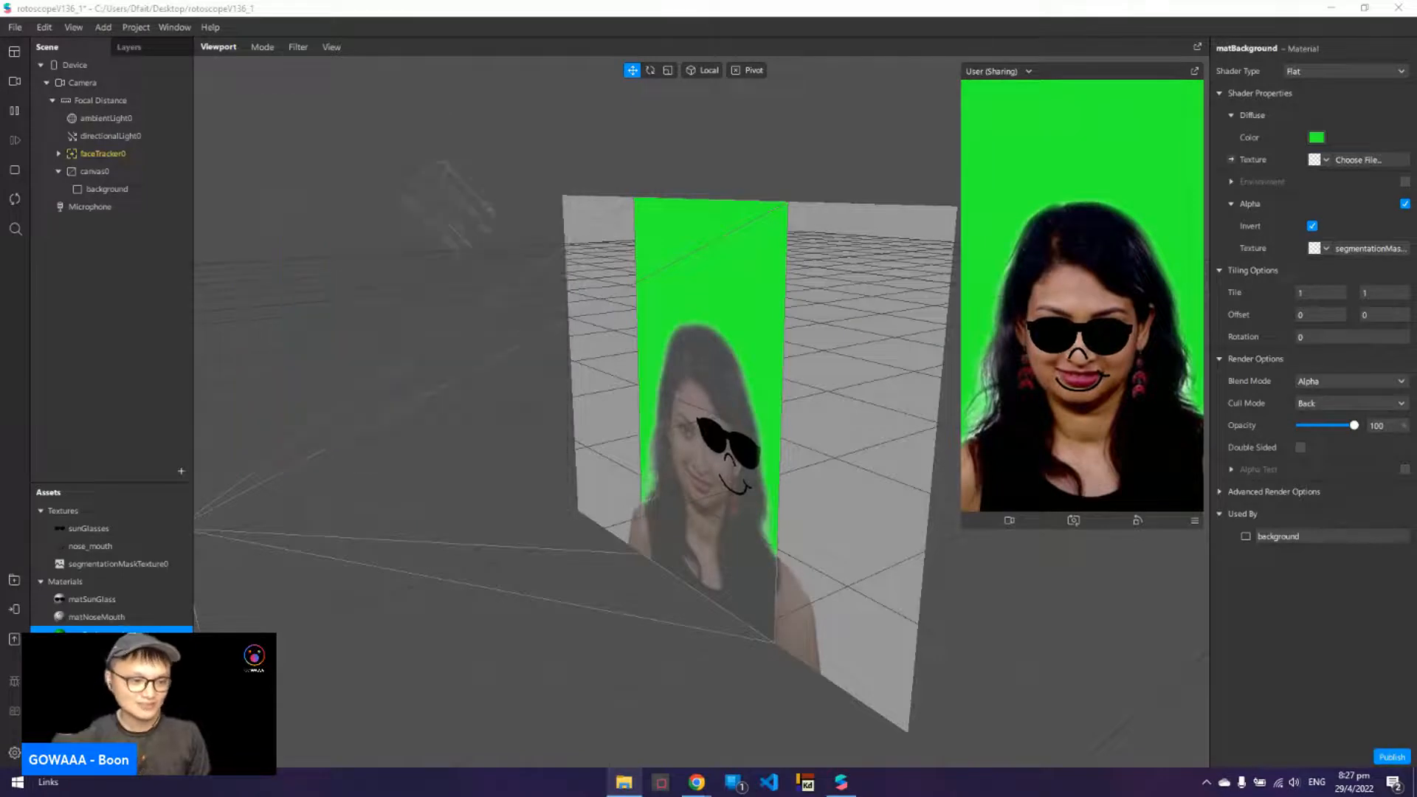
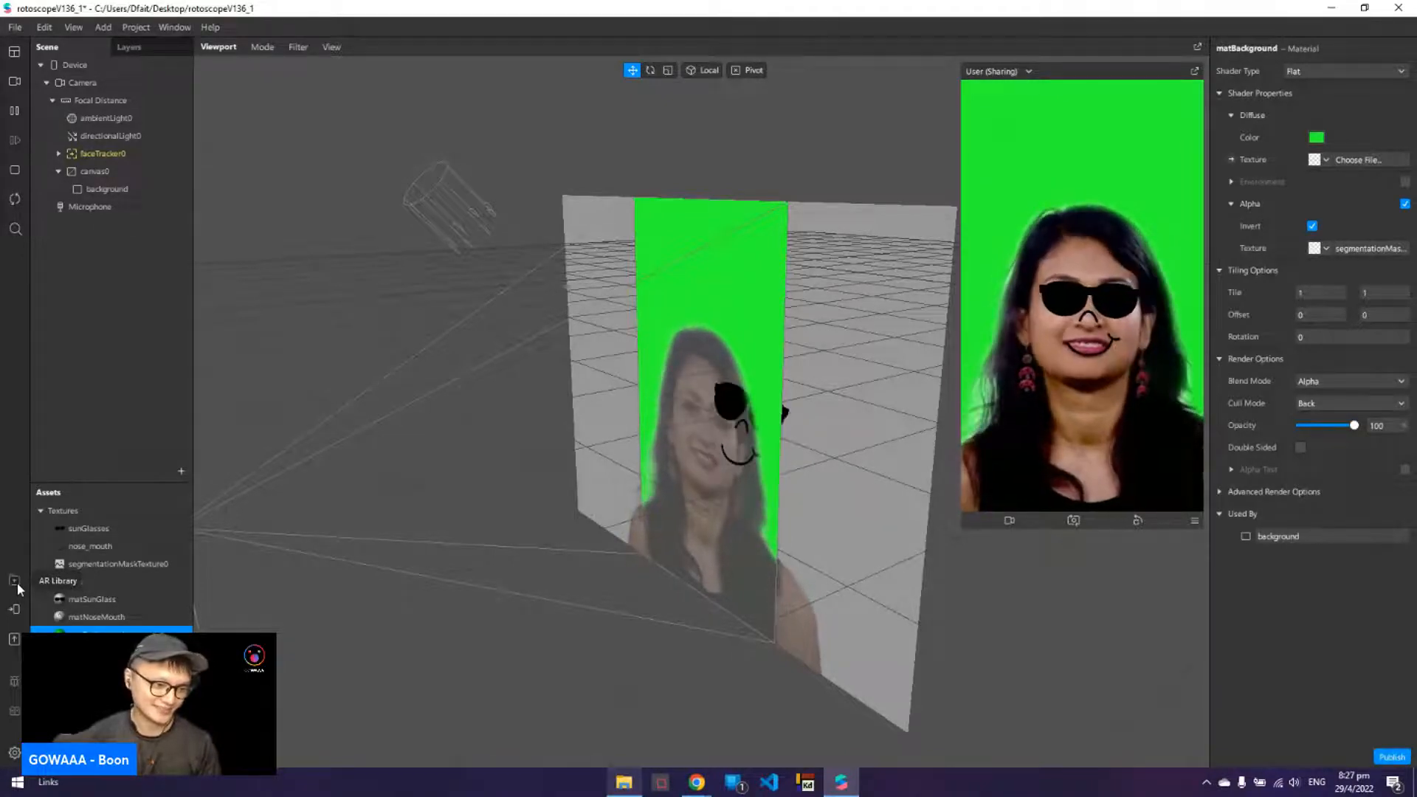
# - Open the AR Library and shrink its window so it floats over the project
pyautogui.click(14, 581)
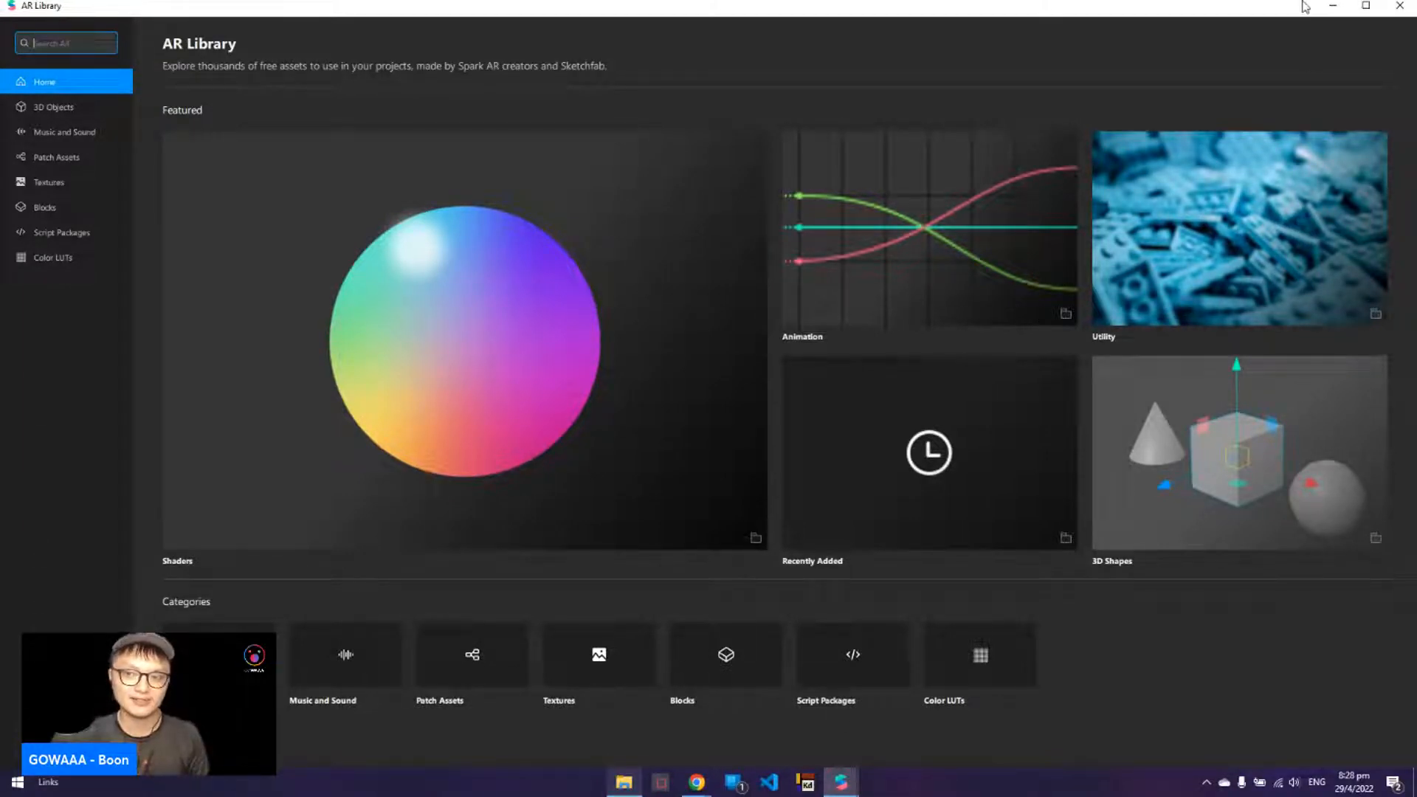
pyautogui.click(1366, 6)
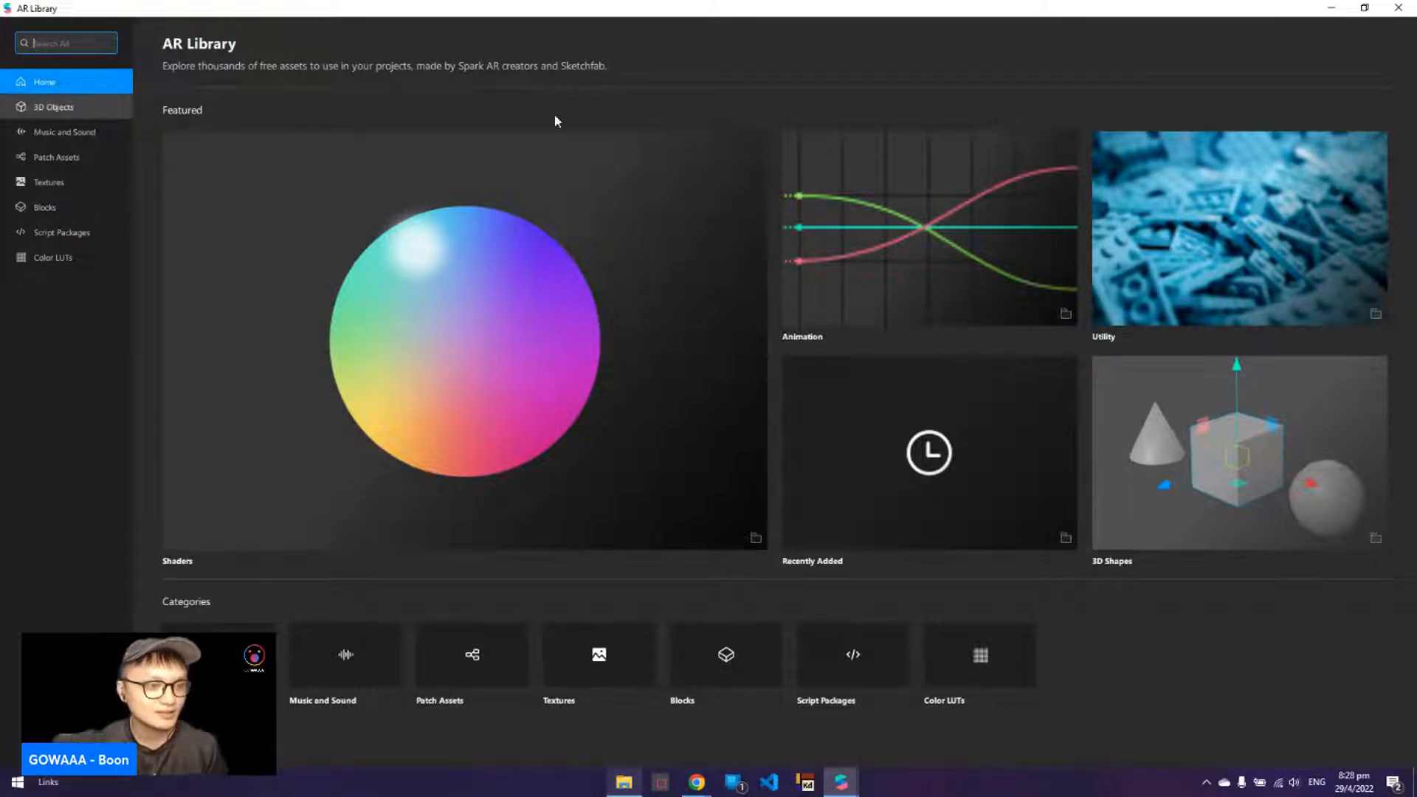
pyautogui.click(1365, 12)
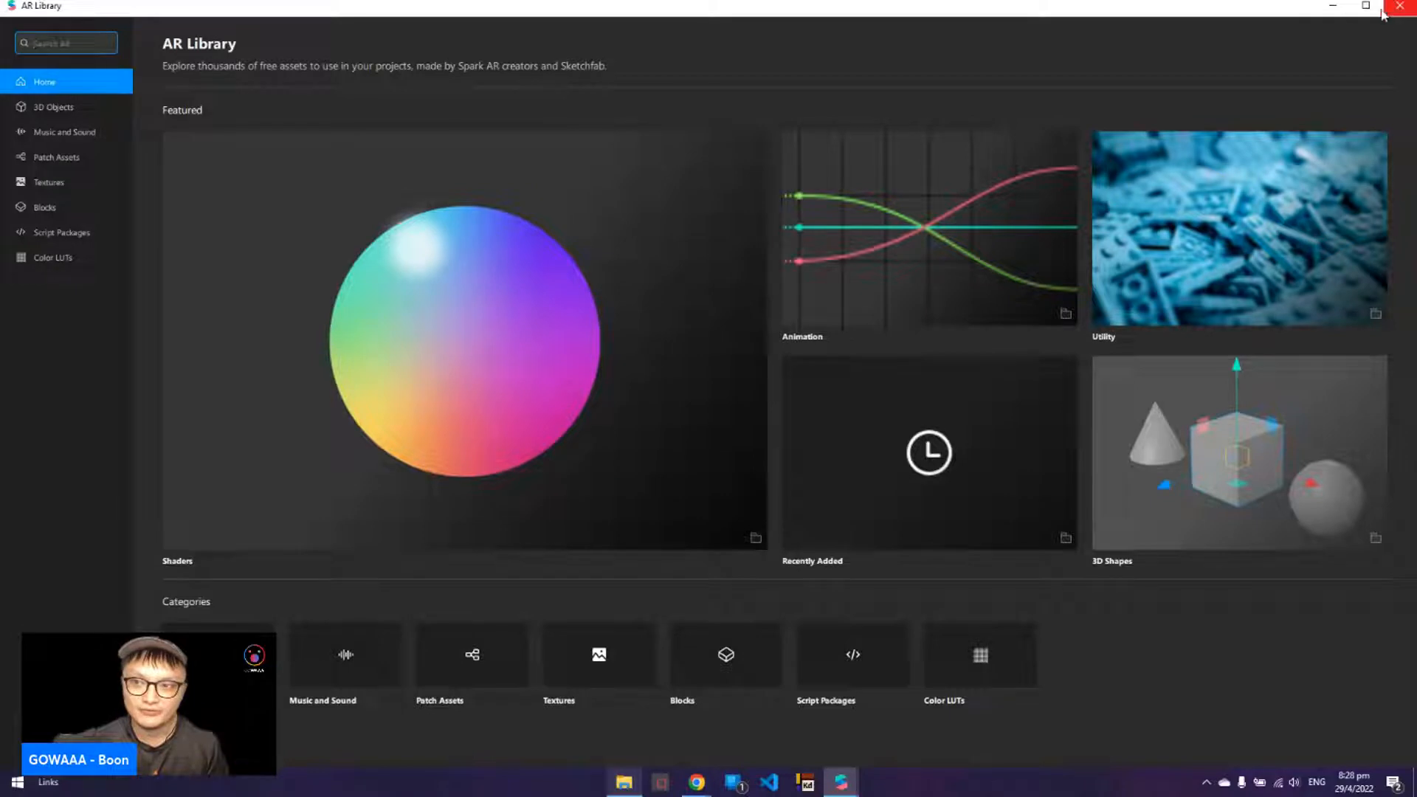
pyautogui.click(1366, 6)
pyautogui.moveTo(1247, 11); pyautogui.dragTo(1189, 69)
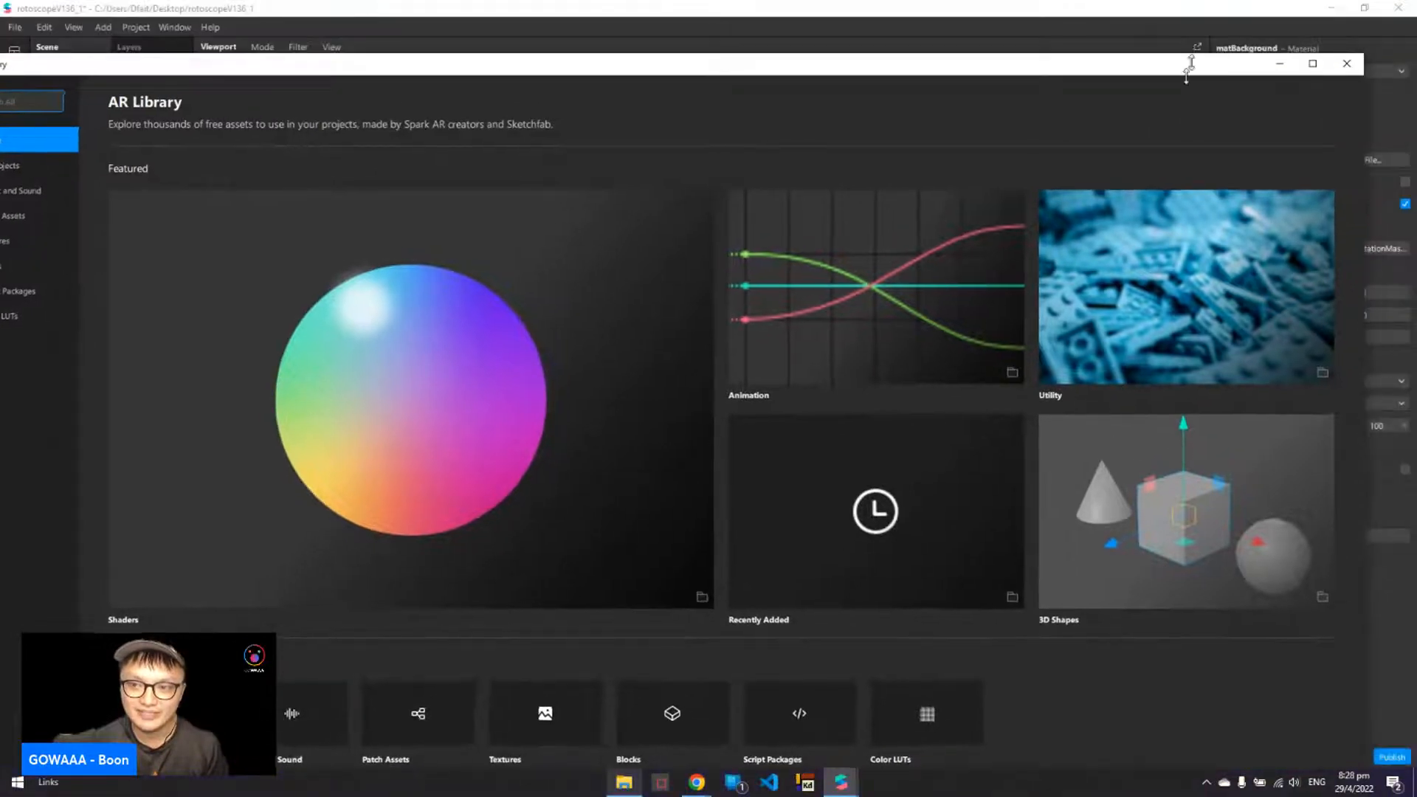
pyautogui.moveTo(953, 65); pyautogui.dragTo(989, 148)
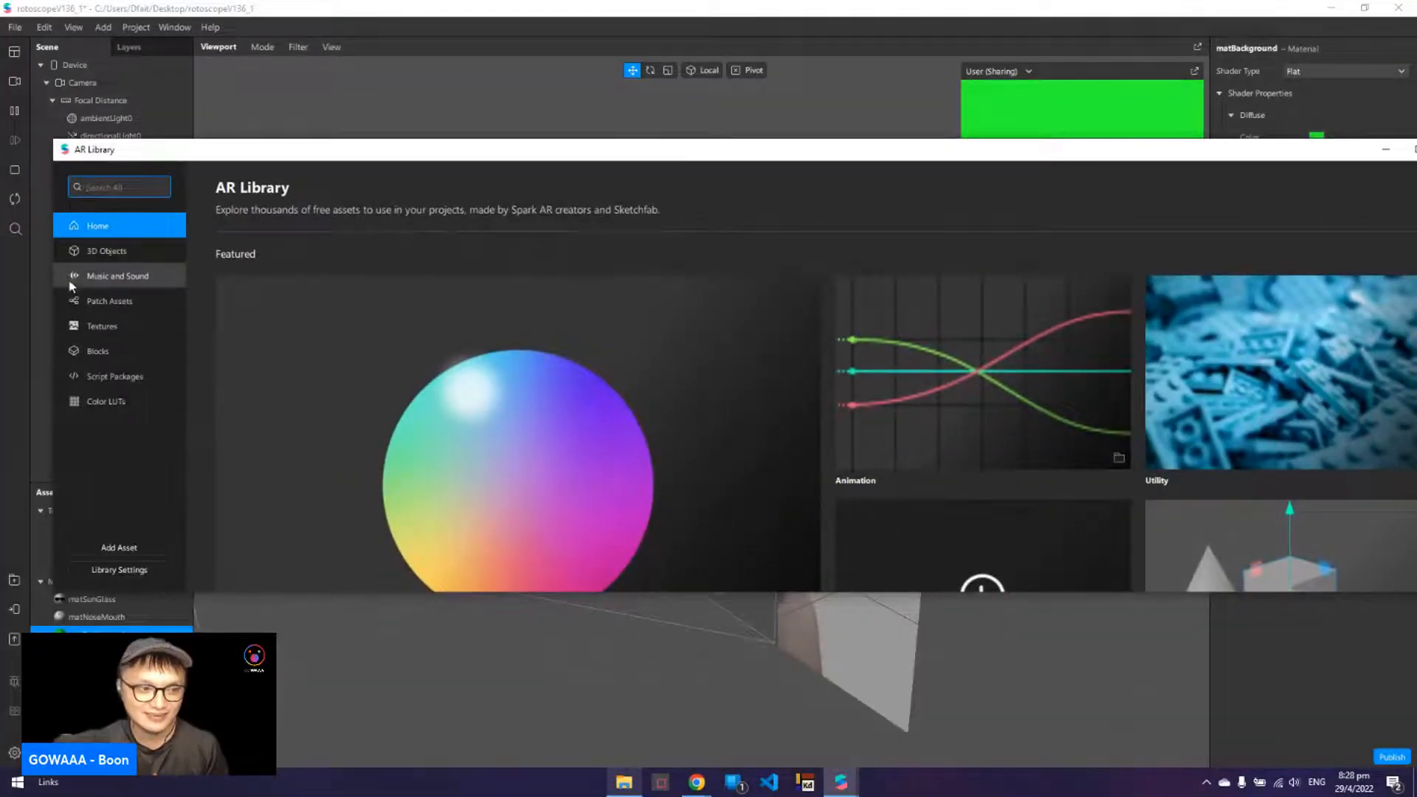
pyautogui.moveTo(51, 257); pyautogui.dragTo(494, 257)
pyautogui.moveTo(1067, 153); pyautogui.dragTo(832, 142)
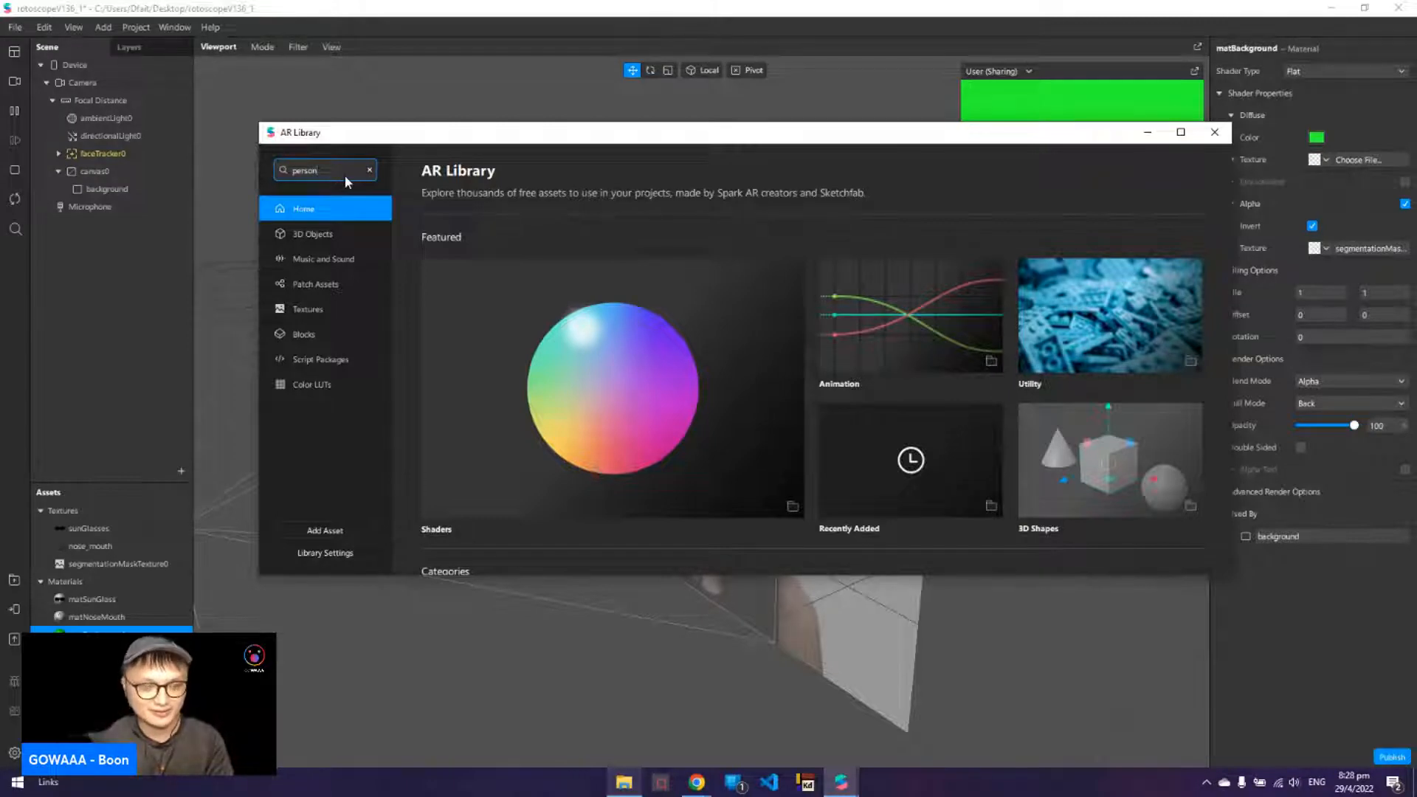
# - Search the AR Library for "person" and then for "outline"
pyautogui.press('Return')
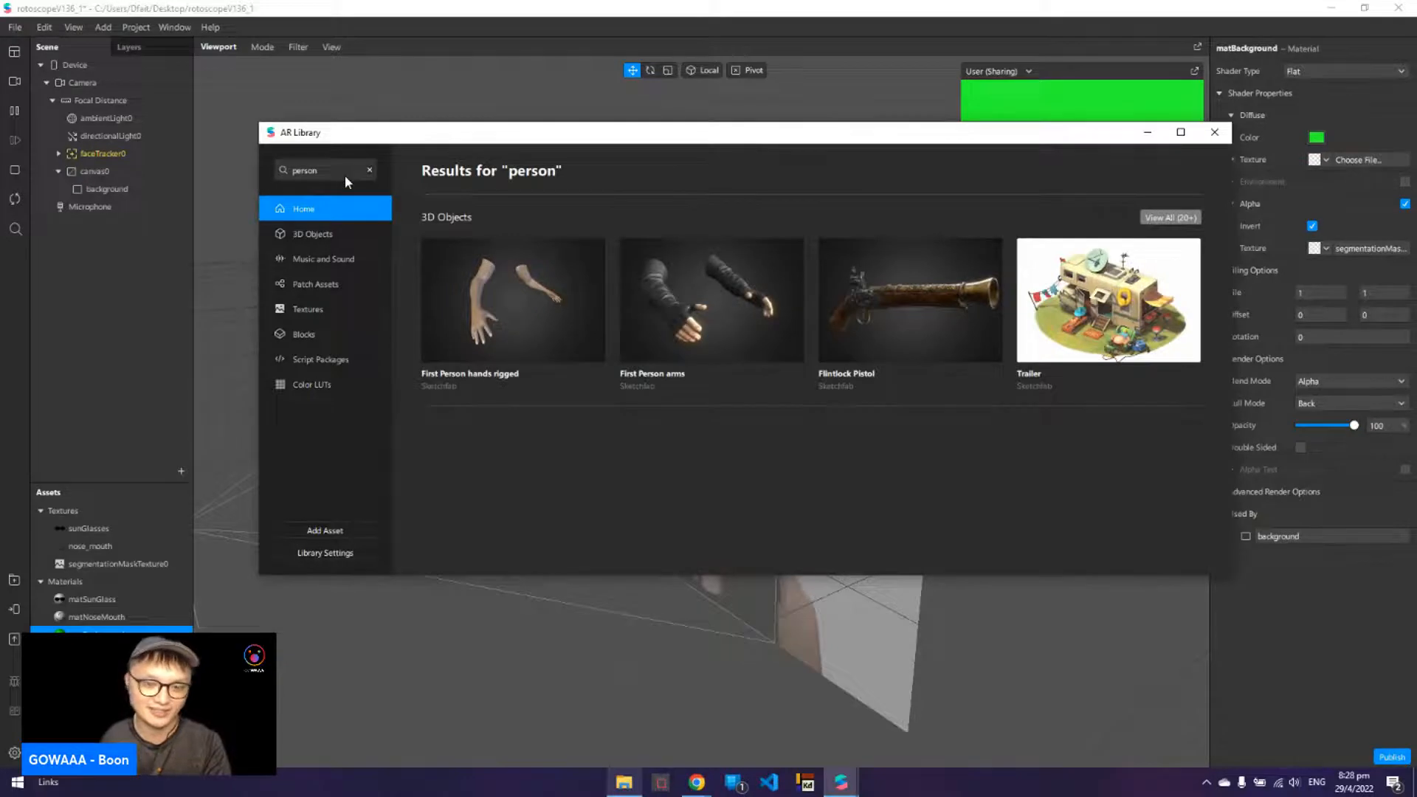
pyautogui.click(293, 169)
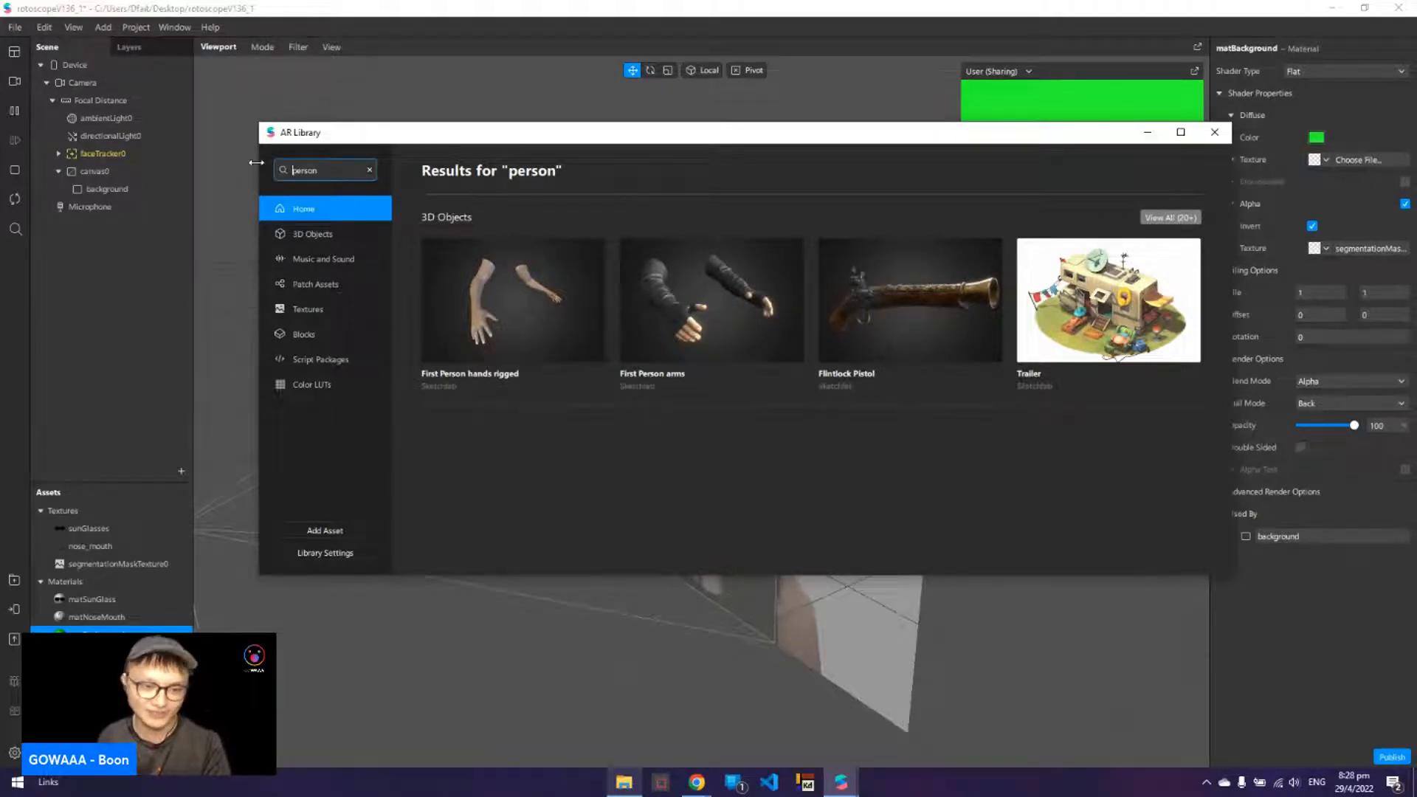
pyautogui.hotkey('ctrl', 'a')
pyautogui.write('pe')
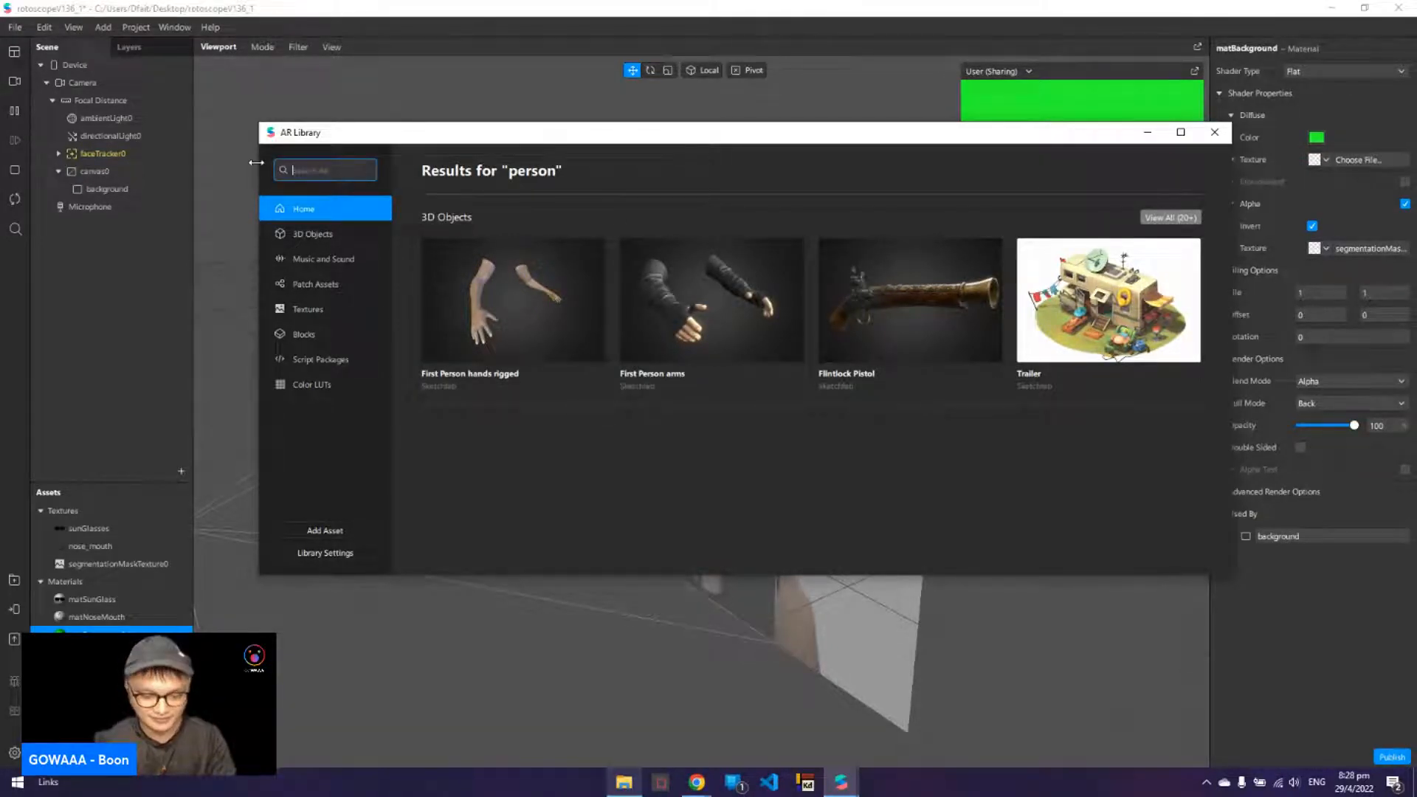
pyautogui.write('tline')
pyautogui.press('Return')
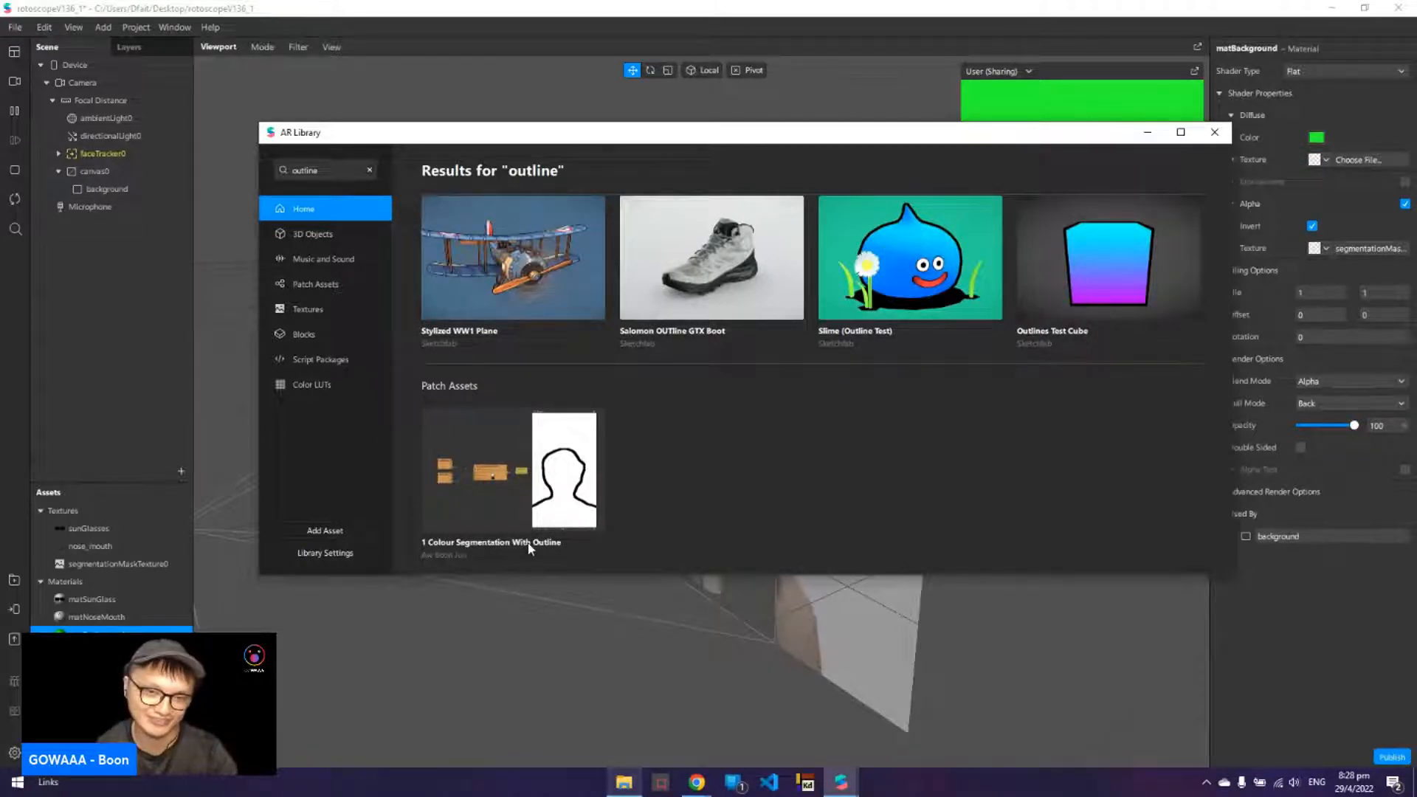
# - Import the free patch asset 1 Colour Segmentation With Outline into the project and close the AR Library
pyautogui.click(541, 474)
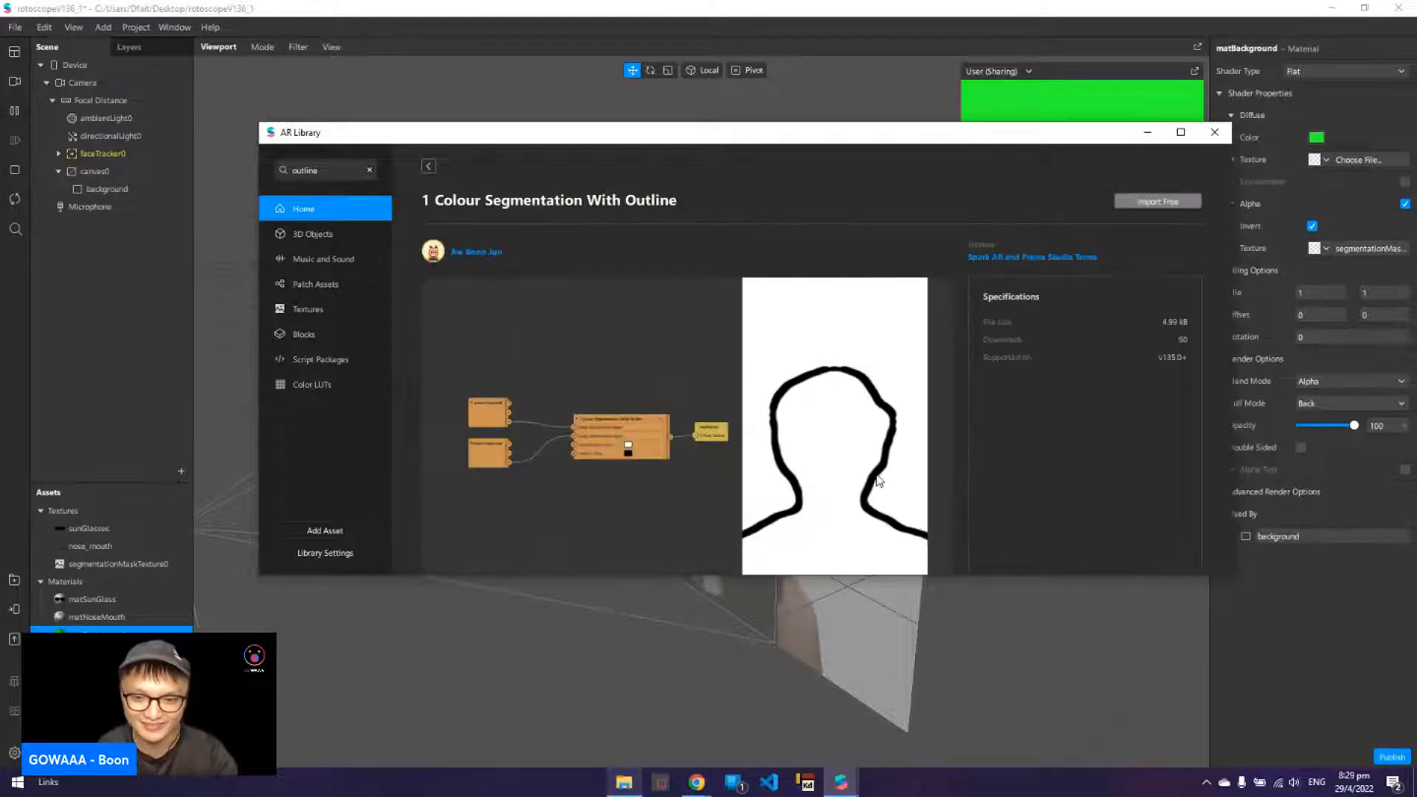
pyautogui.moveTo(980, 574); pyautogui.dragTo(977, 642)
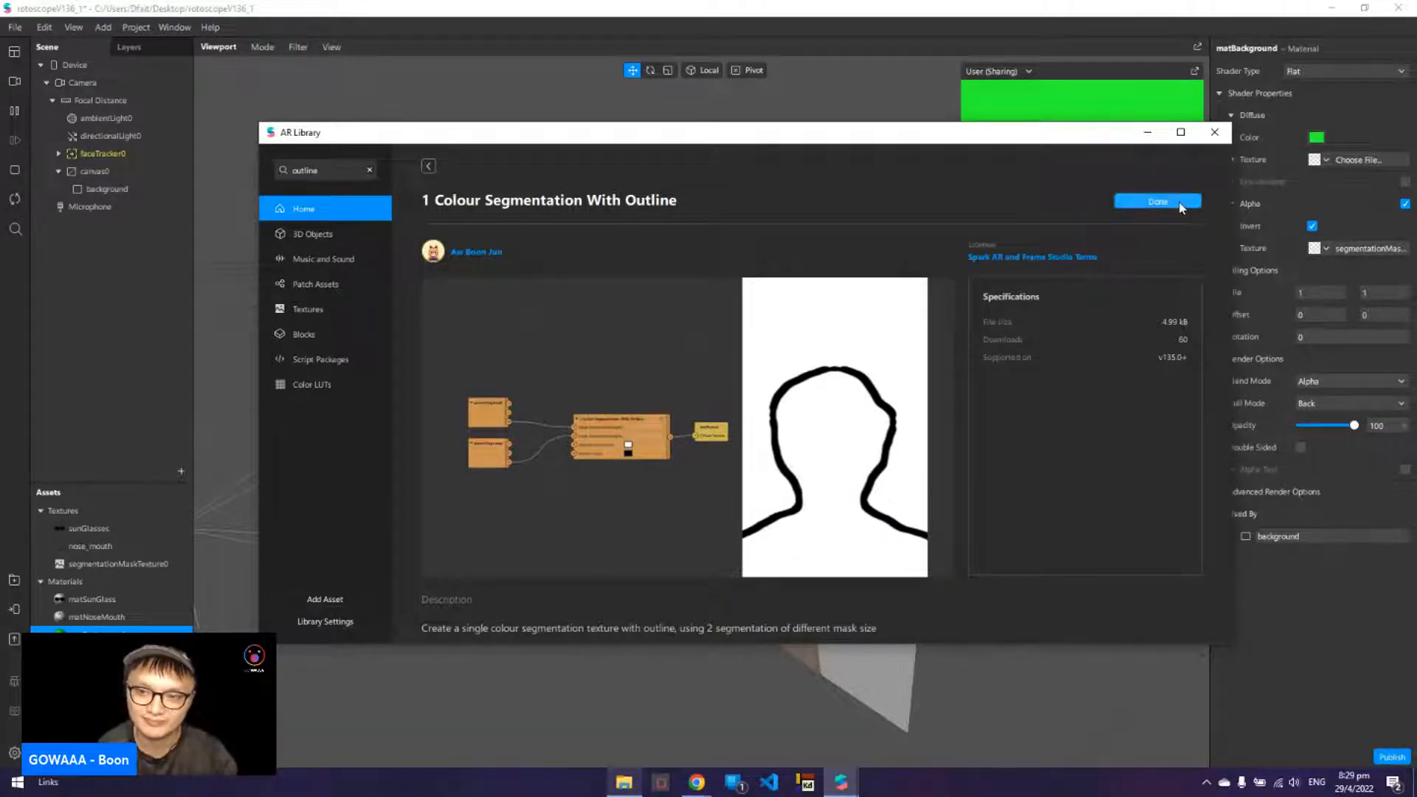
pyautogui.click(1215, 132)
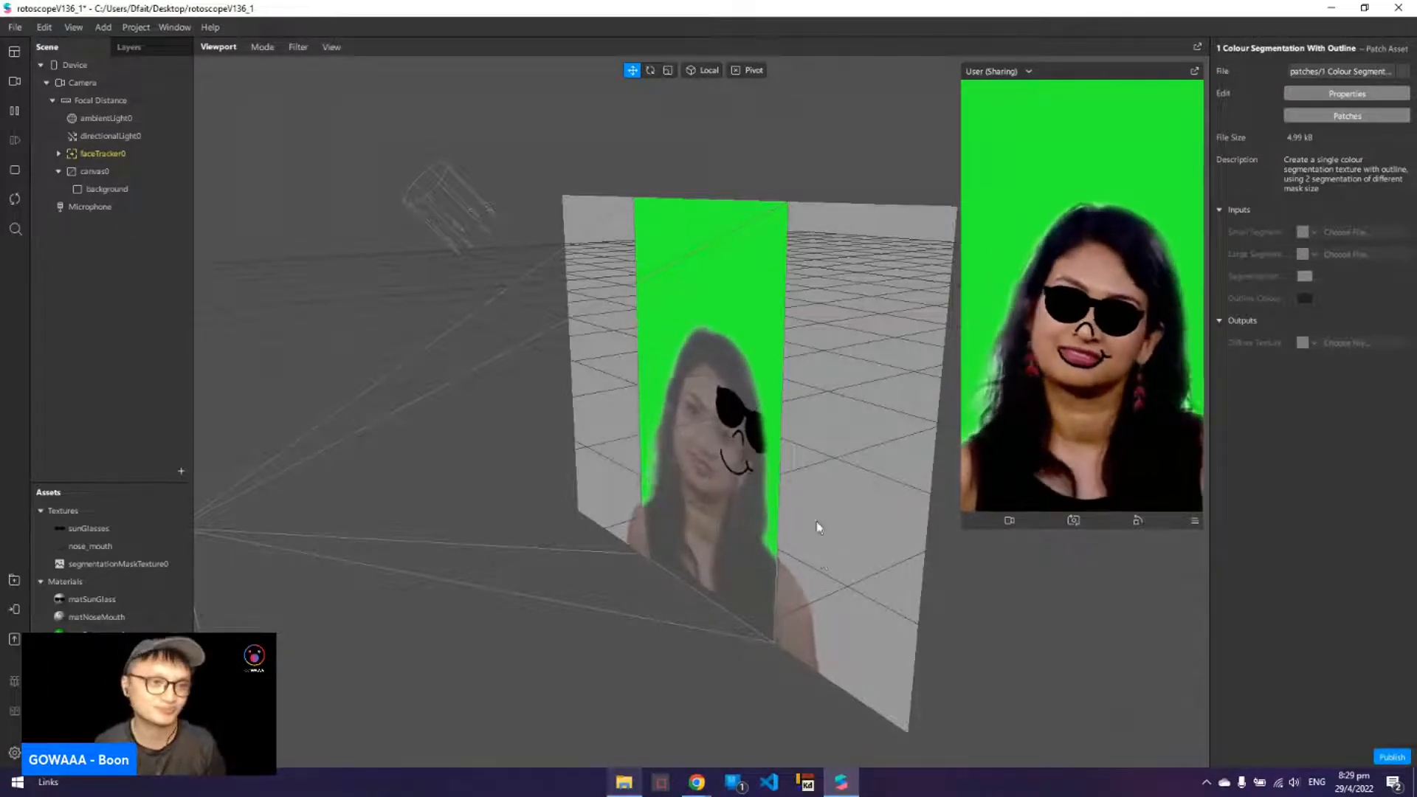
# - Show the Patch Editor and enlarge it to nearly half of the workspace height
pyautogui.click(80, 33)
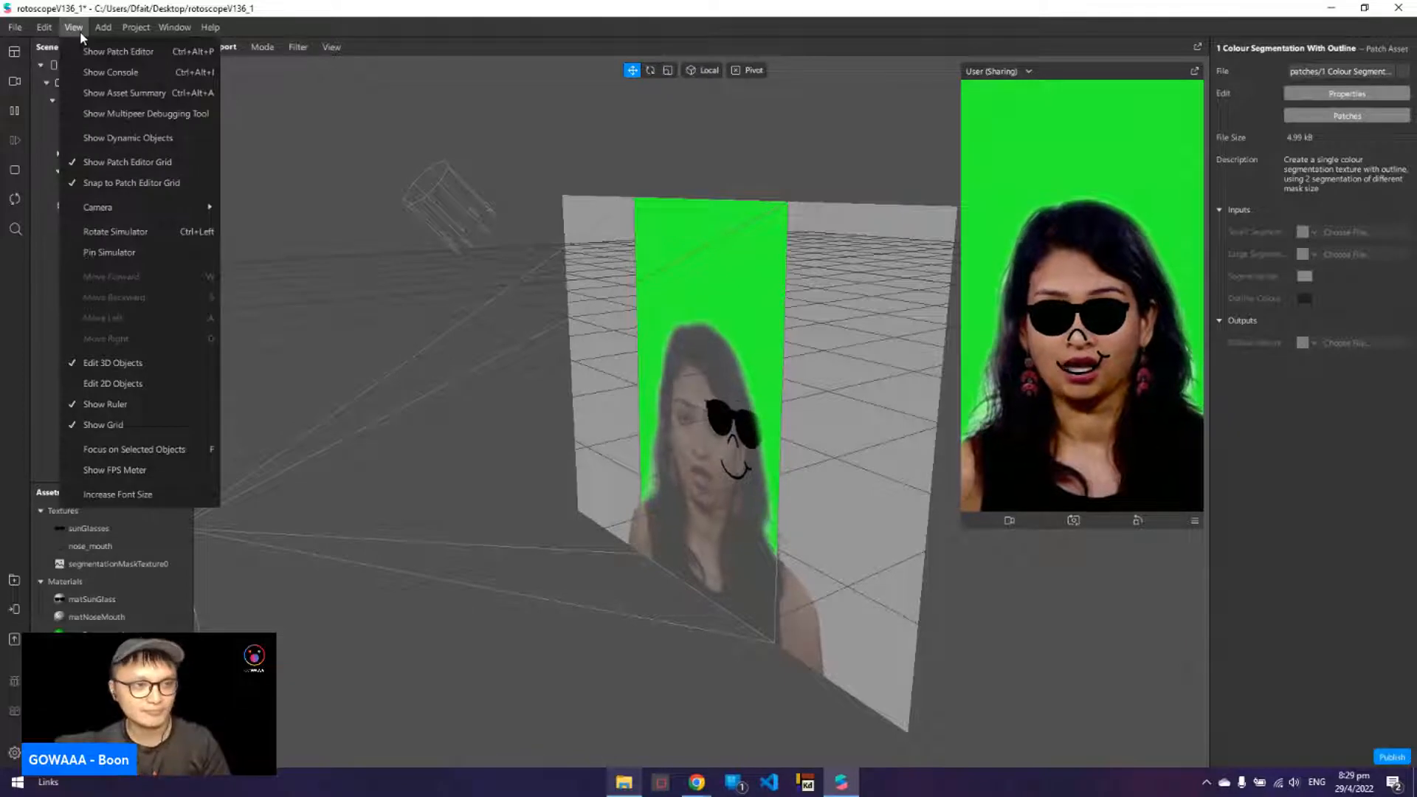
pyautogui.click(155, 59)
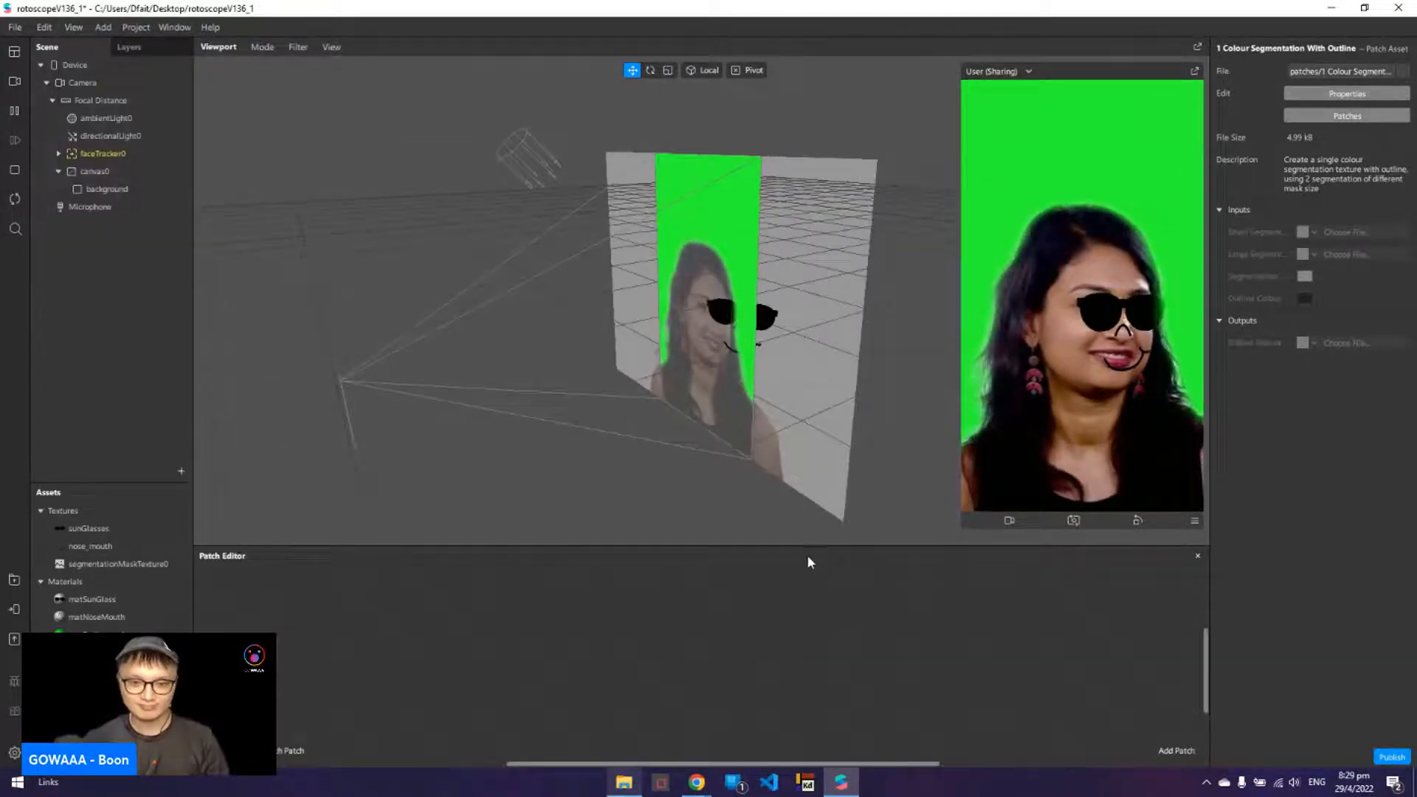
pyautogui.moveTo(809, 550); pyautogui.dragTo(794, 437)
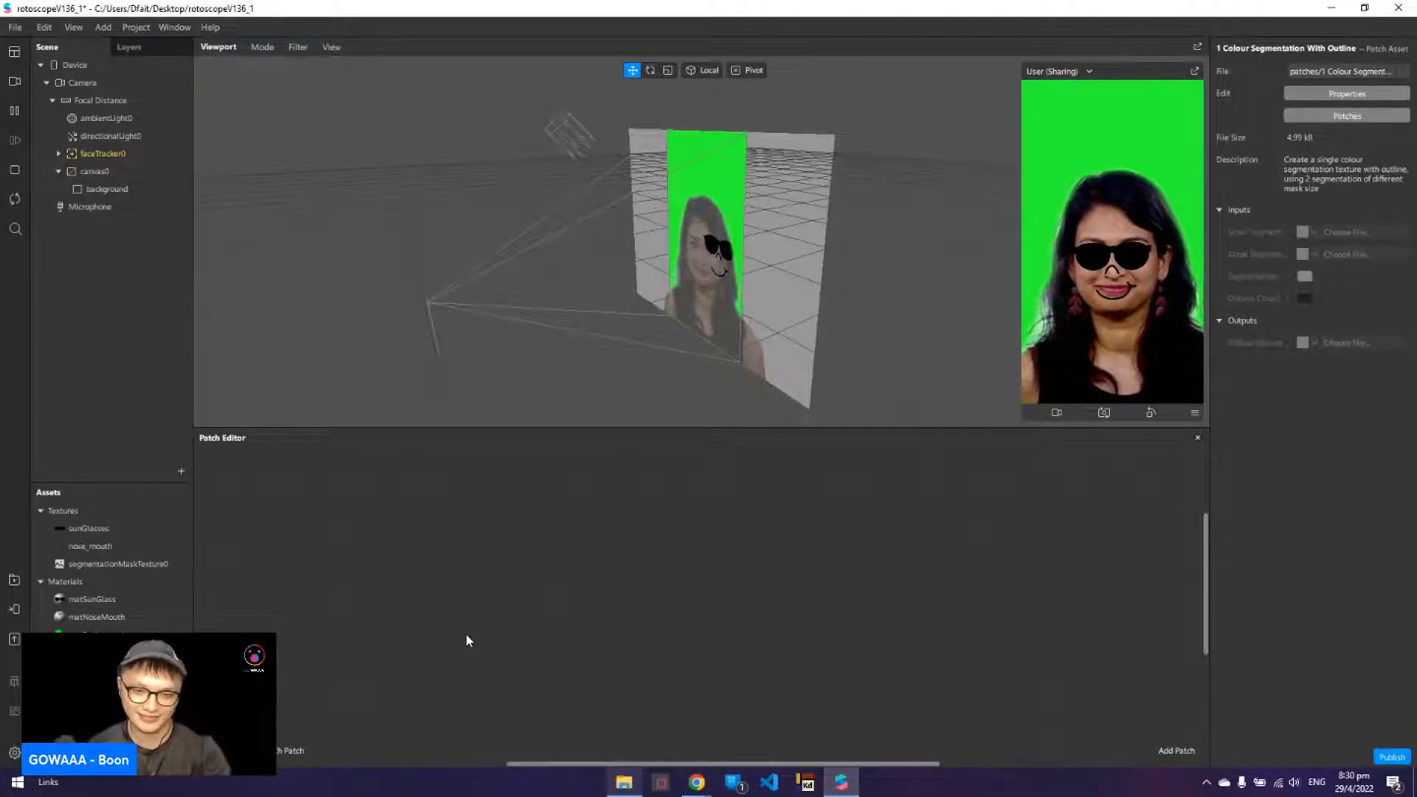
# - Place the imported 1 Colour Segmentation With Outline patch in the middle of the Patch Editor
pyautogui.click(97, 634)
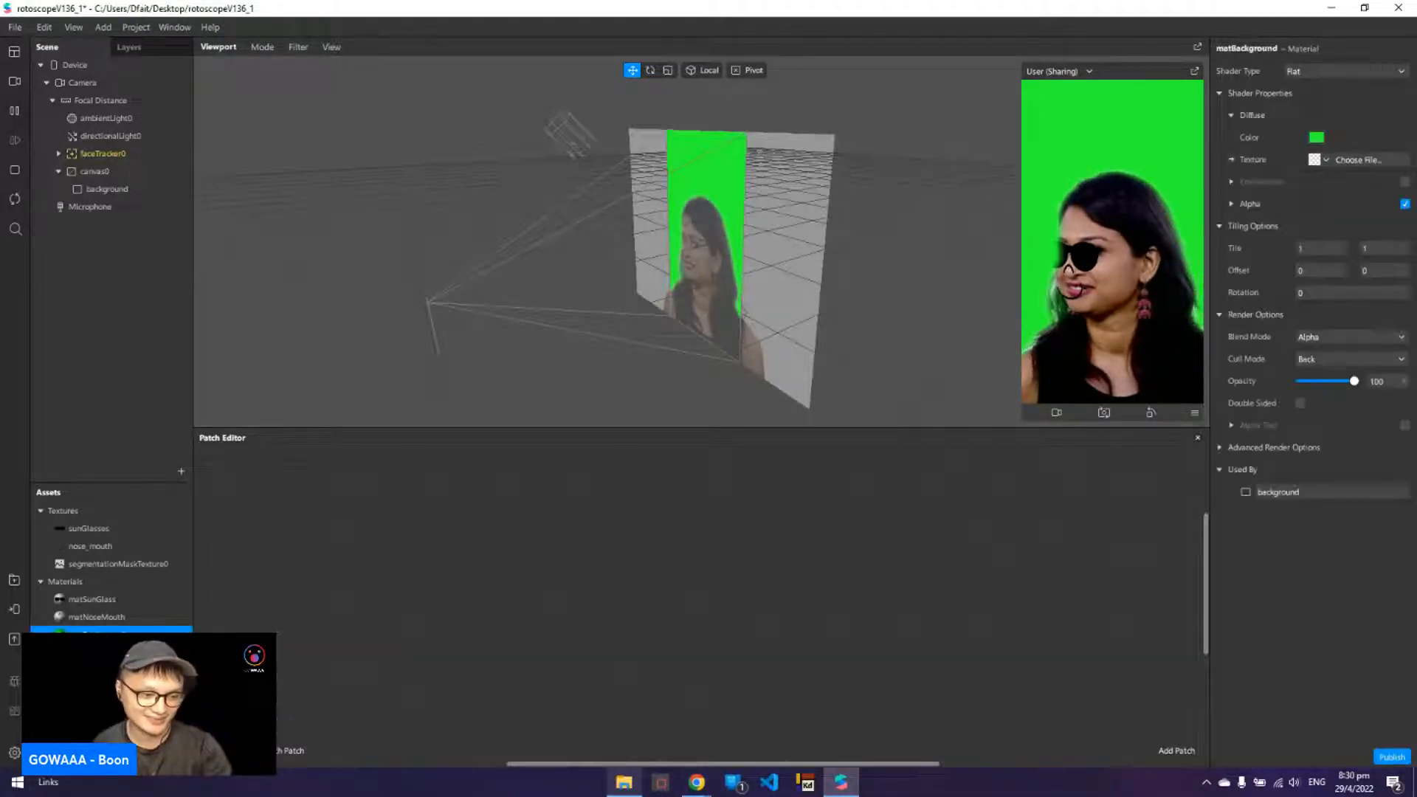
pyautogui.click(111, 670)
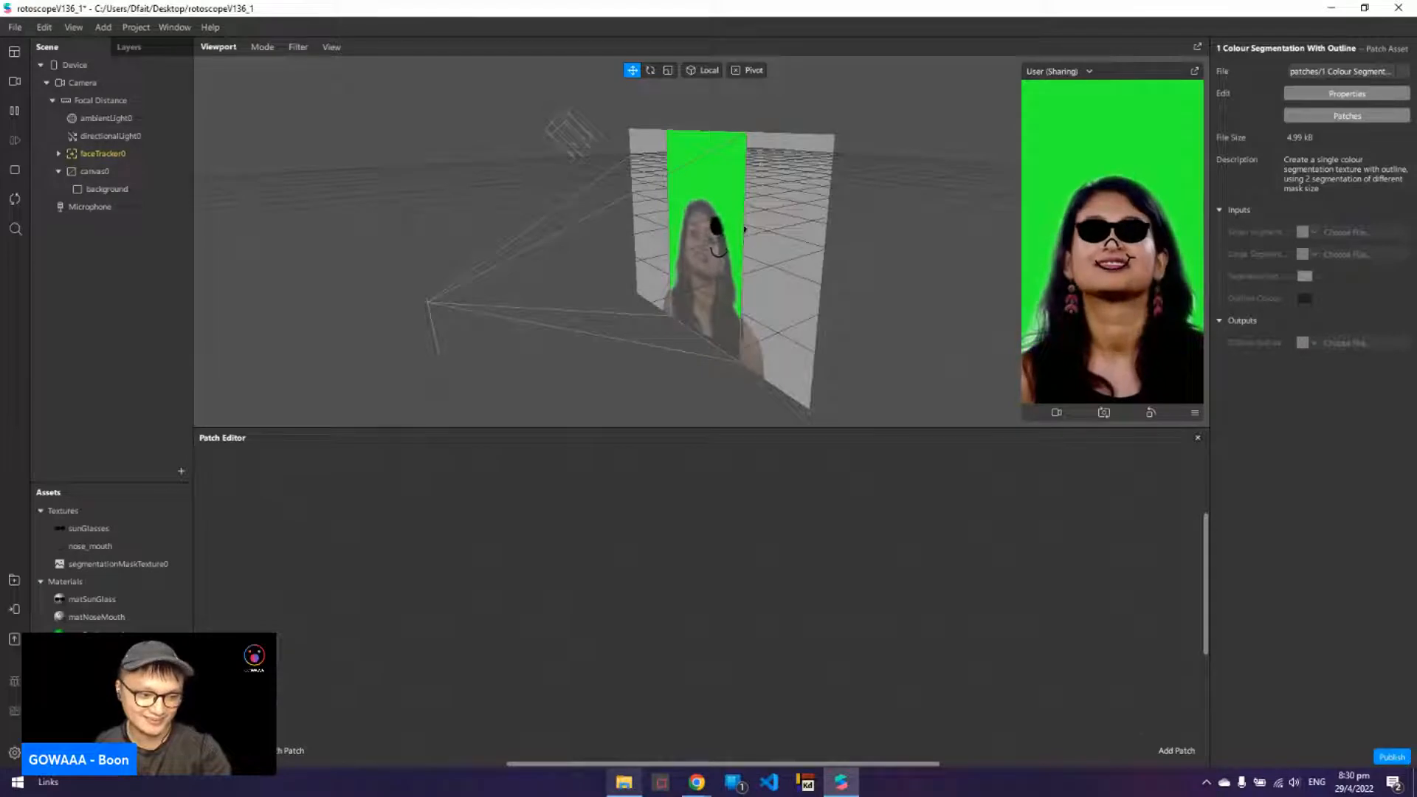
pyautogui.moveTo(764, 592); pyautogui.dragTo(744, 597)
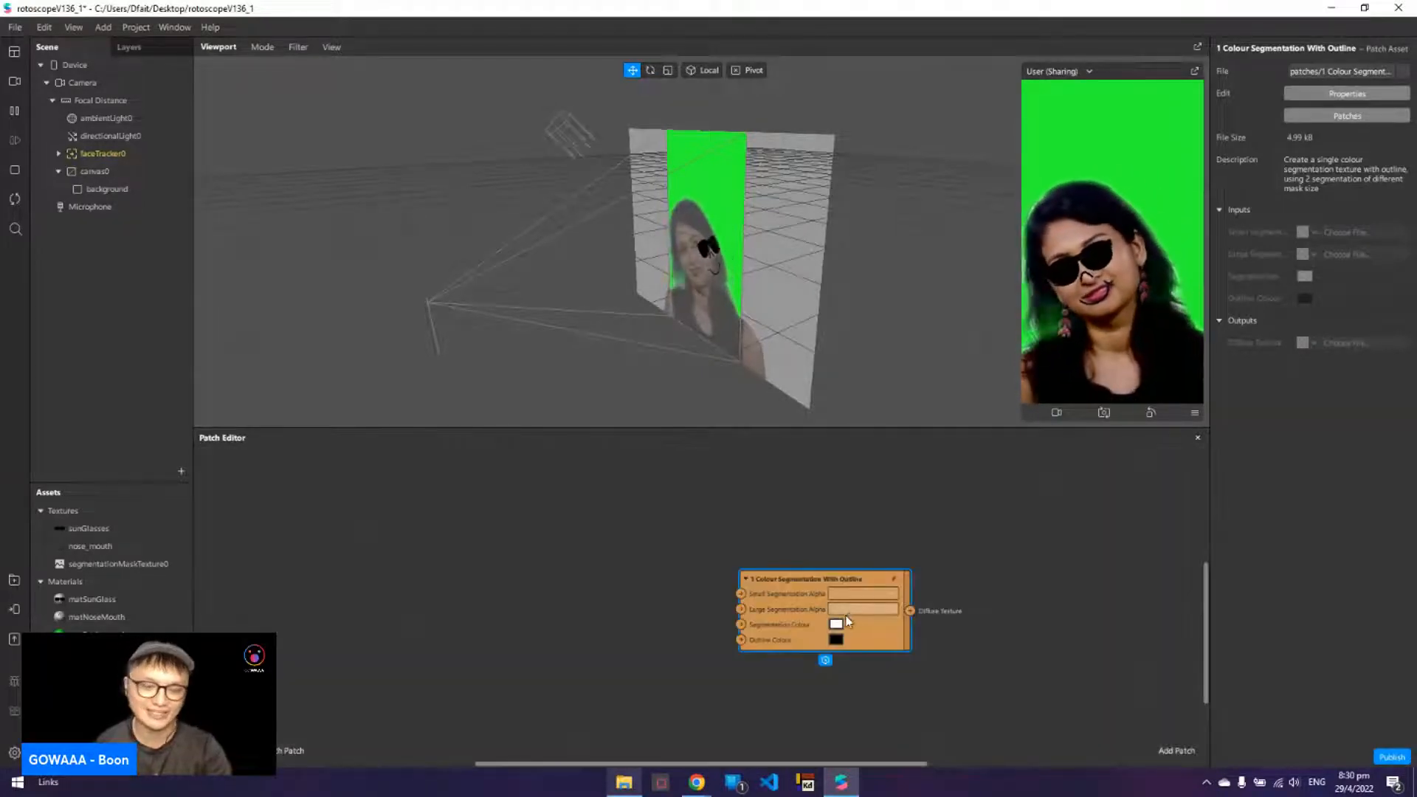
pyautogui.moveTo(891, 643); pyautogui.dragTo(810, 635)
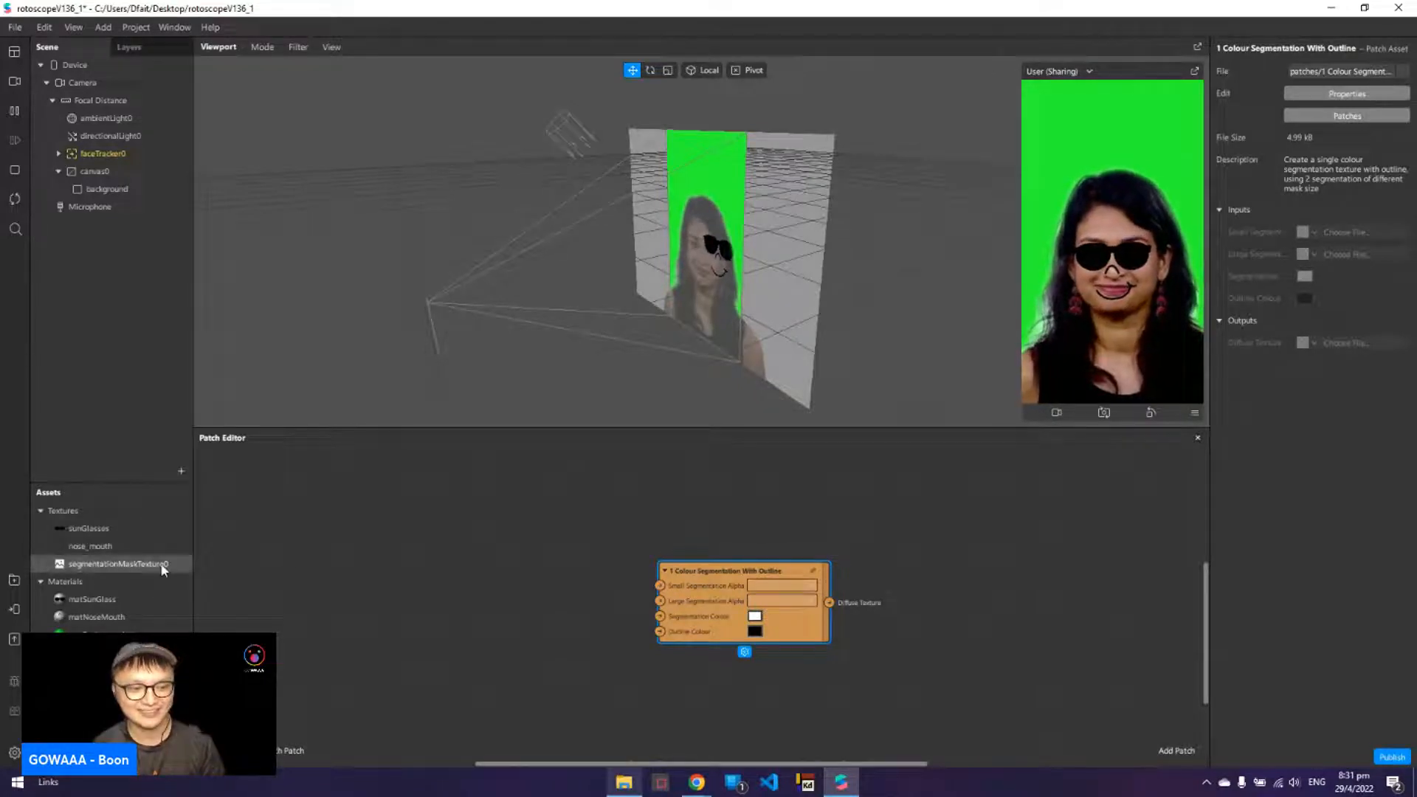
# - Add a second Person segmentation mask texture to the Camera
pyautogui.click(135, 570)
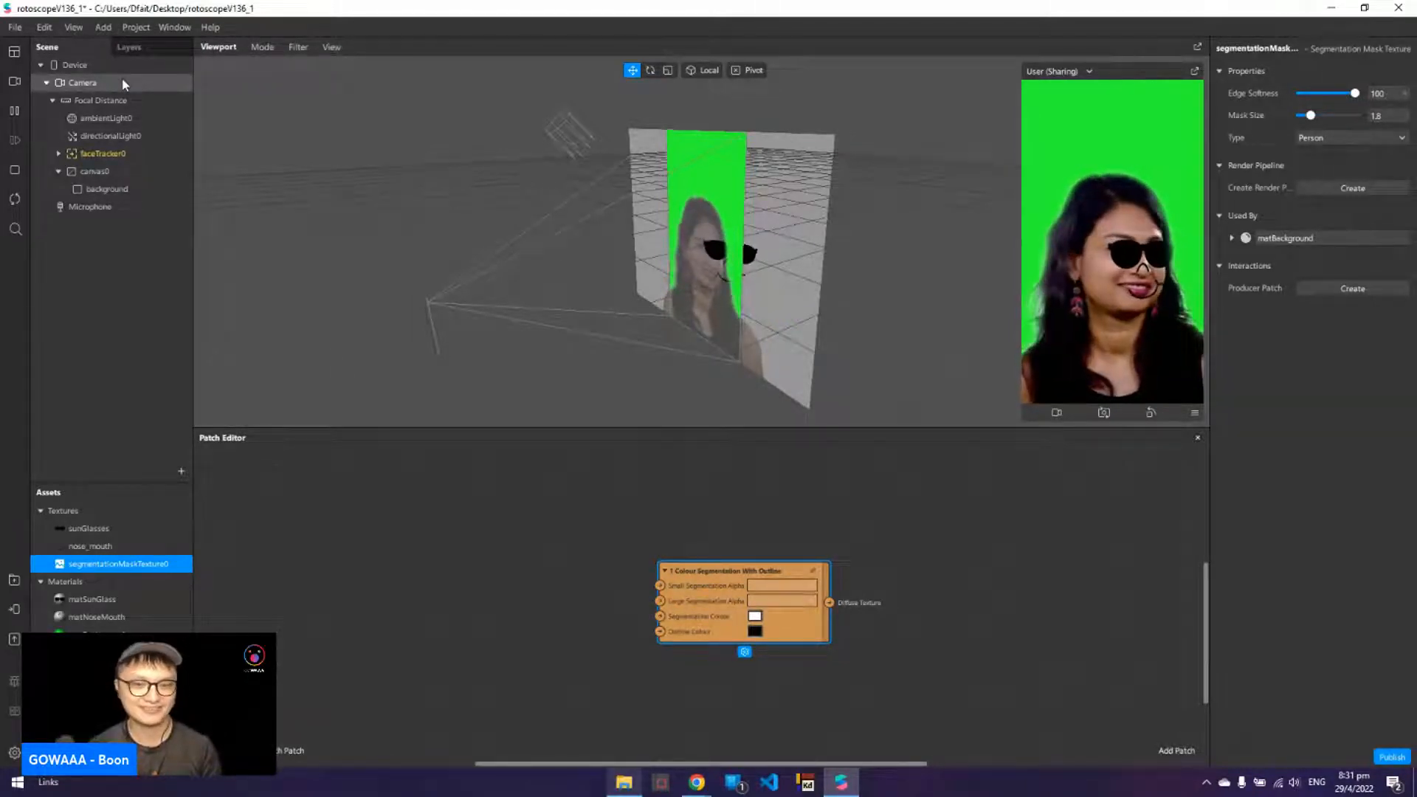
pyautogui.click(166, 83)
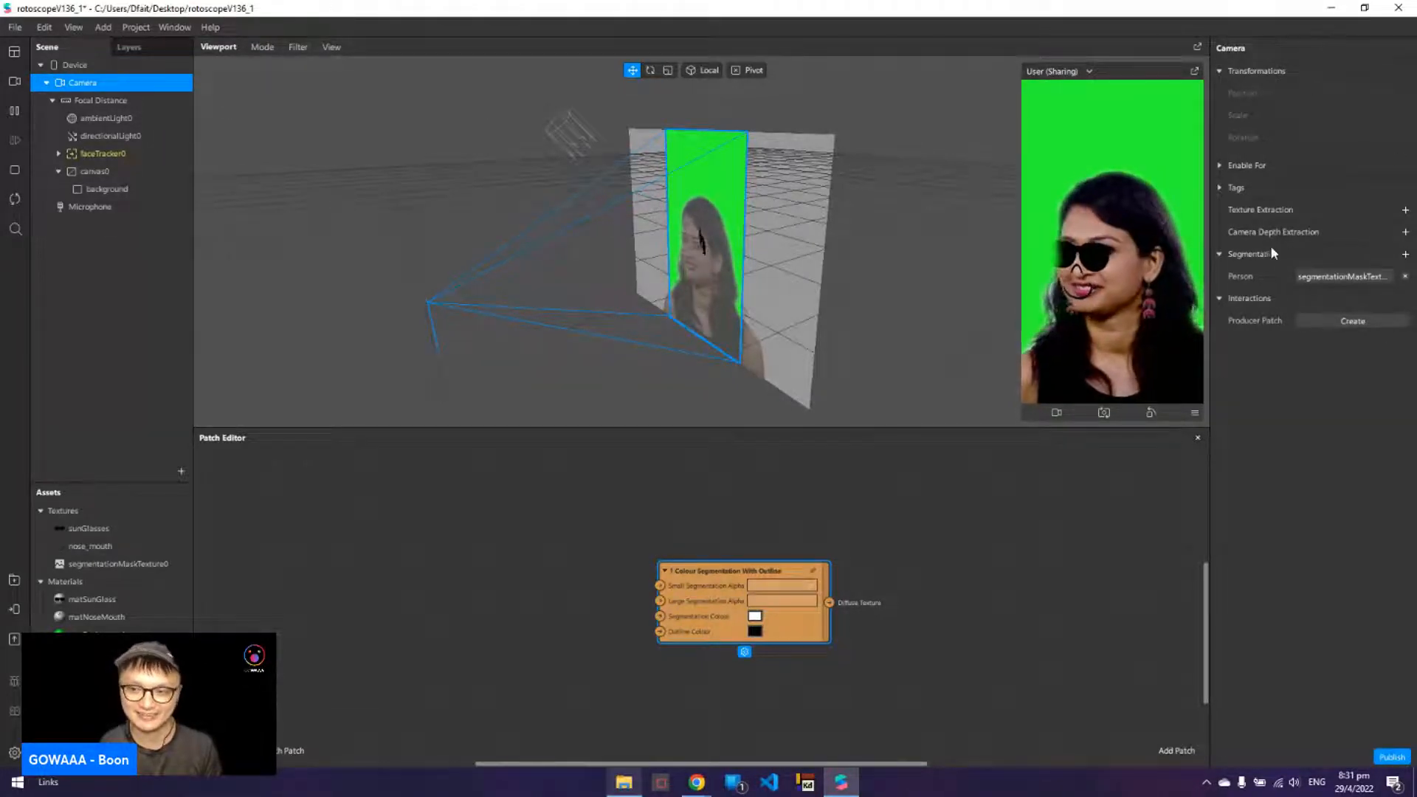
pyautogui.click(1406, 254)
pyautogui.click(1380, 275)
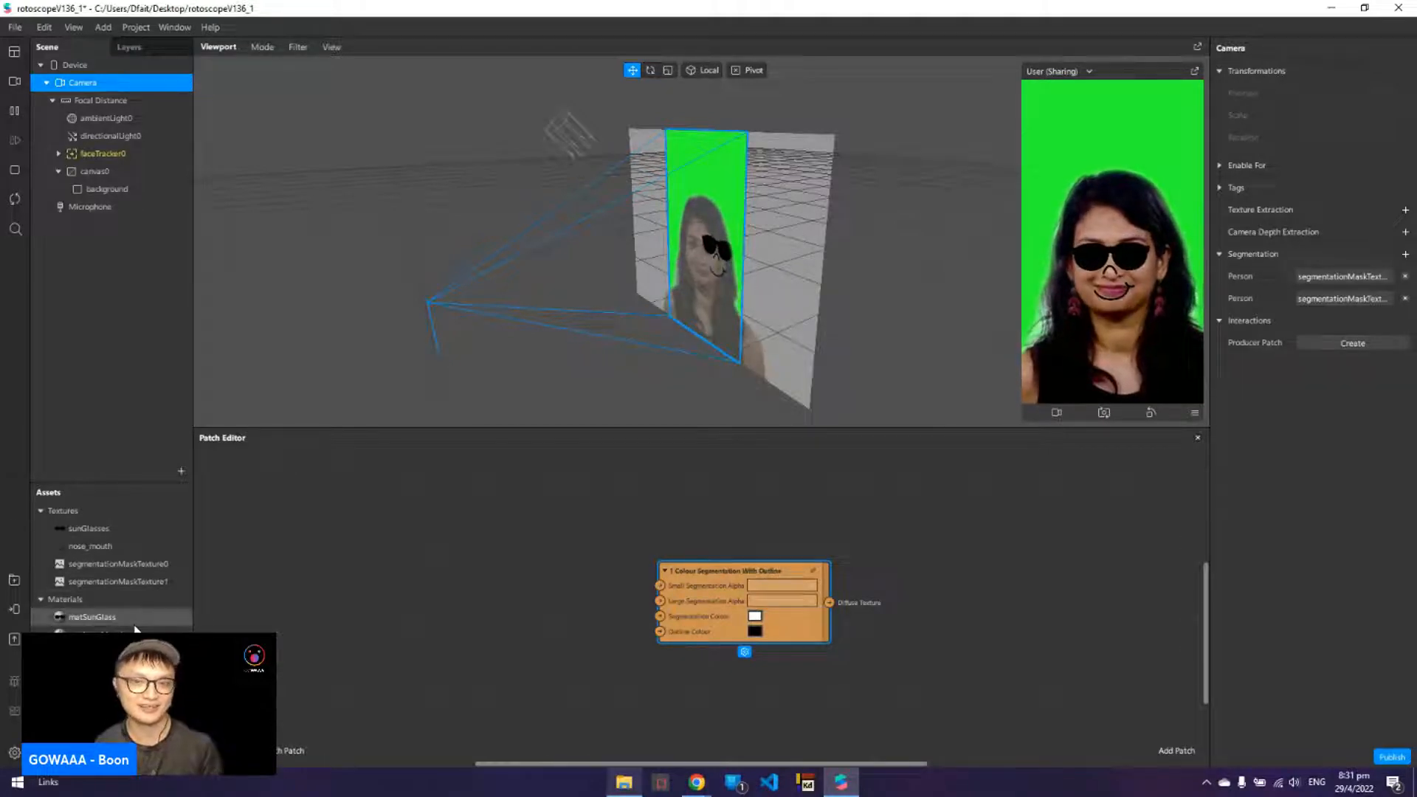
# - Compare the properties of segmentationMaskTexture0 and segmentationMaskTexture1
pyautogui.click(164, 571)
pyautogui.click(163, 581)
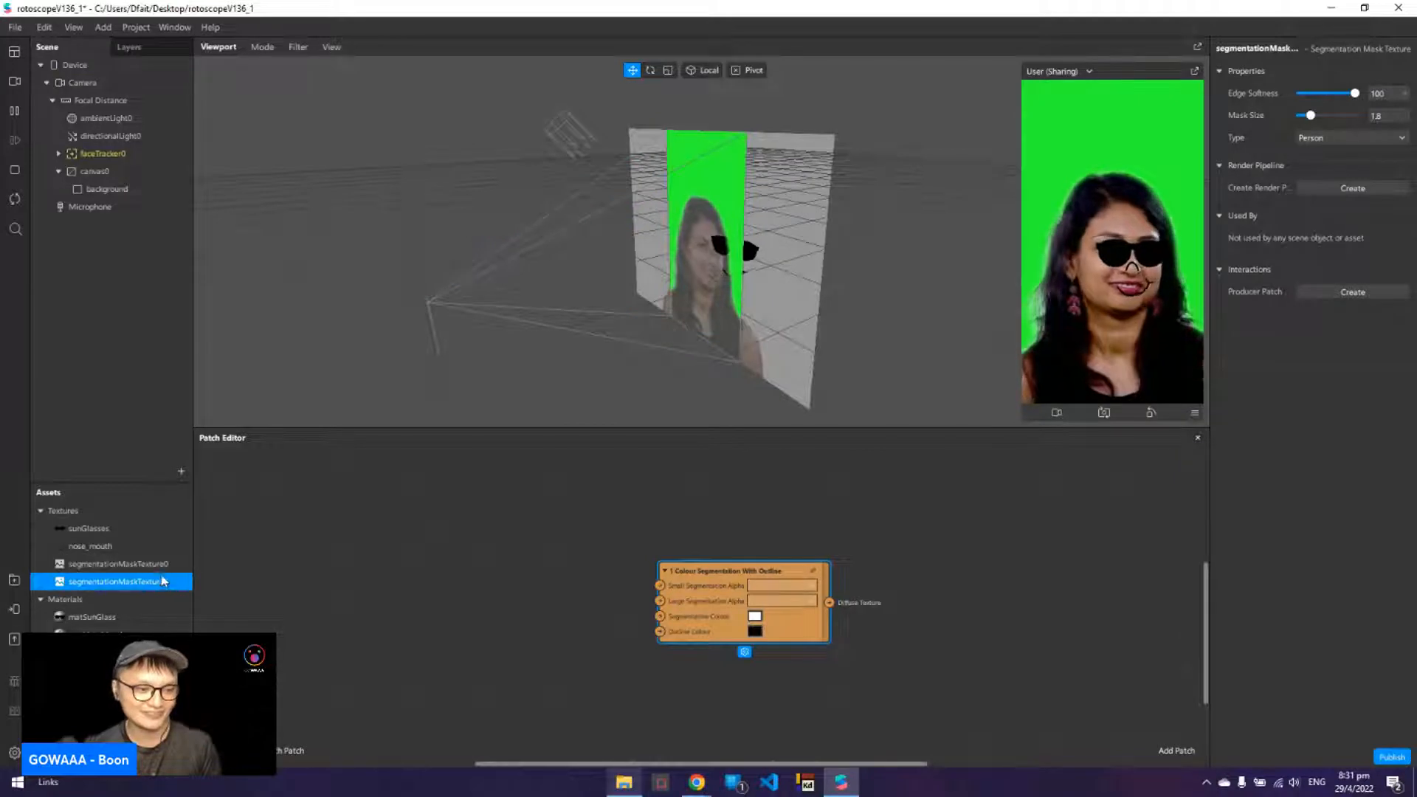
pyautogui.click(164, 569)
pyautogui.click(159, 580)
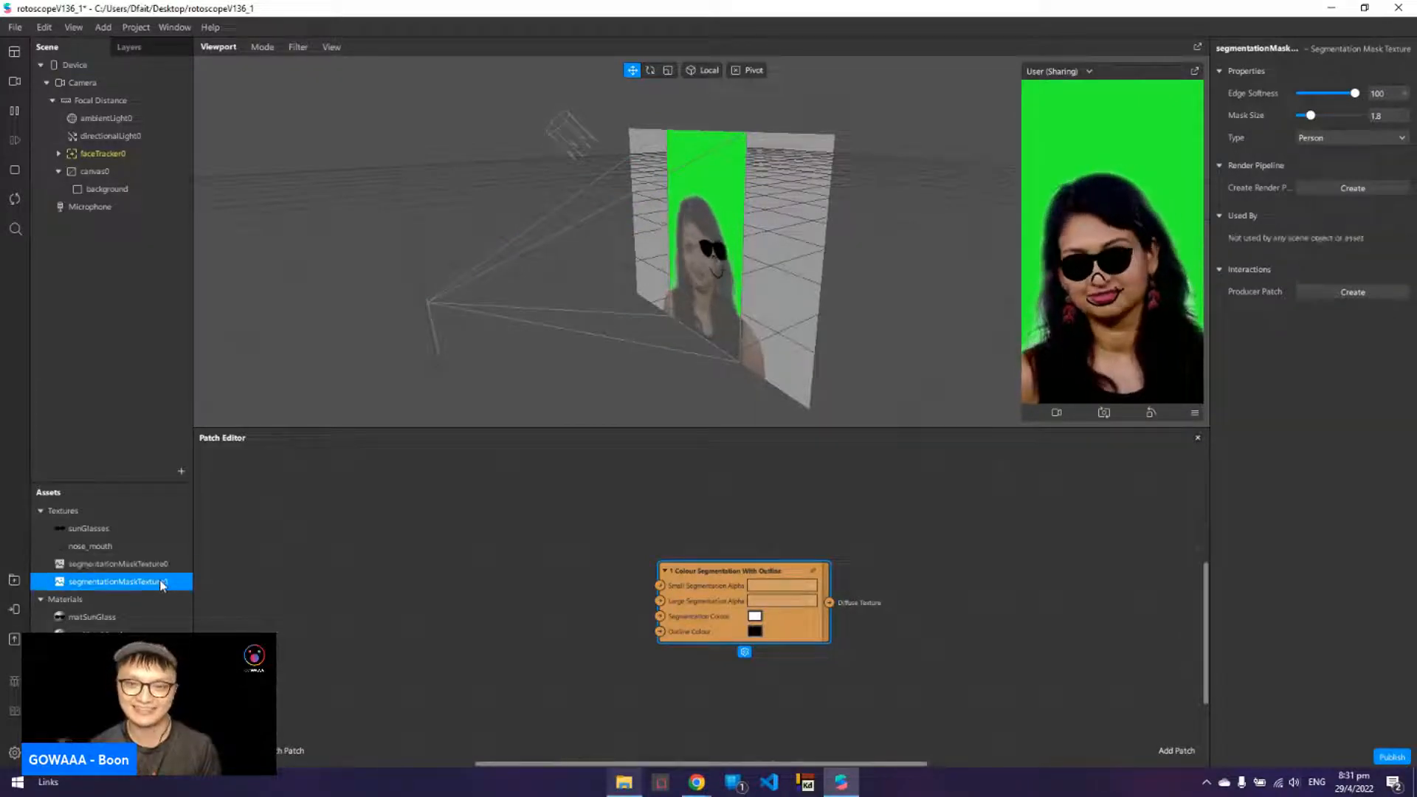
# - Preview mask sizes up to 10 on segmentationMaskTexture0 and set its mask size to 1.8
pyautogui.click(166, 570)
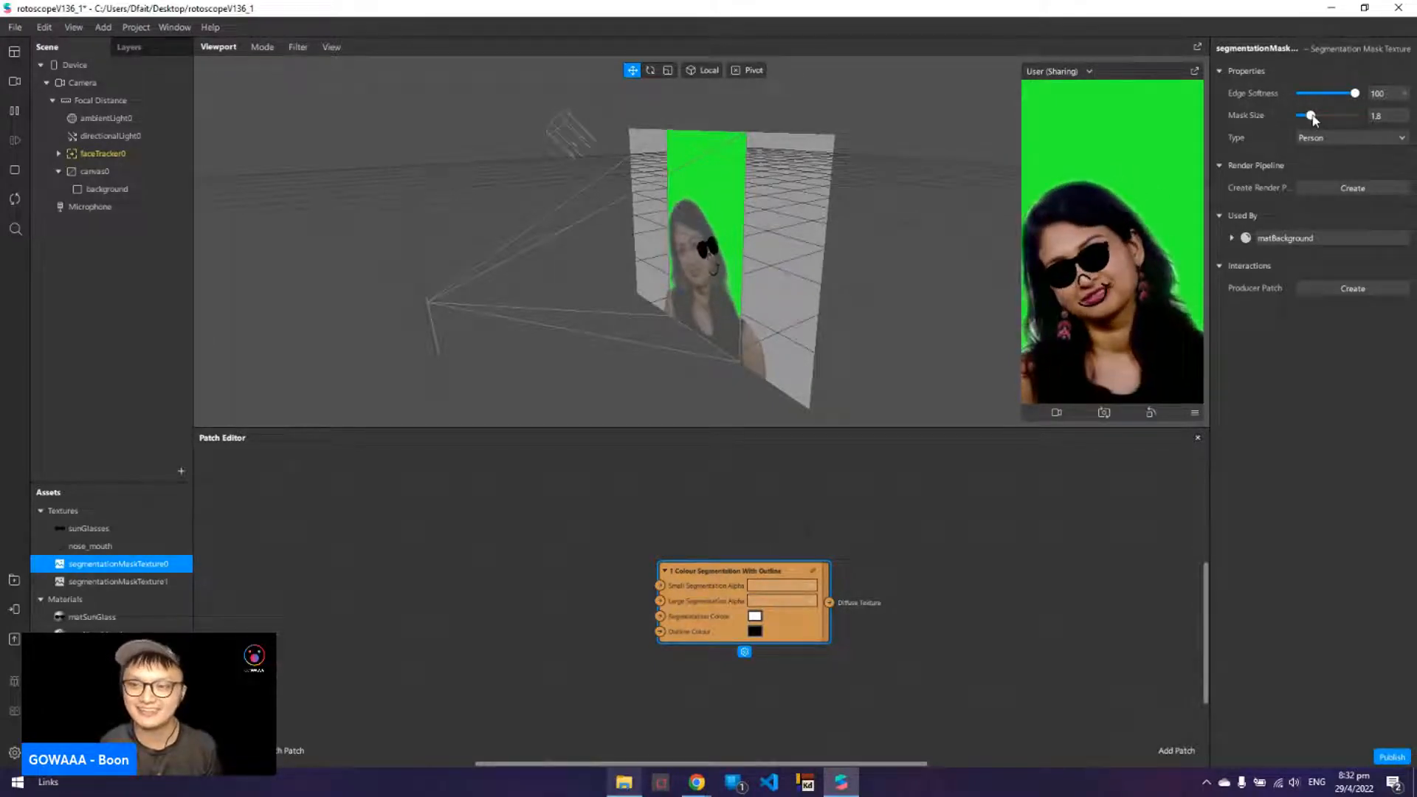
pyautogui.moveTo(1308, 116); pyautogui.dragTo(1343, 115)
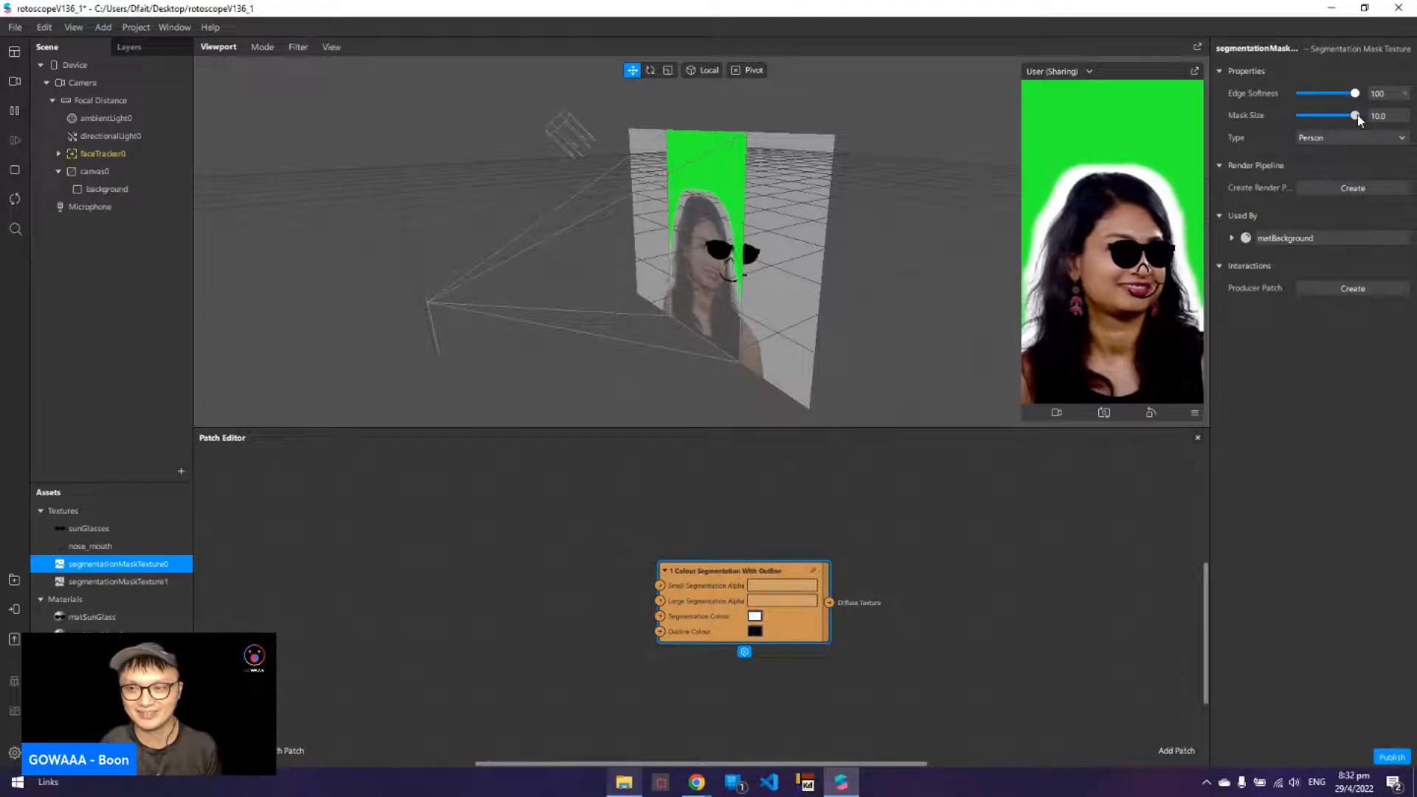
pyautogui.moveTo(1357, 115); pyautogui.dragTo(1317, 116)
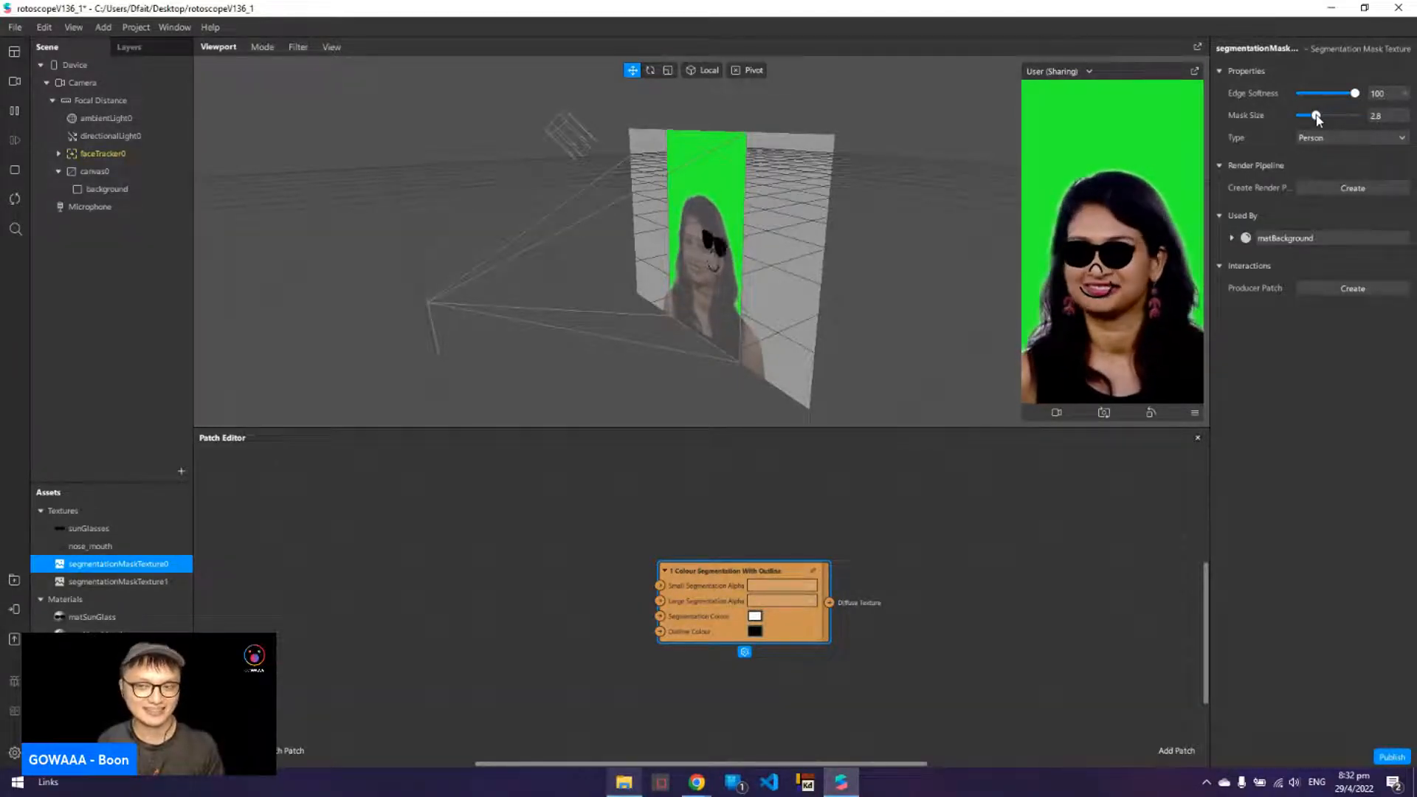
pyautogui.click(1388, 117)
pyautogui.write('1.5')
pyautogui.press('Return')
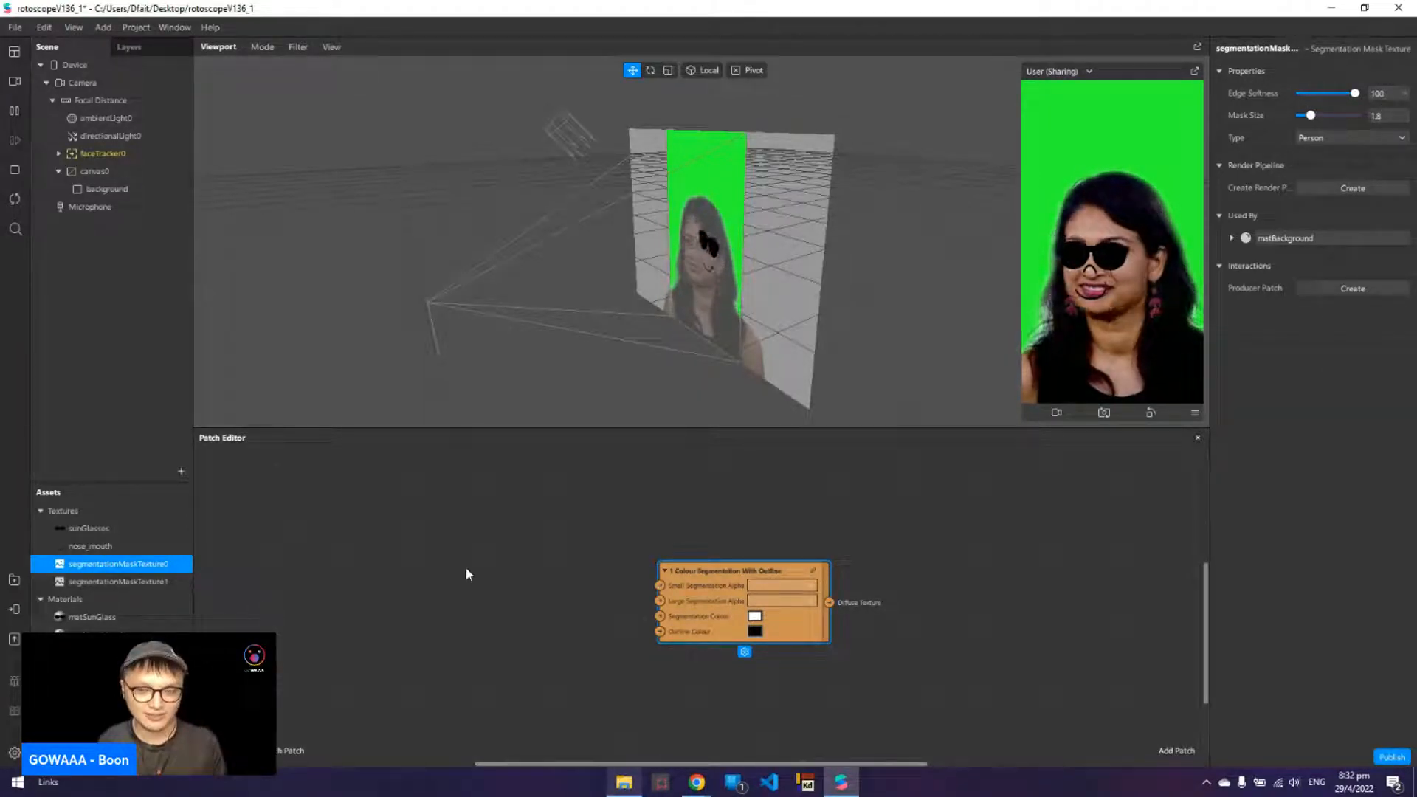
# - Rename segmentationMaskTexture0 as personSegSmall
pyautogui.rightClick(150, 569)
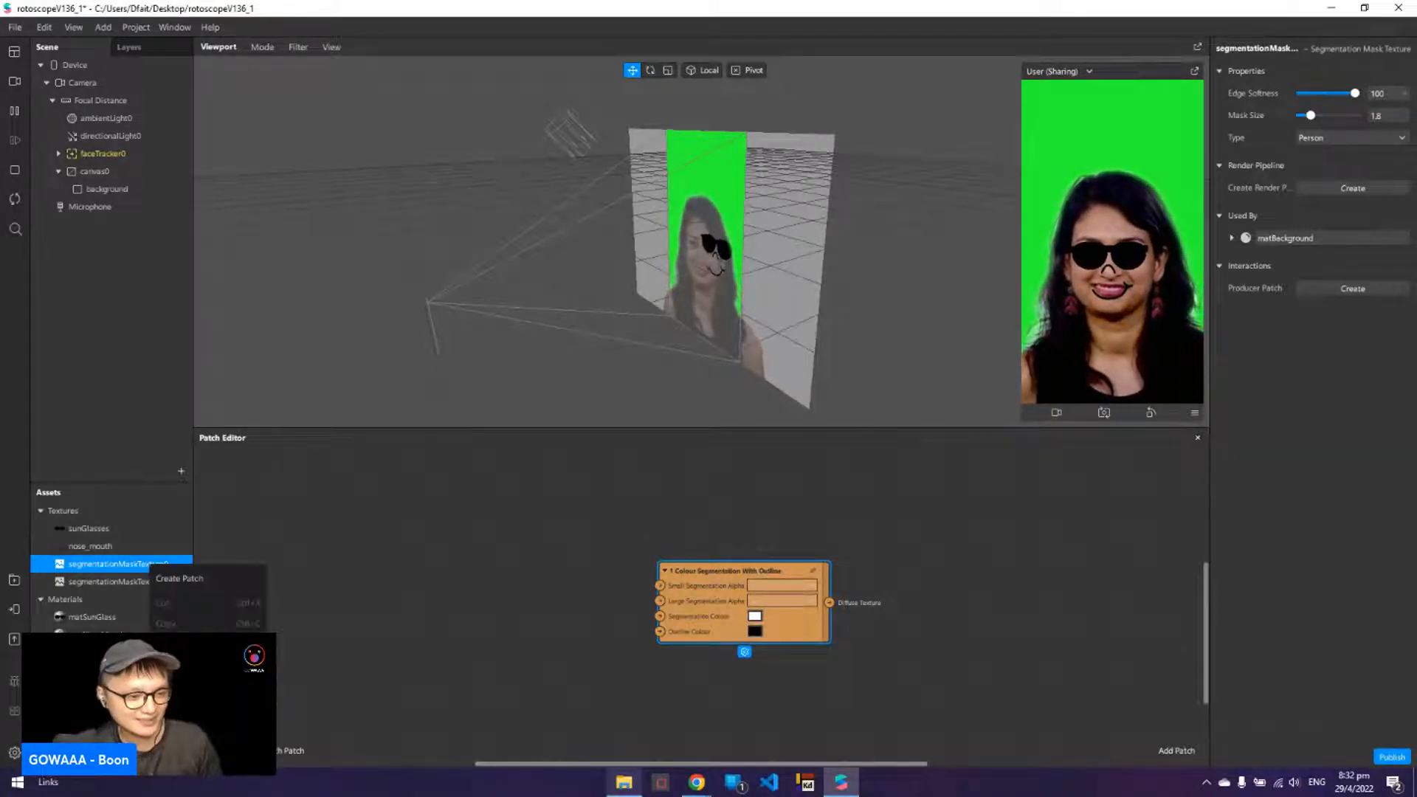
pyautogui.click(193, 574)
pyautogui.write('per')
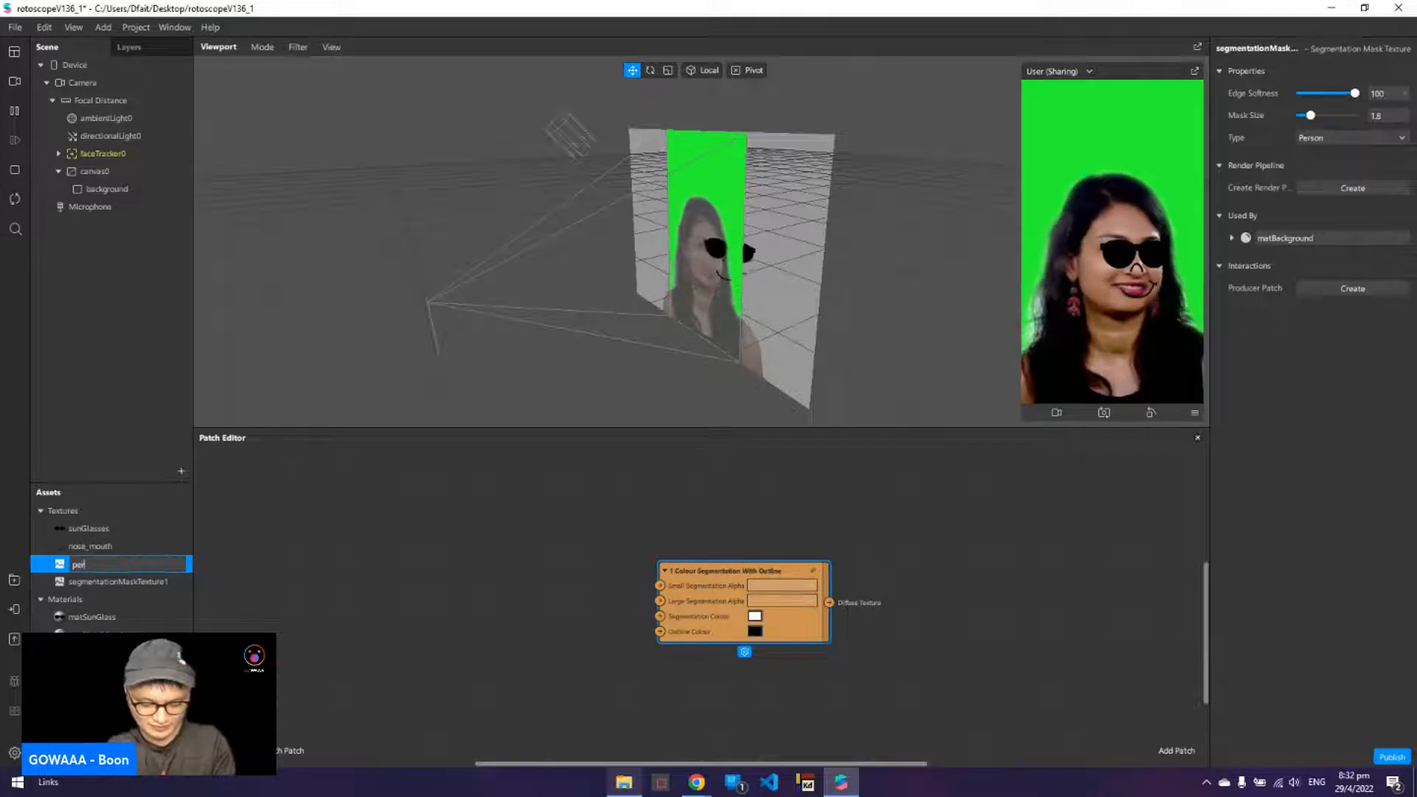
pyautogui.write('sonSegSmall')
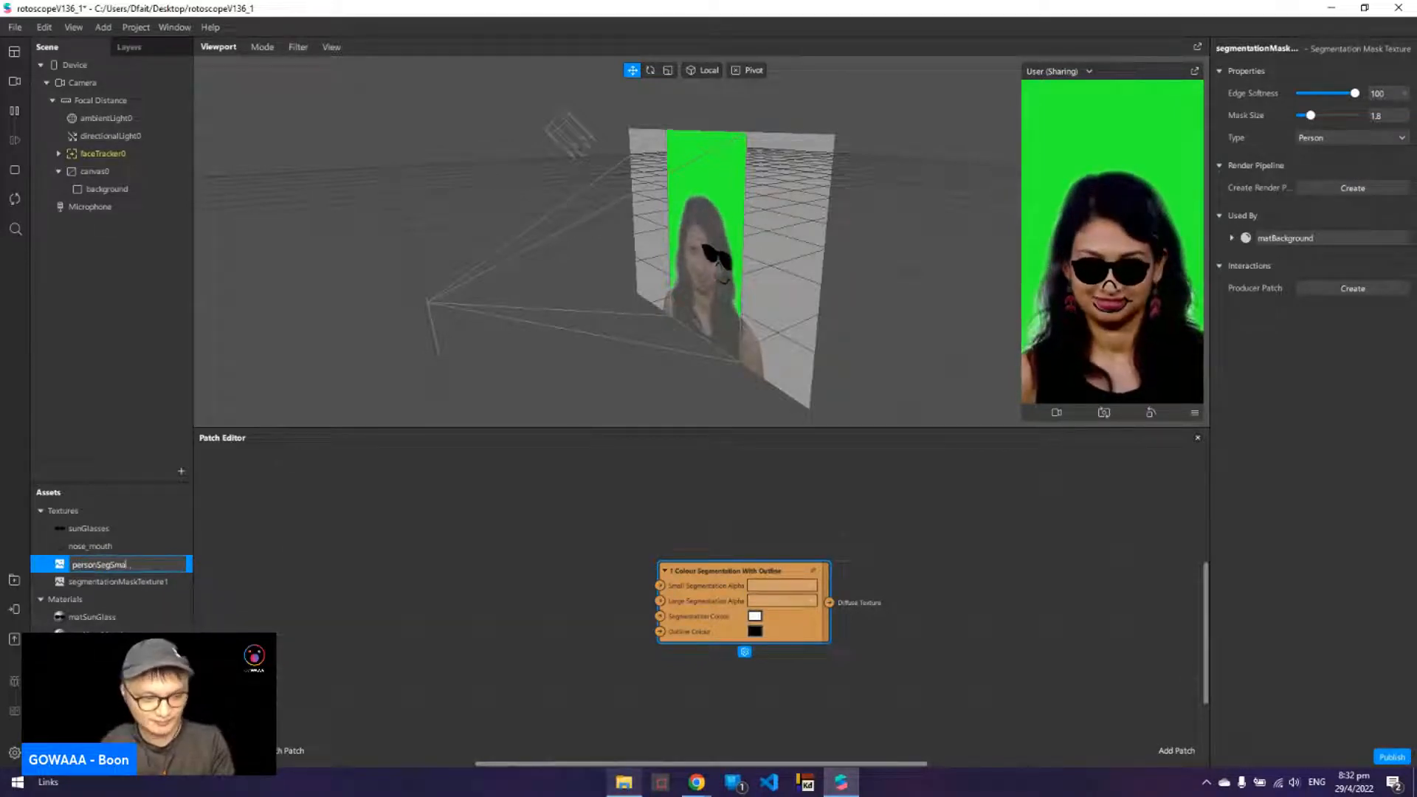
pyautogui.press('Return')
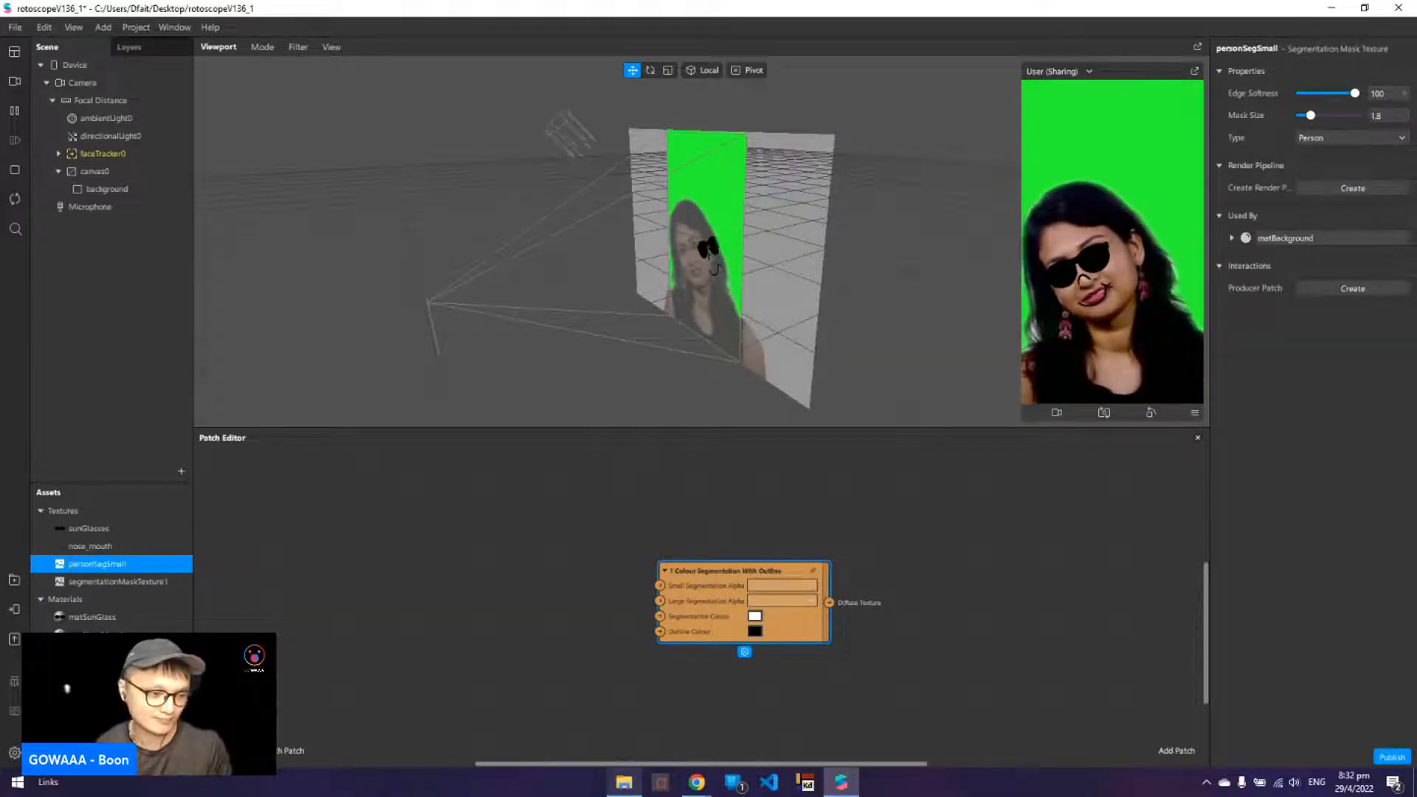
# - Rename segmentationMaskTexture1 as personSegLarge and set its mask size to 3
pyautogui.rightClick(153, 581)
pyautogui.click(177, 694)
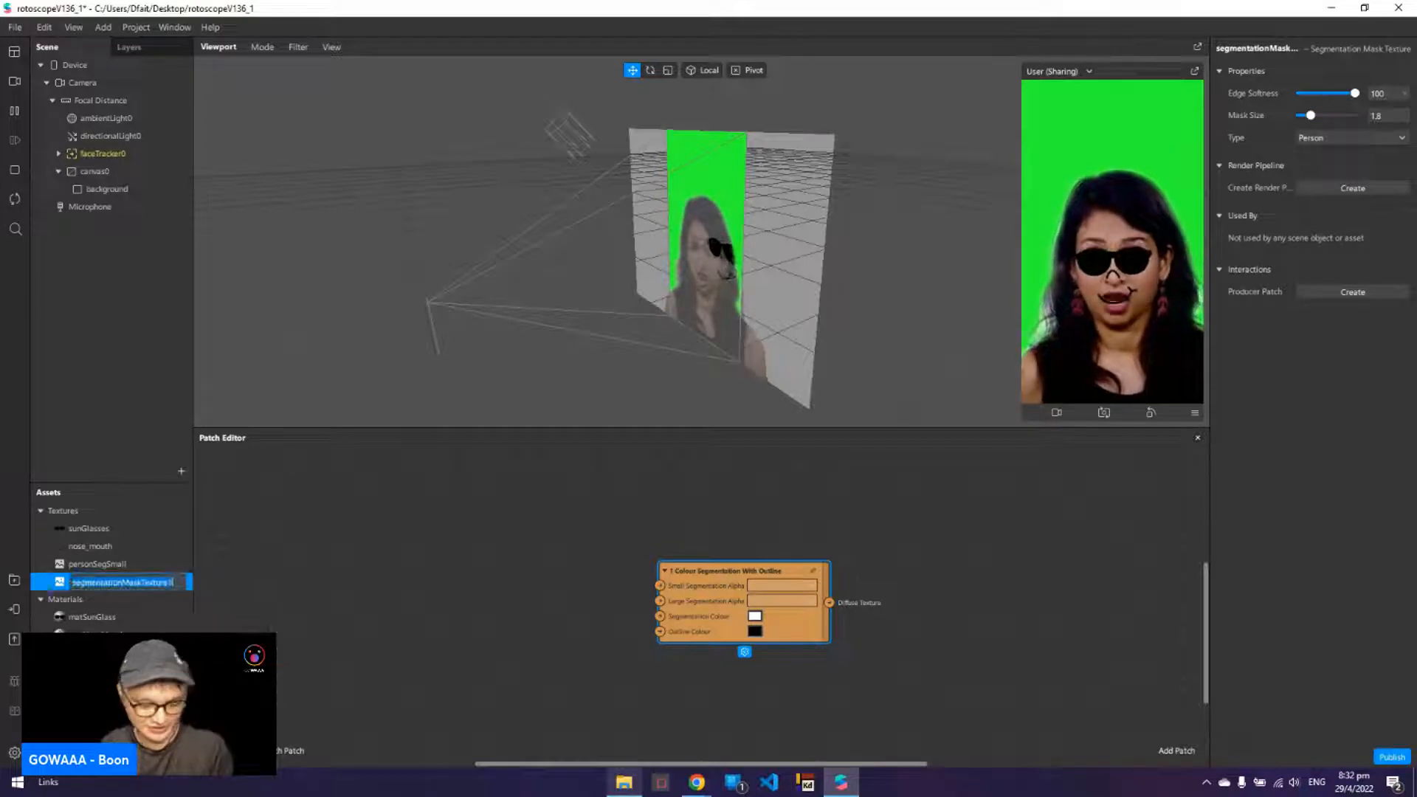
pyautogui.write('personSeg')
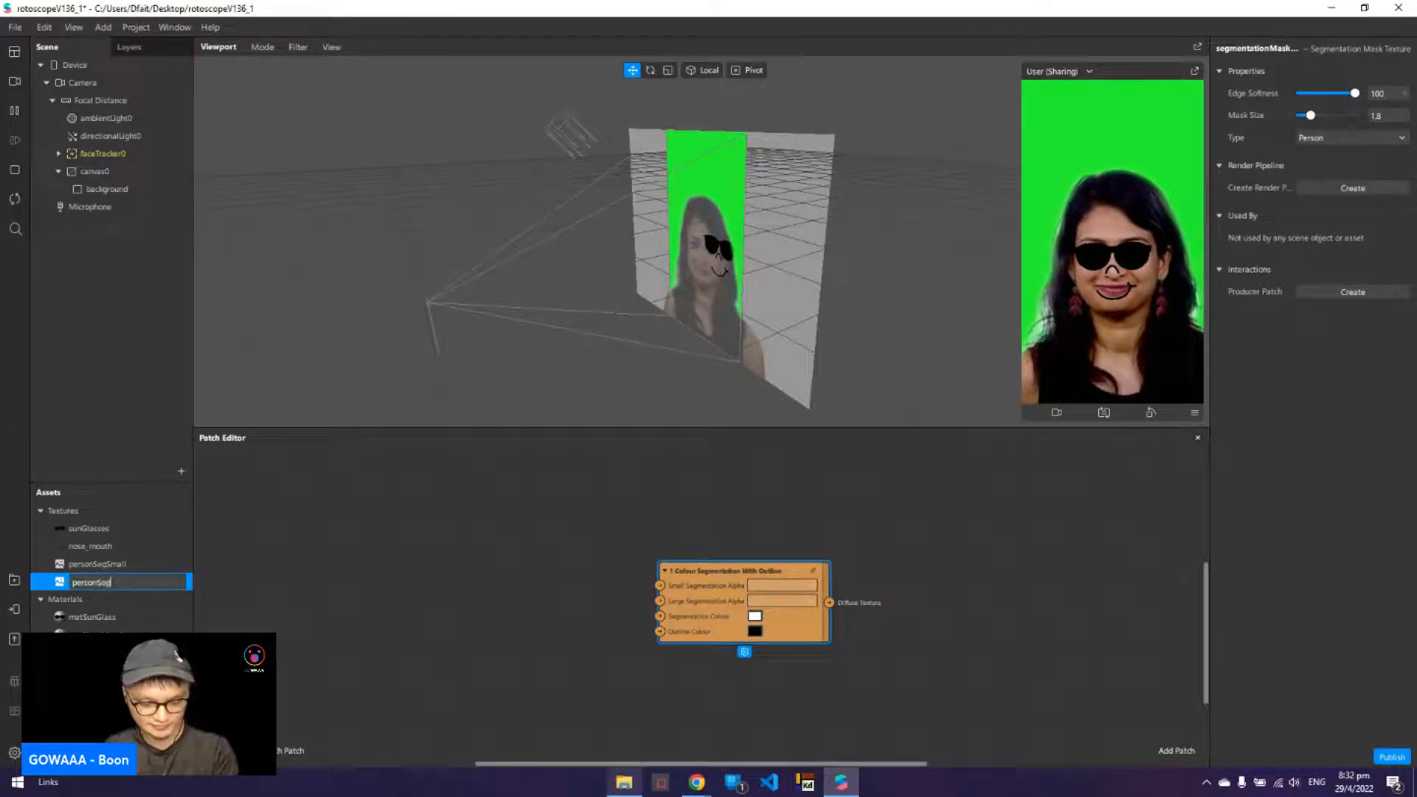
pyautogui.write('Large')
pyautogui.press('Return')
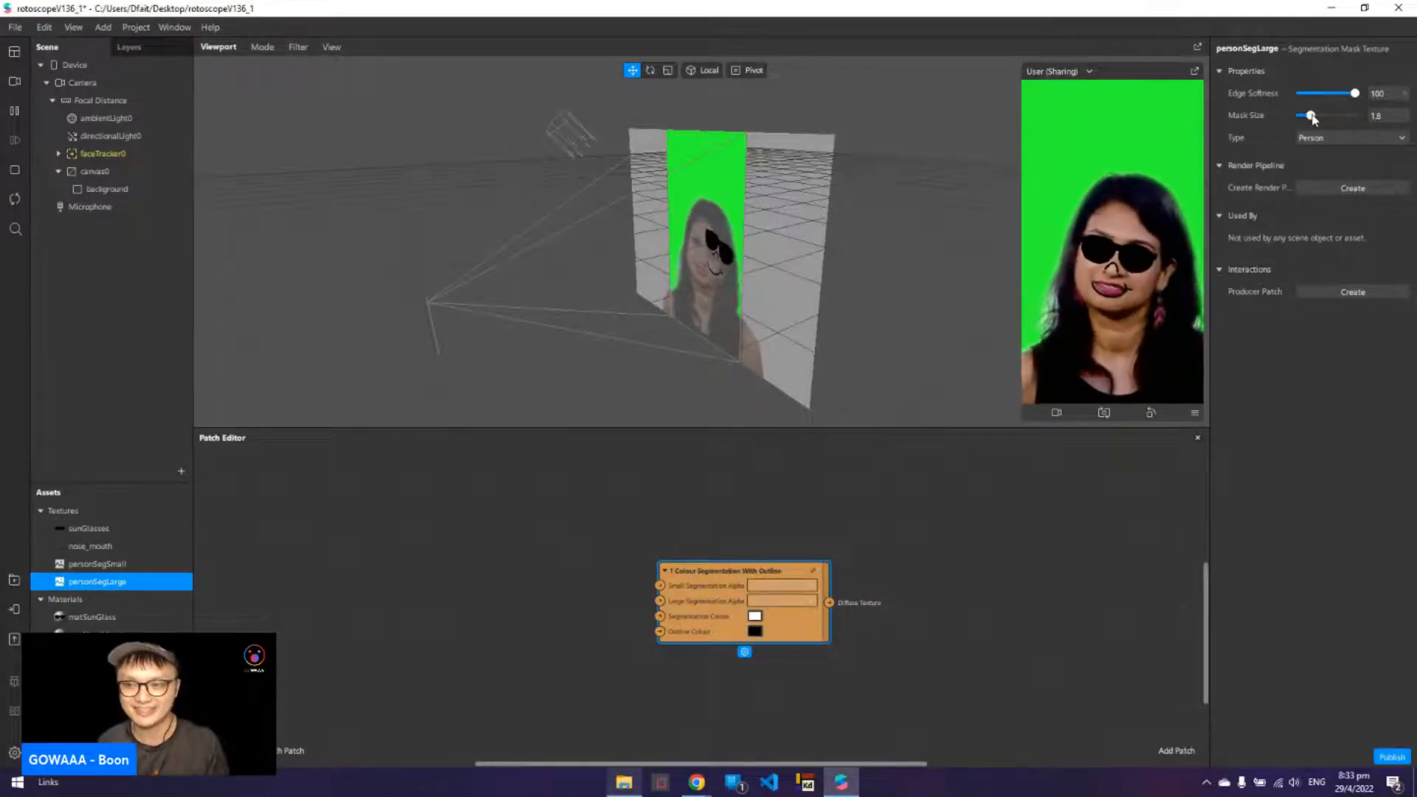
pyautogui.click(1387, 116)
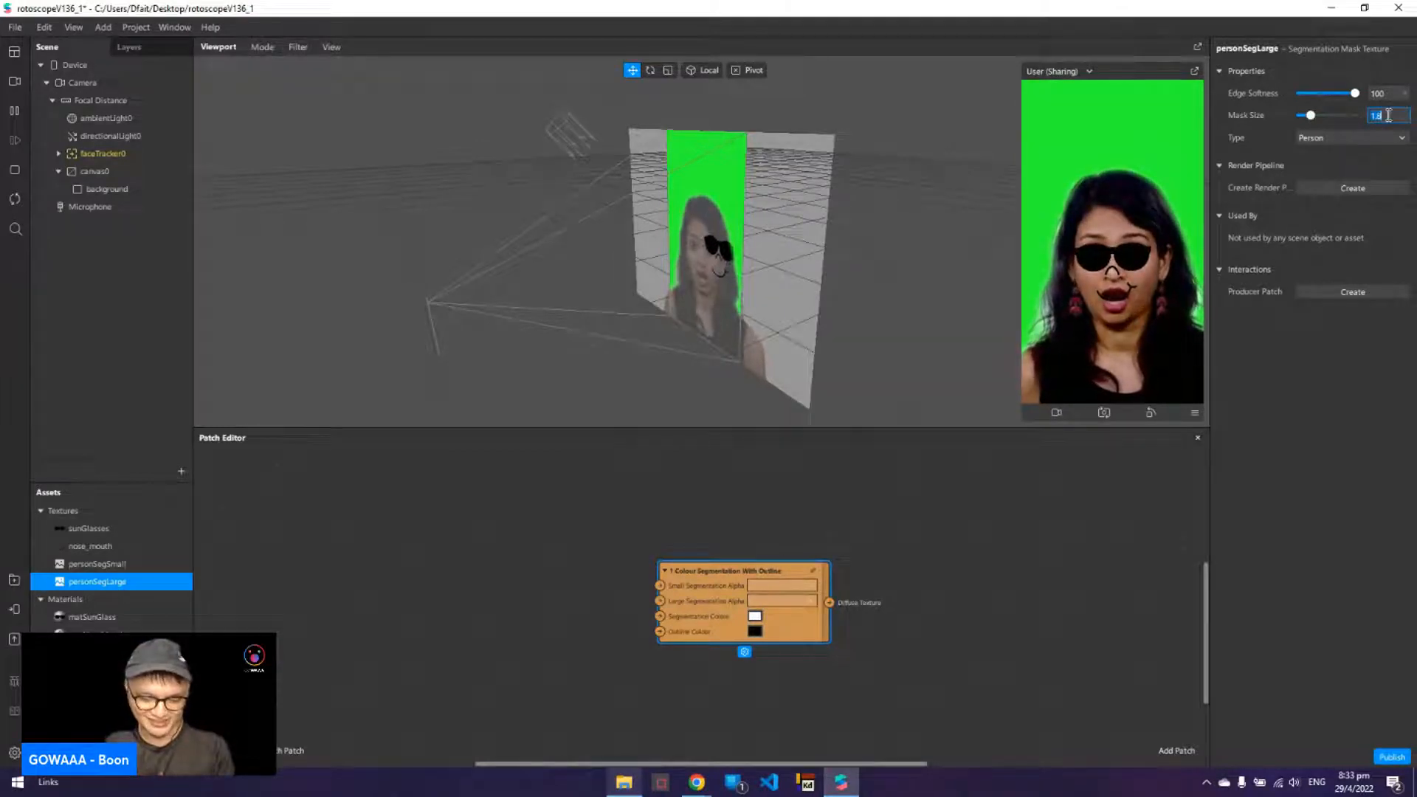
pyautogui.write('3')
pyautogui.press('Return')
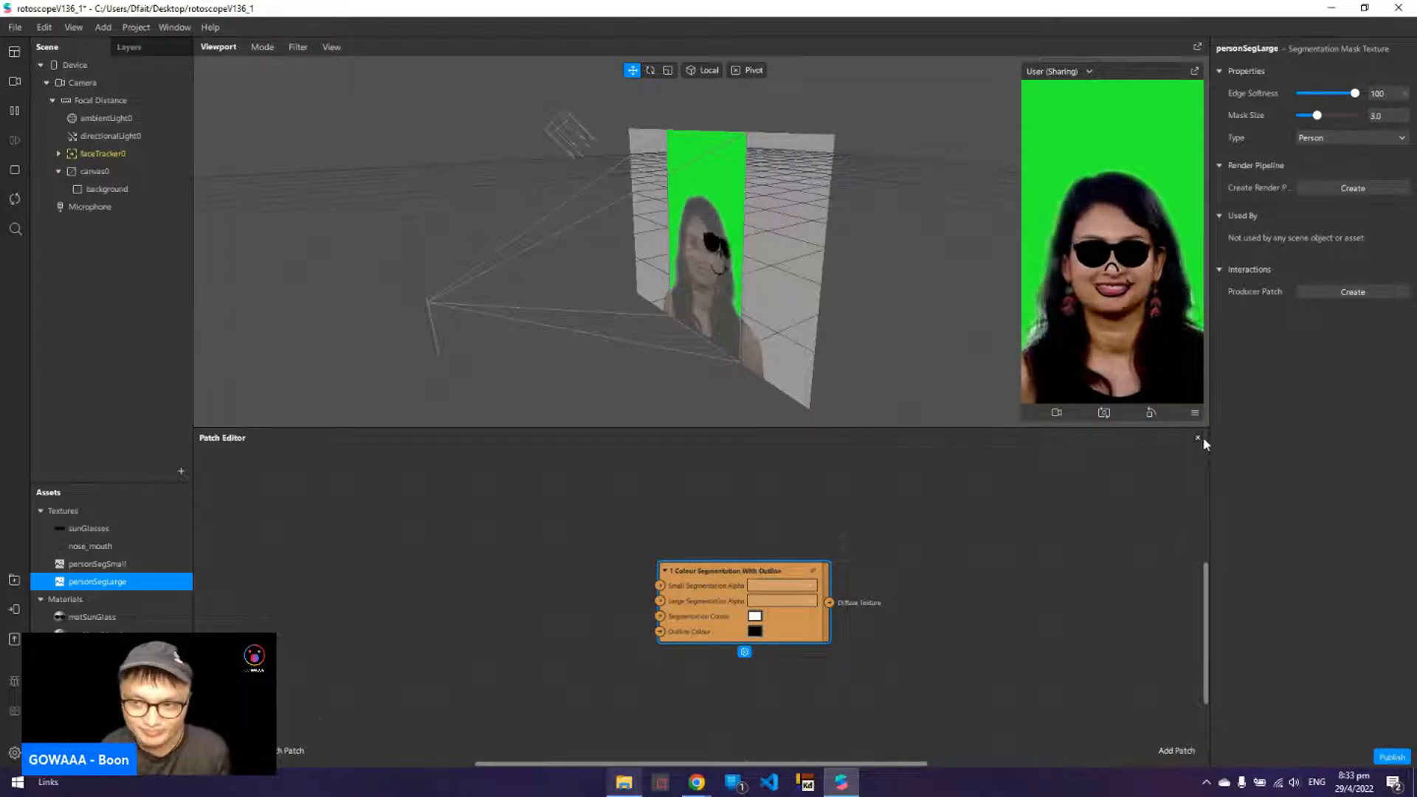
# - Add personSegSmall and personSegLarge as patches and connect their alpha outputs to the Small and Large Segmentation Alpha inputs
pyautogui.keyDown('ctrl'); pyautogui.click(150, 571); pyautogui.keyUp('ctrl')
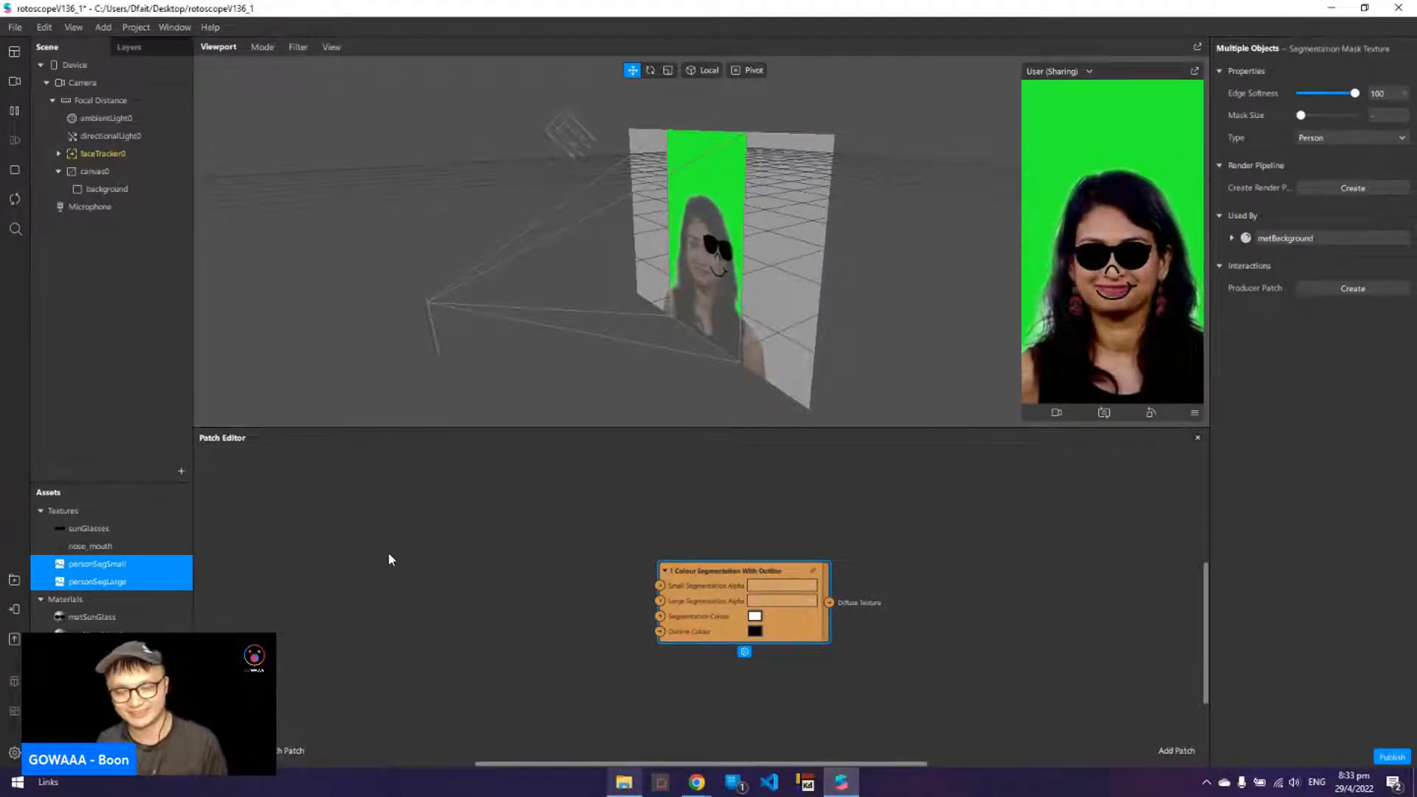
pyautogui.moveTo(99, 573); pyautogui.dragTo(407, 673)
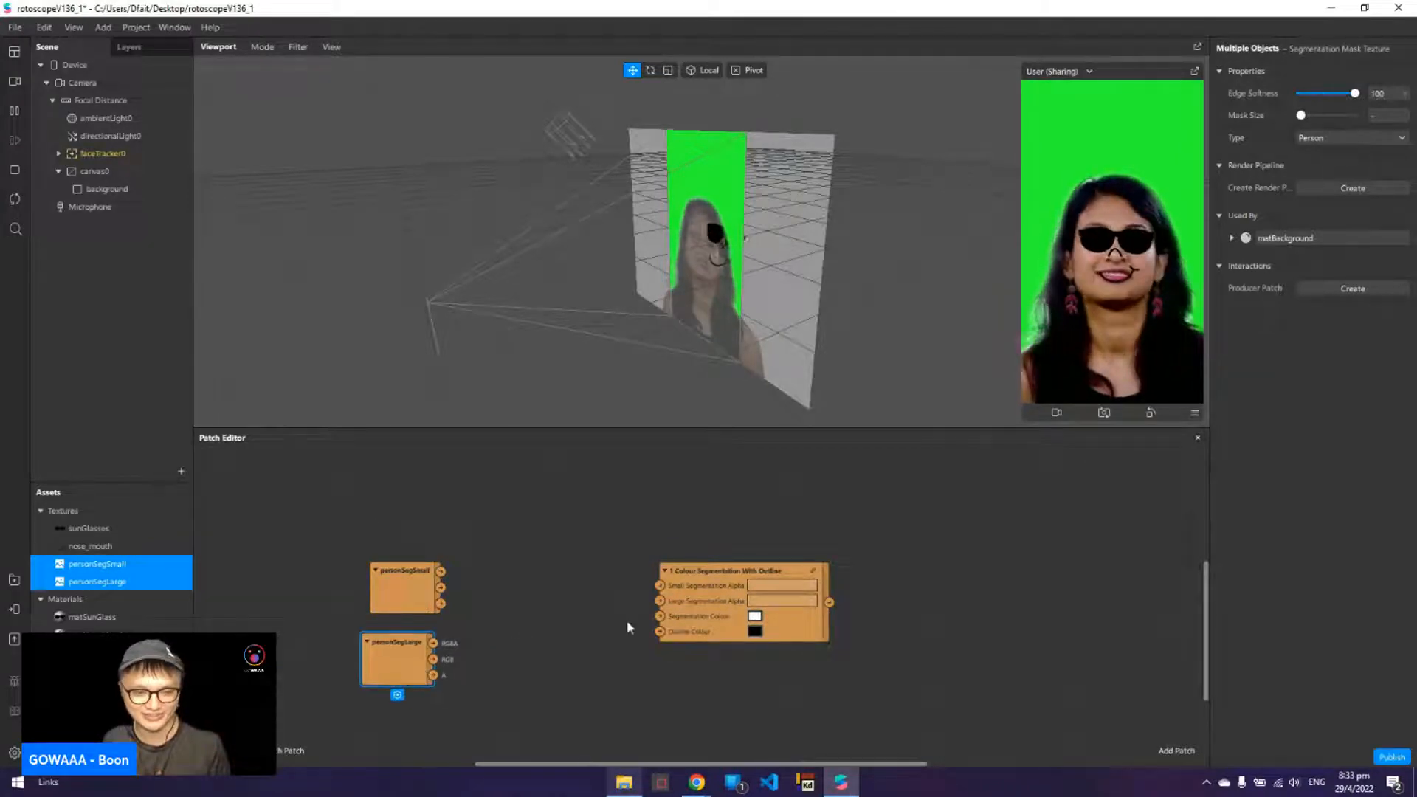
pyautogui.moveTo(347, 551); pyautogui.dragTo(515, 630)
pyautogui.click(581, 593)
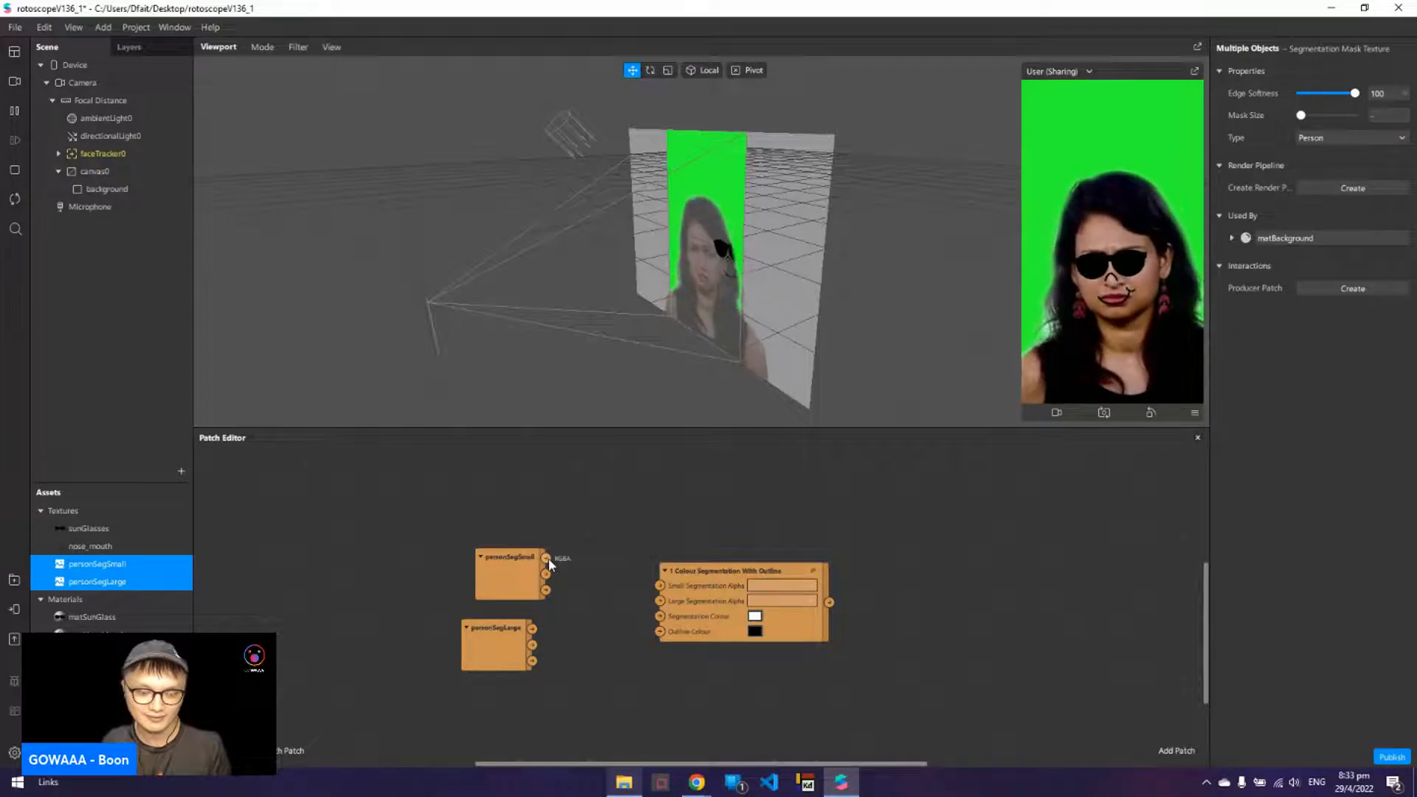
pyautogui.moveTo(509, 632); pyautogui.dragTo(522, 617)
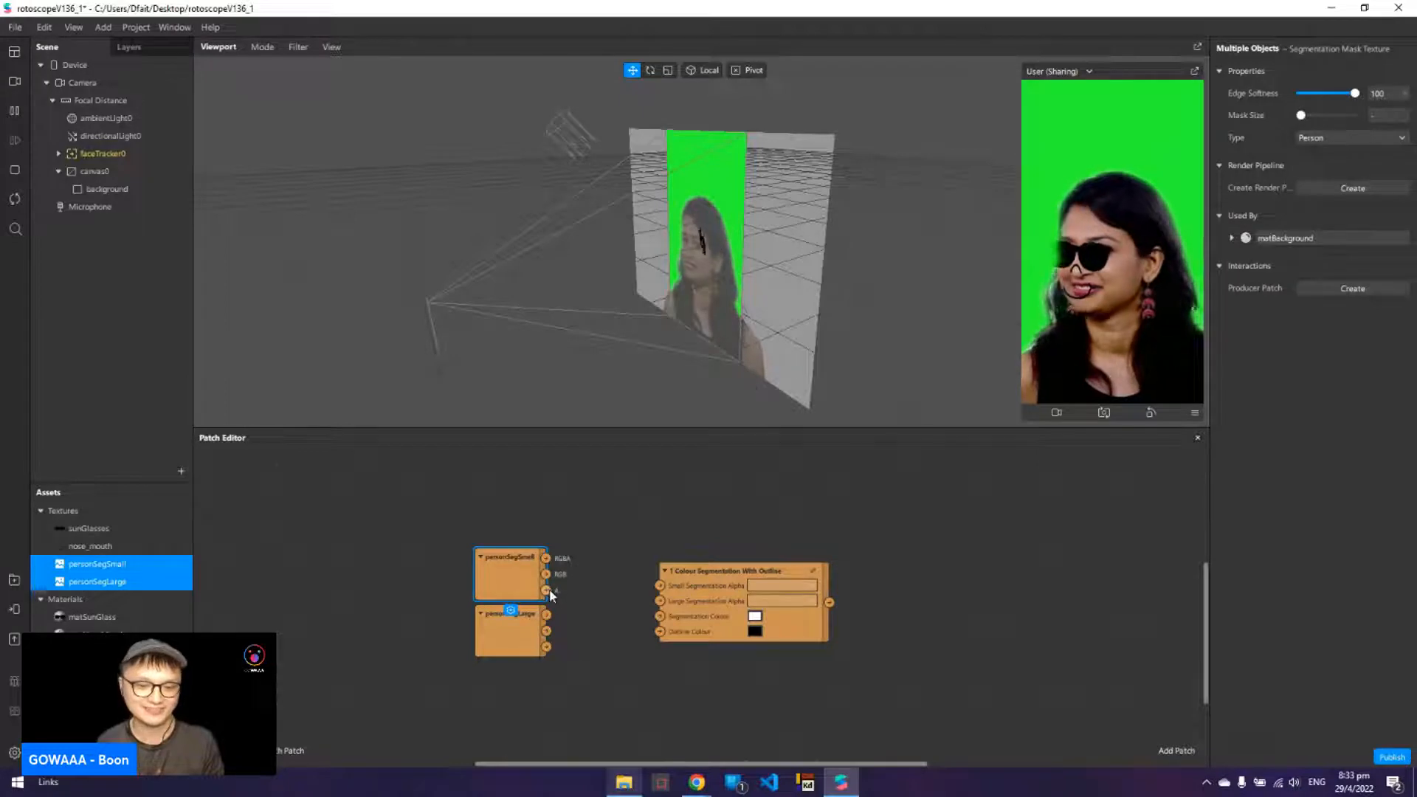
pyautogui.moveTo(550, 595); pyautogui.dragTo(659, 586)
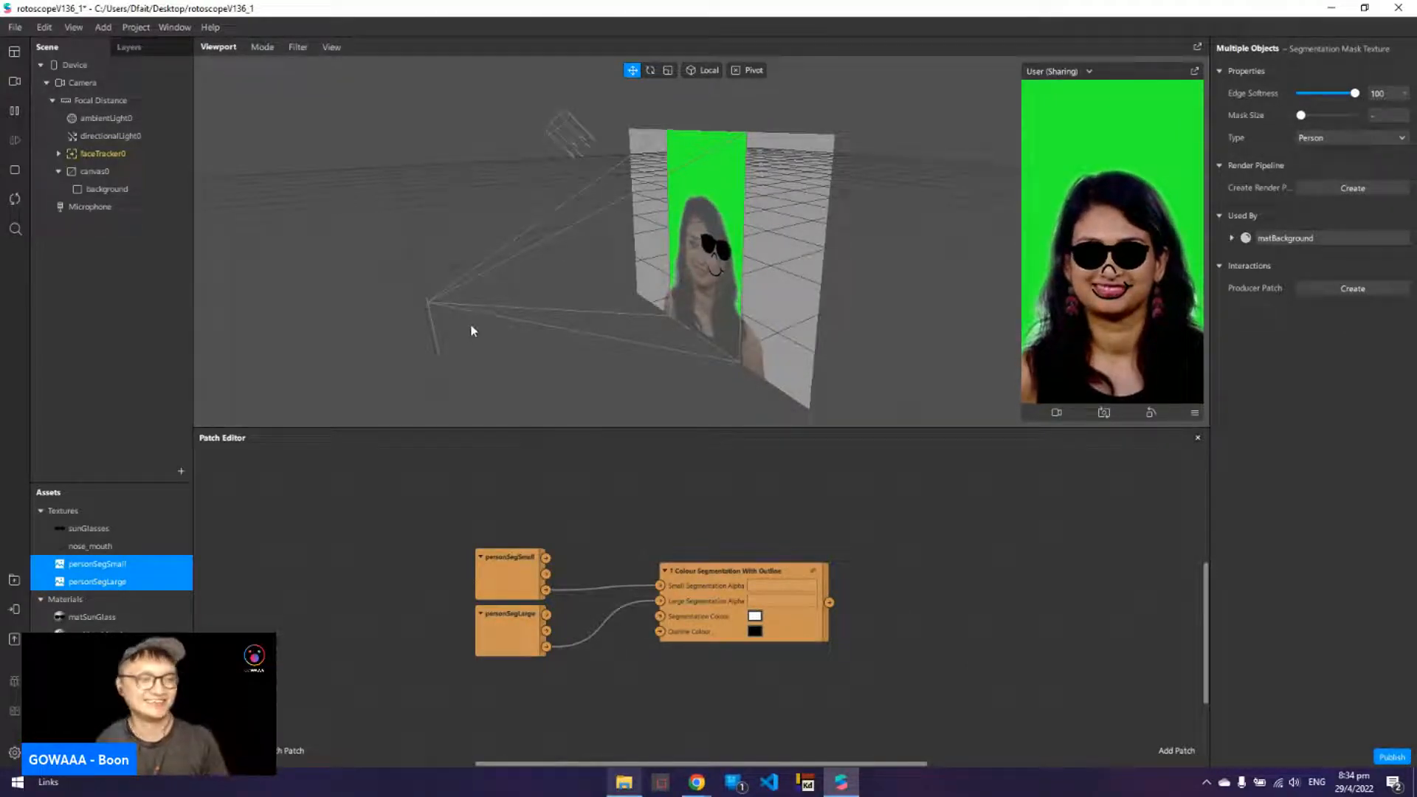
# - Duplicate the background rectangle in canvas0 and rename the copy as person
pyautogui.click(135, 190)
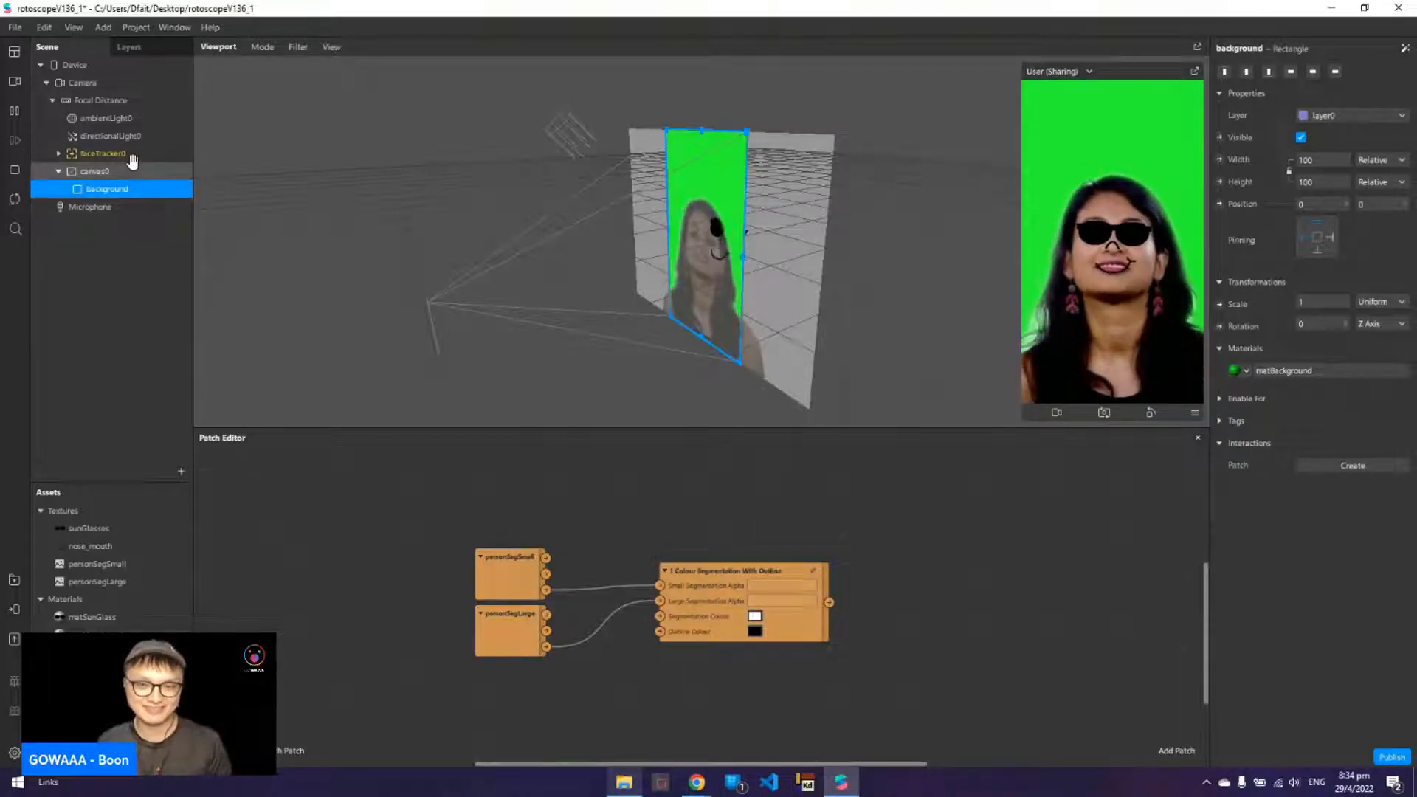
pyautogui.rightClick(149, 189)
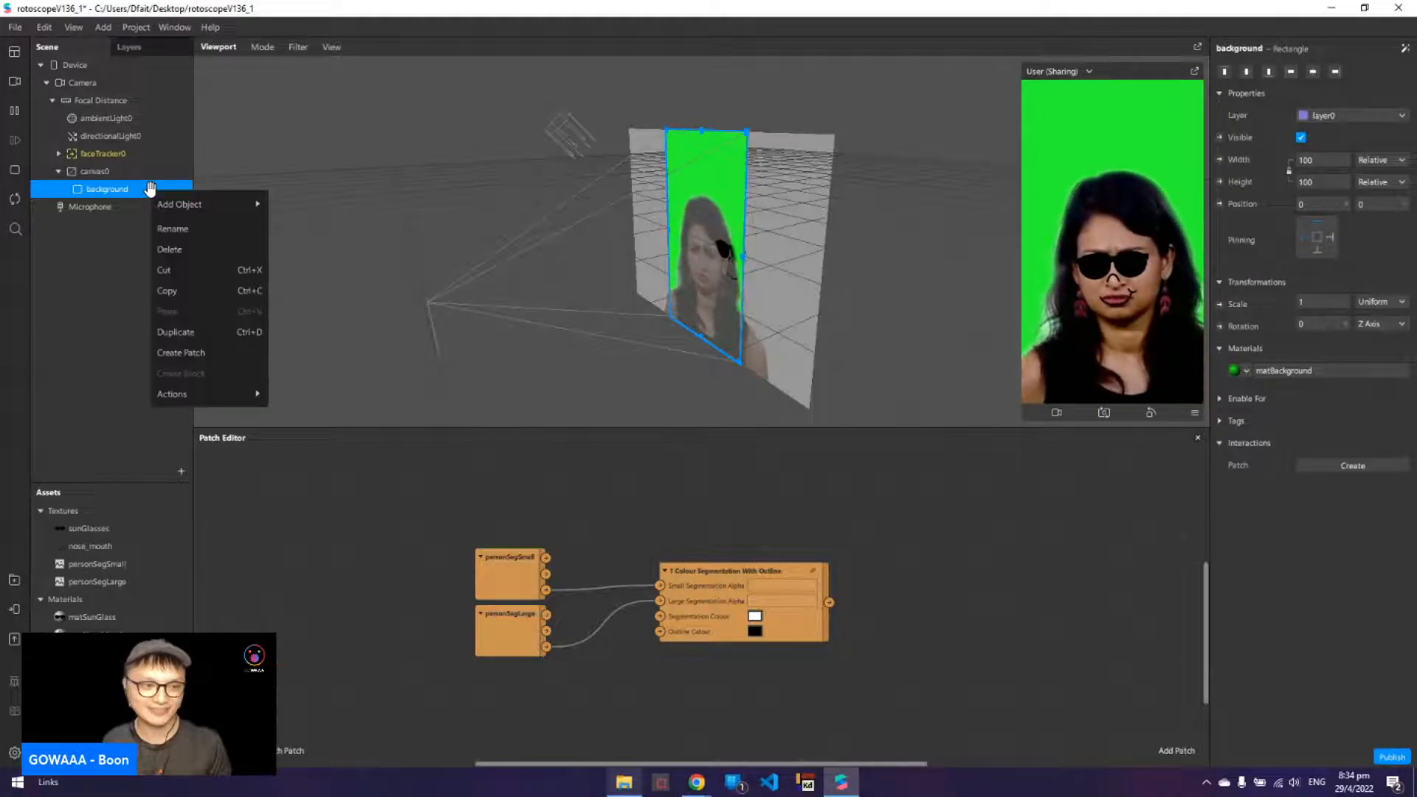
pyautogui.click(197, 330)
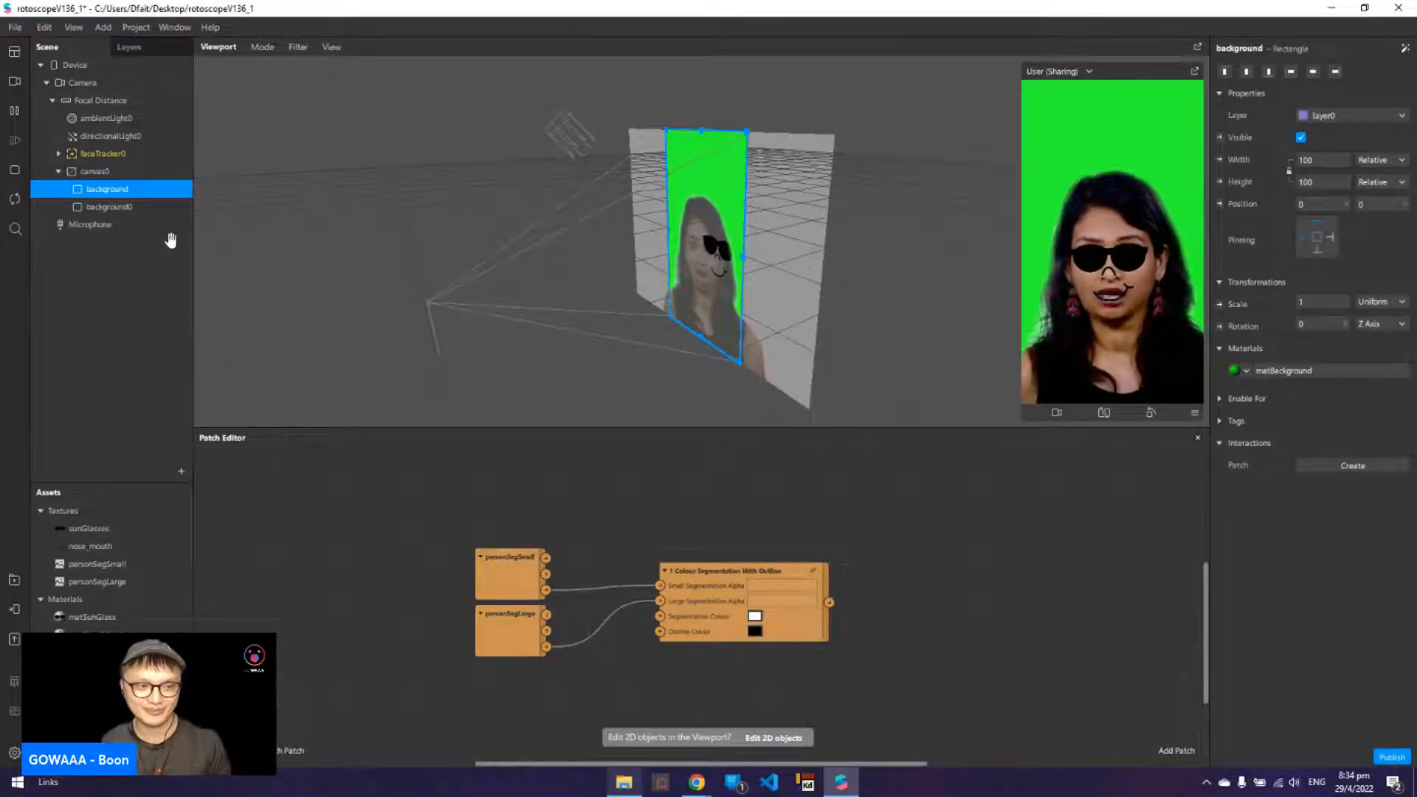
pyautogui.click(163, 206)
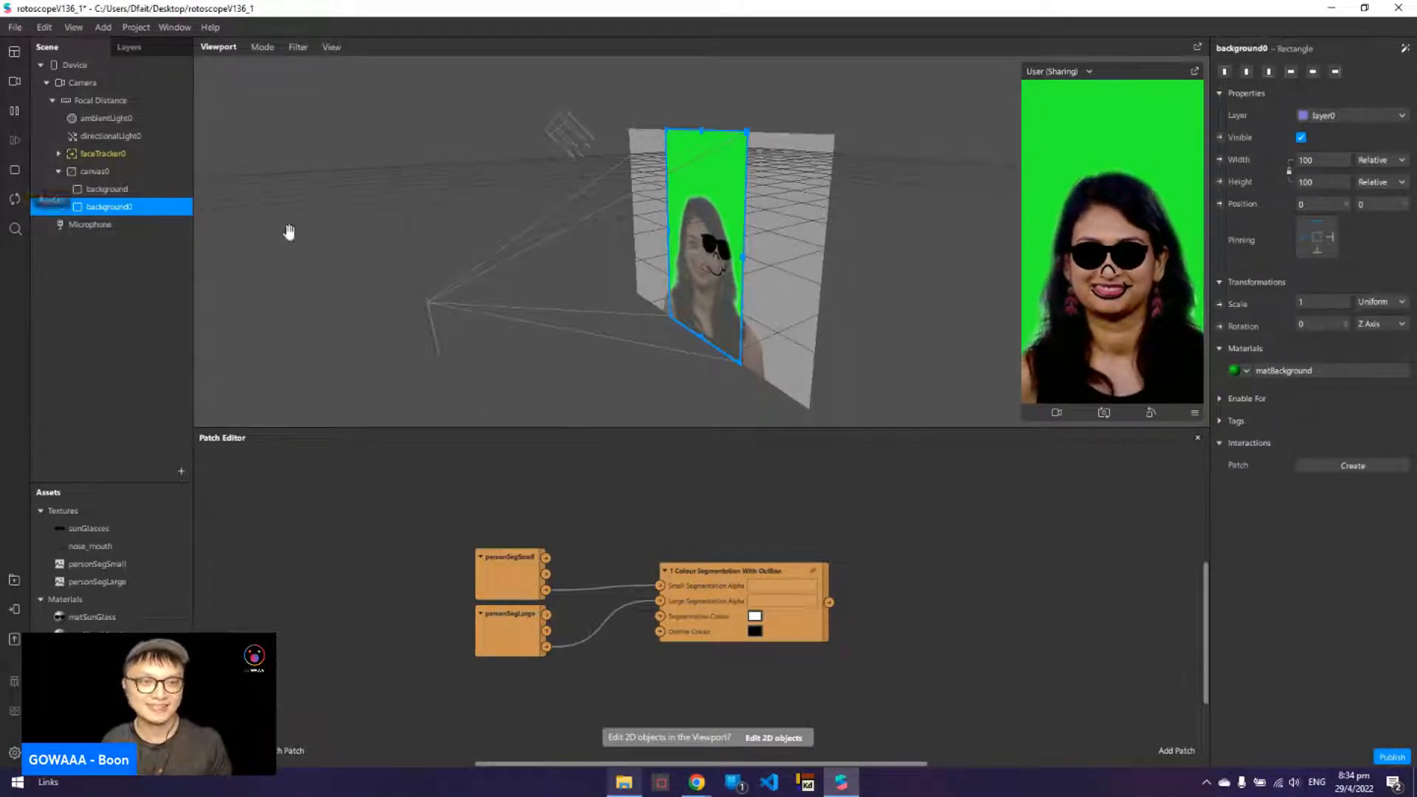
pyautogui.rightClick(177, 207)
pyautogui.click(228, 279)
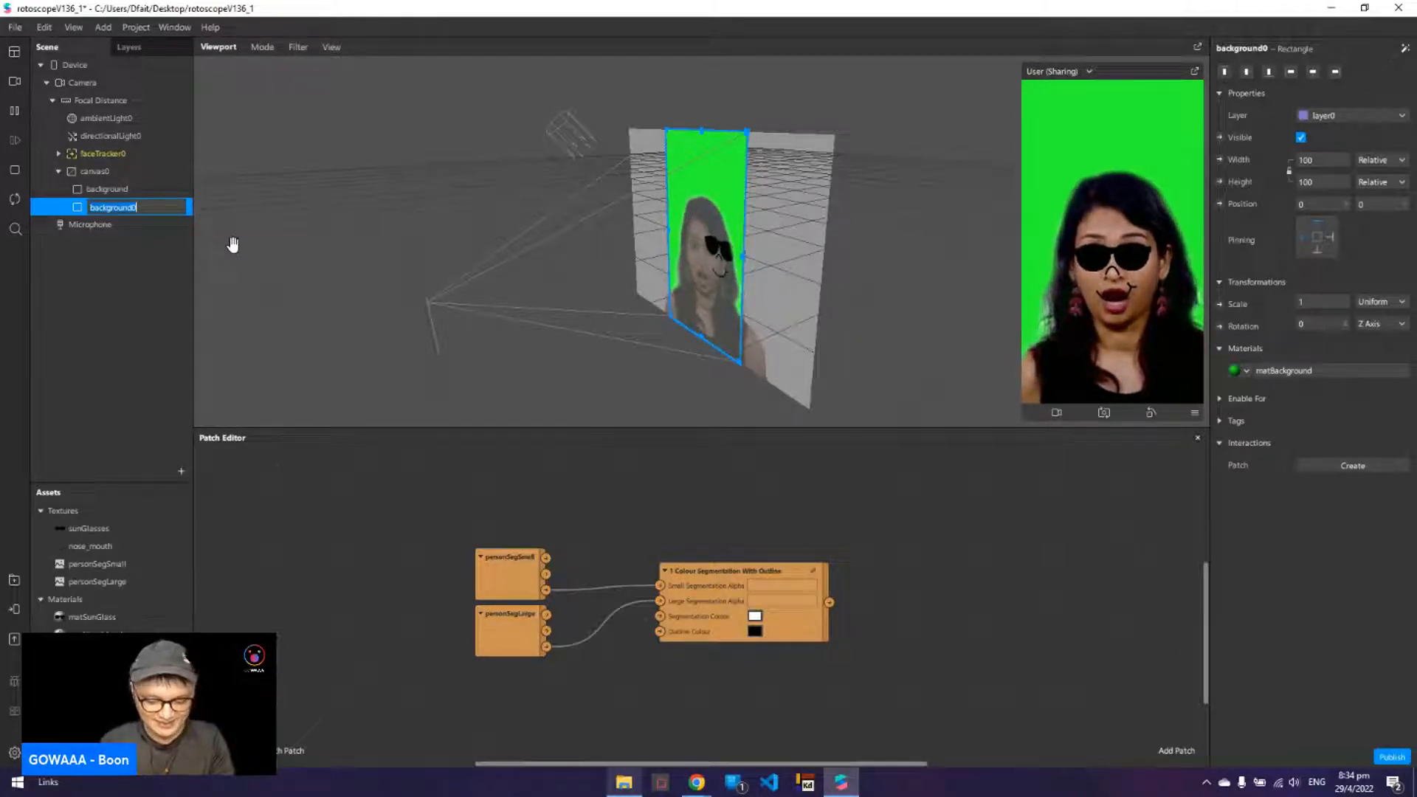
pyautogui.write('be')
pyautogui.press('Return')
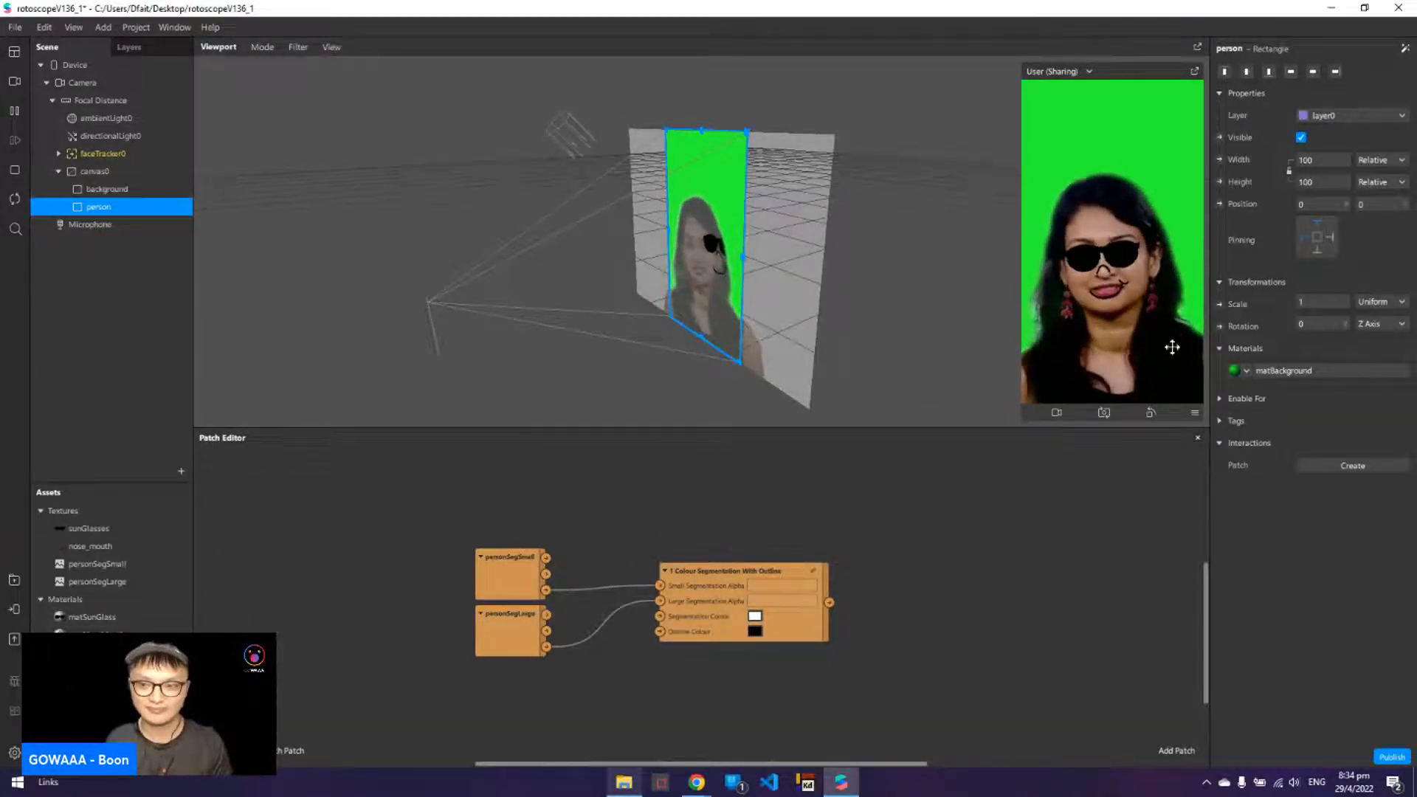
# - Duplicate the matBackground material and rename the copy as matPerson
pyautogui.click(96, 652)
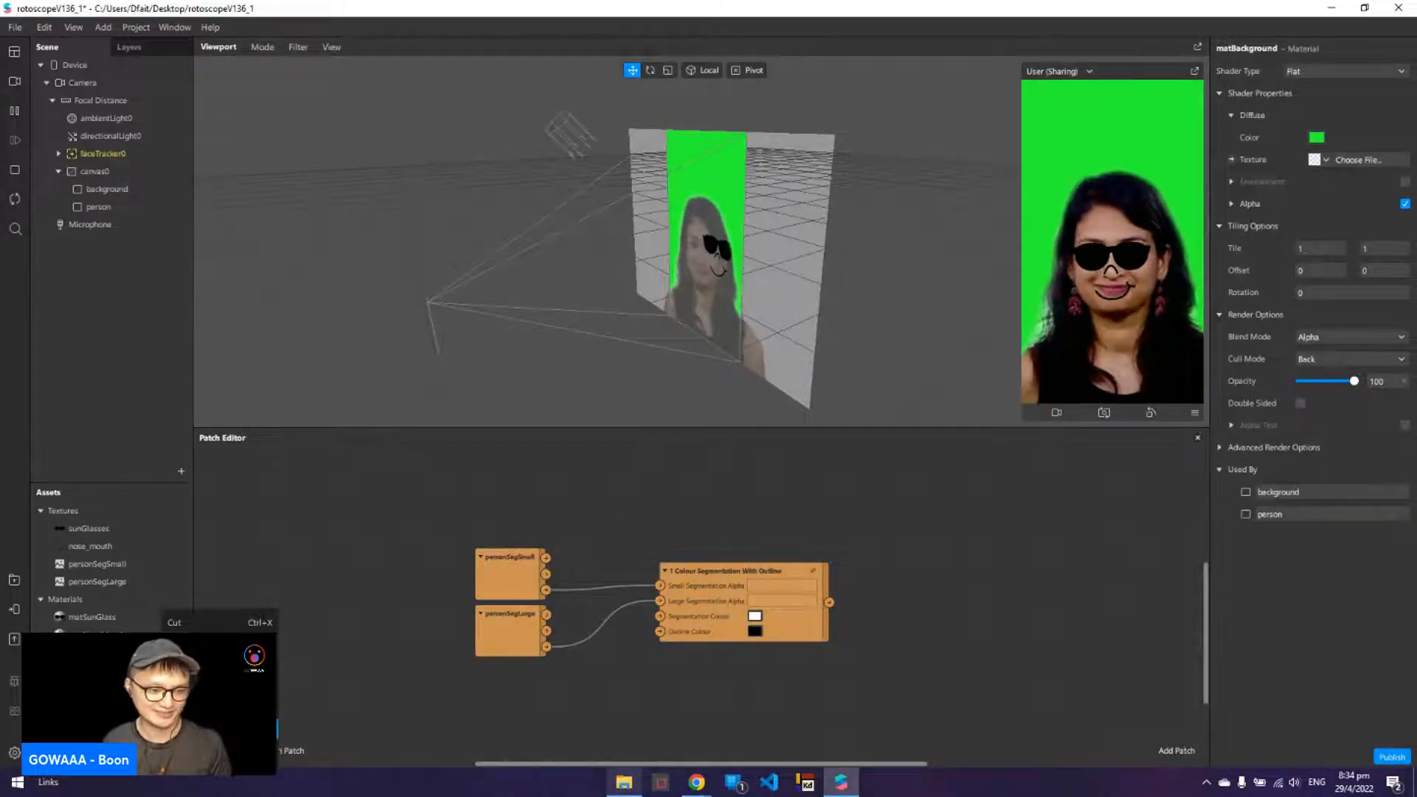
pyautogui.click(214, 685)
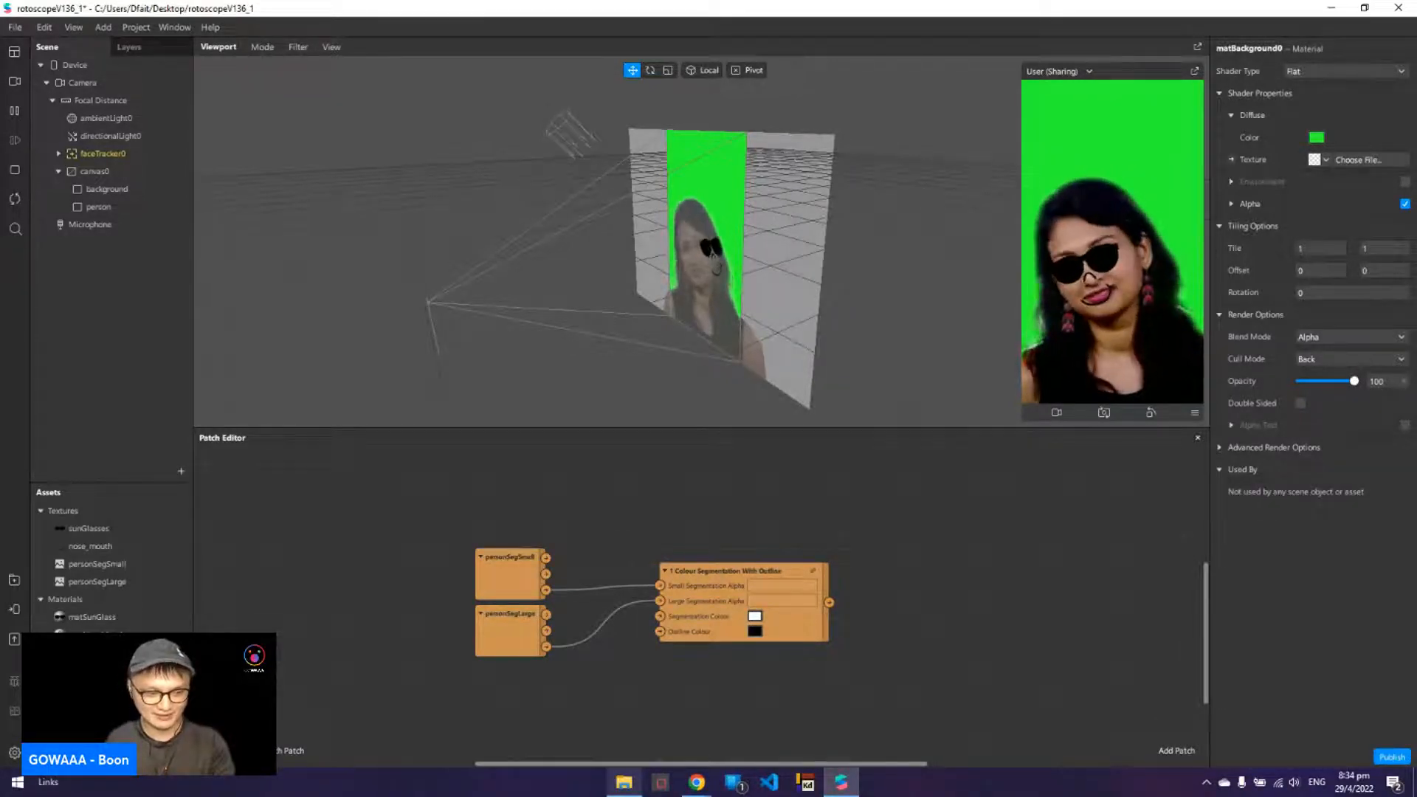
pyautogui.press('Return')
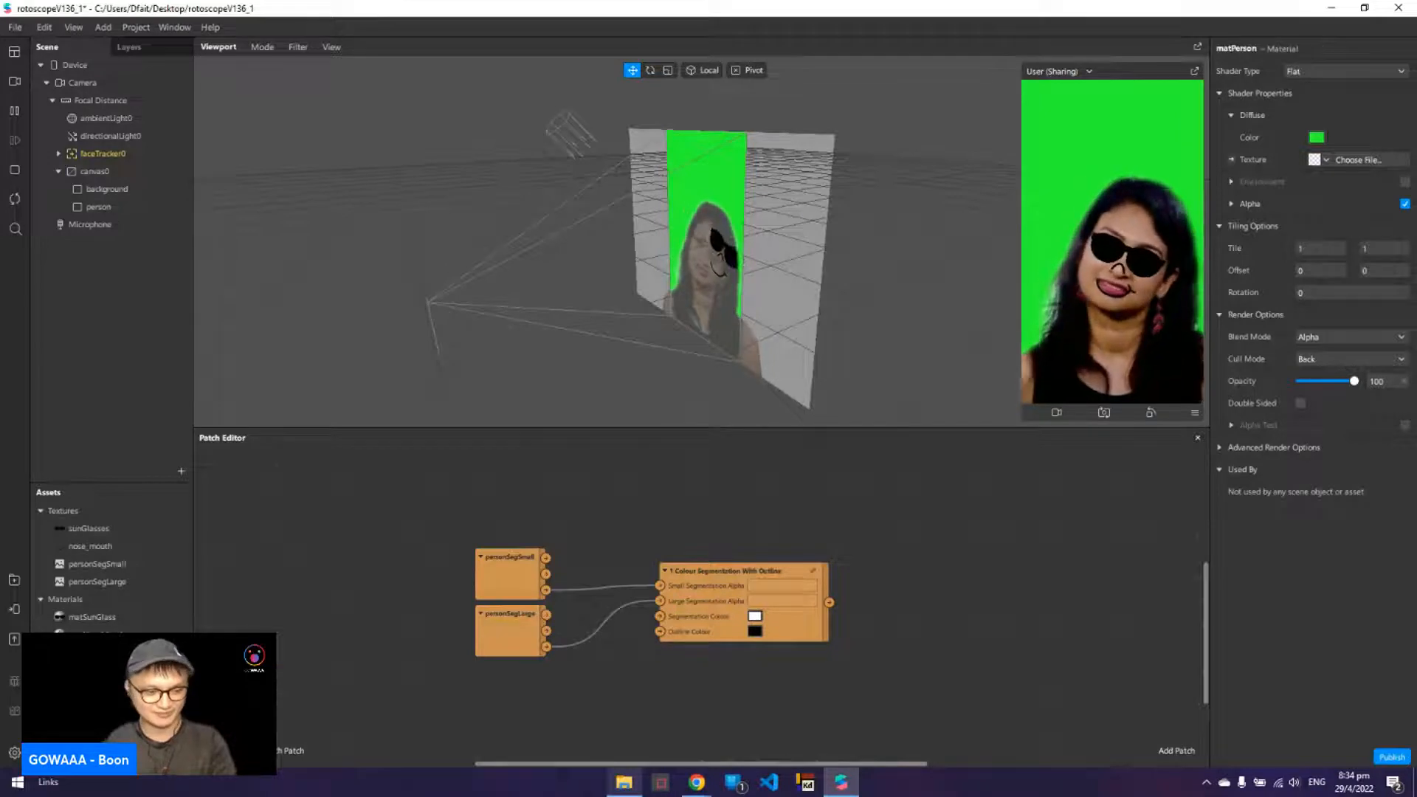
# - Set matPerson's diffuse color to white and drive its diffuse texture from the 1 Colour Segmentation With Outline patch
pyautogui.click(1316, 137)
pyautogui.click(851, 384)
pyautogui.click(805, 512)
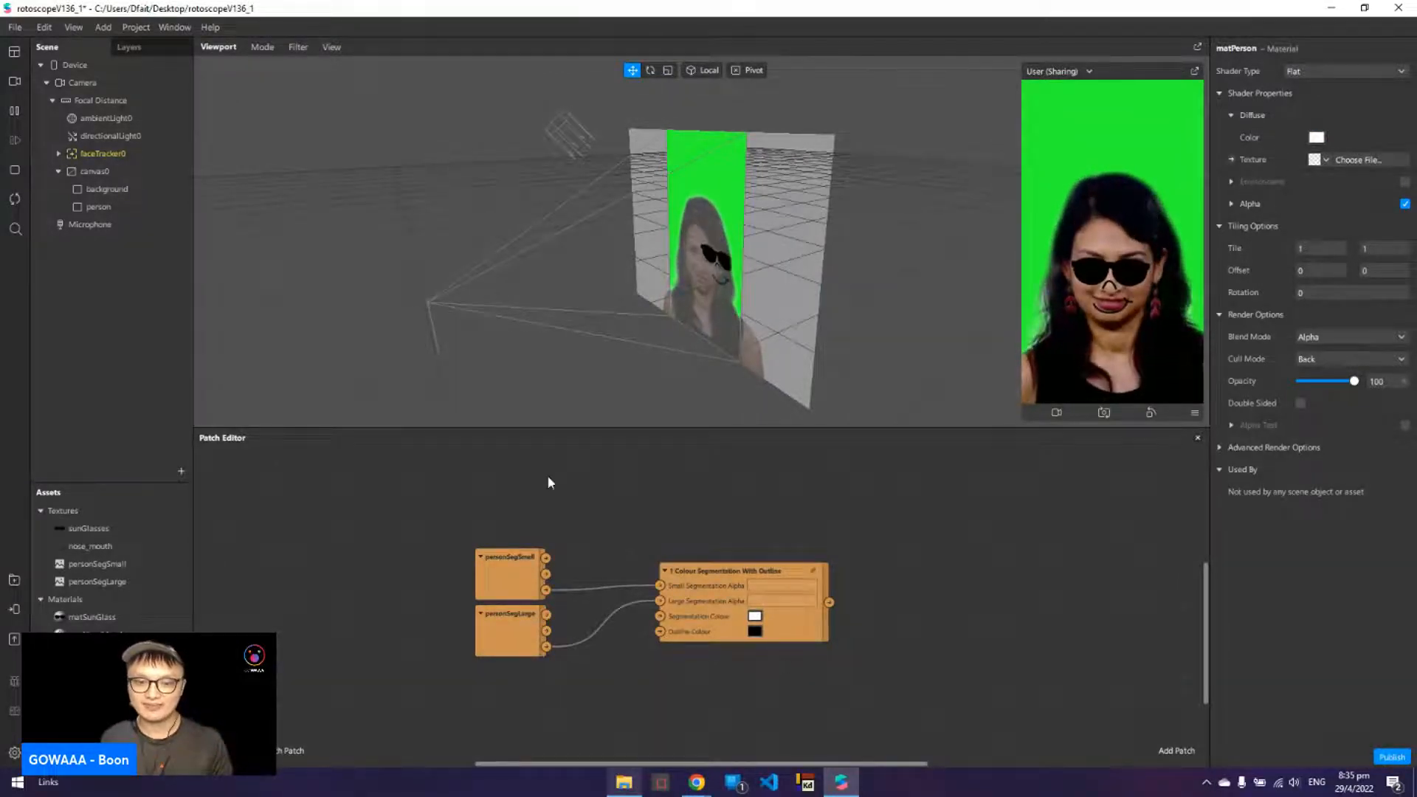
pyautogui.click(1231, 160)
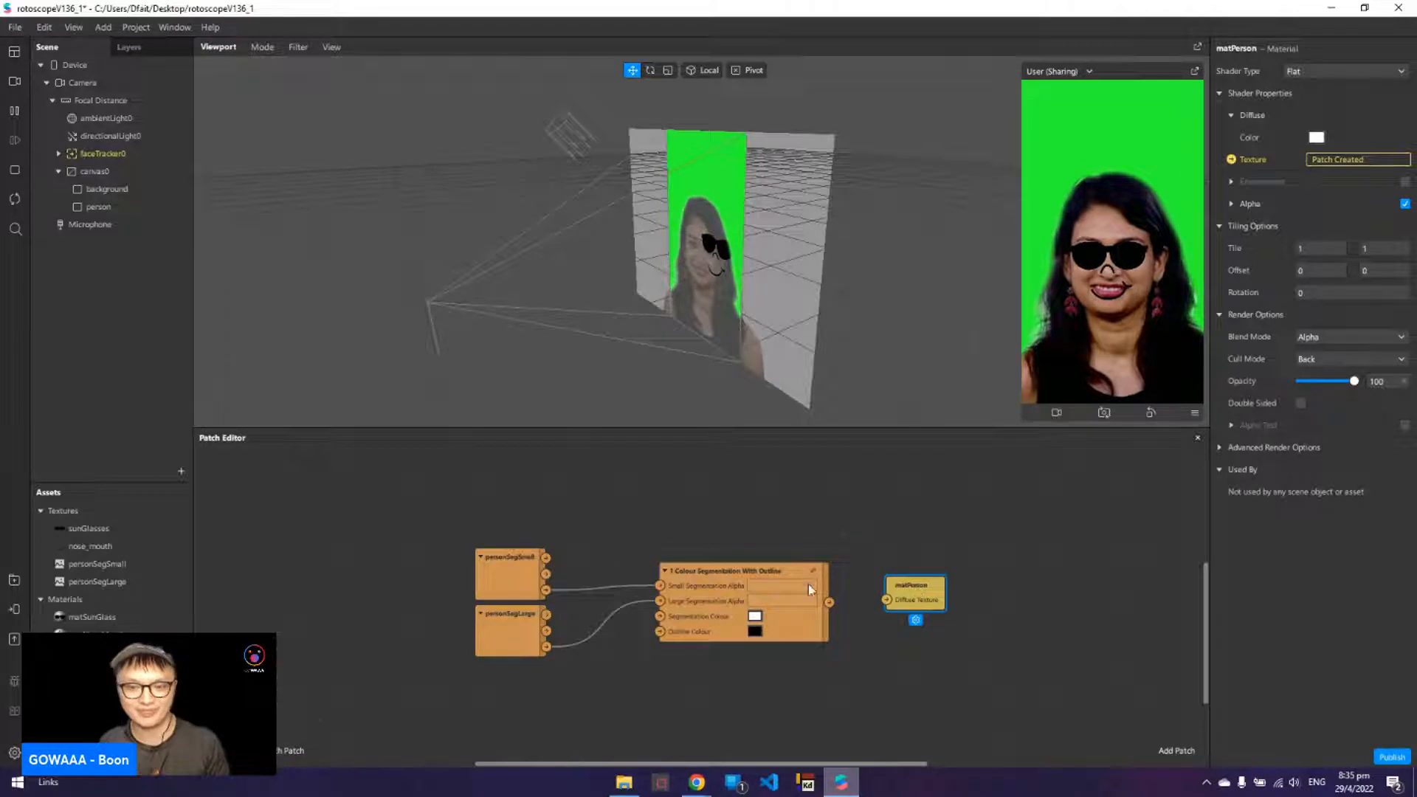
pyautogui.moveTo(773, 574); pyautogui.dragTo(887, 600)
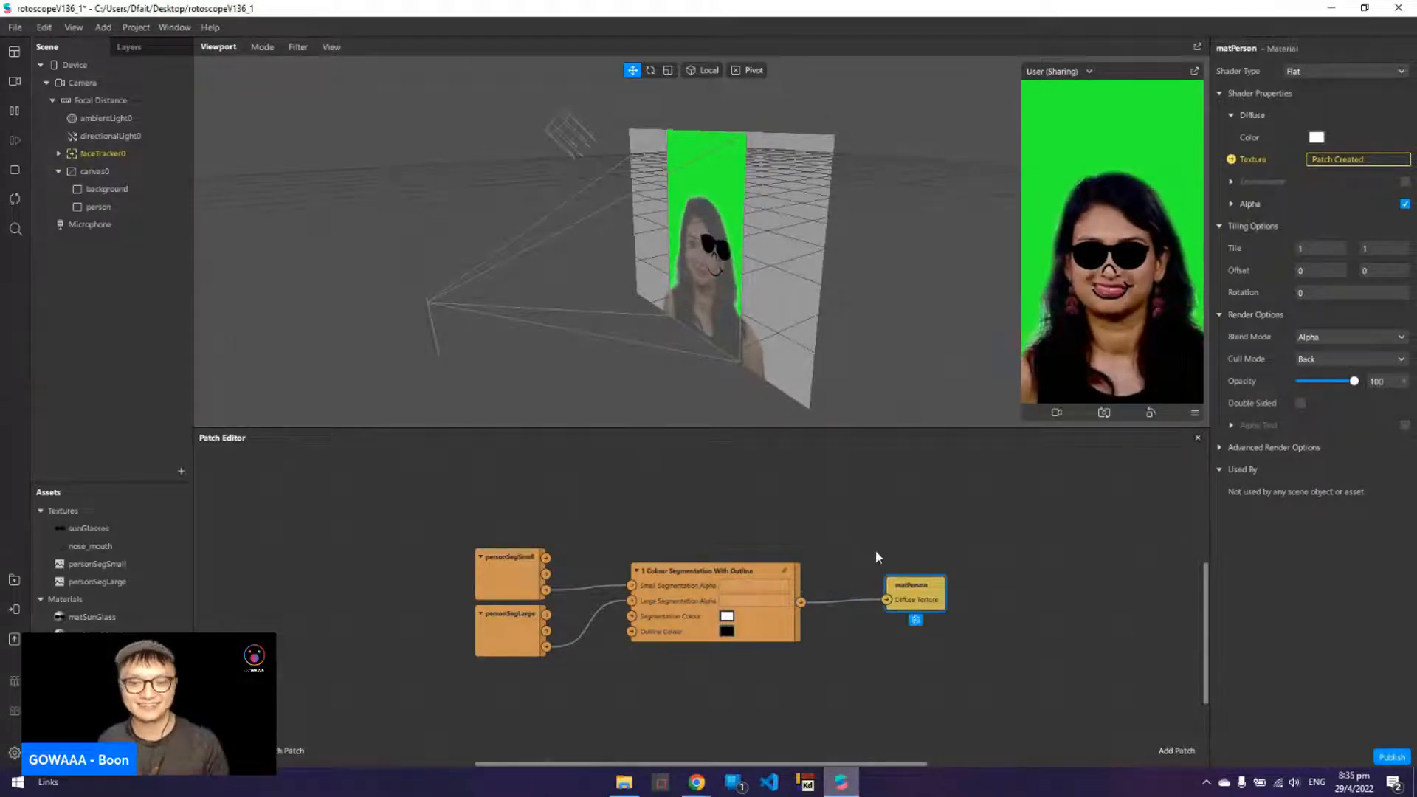
# - Assign matPerson to the person rectangle and disable the material's Alpha option
pyautogui.click(146, 206)
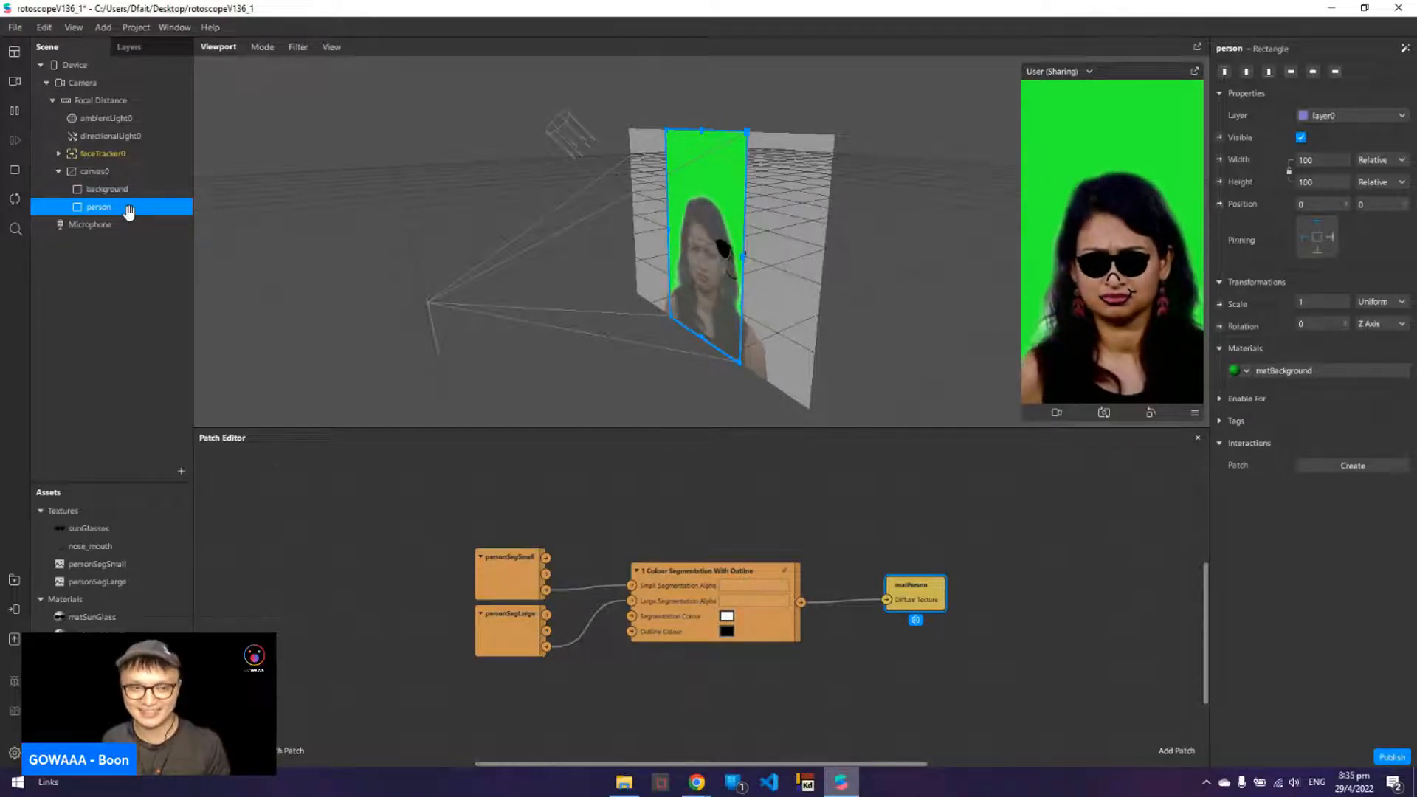
pyautogui.click(1232, 375)
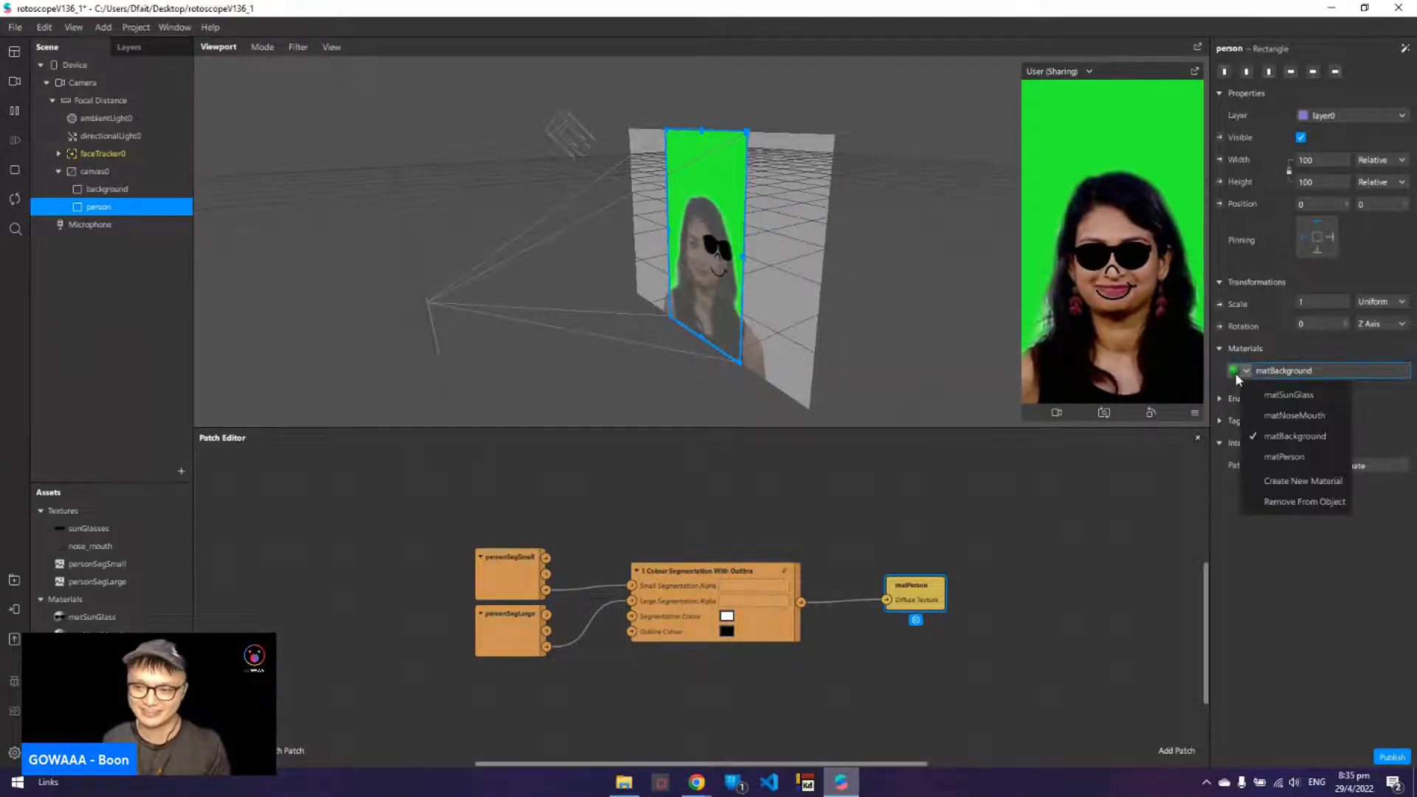
pyautogui.click(1287, 454)
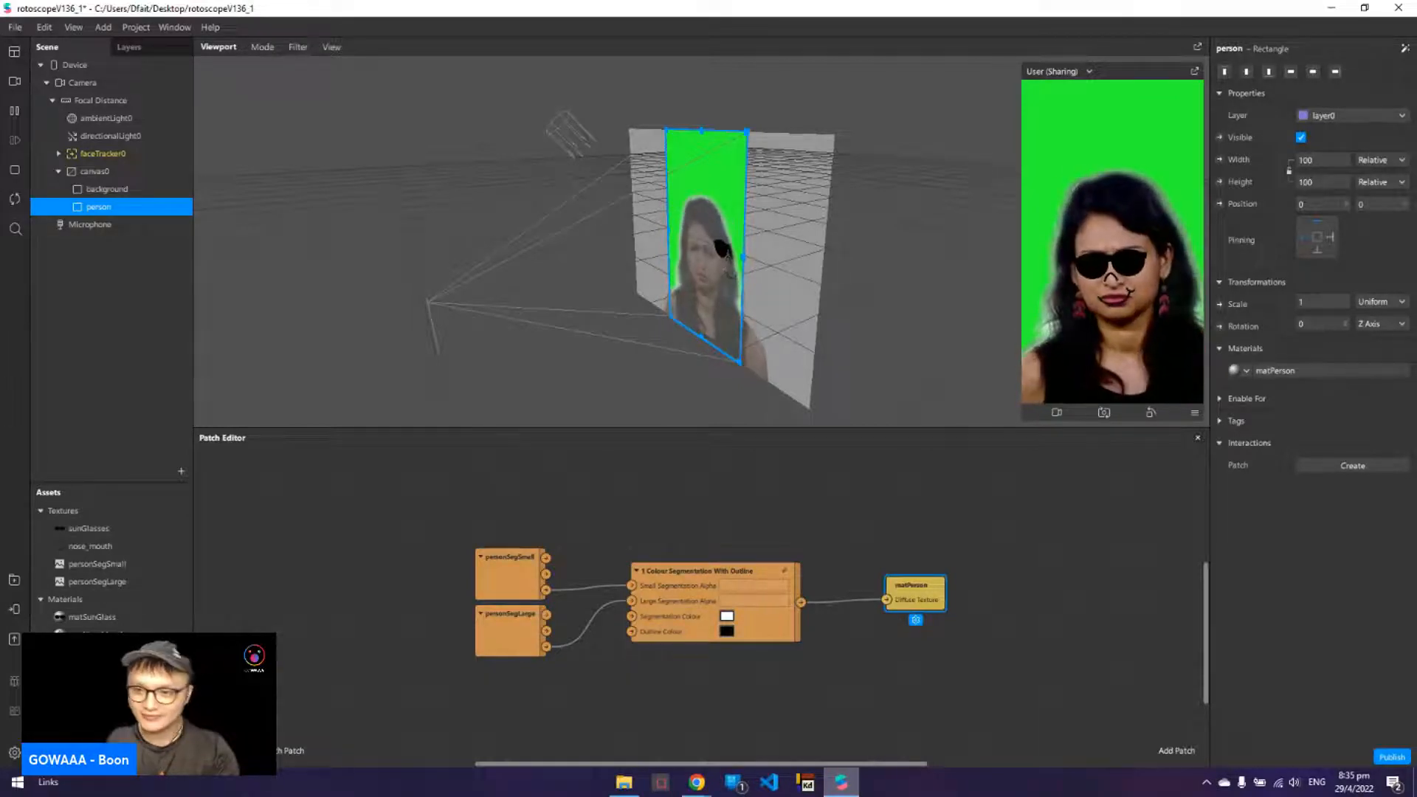
pyautogui.click(366, 626)
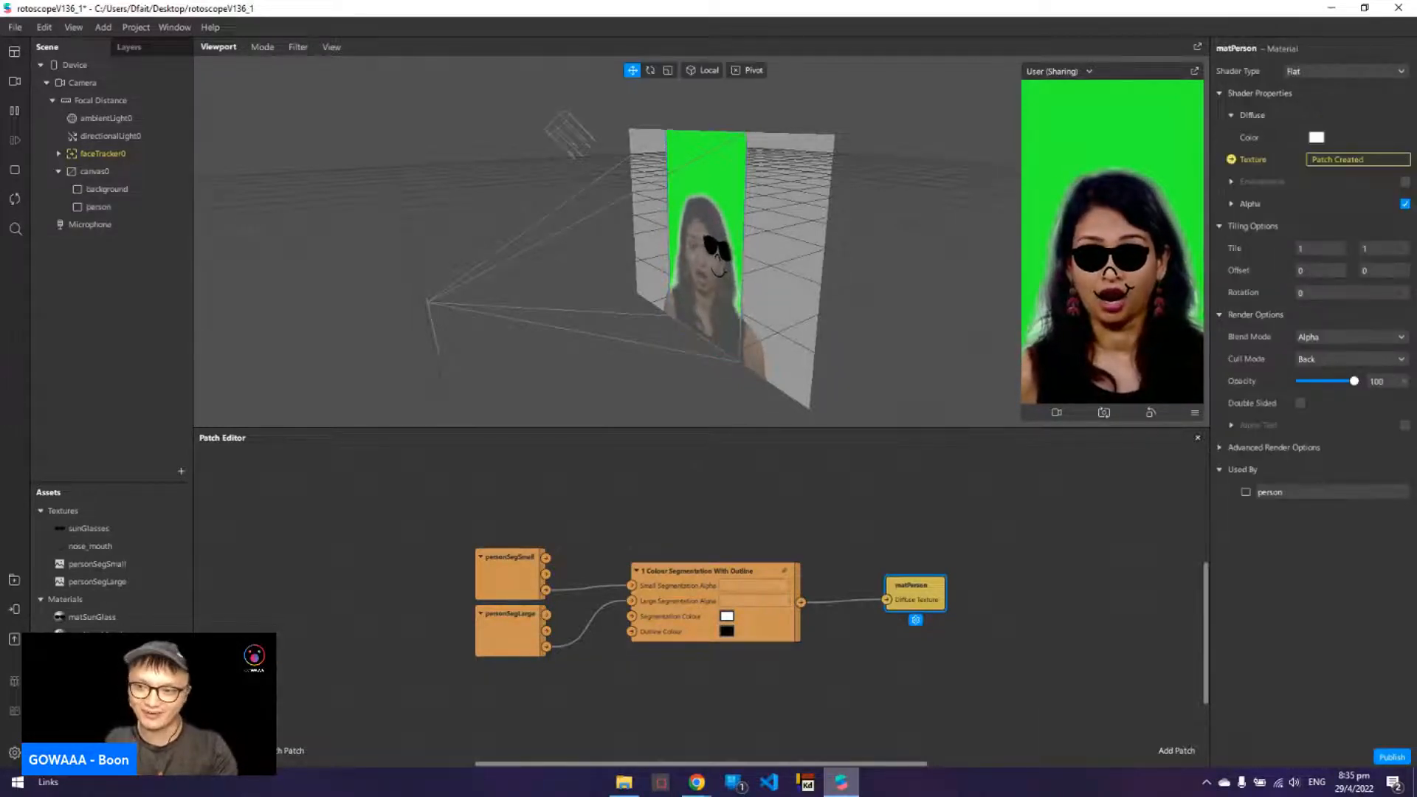
pyautogui.click(1405, 204)
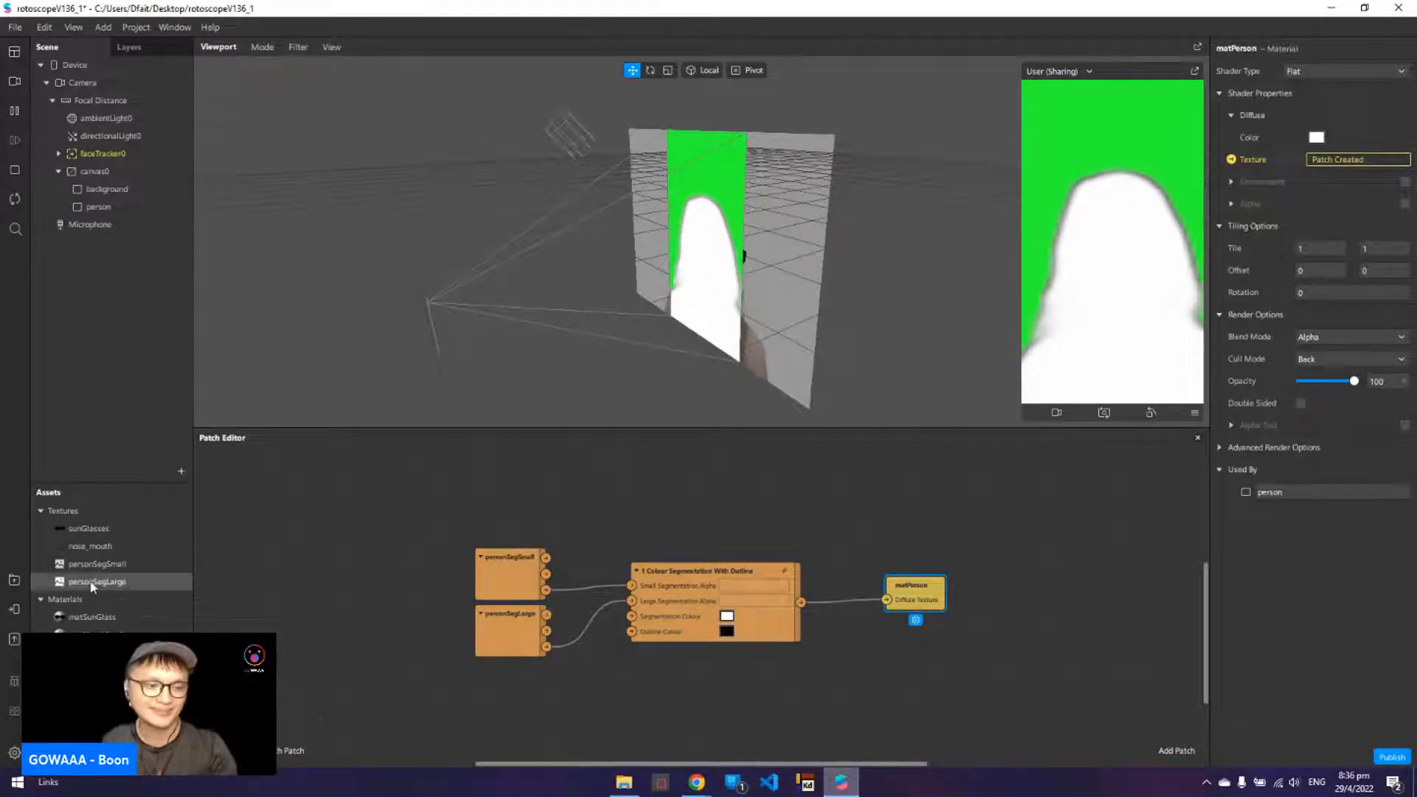
# - Set the edge softness of personSegSmall to 33
pyautogui.click(103, 565)
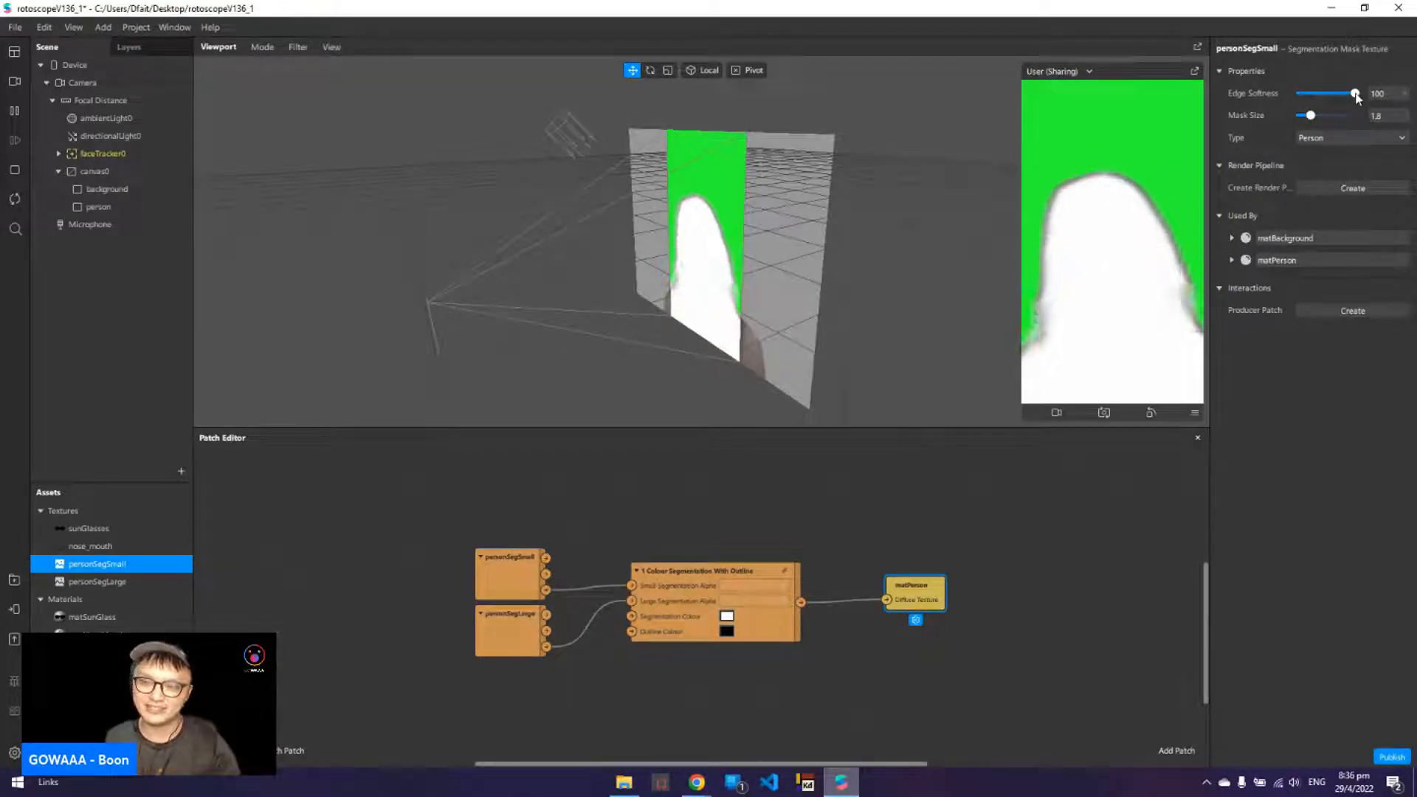
pyautogui.moveTo(1356, 94); pyautogui.dragTo(1321, 104)
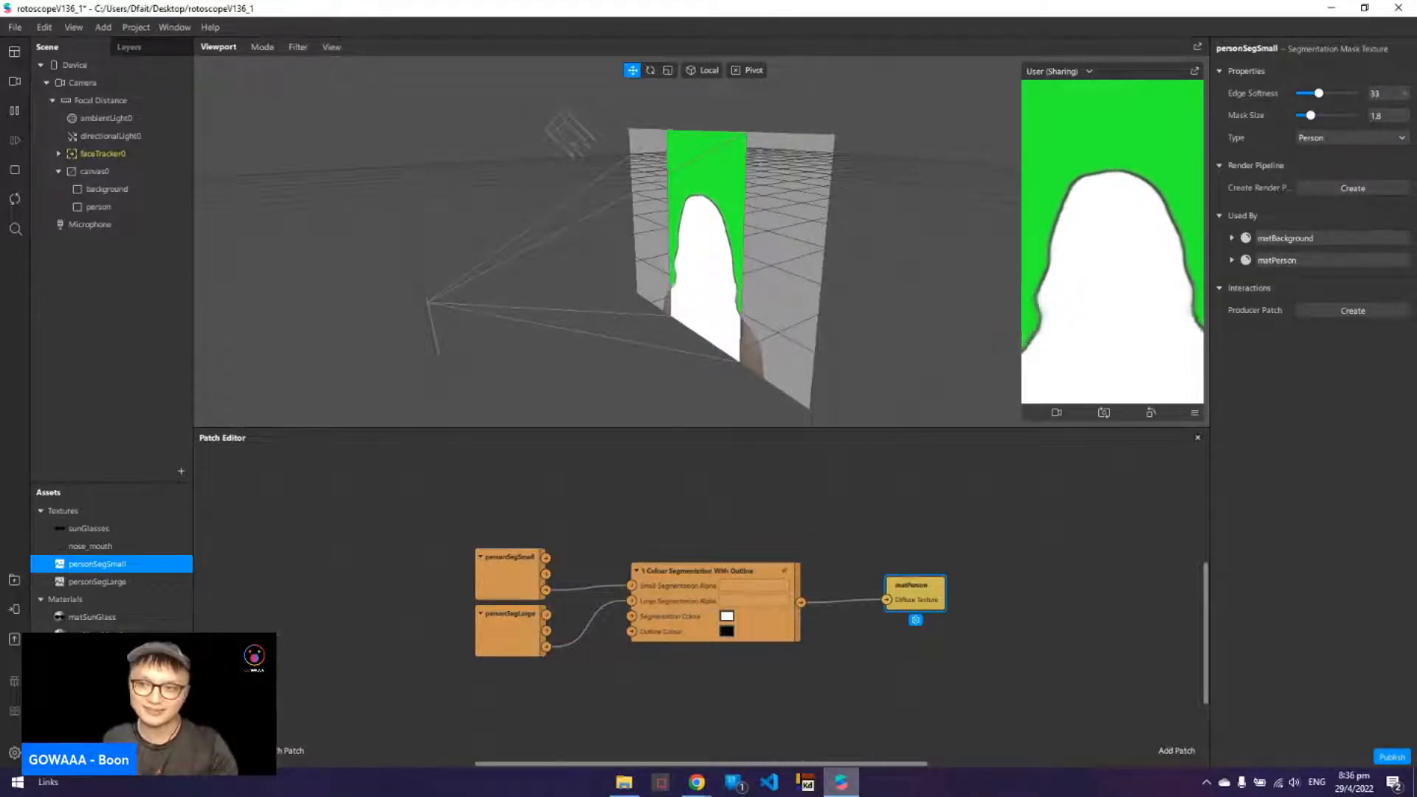
# - Set personSegLarge's edge softness to 33 and its mask size to 4.4
pyautogui.click(168, 583)
pyautogui.click(1383, 96)
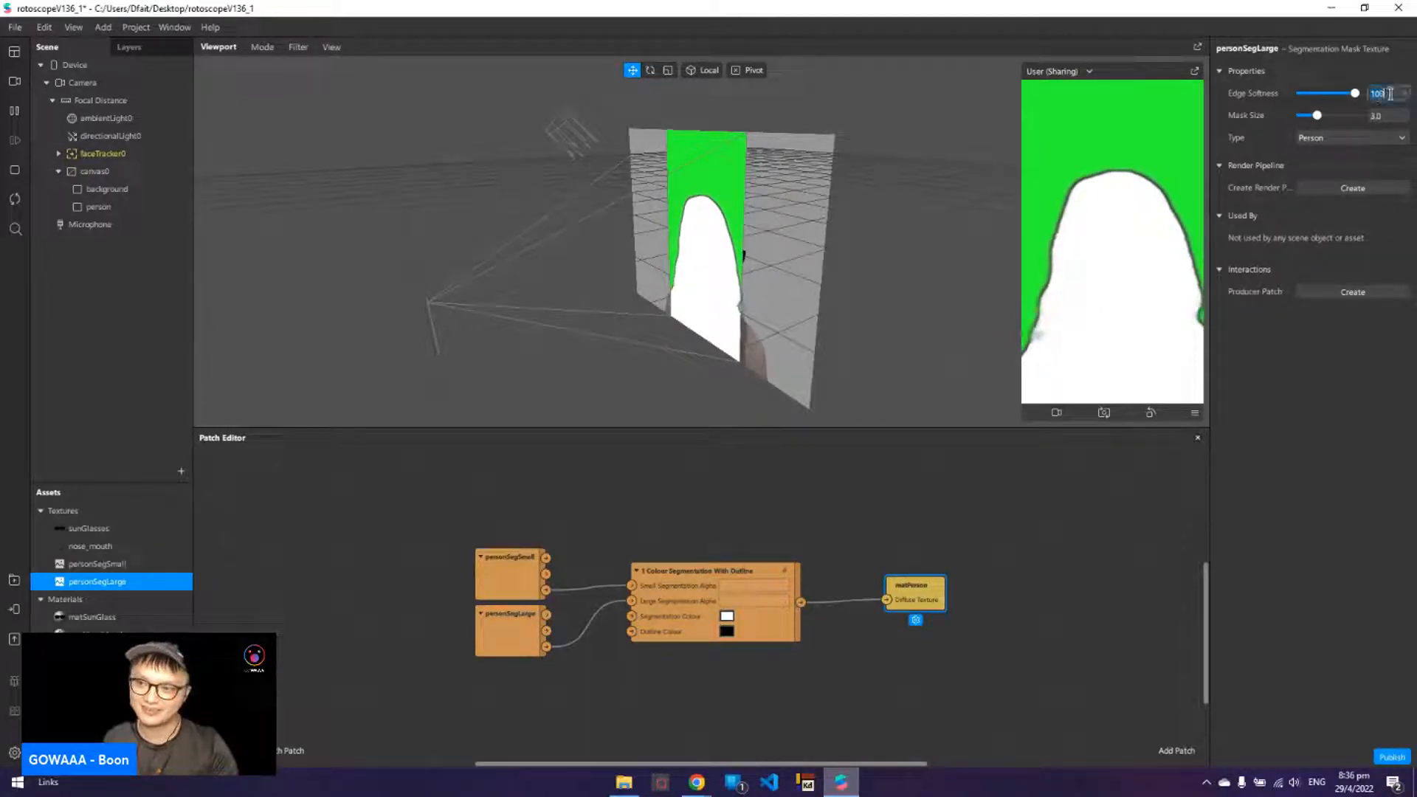
pyautogui.write('33')
pyautogui.press('Return')
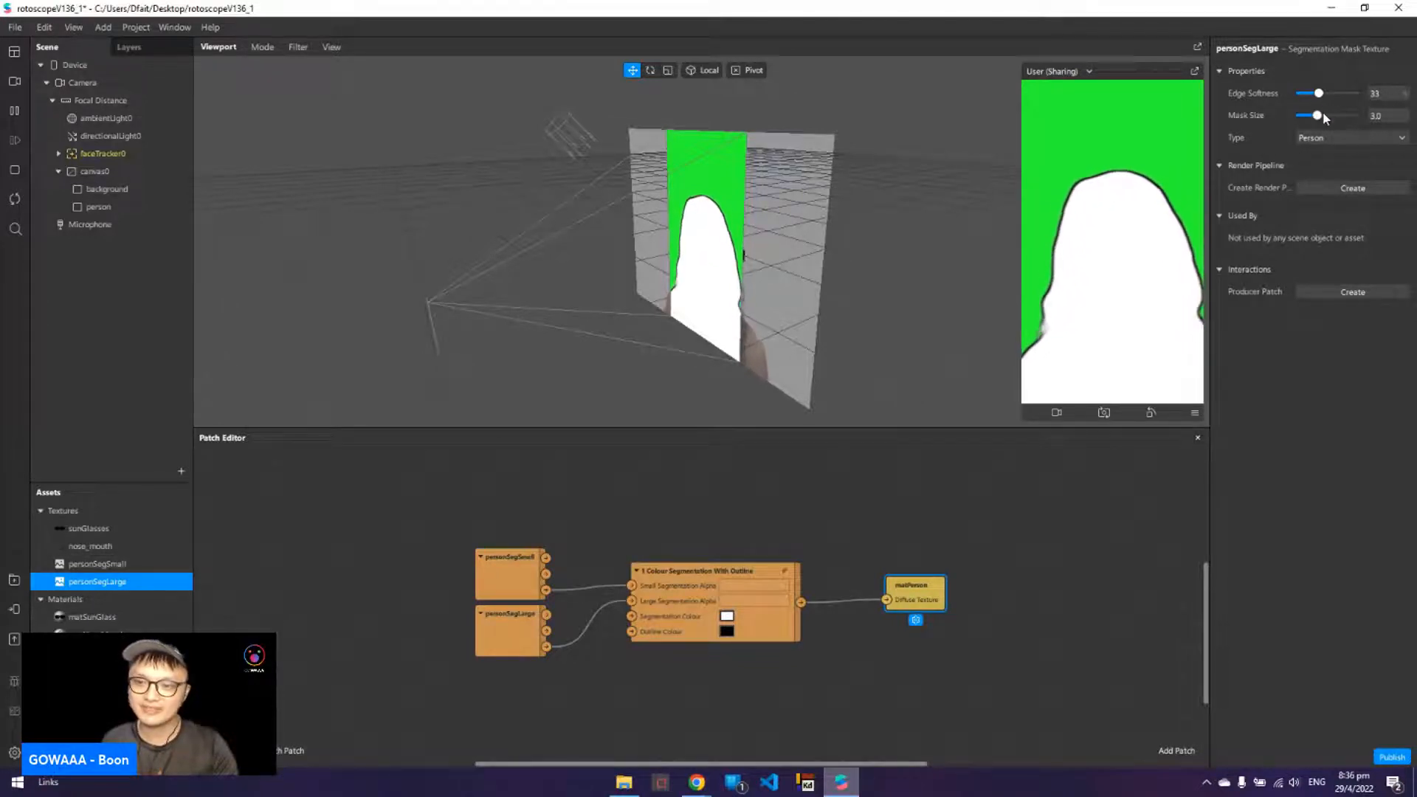
pyautogui.moveTo(1322, 113)
pyautogui.mouseDown()
pyautogui.moveTo(1343, 120)
pyautogui.moveTo(1327, 117)
pyautogui.mouseUp()
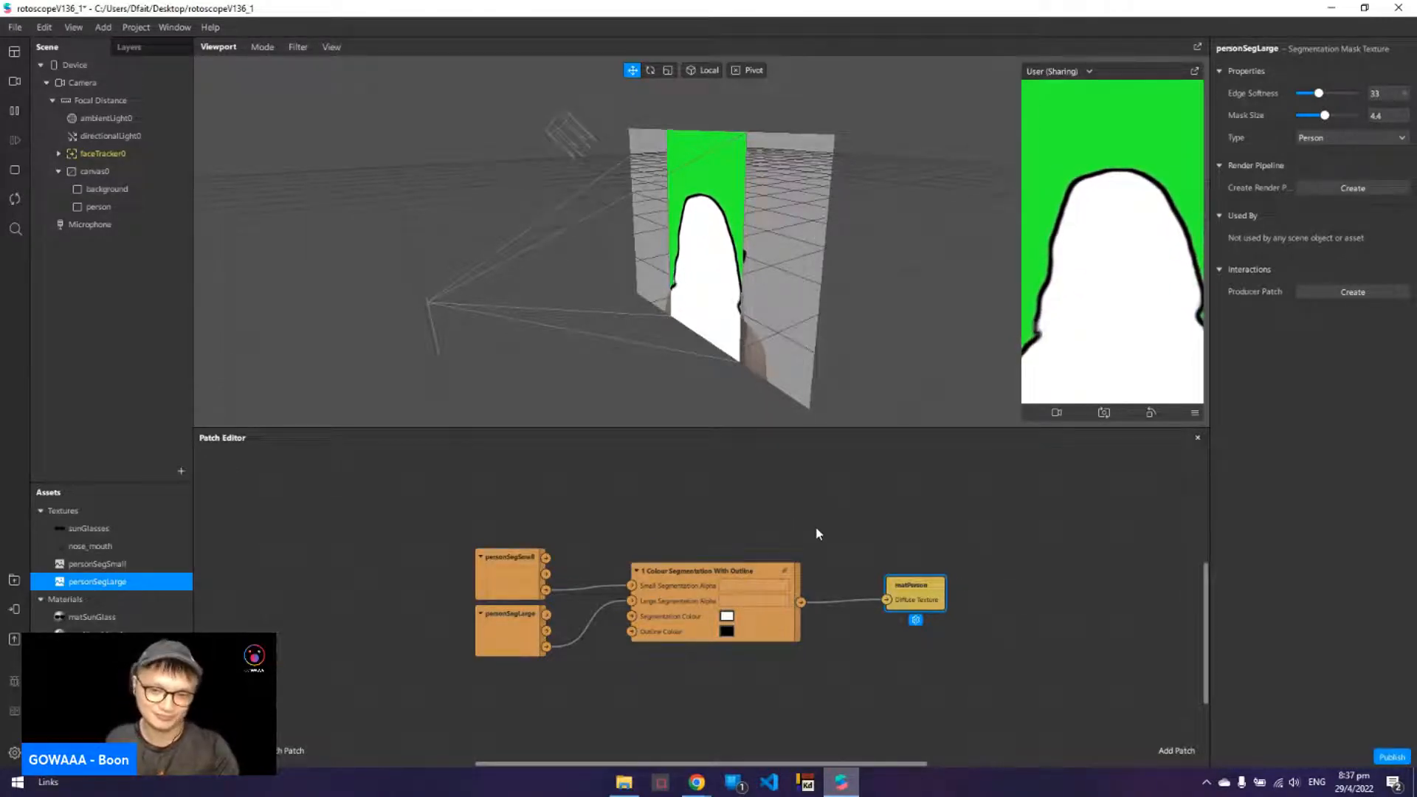
# - Set the Segmentation Colour of the 1 Colour Segmentation With Outline patch to light blue, #5abdff
pyautogui.moveTo(816, 532); pyautogui.dragTo(899, 496)
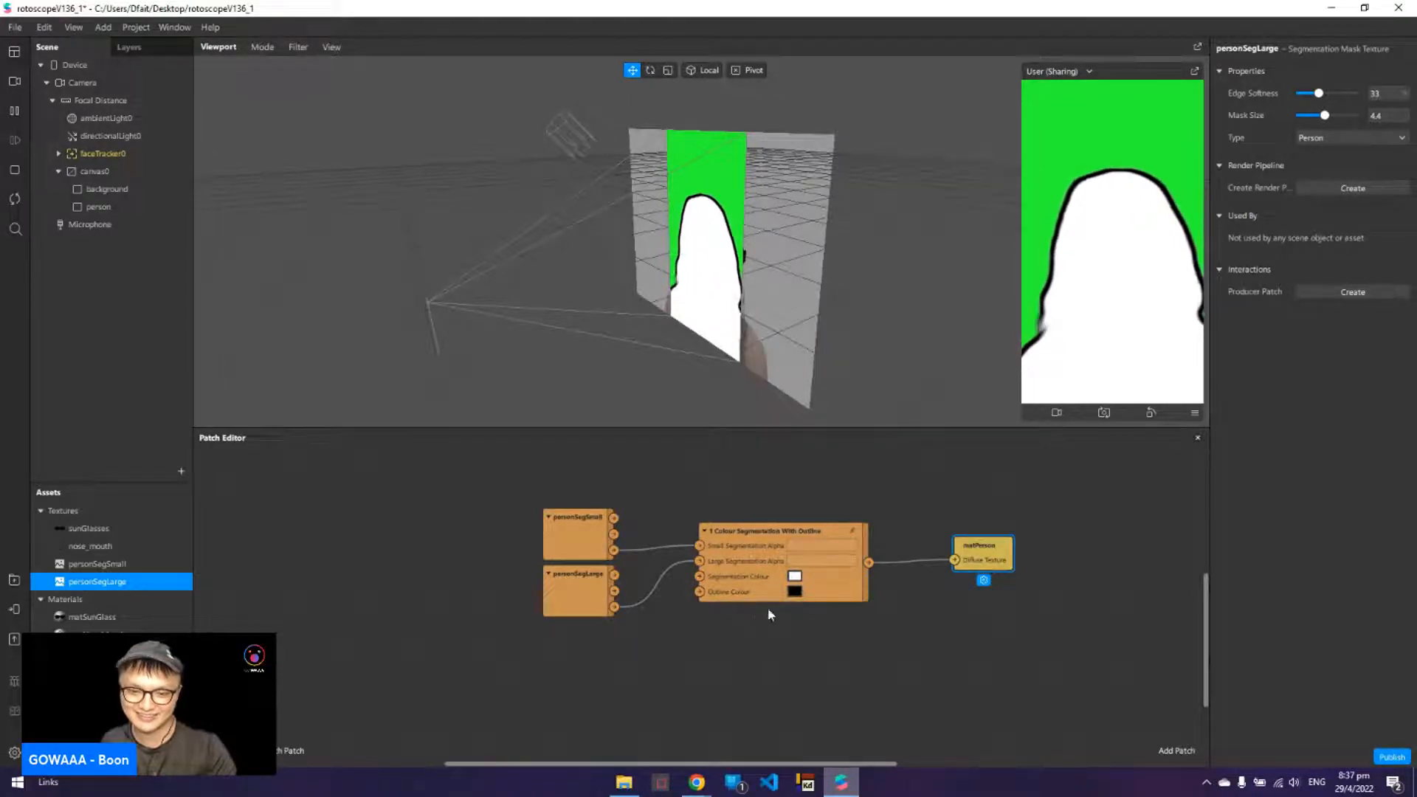
pyautogui.click(794, 577)
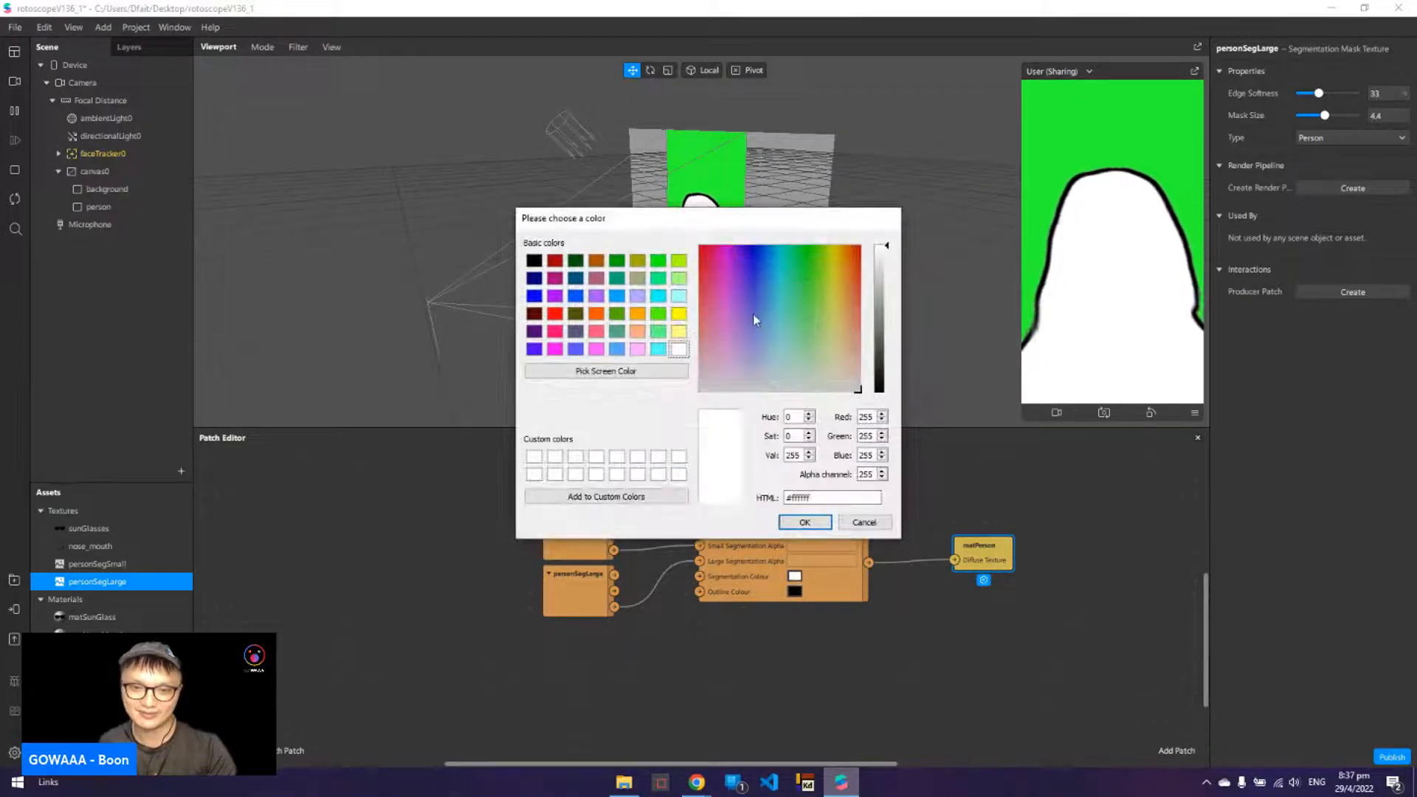
pyautogui.click(769, 298)
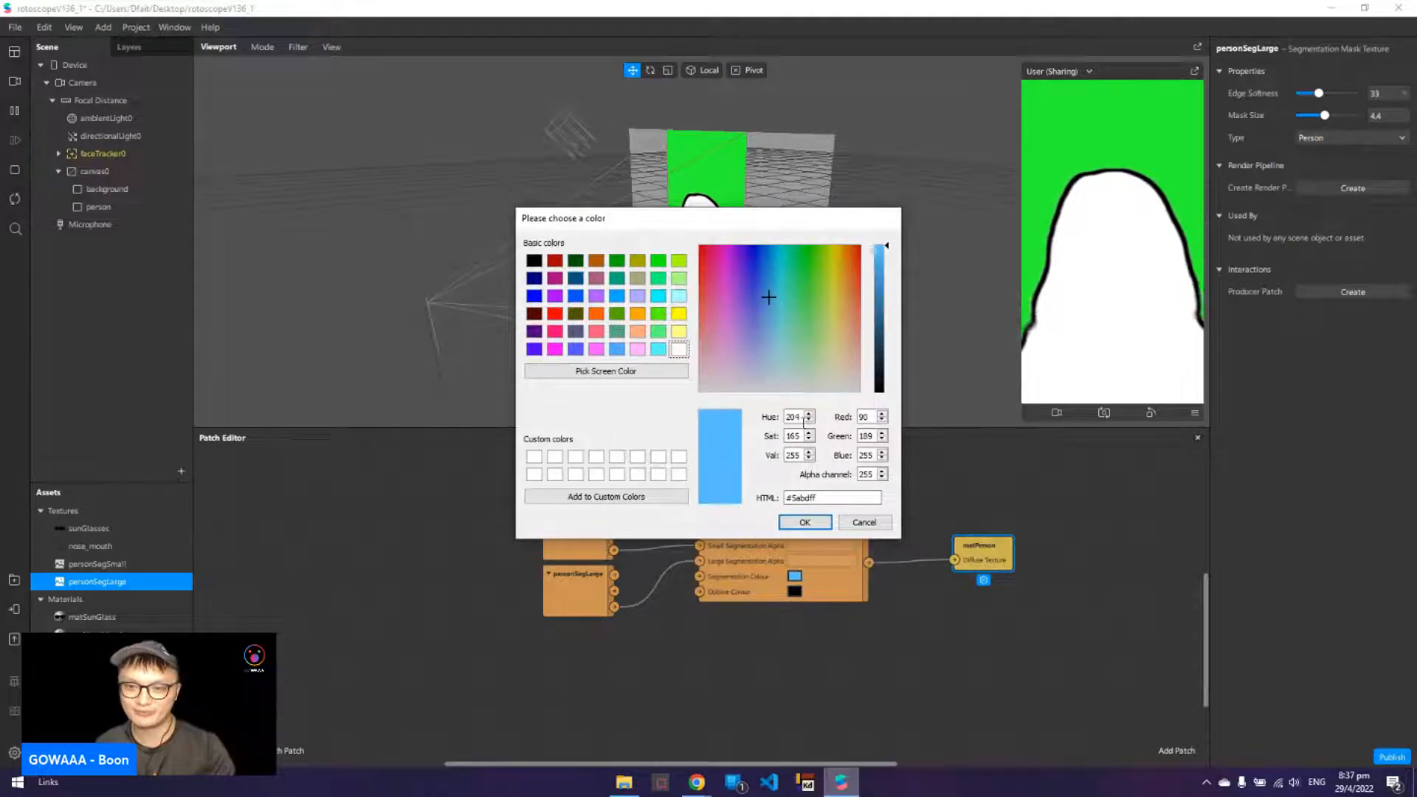
pyautogui.click(804, 524)
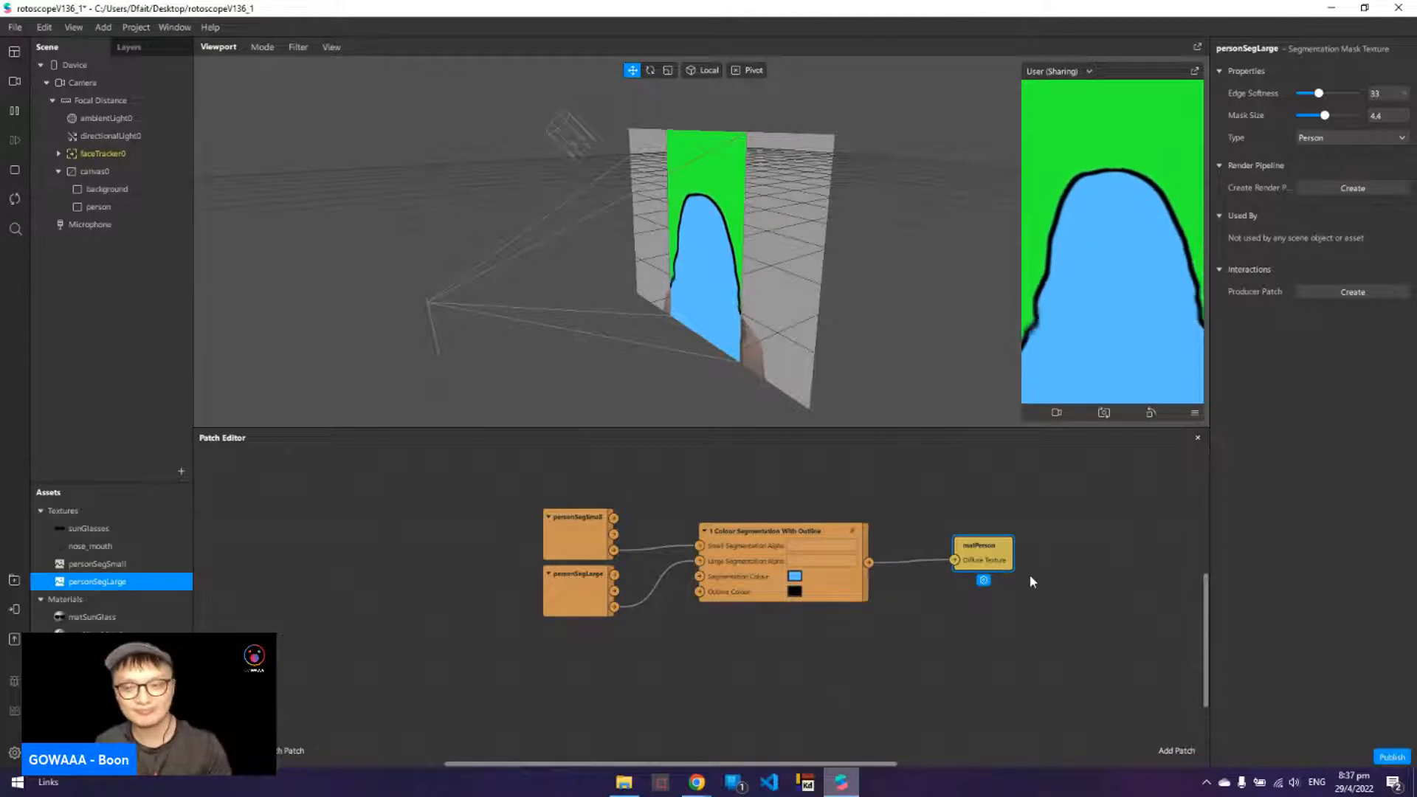
# - Overlay the reference screenshot of the green-haired cartoon figure on a purple background from the 2022-04 screenshots folder and examine its colour areas
pyautogui.click(1205, 783)
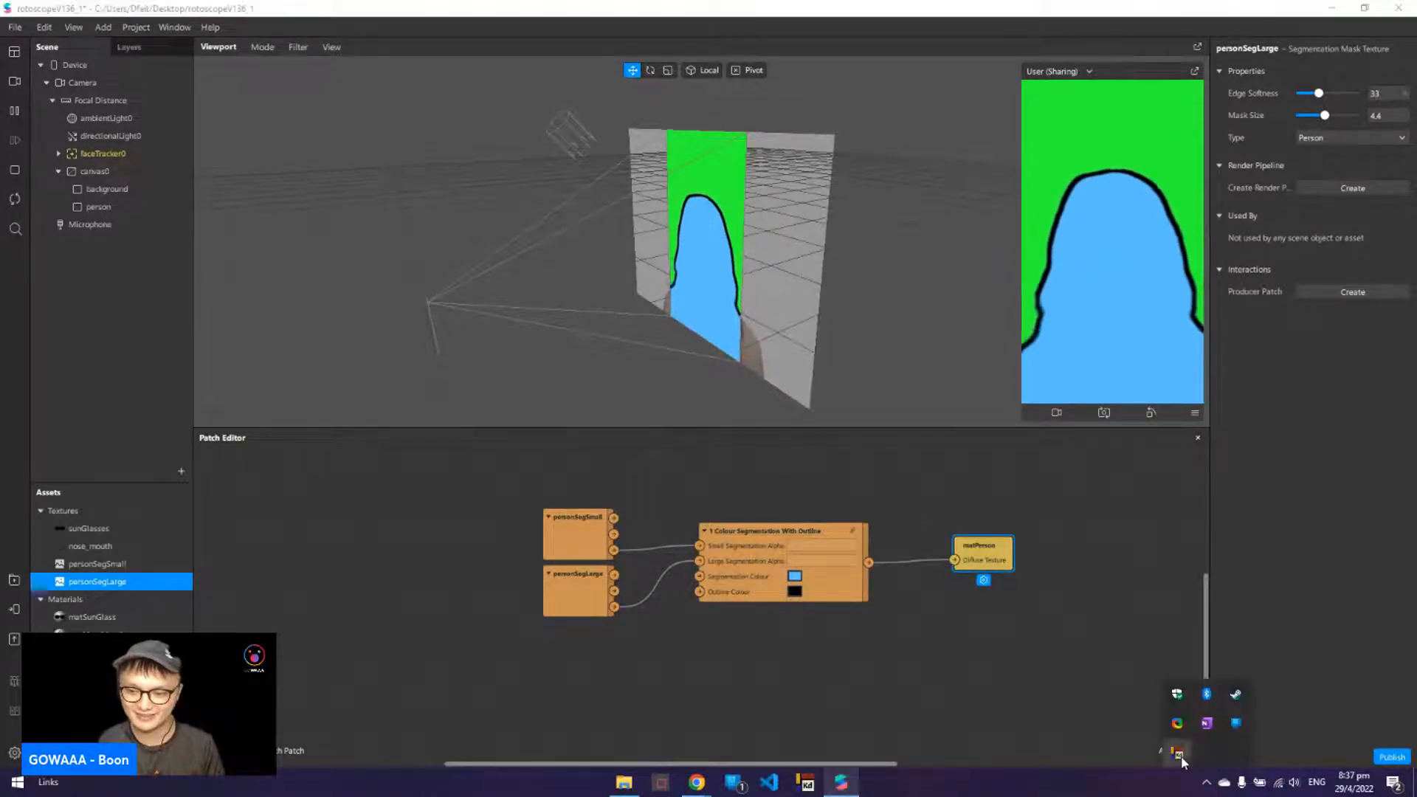
pyautogui.rightClick(1179, 754)
pyautogui.click(1228, 547)
pyautogui.click(755, 478)
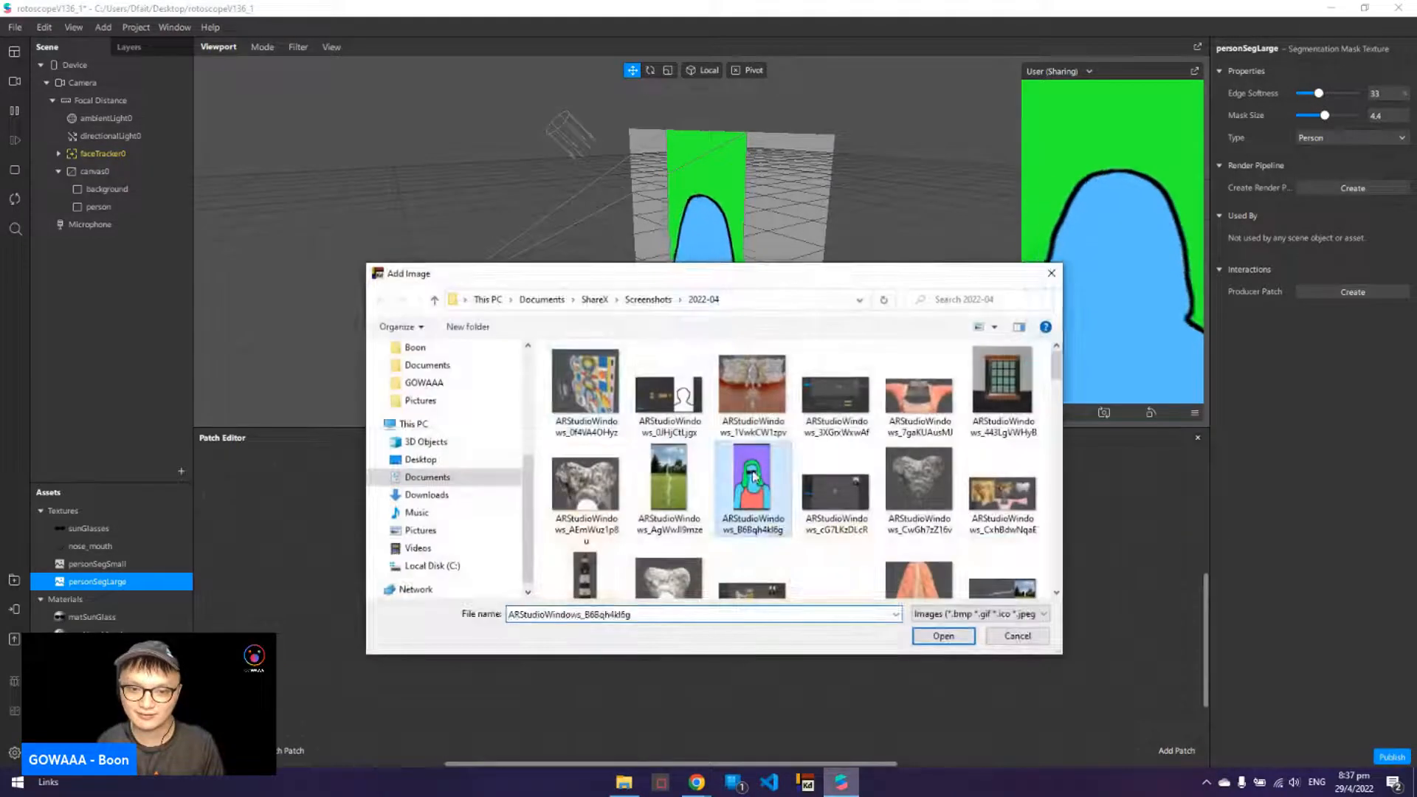
pyautogui.doubleClick(753, 478)
pyautogui.moveTo(369, 220); pyautogui.dragTo(371, 315)
pyautogui.hotkey('ctrl', 's')
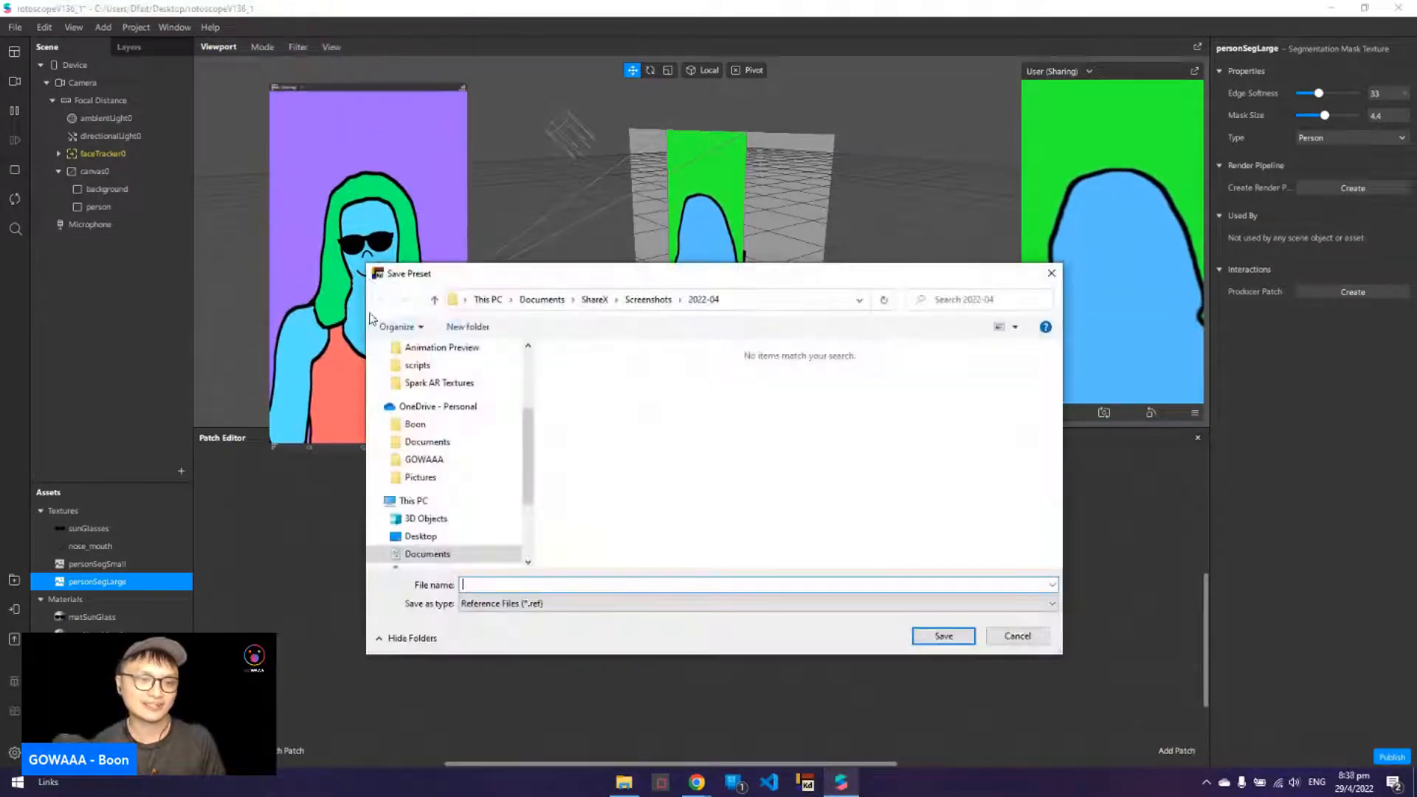
pyautogui.click(1052, 273)
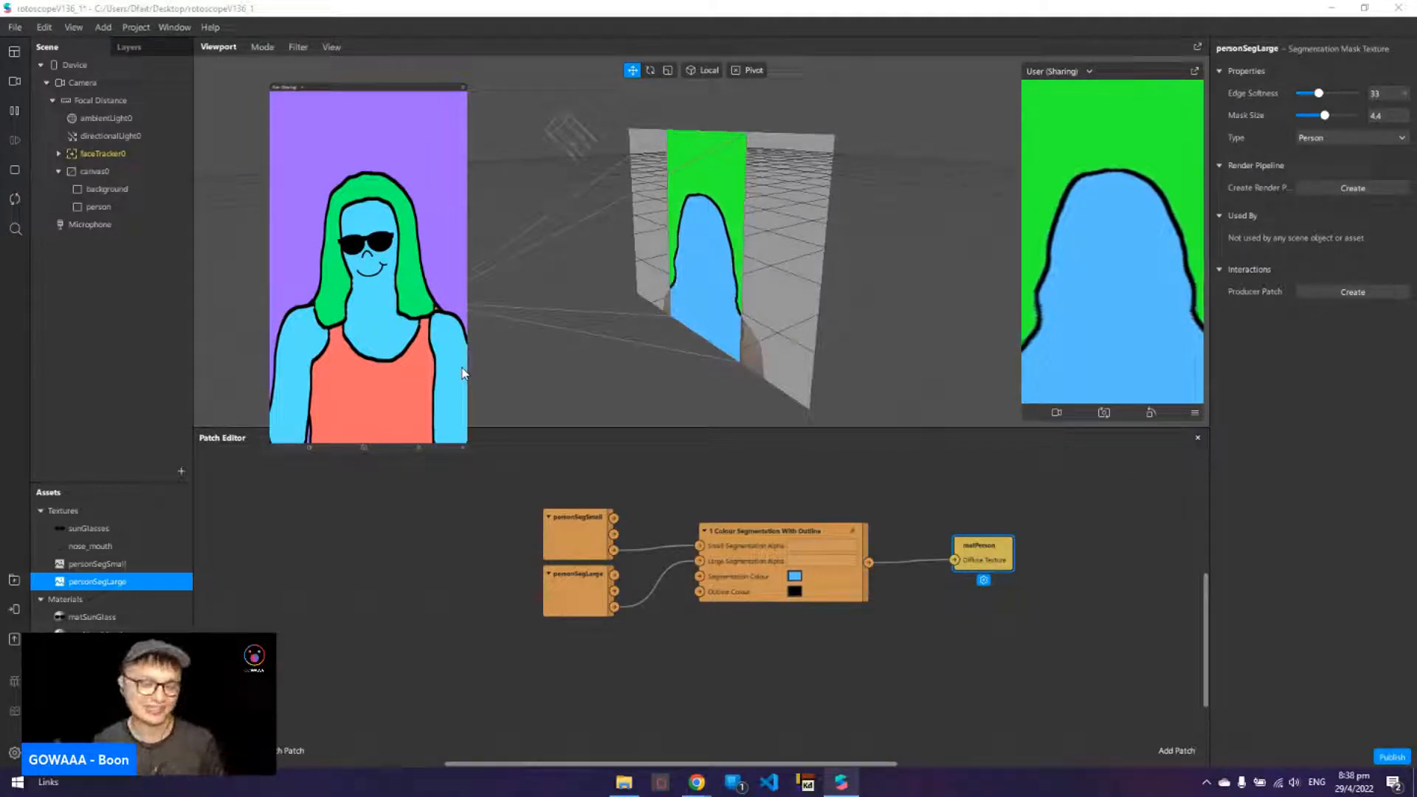
# - Dismiss the preset saving dialog and close the cartoon reference image
pyautogui.hotkey('ctrl', 's')
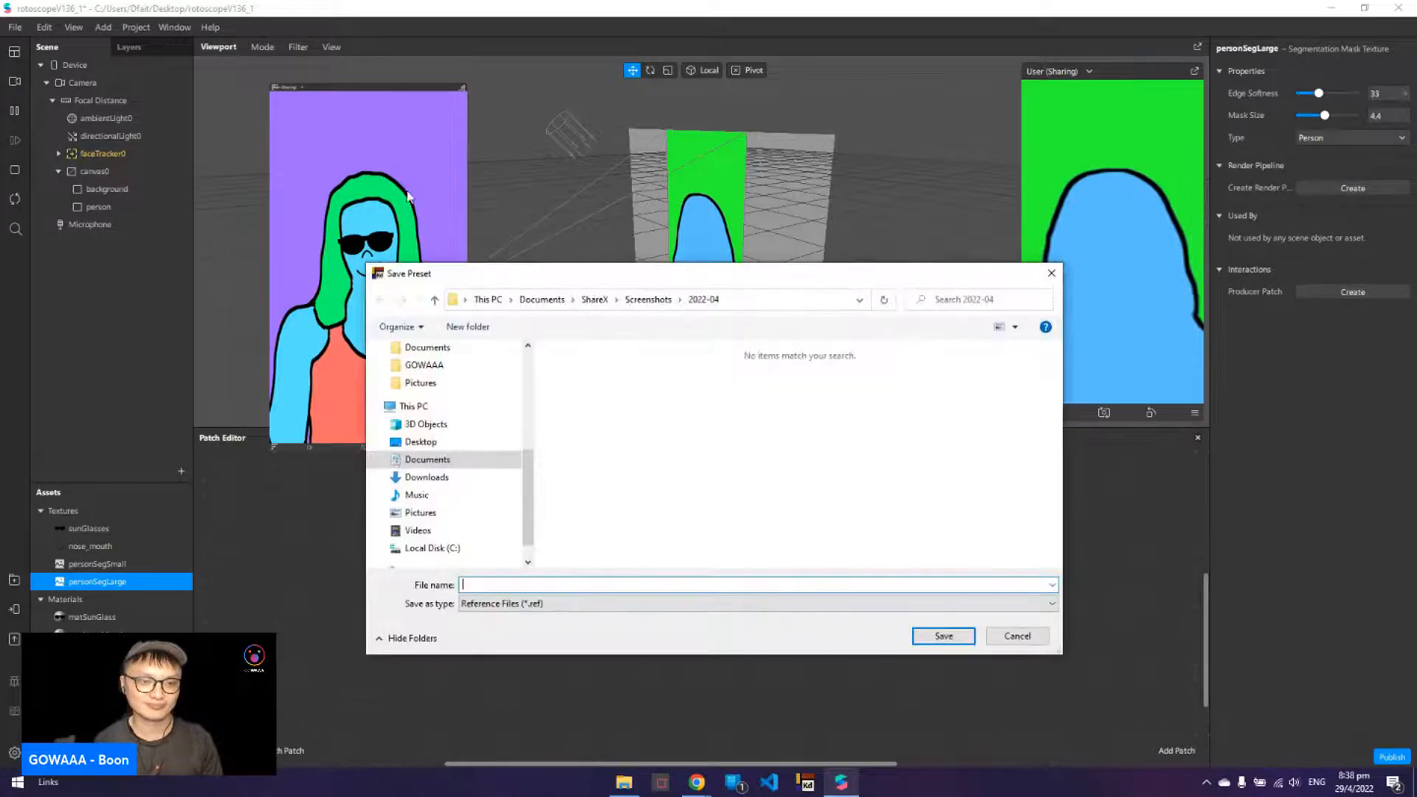
pyautogui.click(1051, 273)
pyautogui.rightClick(410, 414)
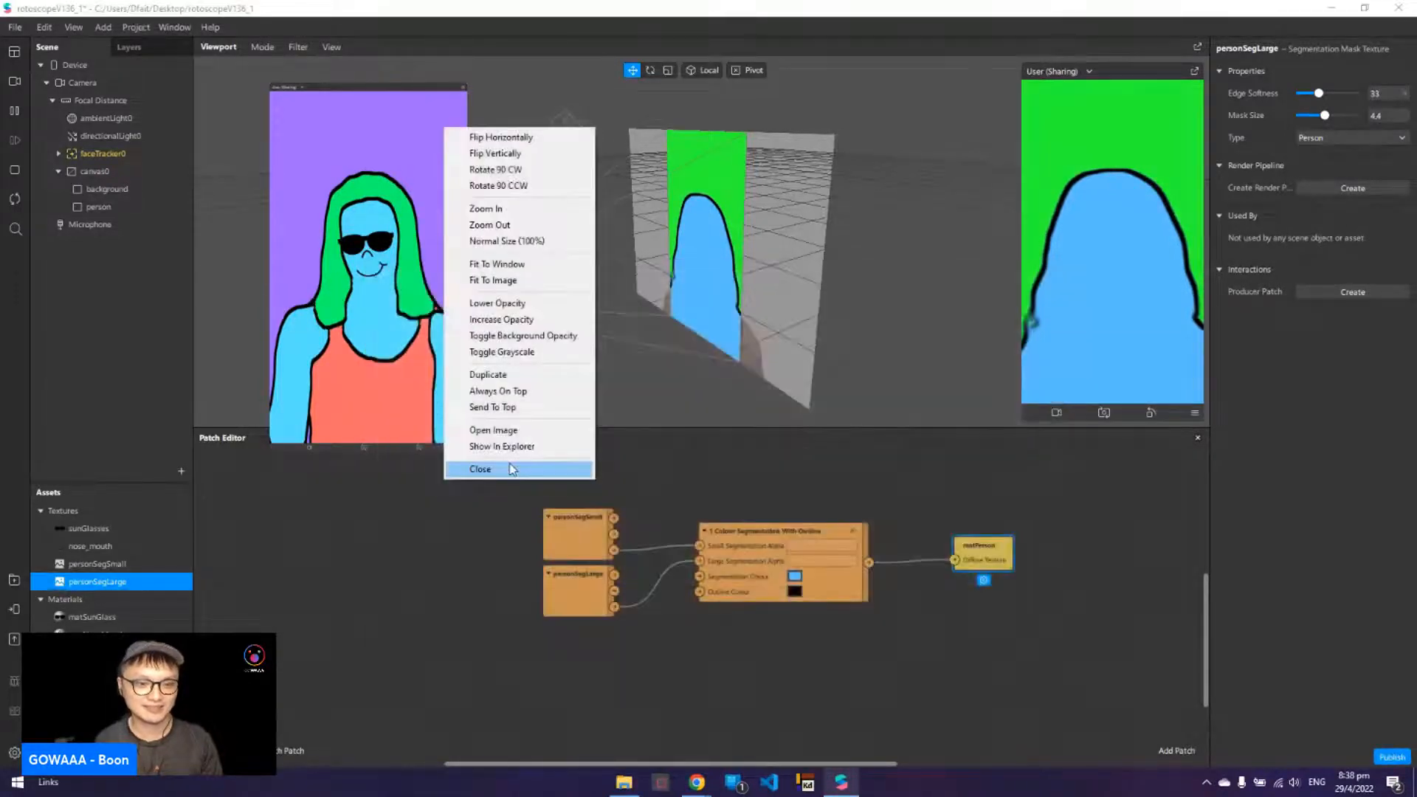
pyautogui.click(487, 469)
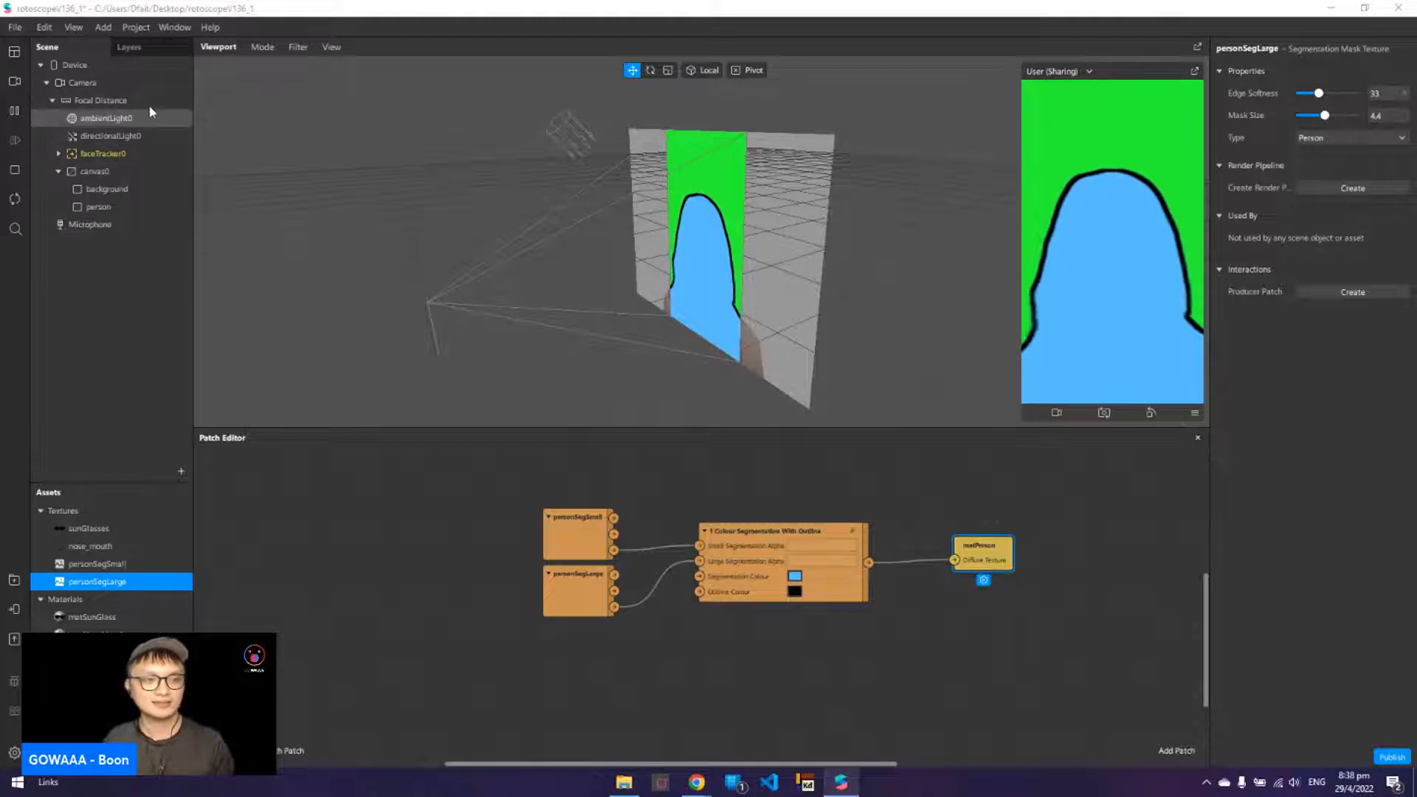
# - Duplicate the person rectangle in canvas0 and rename the copy as skin
pyautogui.click(142, 211)
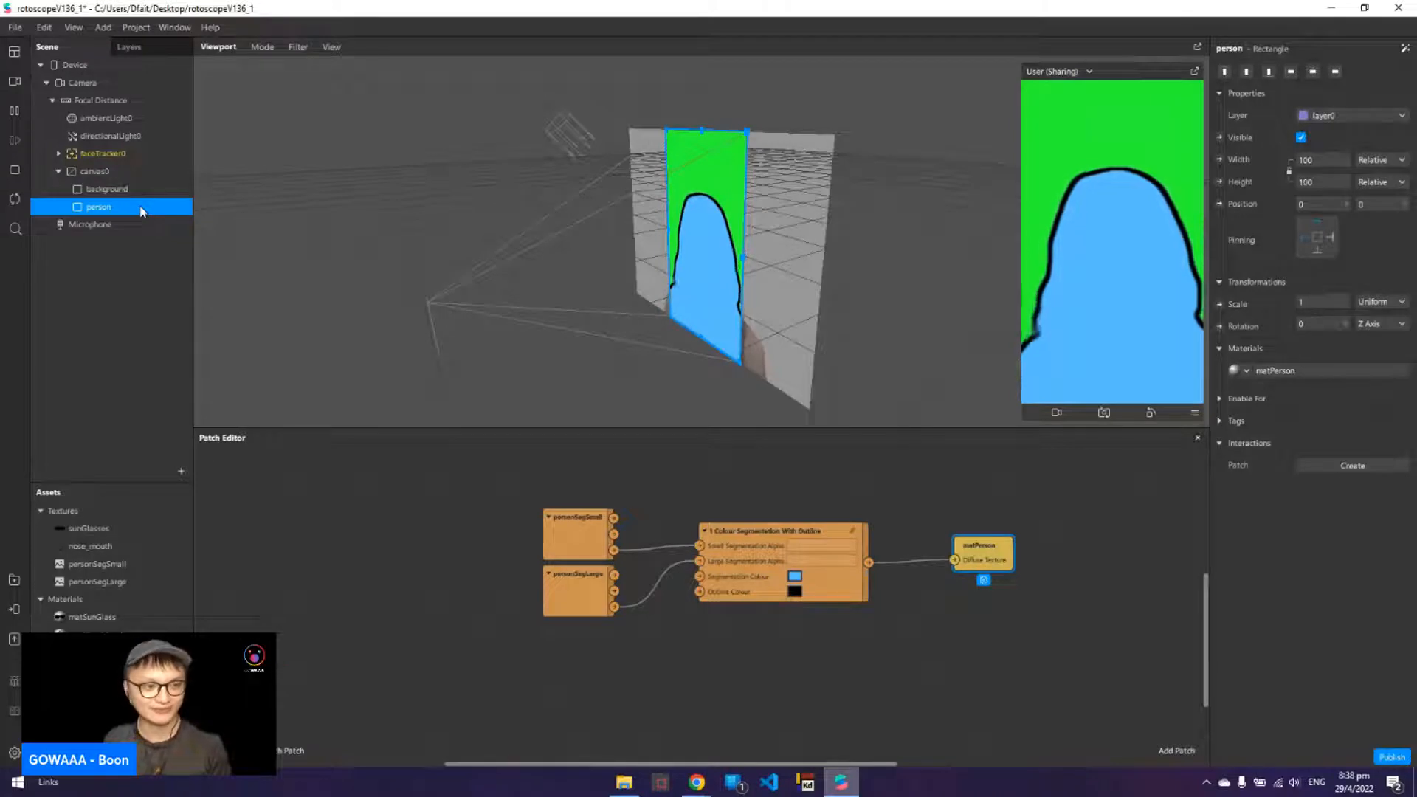
pyautogui.rightClick(131, 209)
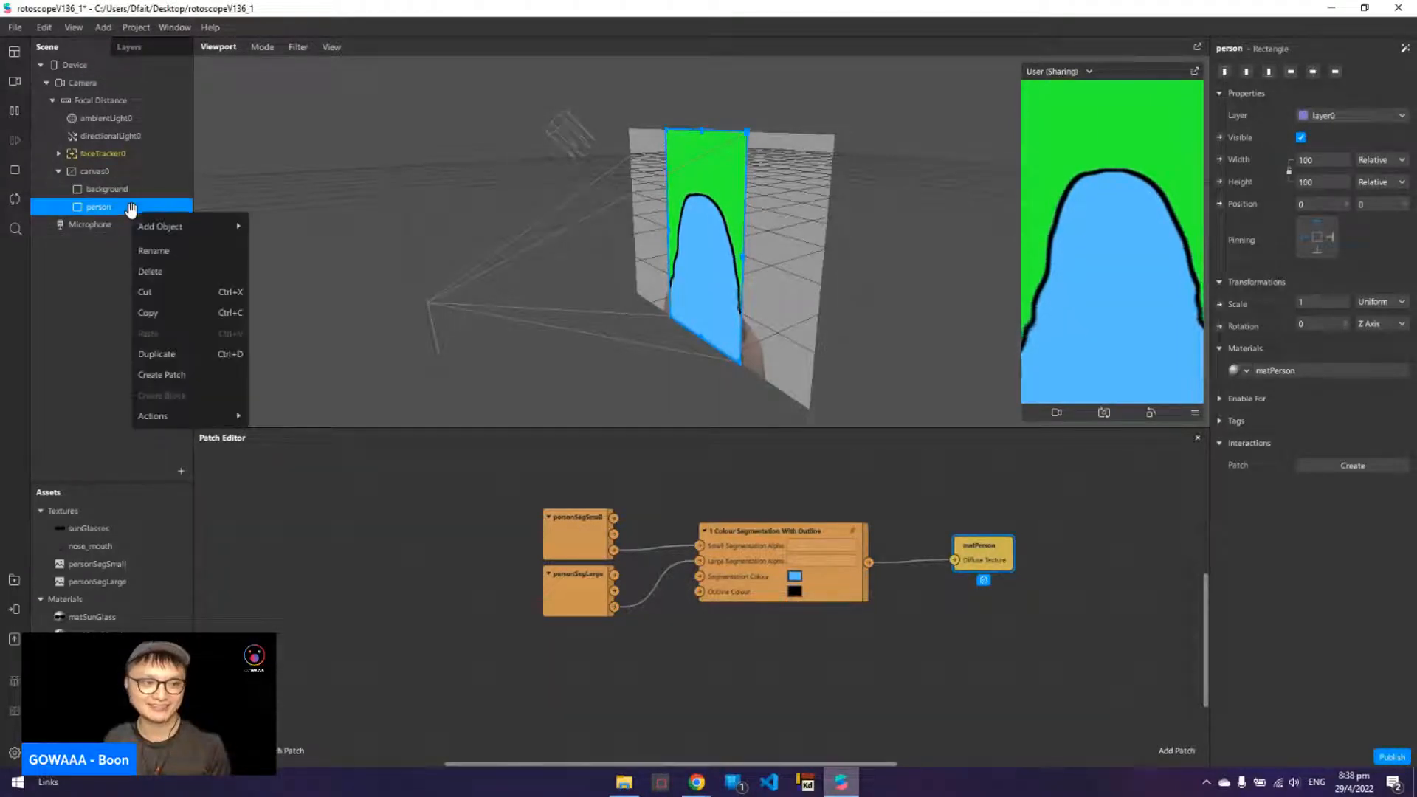
pyautogui.click(177, 353)
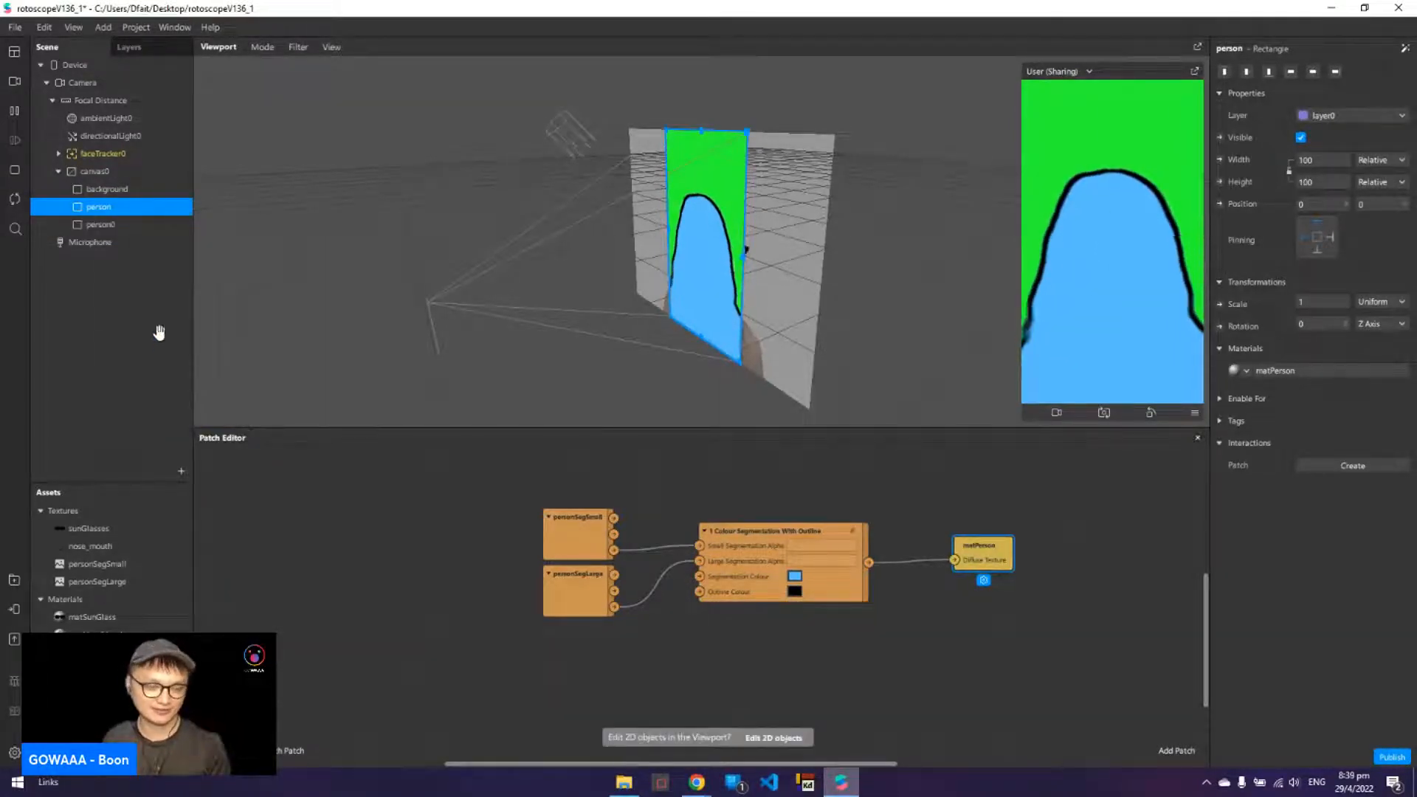
pyautogui.click(163, 224)
pyautogui.rightClick(164, 225)
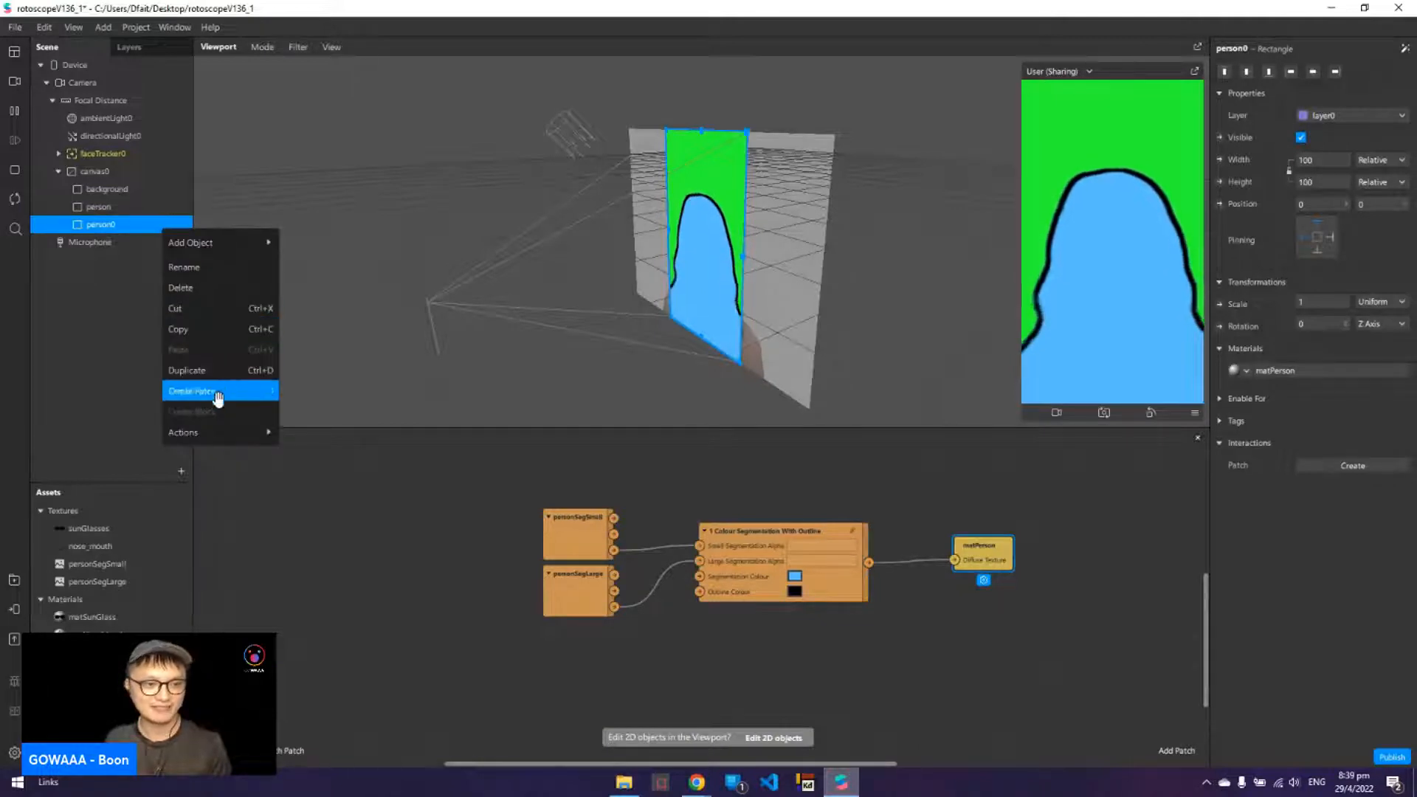
pyautogui.click(210, 268)
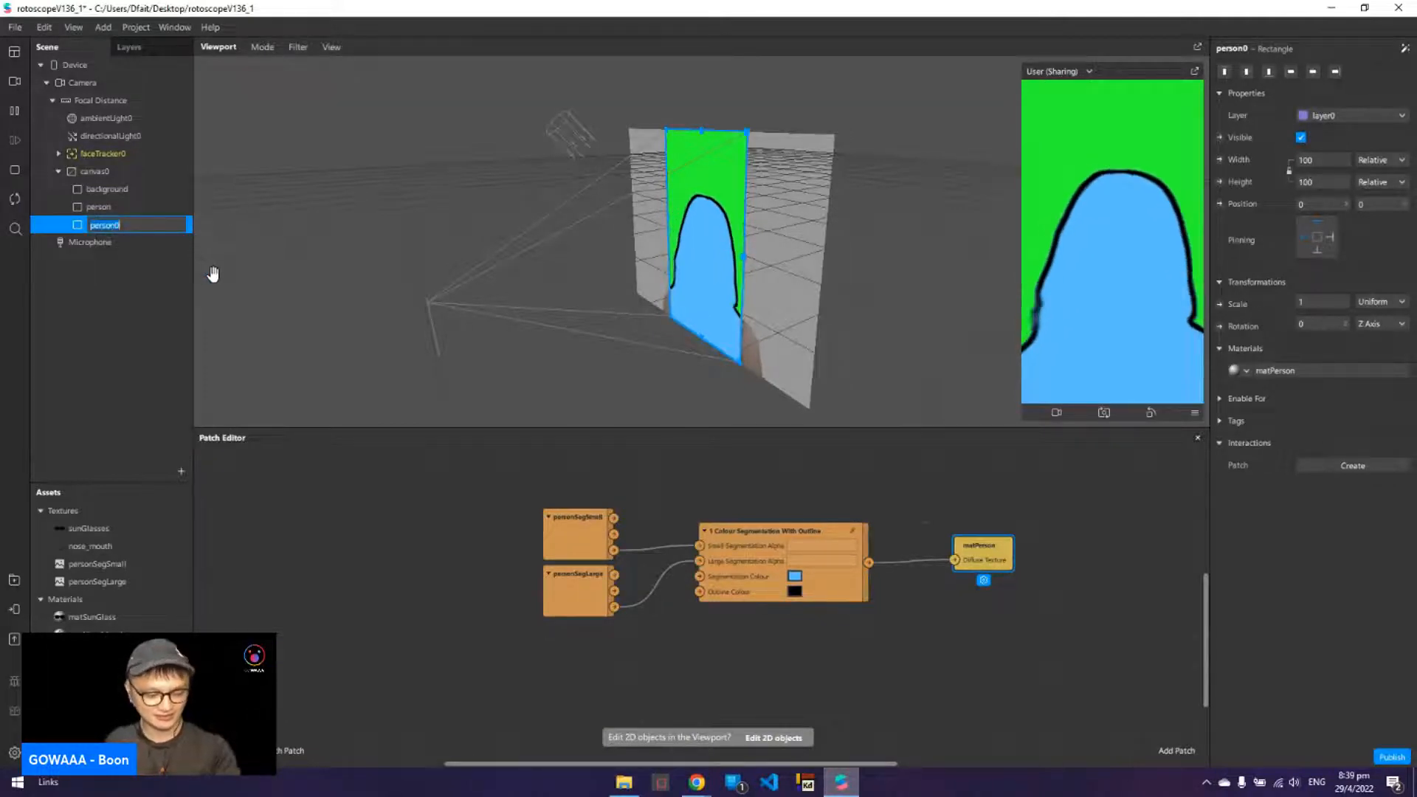
pyautogui.write('sk')
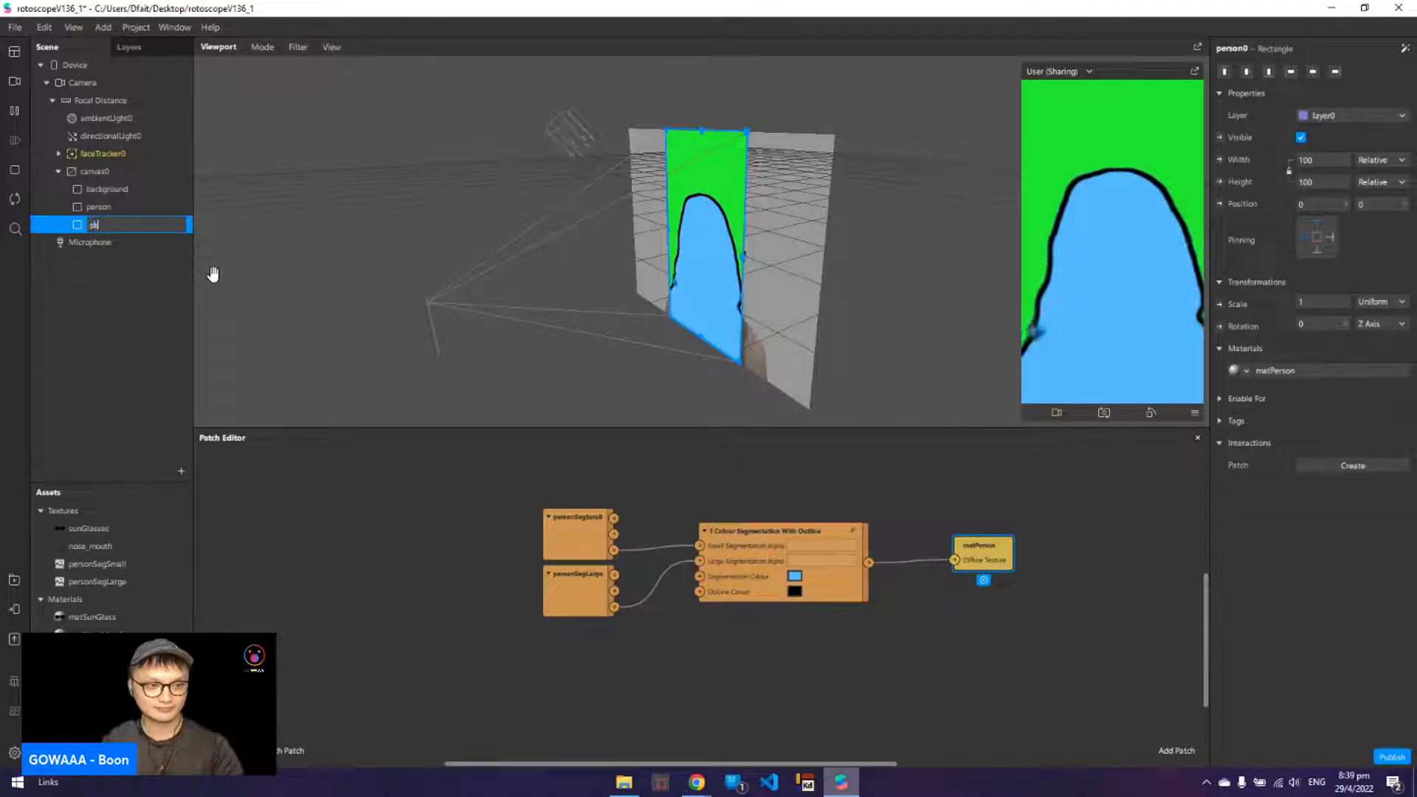
pyautogui.write('in')
pyautogui.press('Return')
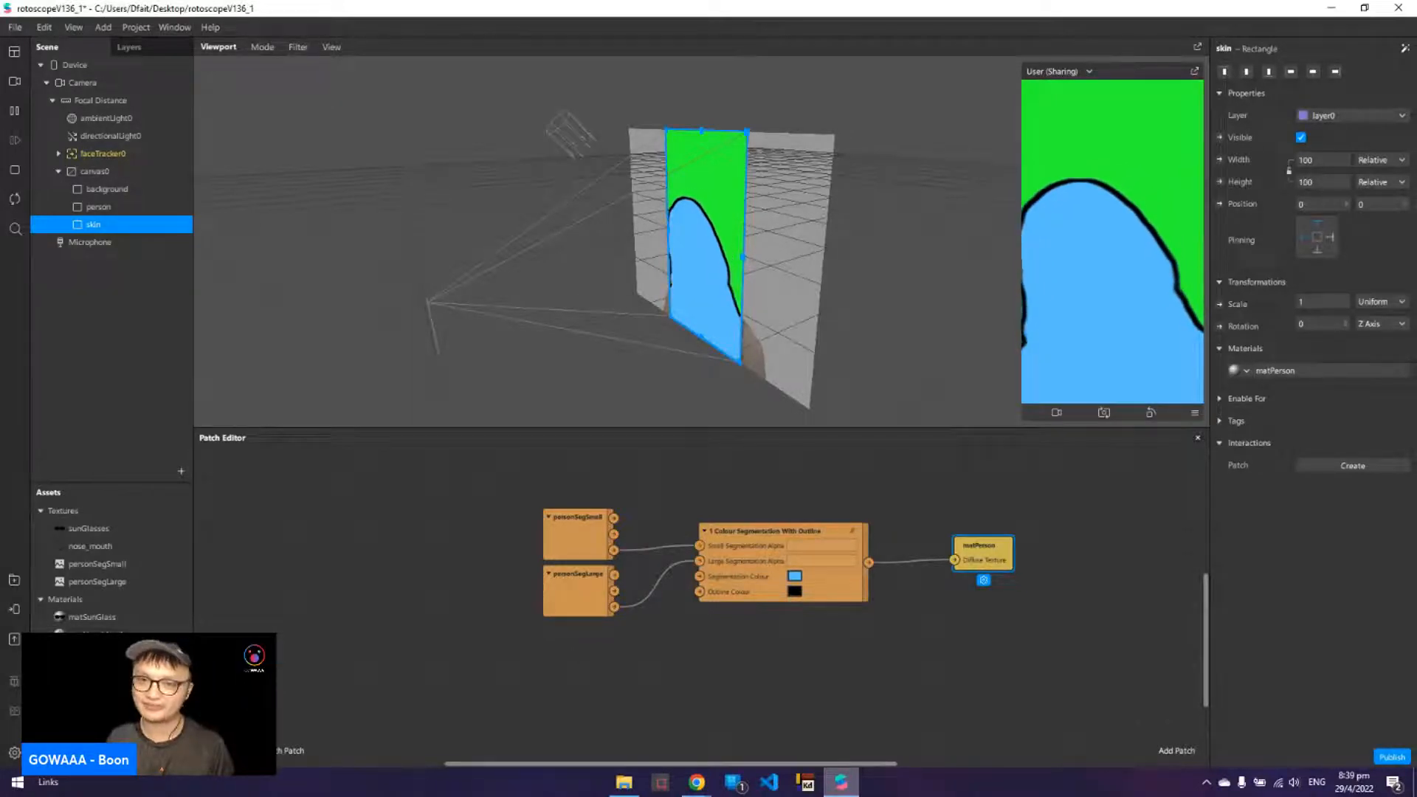
# - Duplicate the matPerson material and rename the copy as matskin
pyautogui.click(151, 652)
pyautogui.rightClick(151, 652)
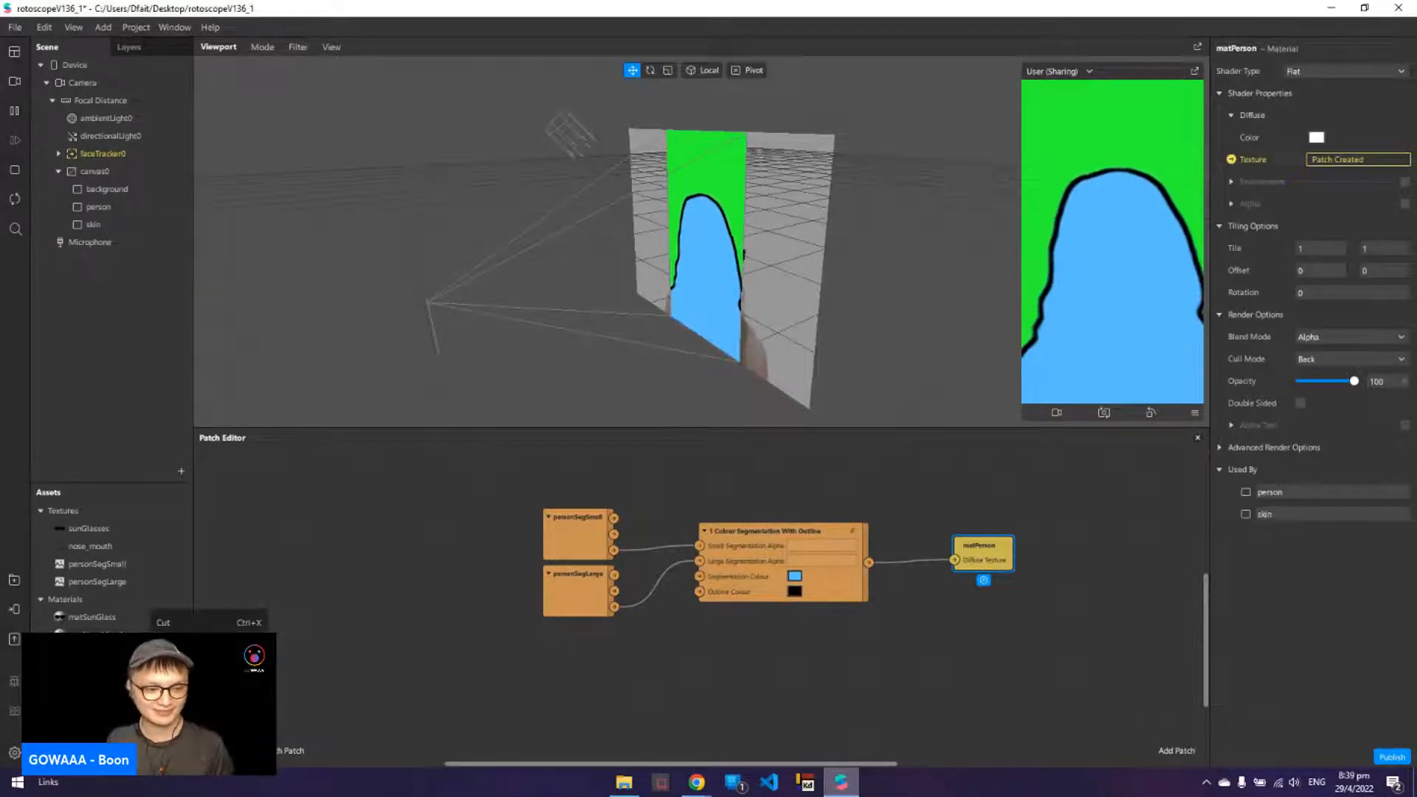
pyautogui.click(181, 675)
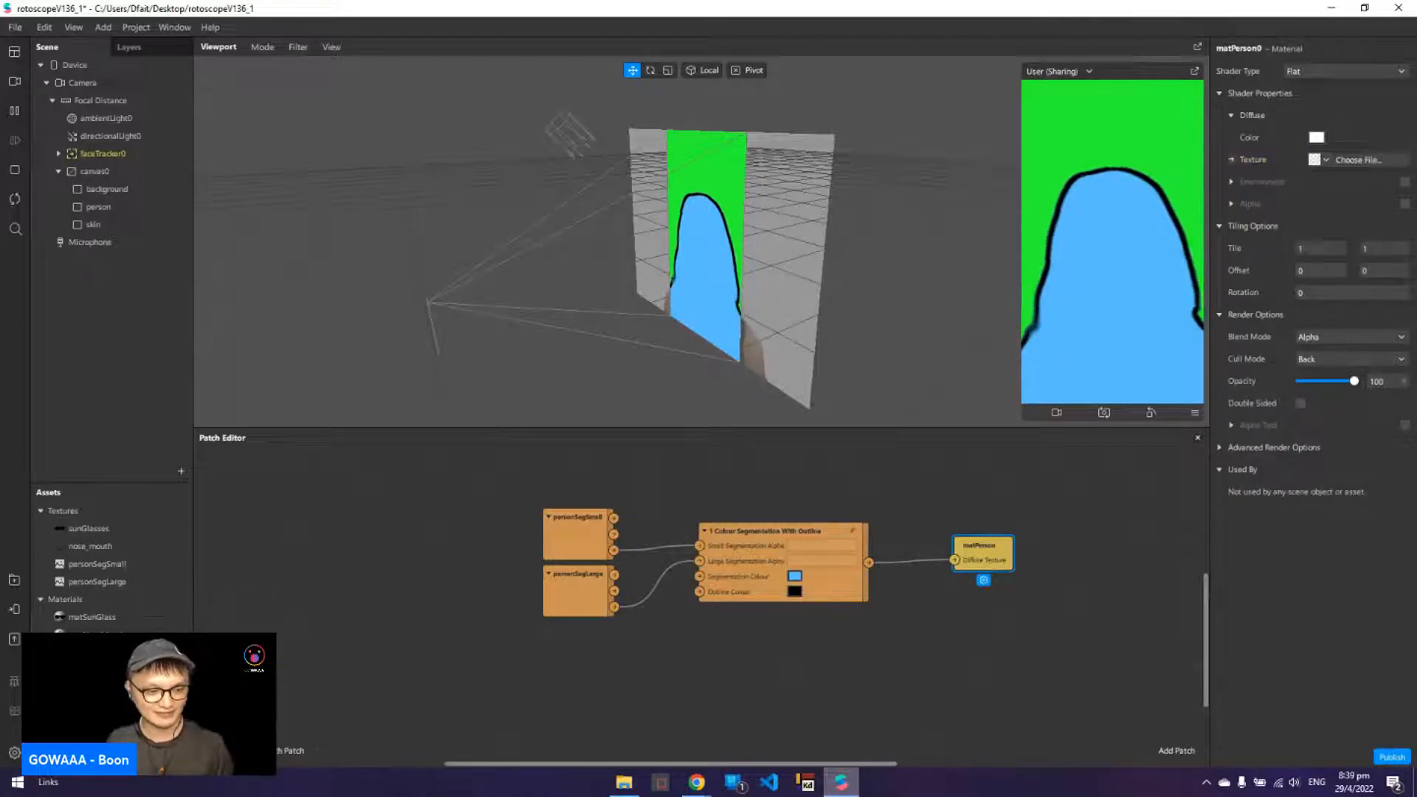
pyautogui.write('matskin')
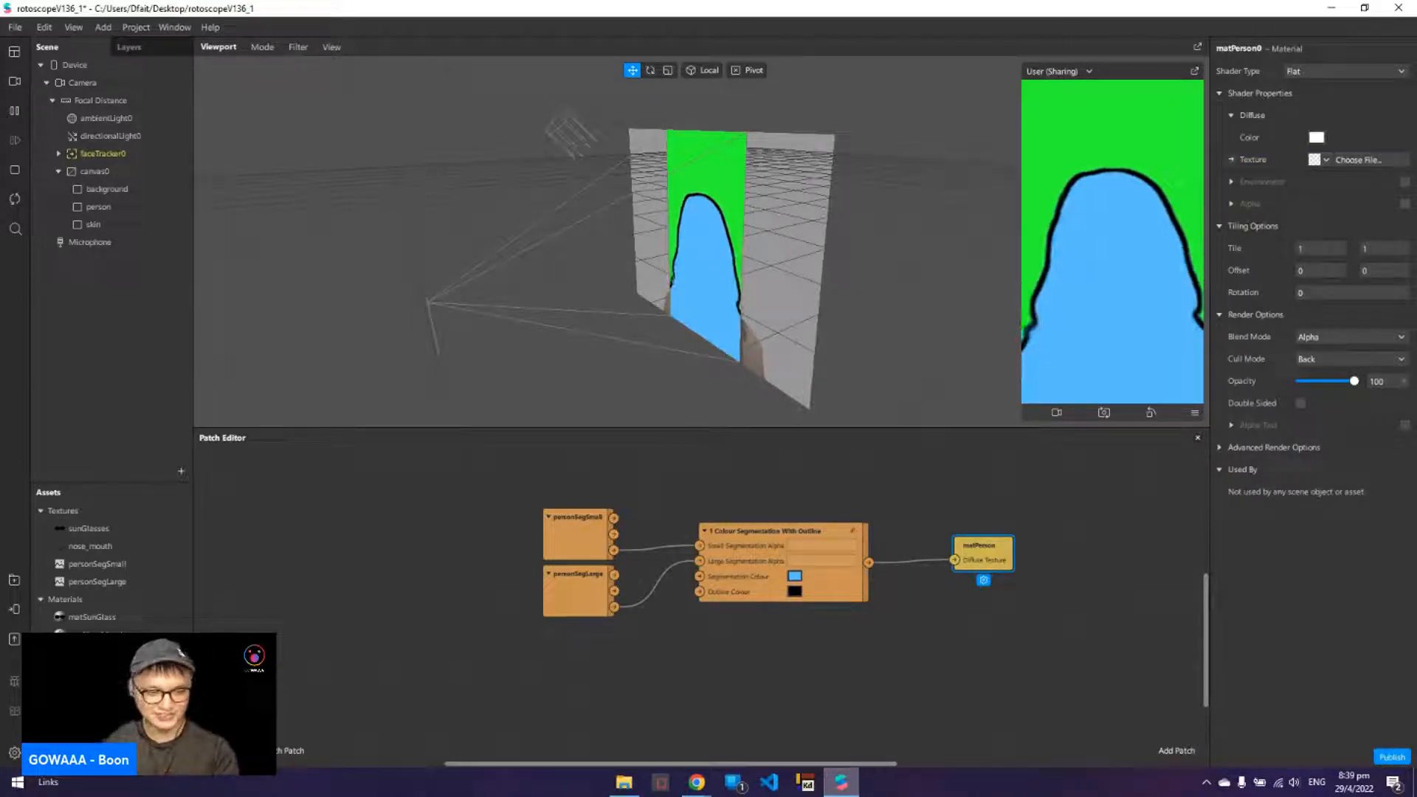
pyautogui.press('Return')
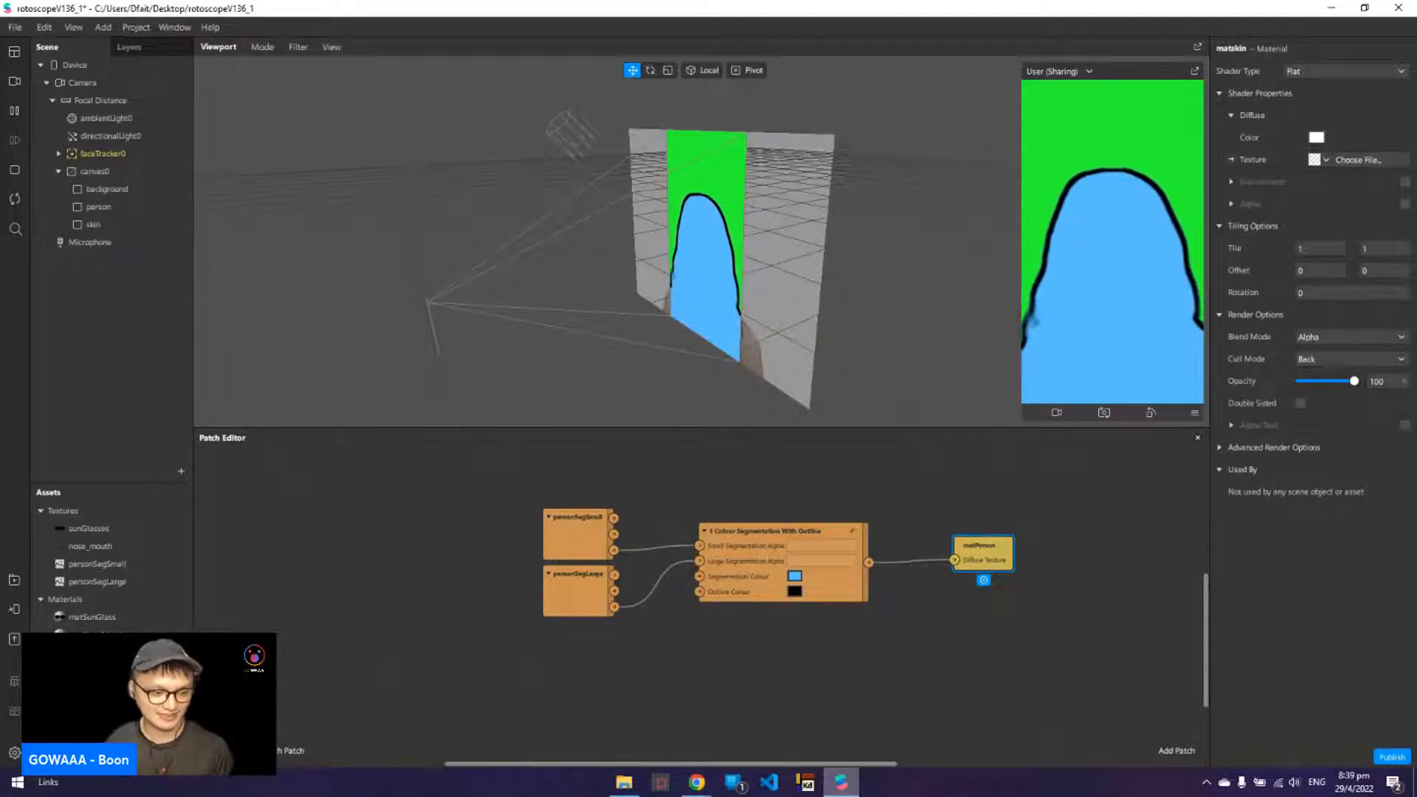
# - Name the new material matSkin and create its diffuse texture patch, placed well below the matPerson patch
pyautogui.write('matSkin')
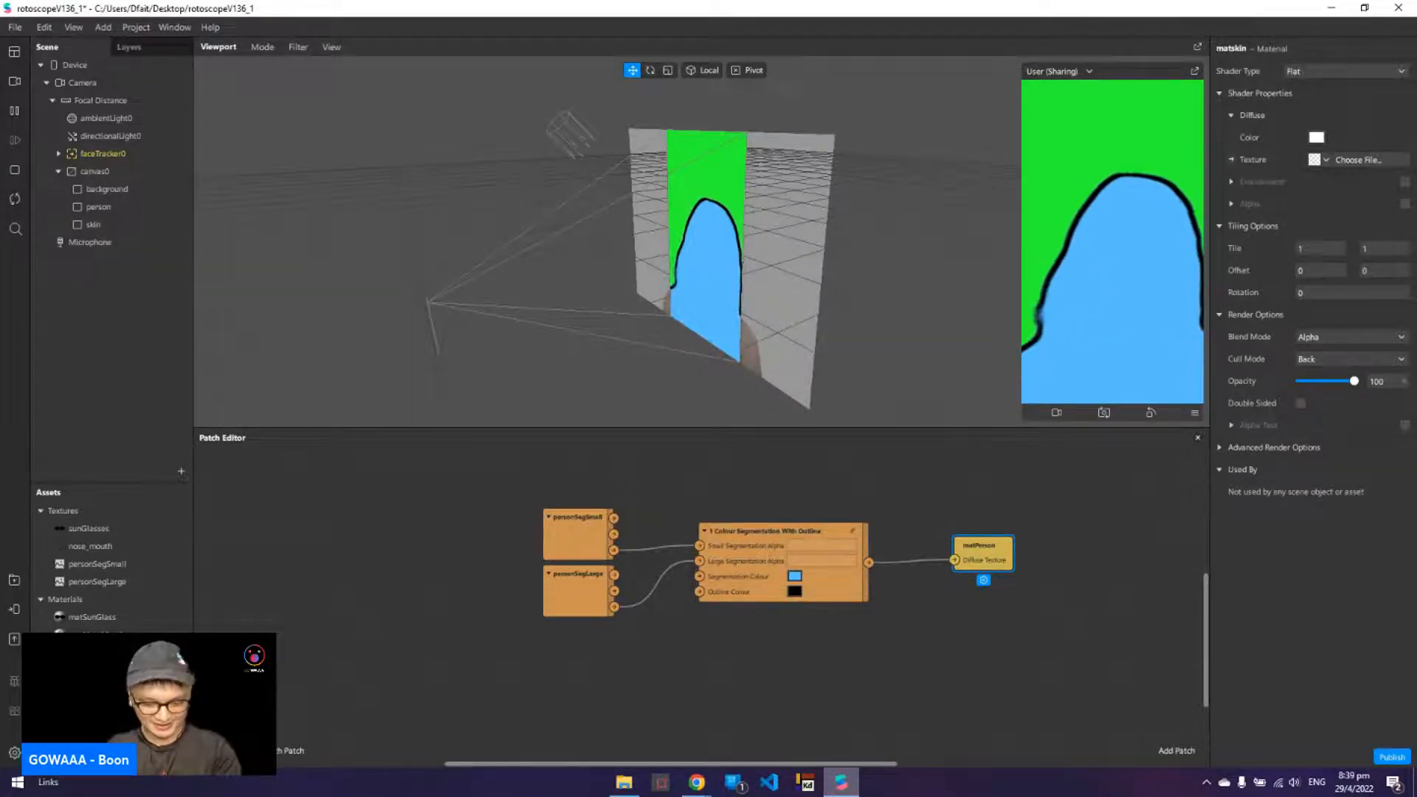
pyautogui.press('Return')
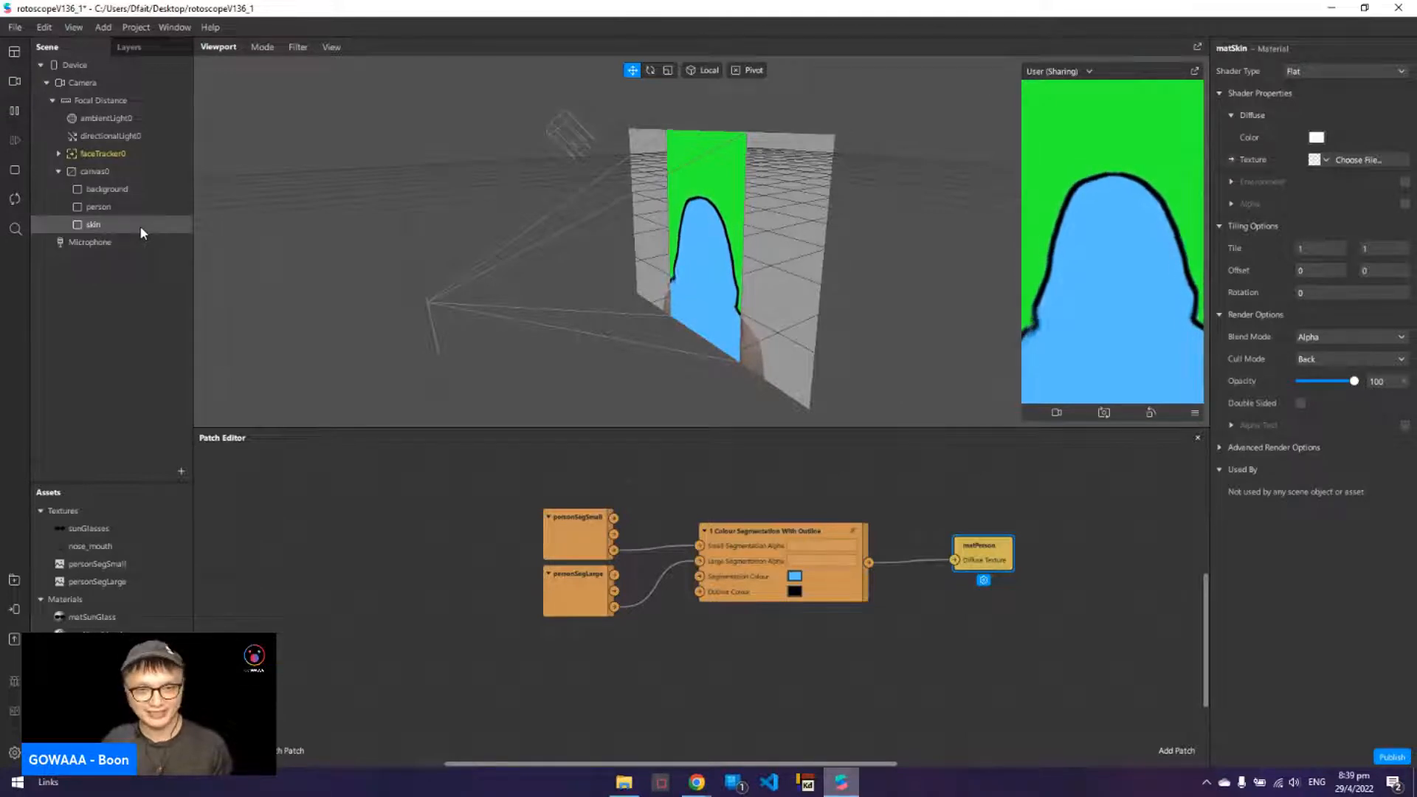
pyautogui.click(1231, 159)
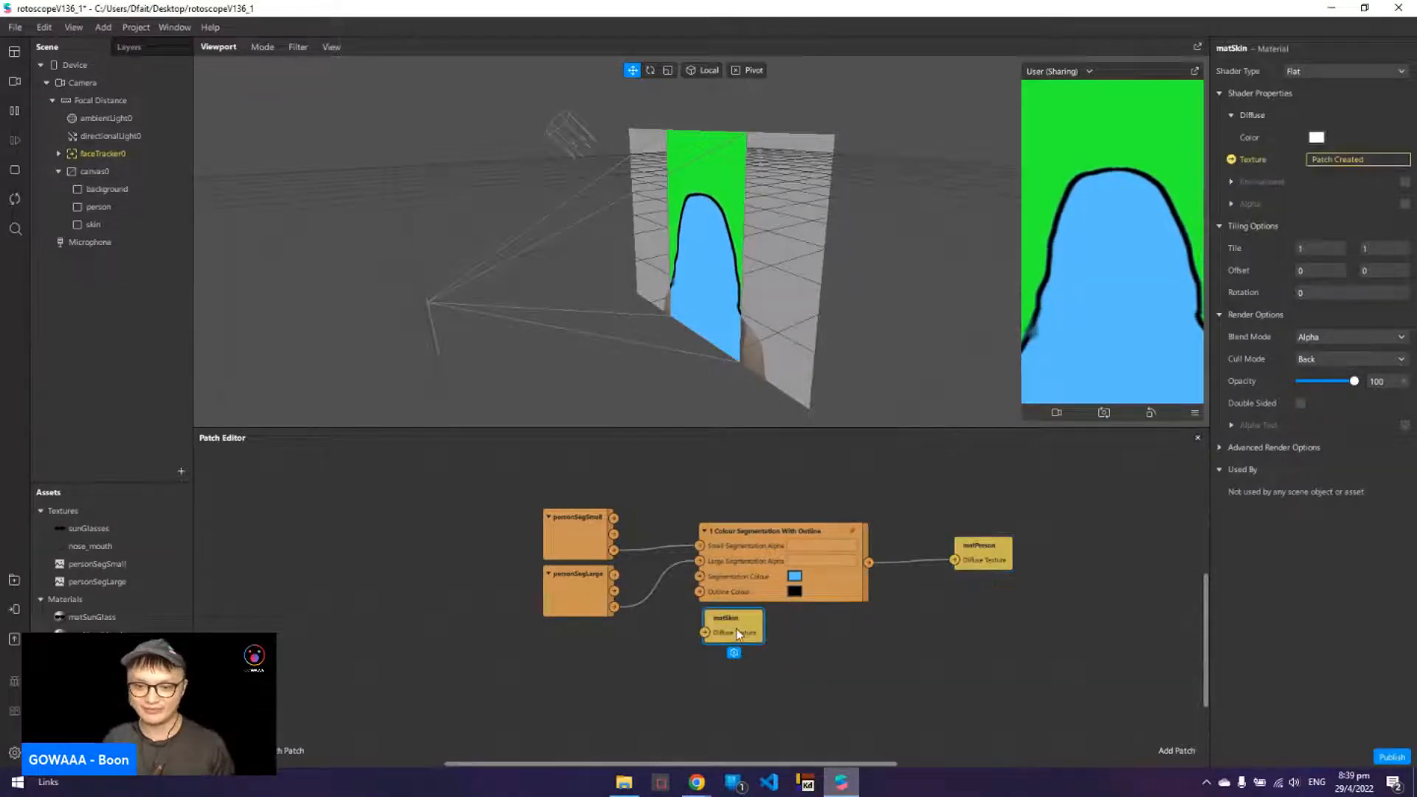
pyautogui.moveTo(736, 628); pyautogui.dragTo(983, 747)
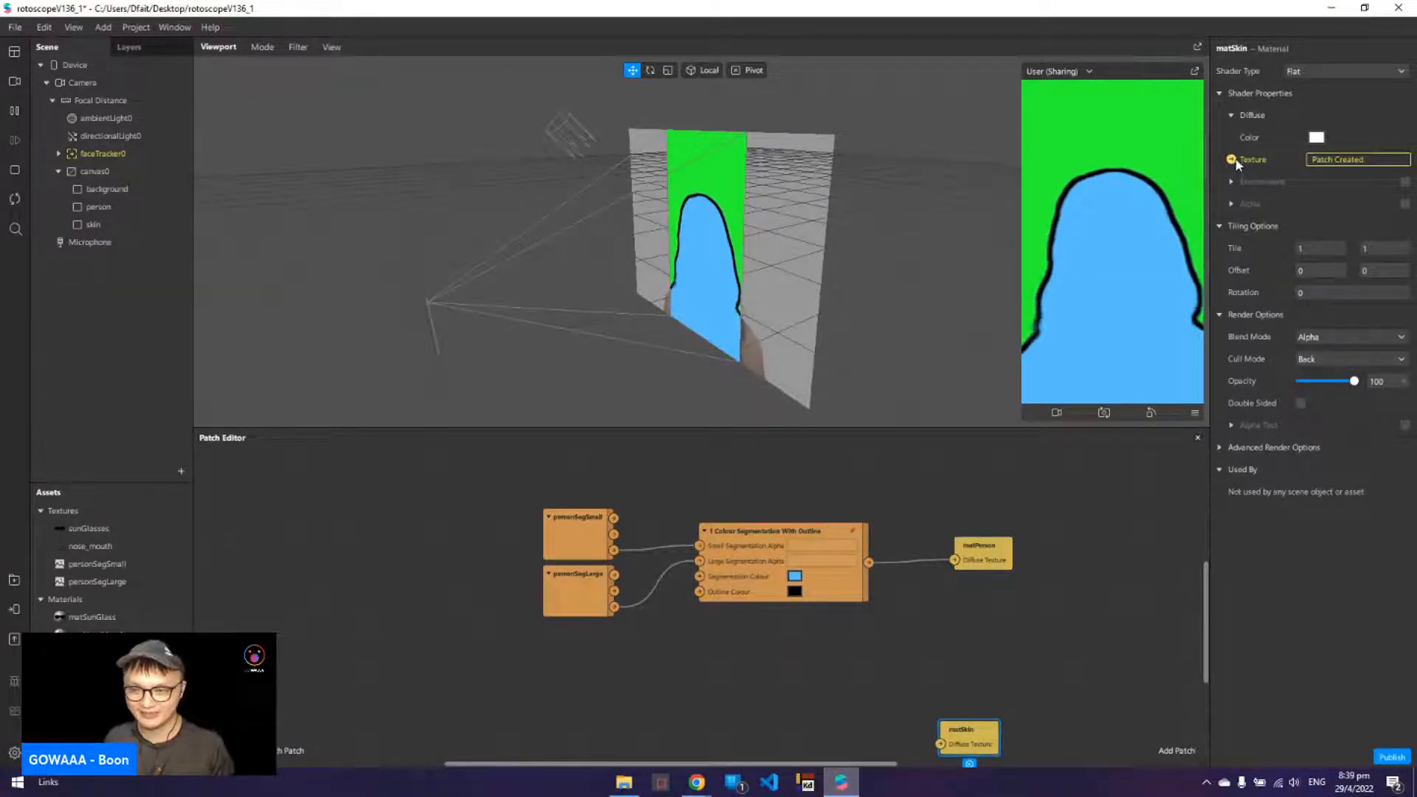
pyautogui.click(1234, 159)
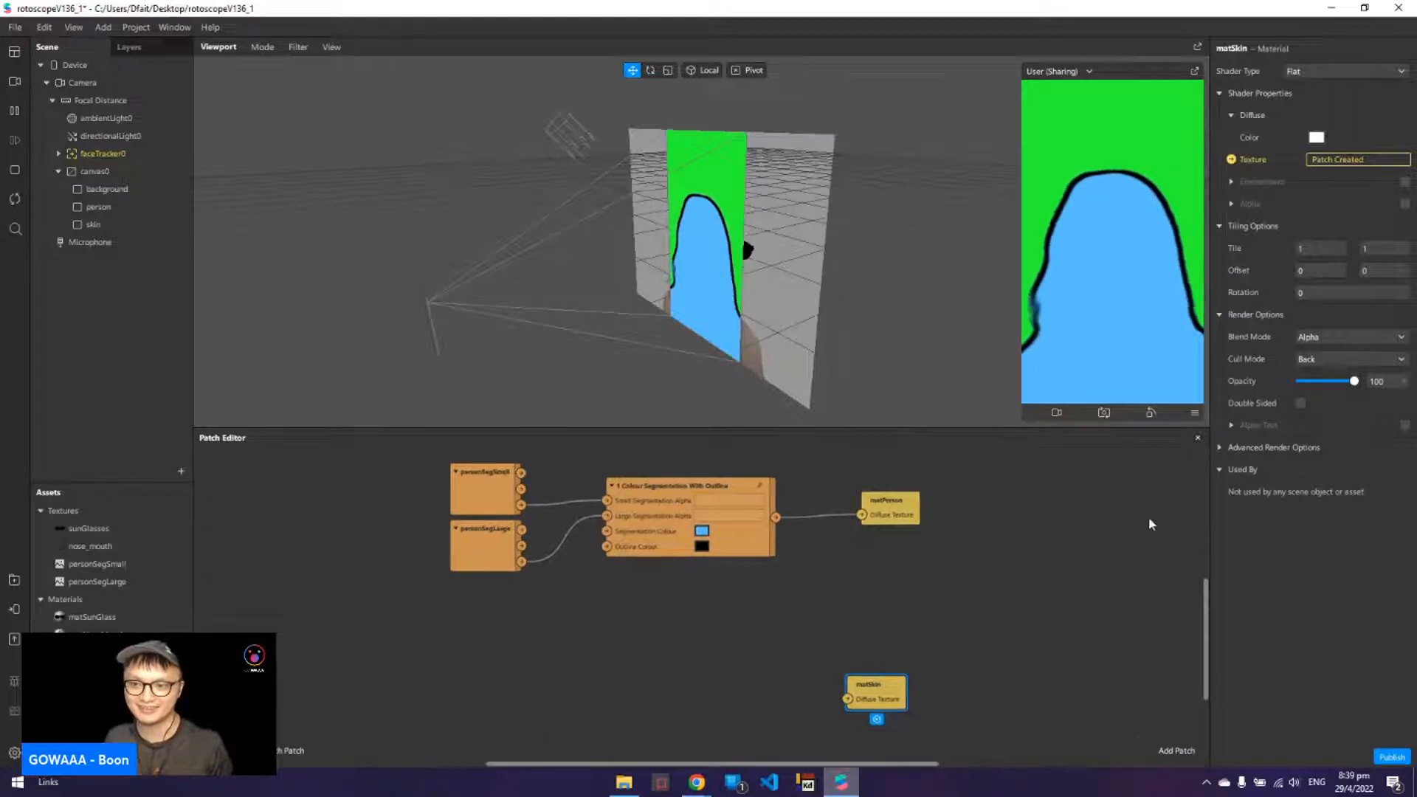
pyautogui.moveTo(837, 597); pyautogui.dragTo(1058, 697, button='middle')
pyautogui.moveTo(938, 701); pyautogui.dragTo(966, 714)
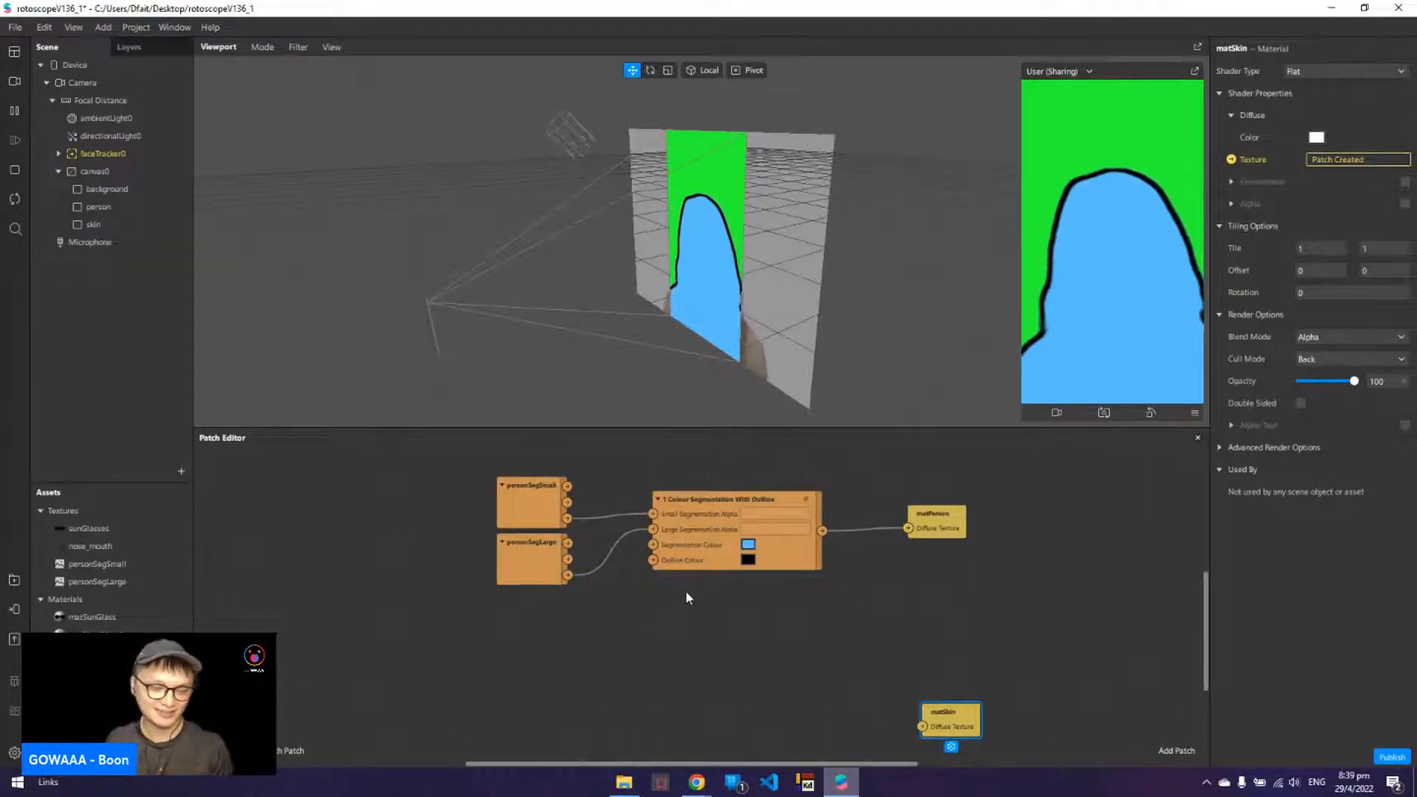
# - Add a second 1 Colour Segmentation With Outline patch to the graph, below the existing one
pyautogui.click(712, 557)
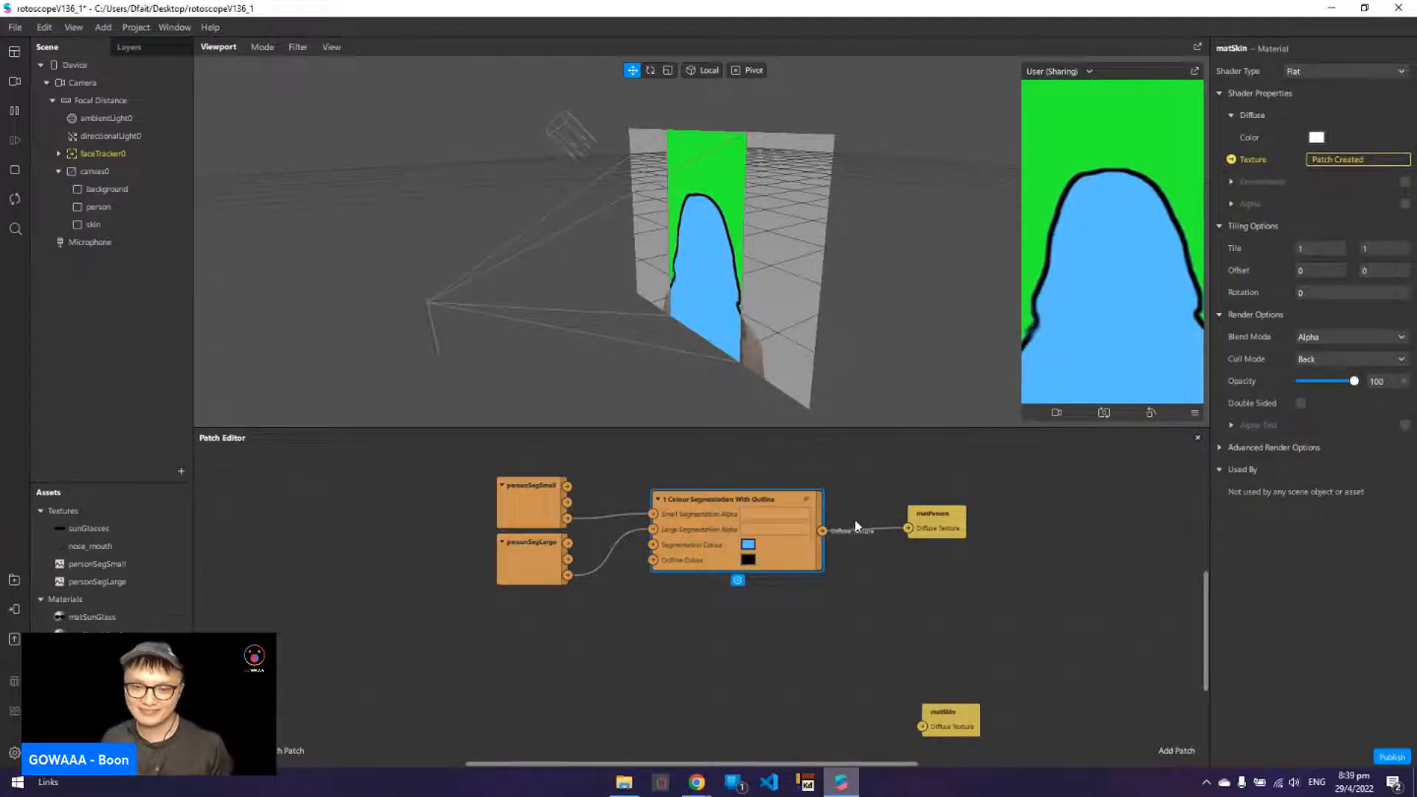
pyautogui.click(603, 592)
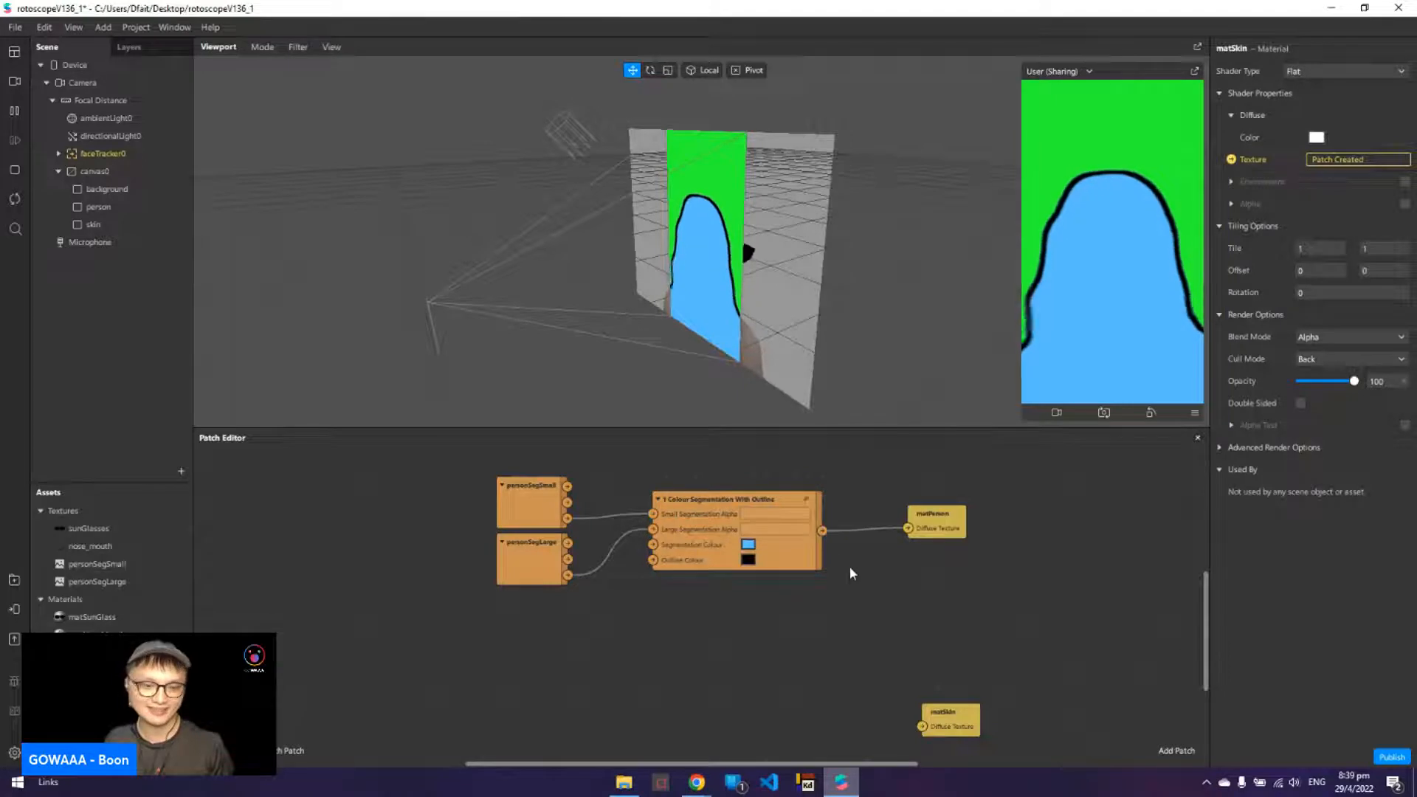
pyautogui.click(103, 723)
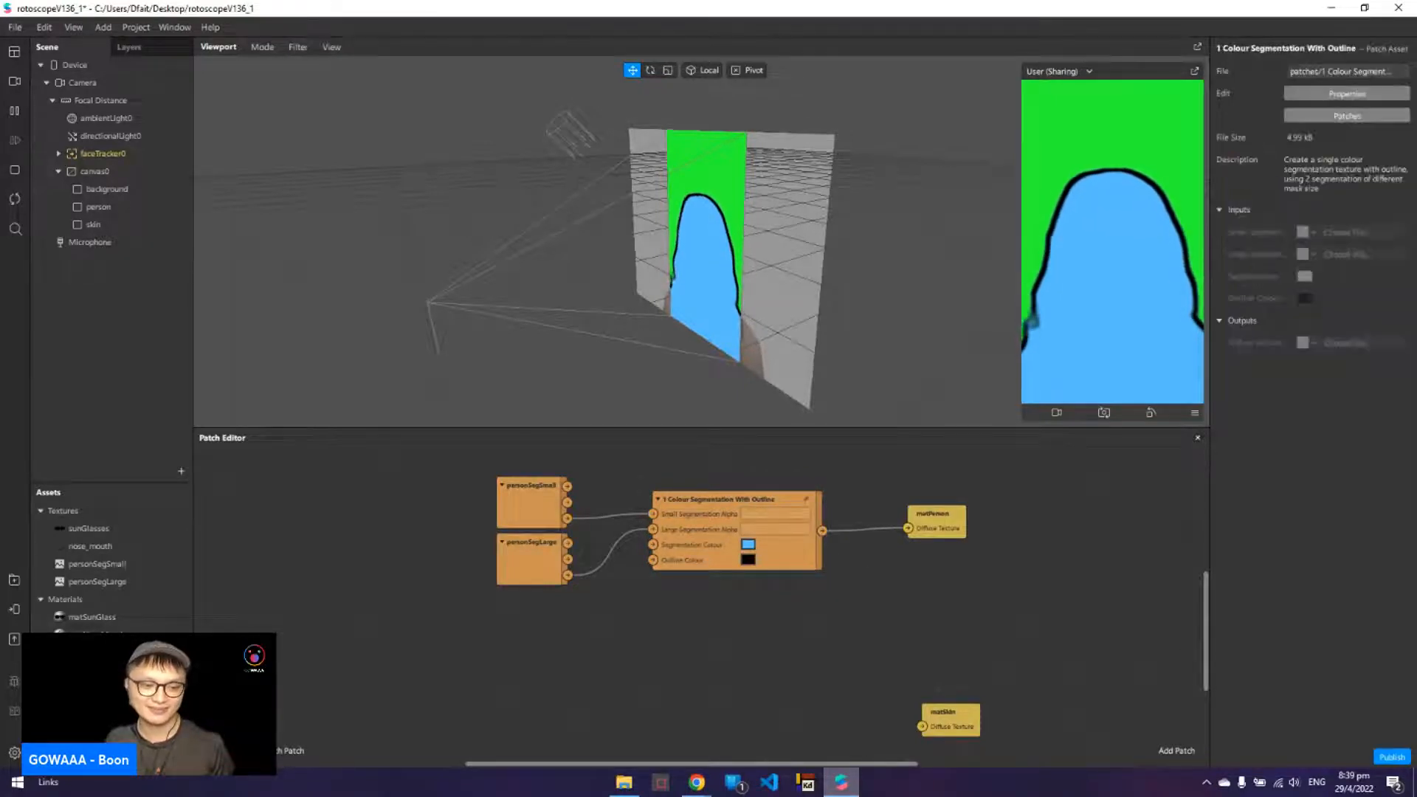
pyautogui.moveTo(103, 724); pyautogui.dragTo(756, 682)
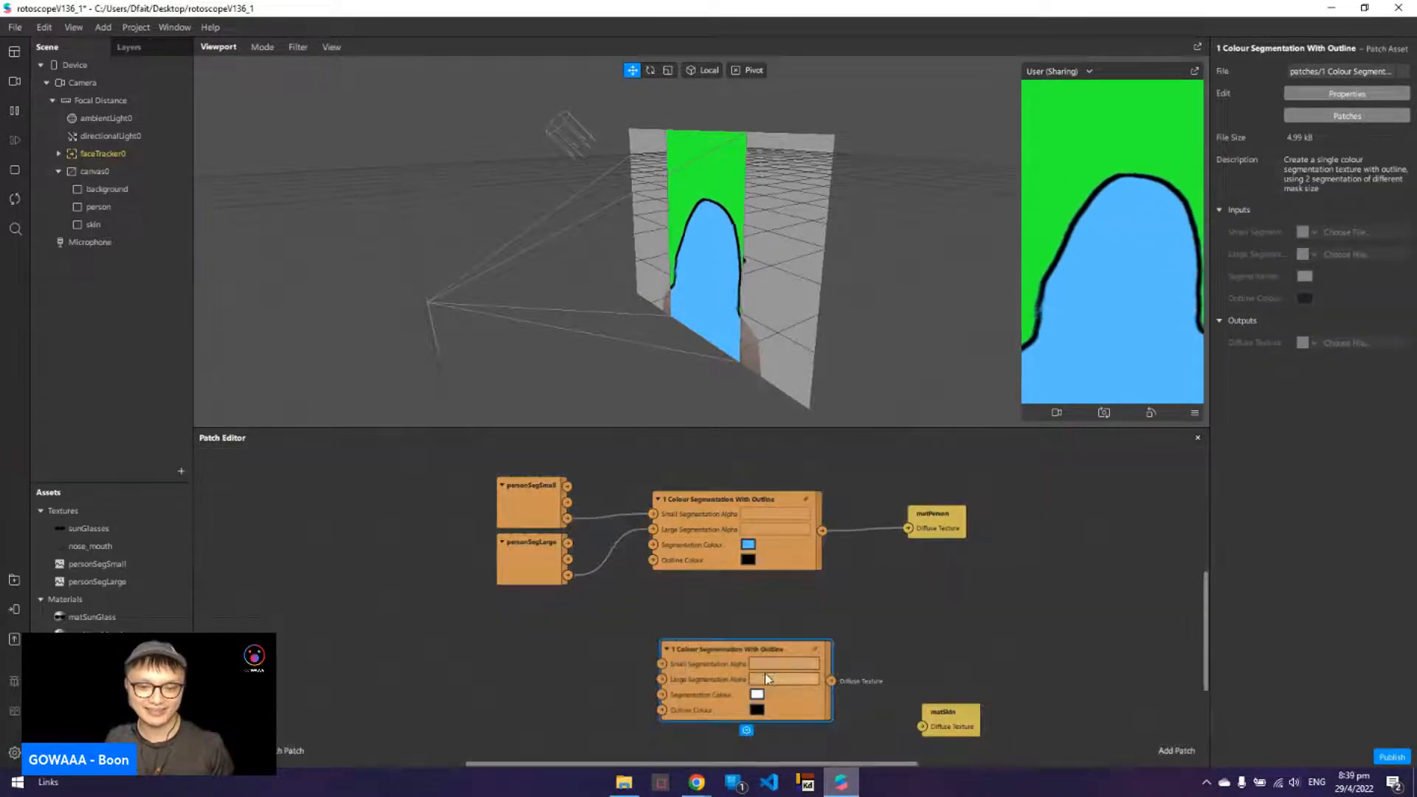
pyautogui.click(778, 543)
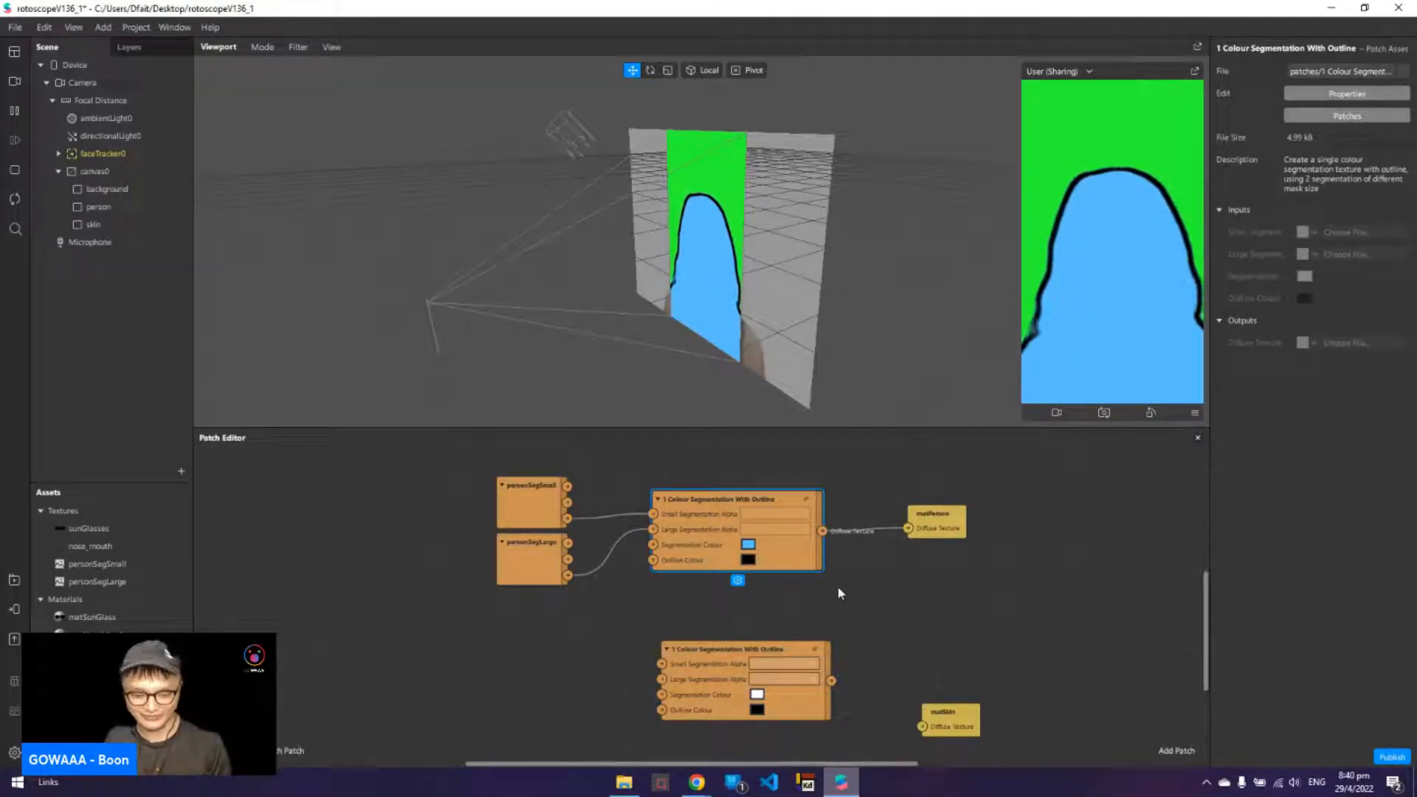
pyautogui.hotkey('ctrl', 'v')
pyautogui.moveTo(936, 632); pyautogui.dragTo(1082, 569)
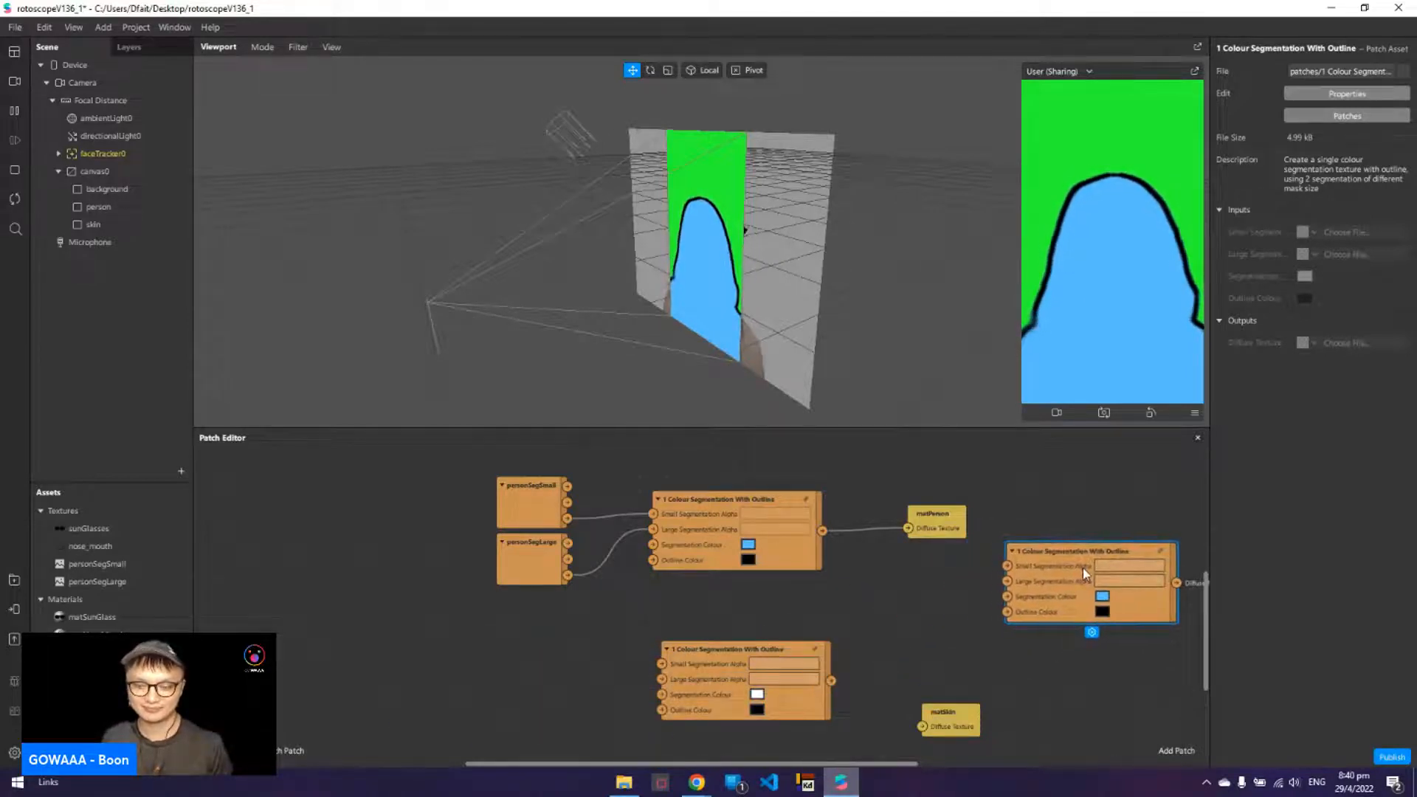
pyautogui.press('Delete')
# - Move the matSkin patch beside the output of the new colour segmentation patch
pyautogui.moveTo(944, 714); pyautogui.dragTo(929, 670)
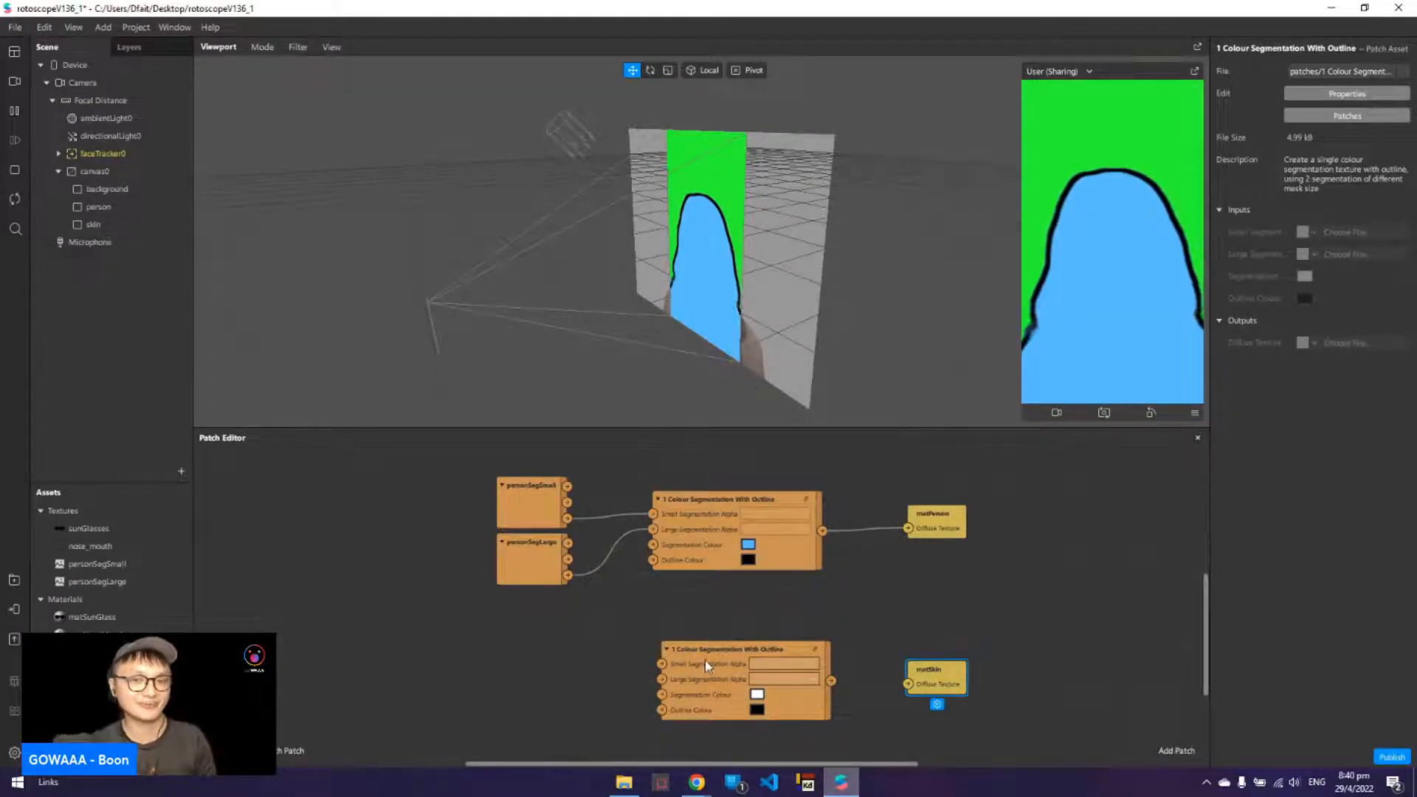
pyautogui.click(713, 637)
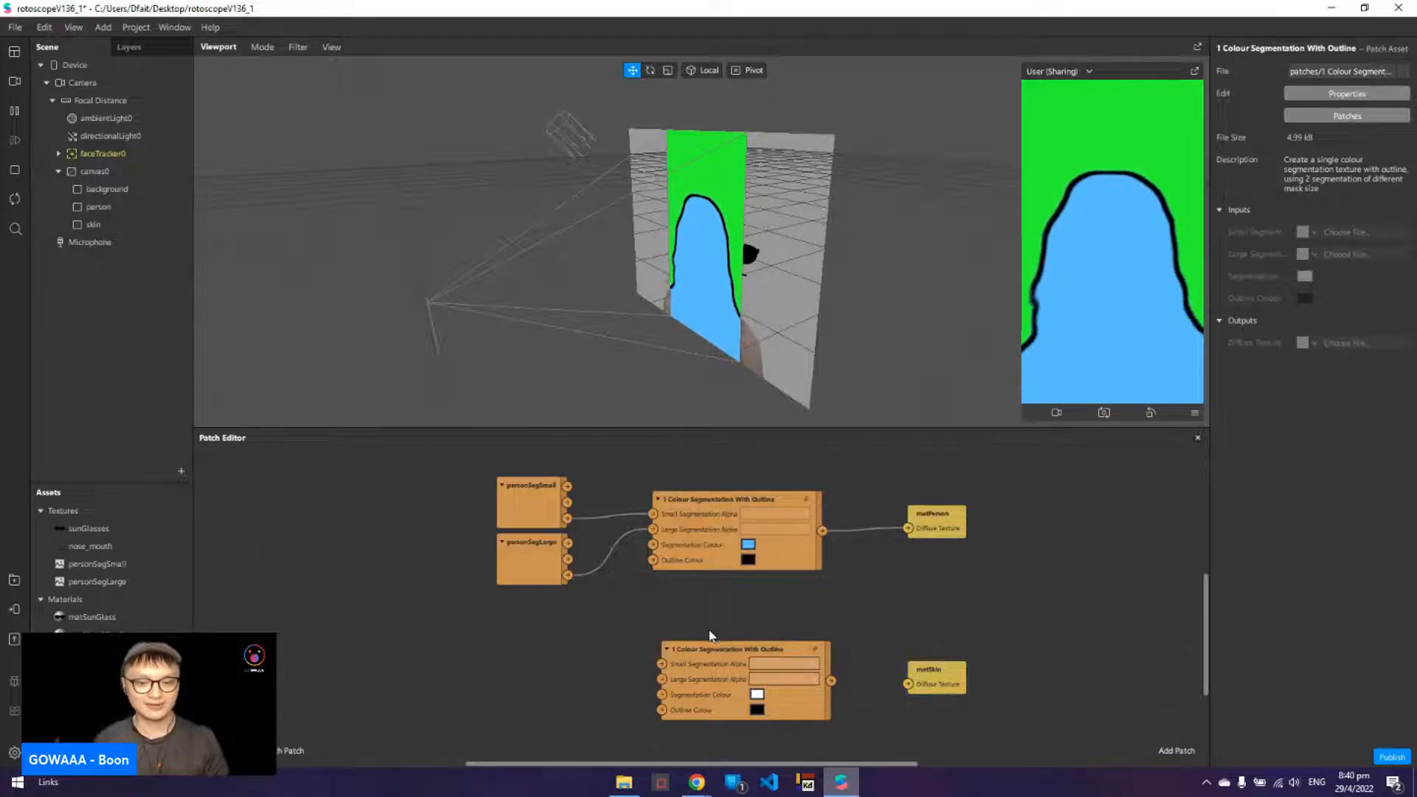
# - Add a Skin segmentation to the camera, removing Facebook as a platform
pyautogui.click(156, 85)
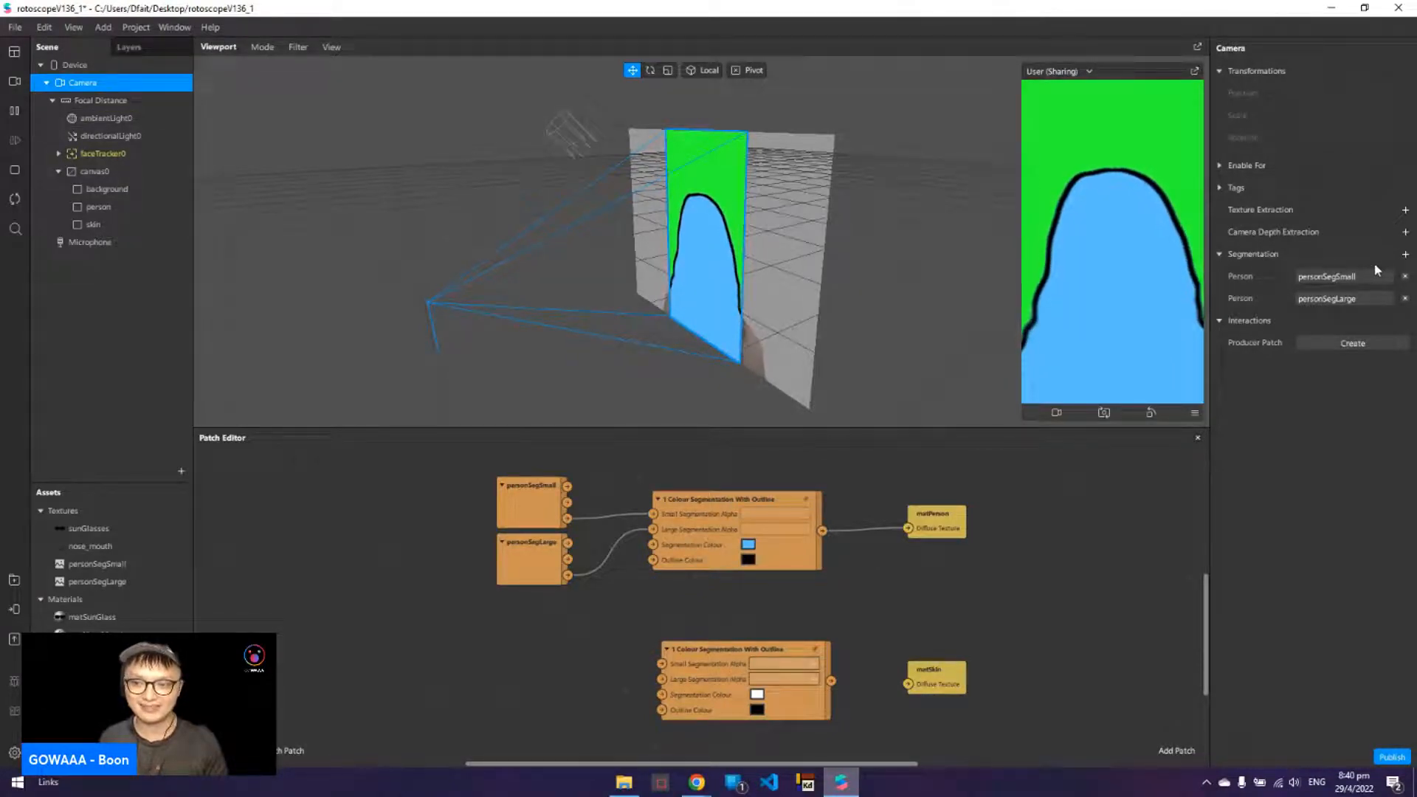
pyautogui.click(1406, 254)
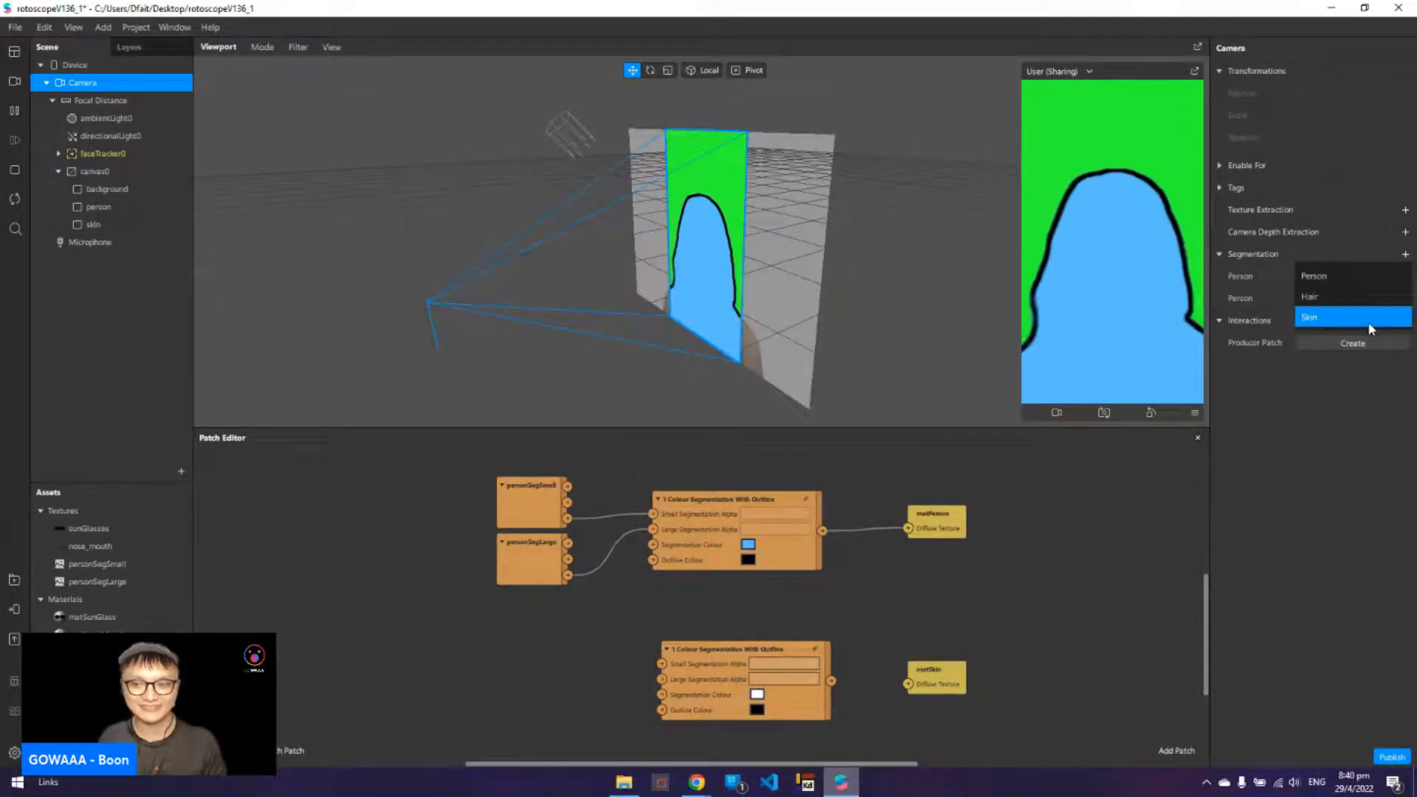
pyautogui.click(1328, 317)
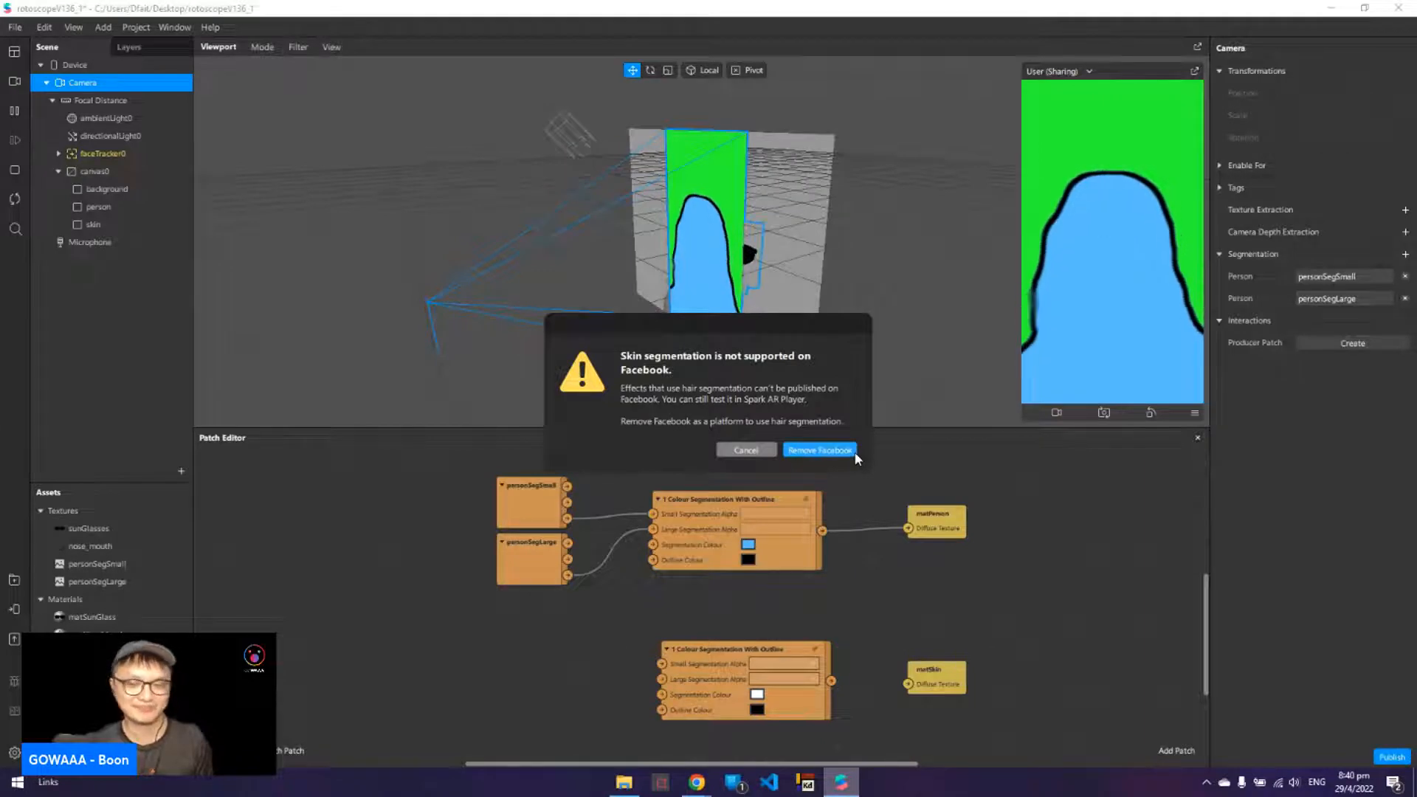
pyautogui.click(820, 450)
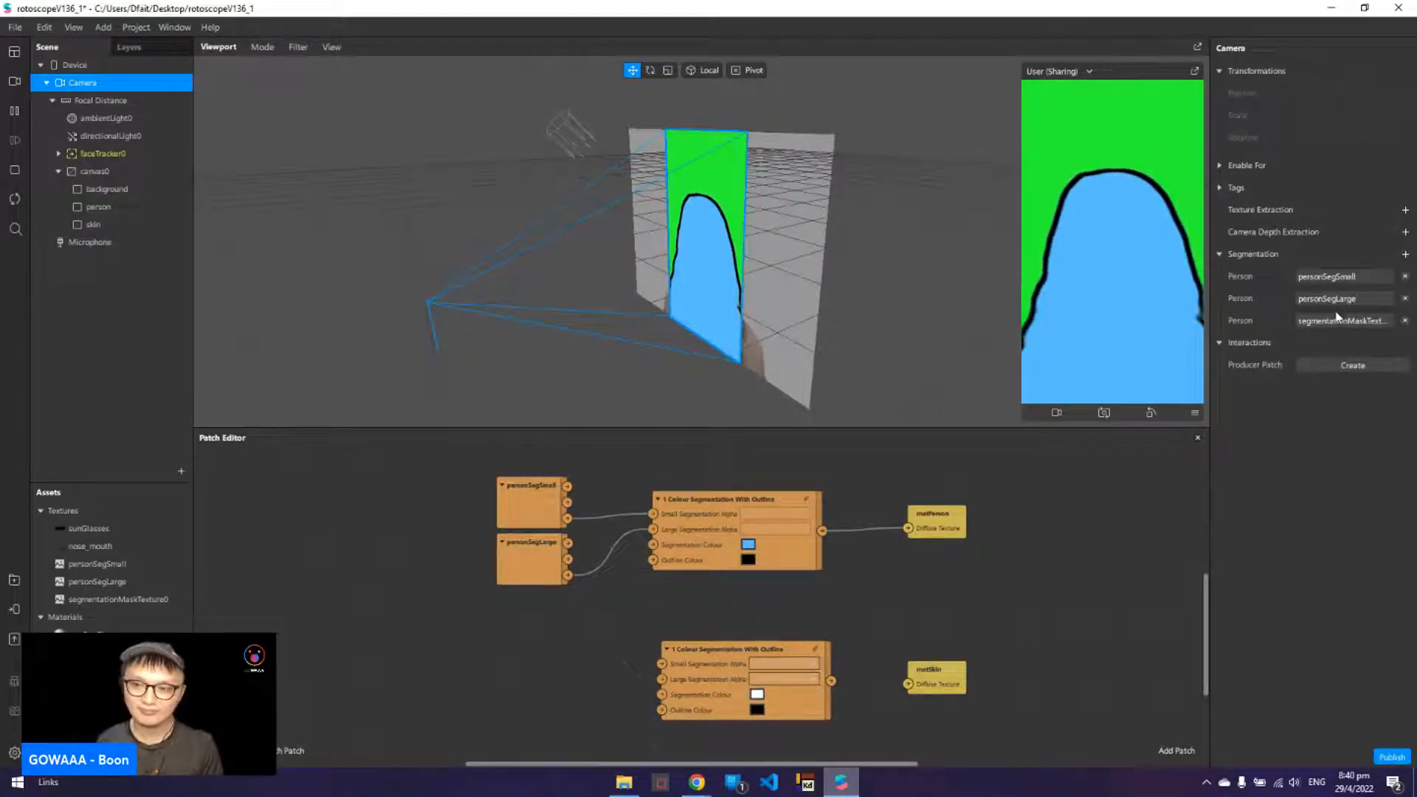
pyautogui.click(1377, 273)
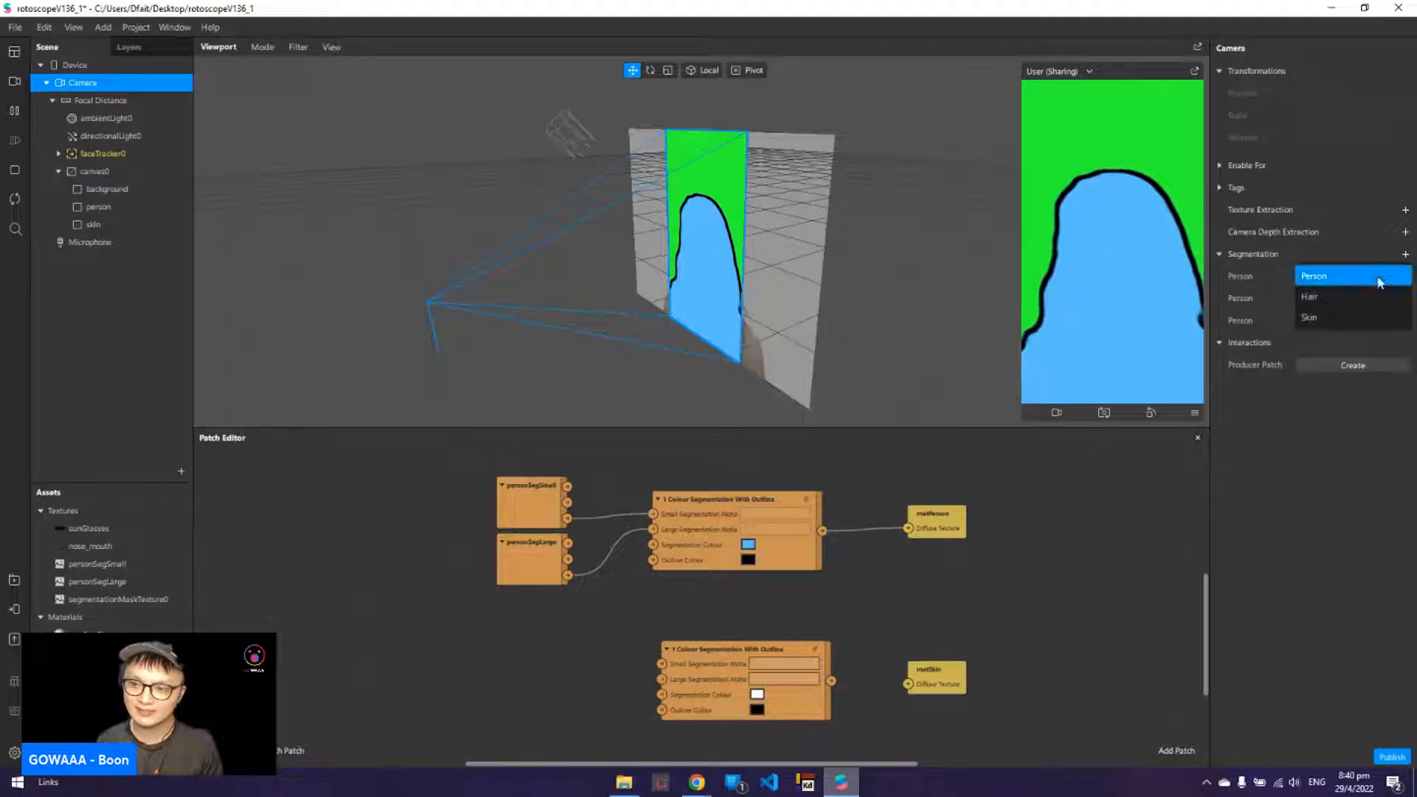
pyautogui.click(1355, 320)
pyautogui.click(1343, 321)
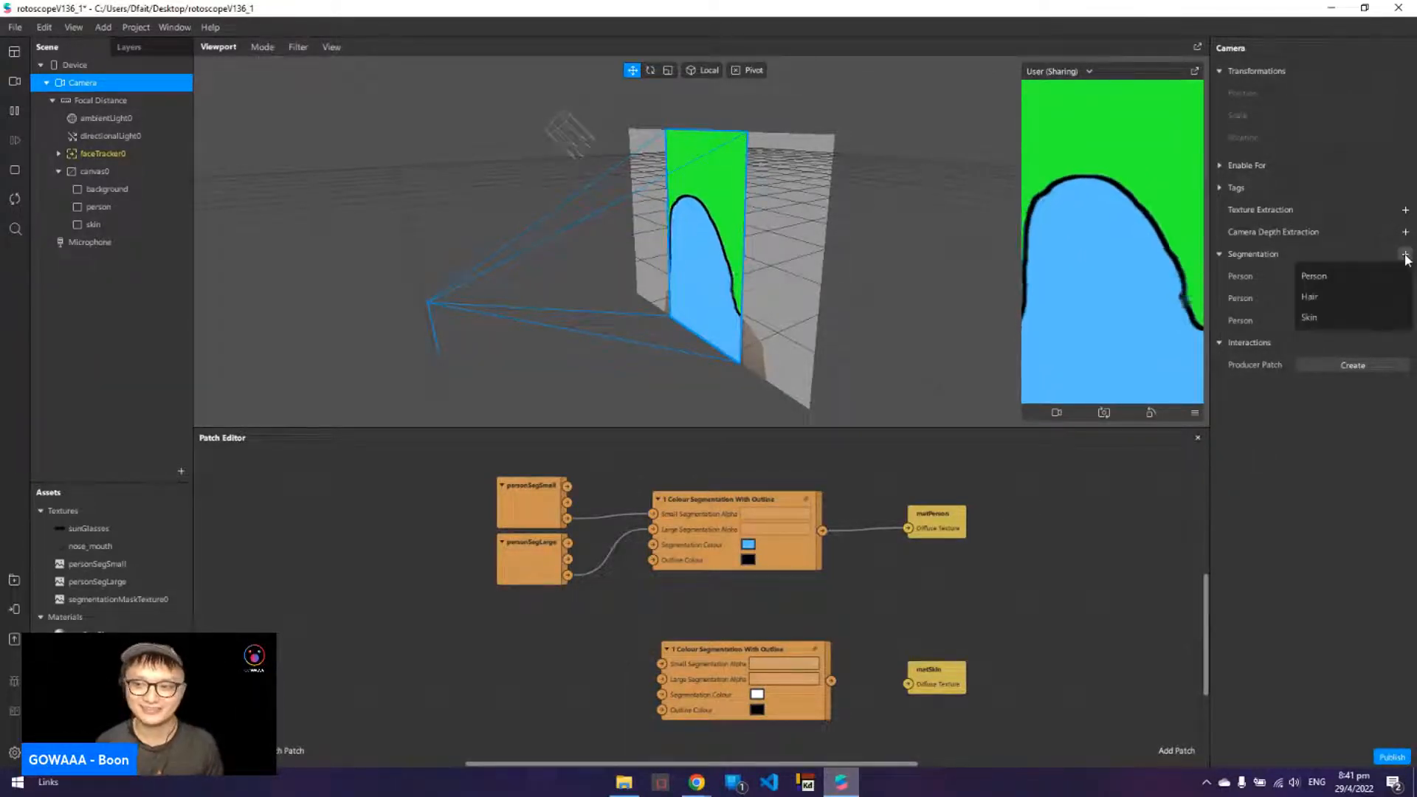
pyautogui.click(1363, 318)
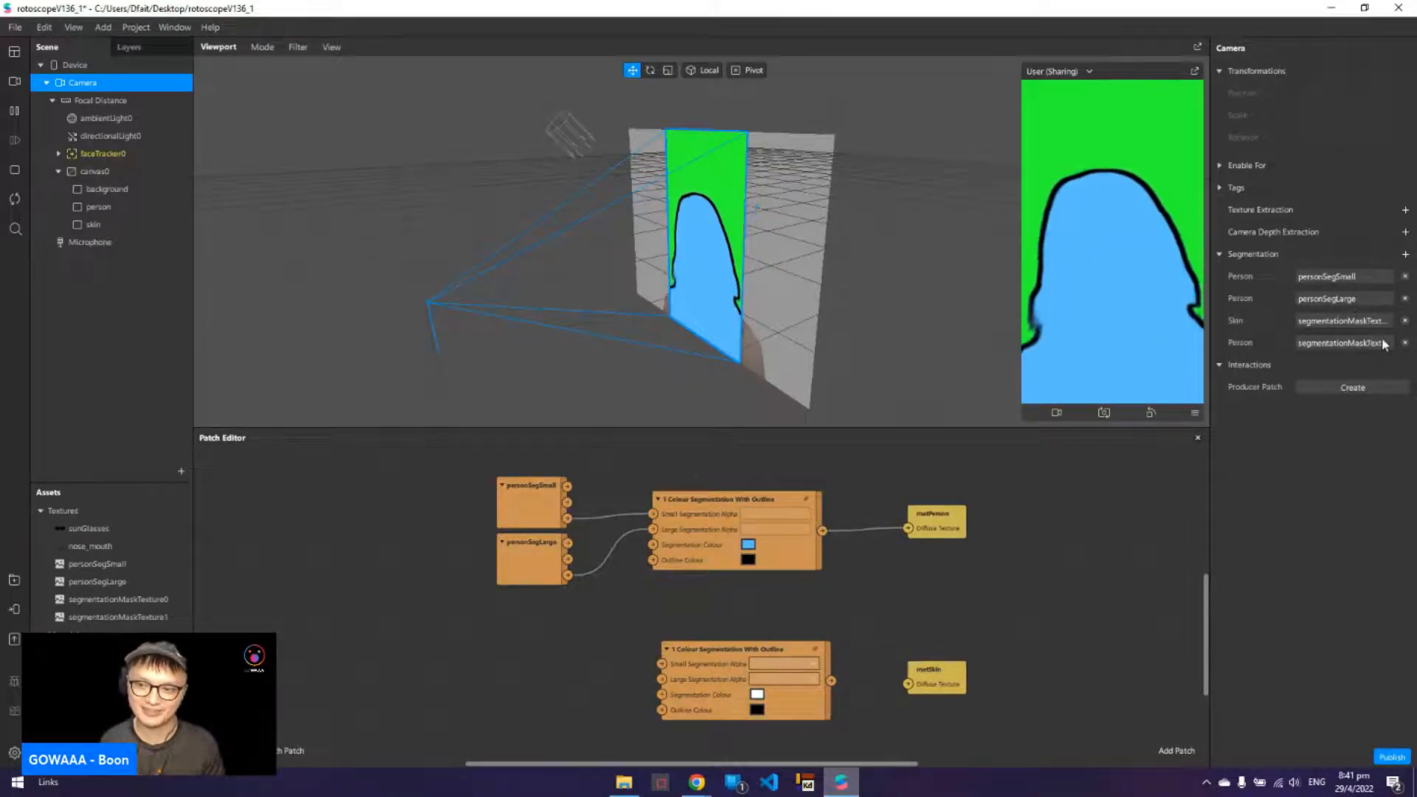
pyautogui.click(1405, 343)
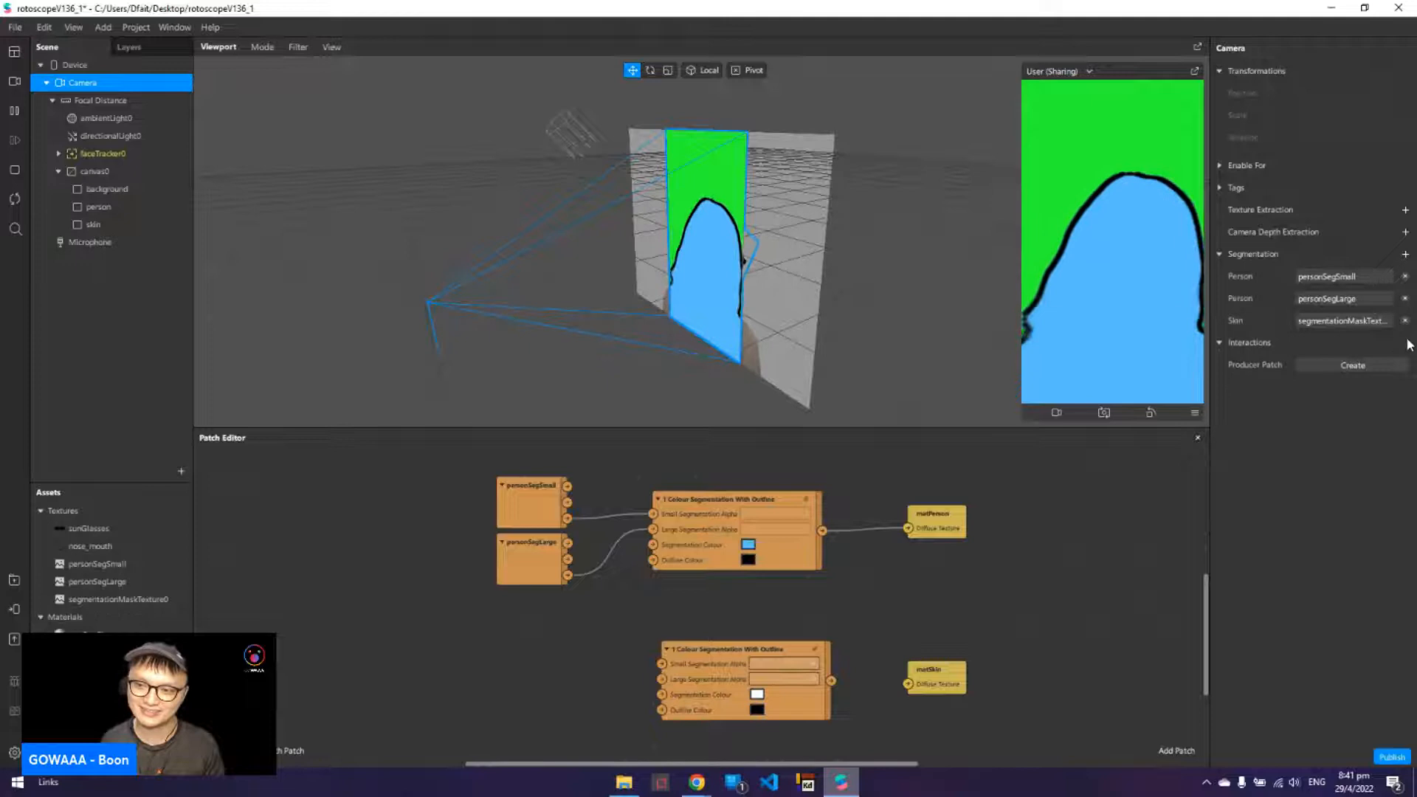
# - Add a second Skin segmentation to the camera and remove the surplus Person entry
pyautogui.click(1405, 254)
pyautogui.click(1347, 318)
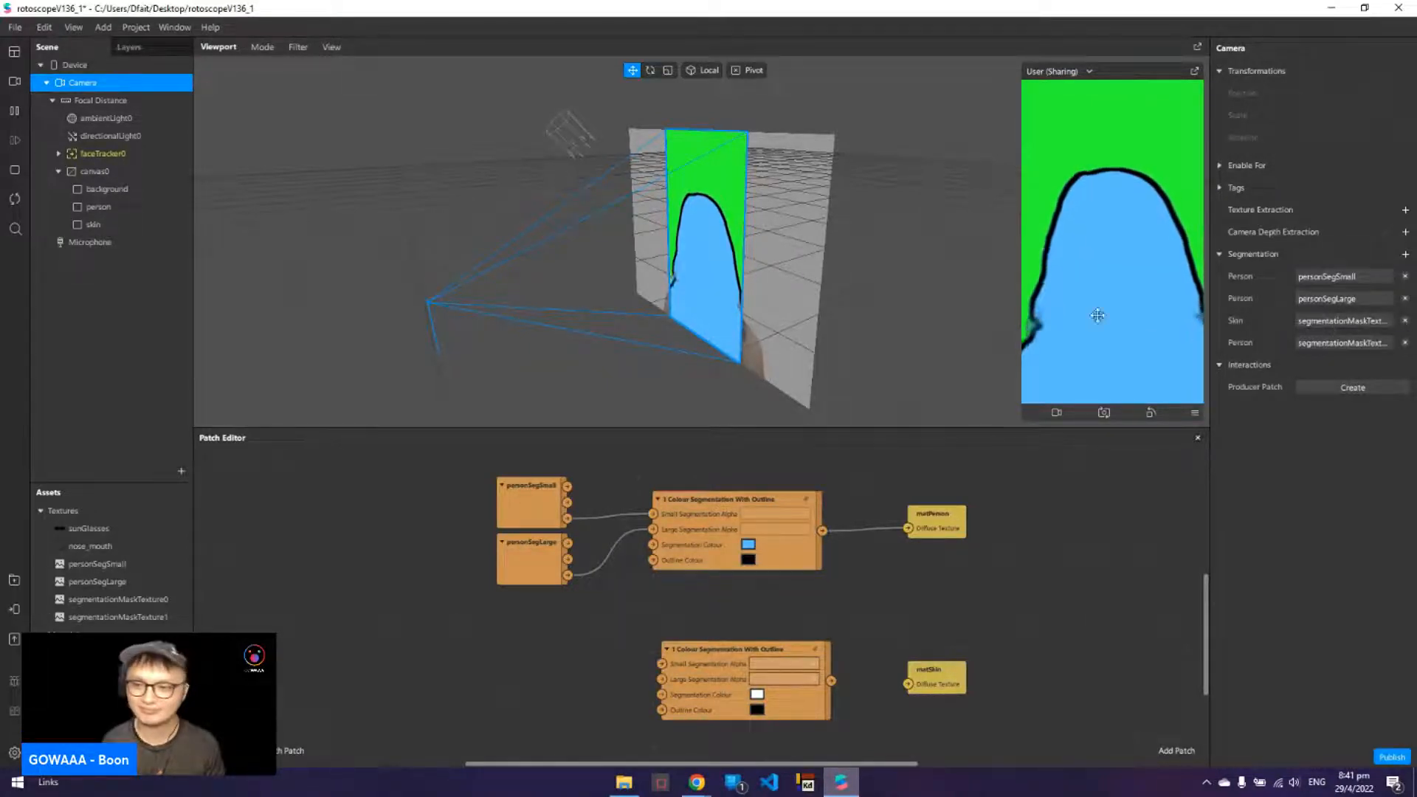
pyautogui.click(1405, 254)
pyautogui.click(1364, 314)
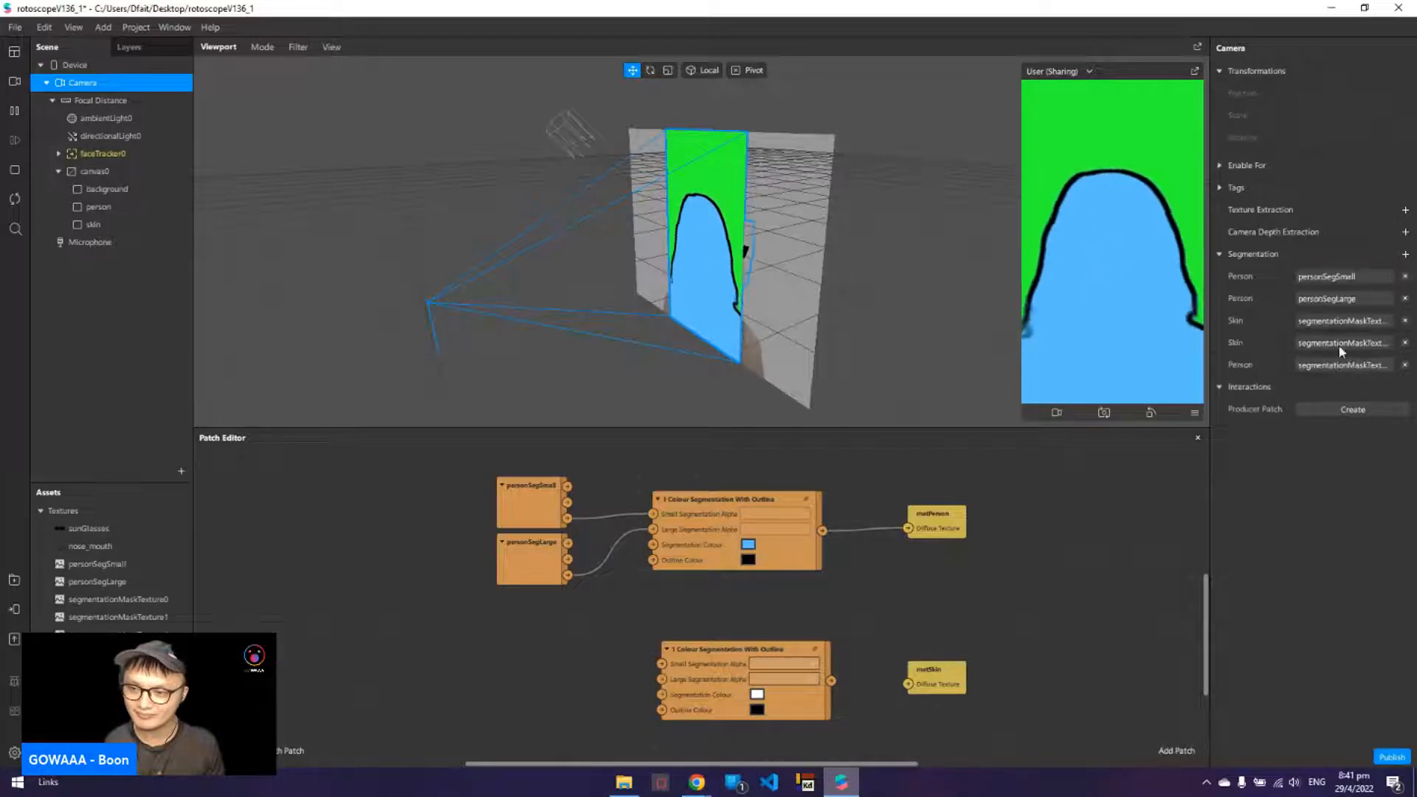
pyautogui.click(1405, 365)
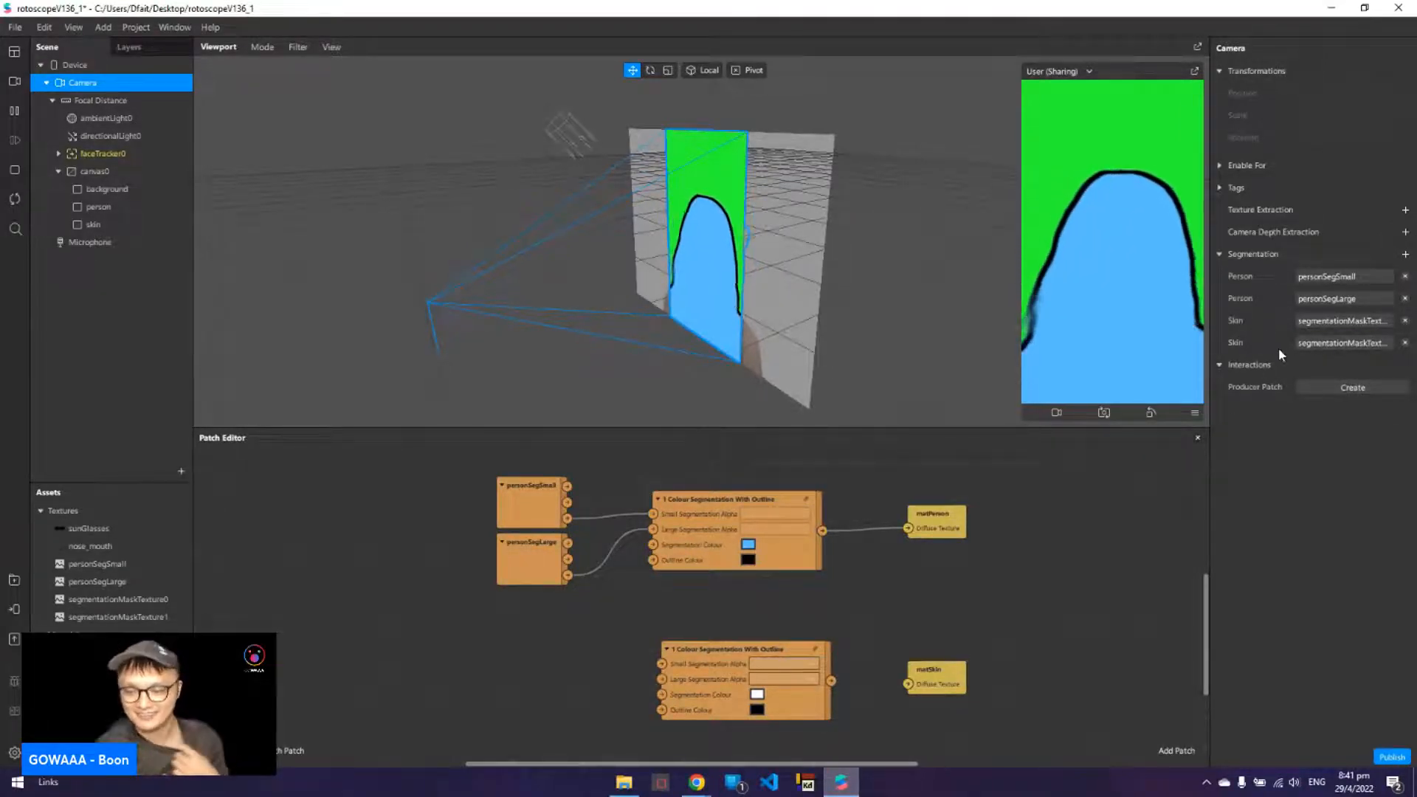
# - Rename the segmentationMaskTexture0 texture as skinSegSmall
pyautogui.click(126, 600)
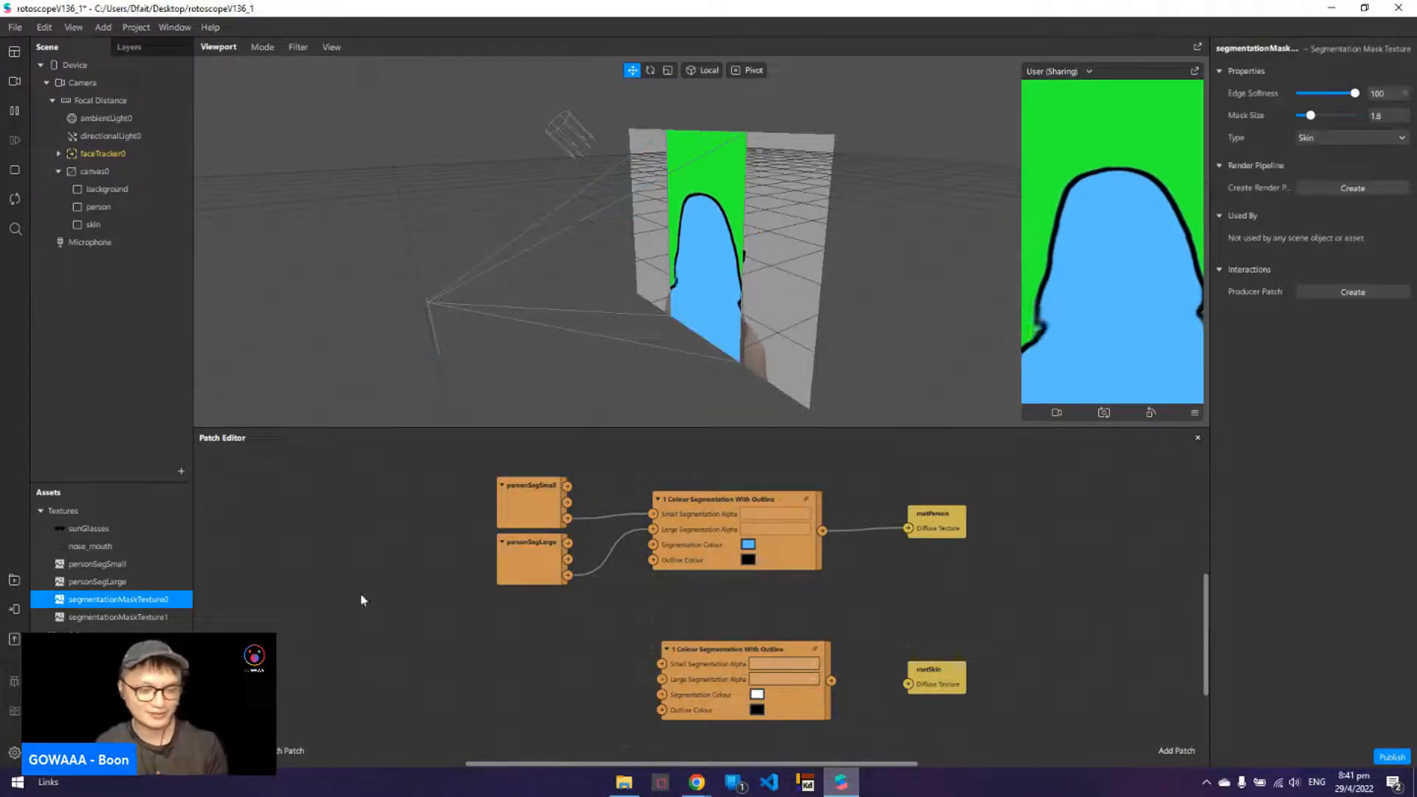
pyautogui.rightClick(123, 599)
pyautogui.click(157, 679)
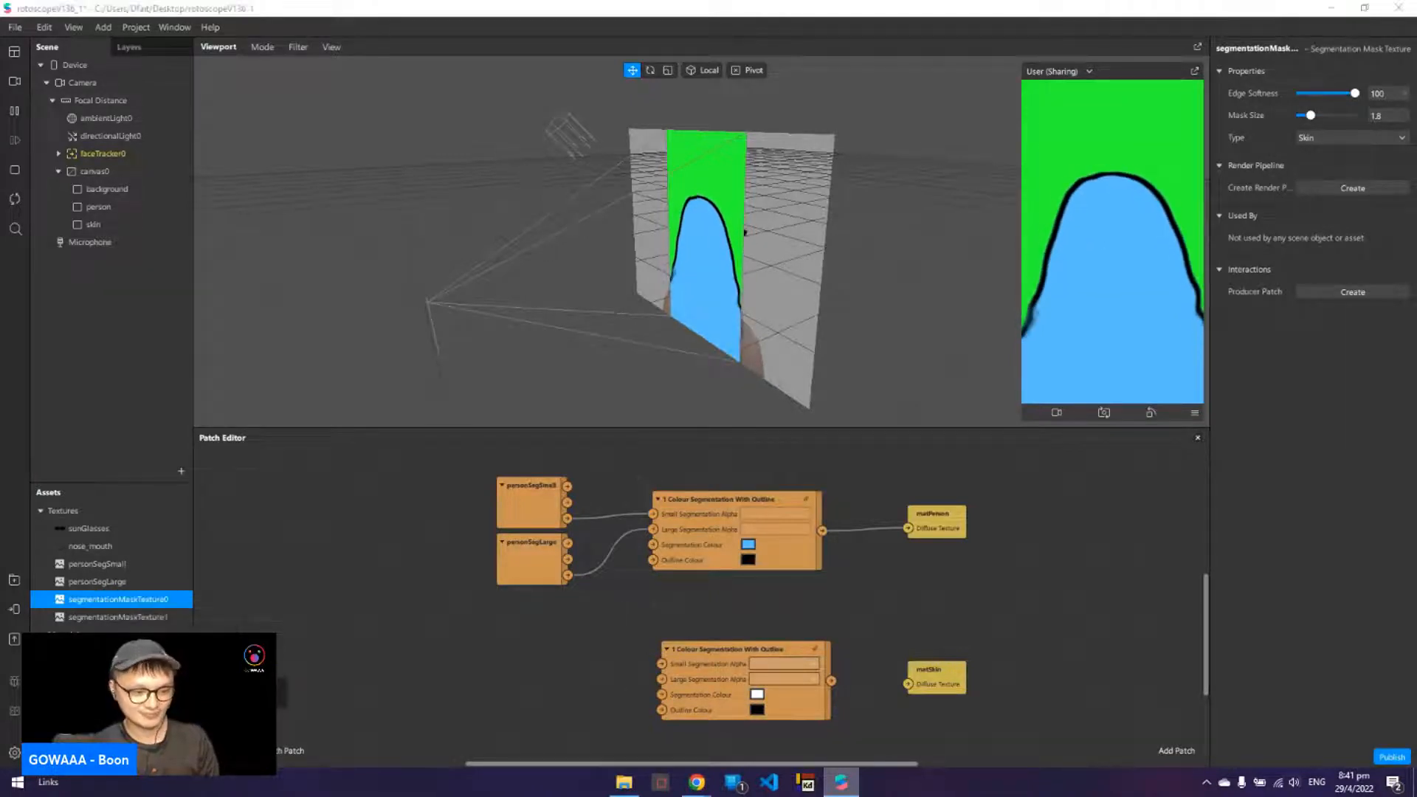
pyautogui.write('skin')
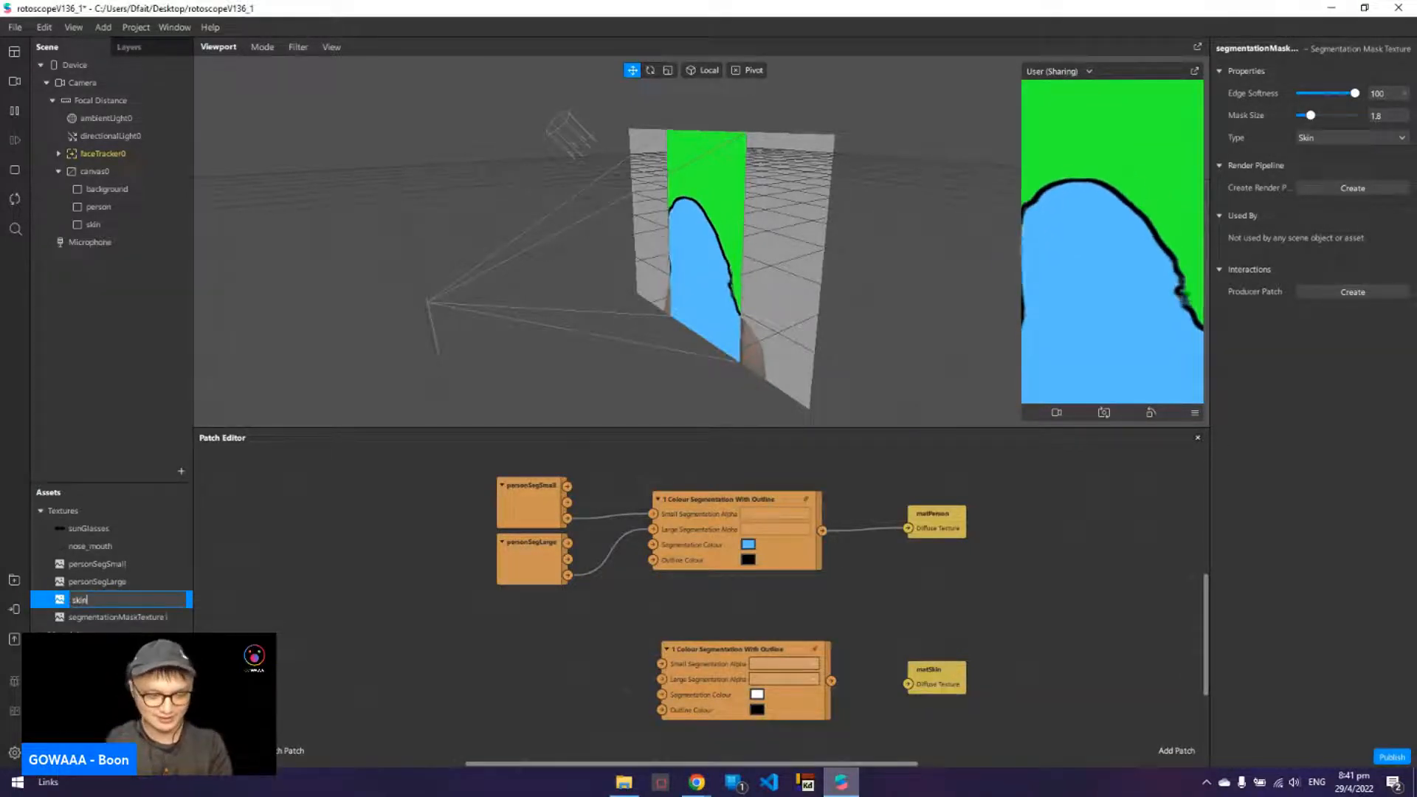
pyautogui.write('Seg')
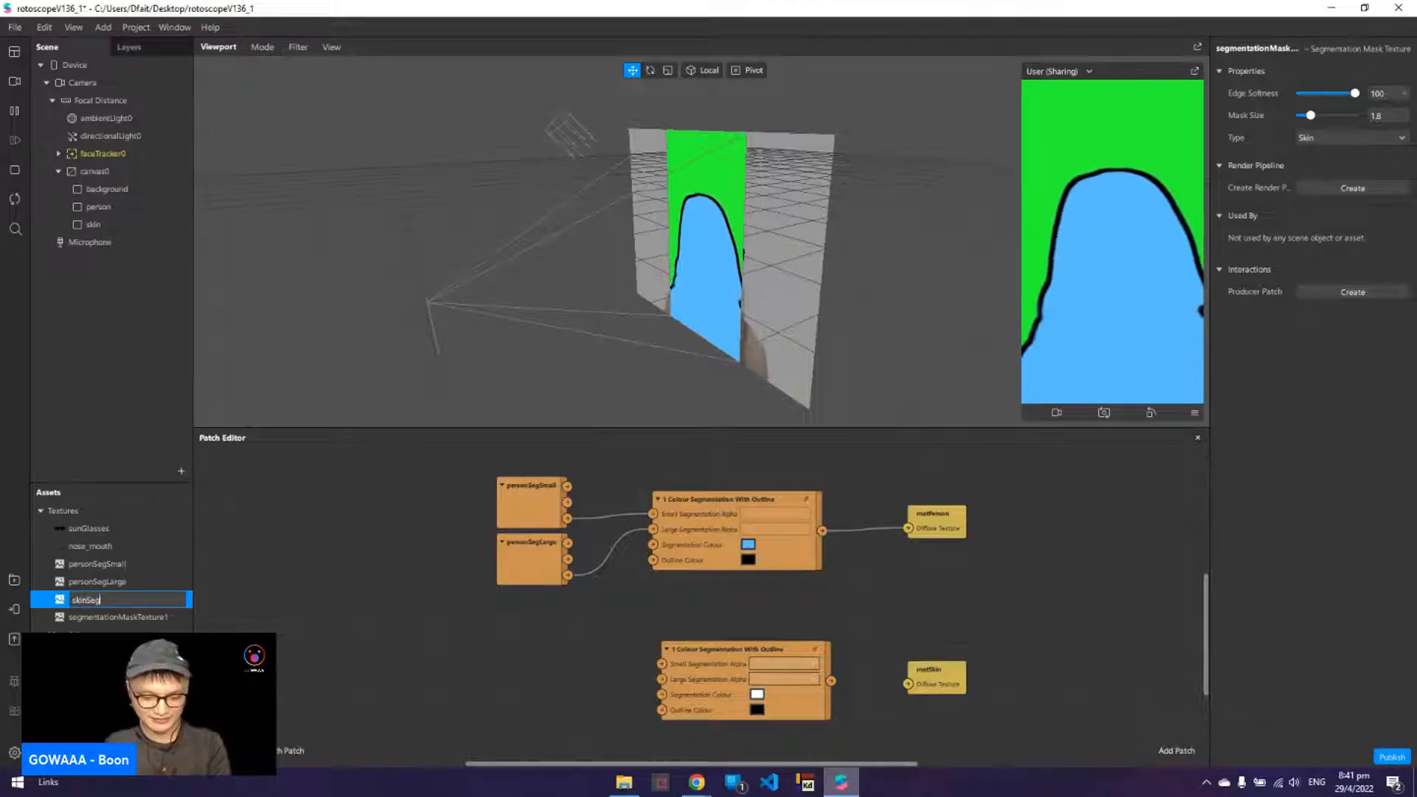
pyautogui.write('Small')
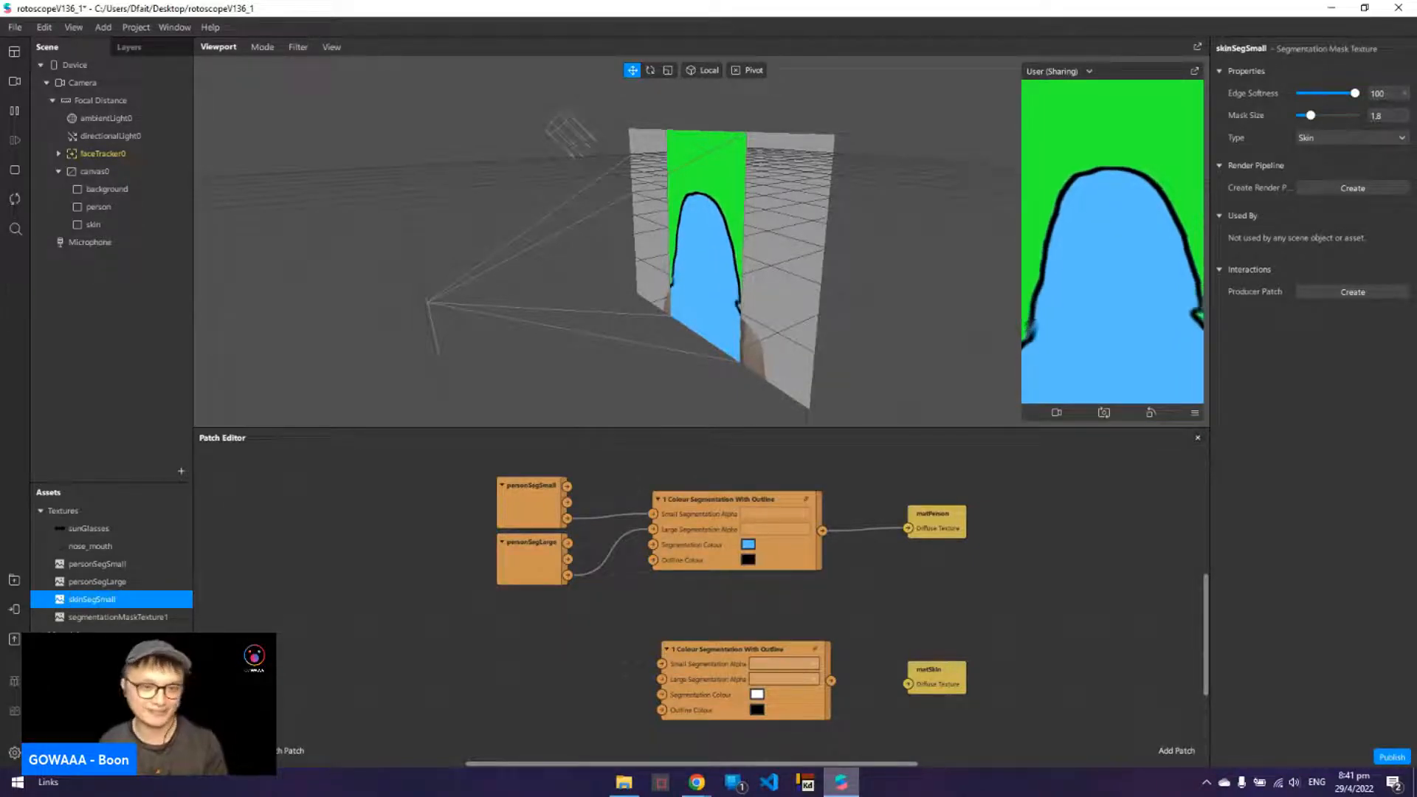
# - Rename the segmentationMaskTexture1 texture as skinSegLarge
pyautogui.click(169, 622)
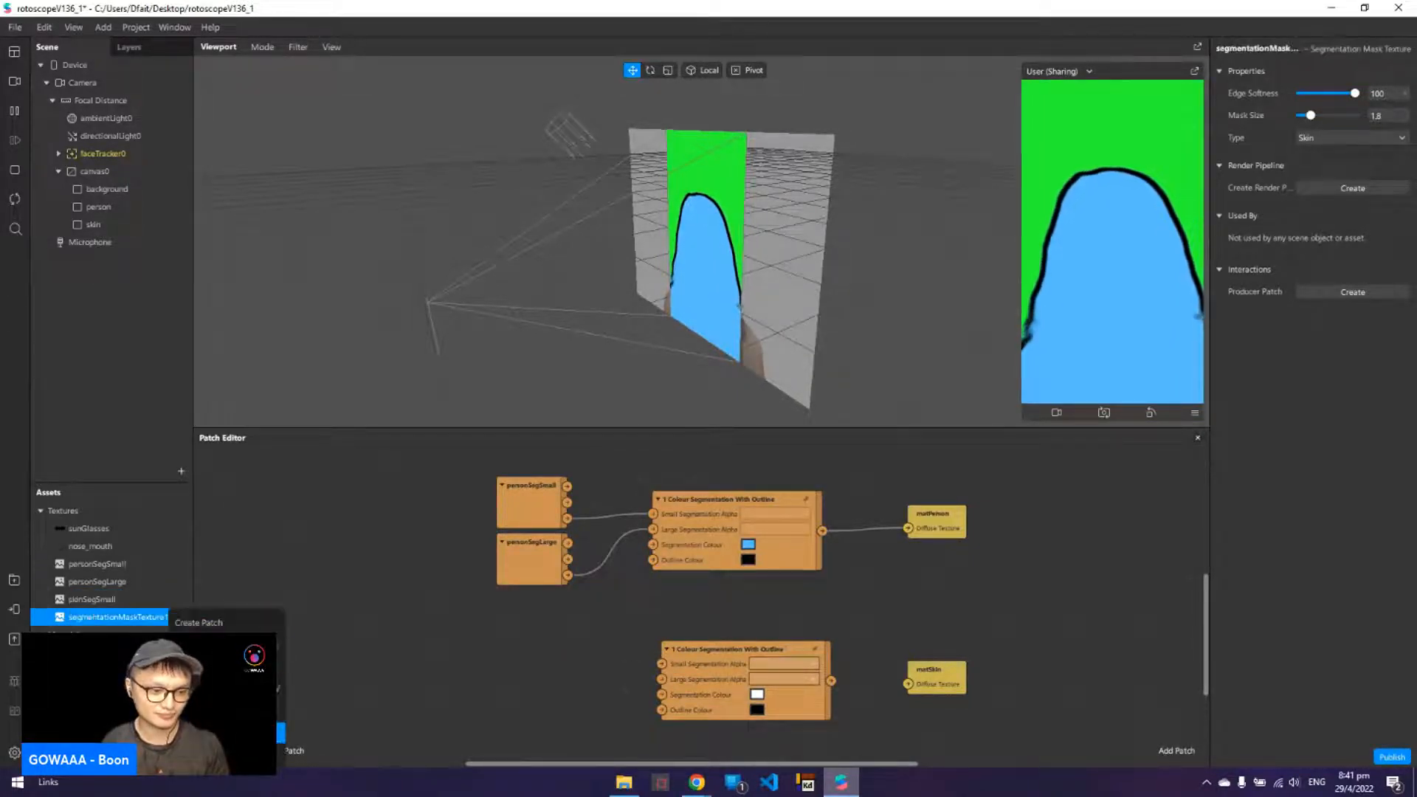
pyautogui.click(169, 619)
pyautogui.write('skin')
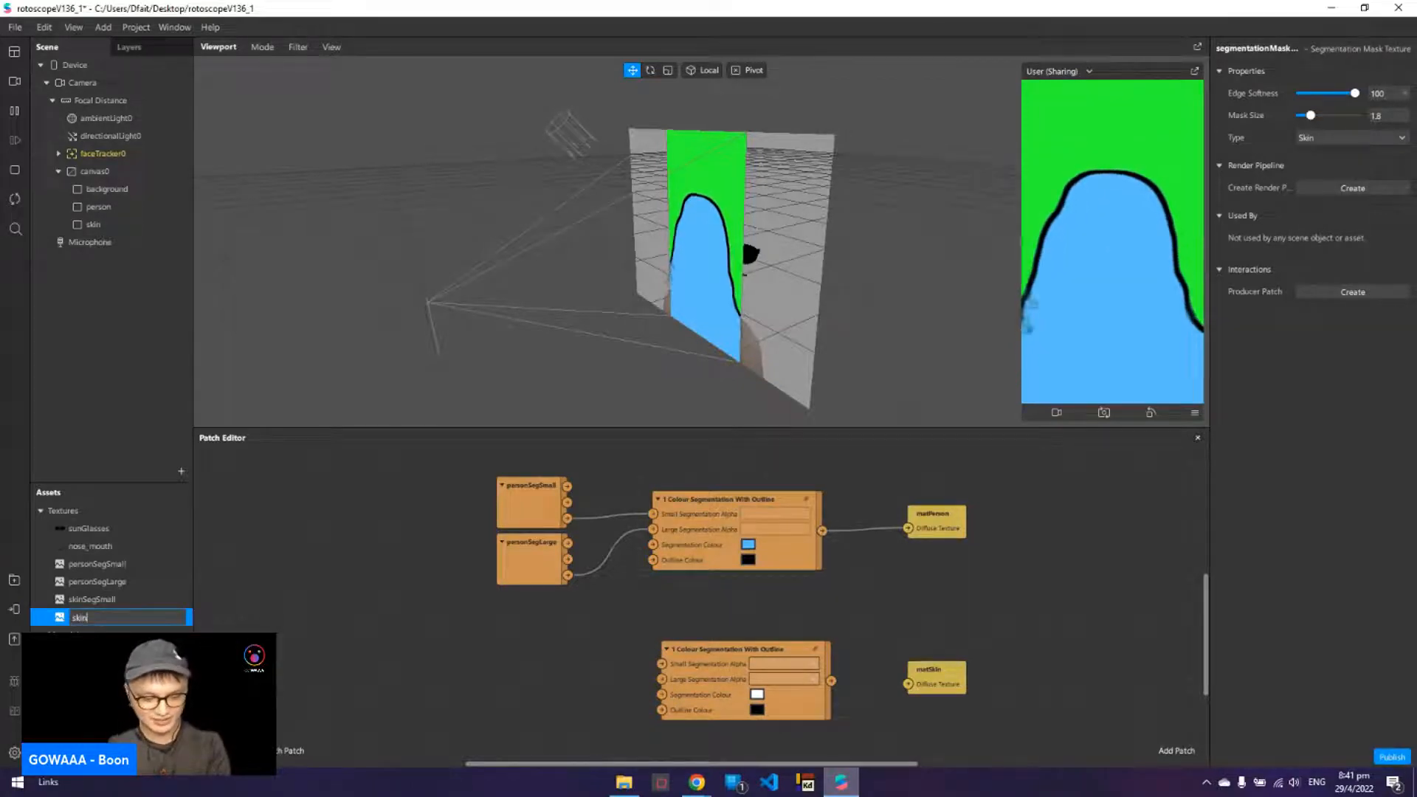
pyautogui.write('Seg')
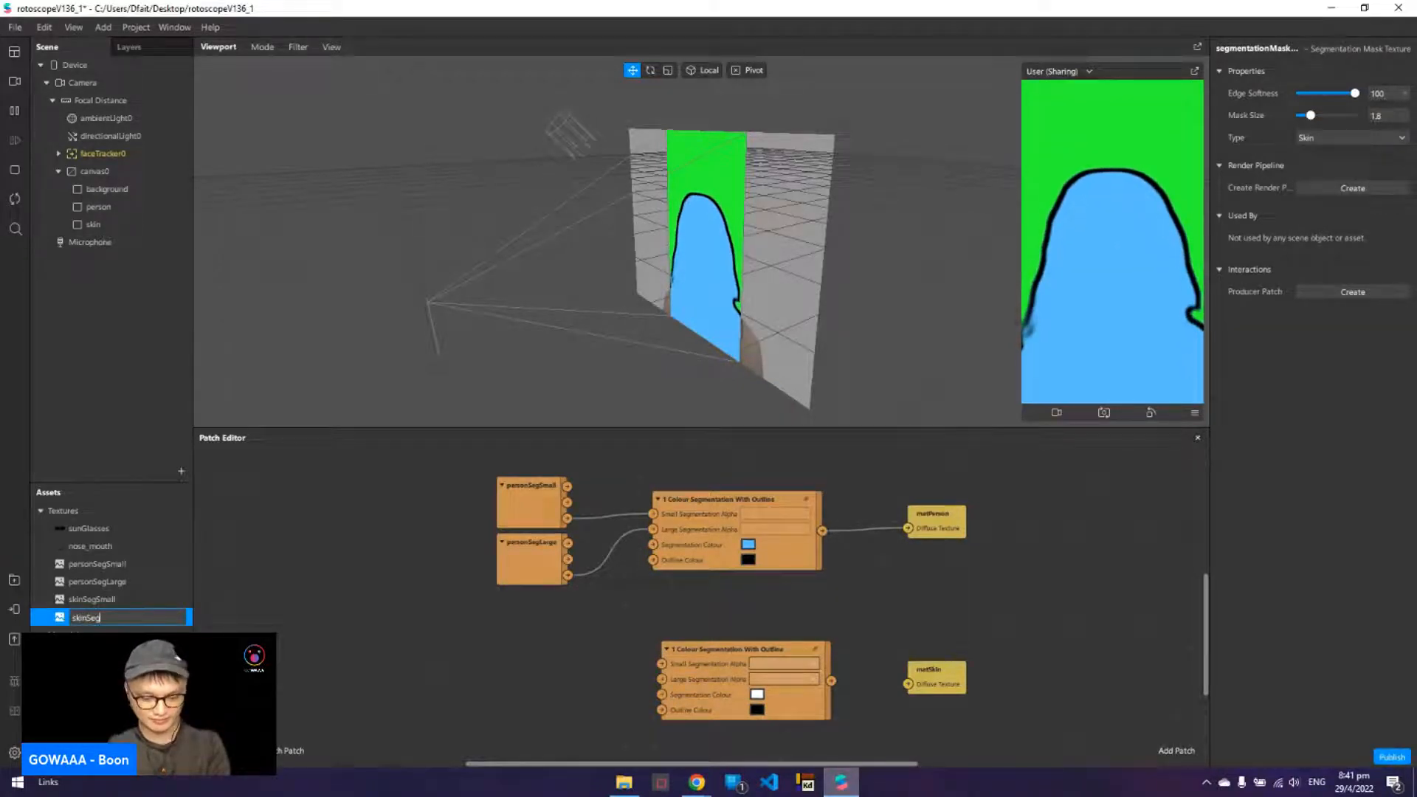
pyautogui.write('Large')
pyautogui.press('Return')
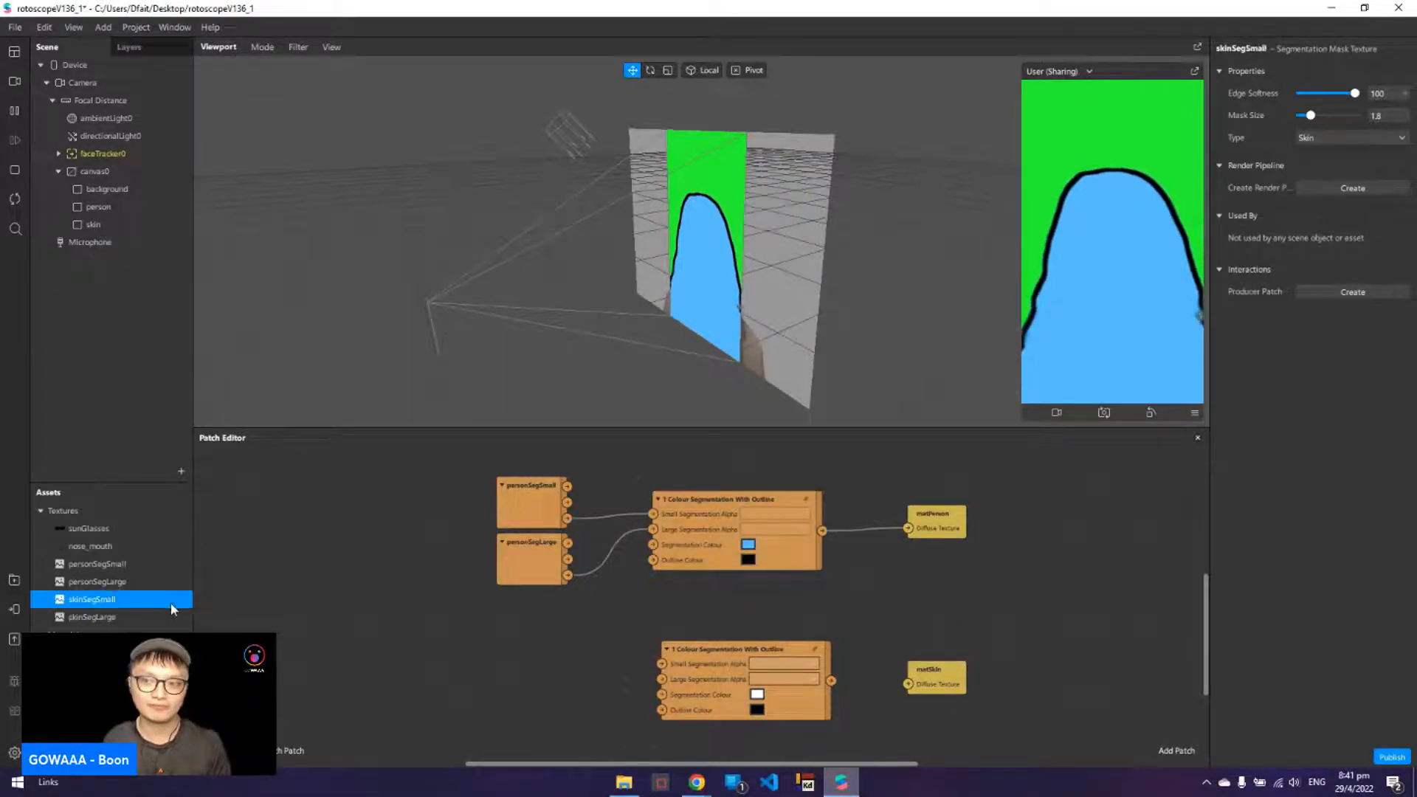
# - Check the edge softness and mask size settings of the personSegLarge and personSegSmall textures
pyautogui.click(147, 583)
pyautogui.click(148, 564)
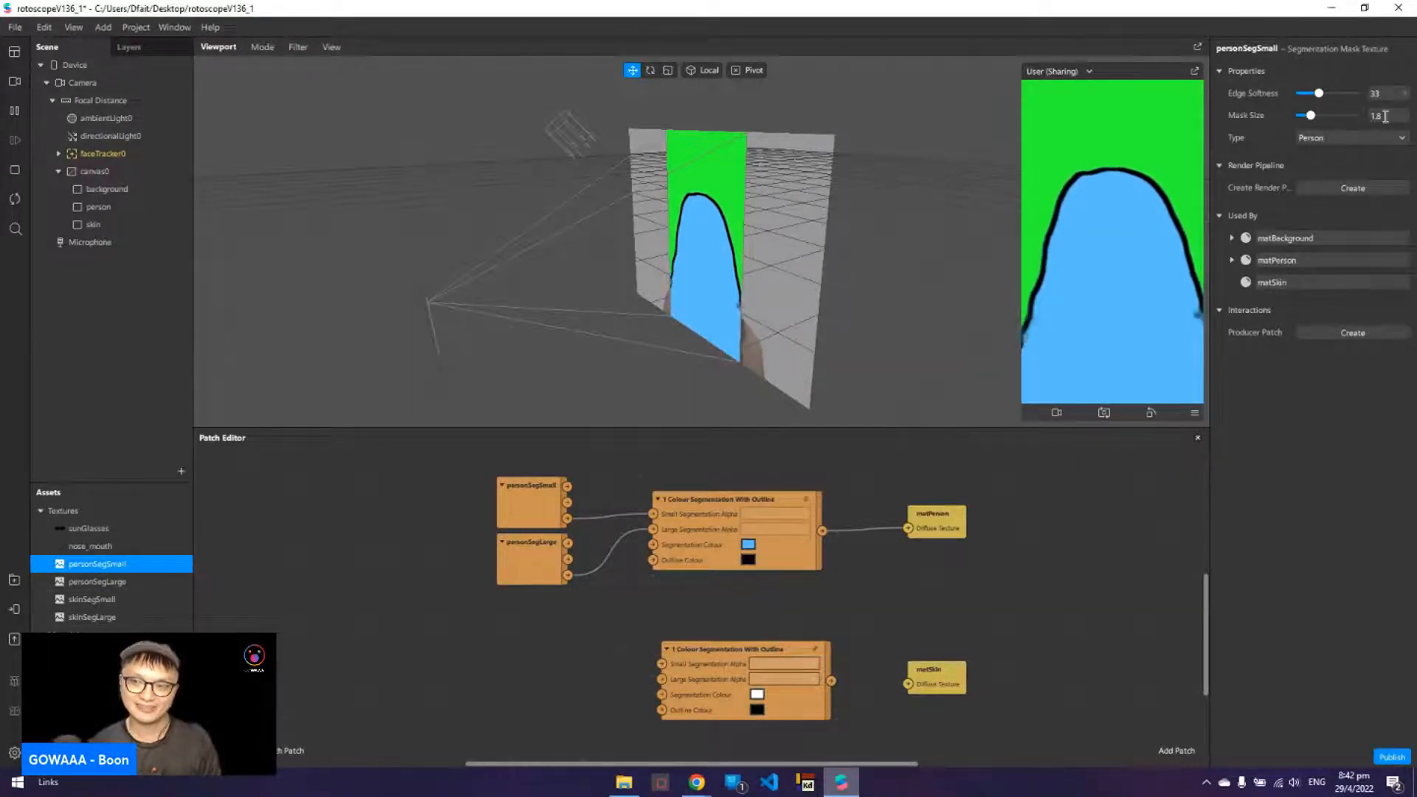
# - Set the edge softness of the skinSegSmall texture to 33
pyautogui.click(74, 603)
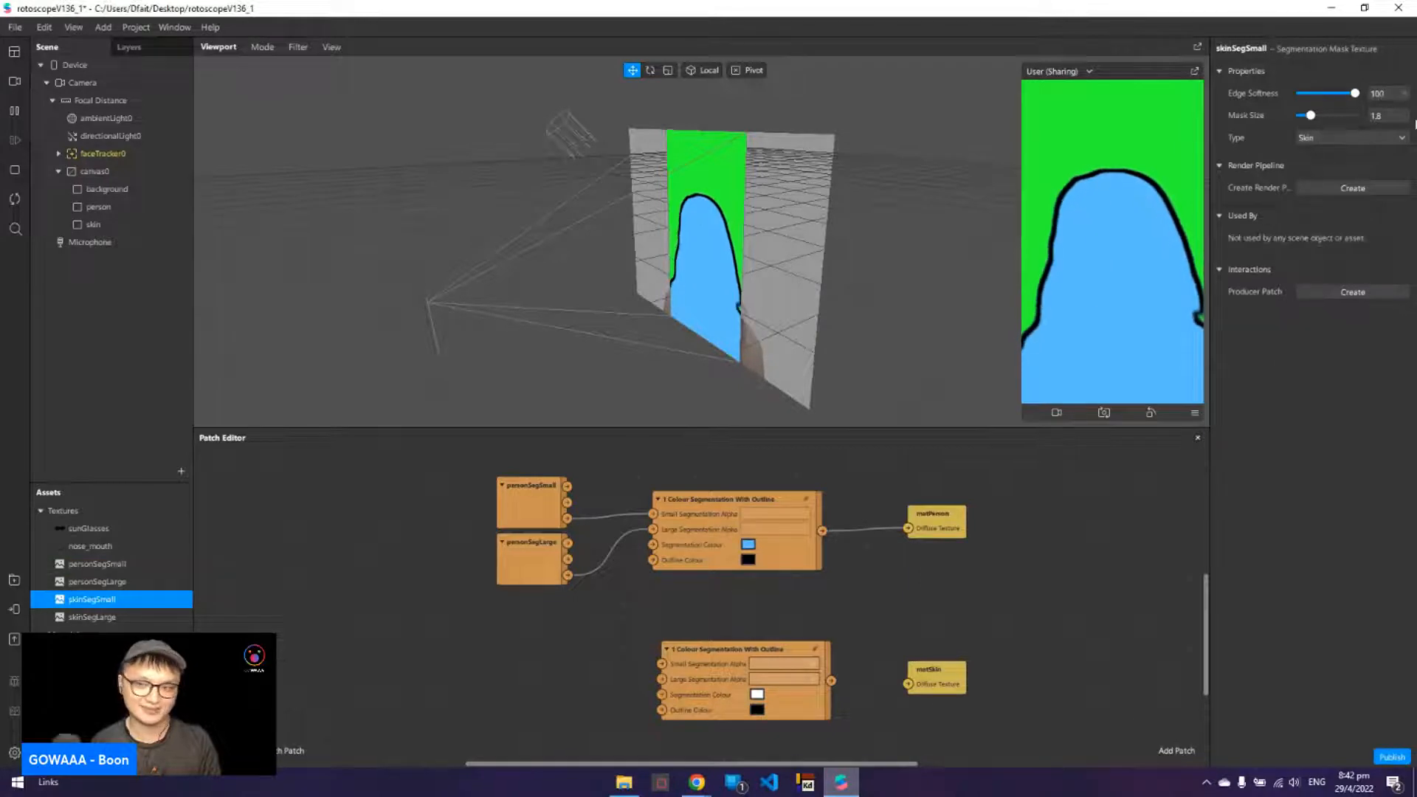
pyautogui.click(1380, 94)
pyautogui.write('30')
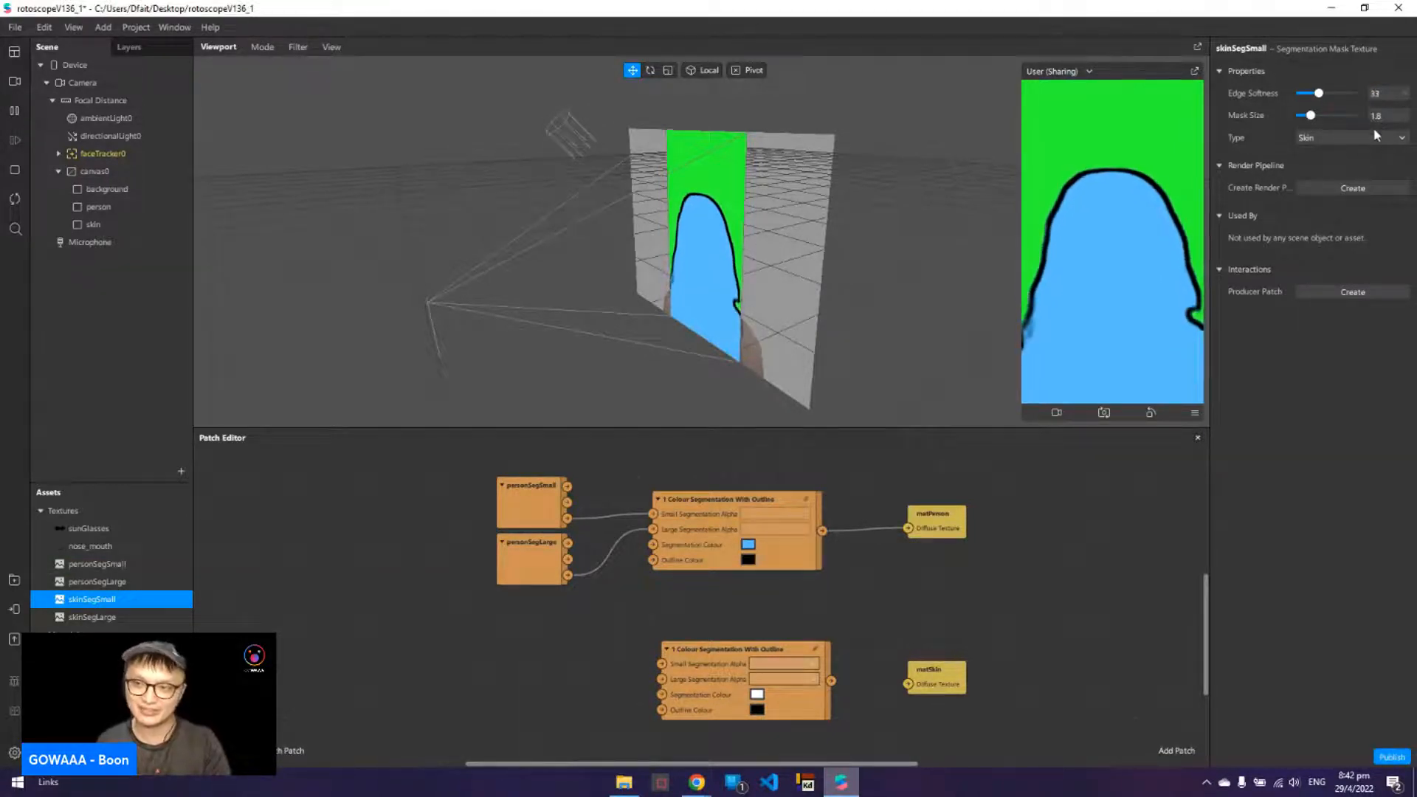
# - Match skinSegLarge to personSegLarge by setting its edge softness to 33 and its mask size to 4.4
pyautogui.click(114, 583)
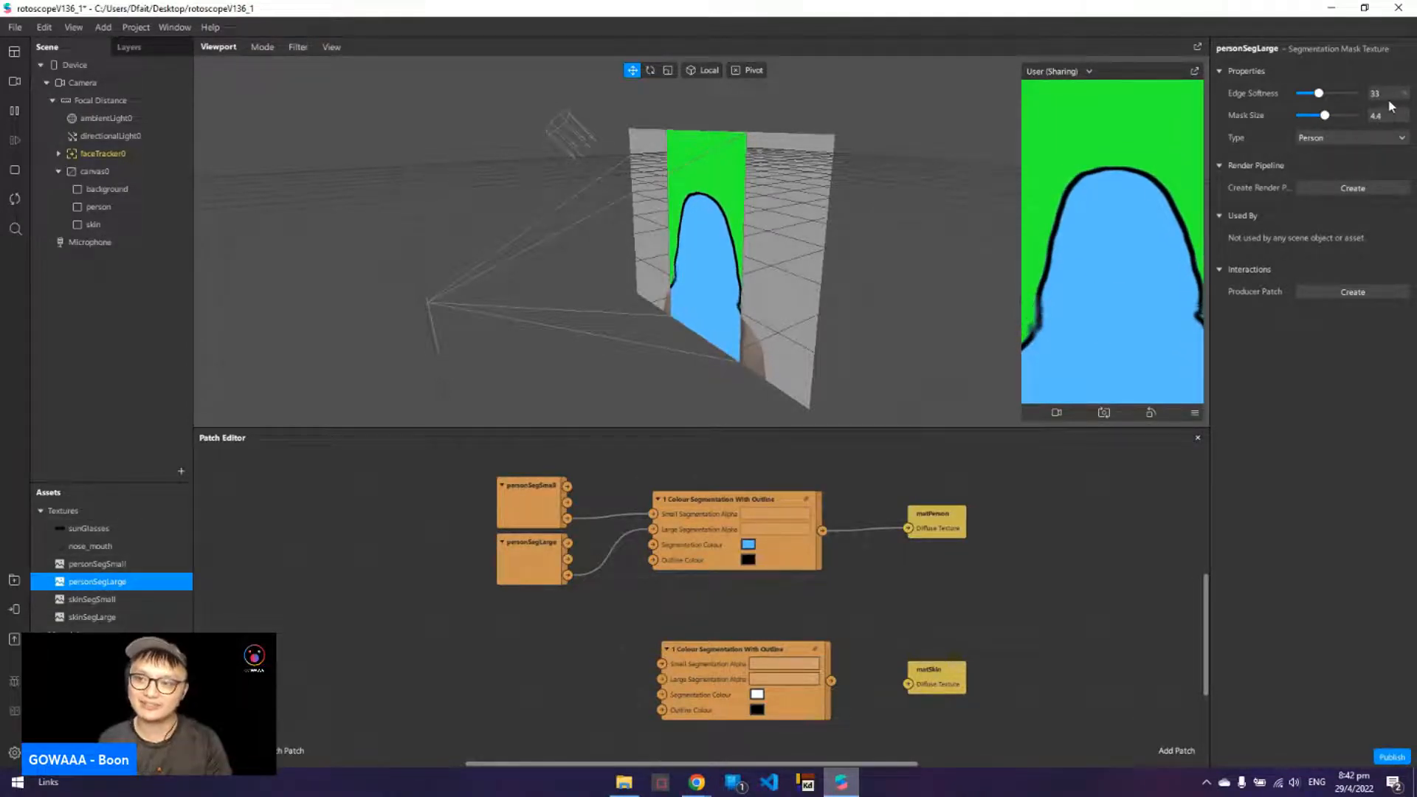
pyautogui.click(114, 618)
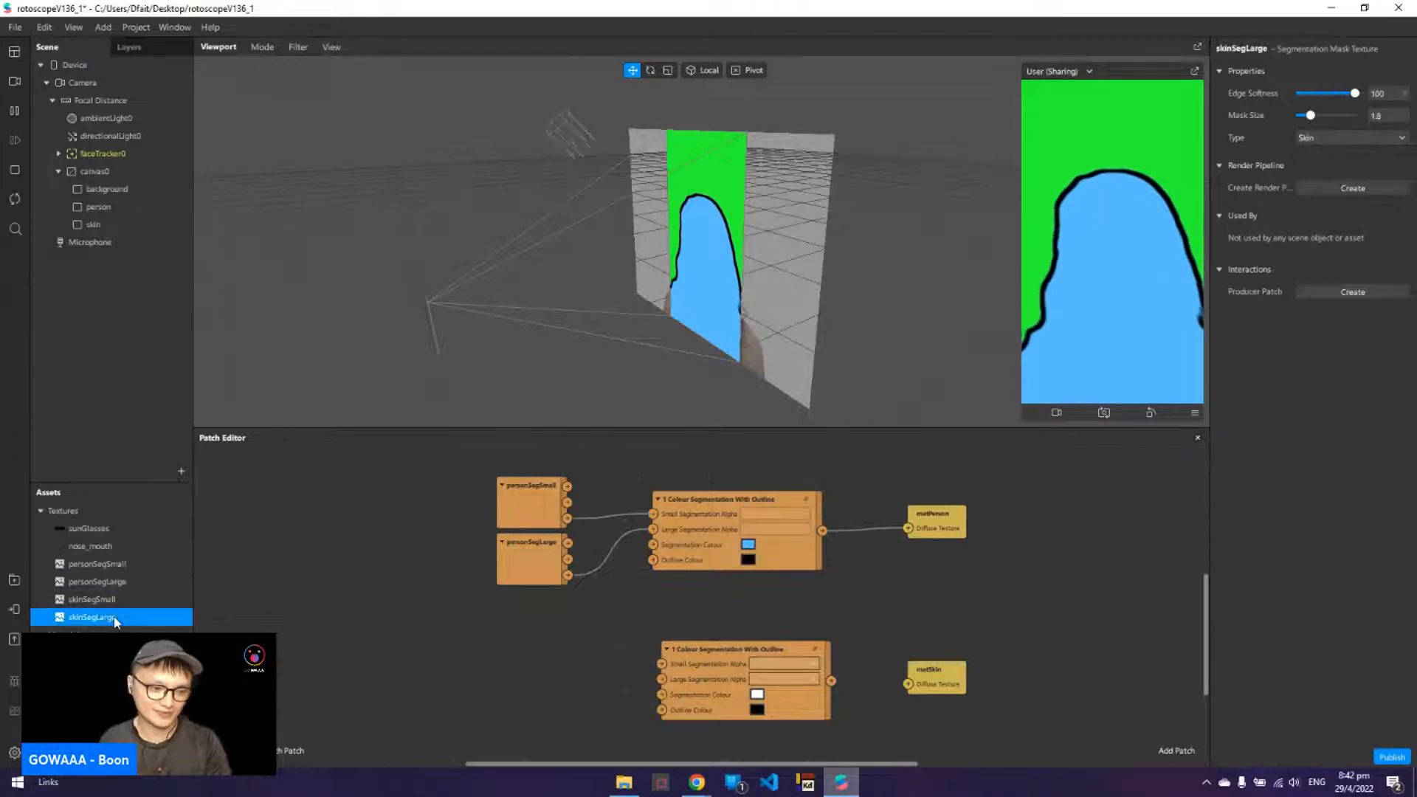
pyautogui.click(1371, 97)
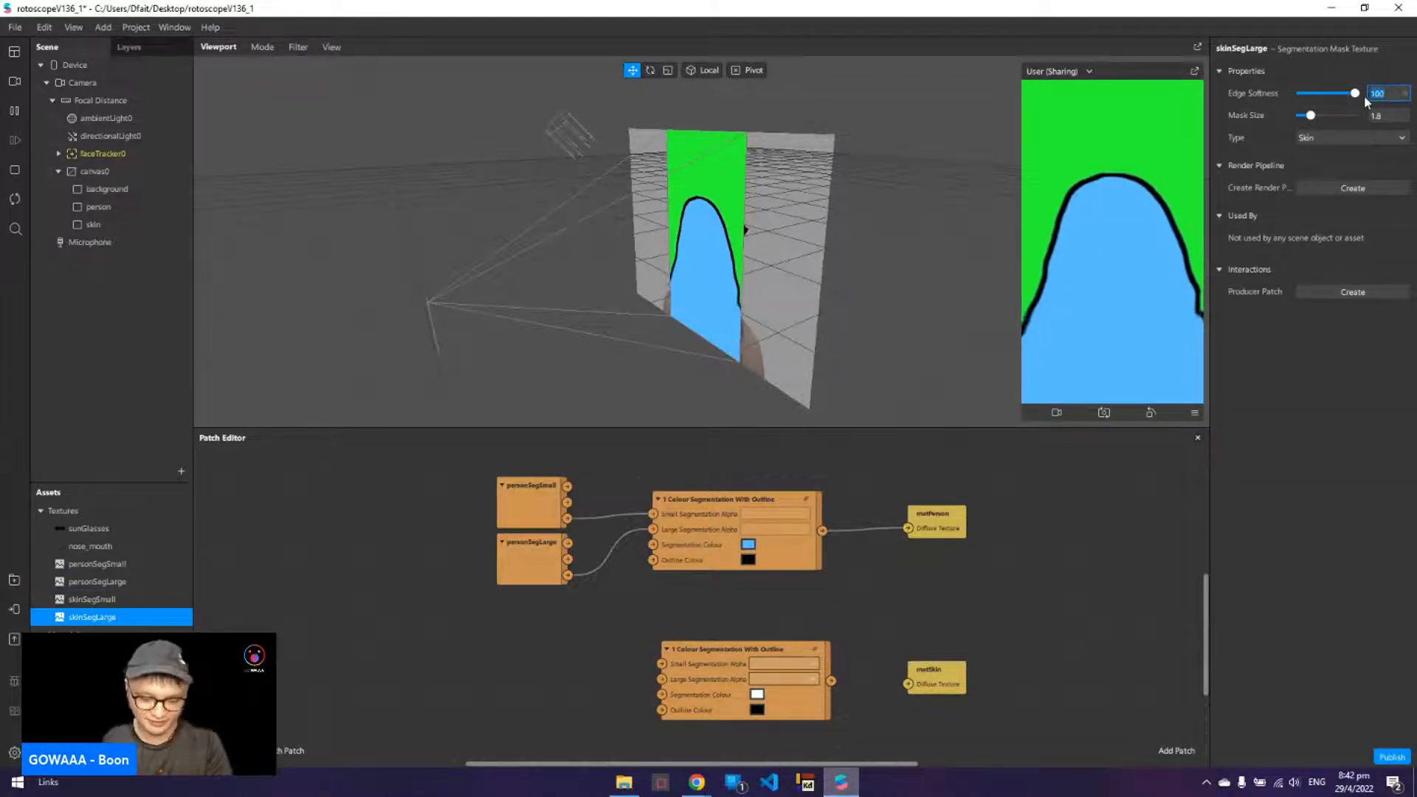
pyautogui.write('33')
pyautogui.press('Return')
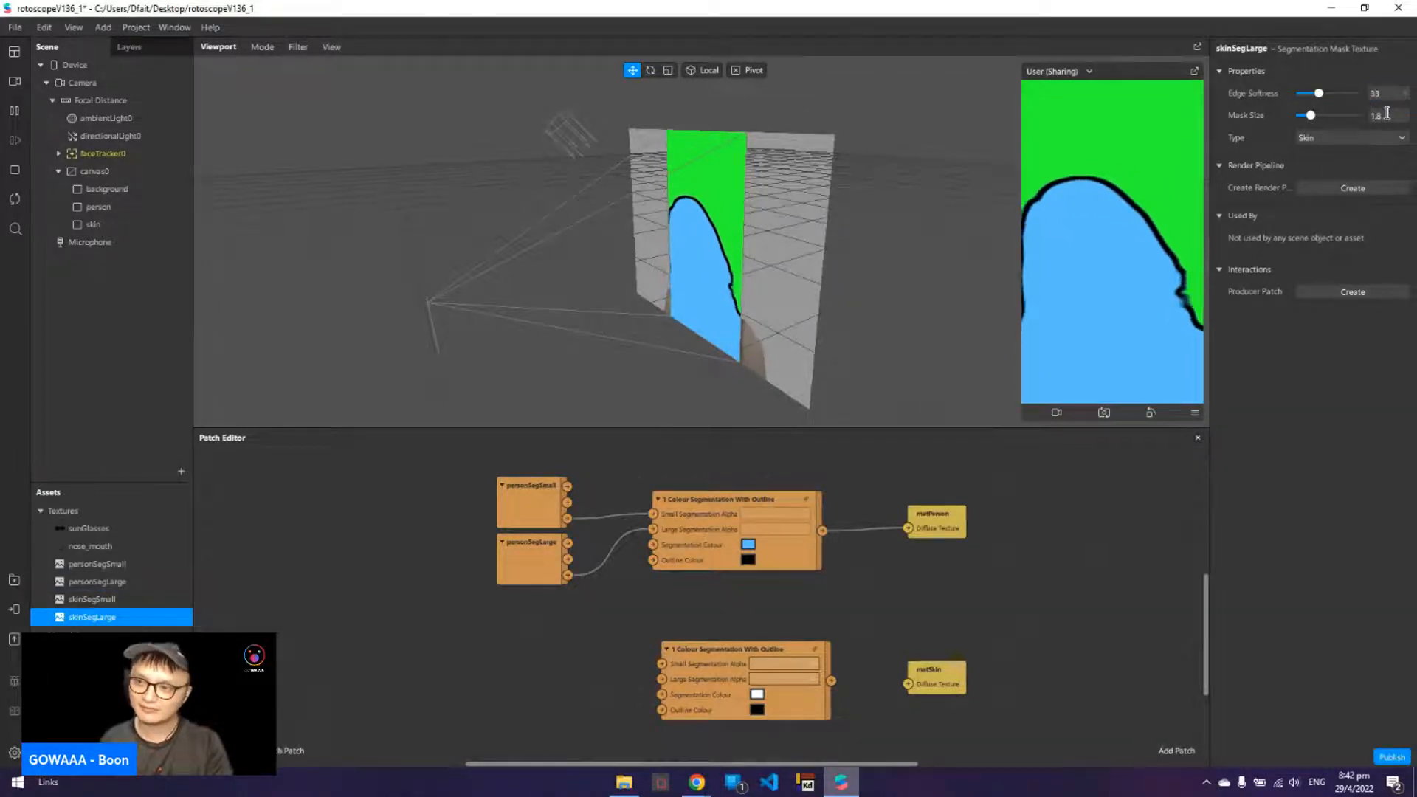
pyautogui.click(1387, 115)
pyautogui.write('4.4')
pyautogui.press('Return')
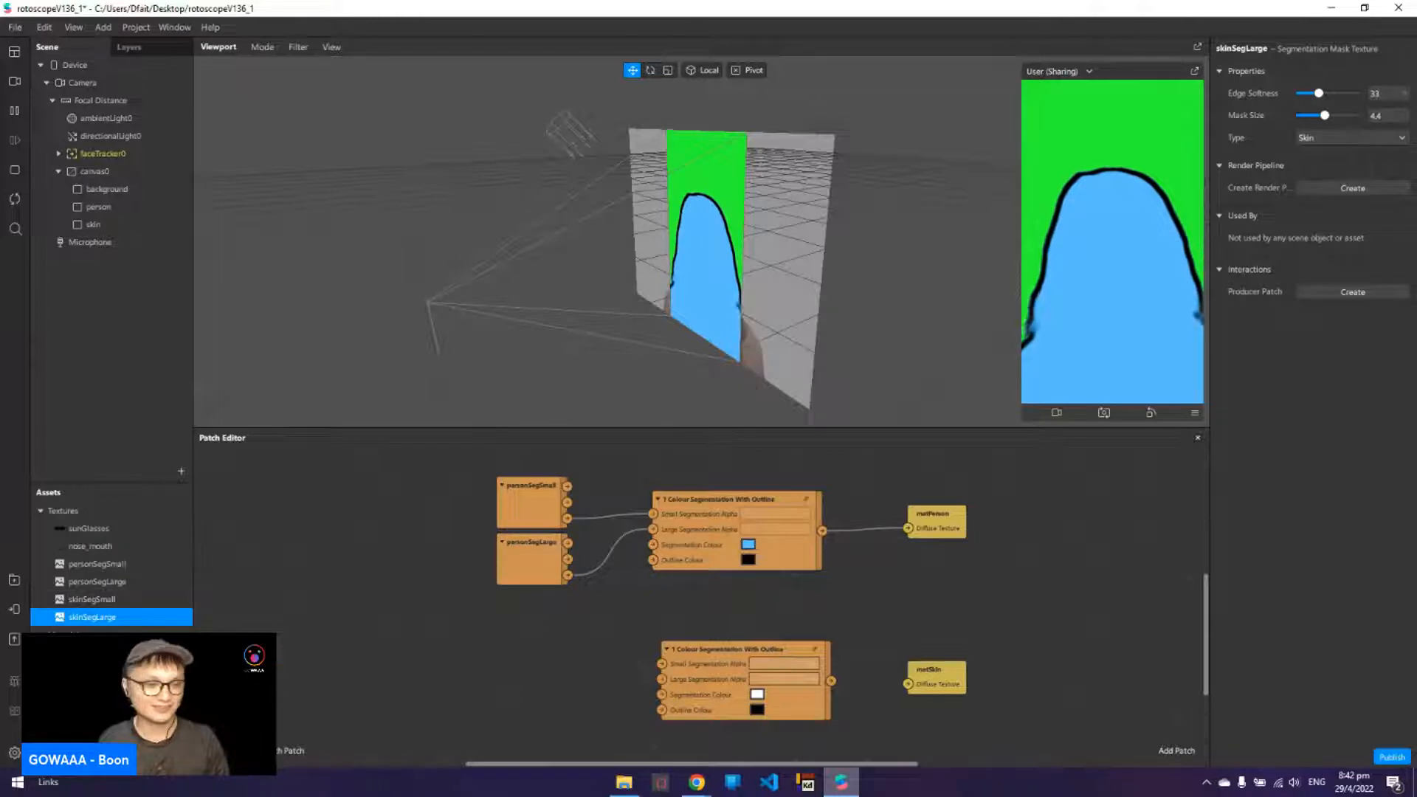
# - Add the skinSegSmall and skinSegLarge textures to the patch graph beside the second segmentation patch, with skinSegSmall above skinSegLarge
pyautogui.keyDown('ctrl'); pyautogui.click(149, 602); pyautogui.keyUp('ctrl')
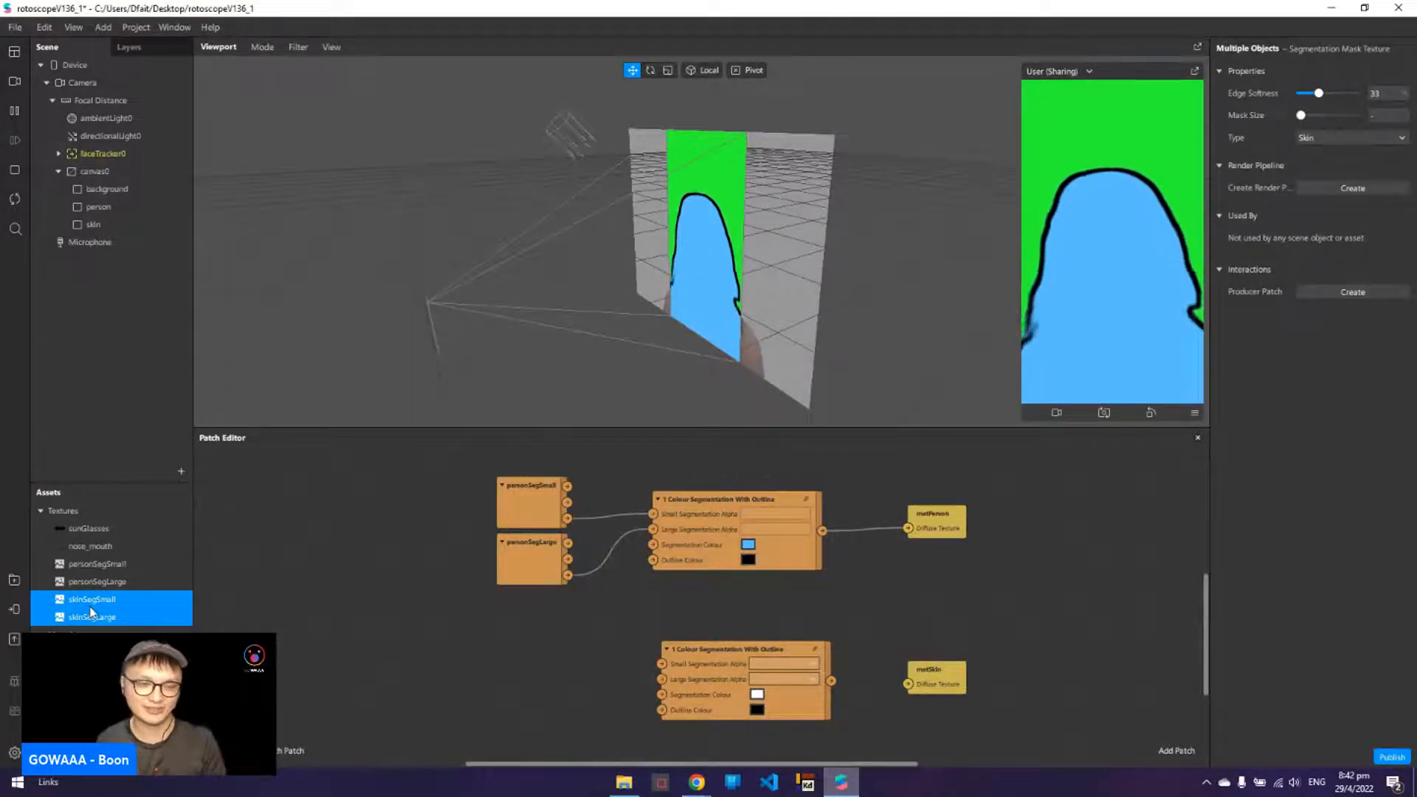
pyautogui.moveTo(92, 601); pyautogui.dragTo(502, 664)
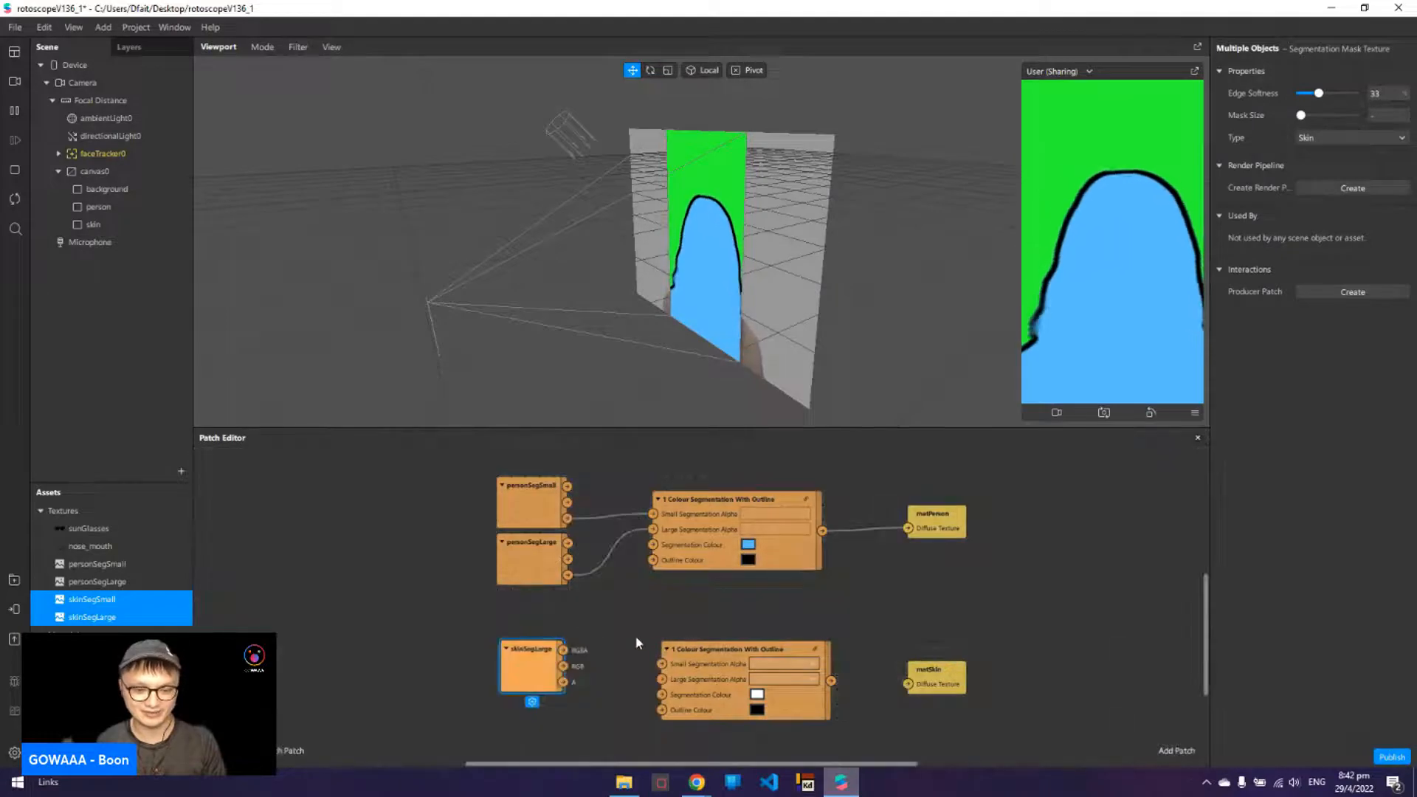
pyautogui.scroll(-3, 626, 526)
pyautogui.moveTo(540, 581); pyautogui.dragTo(542, 641)
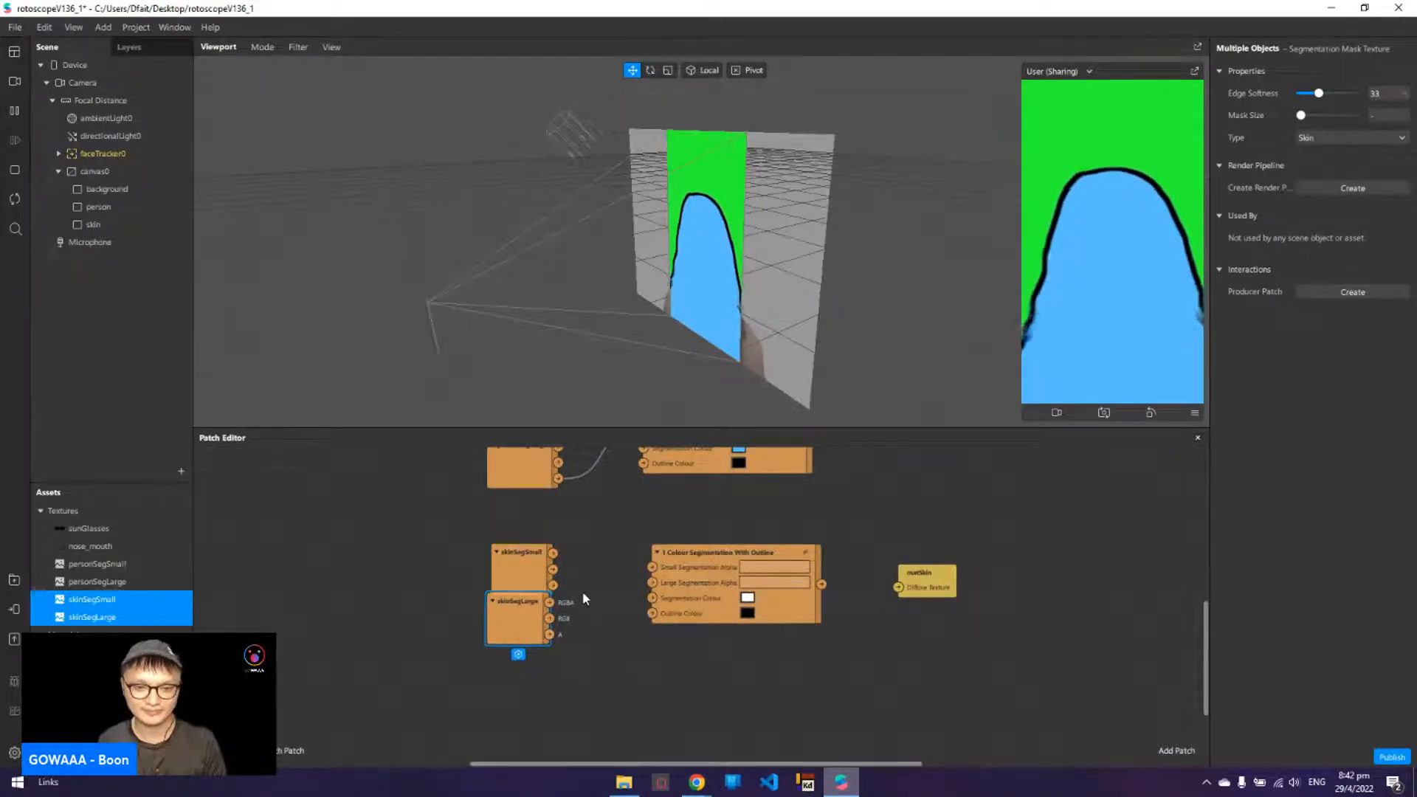
# - Wire the skinSegSmall and skinSegLarge alpha outputs into the matching segmentation alpha inputs, and the patch output into matSkin's diffuse texture
pyautogui.moveTo(543, 588); pyautogui.dragTo(647, 569)
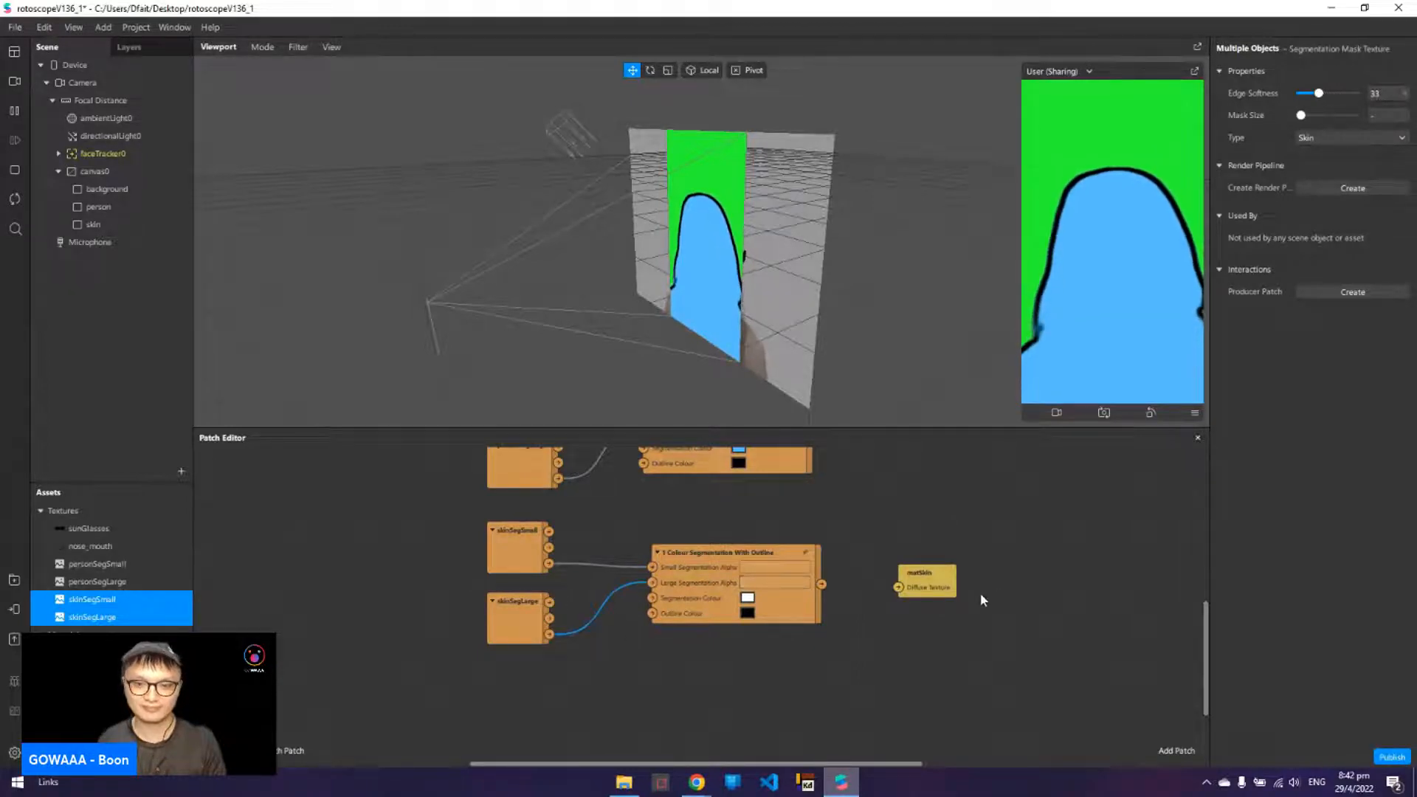
pyautogui.moveTo(824, 585); pyautogui.dragTo(899, 589)
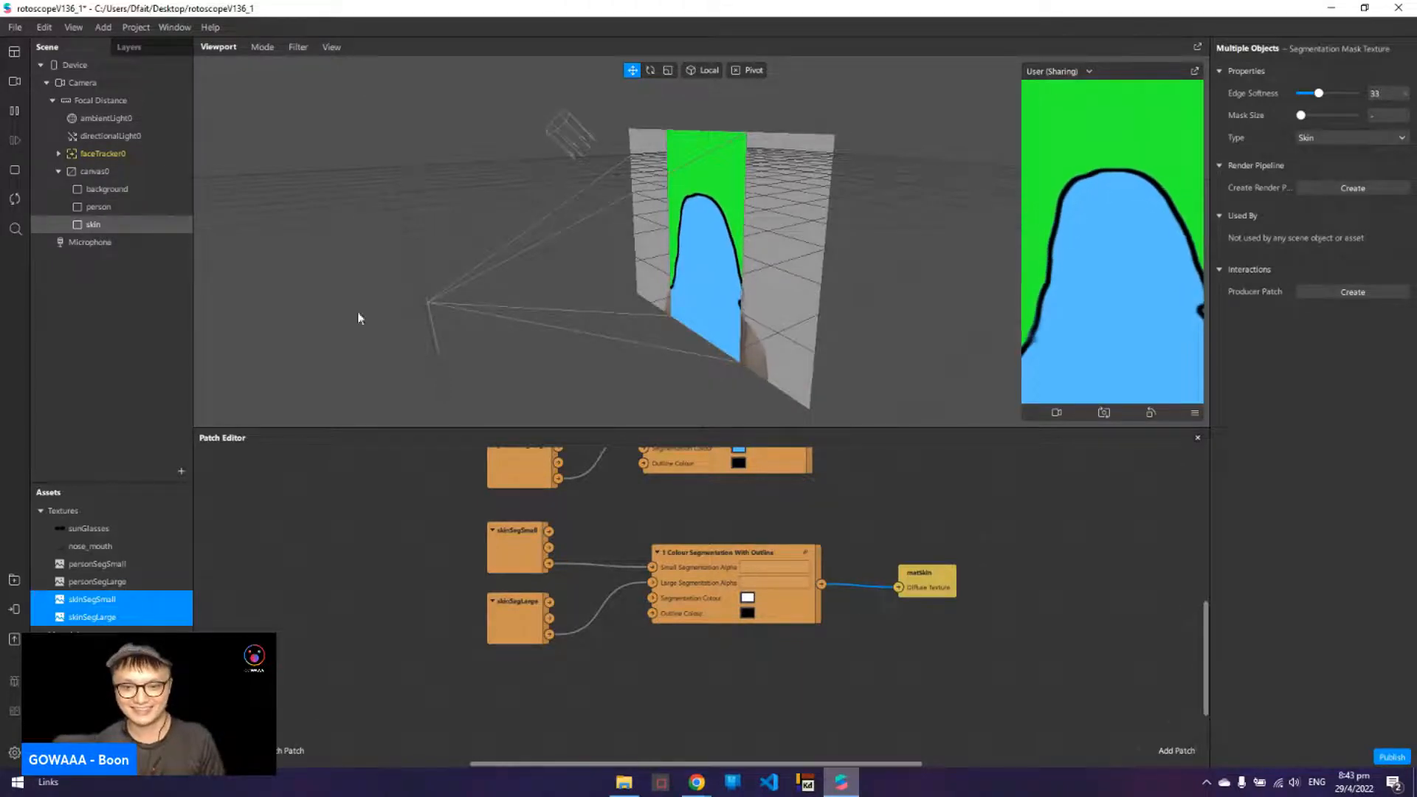
# - Replace the skin rectangle's material with matSkin
pyautogui.click(123, 231)
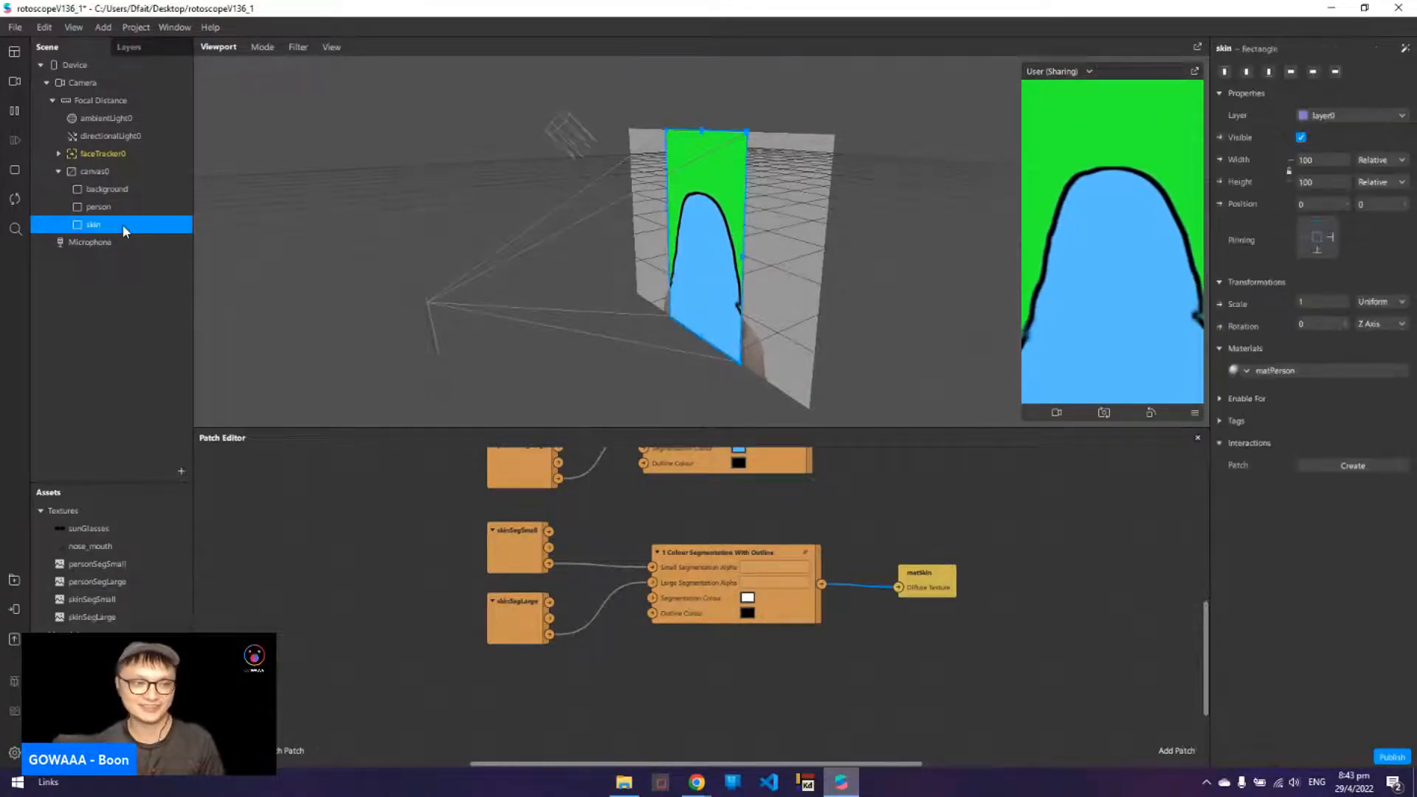
pyautogui.click(1245, 370)
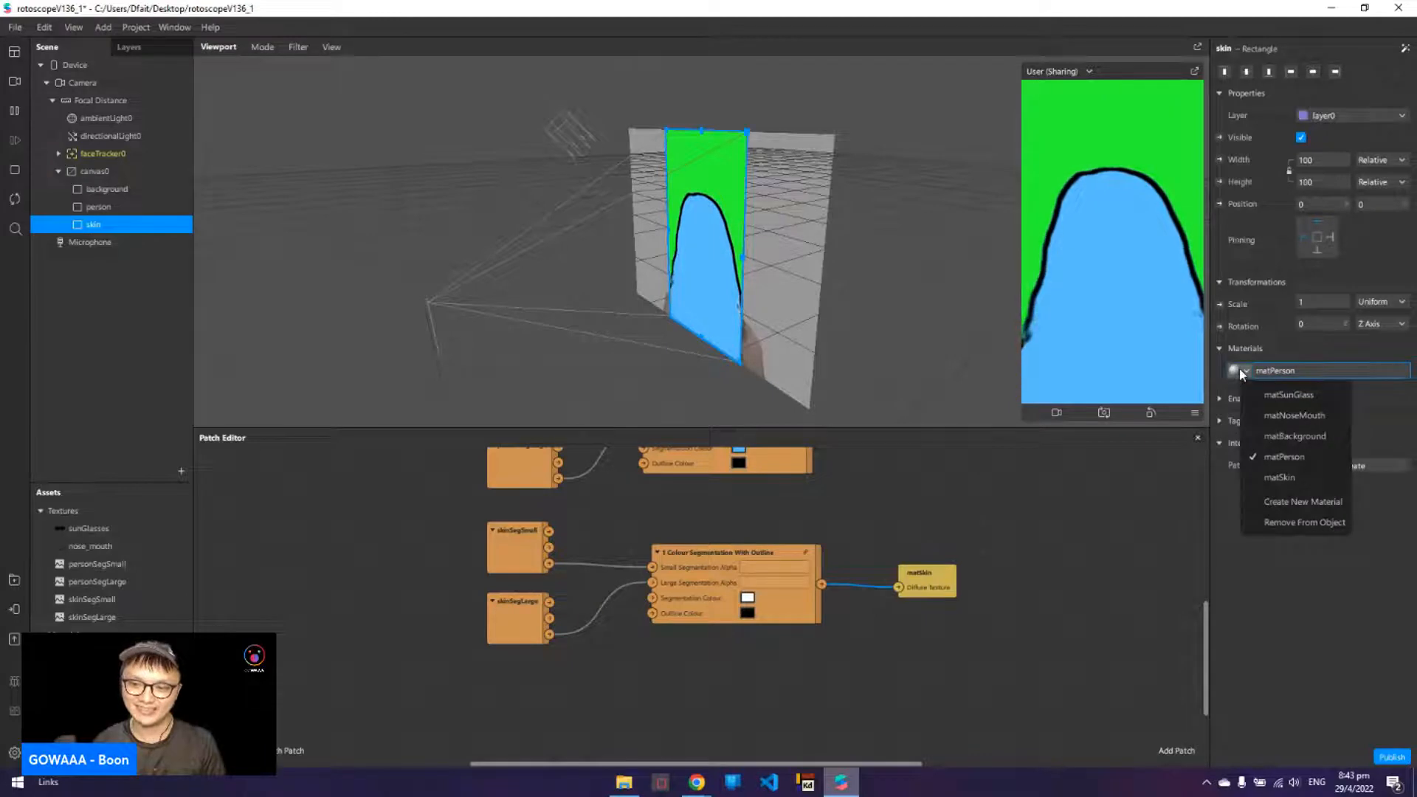
pyautogui.click(413, 461)
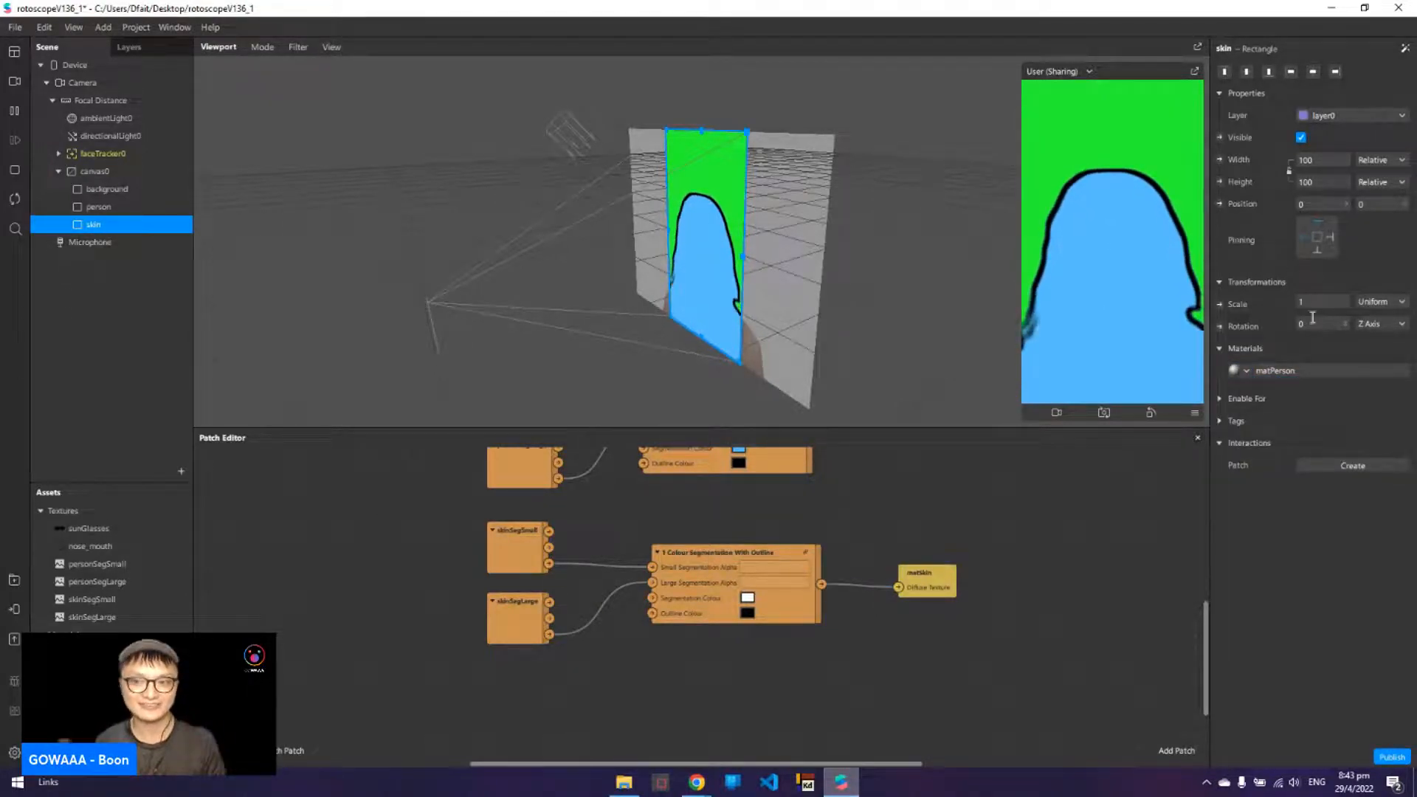
pyautogui.click(1246, 371)
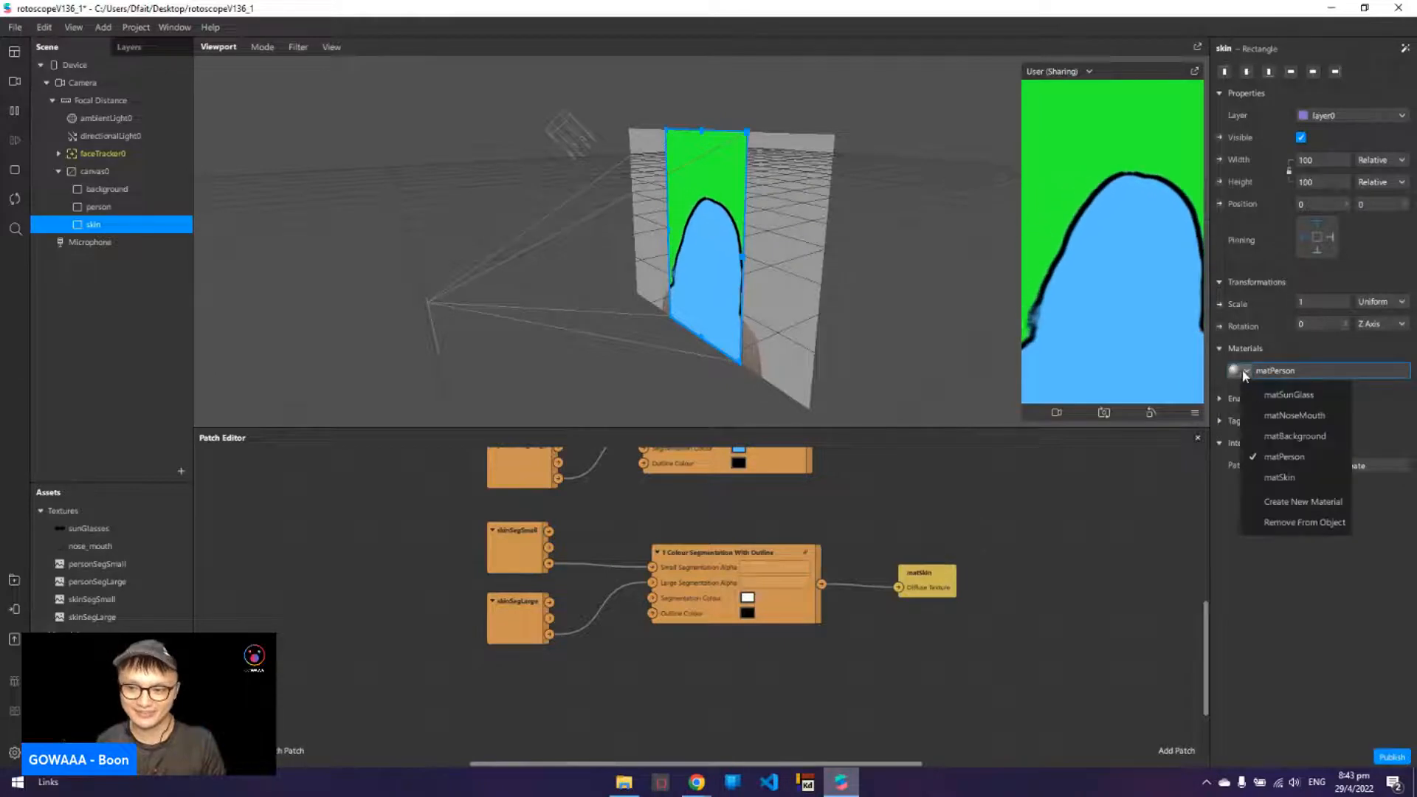
pyautogui.click(1329, 480)
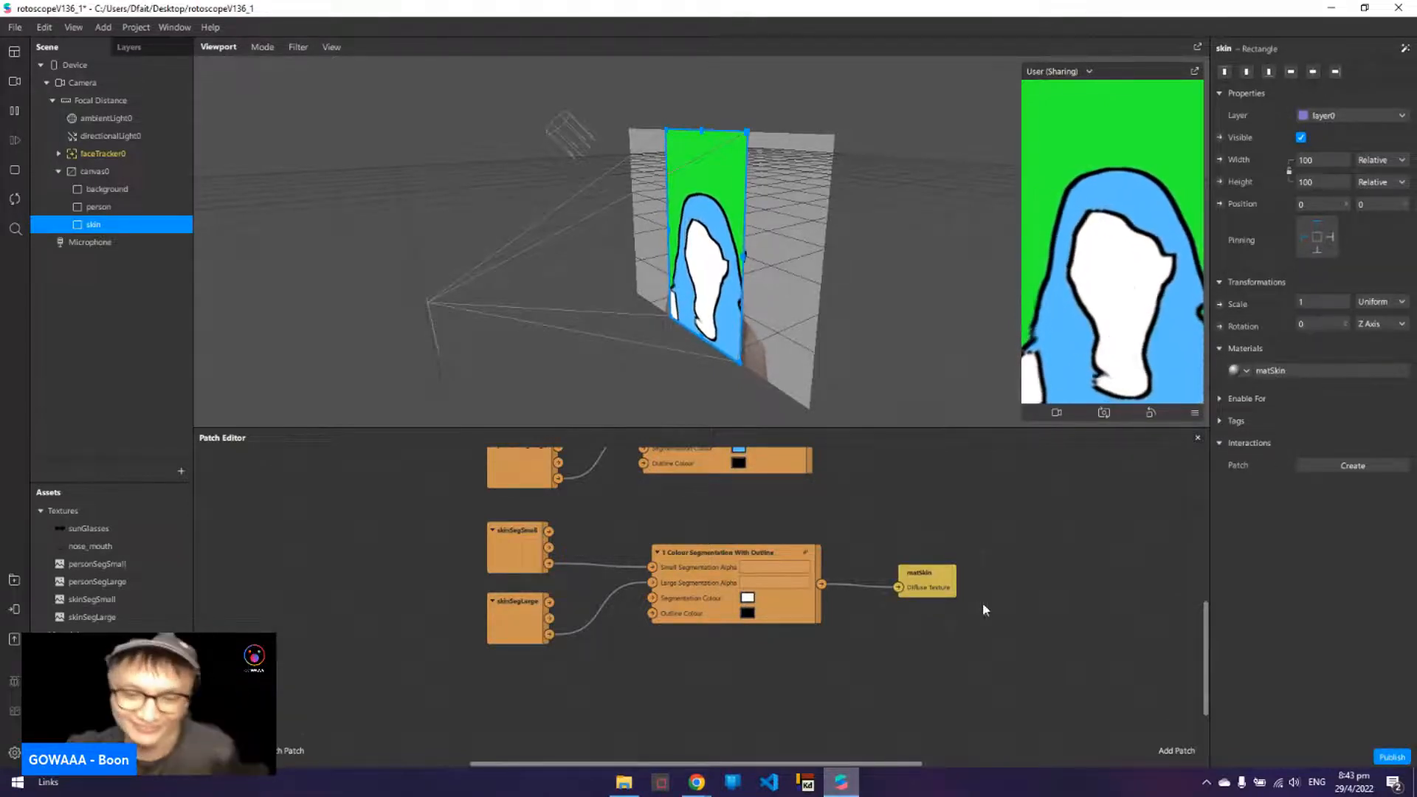
# - Set the skin patch's segmentation colour to pink #ff7ccb
pyautogui.click(747, 597)
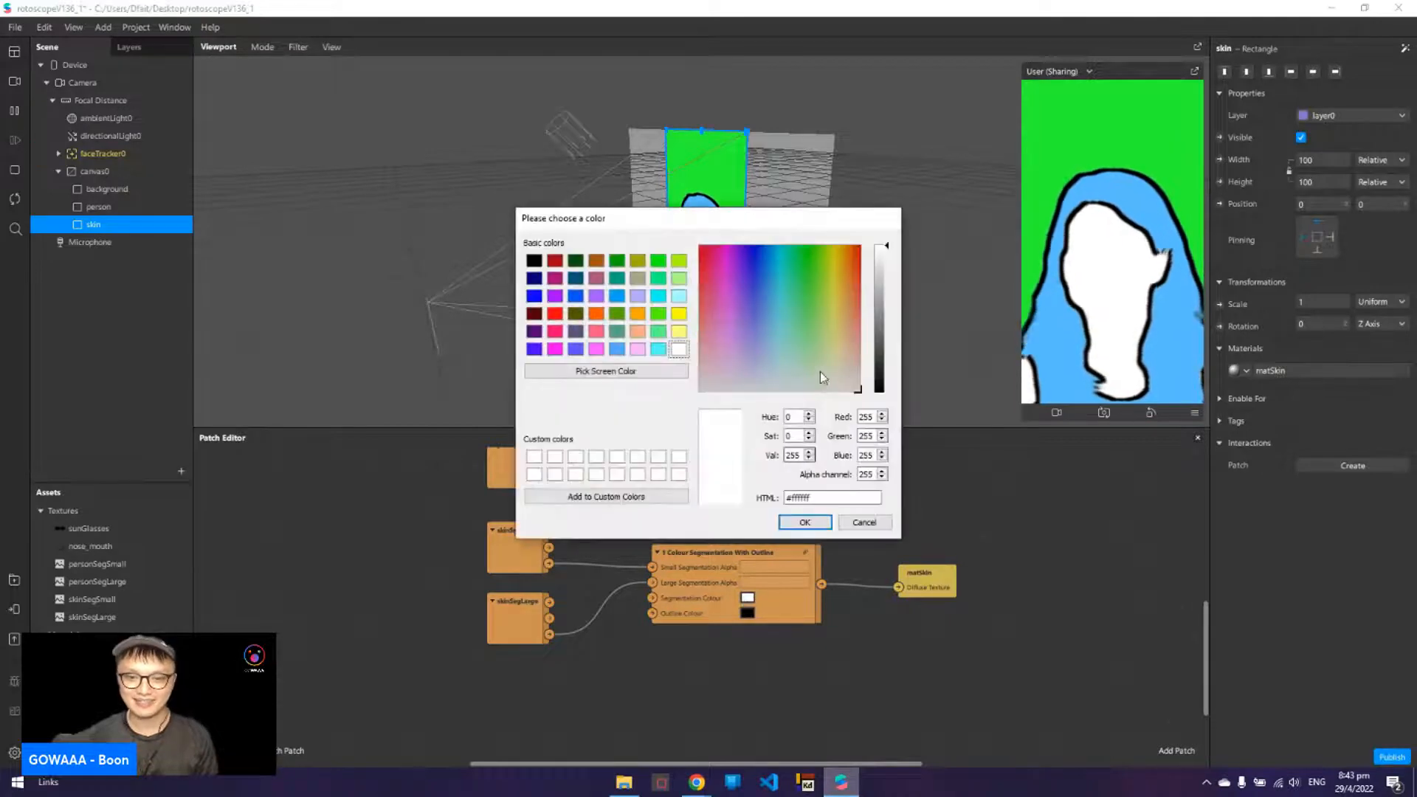
pyautogui.click(716, 317)
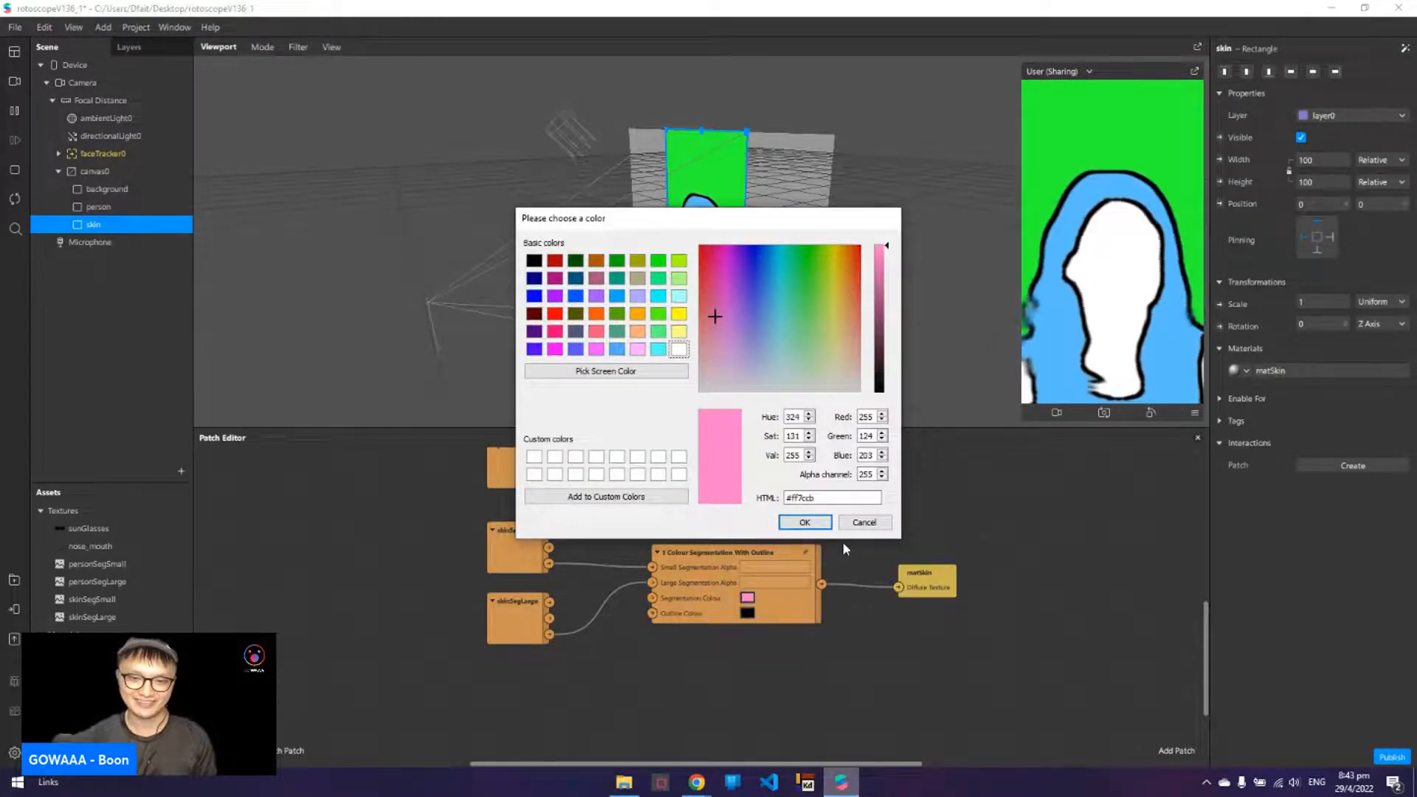
pyautogui.click(828, 527)
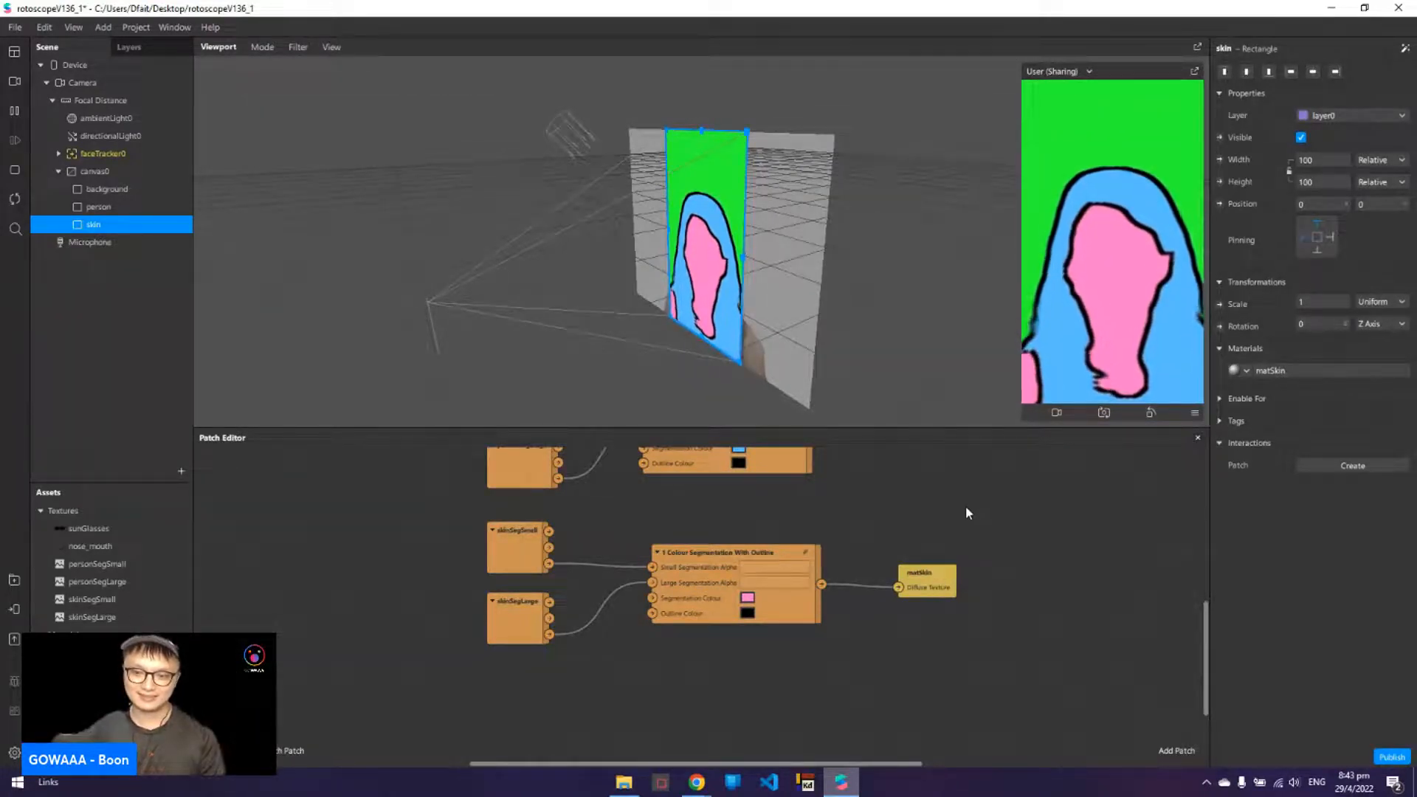
pyautogui.scroll(-1, 966, 505)
pyautogui.moveTo(906, 599); pyautogui.dragTo(938, 591)
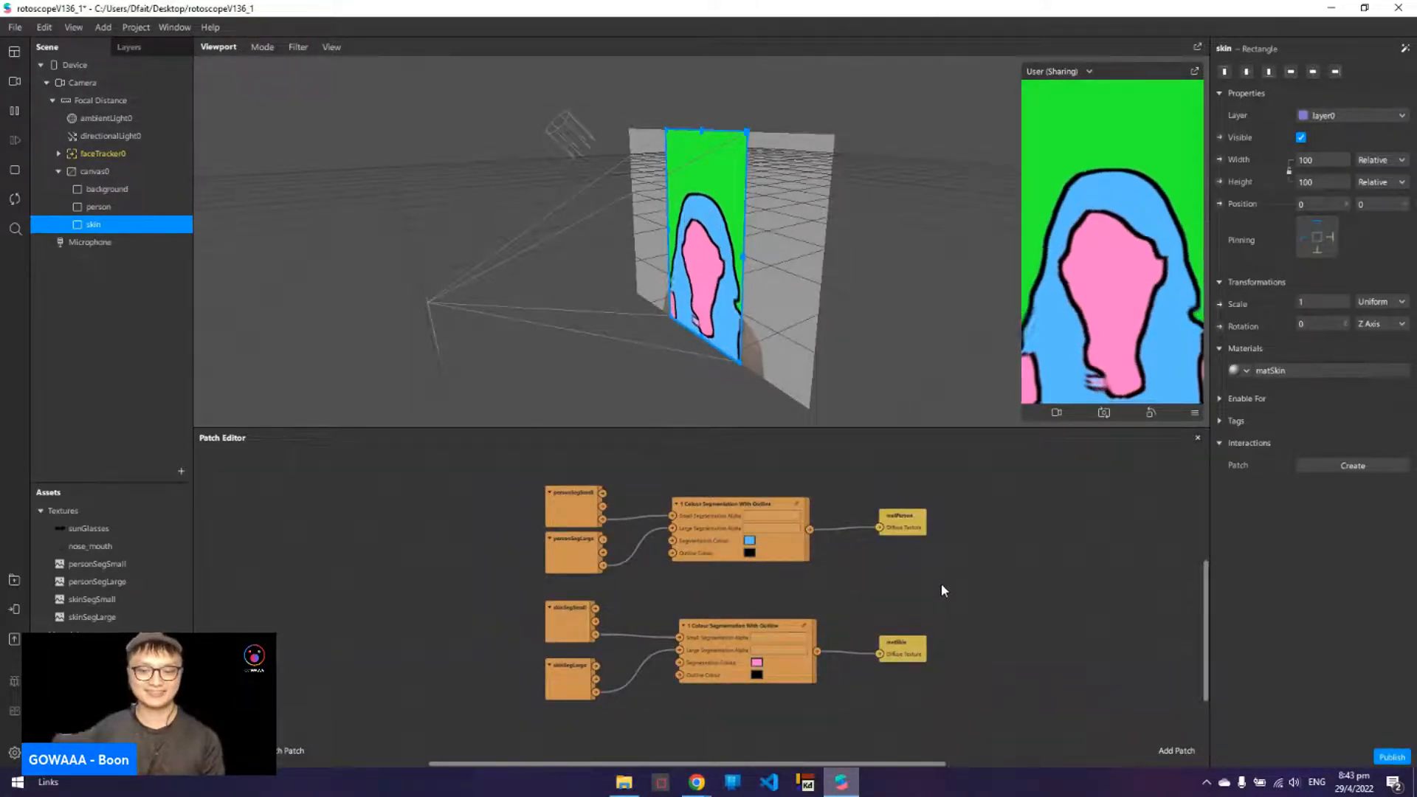
# - Open the reference screenshot of the outlined figure with sunglasses over the workspace, examine its colour layers, and close it
pyautogui.click(1206, 782)
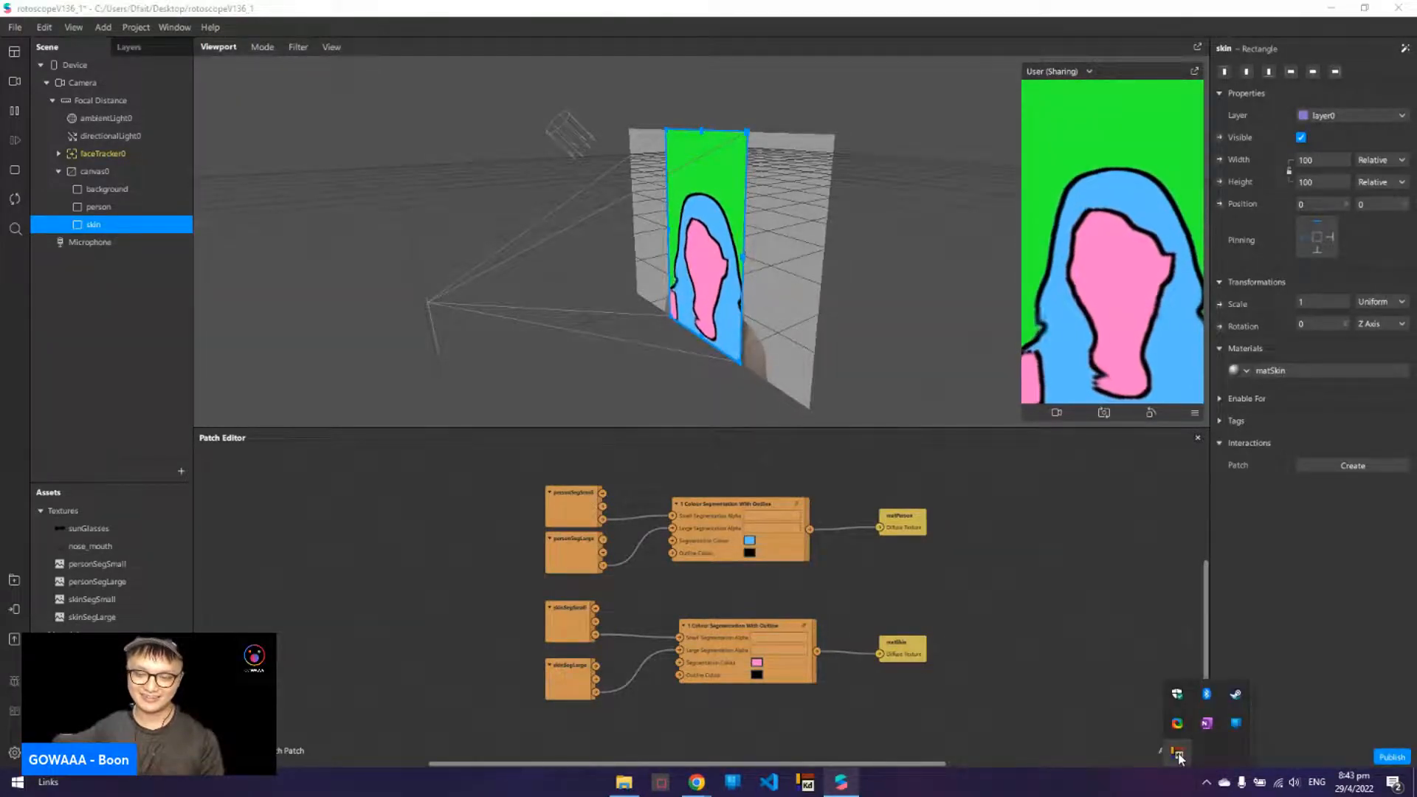
pyautogui.rightClick(1179, 758)
pyautogui.click(1218, 544)
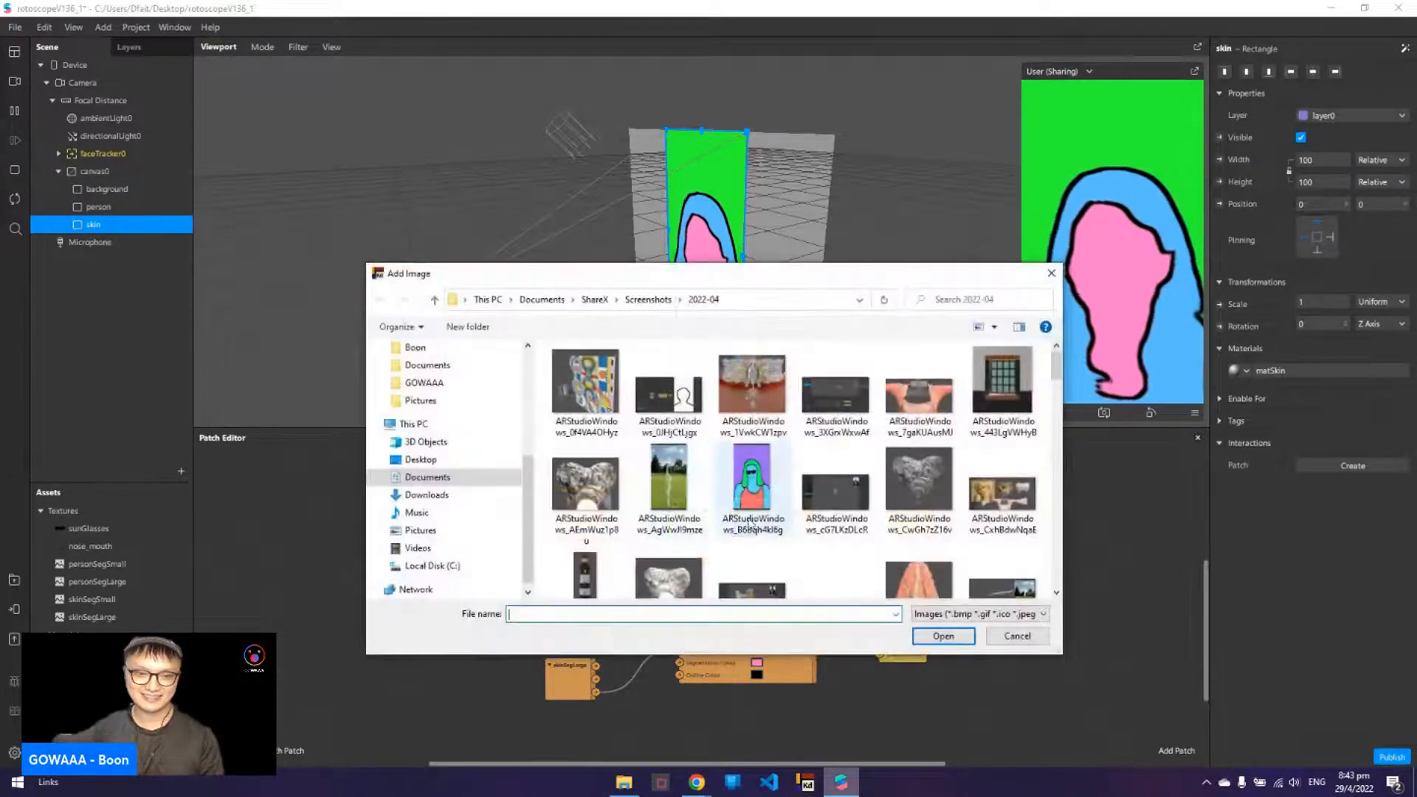
pyautogui.doubleClick(751, 518)
pyautogui.moveTo(414, 92); pyautogui.dragTo(424, 280)
pyautogui.hotkey('ctrl', 's')
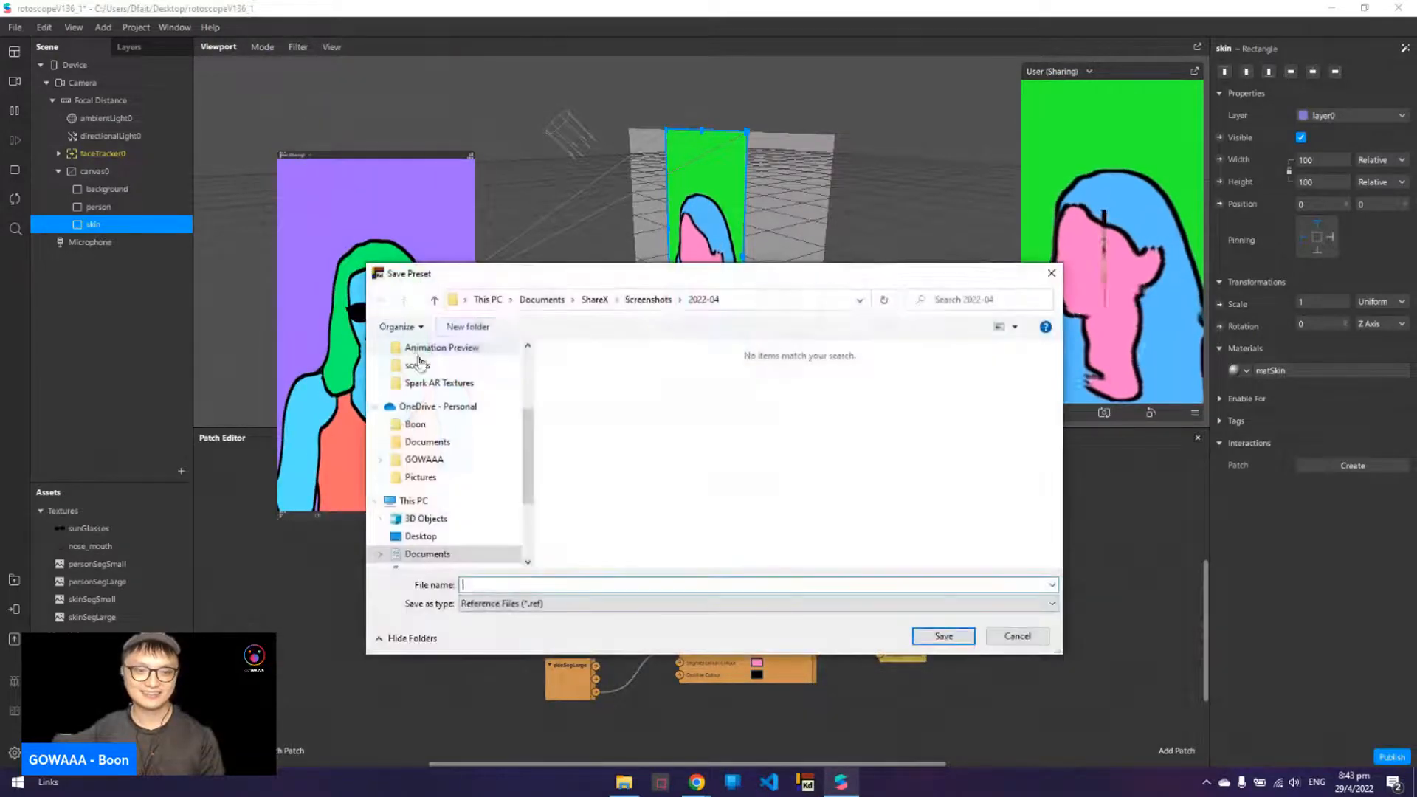
pyautogui.press('Escape')
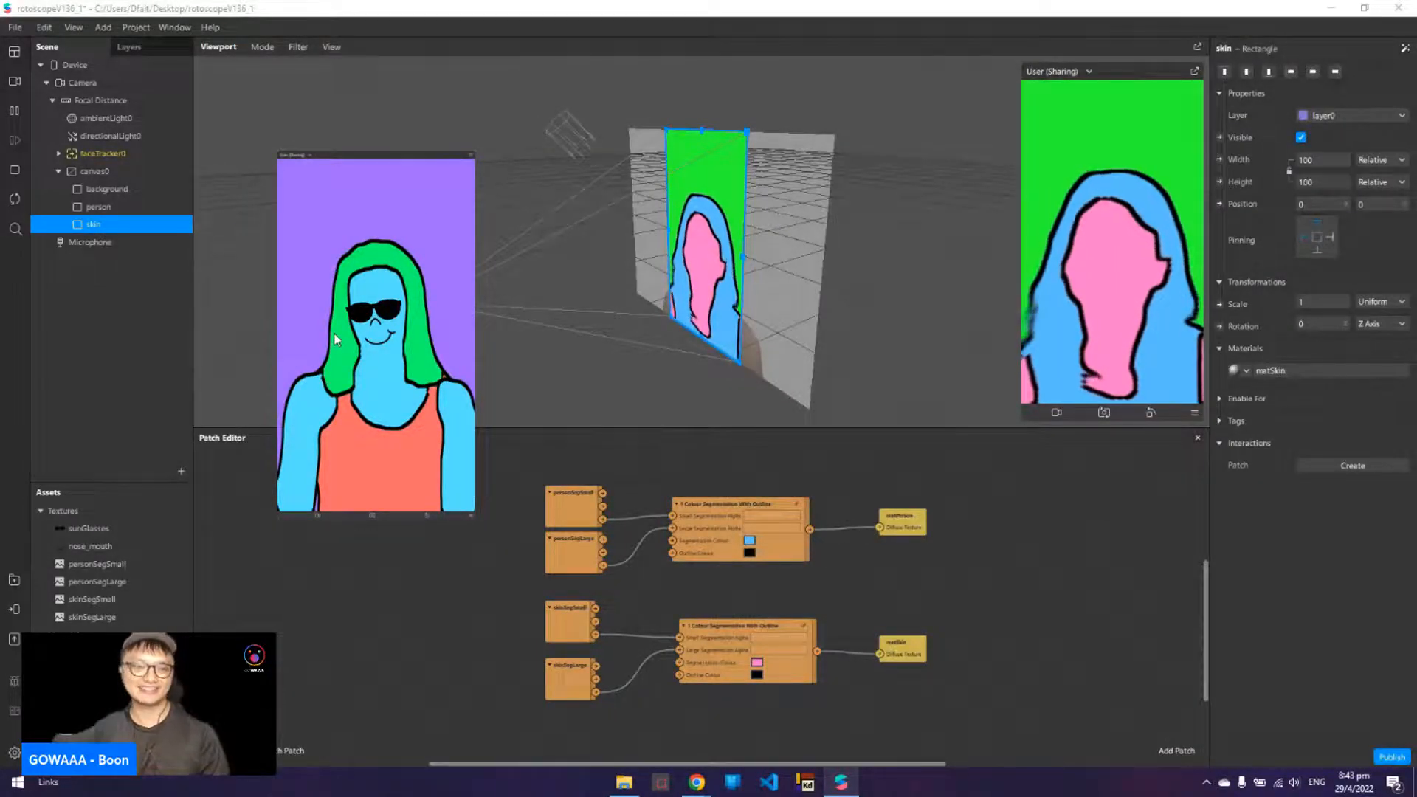
pyautogui.hotkey('ctrl', 's')
pyautogui.click(1052, 273)
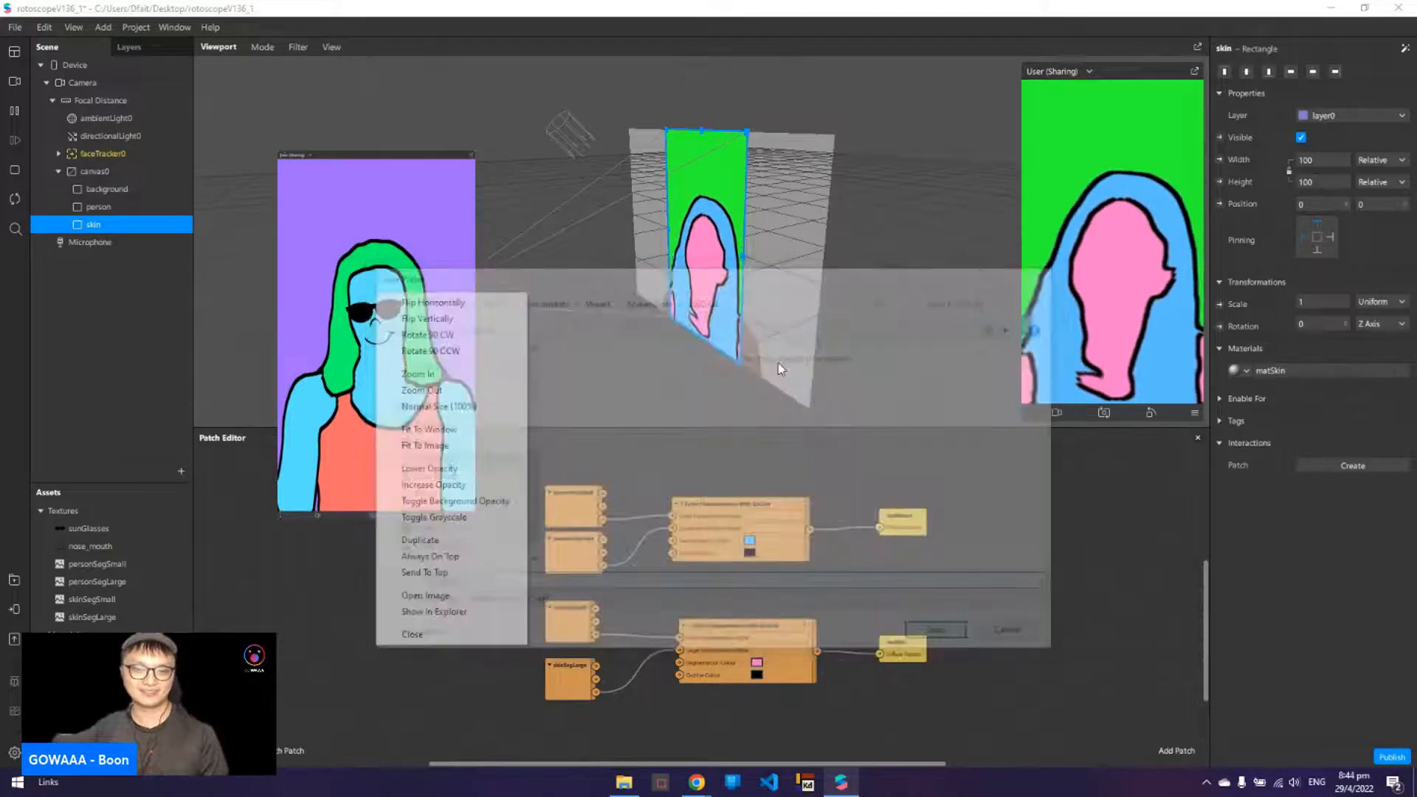
pyautogui.click(438, 635)
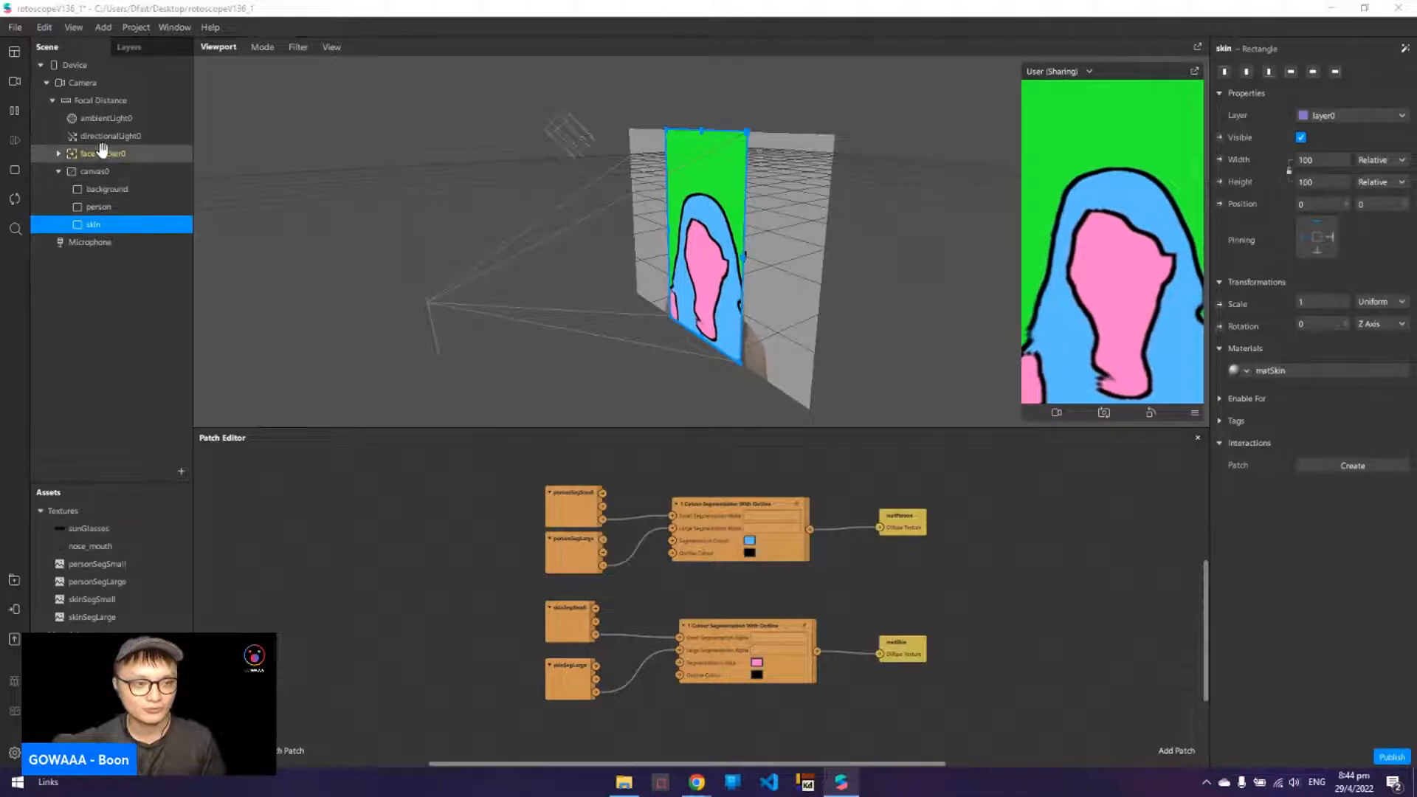
# - Duplicate the skin rectangle in canvas0 and rename the copy as hair
pyautogui.click(116, 207)
pyautogui.click(119, 221)
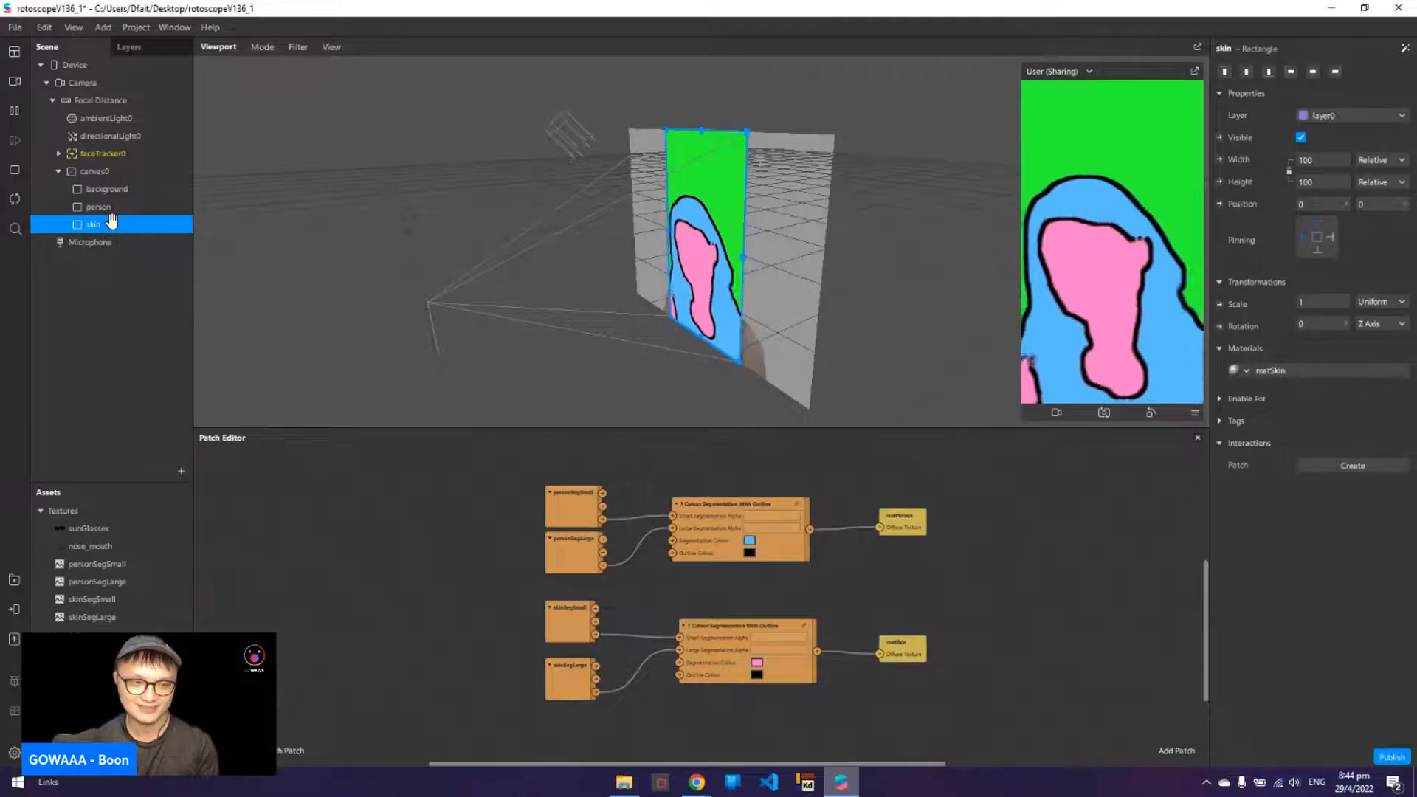
pyautogui.rightClick(111, 223)
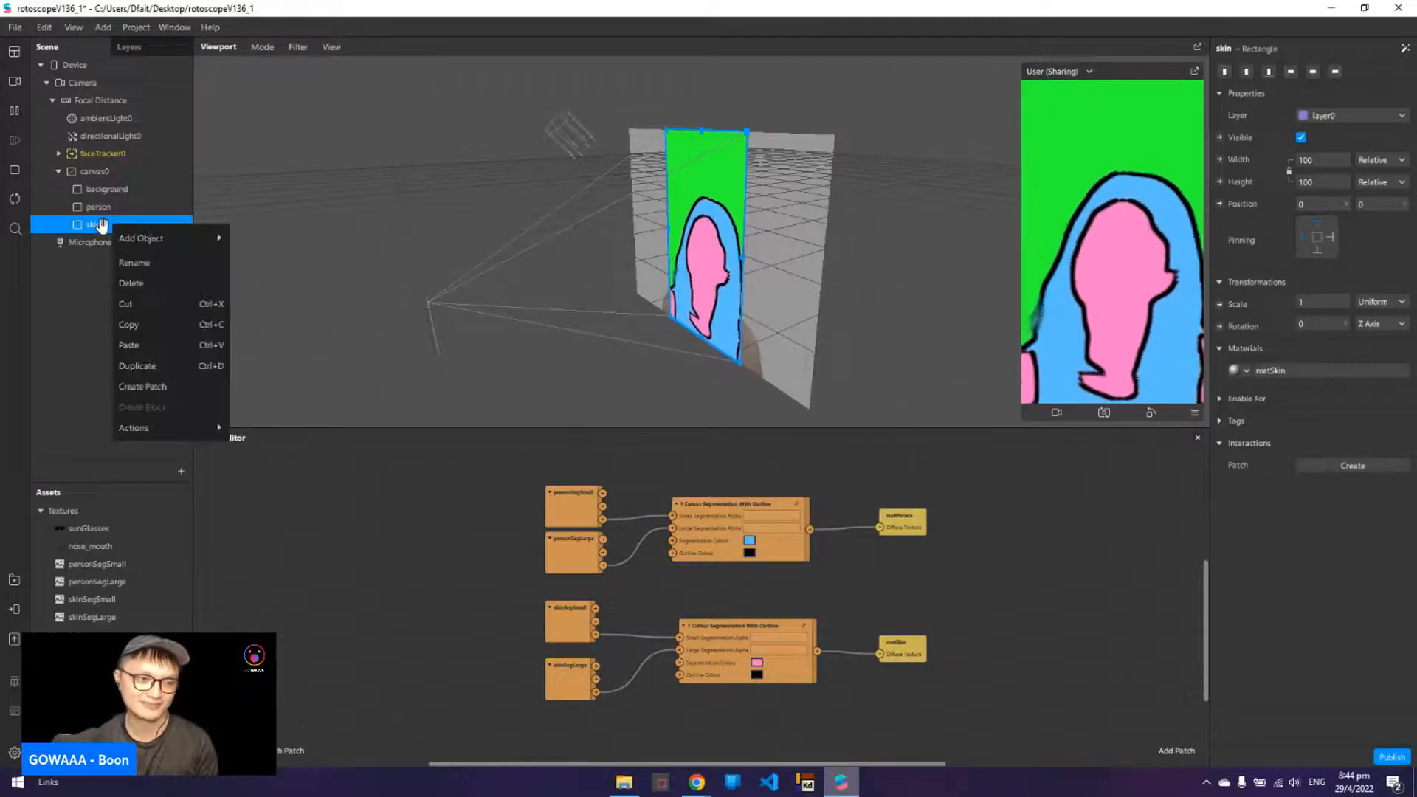
pyautogui.click(186, 367)
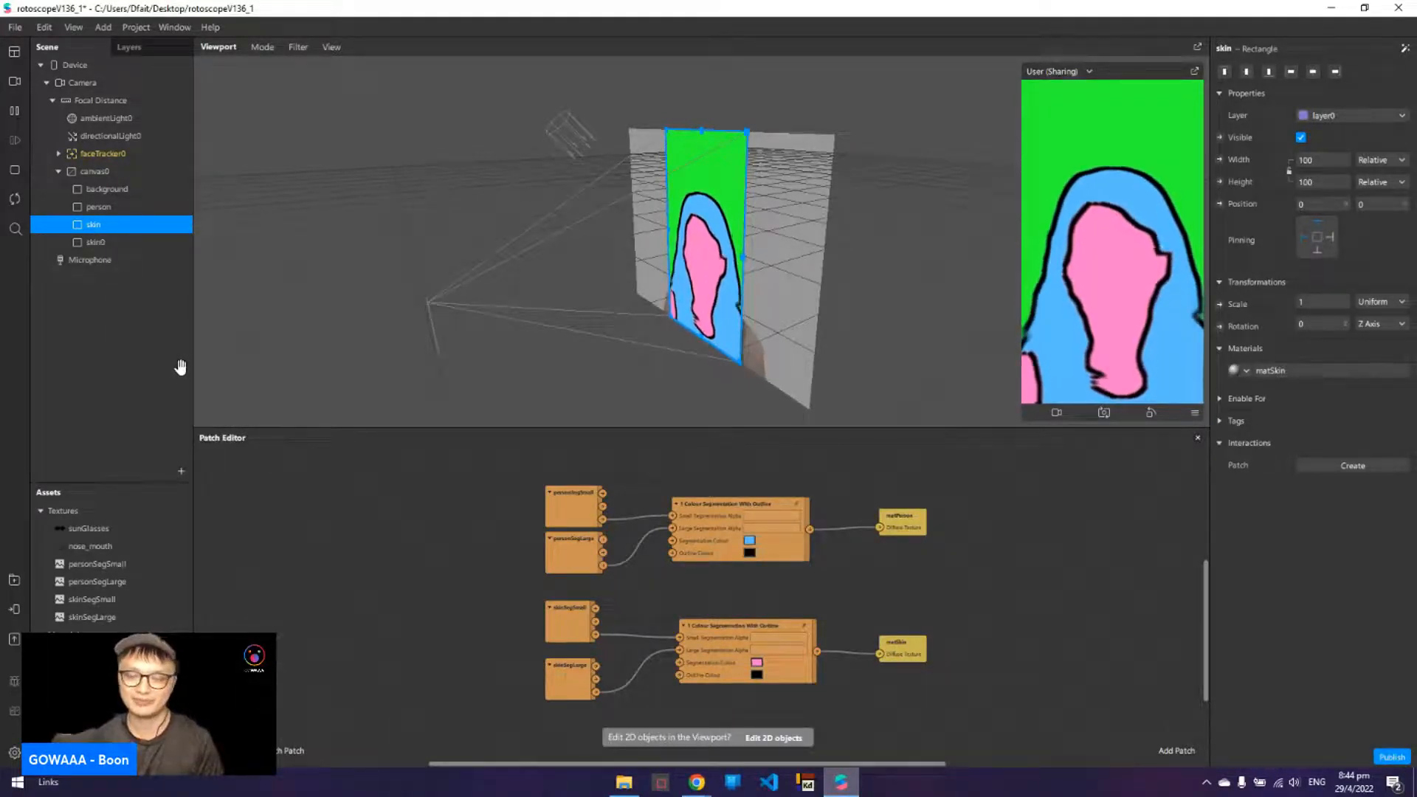
pyautogui.click(147, 244)
pyautogui.rightClick(150, 251)
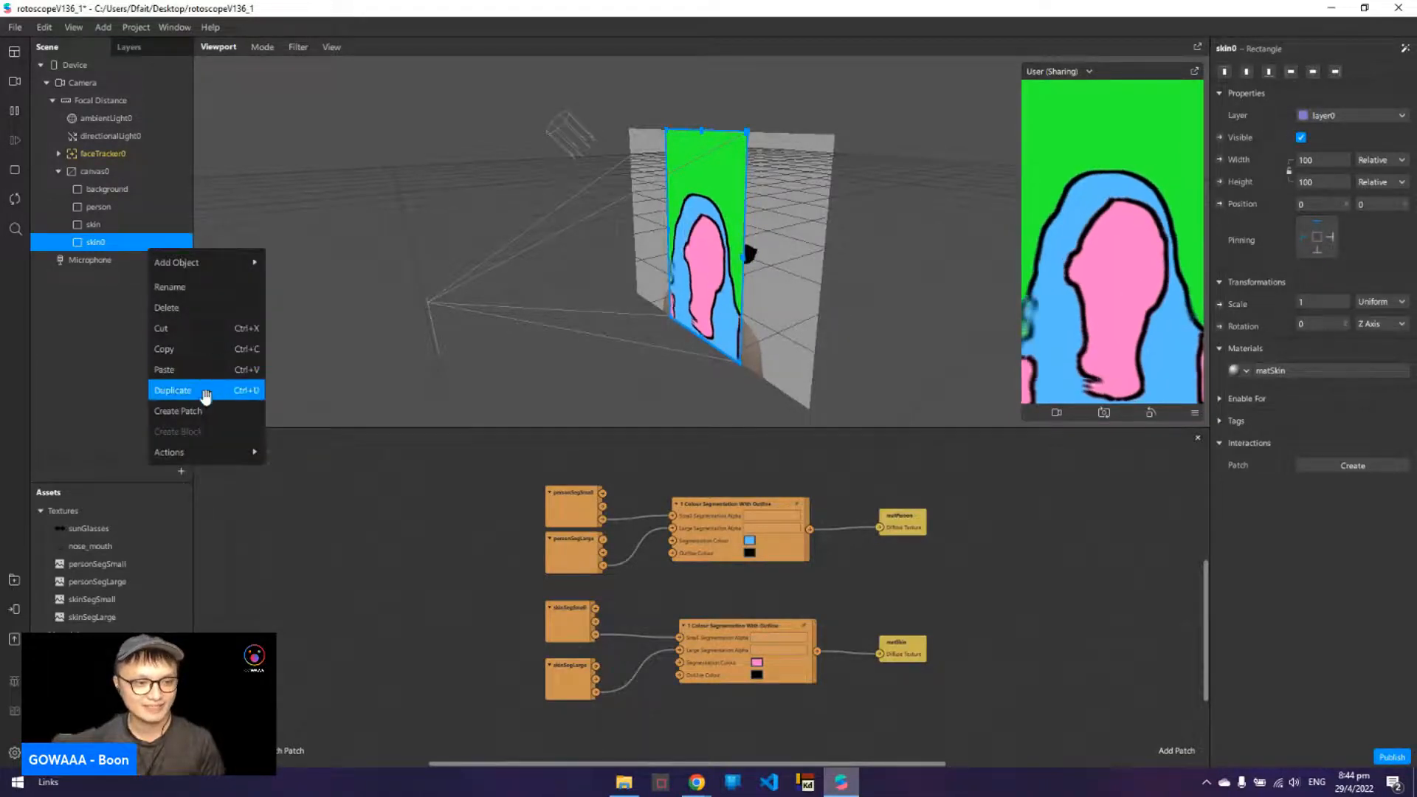
pyautogui.click(214, 287)
pyautogui.write('ha')
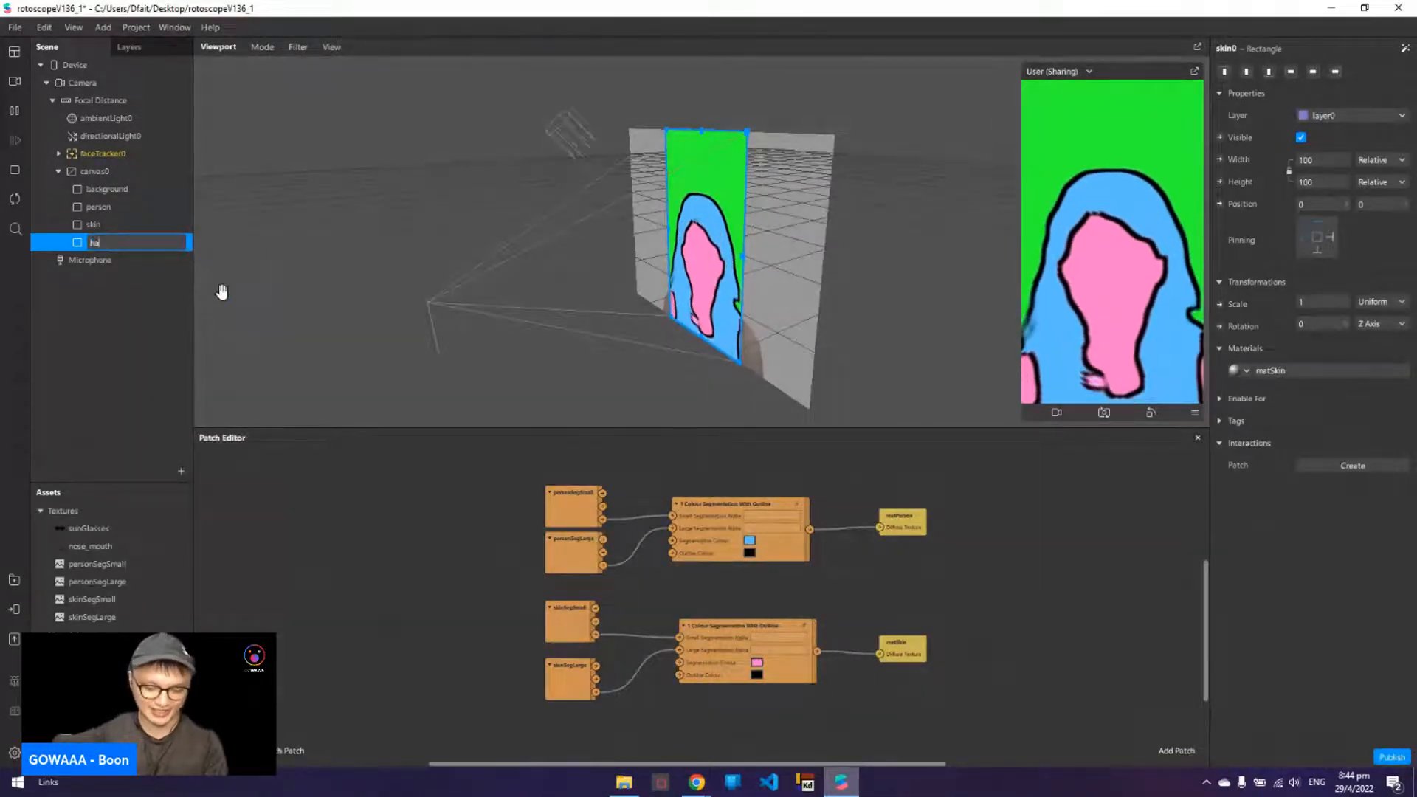
pyautogui.write('ir')
pyautogui.press('Return')
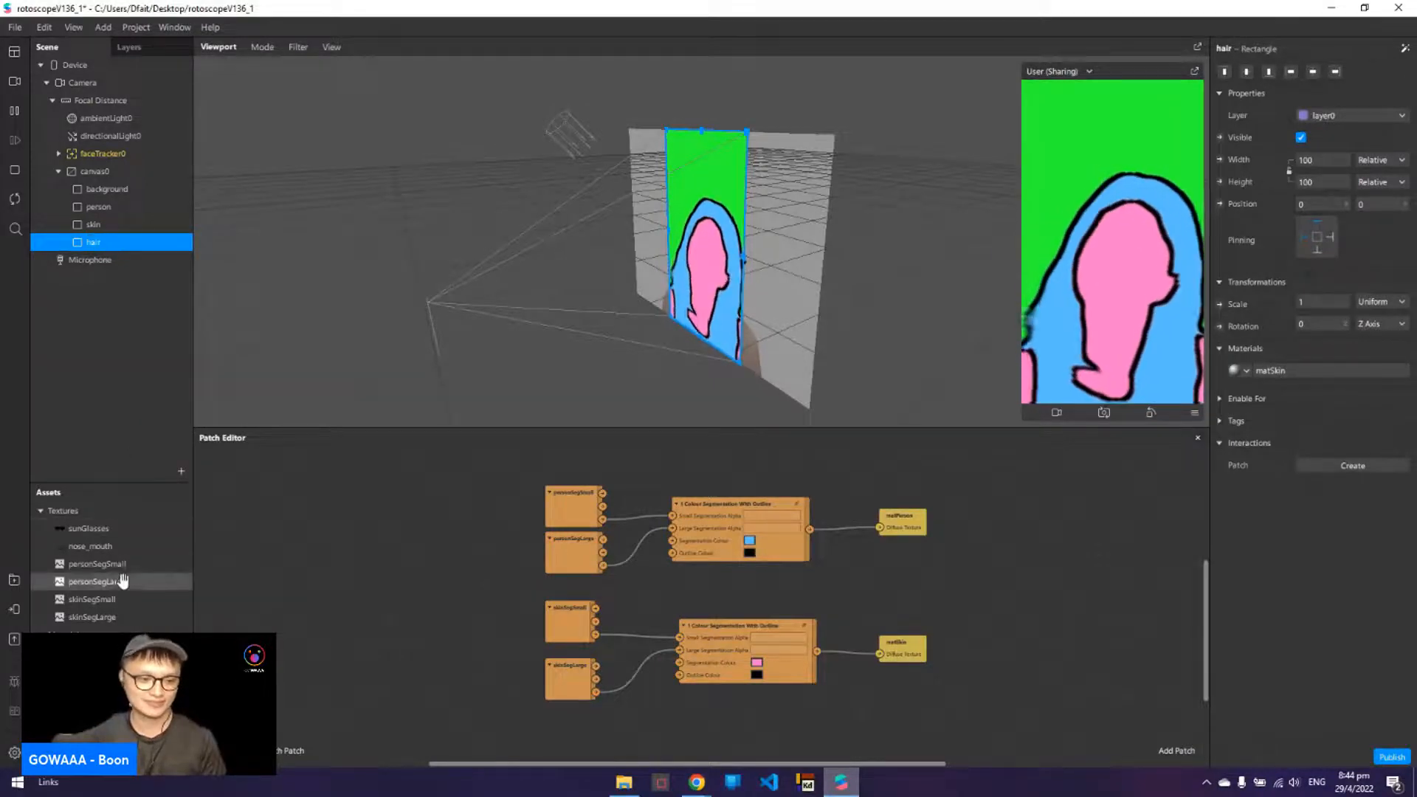
# - Duplicate the matSkin material and rename the copy as matHair
pyautogui.scroll(-1, 120, 583)
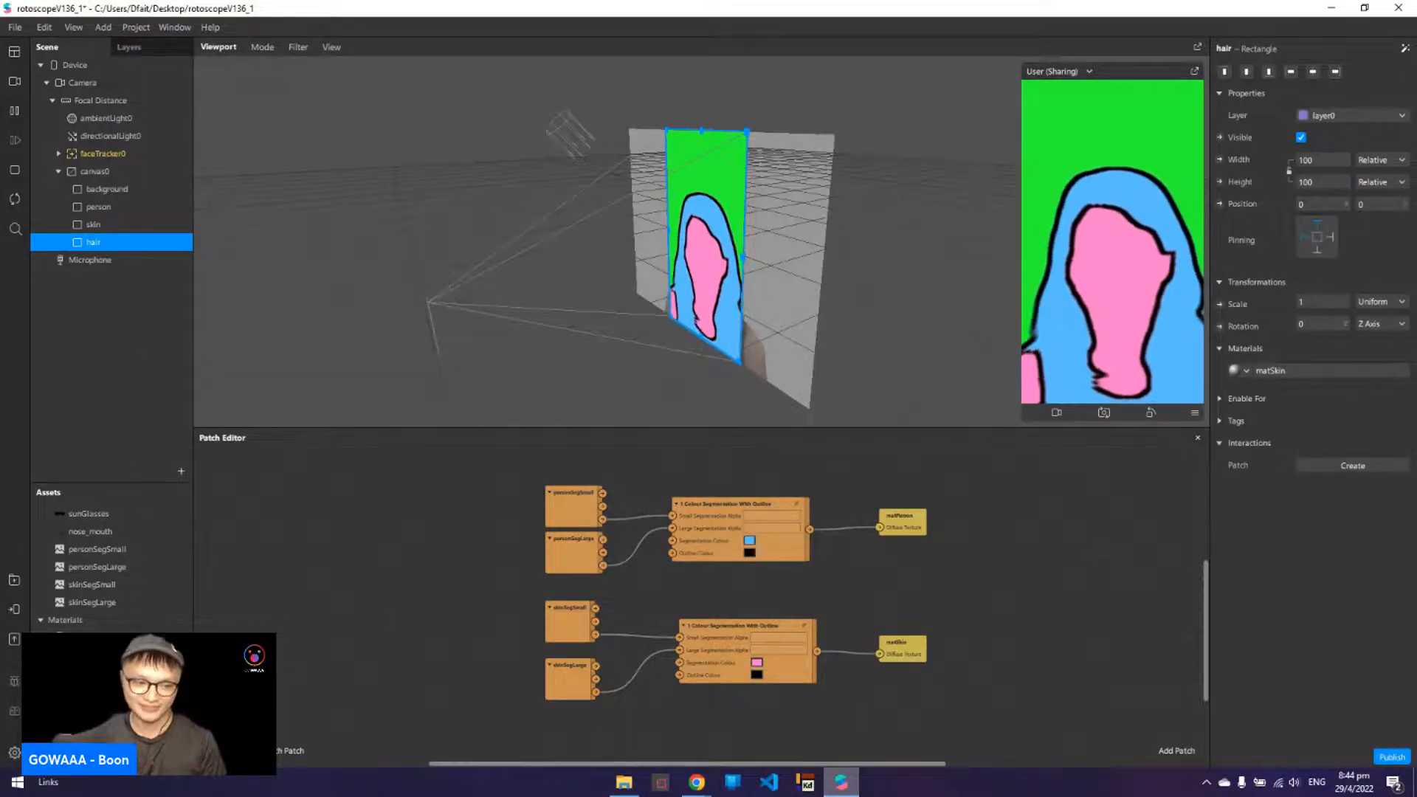
pyautogui.click(96, 691)
pyautogui.scroll(-1, 111, 568)
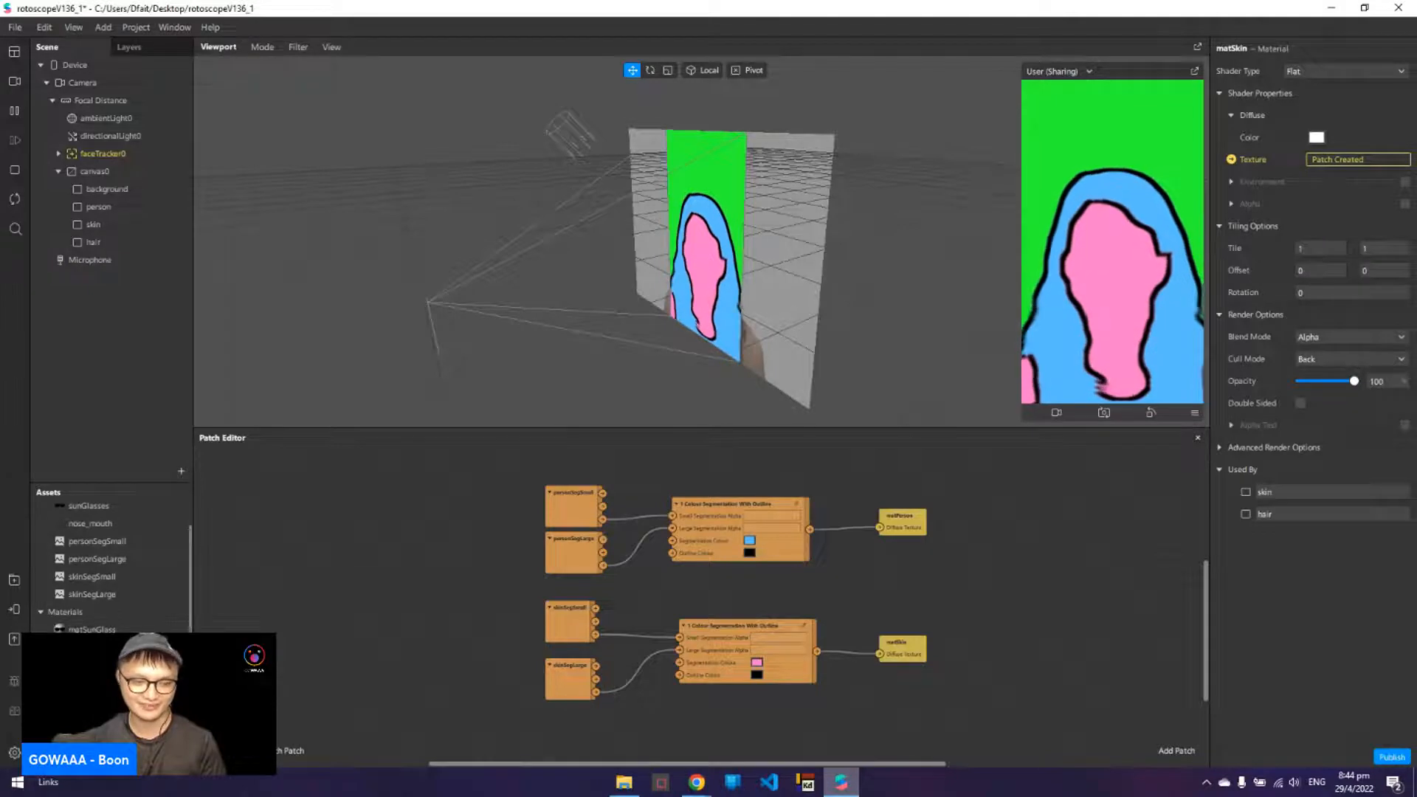
pyautogui.rightClick(149, 614)
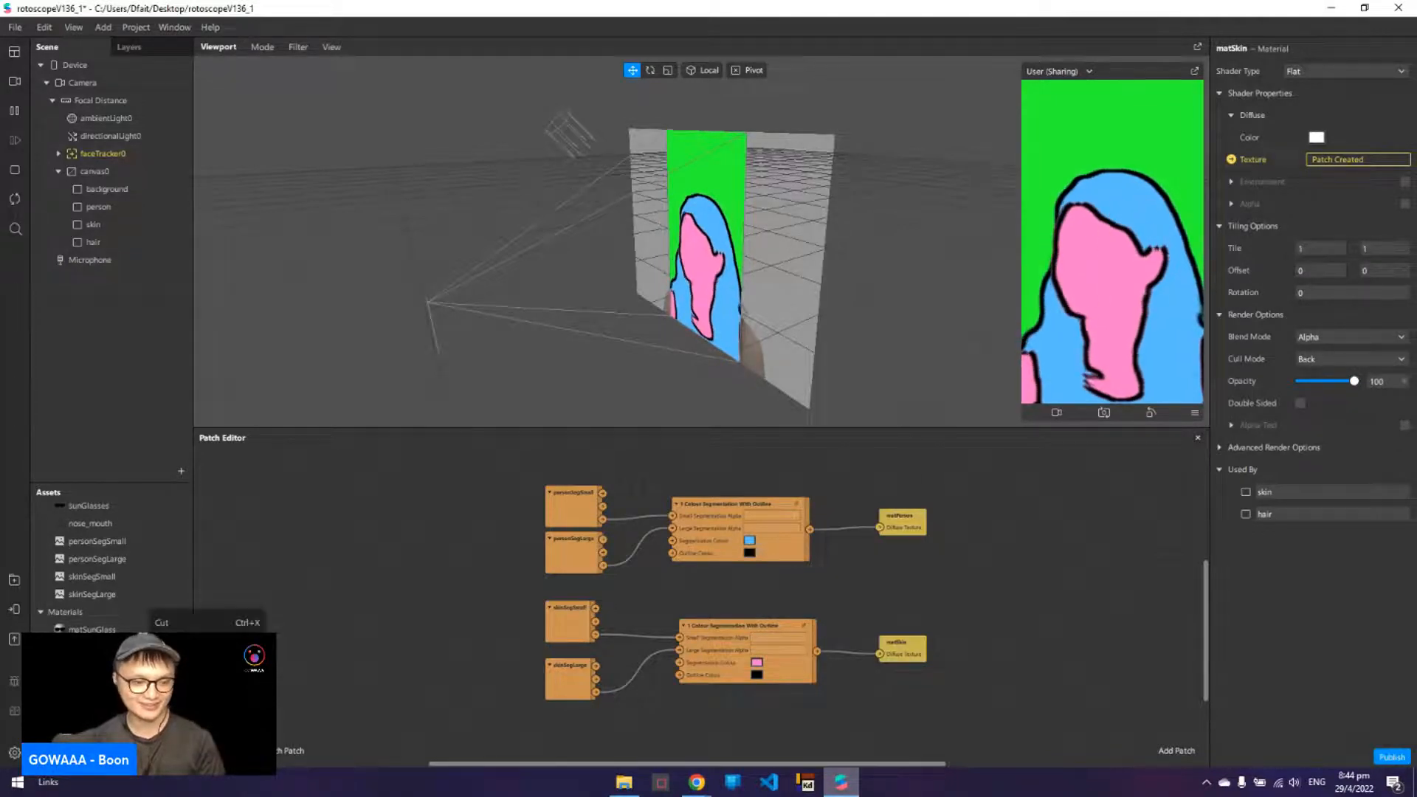
pyautogui.click(177, 677)
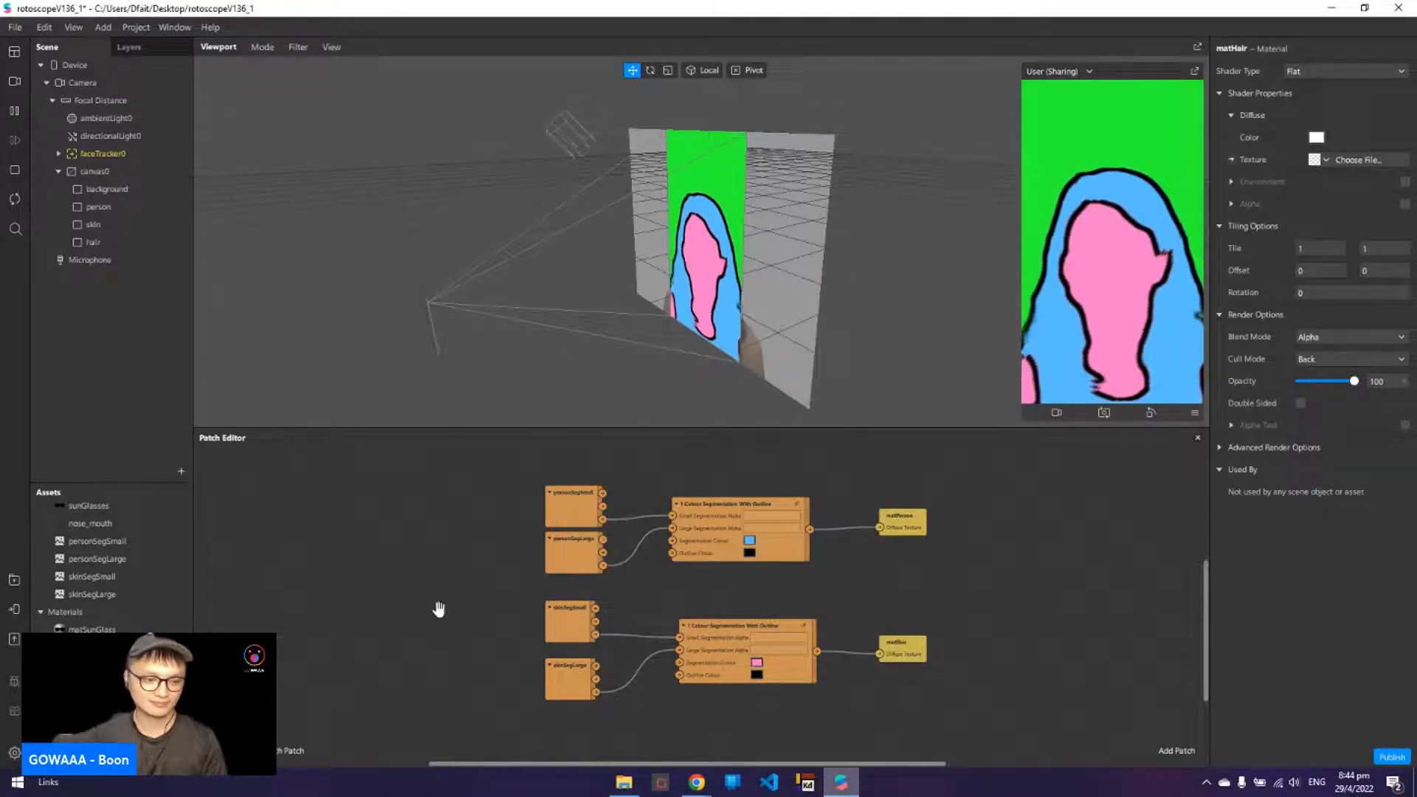
# - Create a diffuse texture patch for matHair and place it below the matSkin patch
pyautogui.scroll(-2, 434, 549)
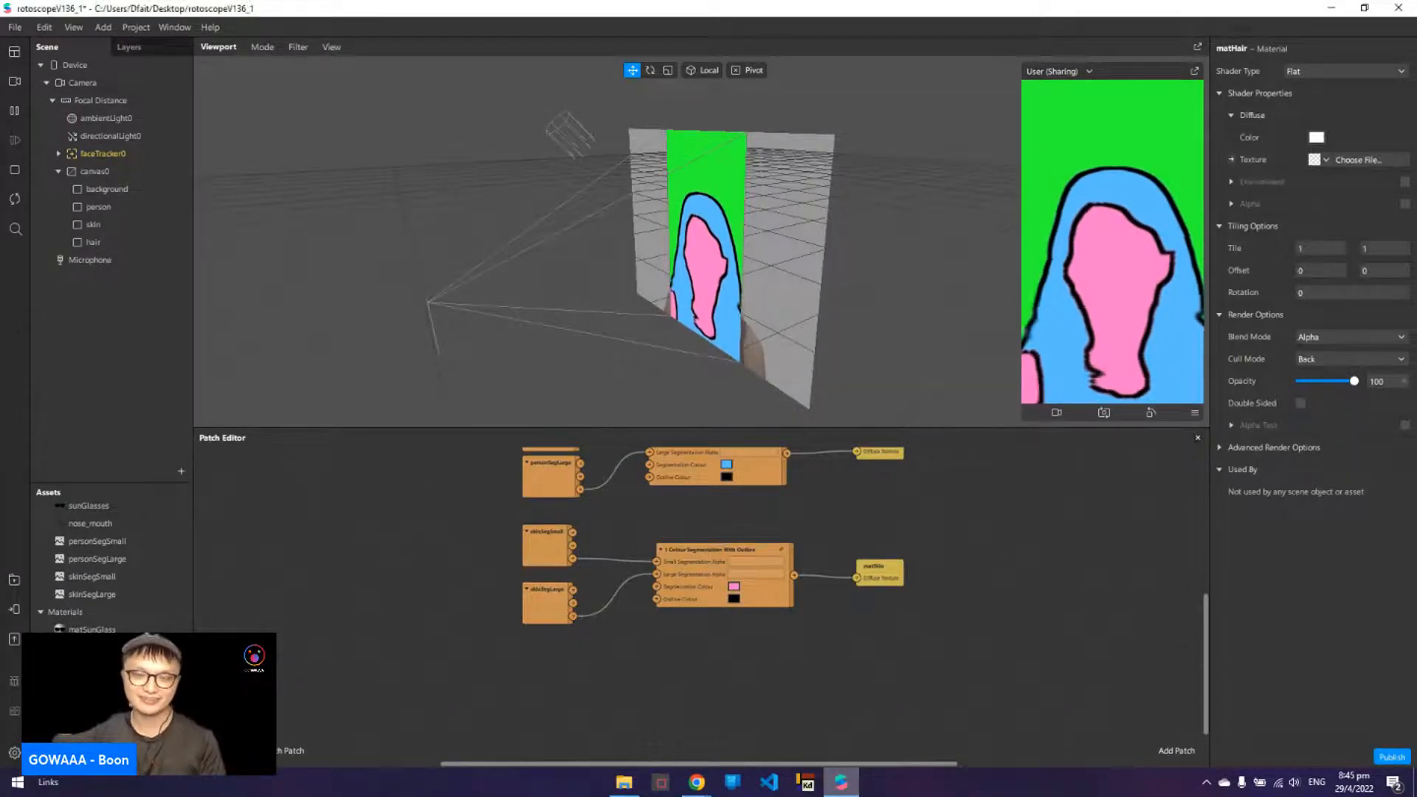
pyautogui.click(1232, 158)
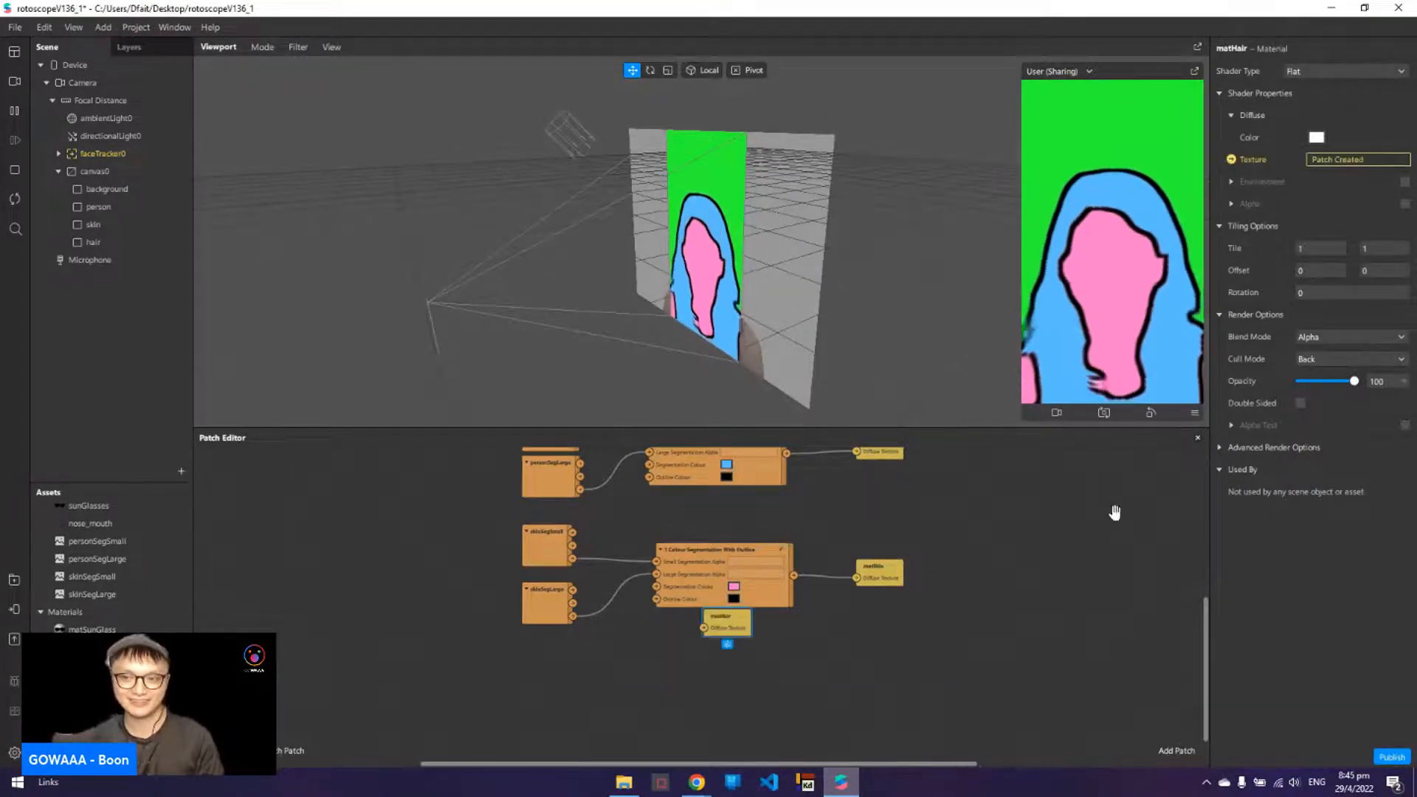
pyautogui.moveTo(745, 634); pyautogui.dragTo(895, 720)
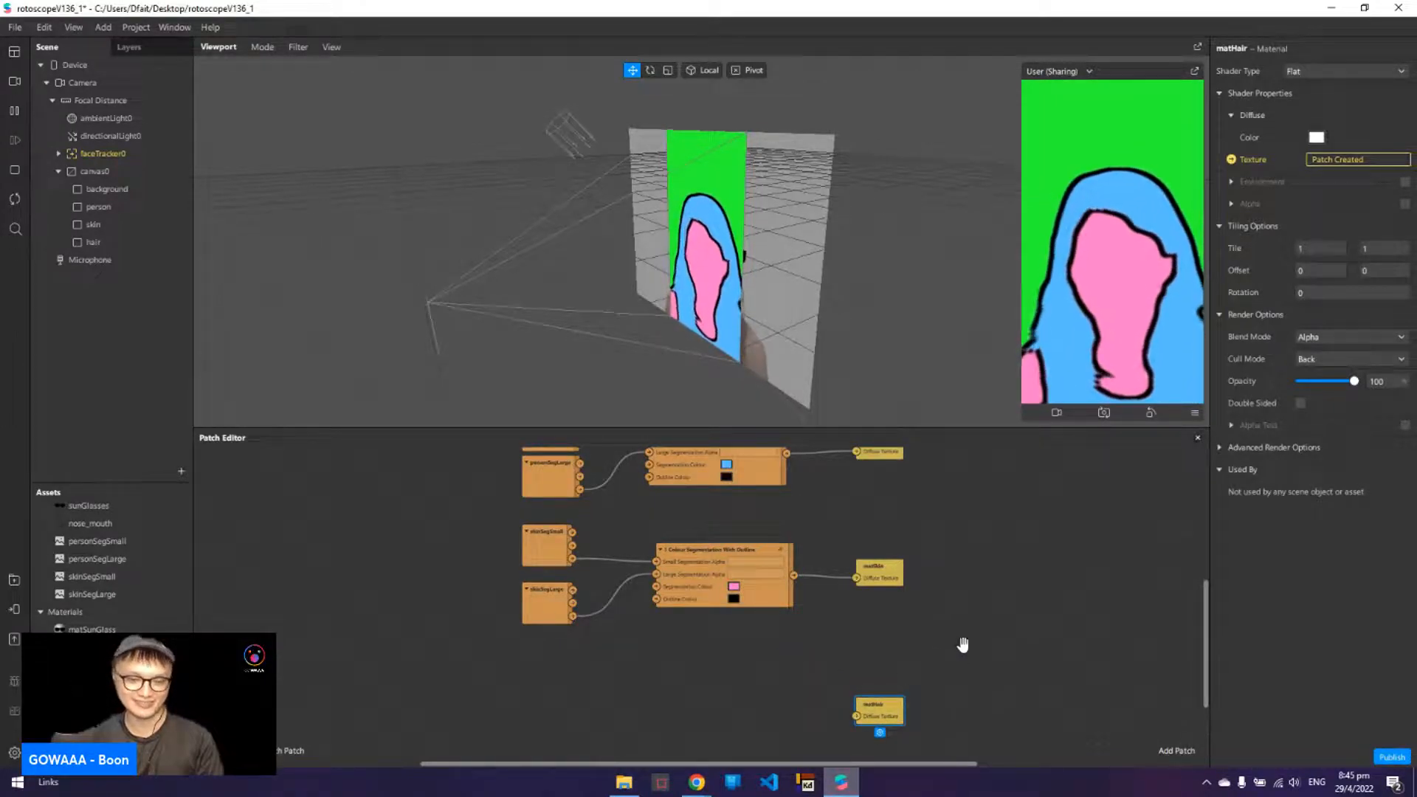
# - Duplicate the skin layer's 1 Colour Segmentation With Outline patch and place the copy beside the matHair patch
pyautogui.click(784, 655)
pyautogui.moveTo(786, 621); pyautogui.dragTo(791, 589)
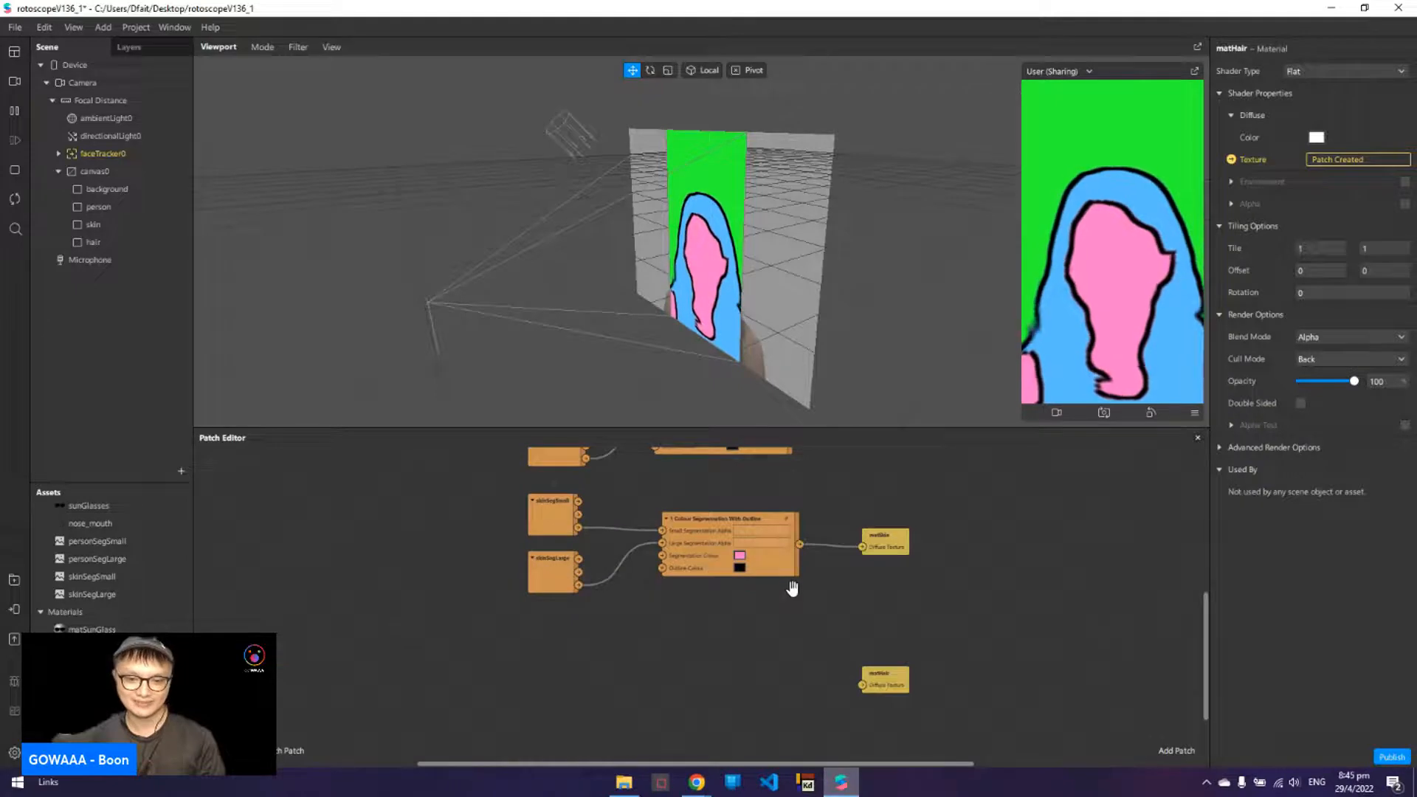
pyautogui.scroll(1, 792, 588)
pyautogui.click(778, 575)
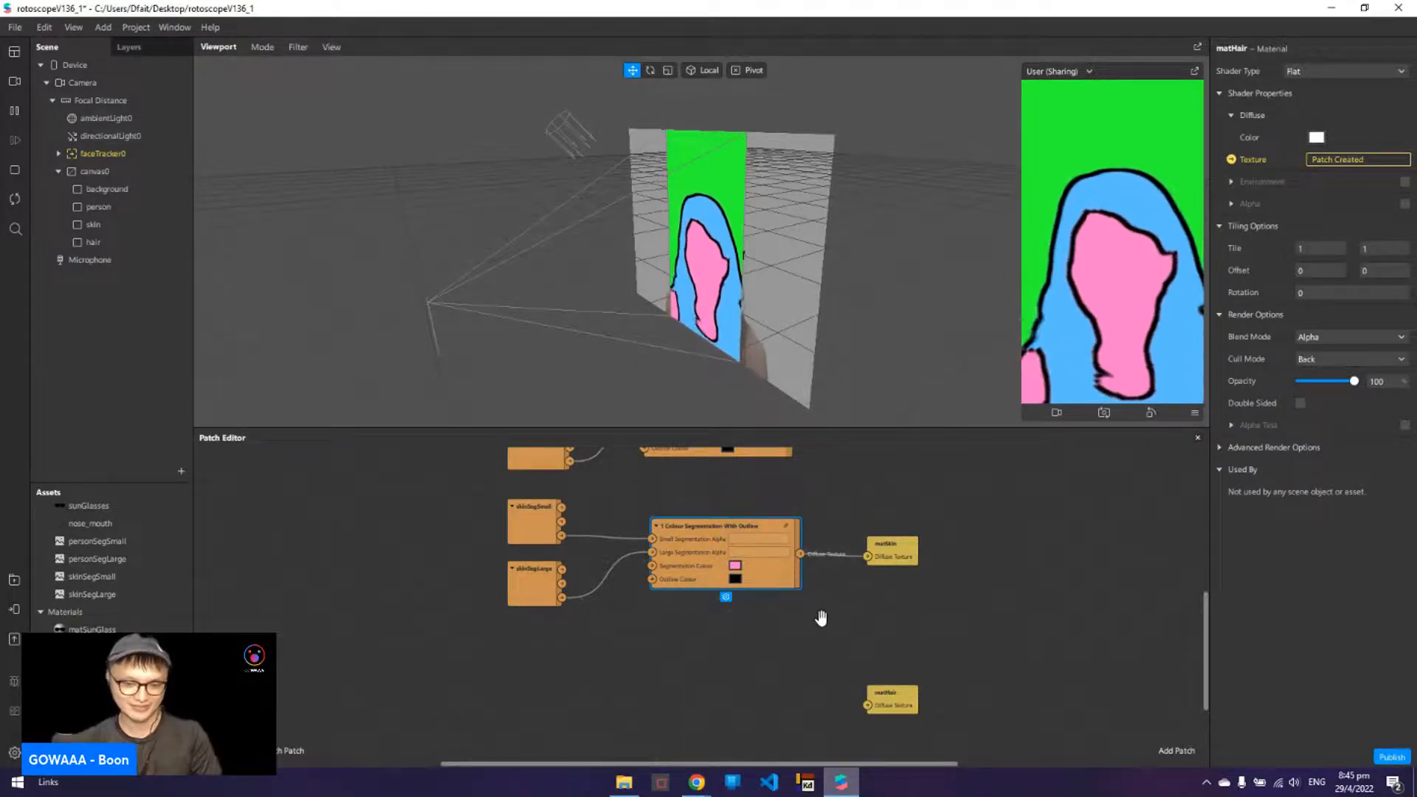
pyautogui.hotkey('ctrl', 'c')
pyautogui.hotkey('ctrl', 'v')
pyautogui.moveTo(941, 677); pyautogui.dragTo(773, 714)
pyautogui.moveTo(573, 698); pyautogui.dragTo(588, 683)
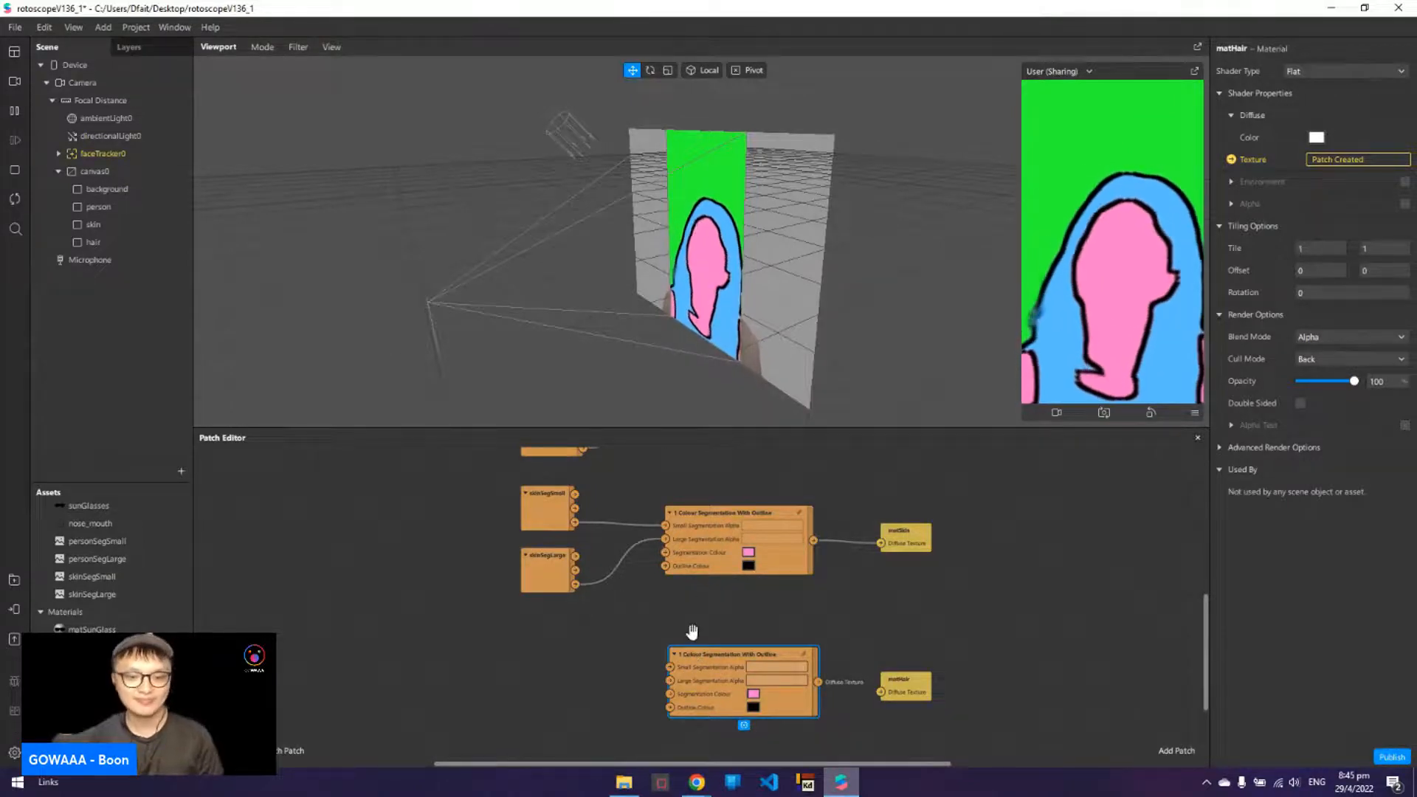
# - Add two Hair segmentation textures to the Camera
pyautogui.click(105, 83)
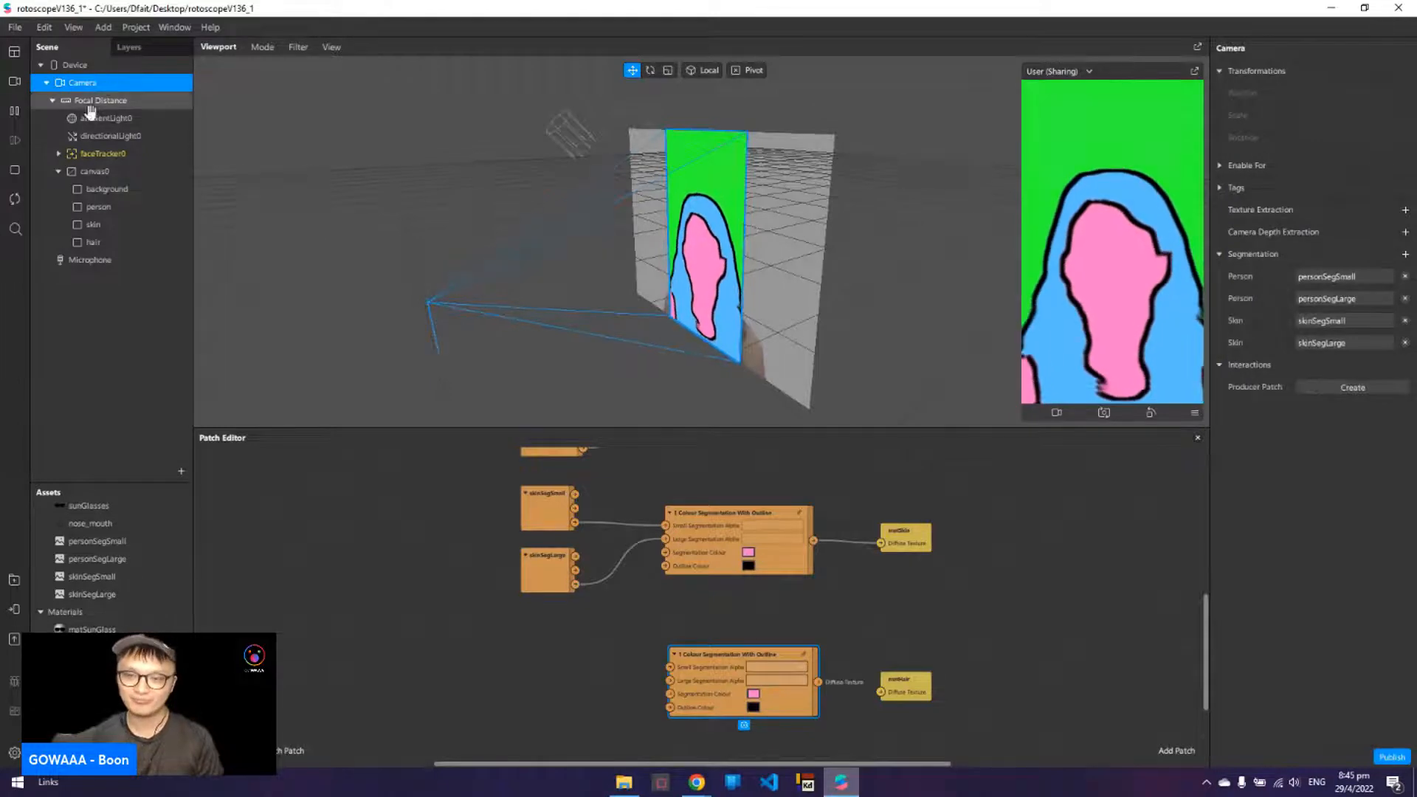
pyautogui.click(1405, 253)
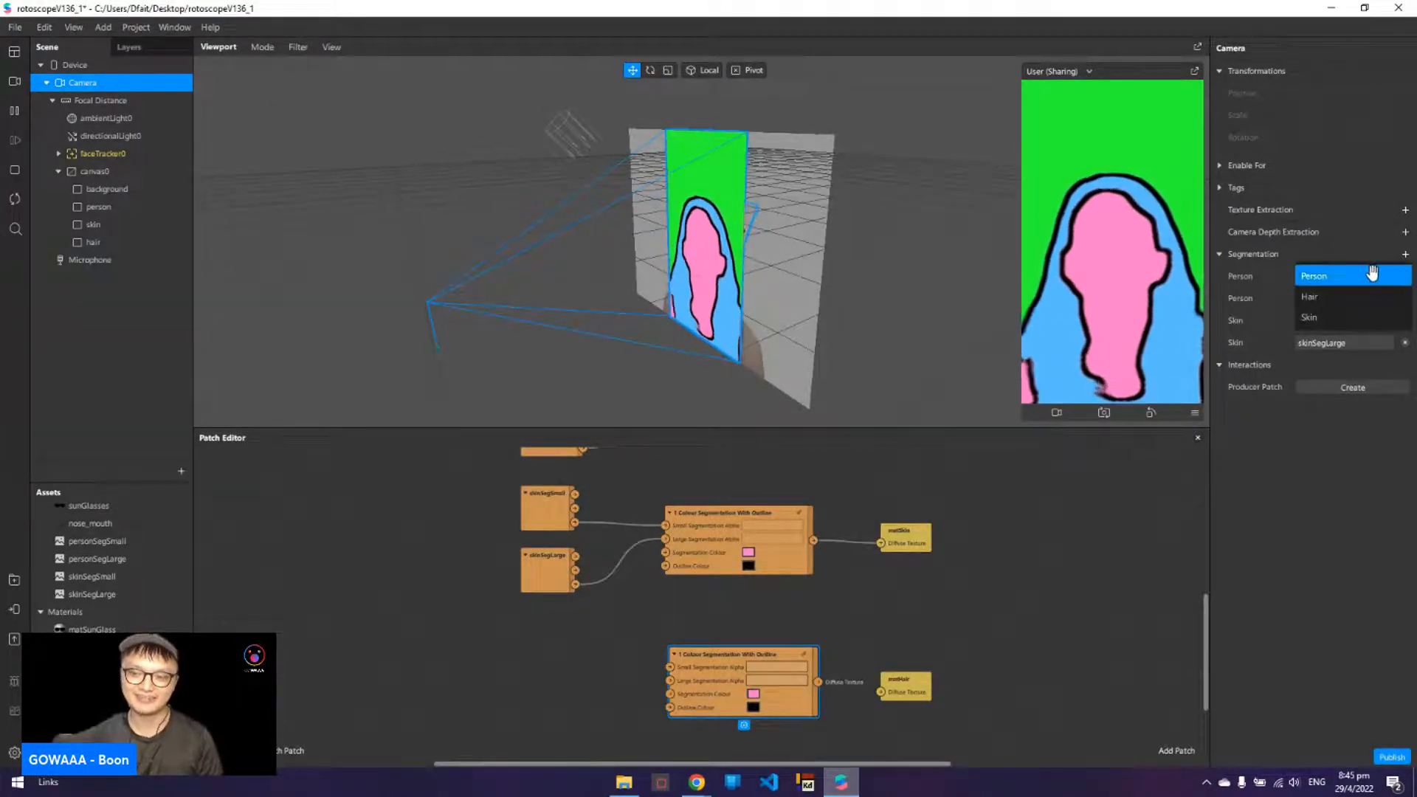
pyautogui.click(1356, 296)
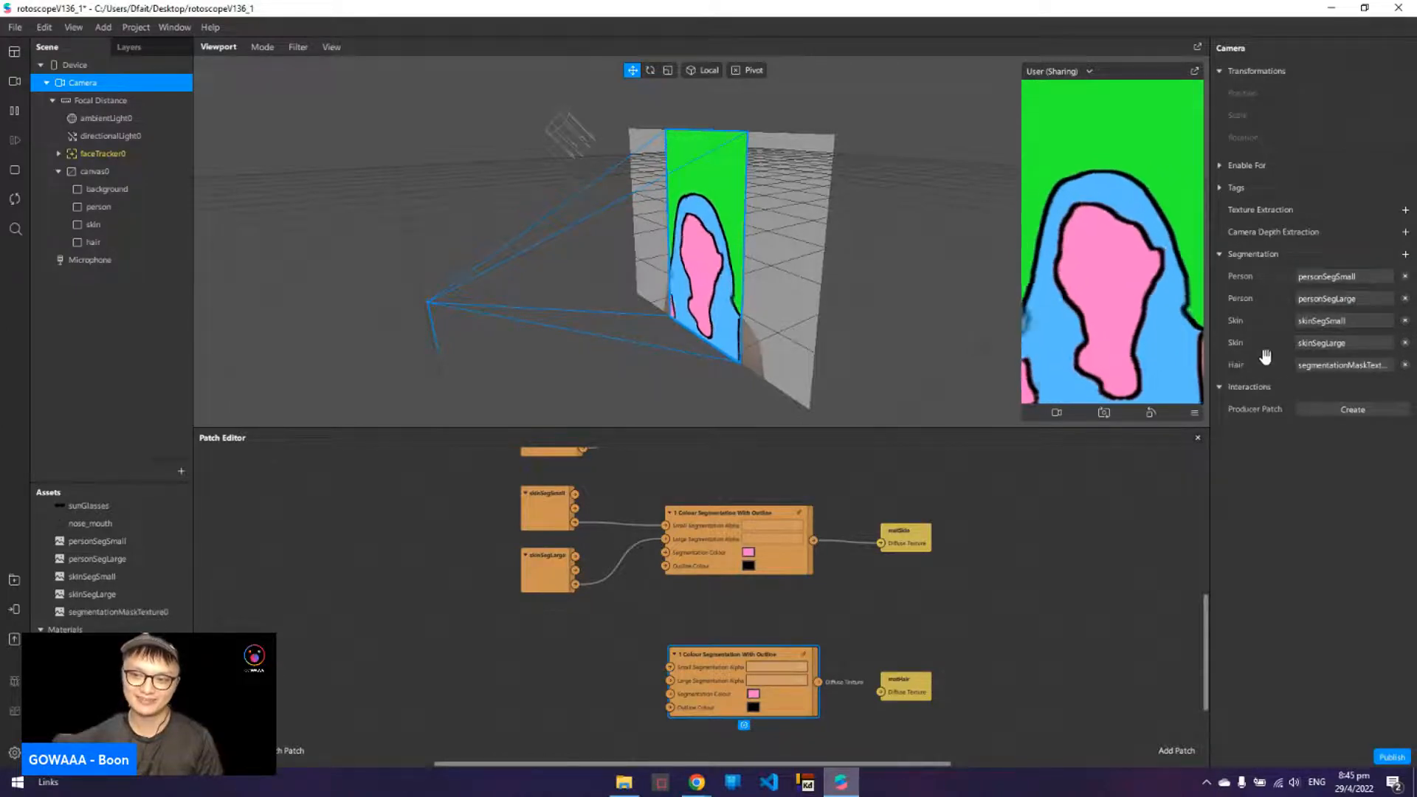
pyautogui.click(1367, 298)
pyautogui.click(1368, 295)
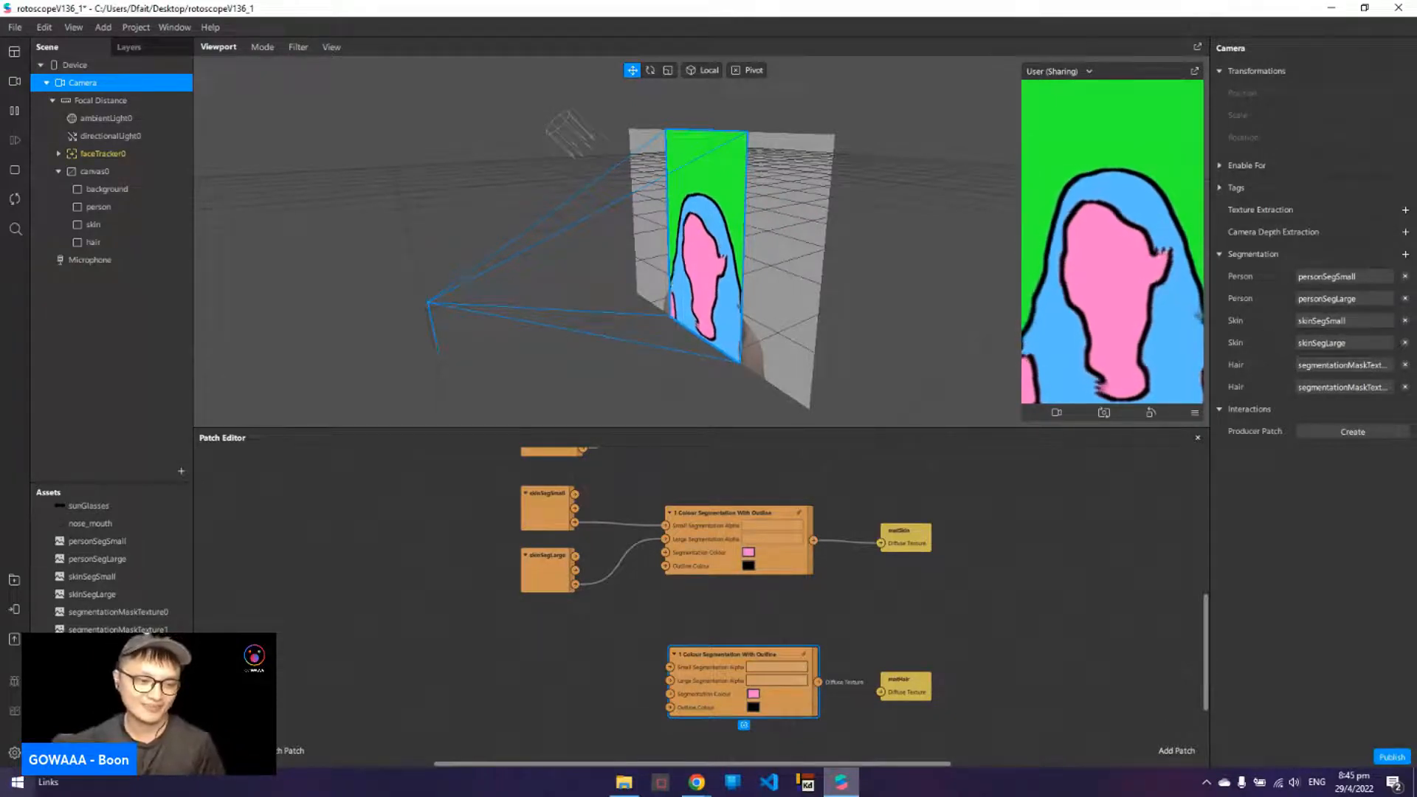
# - Rename the two new hair segmentation textures as hairSegSmall and hairSegLarge
pyautogui.rightClick(137, 616)
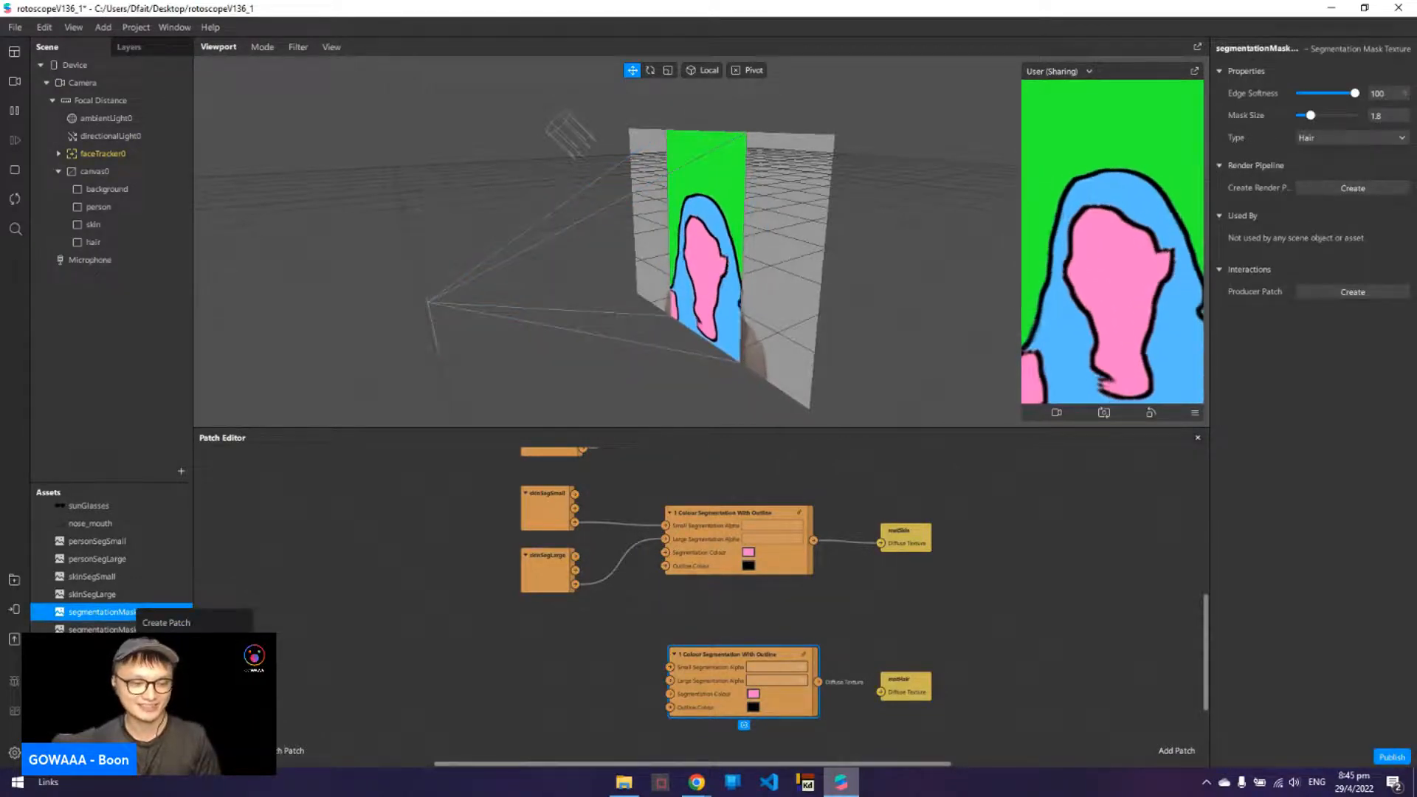
pyautogui.click(164, 678)
pyautogui.write('hair')
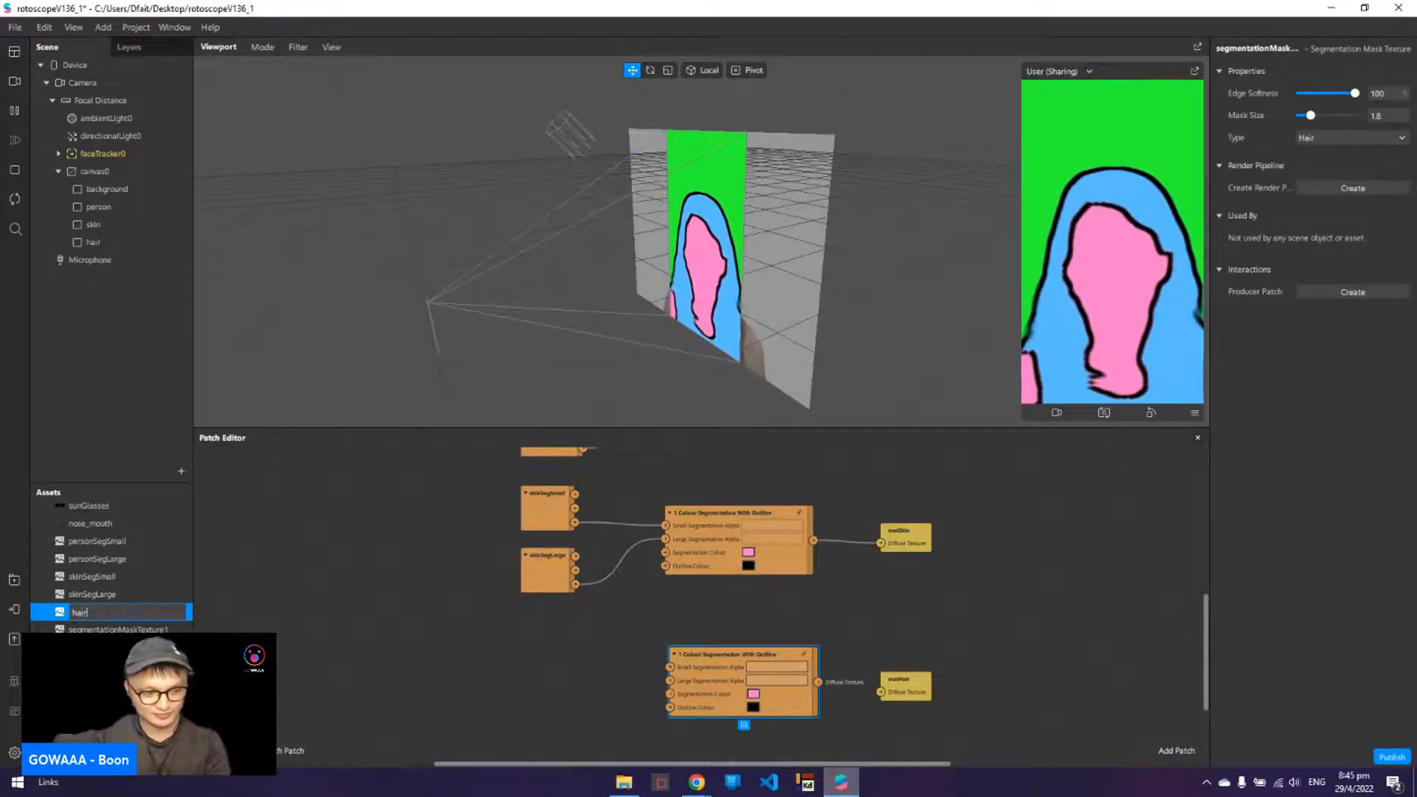
pyautogui.write('SegSmall')
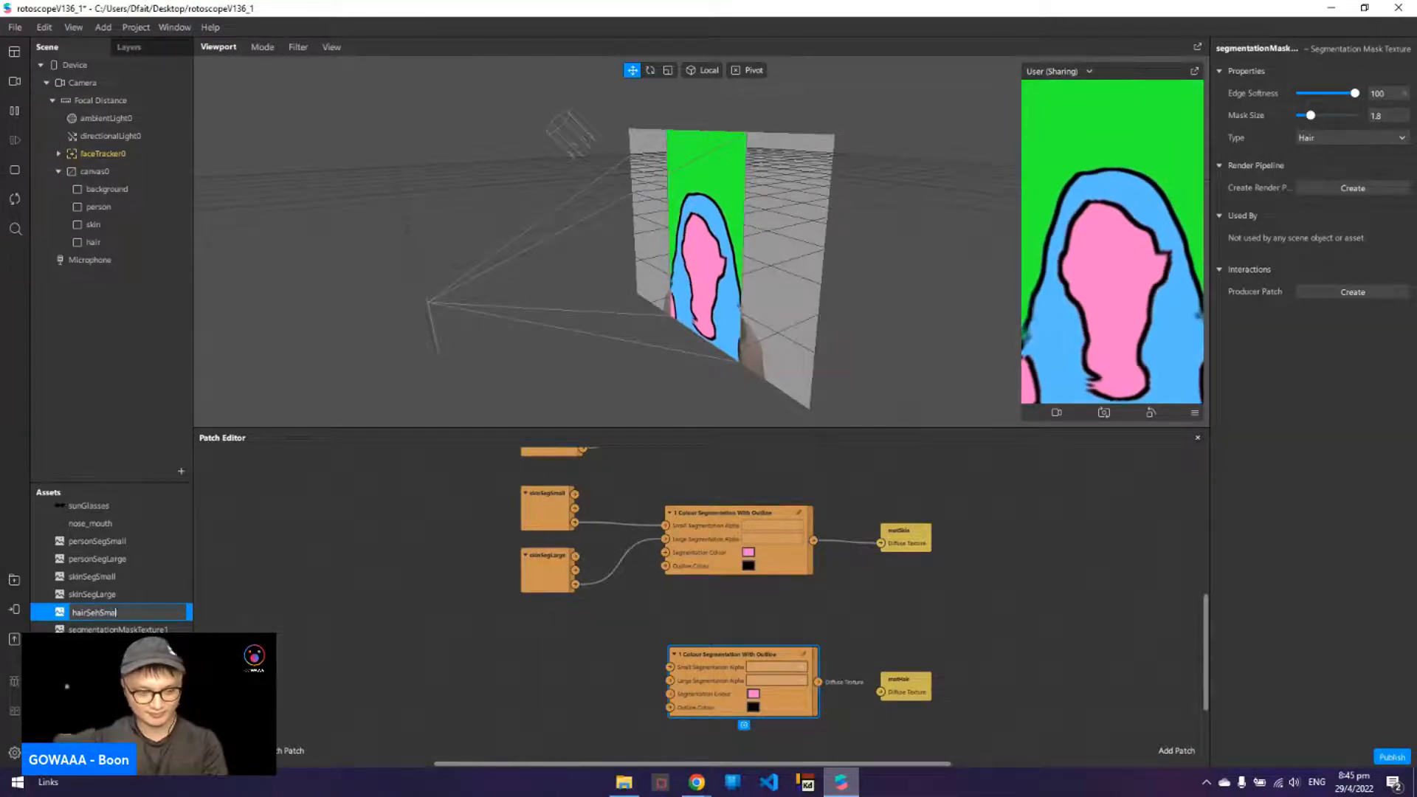
pyautogui.press('Return')
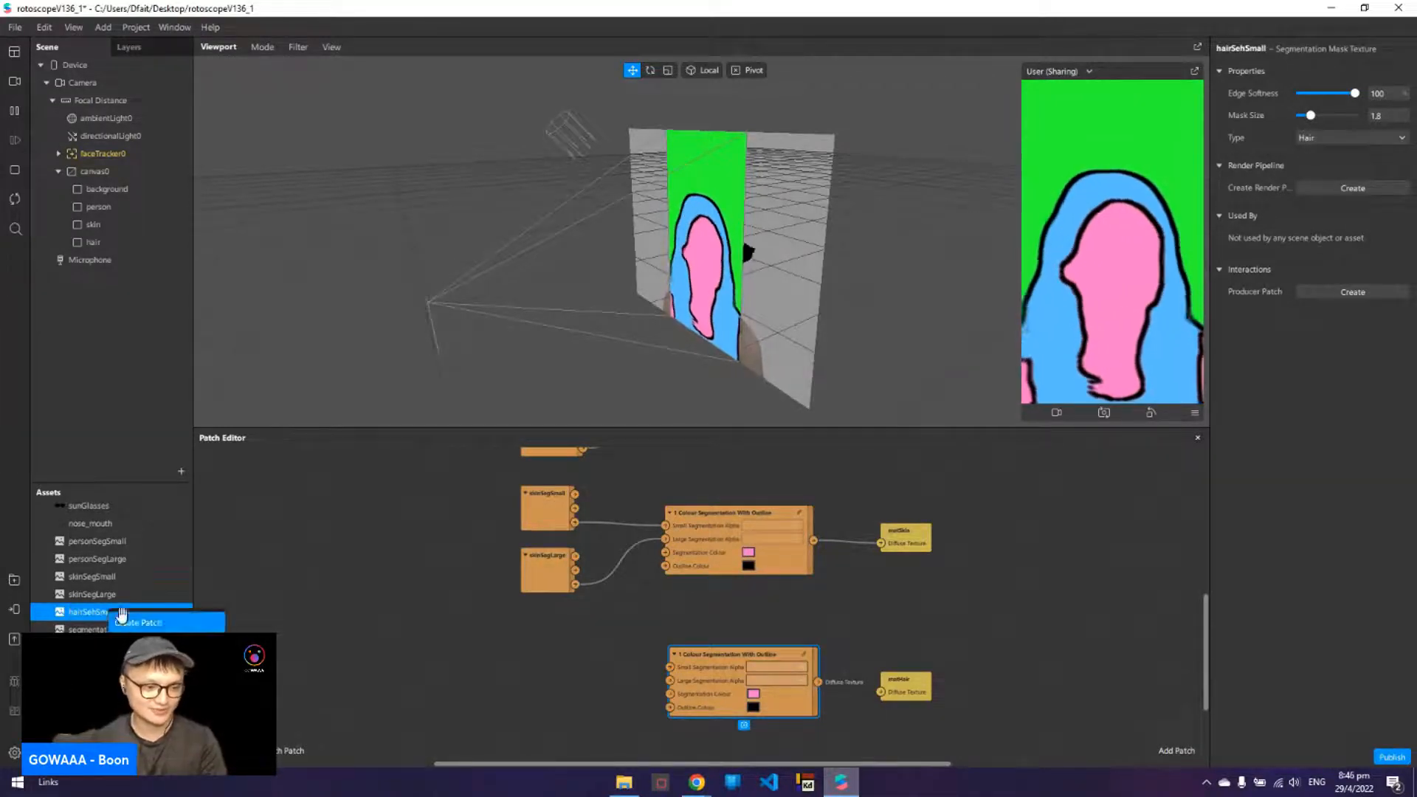
pyautogui.doubleClick(98, 612)
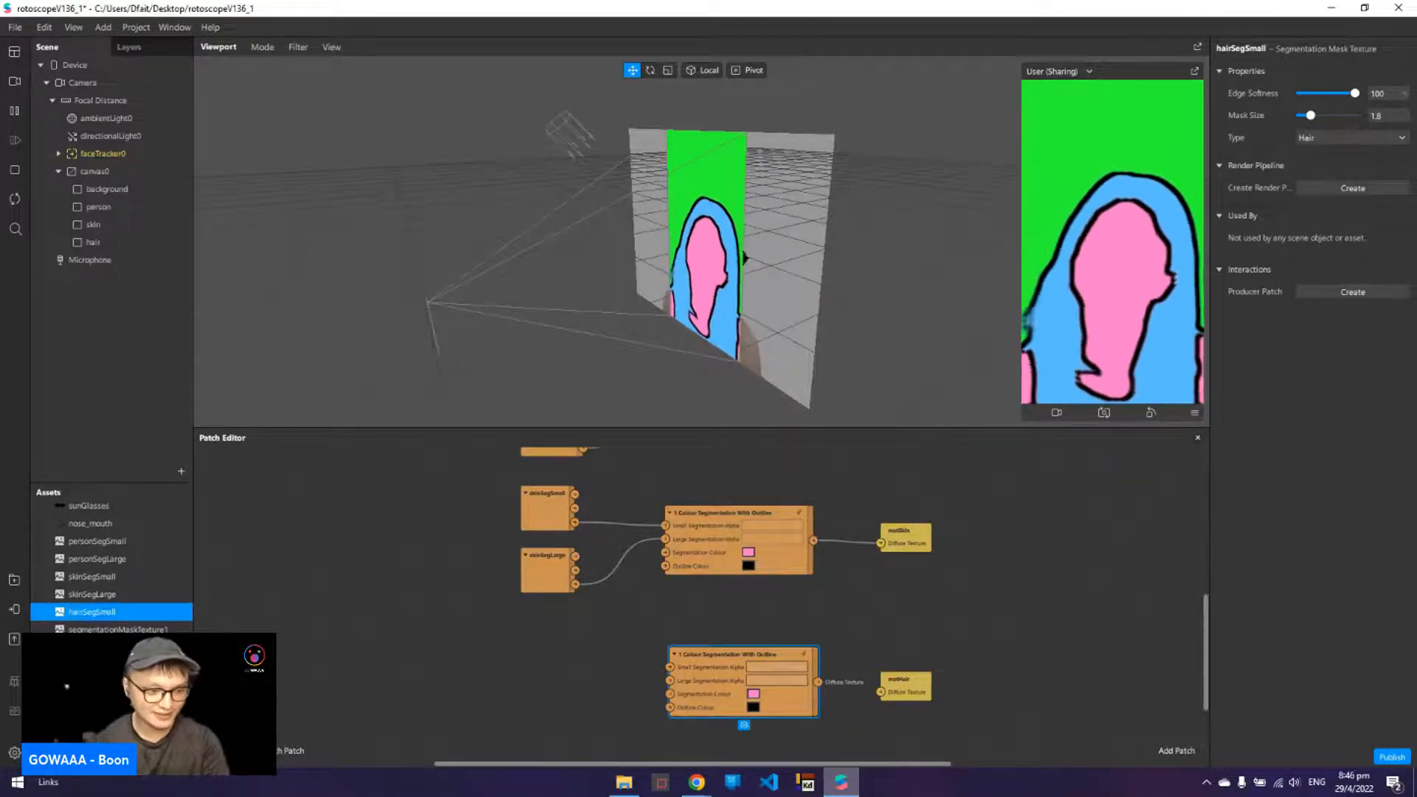
pyautogui.click(127, 628)
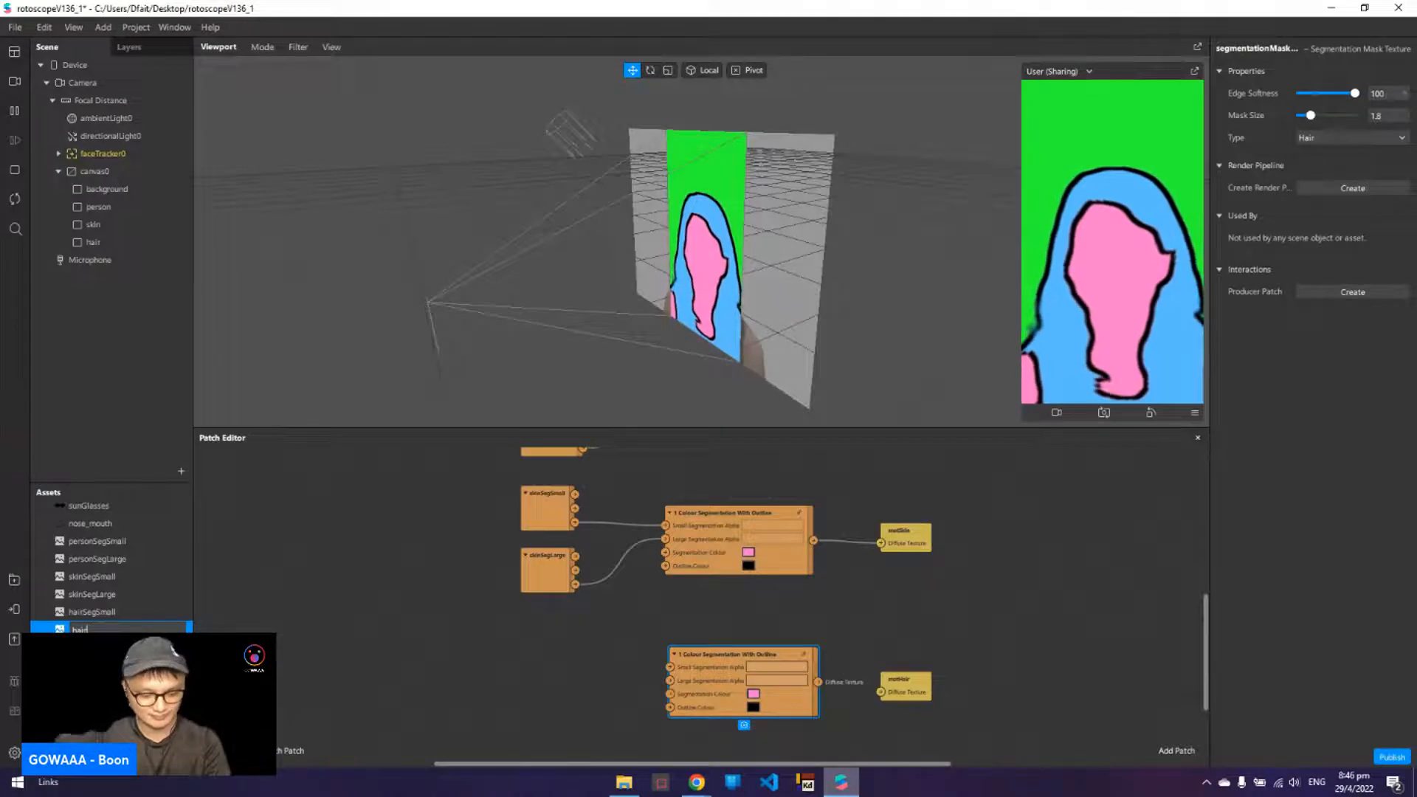
pyautogui.press('Return')
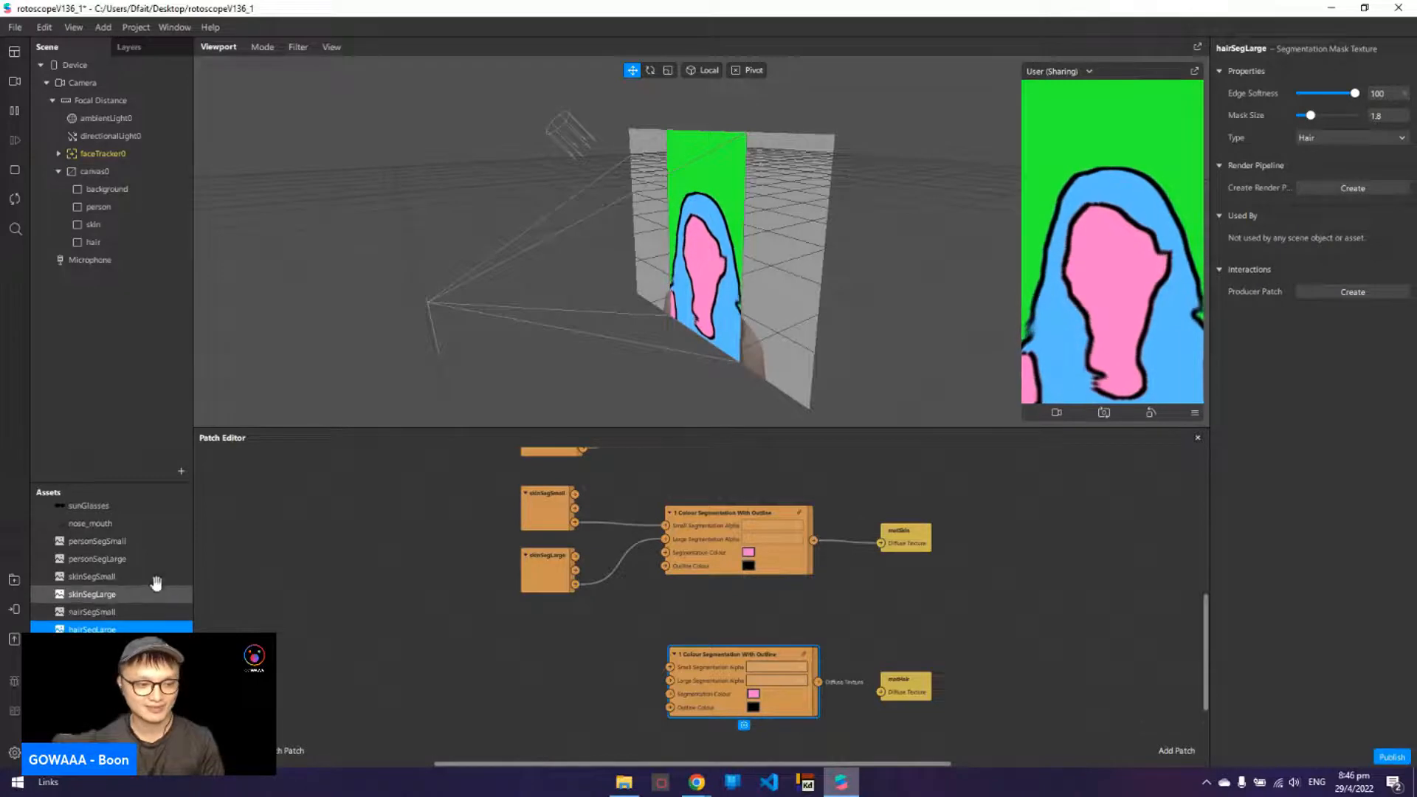
# - Check skinSegSmall's mask settings and set hairSegSmall's edge softness to 33
pyautogui.click(155, 579)
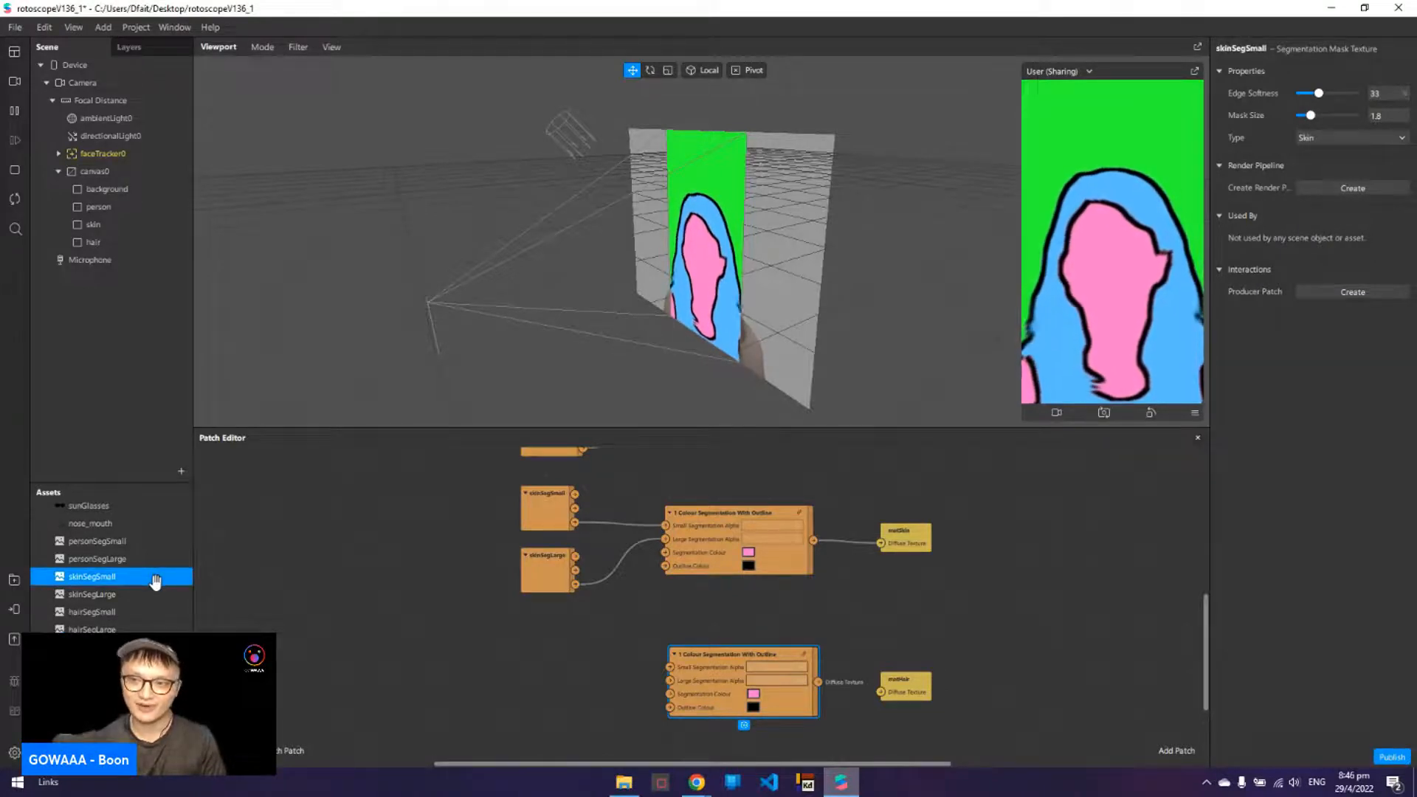
pyautogui.click(148, 612)
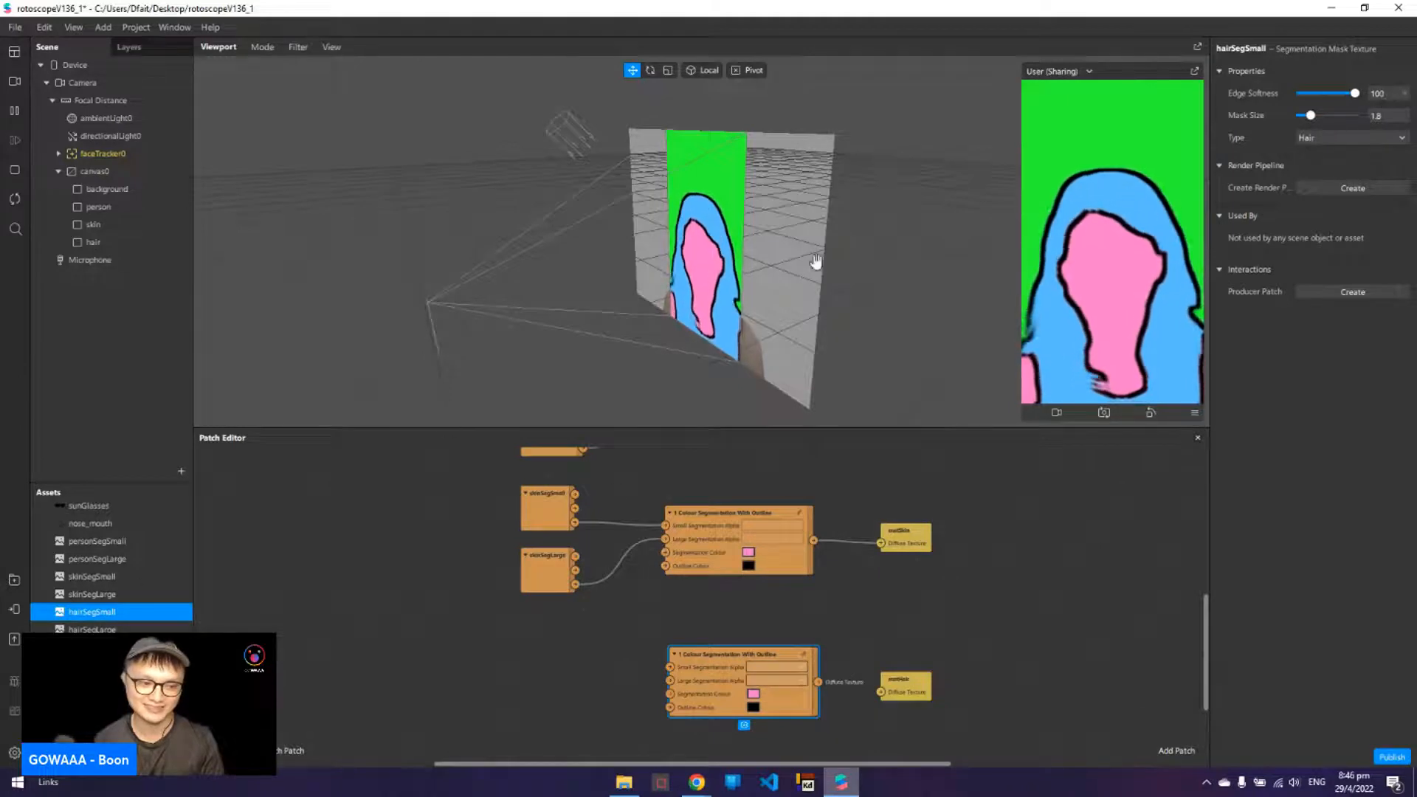
pyautogui.click(1383, 92)
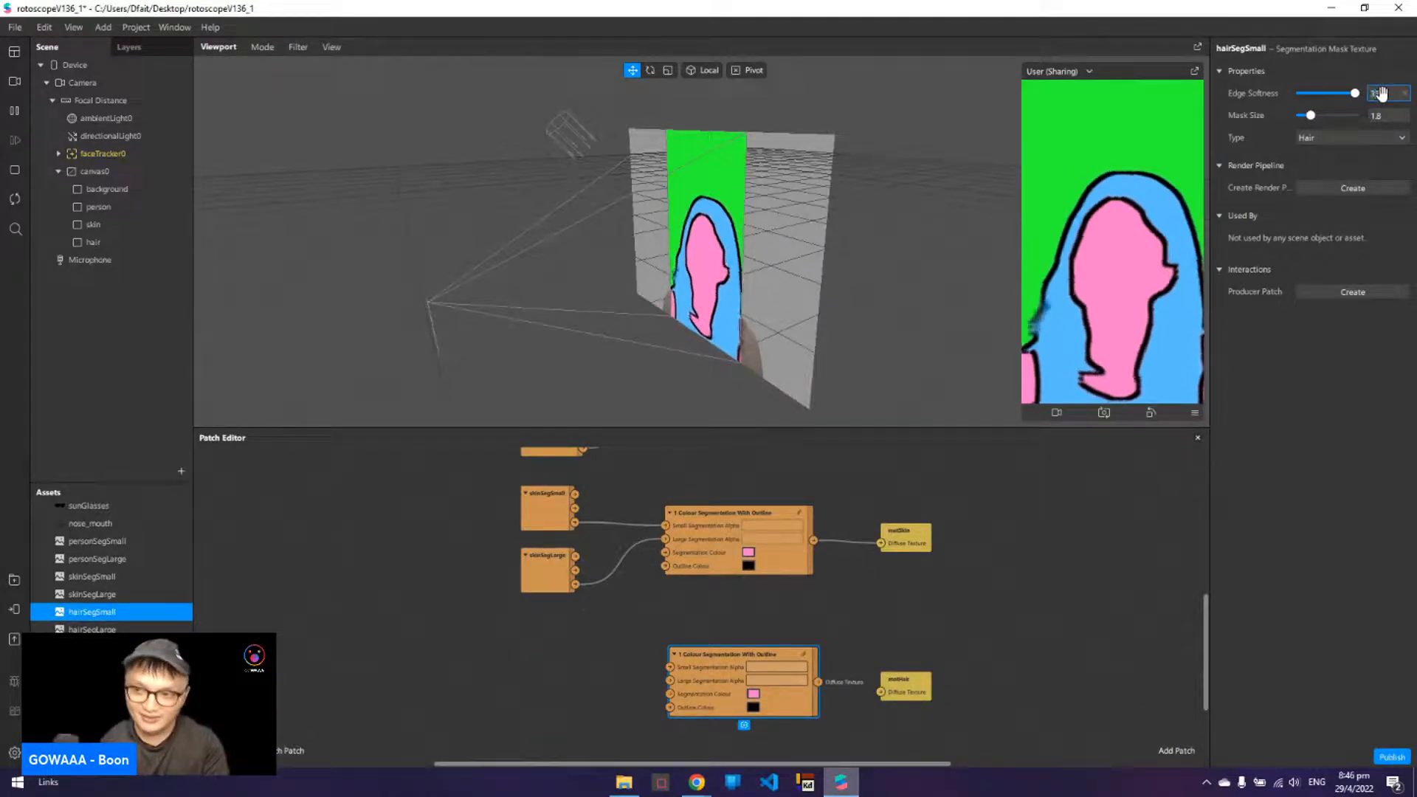
pyautogui.write('33')
pyautogui.press('Return')
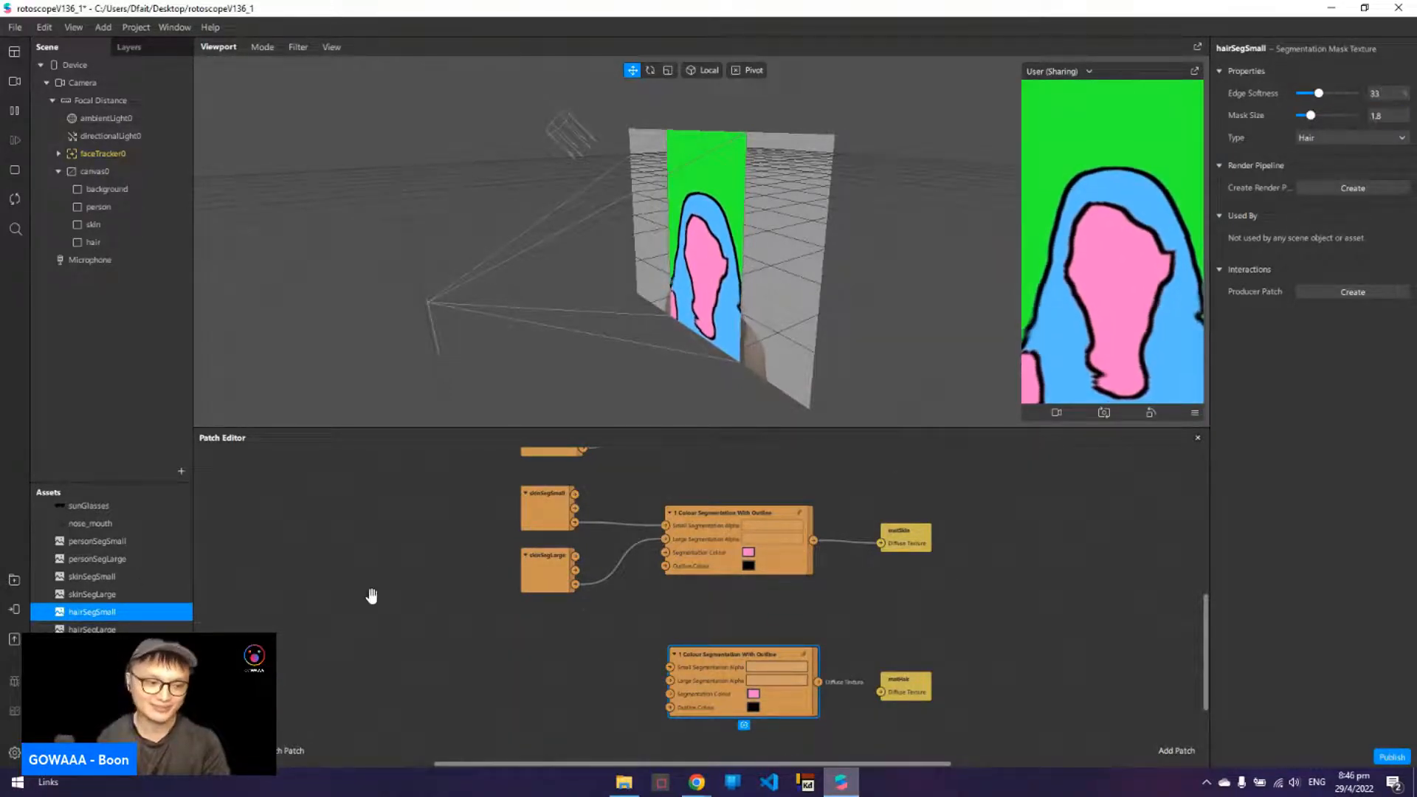
# - Check skinSegLarge's mask settings, and set hairSegLarge's edge softness to 33 and mask size to 4.4
pyautogui.click(118, 595)
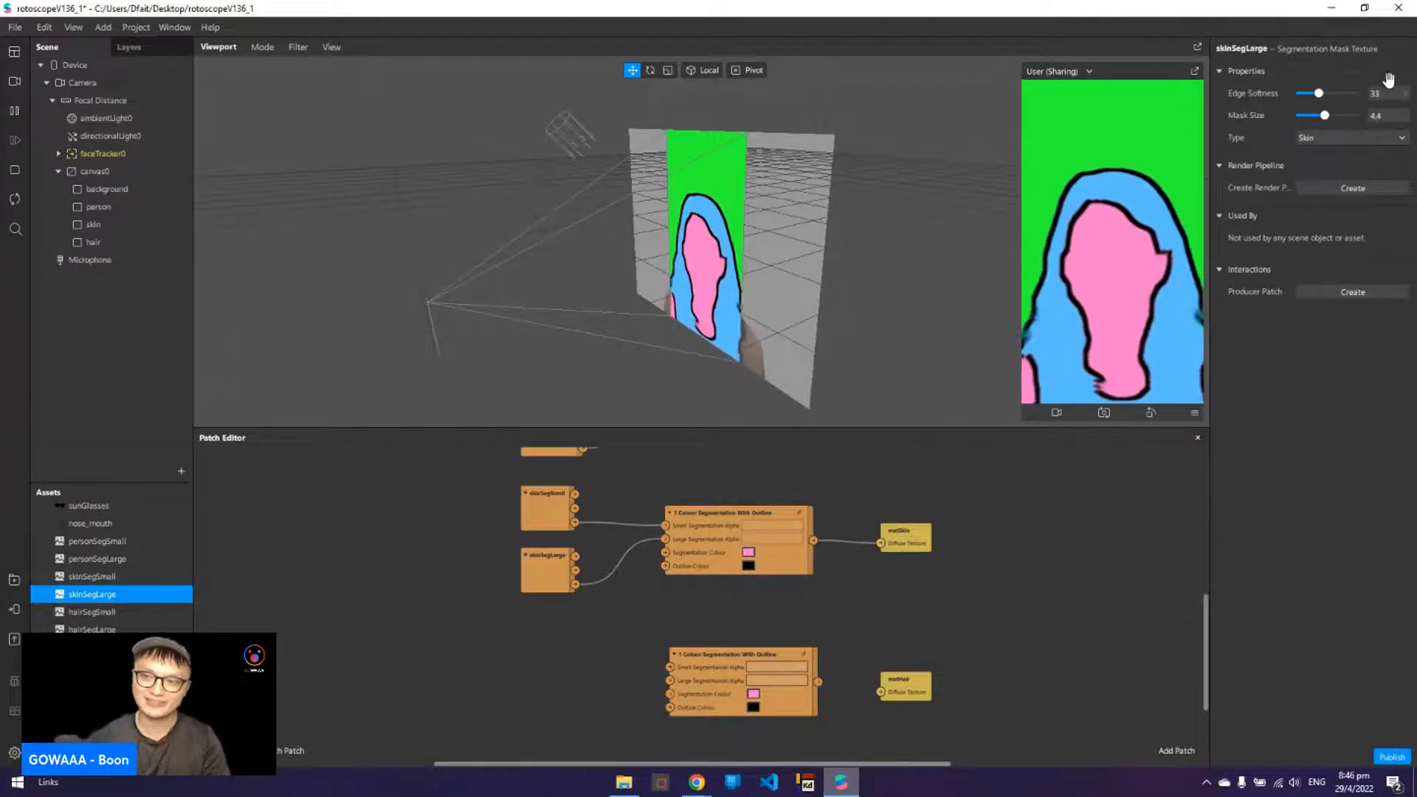
pyautogui.click(157, 626)
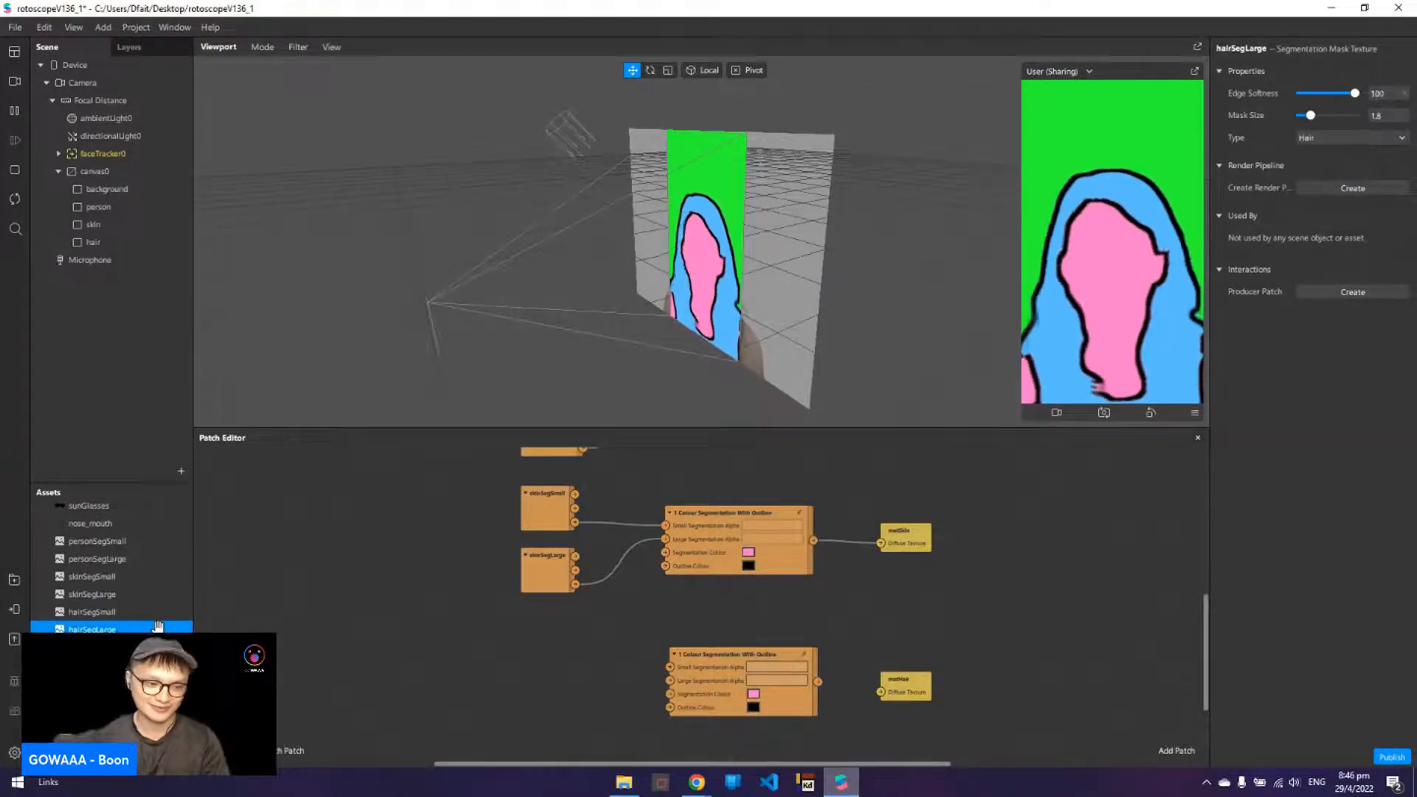
pyautogui.click(1387, 91)
pyautogui.write('33')
pyautogui.press('Return')
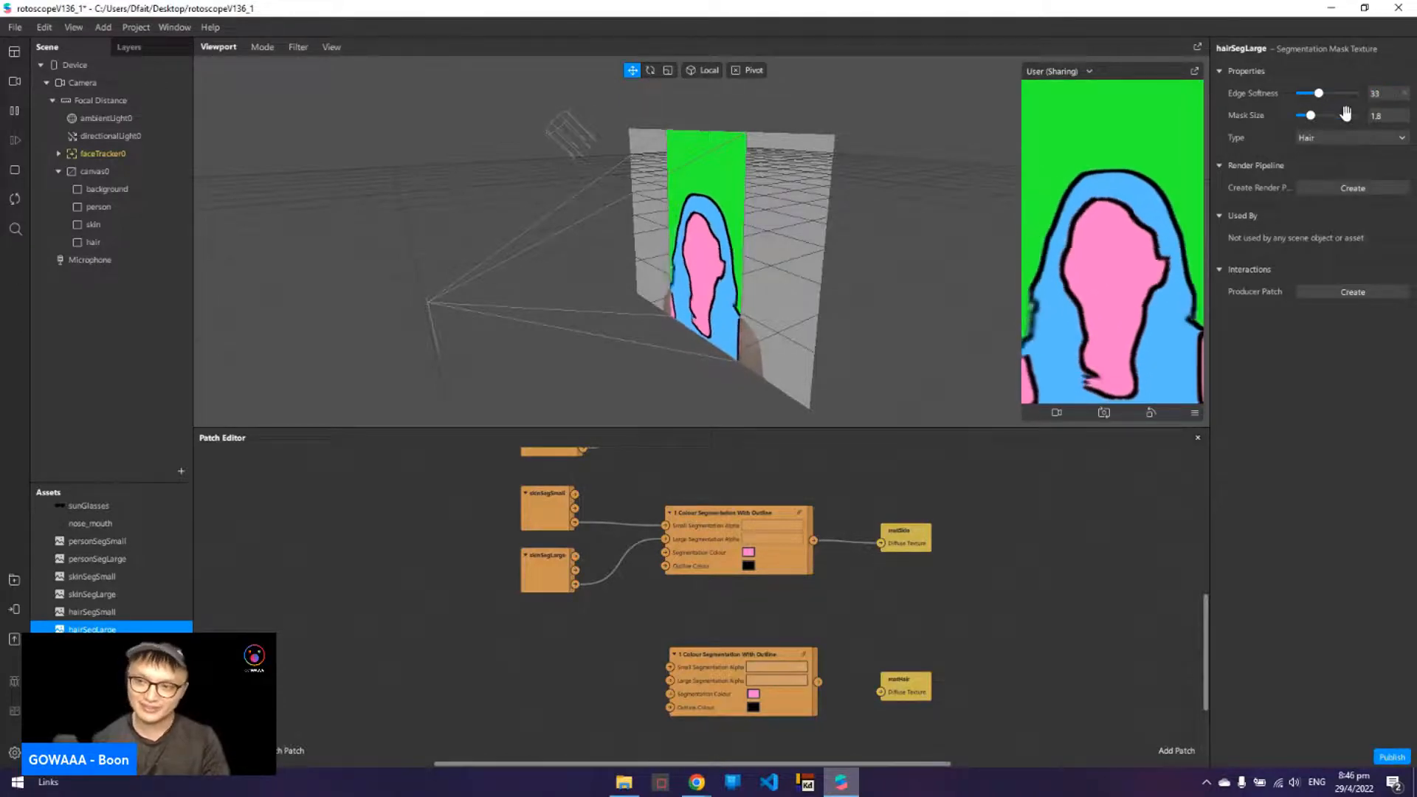
pyautogui.click(1378, 116)
pyautogui.write('4.4')
pyautogui.press('Return')
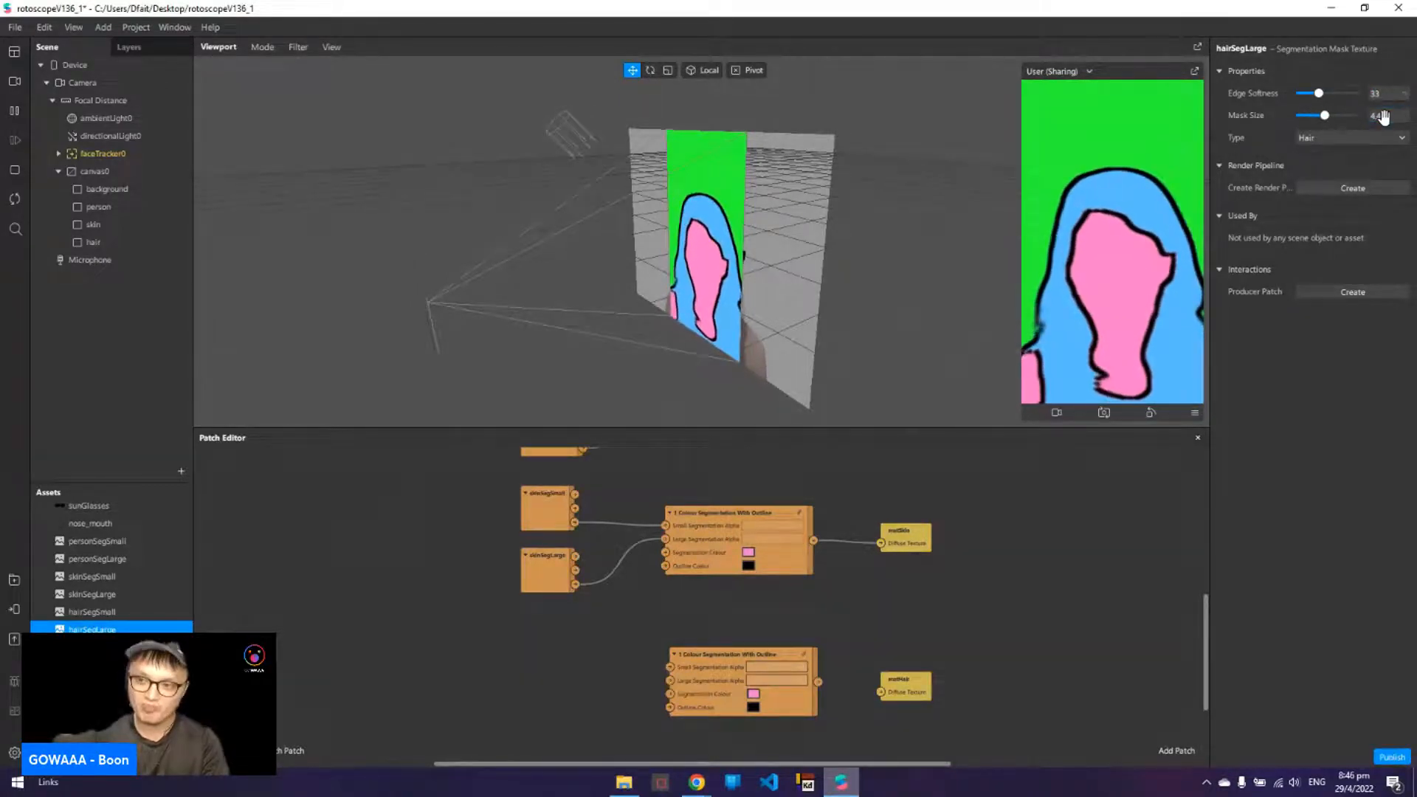
# - Add hairSegSmall and hairSegLarge together as patches beside the copied outline patch
pyautogui.keyDown('ctrl'); pyautogui.click(127, 615); pyautogui.keyUp('ctrl')
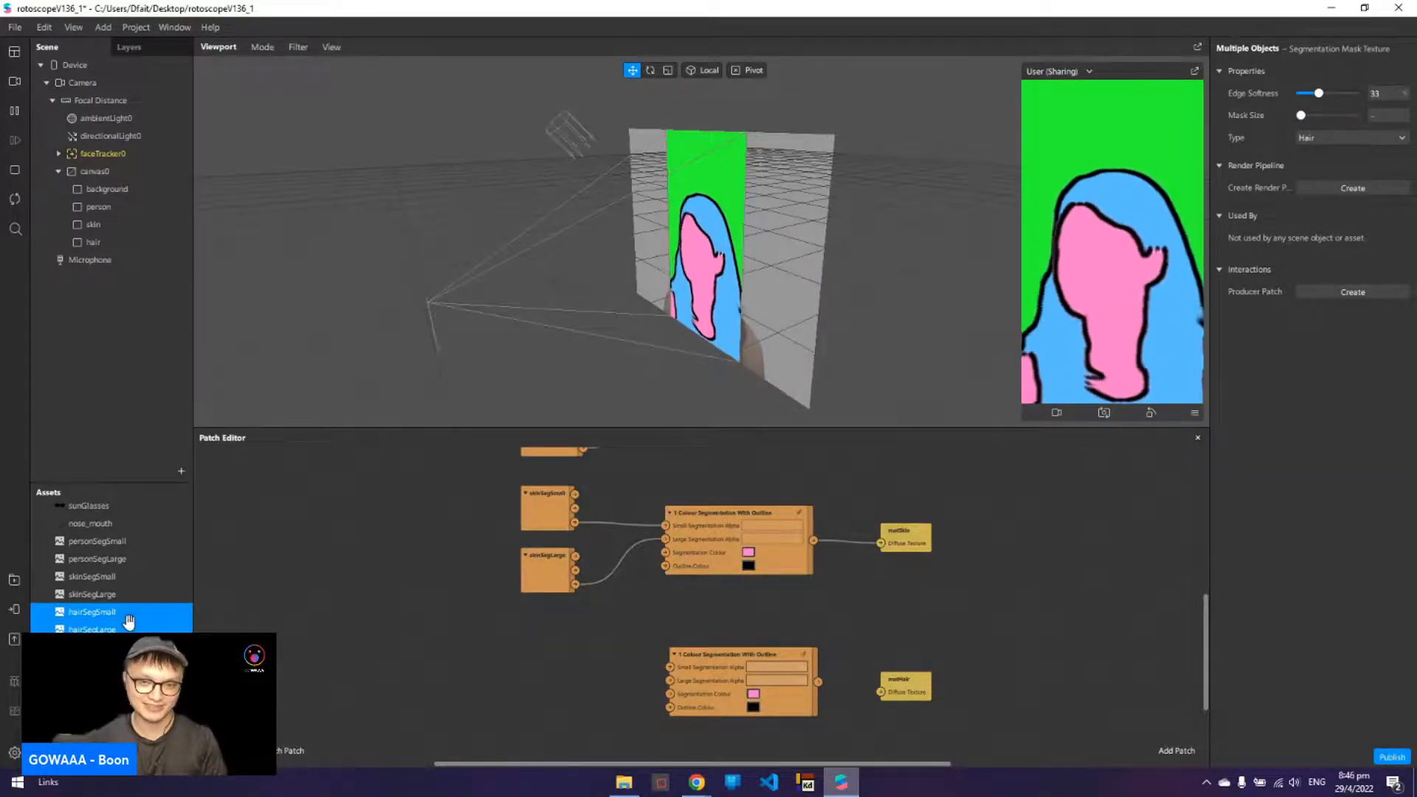
pyautogui.moveTo(105, 618); pyautogui.dragTo(542, 660)
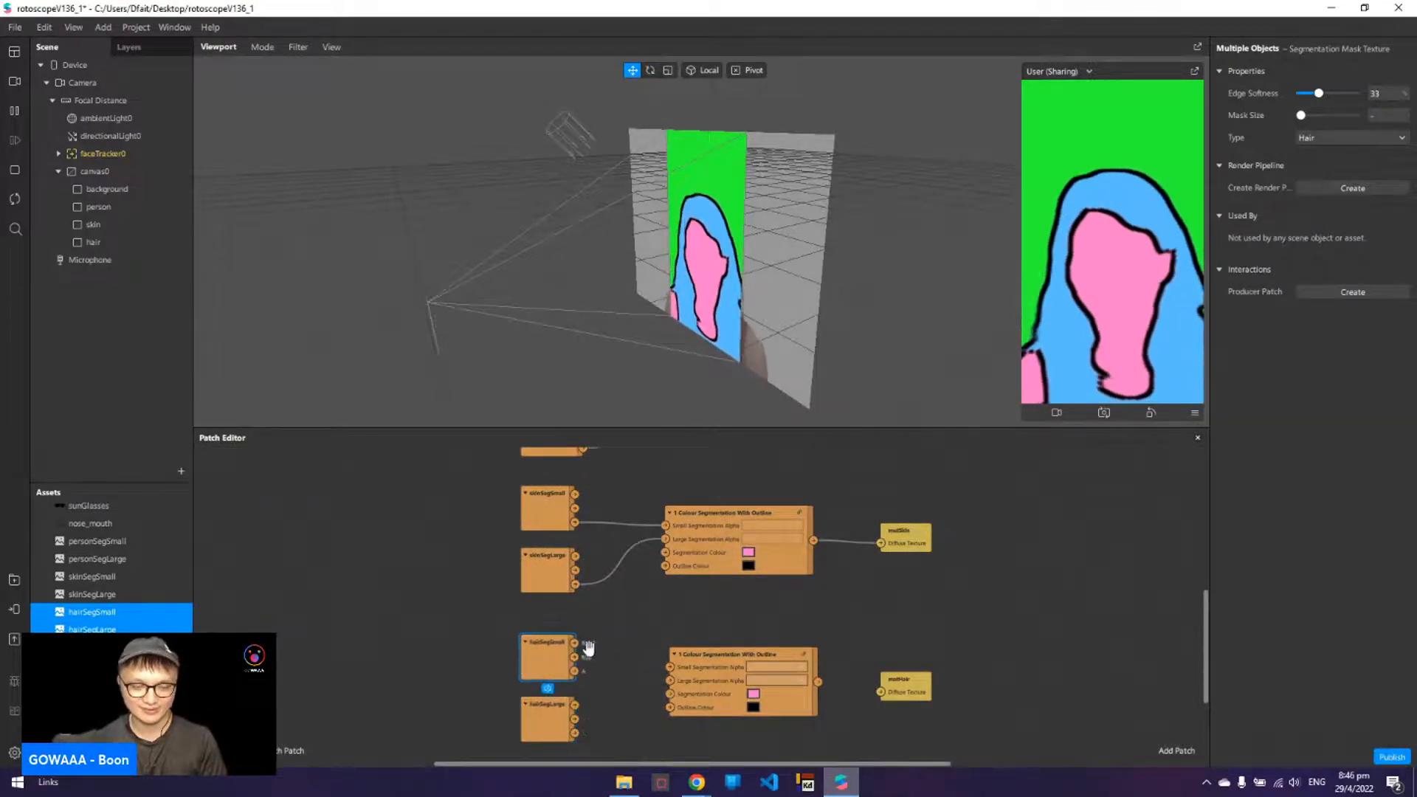
pyautogui.click(590, 652)
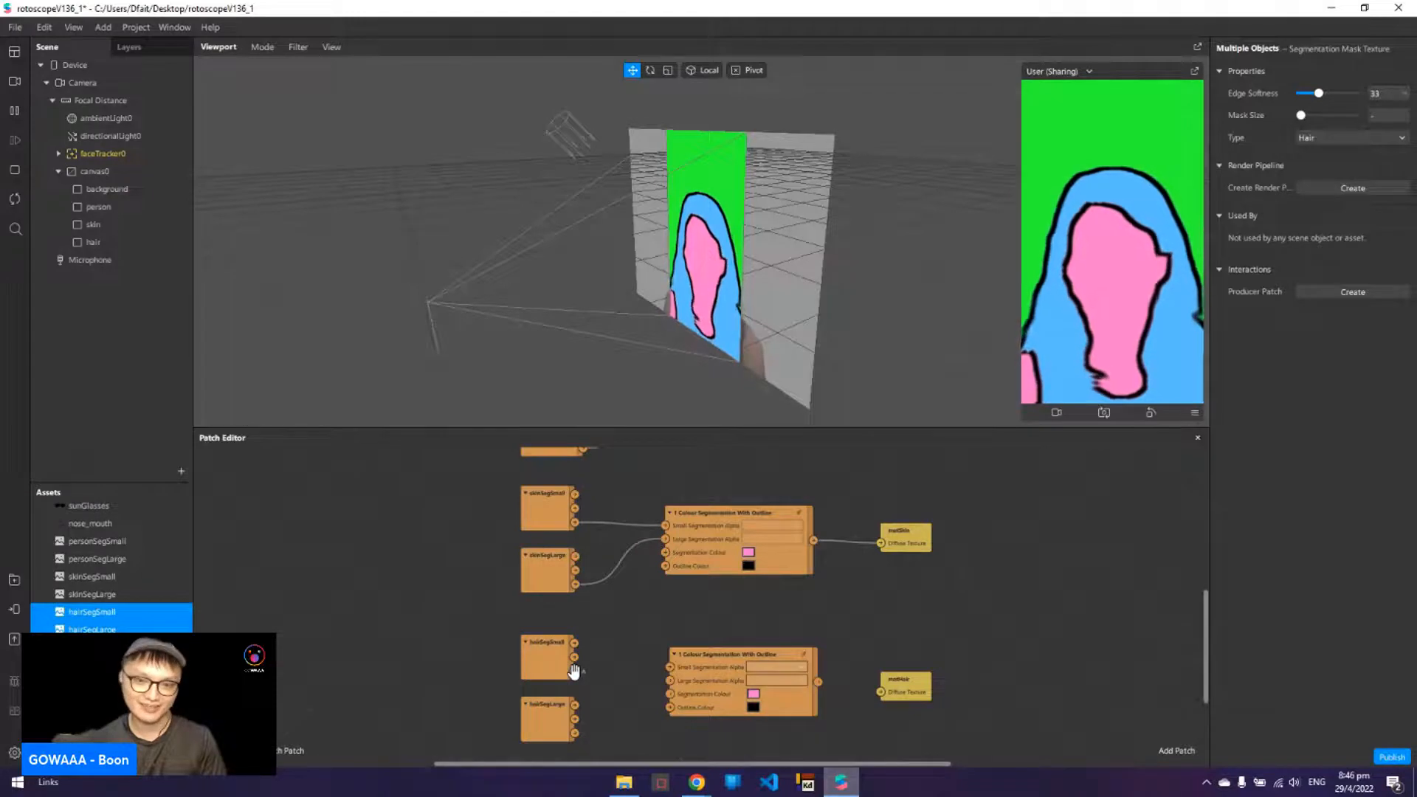
# - Connect the alpha outputs of hairSegSmall and hairSegLarge to the copied patch's small and large alpha inputs, and its output to matHair
pyautogui.moveTo(574, 671); pyautogui.dragTo(671, 667)
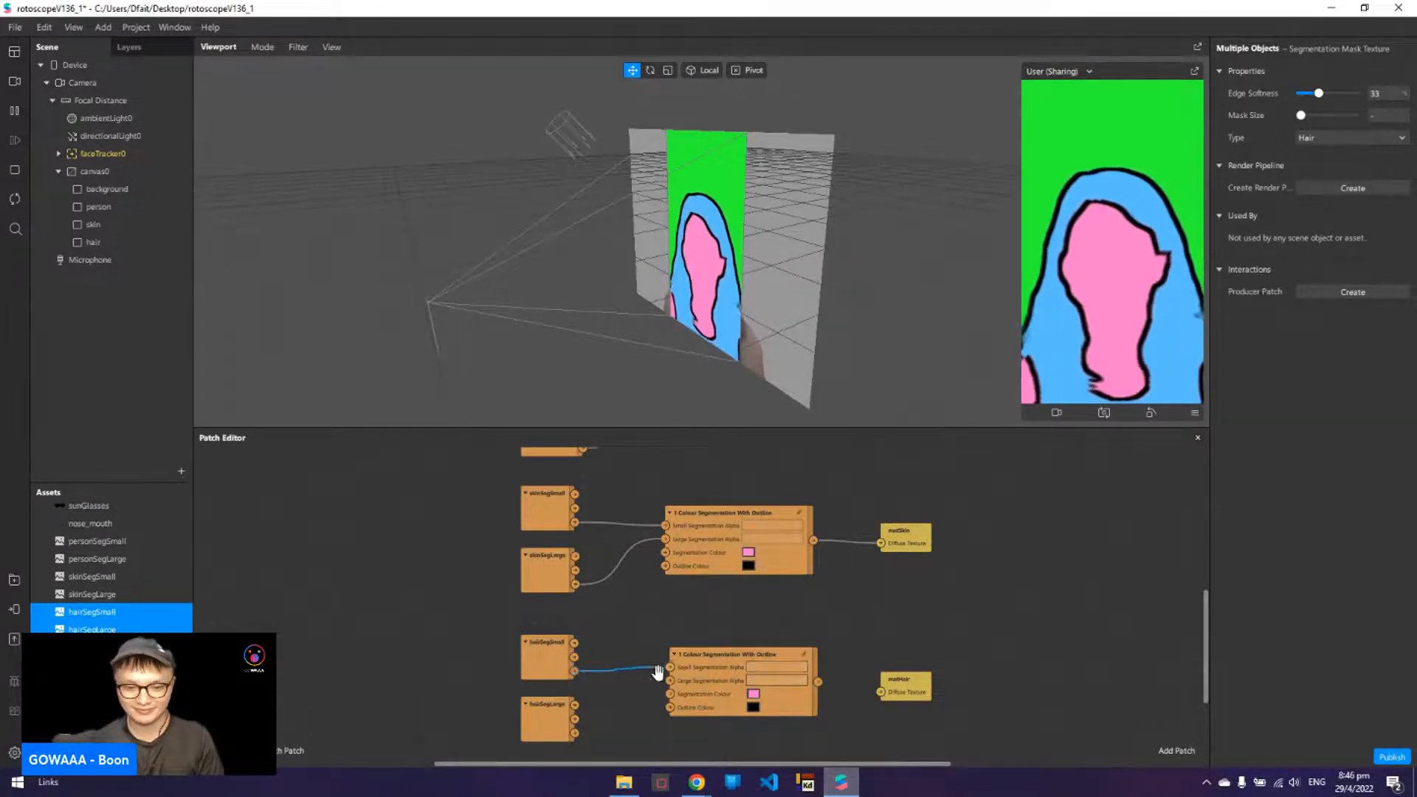
pyautogui.moveTo(574, 731); pyautogui.dragTo(670, 680)
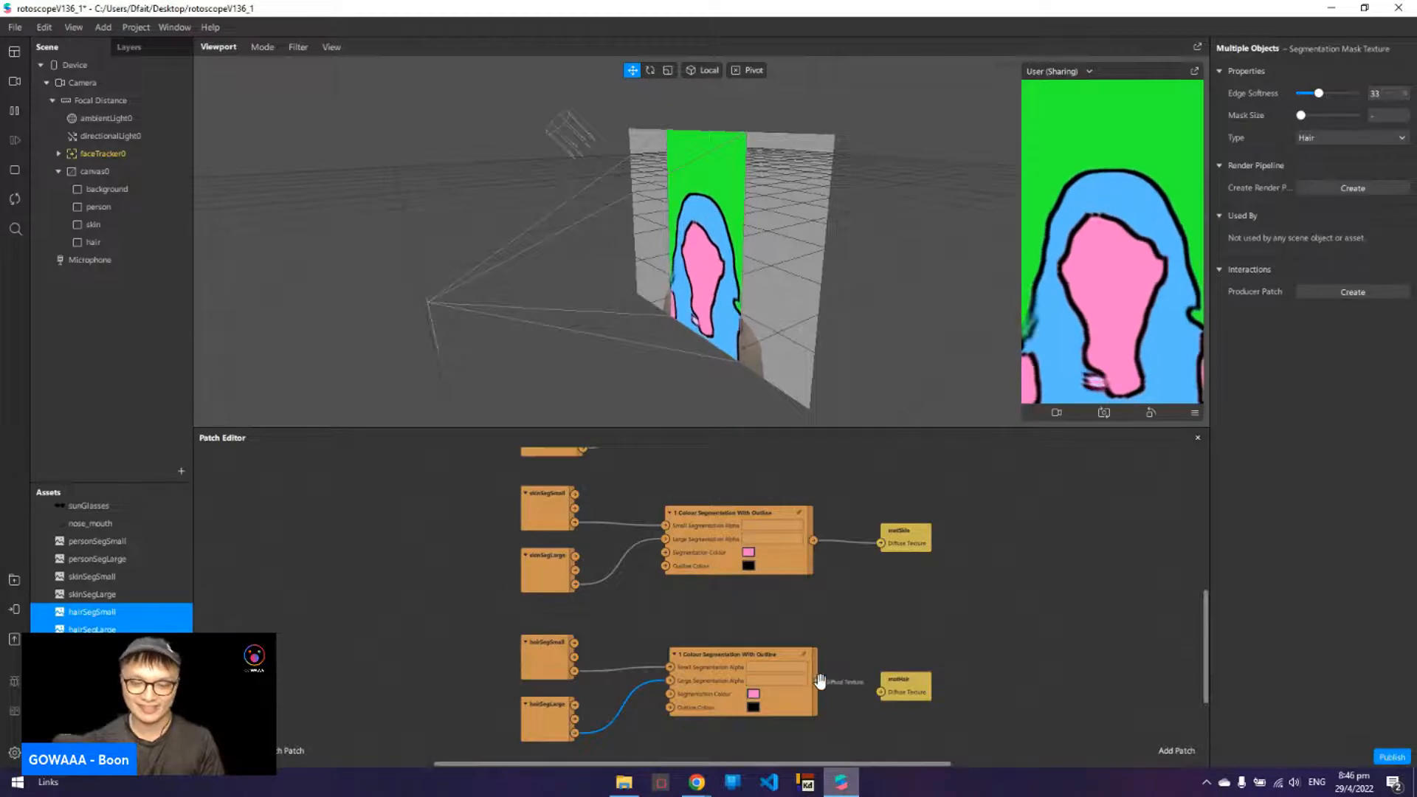
pyautogui.moveTo(817, 681); pyautogui.dragTo(882, 692)
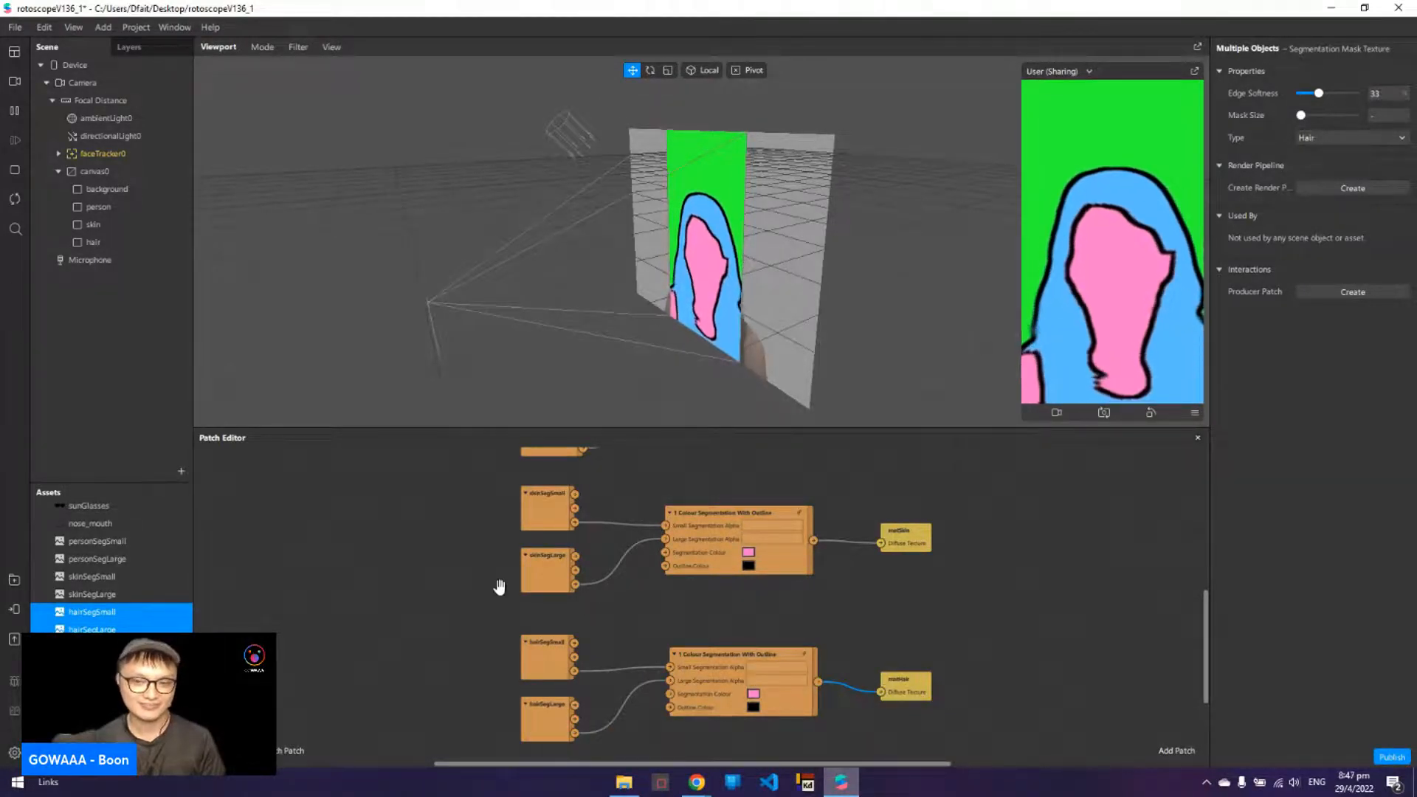
# - Assign the matHair material to the hair rectangle in place of its current material
pyautogui.click(98, 242)
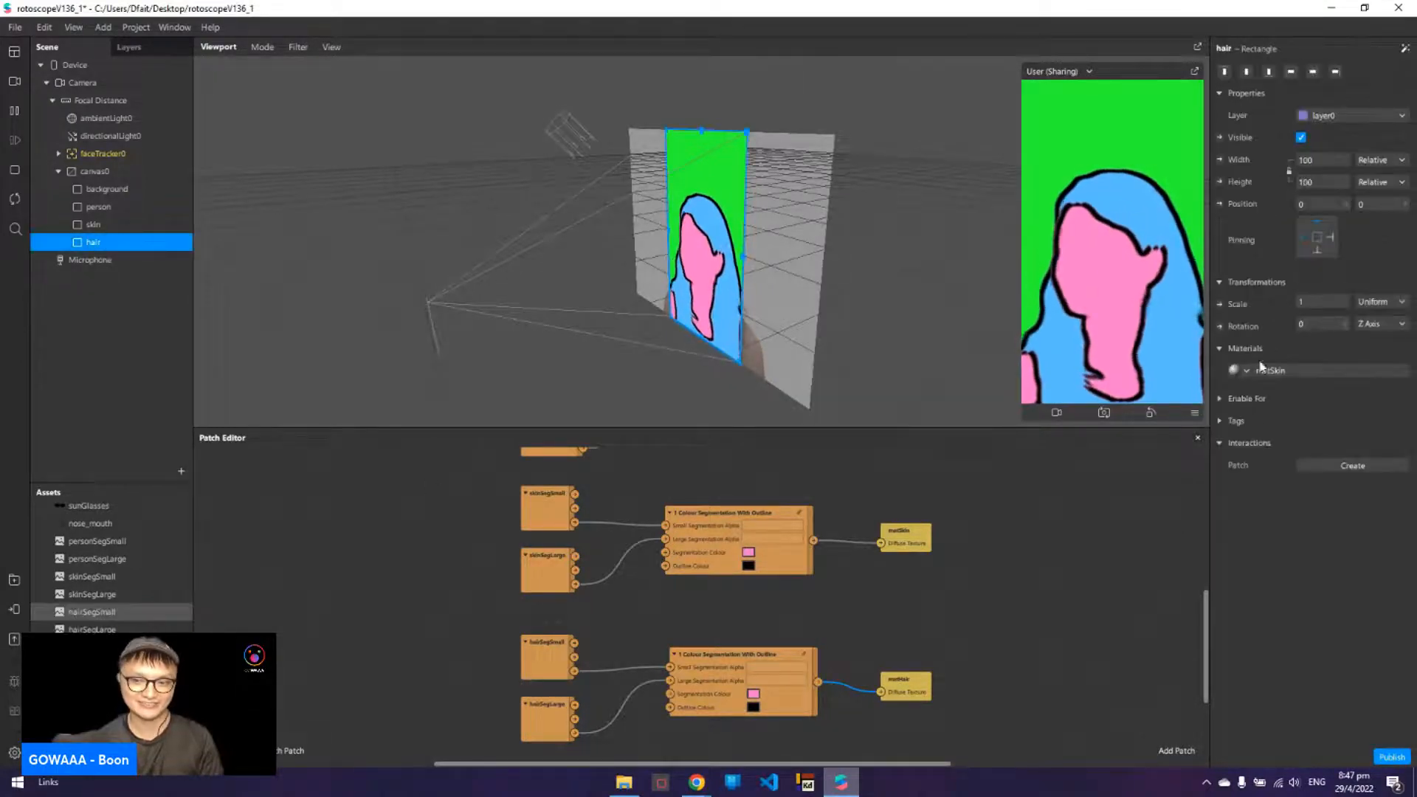
pyautogui.click(1238, 371)
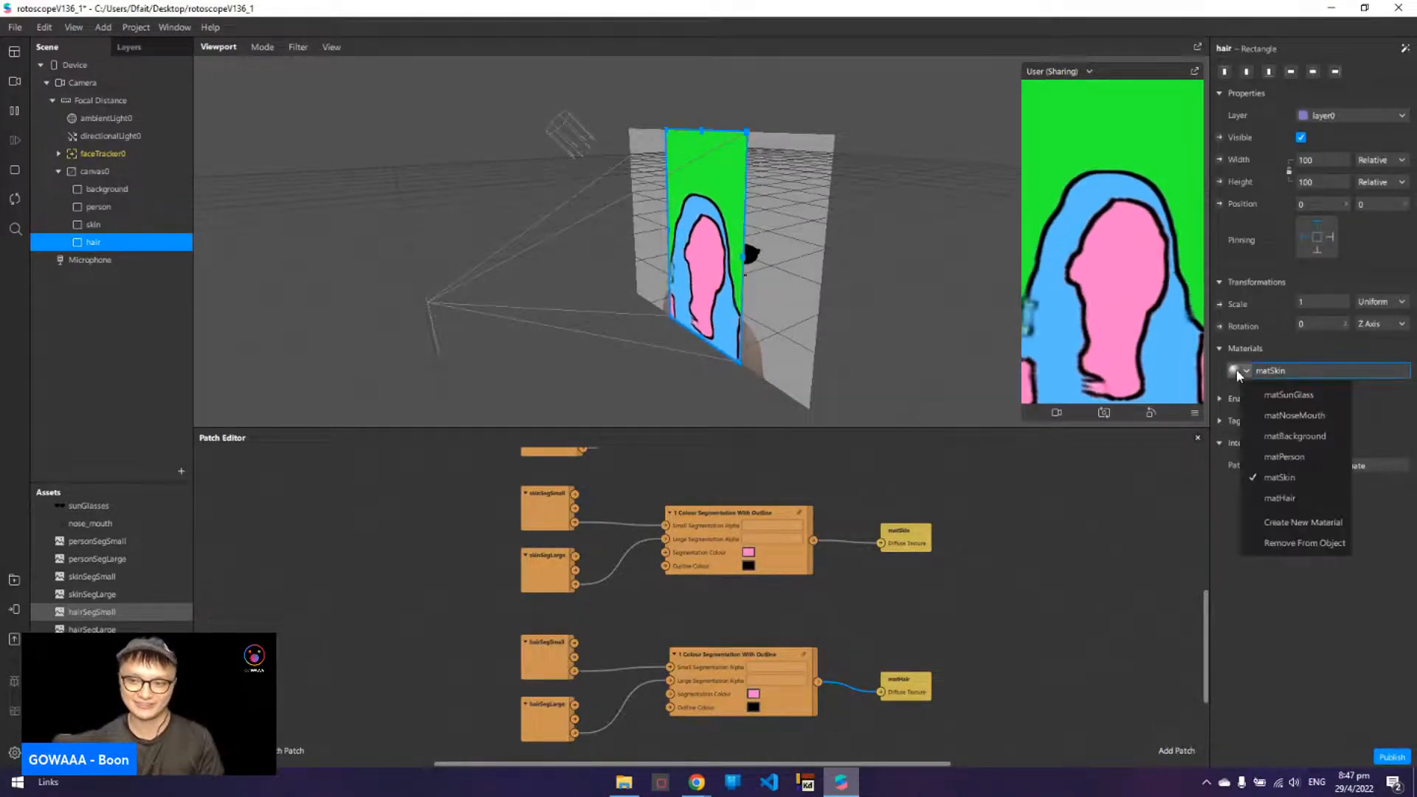
pyautogui.click(1281, 498)
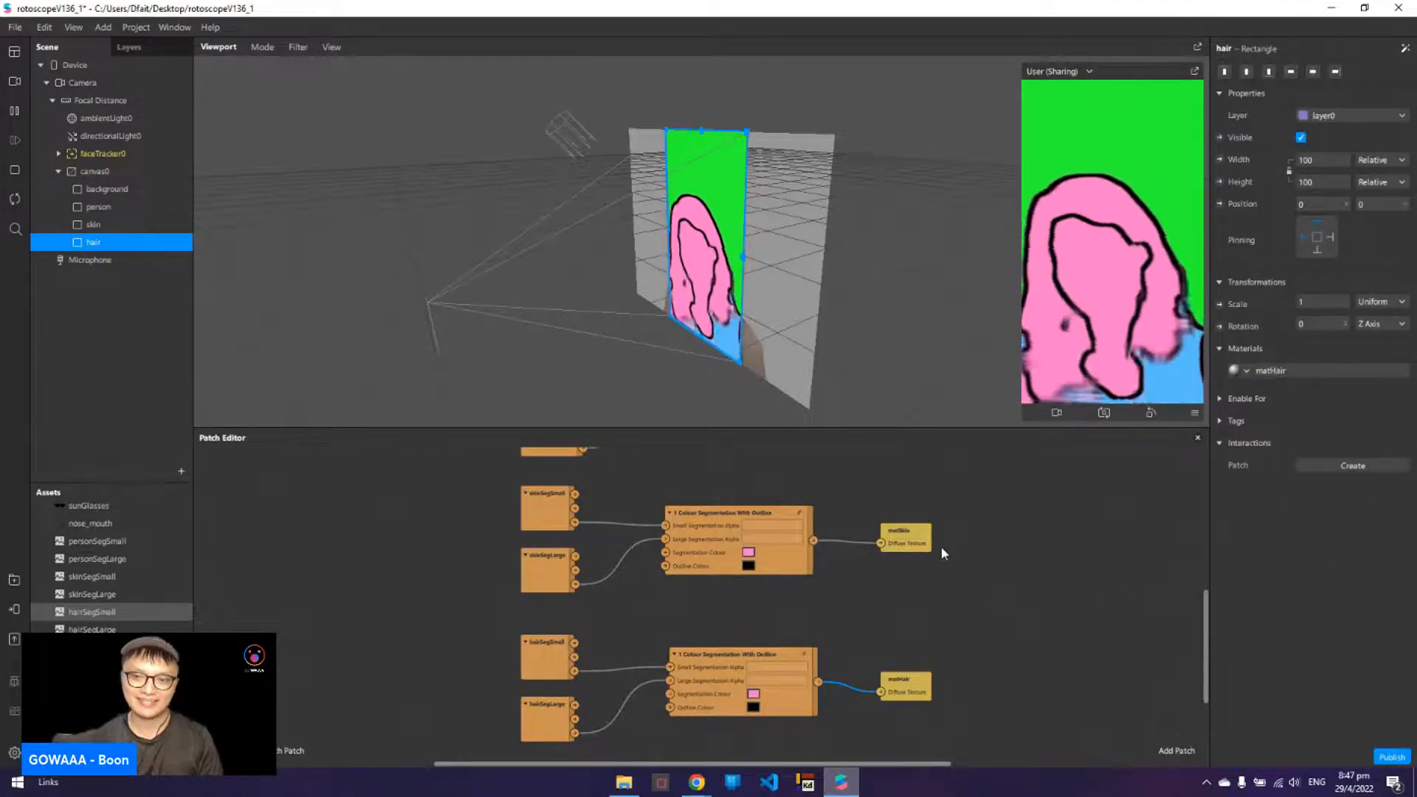
# - Set the segmentation colour of the hair's 1 Colour Segmentation With Outline patch to bright yellow
pyautogui.hscroll(1, 962, 518)
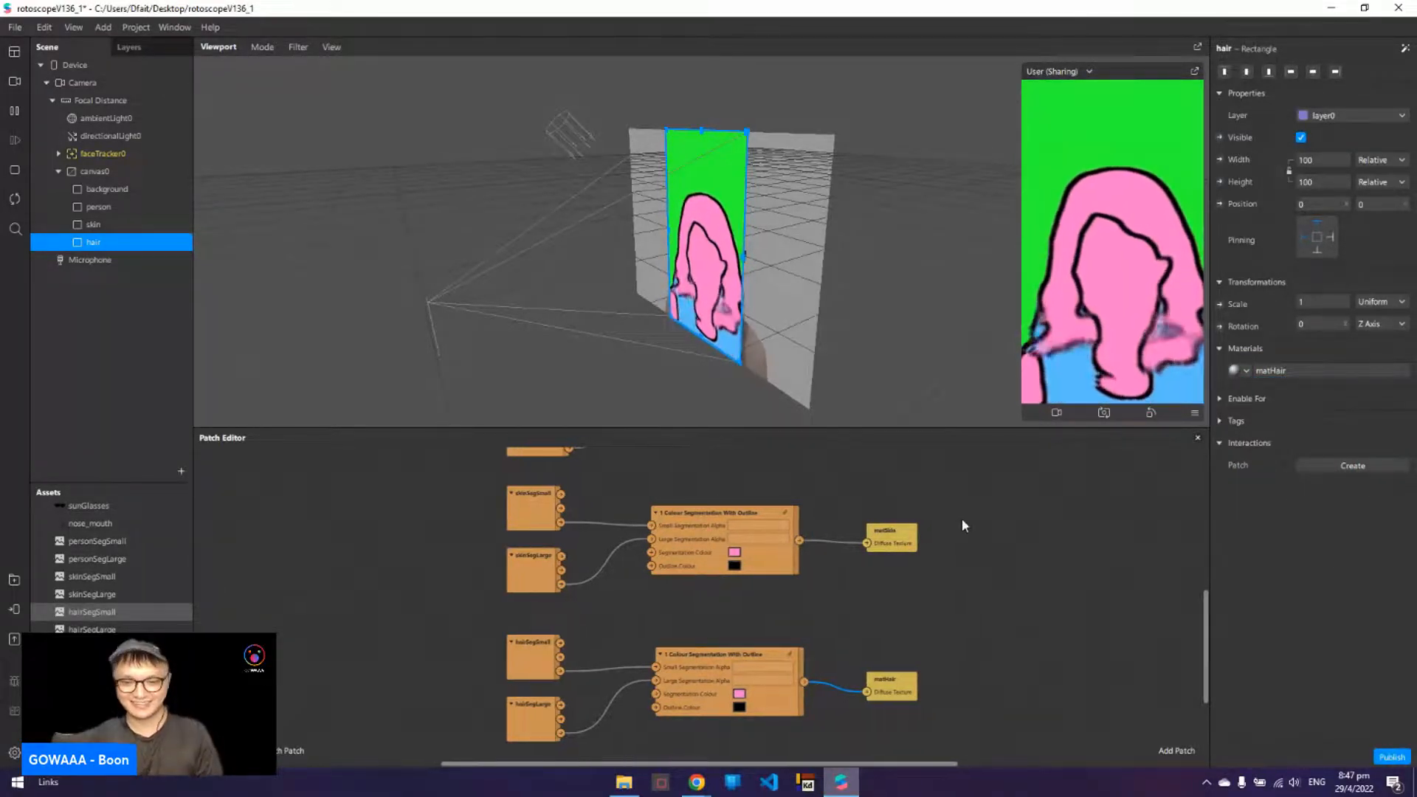
pyautogui.hscroll(-1, 962, 518)
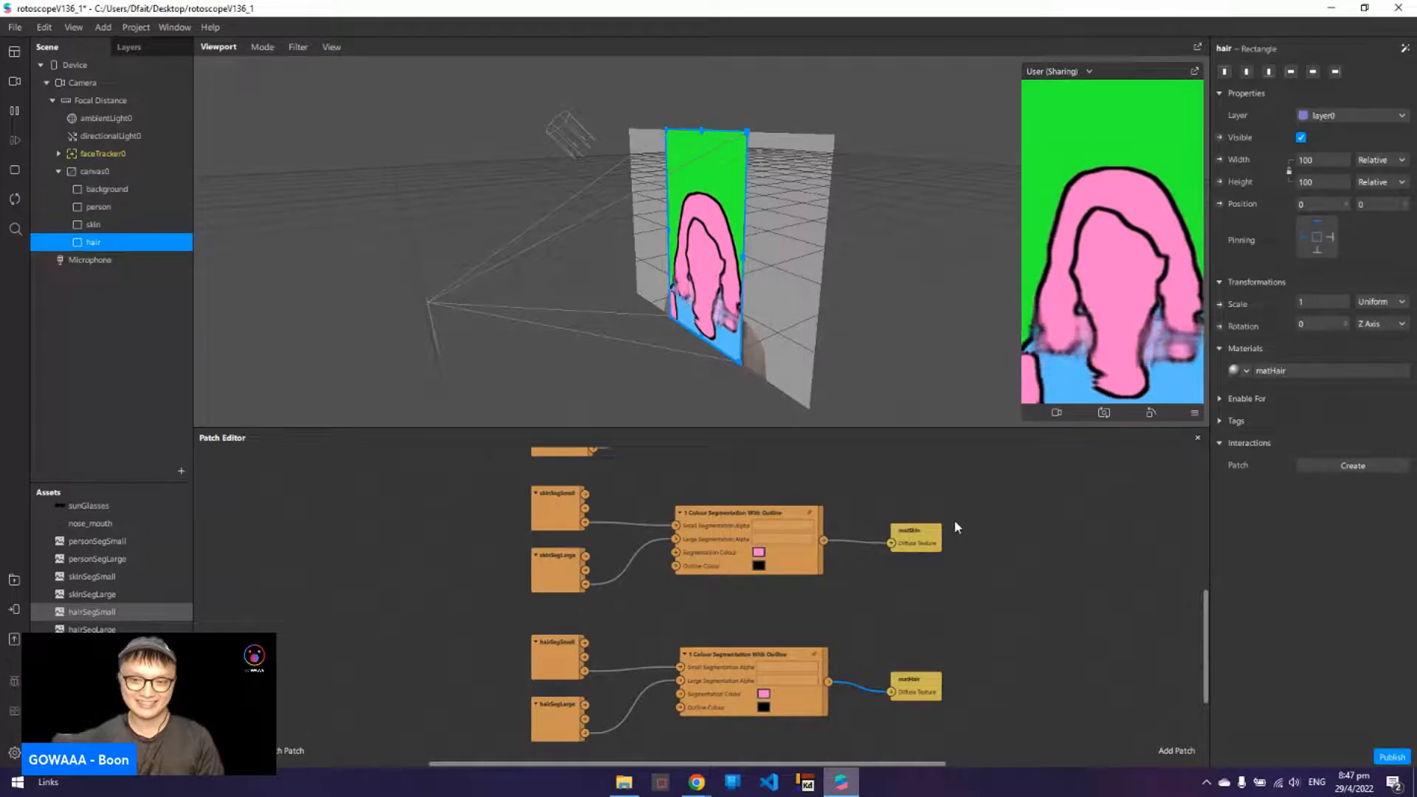
pyautogui.click(764, 693)
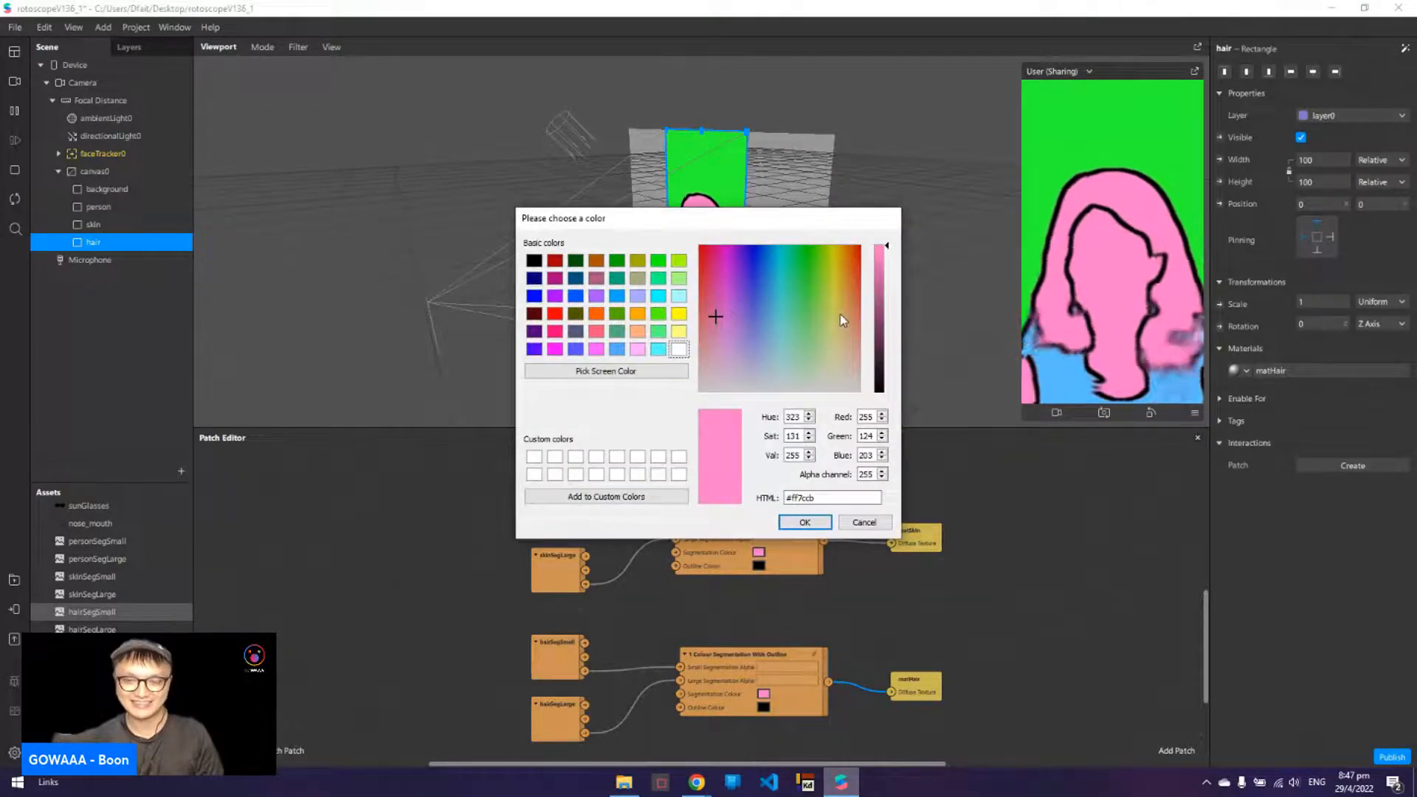
pyautogui.click(839, 313)
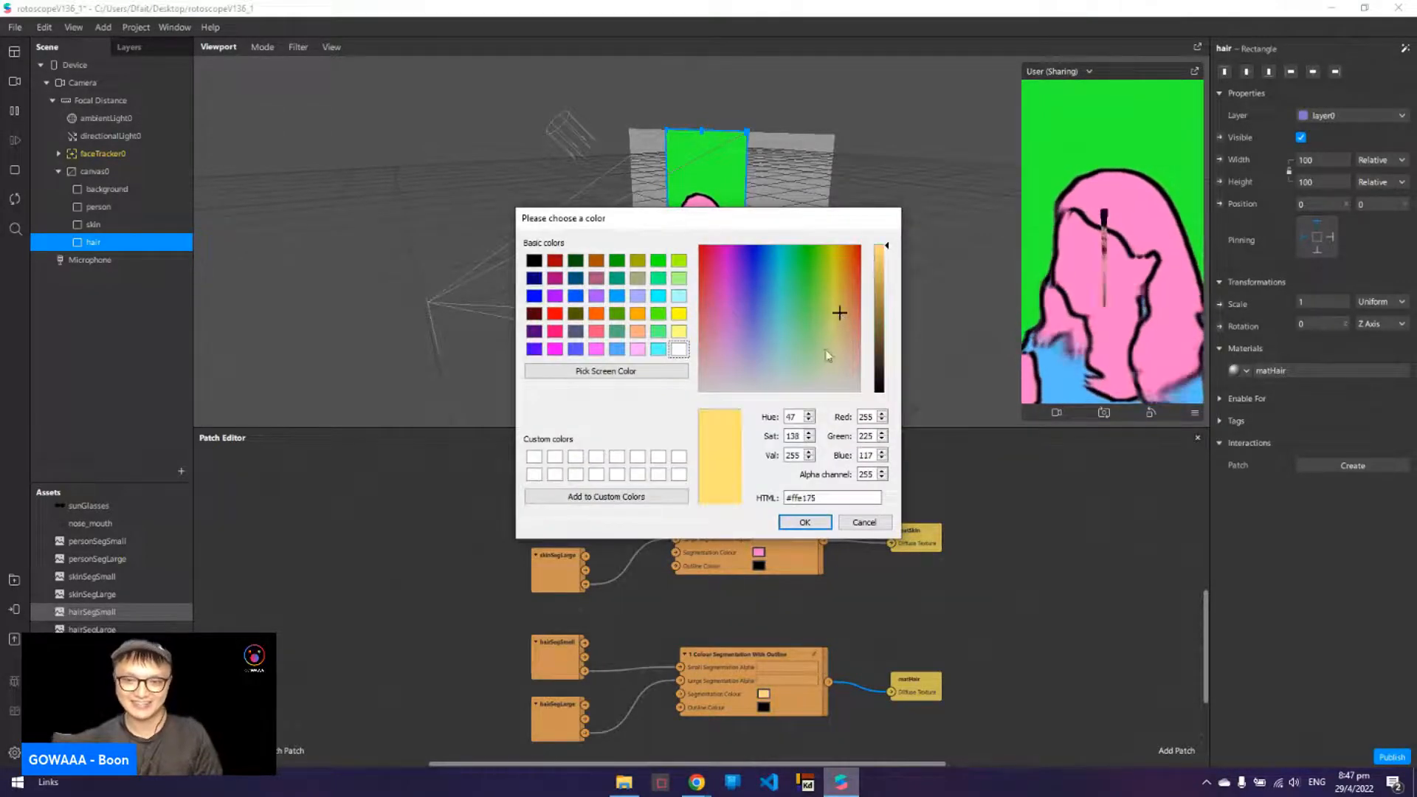
pyautogui.click(840, 254)
pyautogui.click(832, 252)
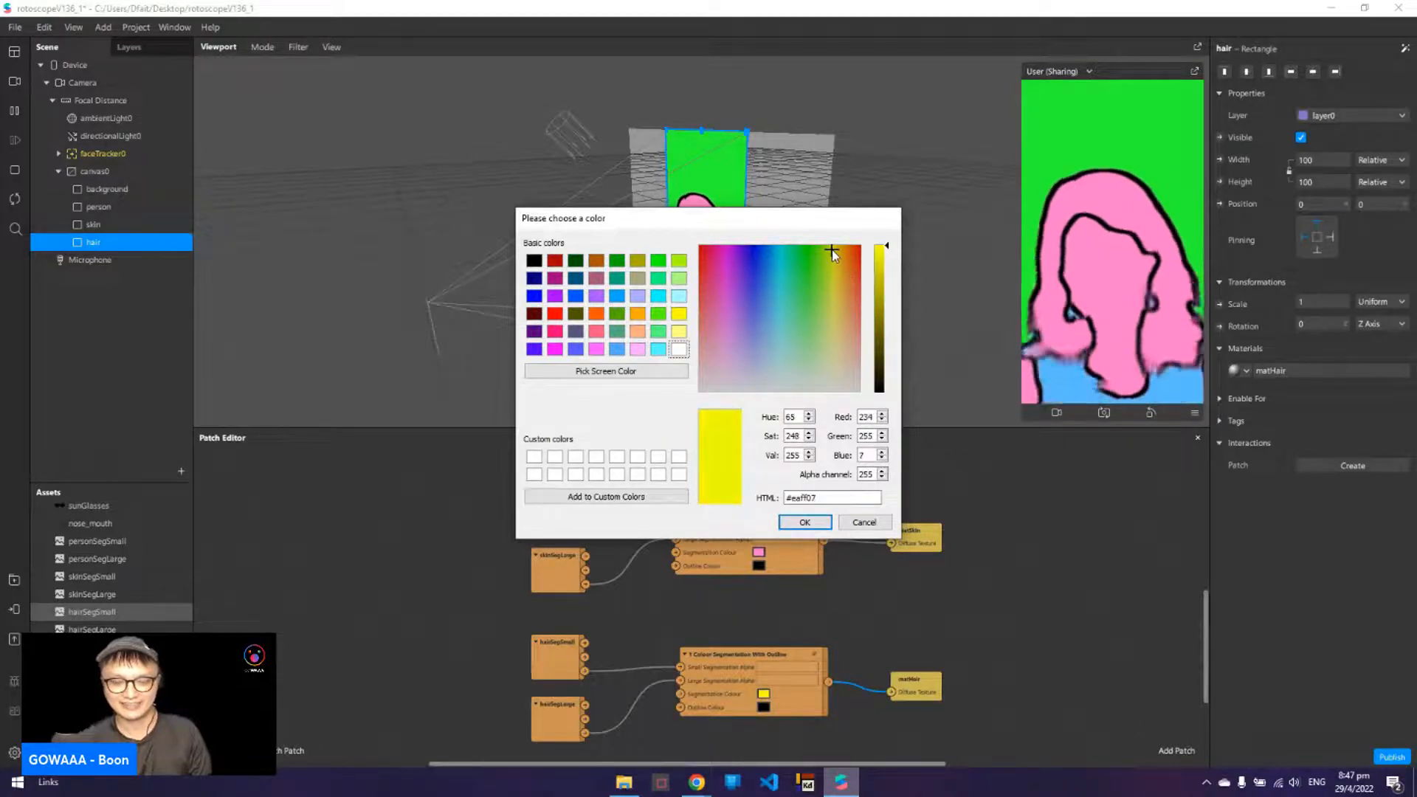
pyautogui.click(805, 522)
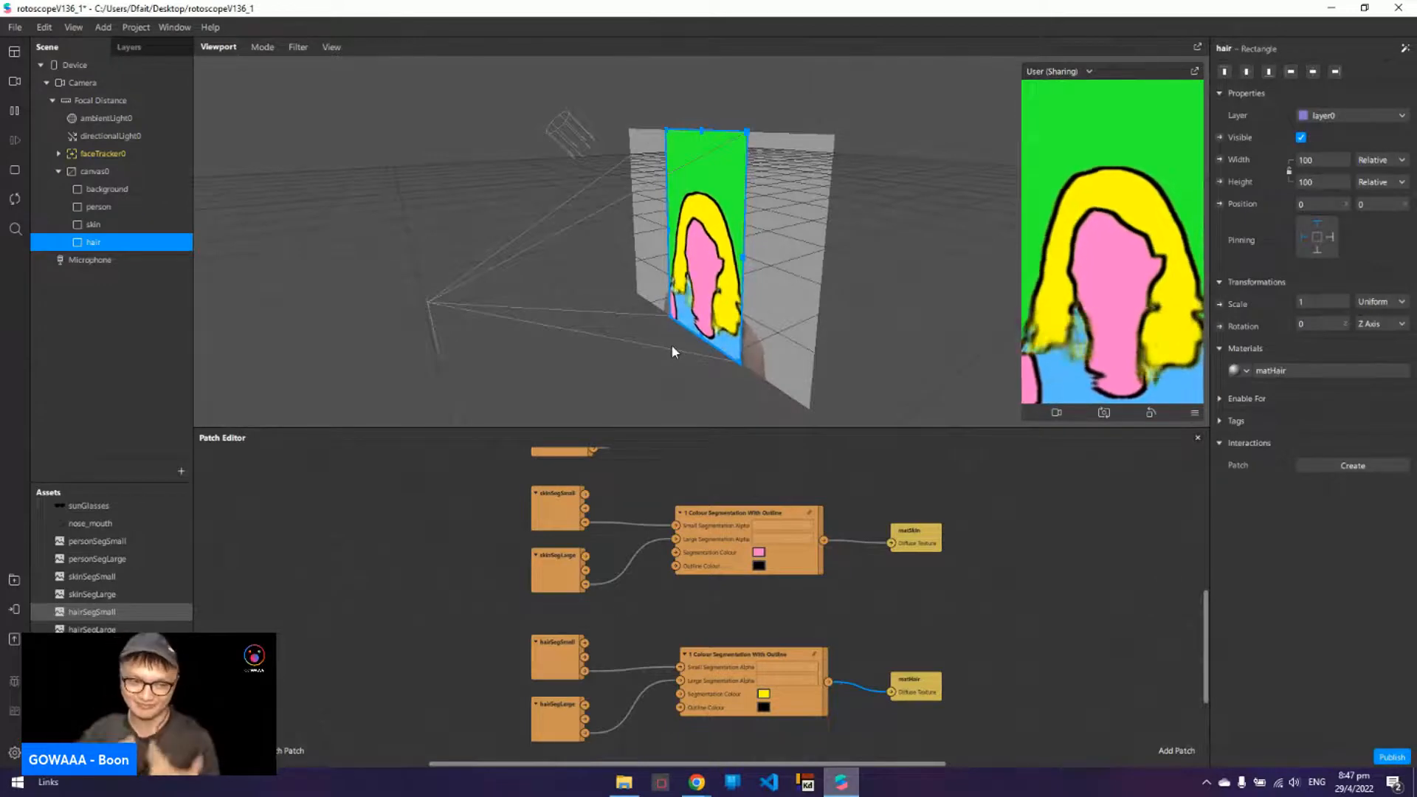
# - Collapse canvas0 and move faceTracker0 below it in the scene hierarchy
pyautogui.click(59, 172)
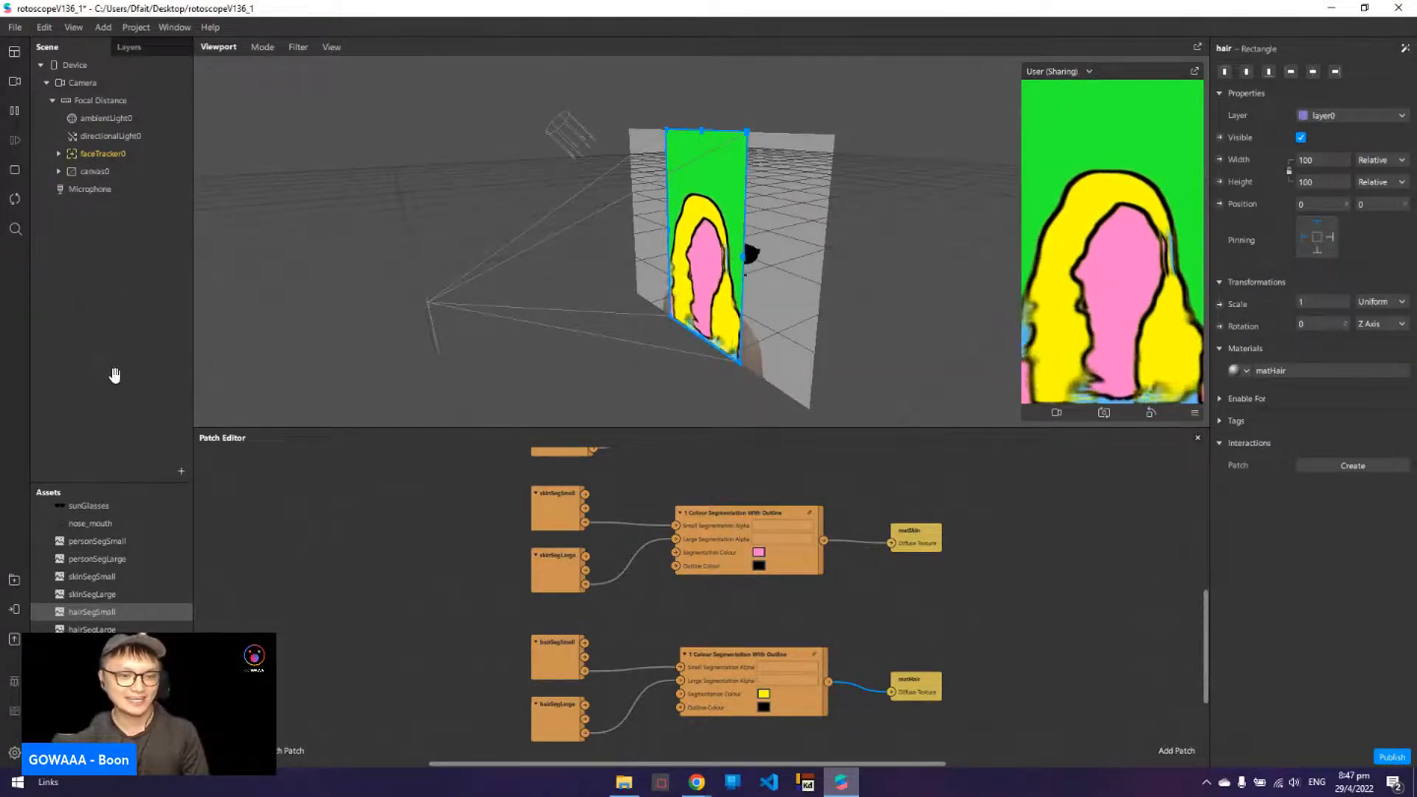
pyautogui.click(118, 154)
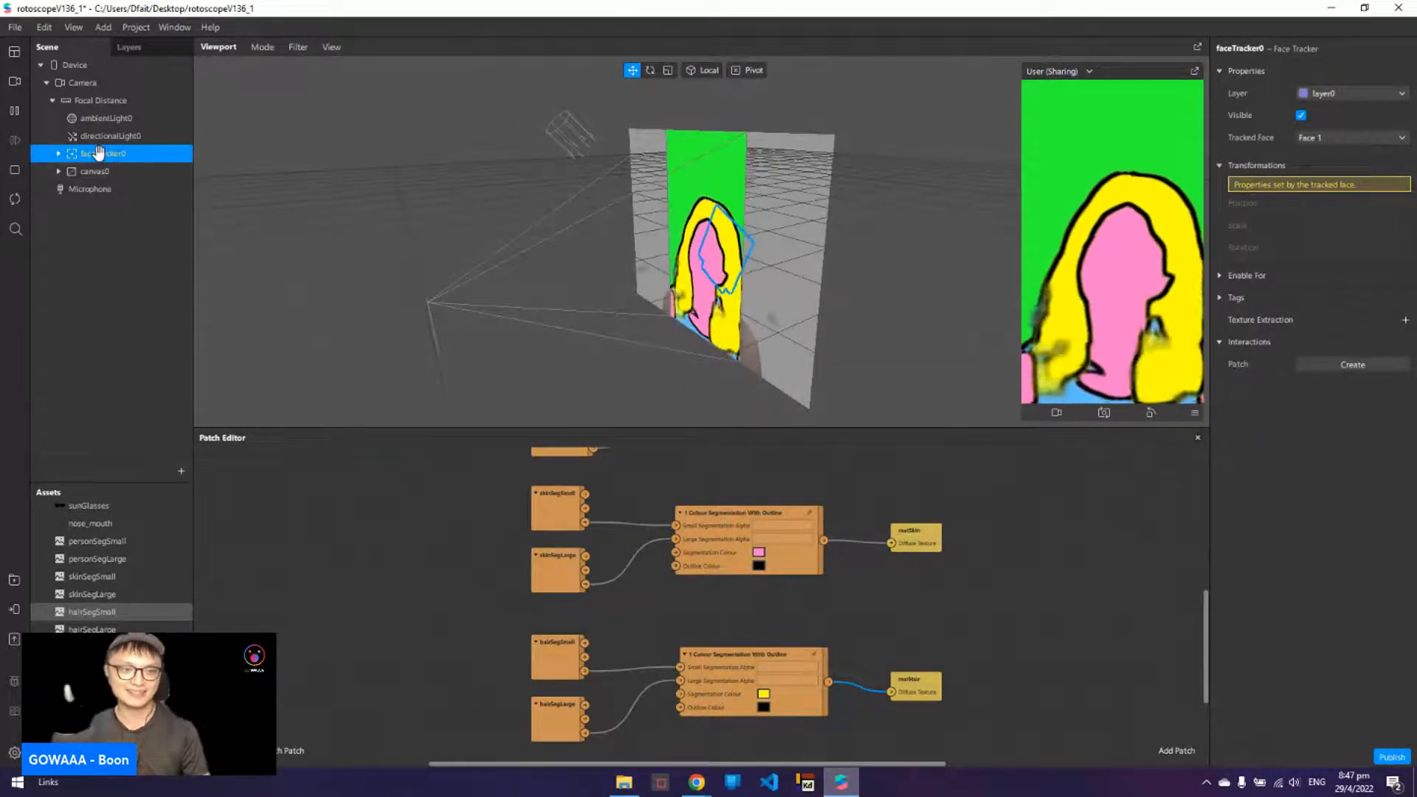
pyautogui.moveTo(100, 162); pyautogui.dragTo(99, 180)
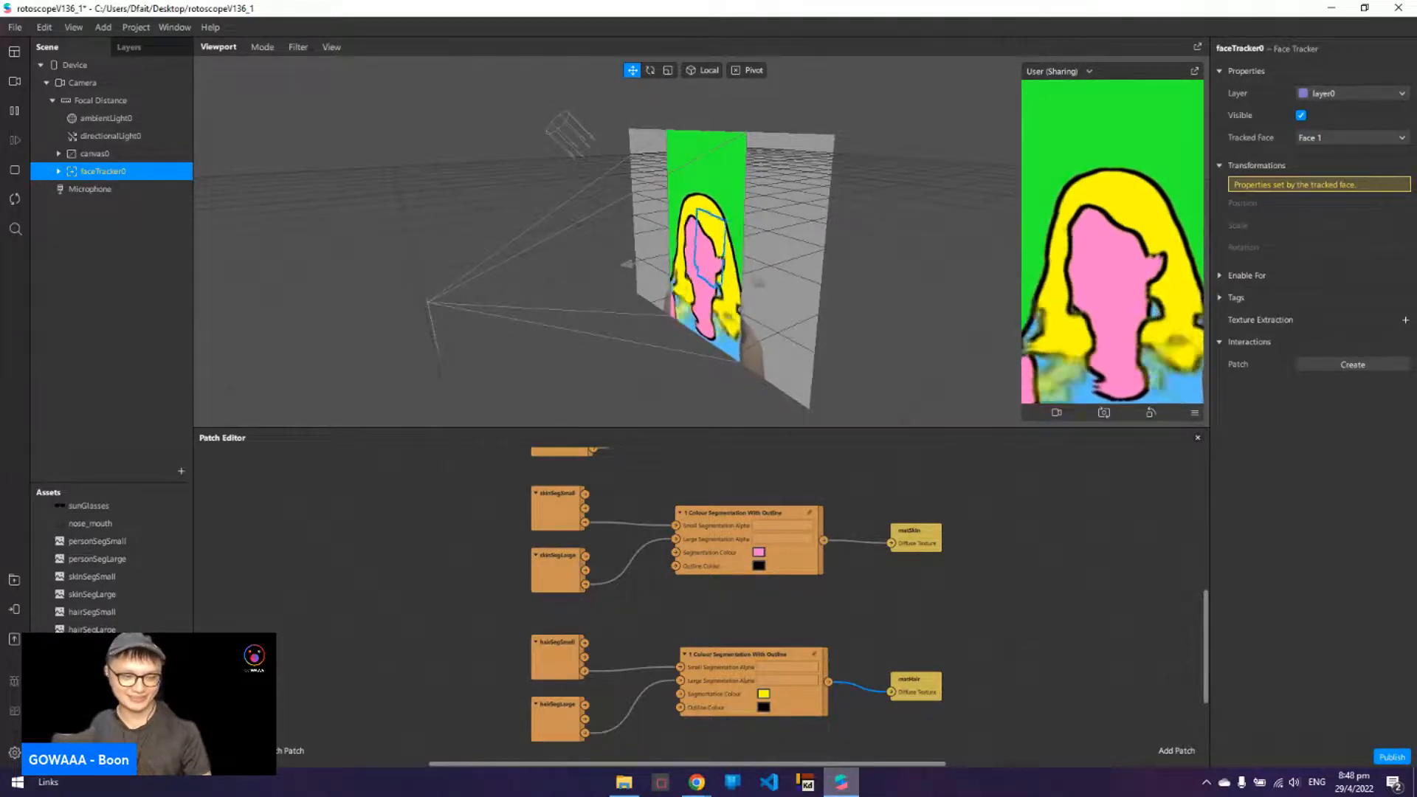
# - Turn off Use Depth Test in the advanced render options of matSunGlass and matNoseMouth together
pyautogui.click(95, 700)
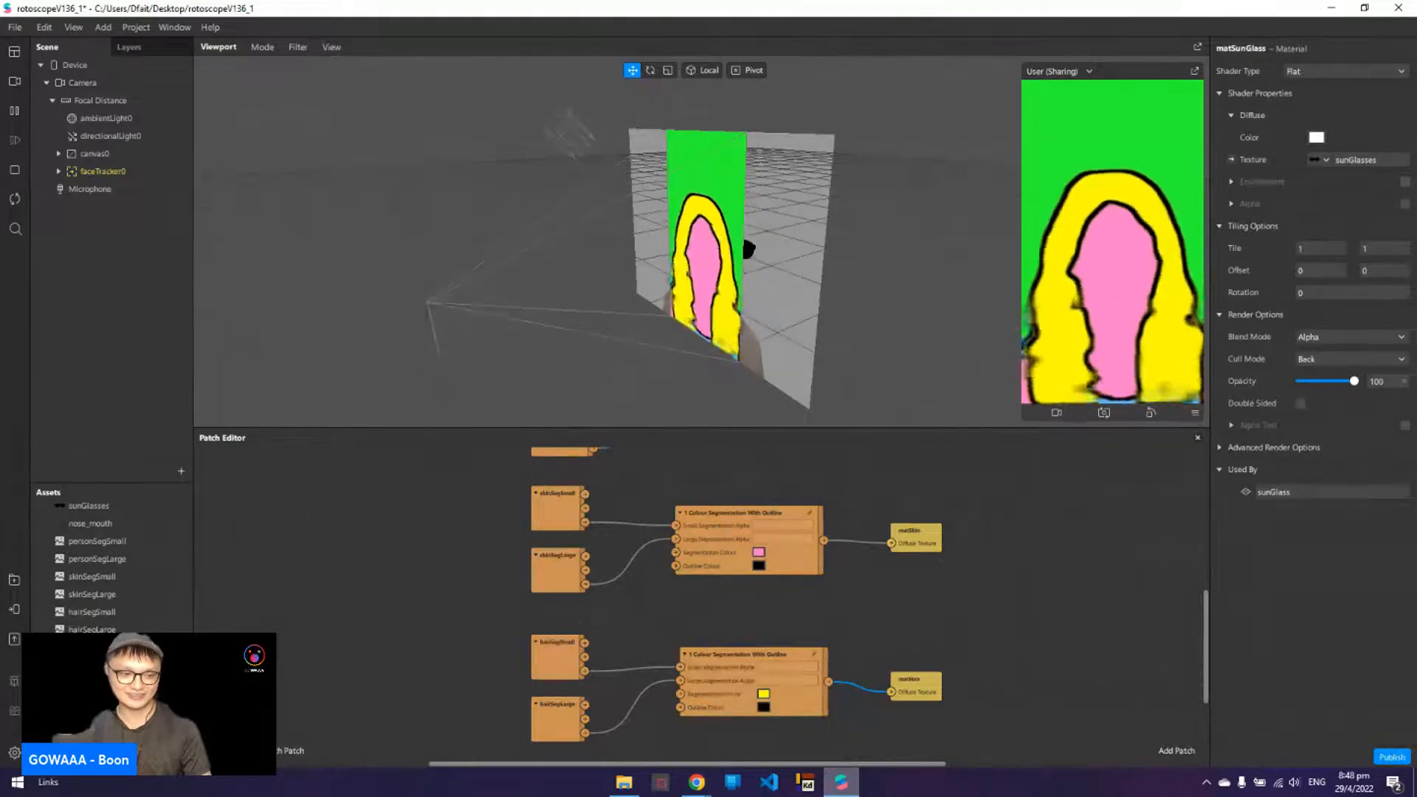
pyautogui.keyDown('shift'); pyautogui.click(94, 718); pyautogui.keyUp('shift')
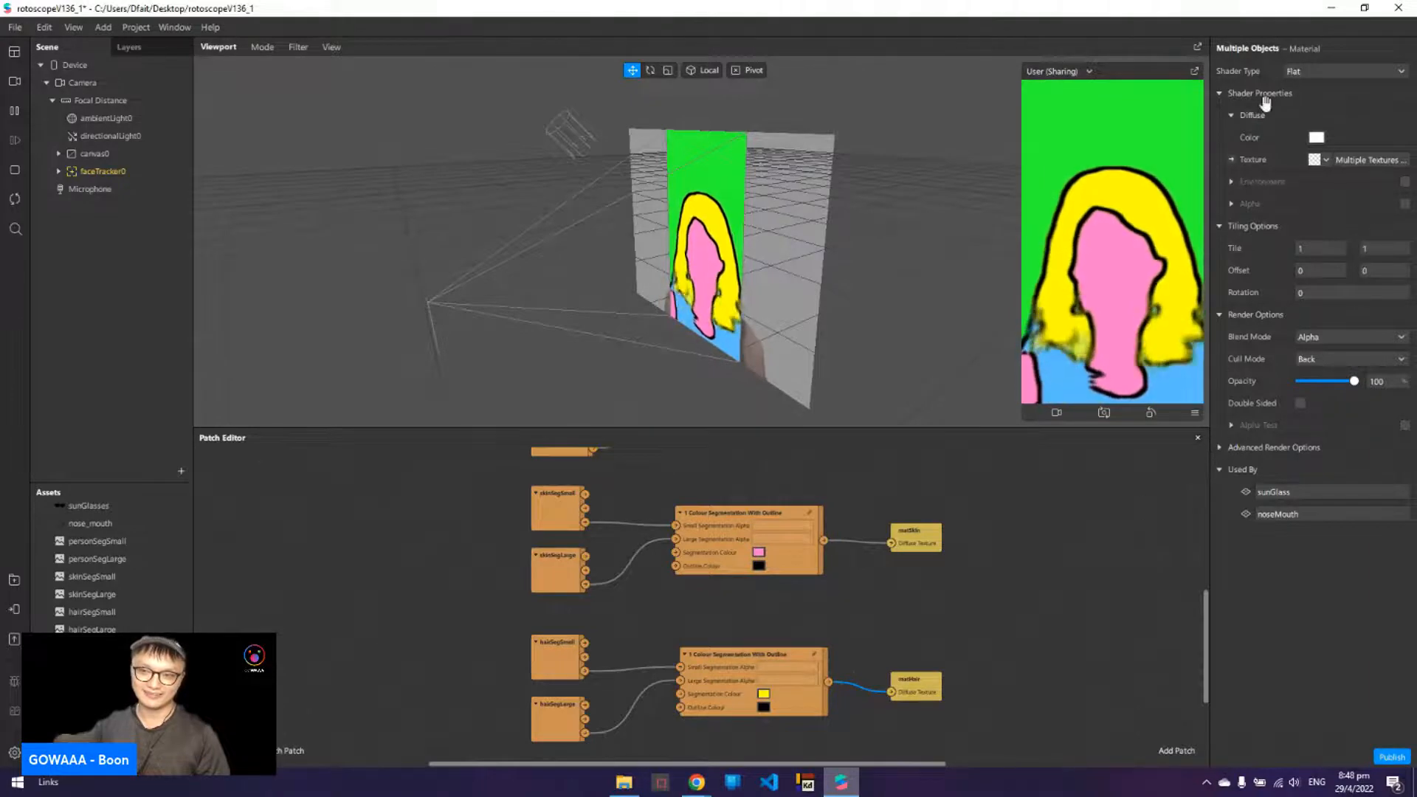
pyautogui.click(1218, 446)
pyautogui.click(1301, 491)
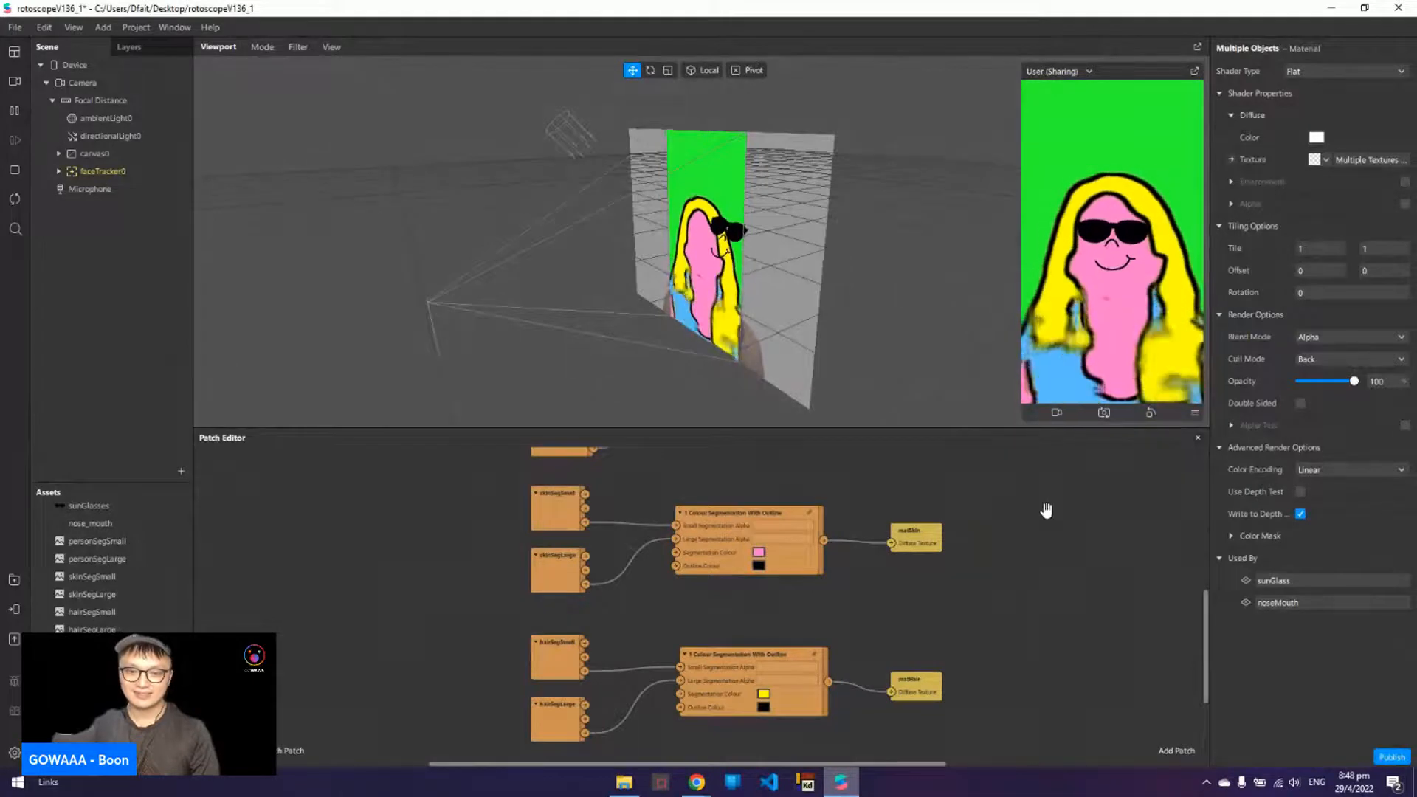
# - Enlarge the patch editor and create a diffuse texture patch for matBackground, placed above the matPerson patch
pyautogui.scroll(-3, 1046, 510)
pyautogui.moveTo(980, 515); pyautogui.dragTo(1002, 671)
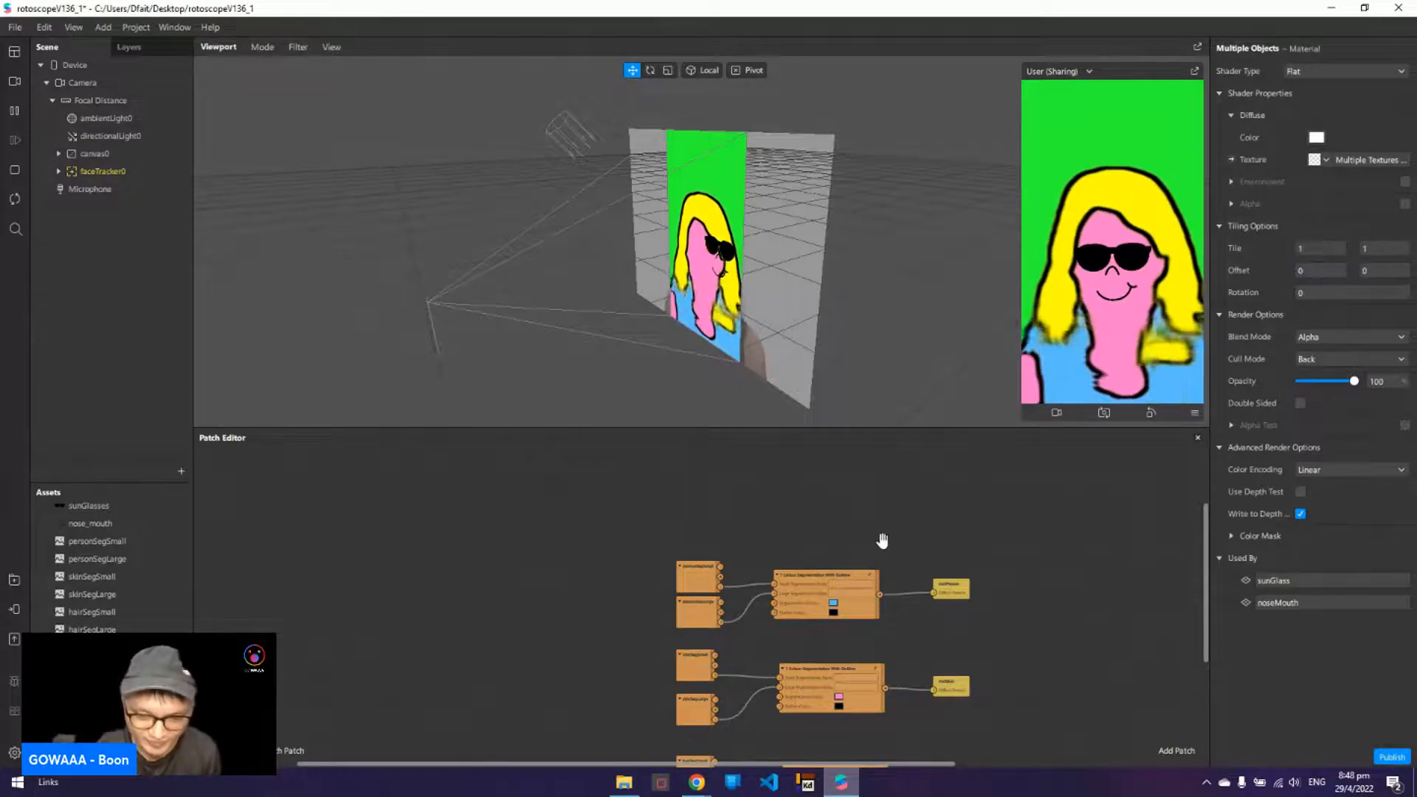
pyautogui.scroll(3, 883, 541)
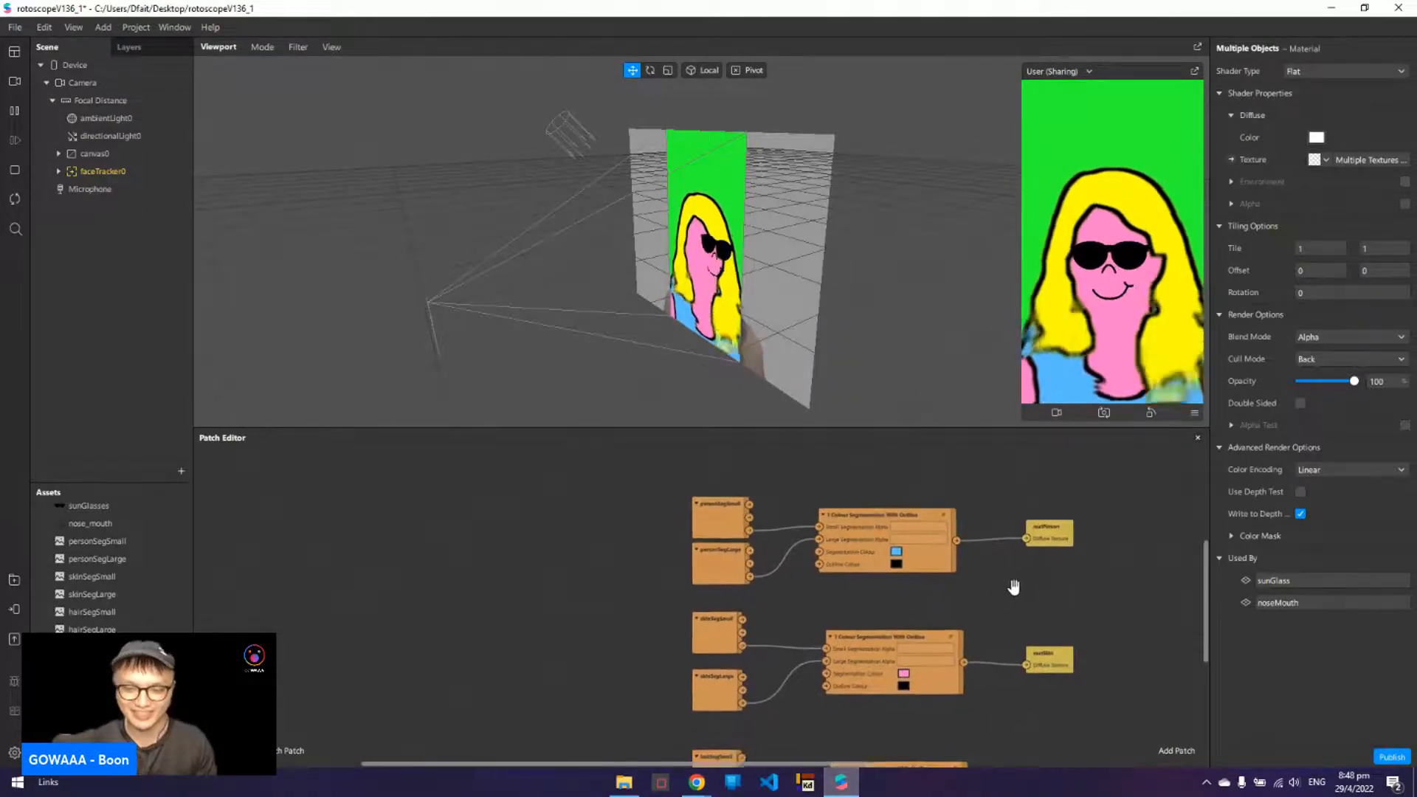
pyautogui.moveTo(950, 428); pyautogui.dragTo(949, 360)
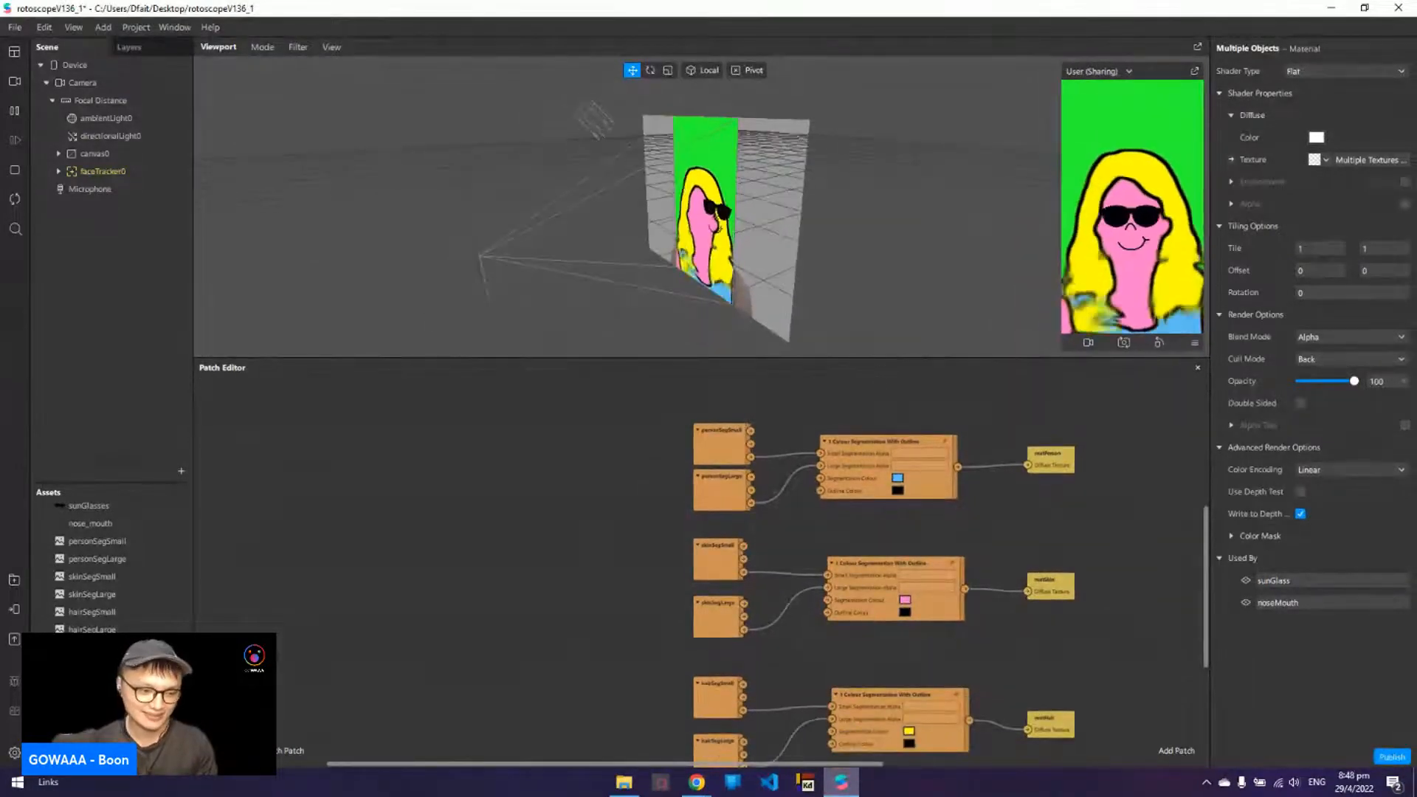
pyautogui.moveTo(452, 506); pyautogui.dragTo(575, 614)
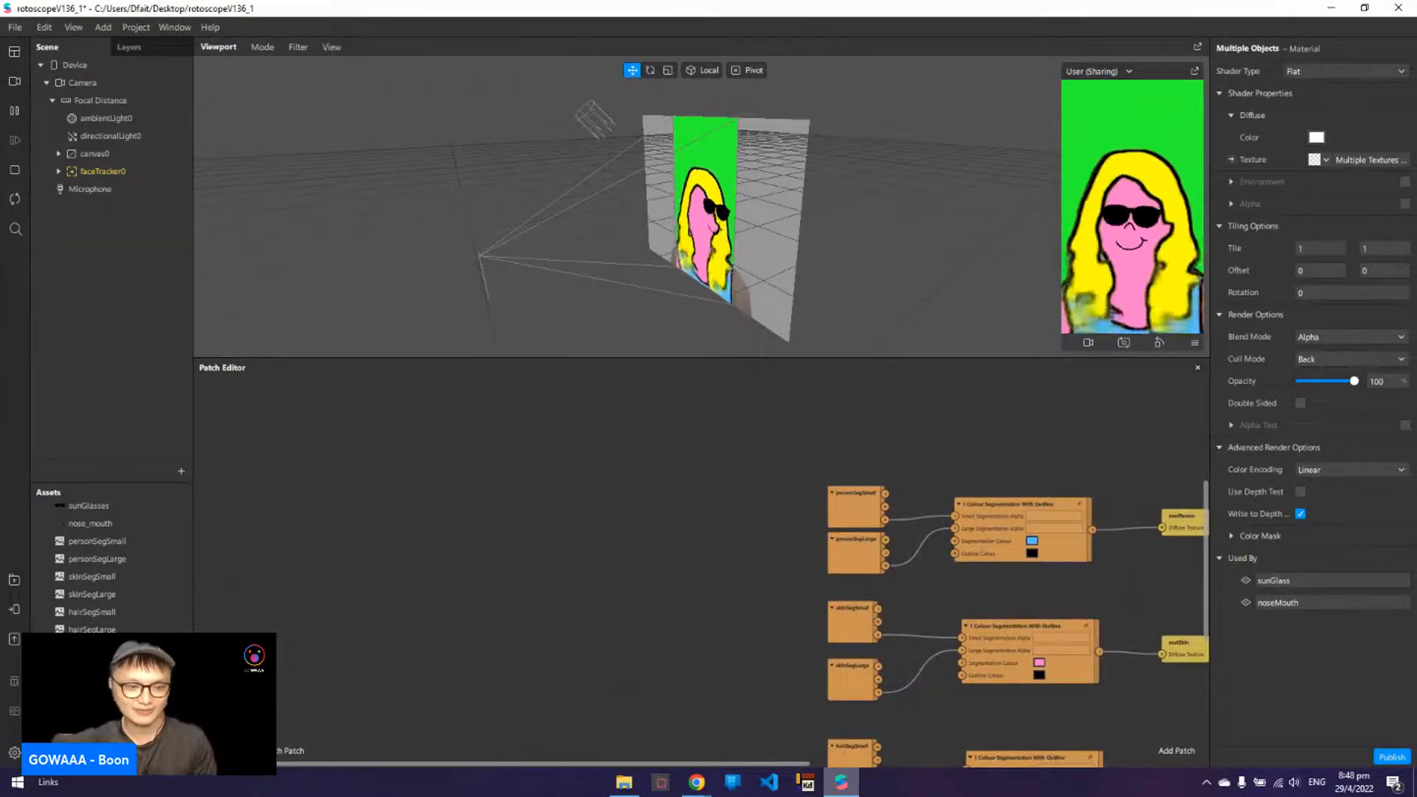
pyautogui.click(103, 682)
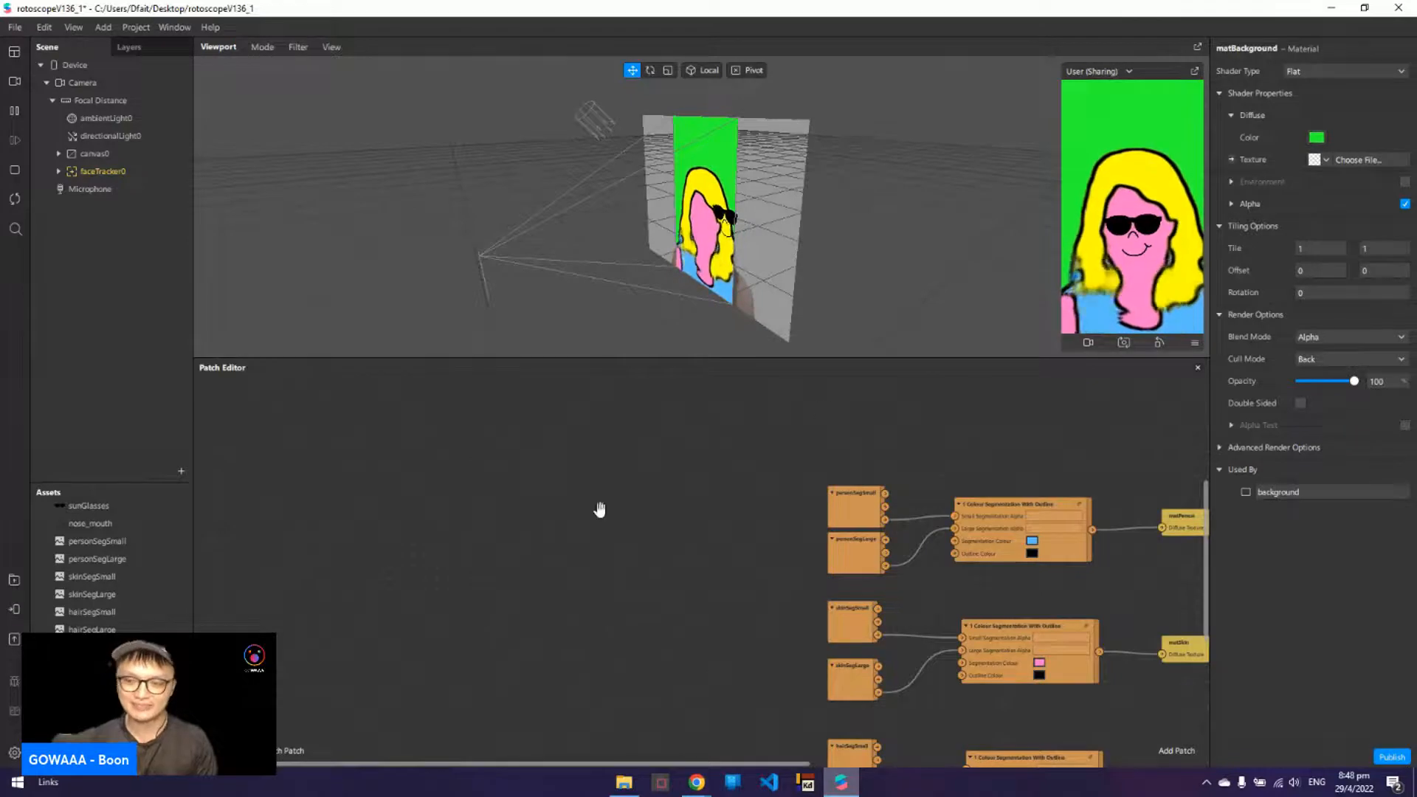
pyautogui.moveTo(778, 491); pyautogui.dragTo(664, 528)
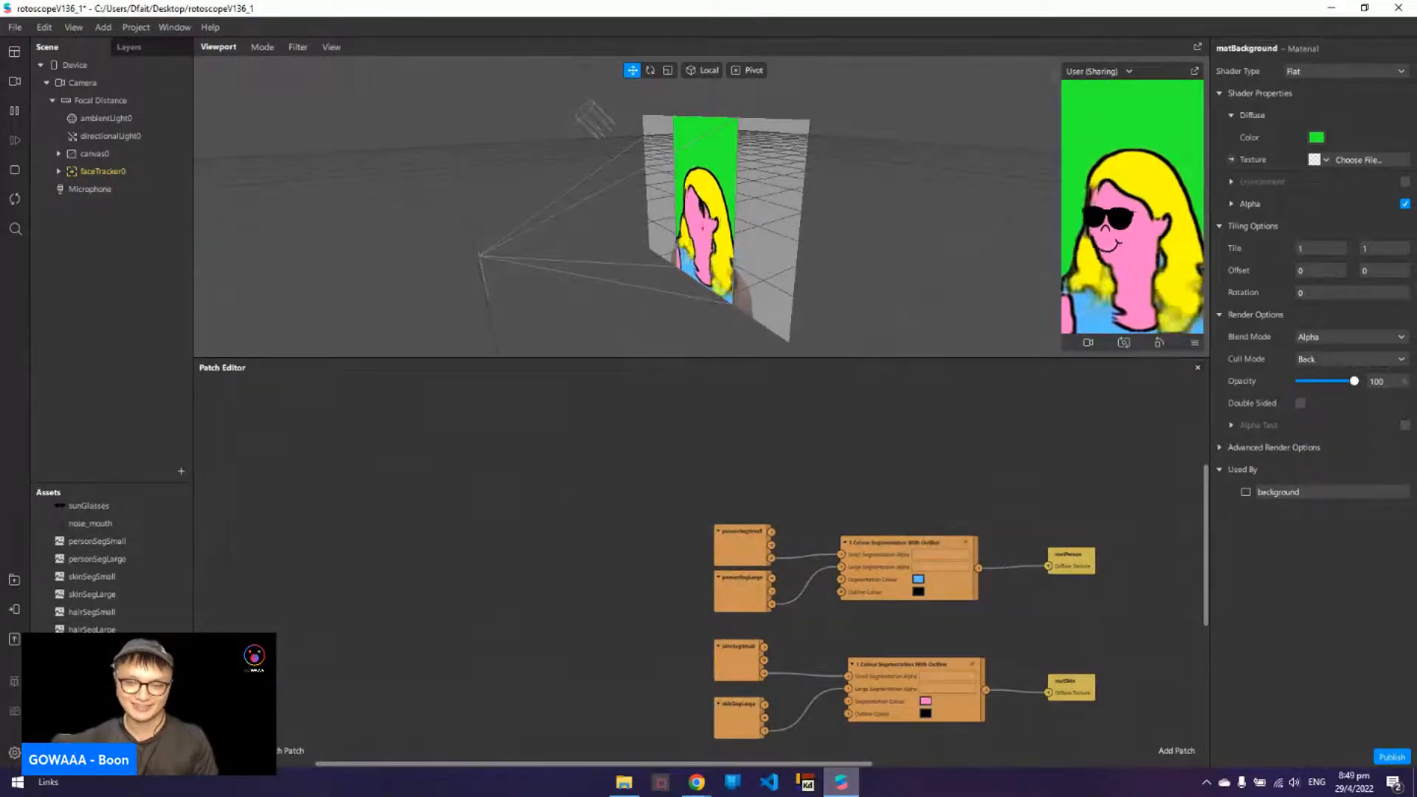
pyautogui.click(1232, 159)
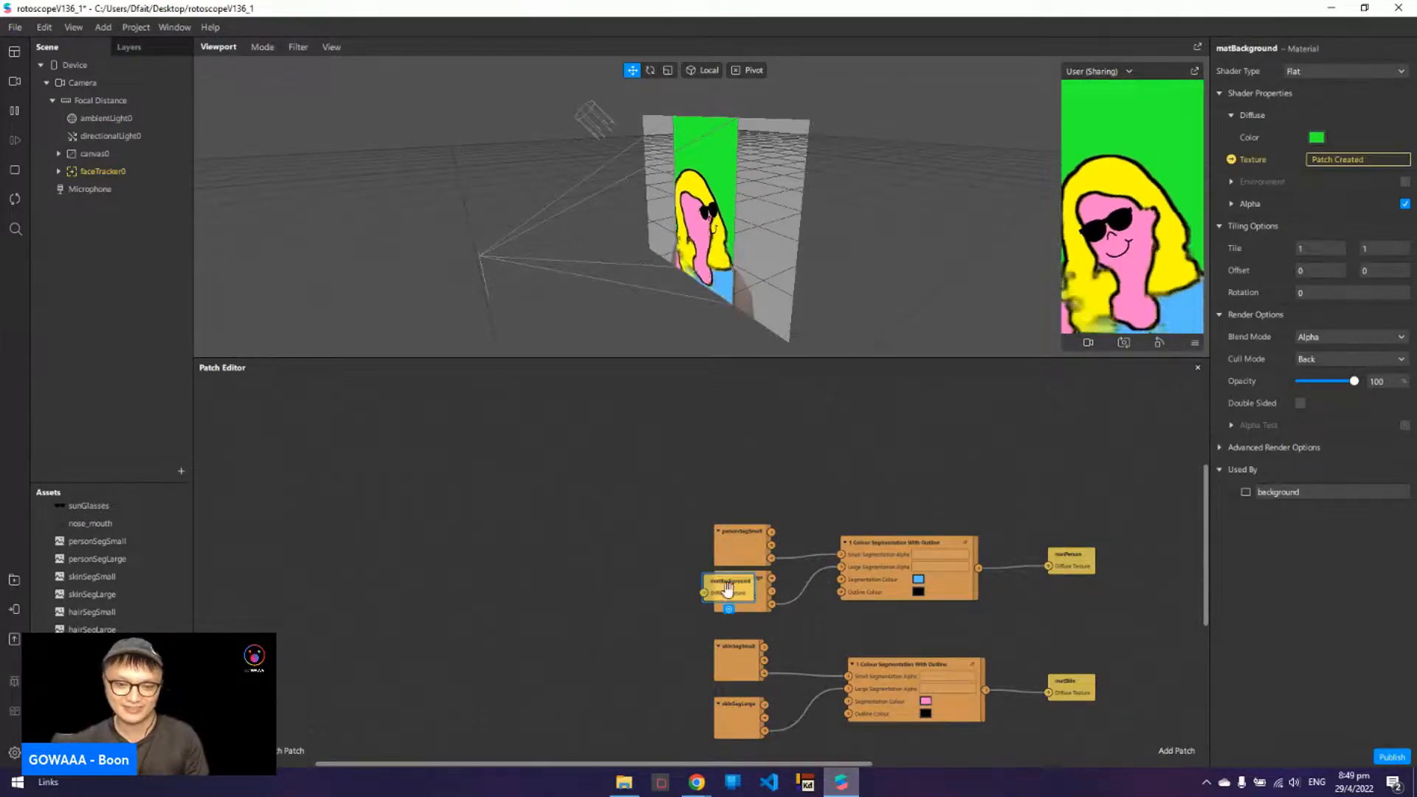
pyautogui.moveTo(976, 461); pyautogui.dragTo(1059, 423)
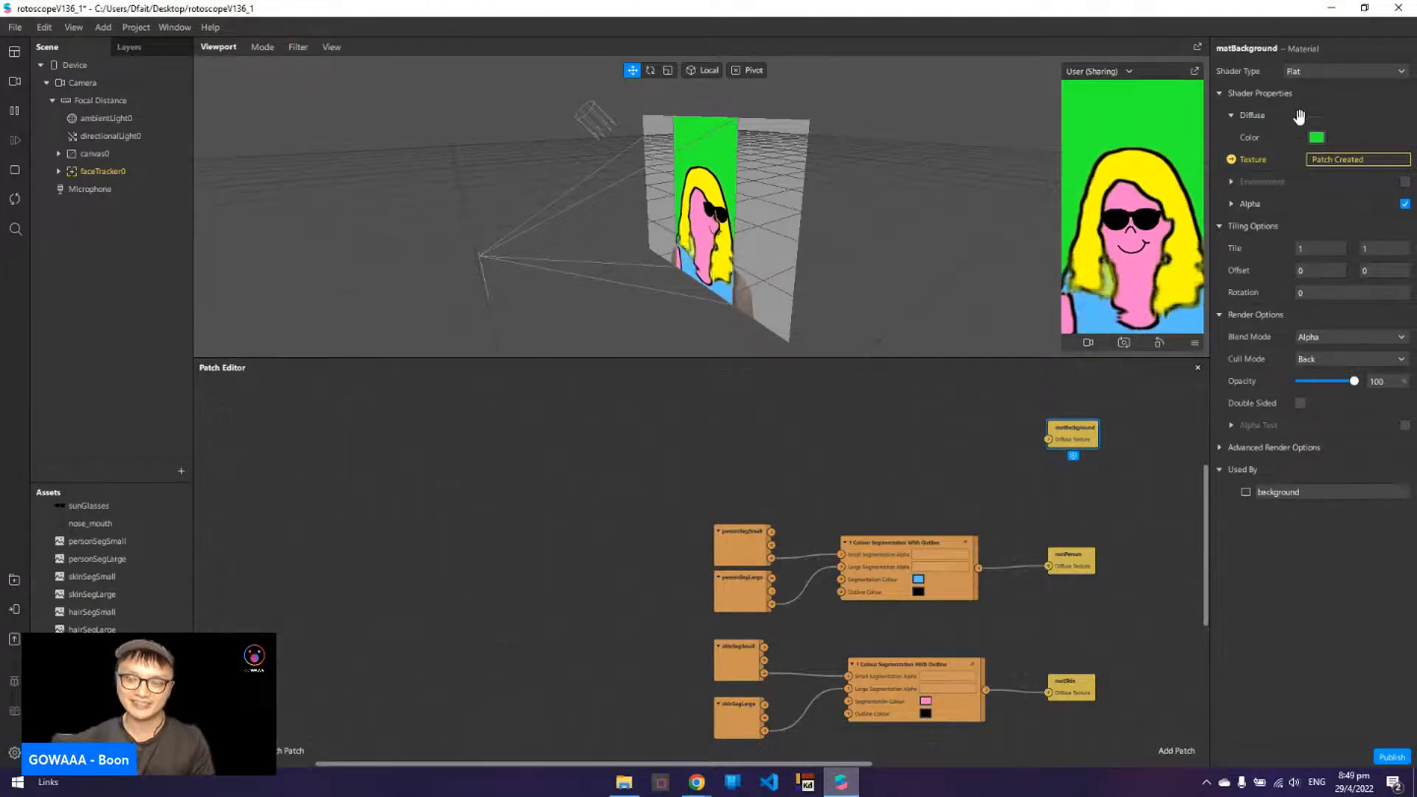
# - Set matBackground's diffuse colour to white (#ffffff)
pyautogui.click(1317, 137)
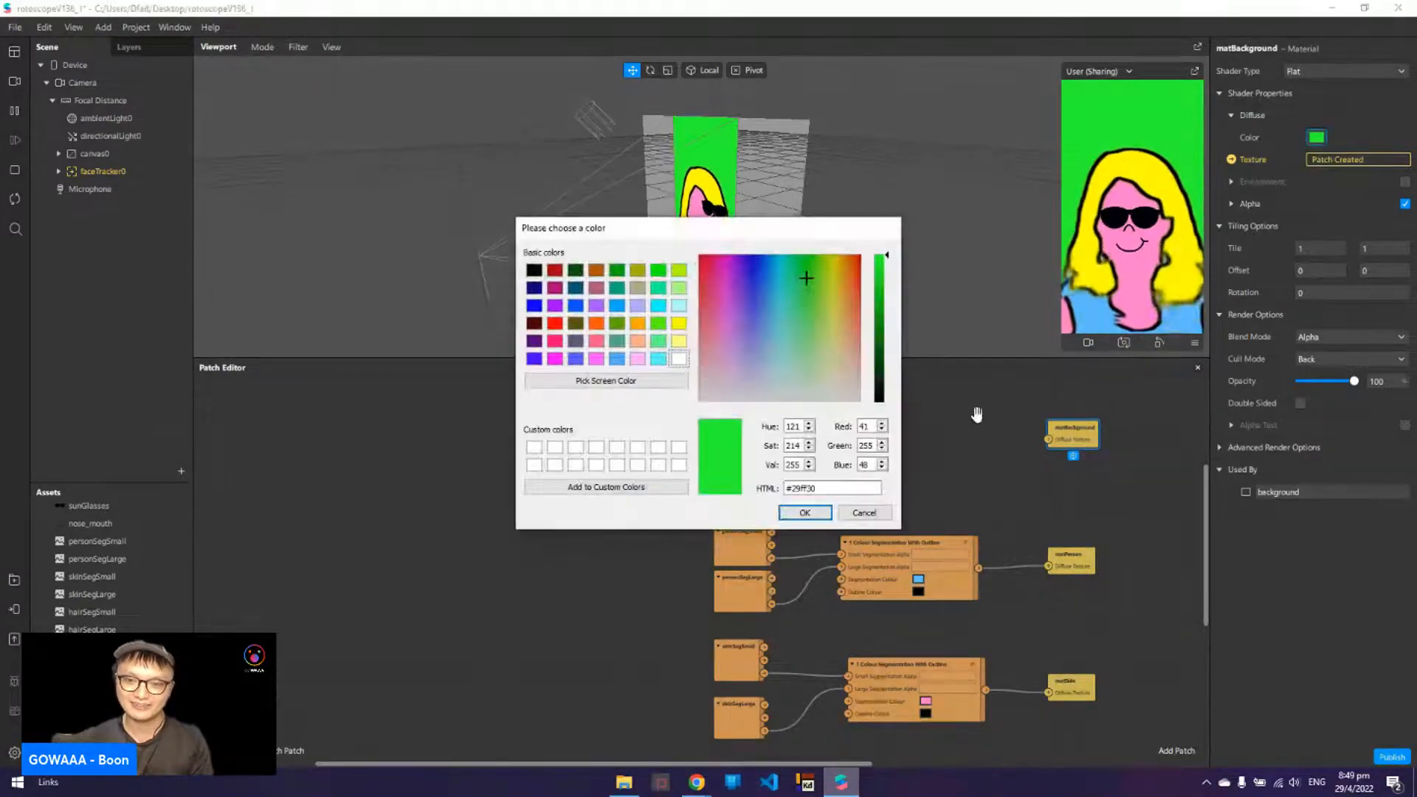
pyautogui.moveTo(839, 364); pyautogui.dragTo(858, 399)
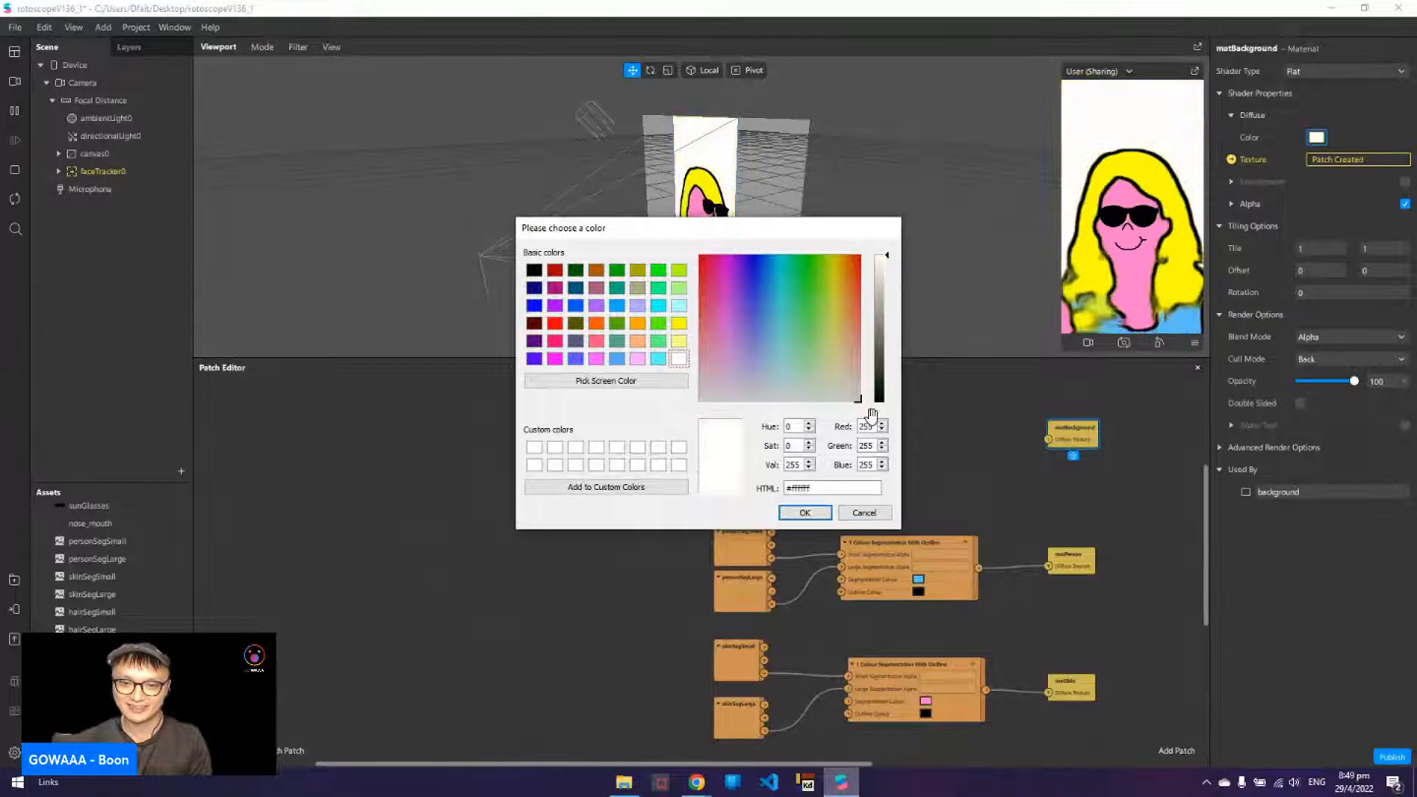
pyautogui.doubleClick(820, 513)
pyautogui.click(1065, 499)
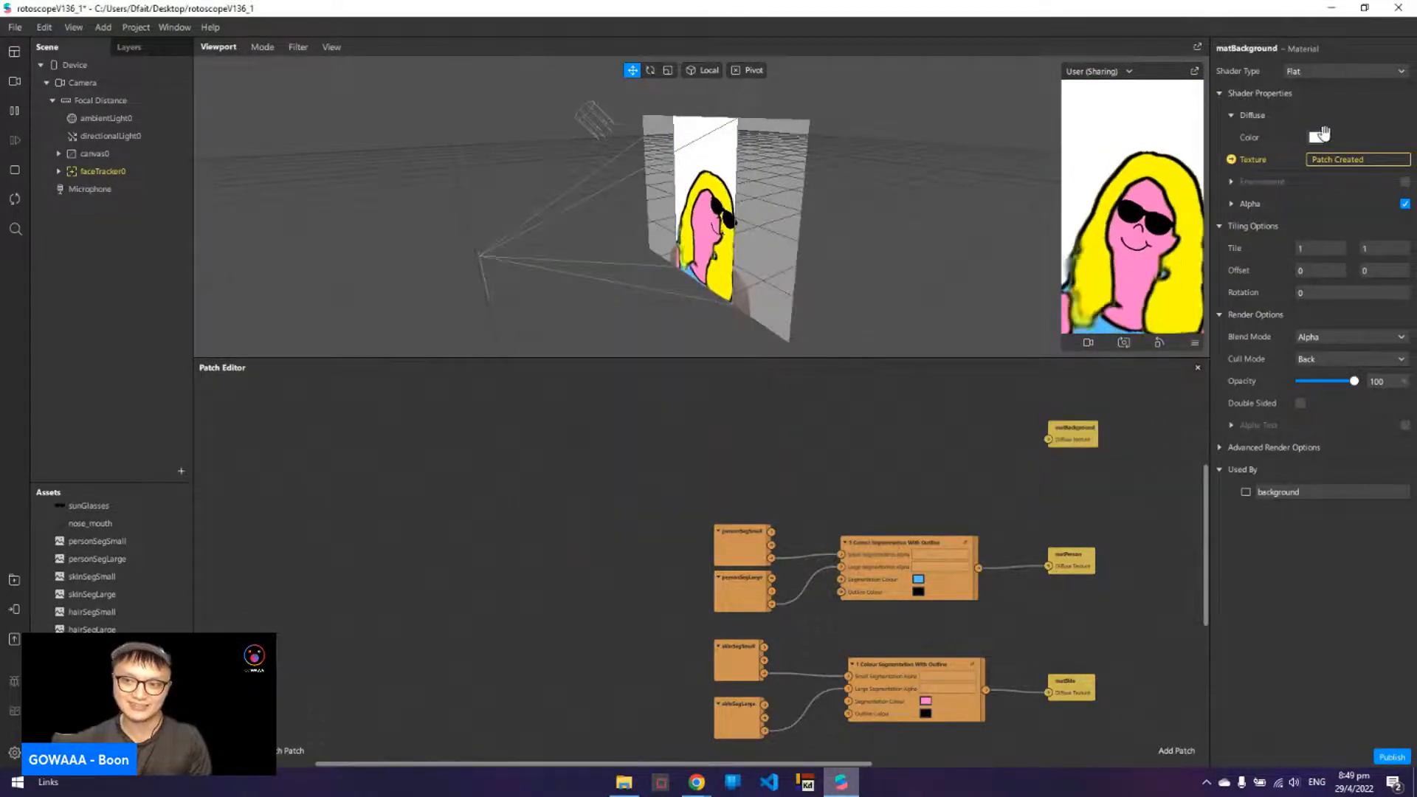
pyautogui.click(1063, 434)
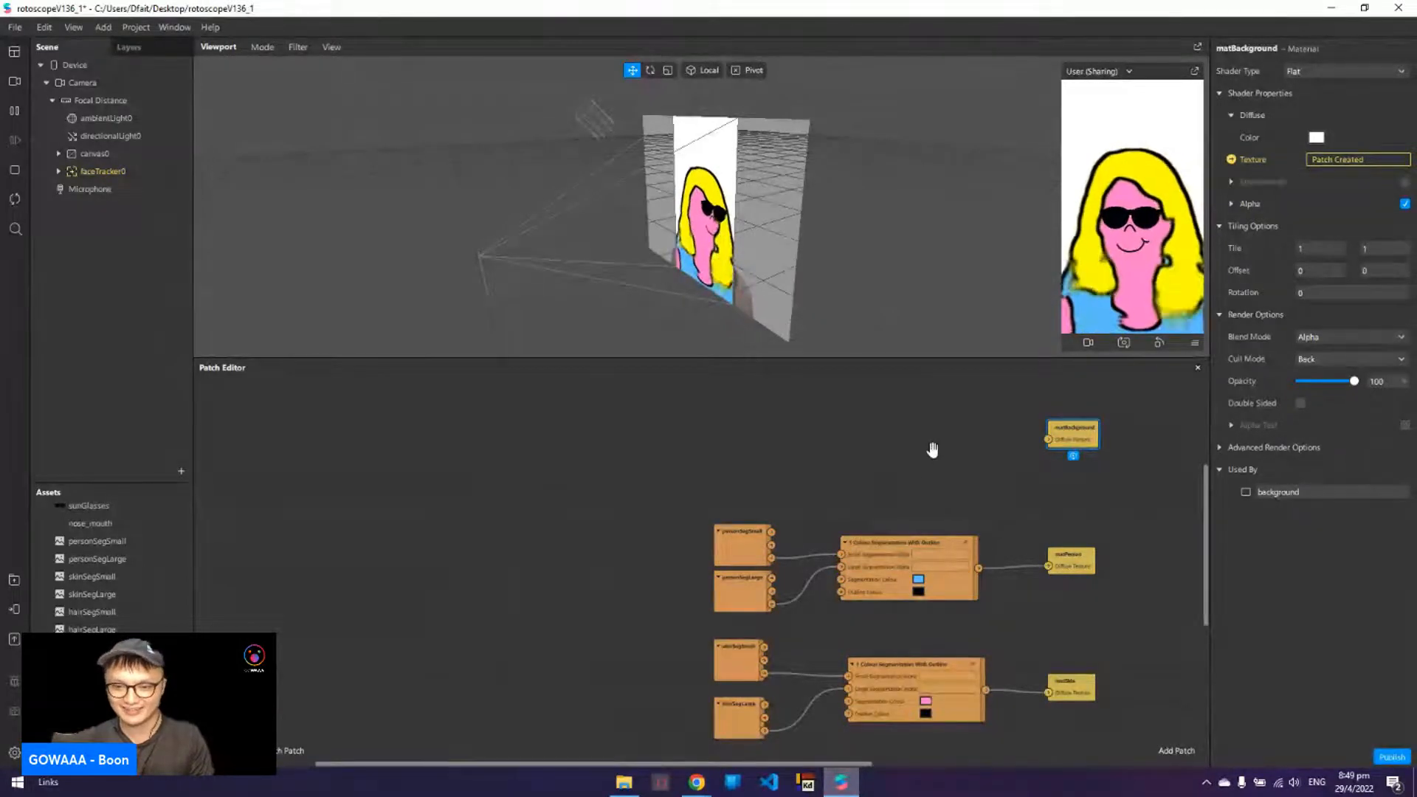
pyautogui.rightClick(952, 476)
pyautogui.click(941, 473)
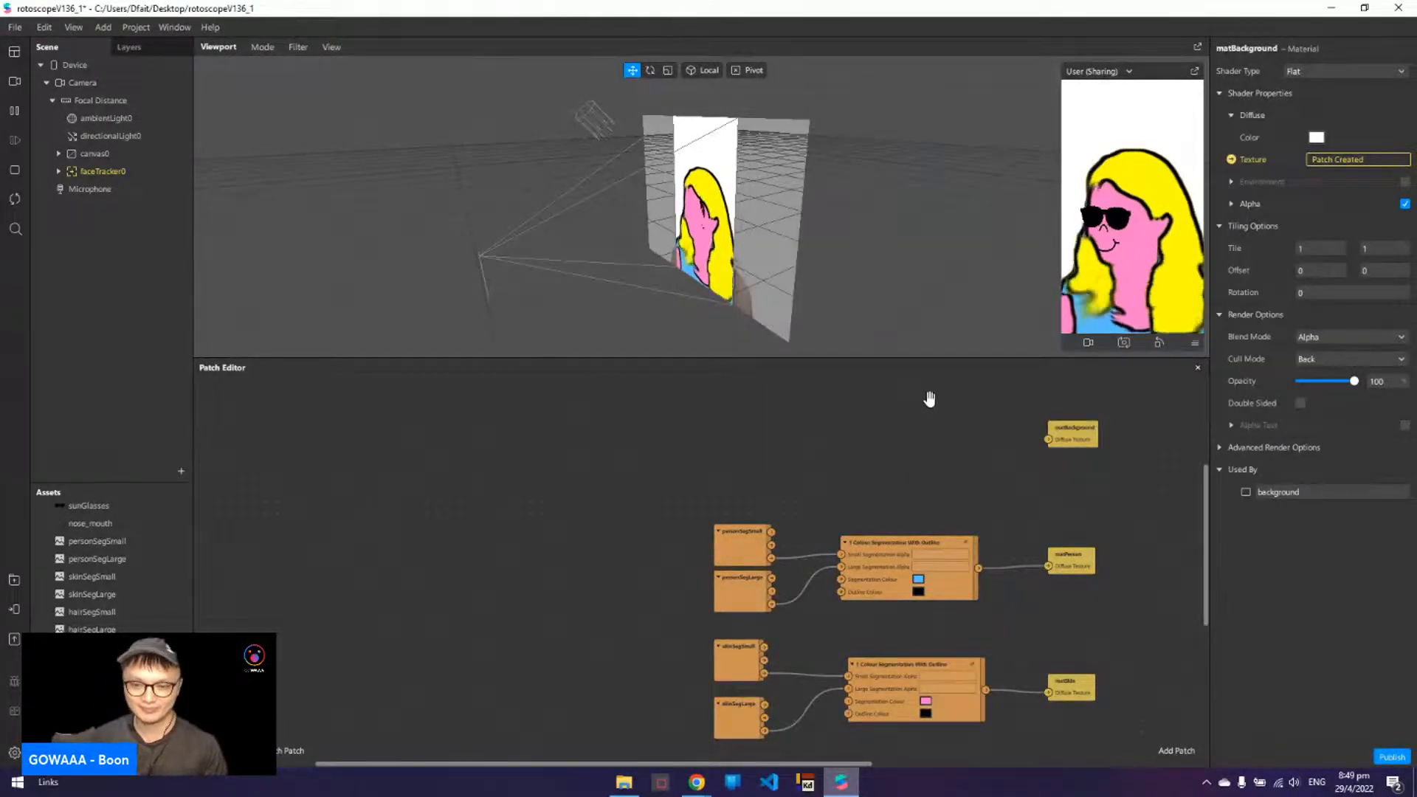
pyautogui.rightClick(912, 428)
pyautogui.click(903, 435)
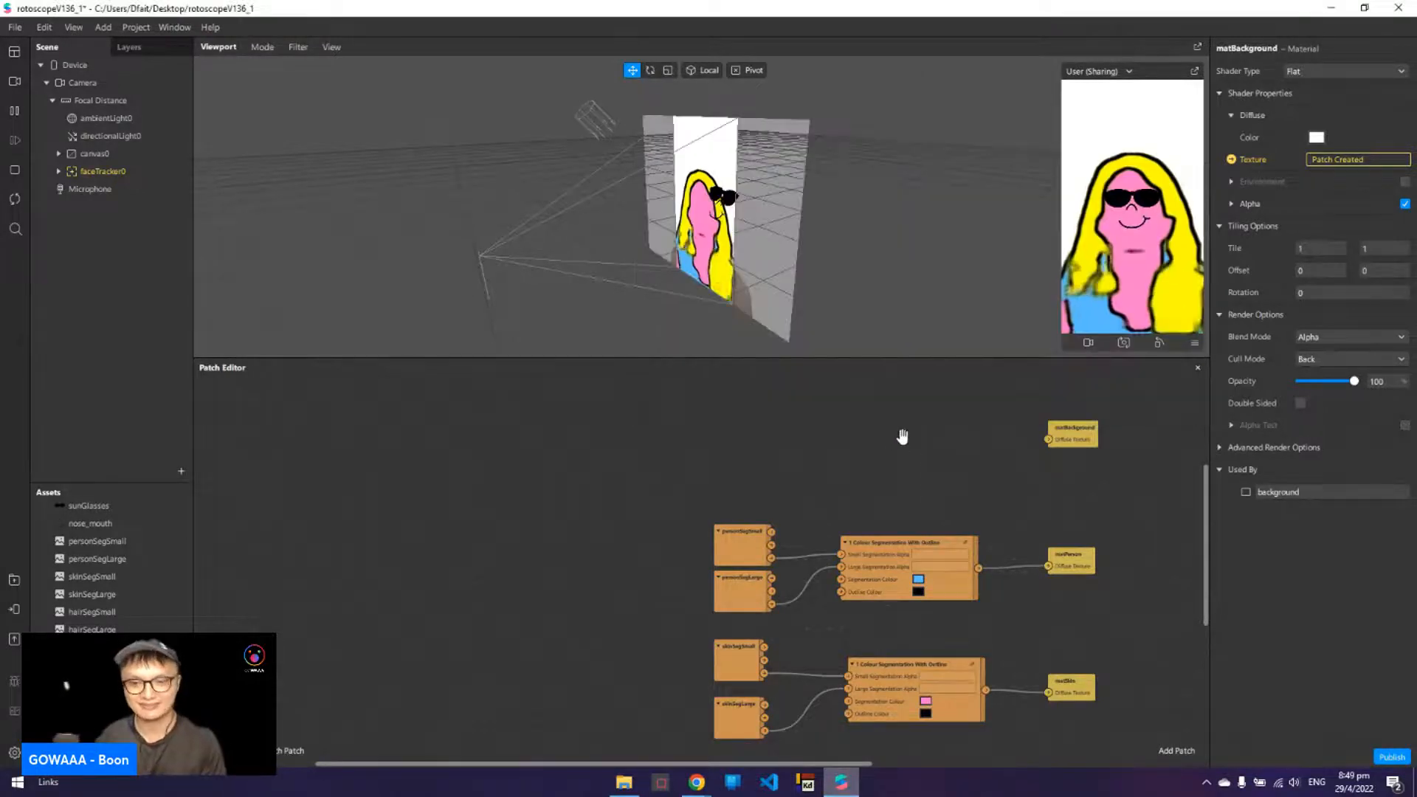
# - Add a Value patch in front of the matBackground patch and set its type to Color
pyautogui.moveTo(961, 440); pyautogui.dragTo(921, 472)
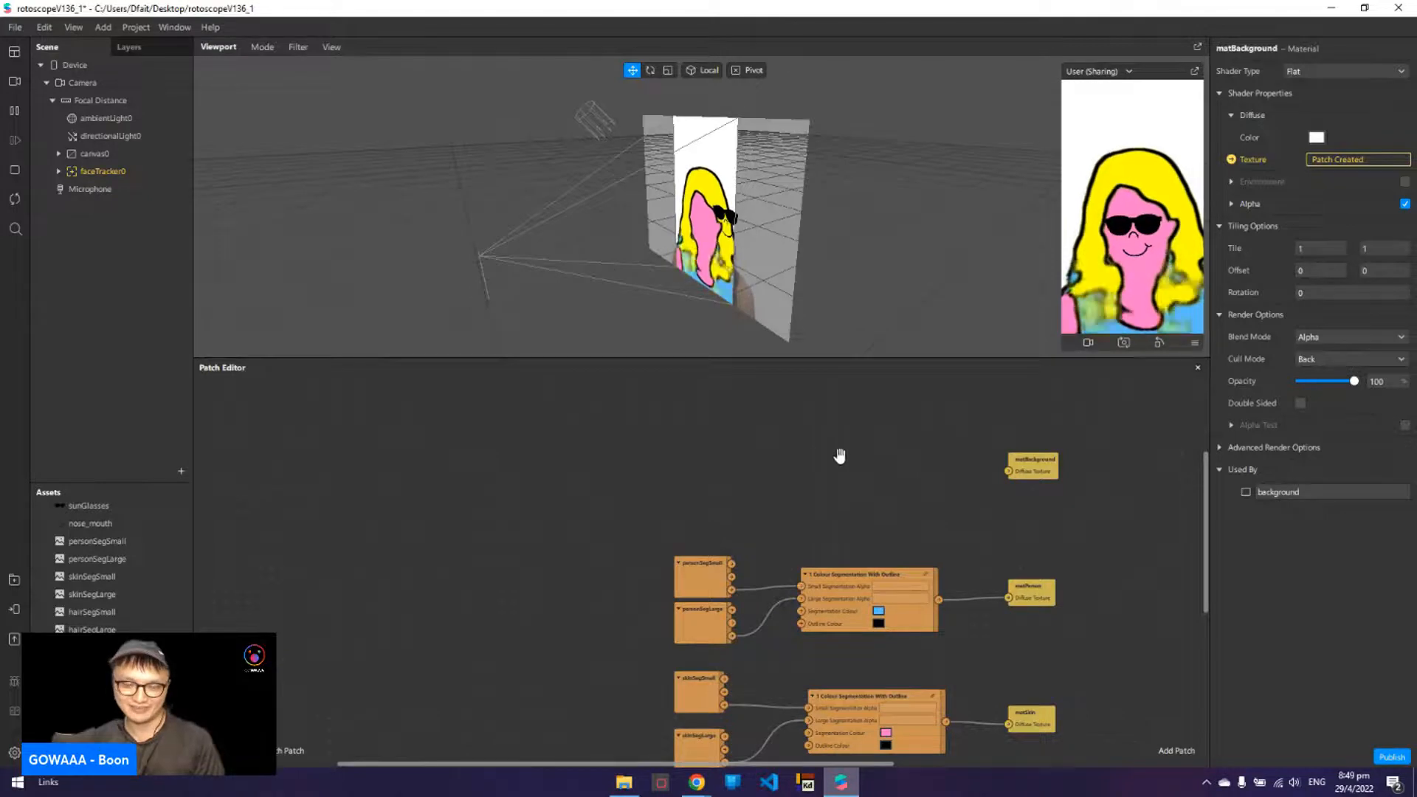
pyautogui.rightClick(836, 452)
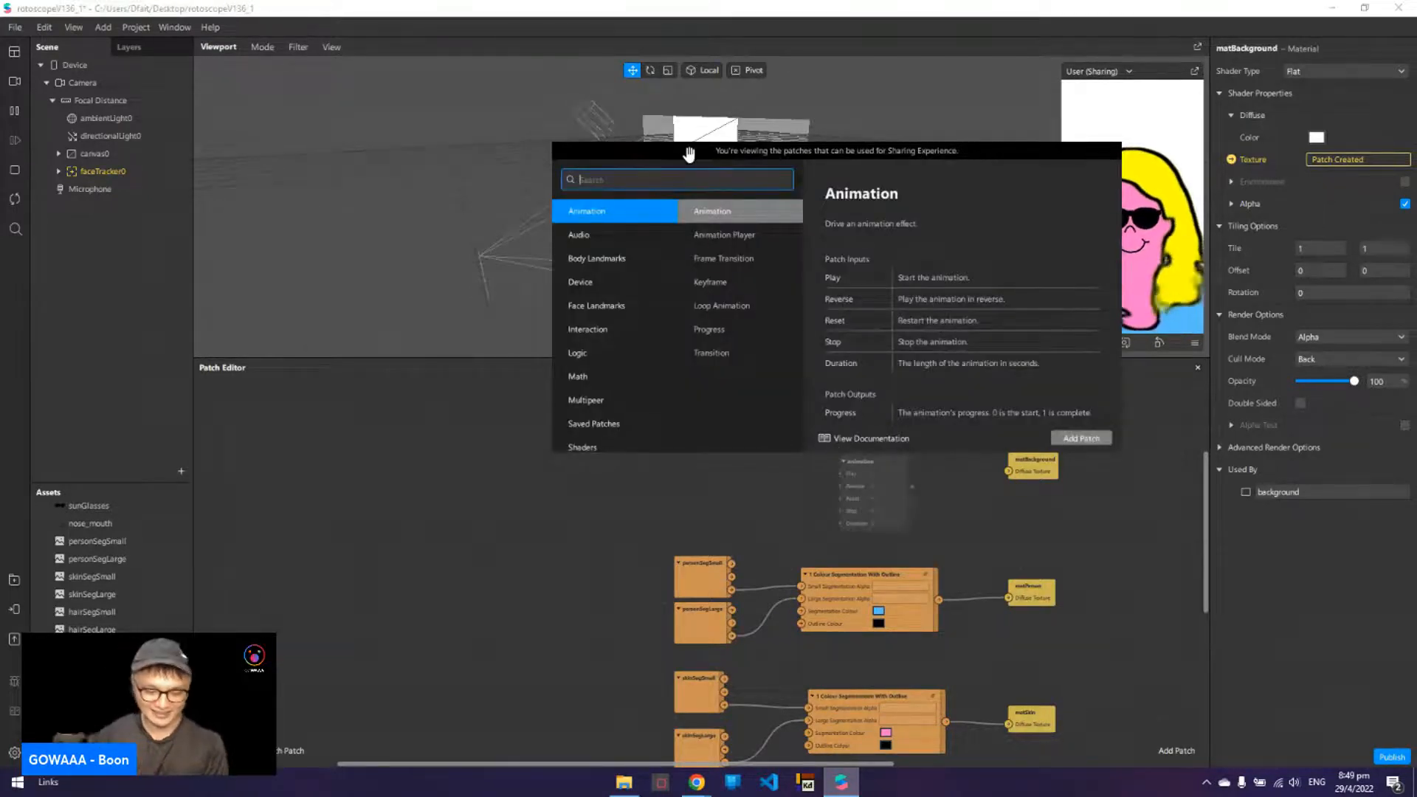
pyautogui.write('value')
pyautogui.press('Return')
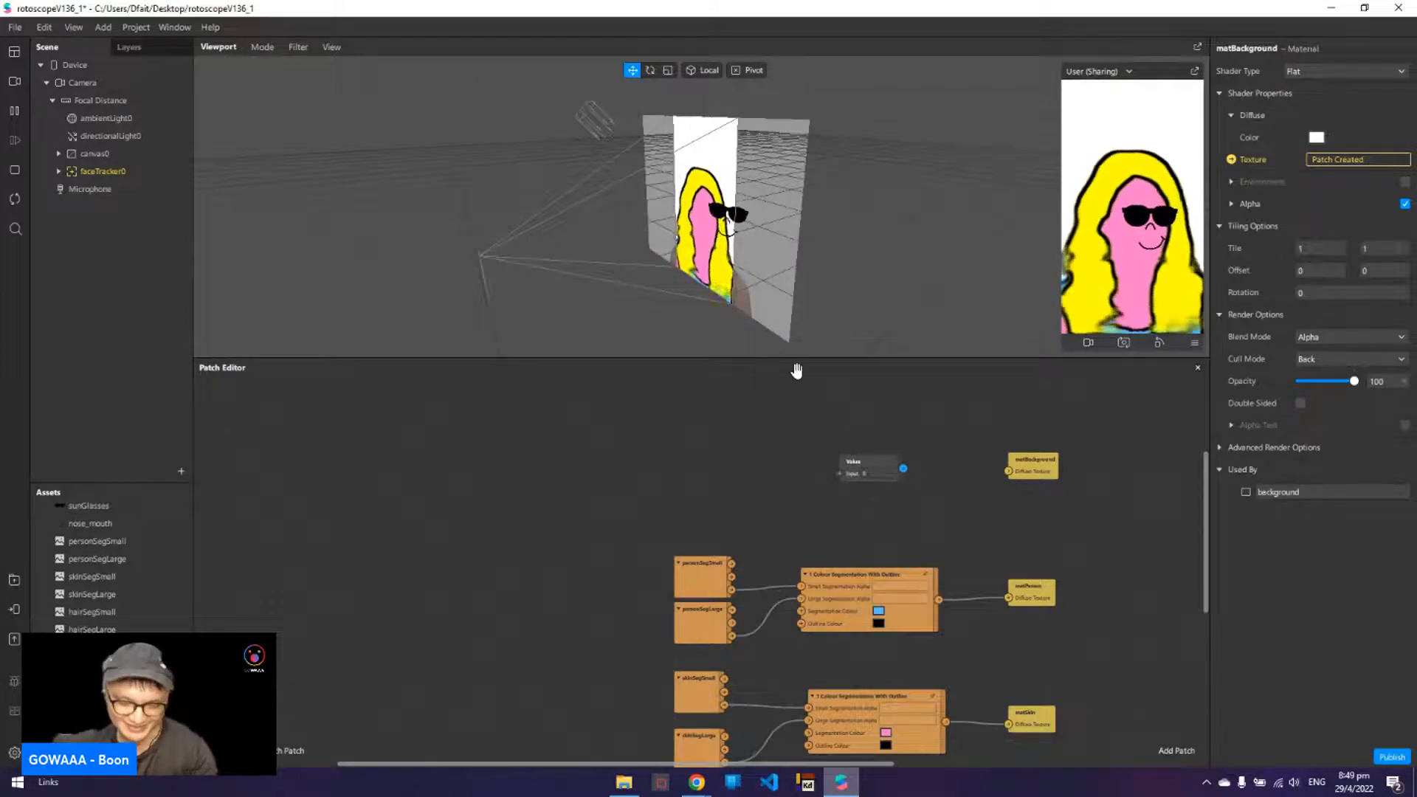
pyautogui.moveTo(877, 448); pyautogui.dragTo(843, 440)
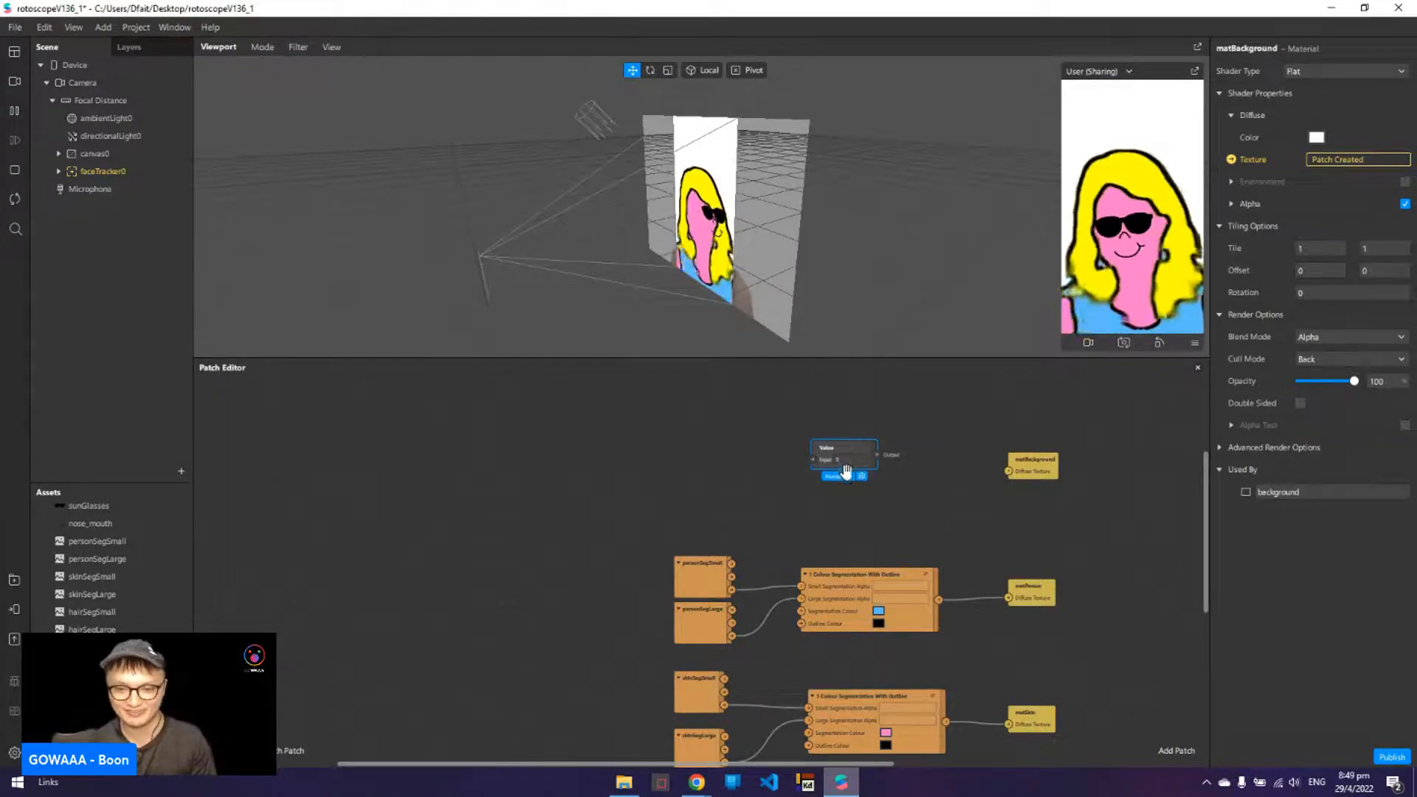
pyautogui.click(849, 476)
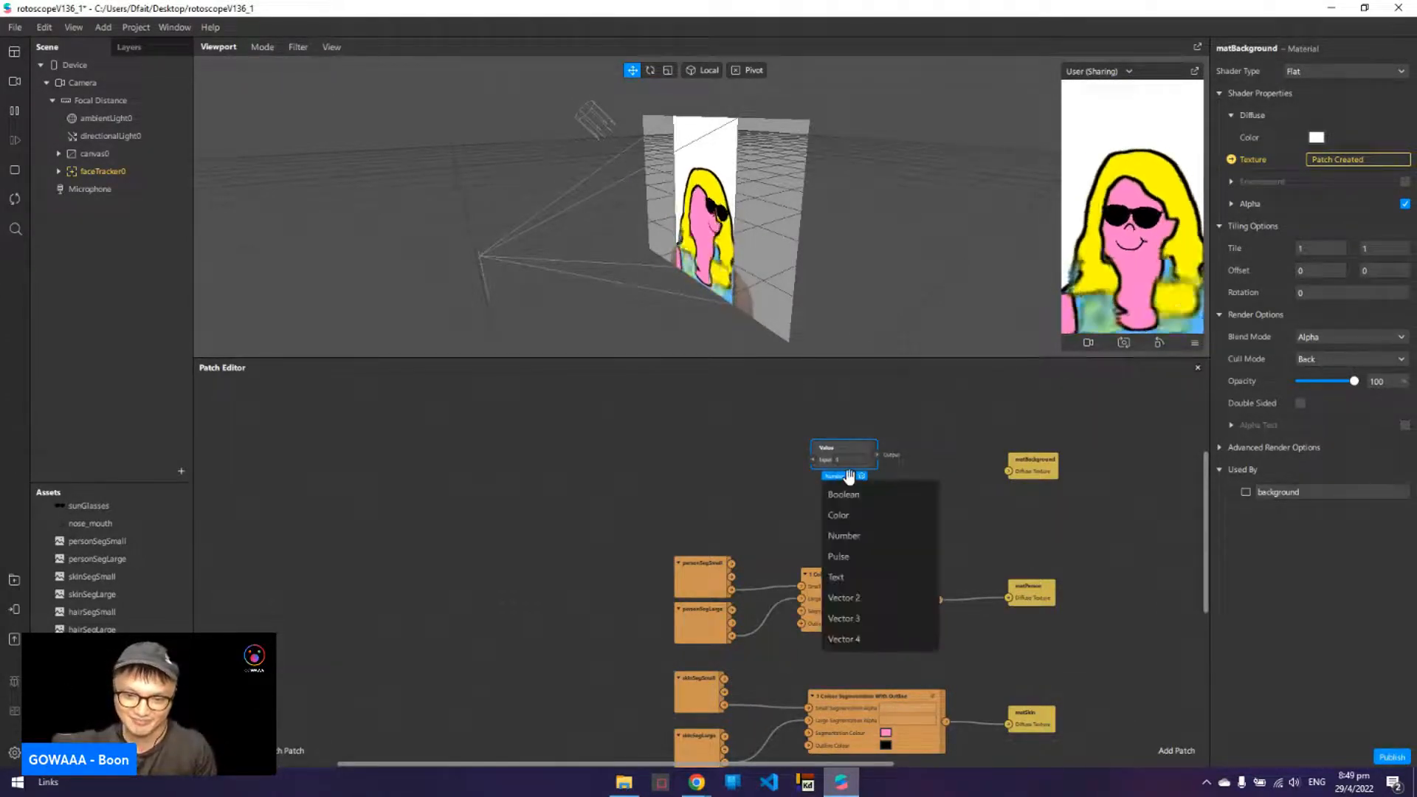
pyautogui.click(867, 511)
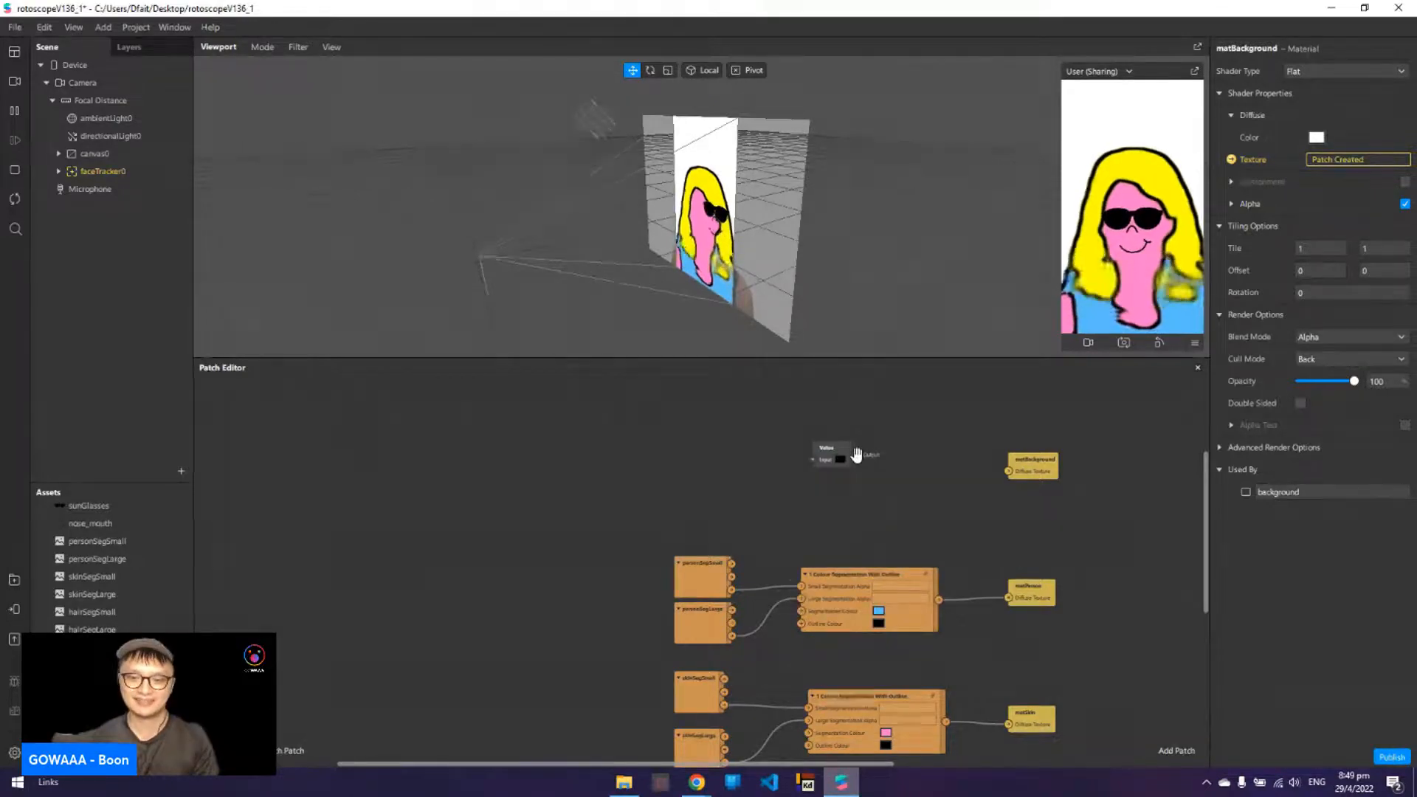
# - Connect the Value patch's output to matBackground's diffuse texture, set its colour to light green and move the patch closer to matBackground
pyautogui.moveTo(856, 455); pyautogui.dragTo(1009, 470)
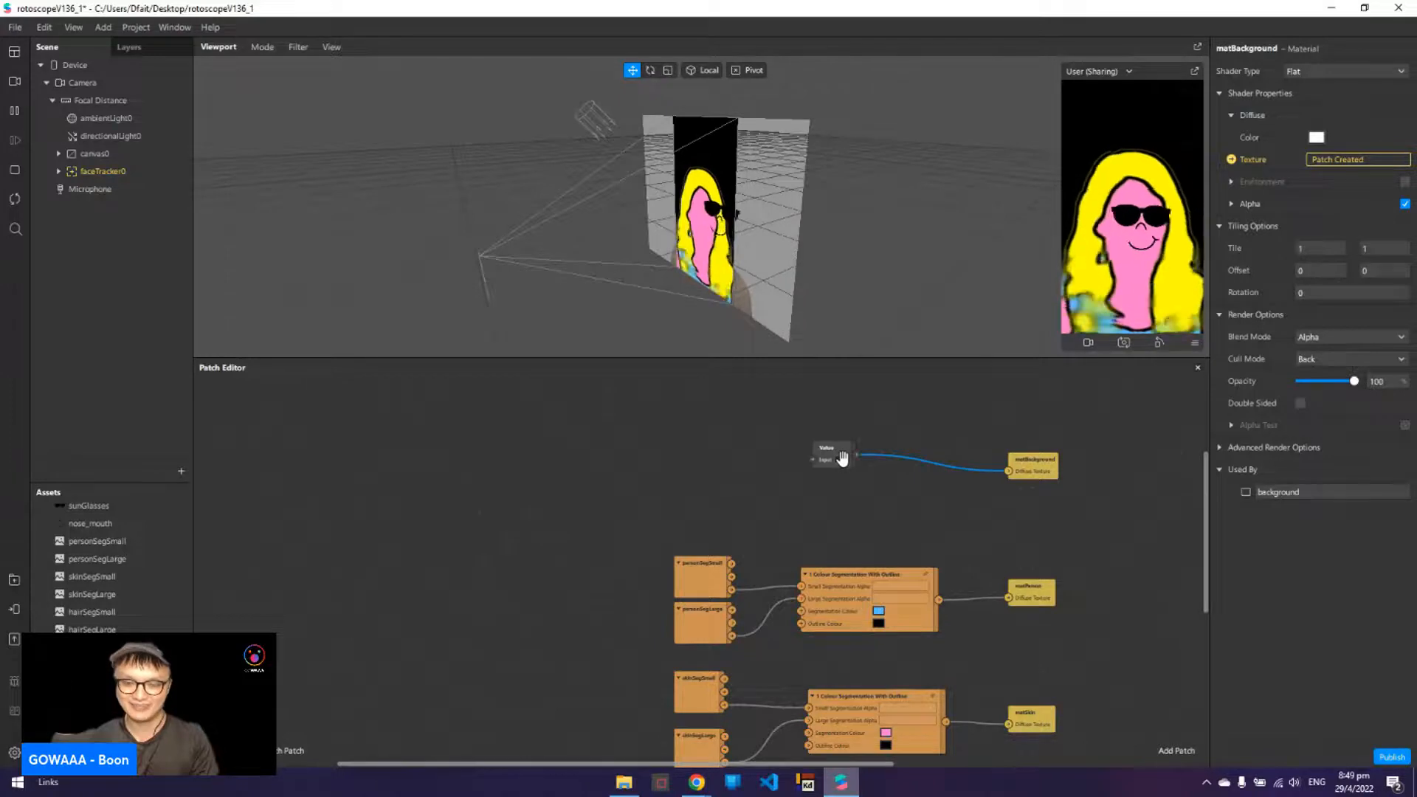
pyautogui.click(842, 459)
pyautogui.click(798, 312)
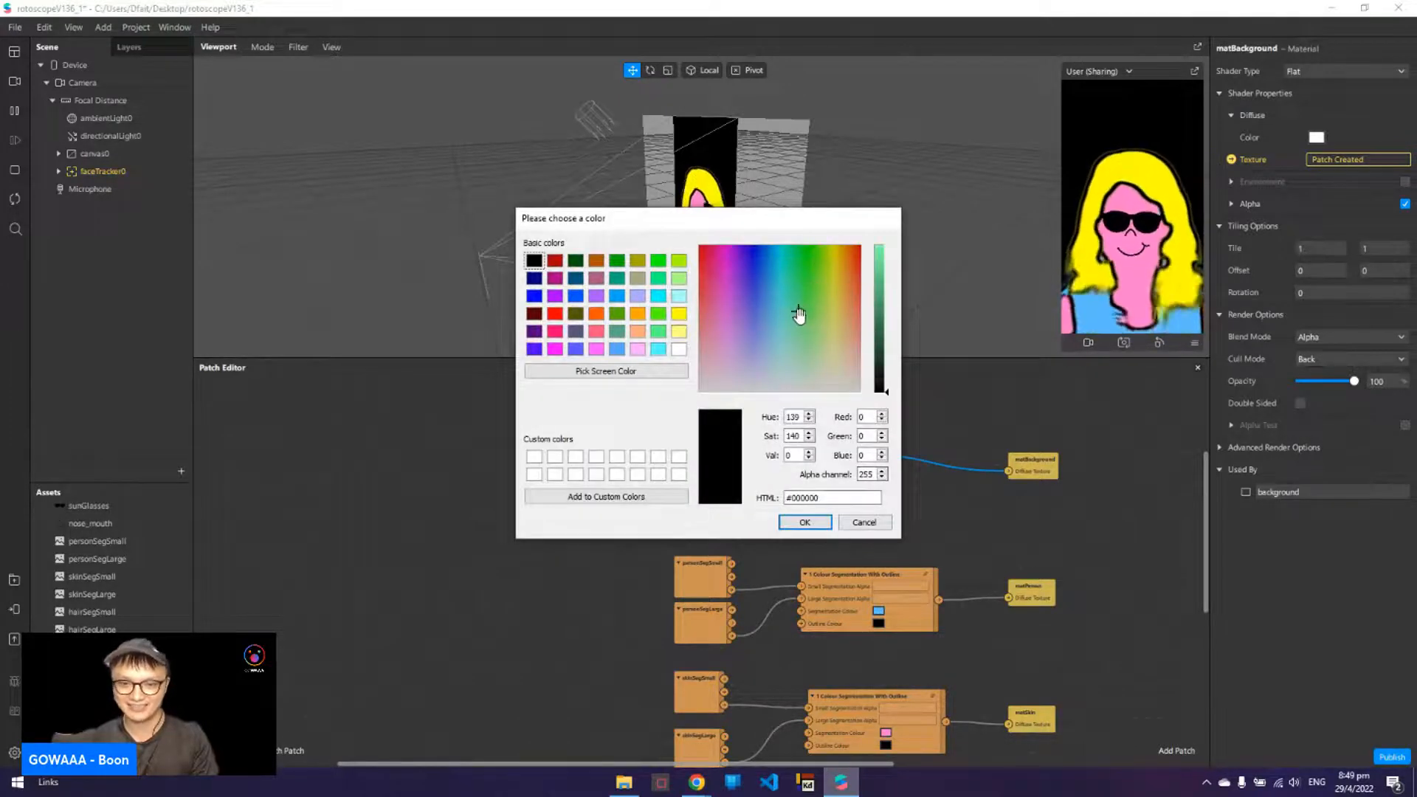
pyautogui.moveTo(879, 291); pyautogui.dragTo(882, 214)
pyautogui.click(799, 523)
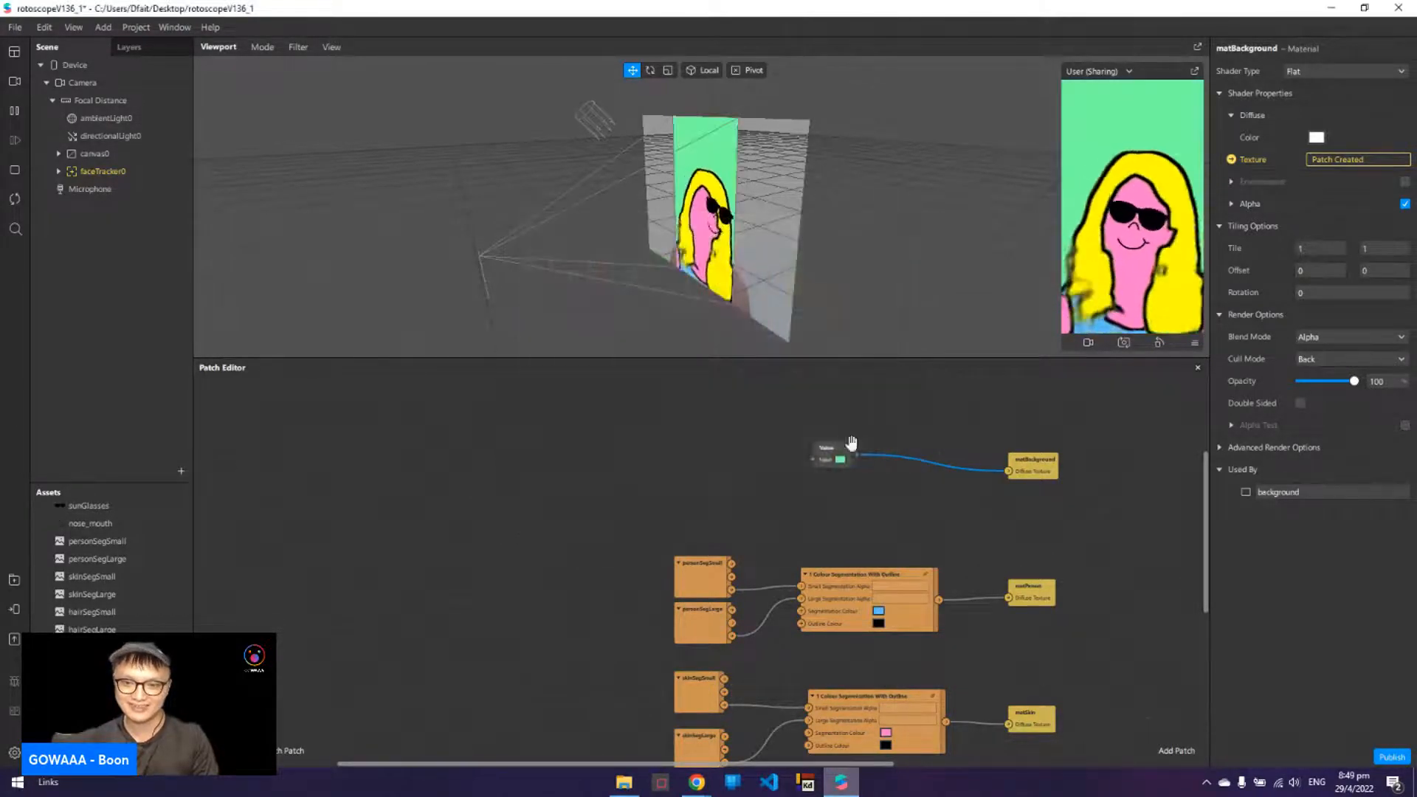
pyautogui.moveTo(826, 447); pyautogui.dragTo(857, 452)
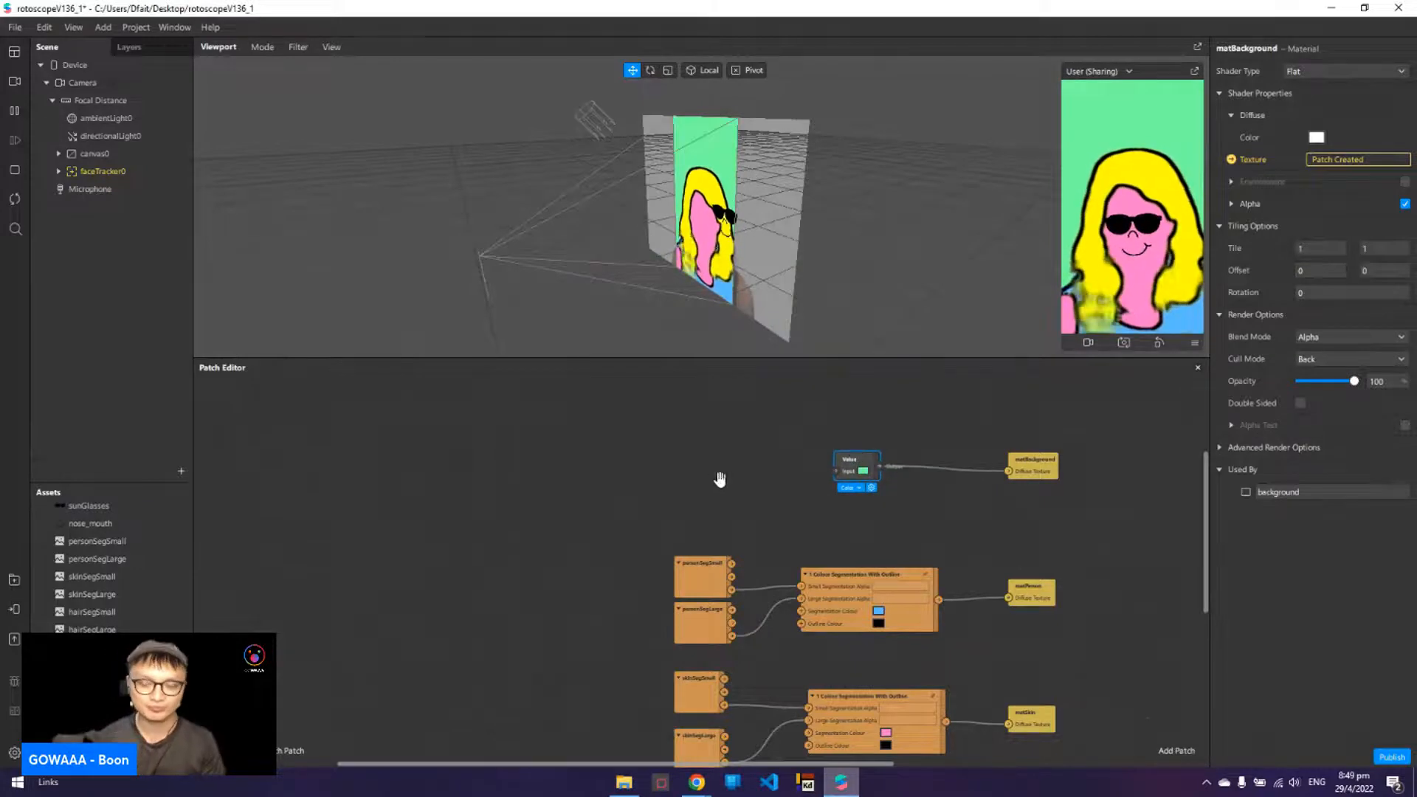
# - Add an Option Picker patch in the free space before the Value patch and set its type to Color
pyautogui.moveTo(952, 505); pyautogui.dragTo(904, 457)
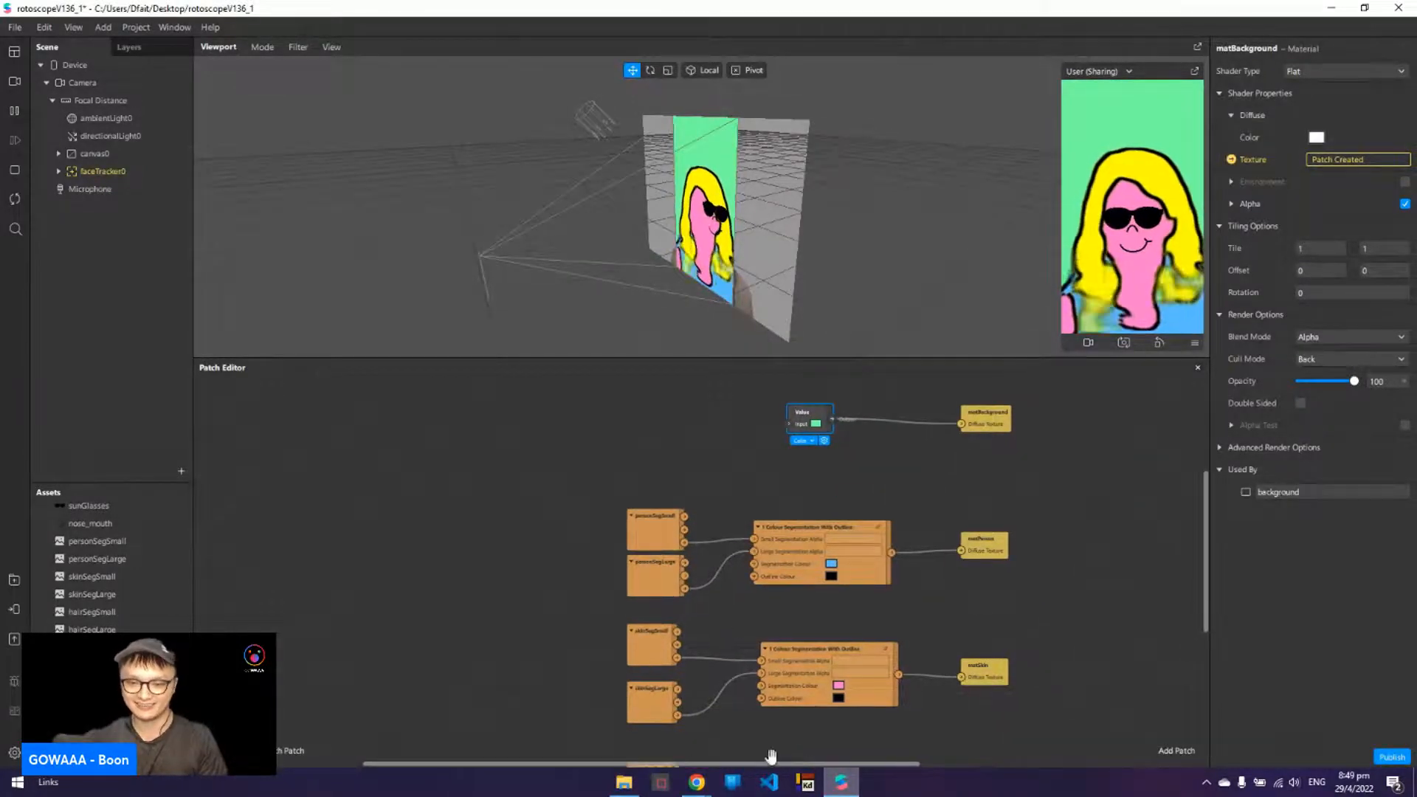
pyautogui.scroll(-4, 869, 569)
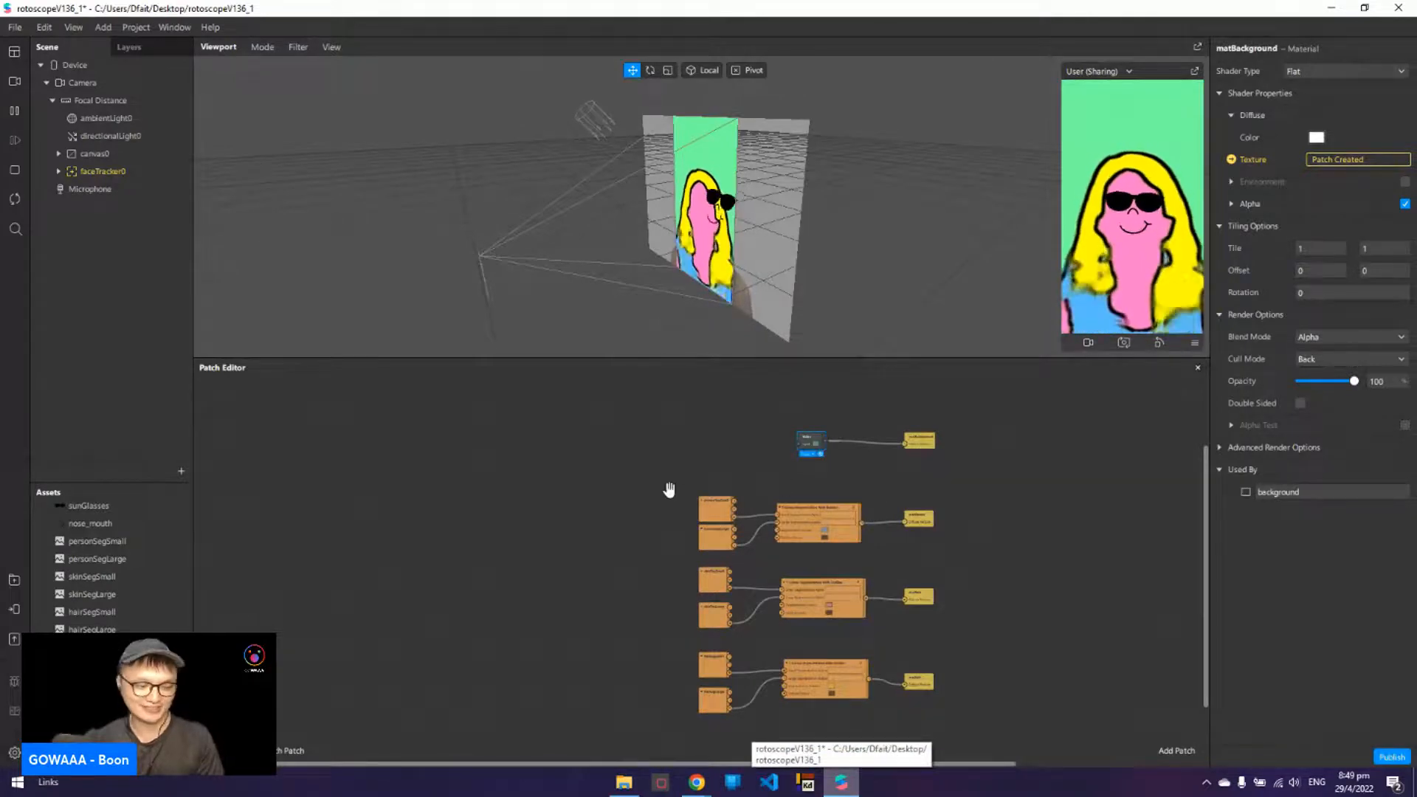
pyautogui.moveTo(715, 486); pyautogui.dragTo(746, 479)
pyautogui.scroll(3, 735, 465)
pyautogui.moveTo(605, 469); pyautogui.dragTo(817, 513)
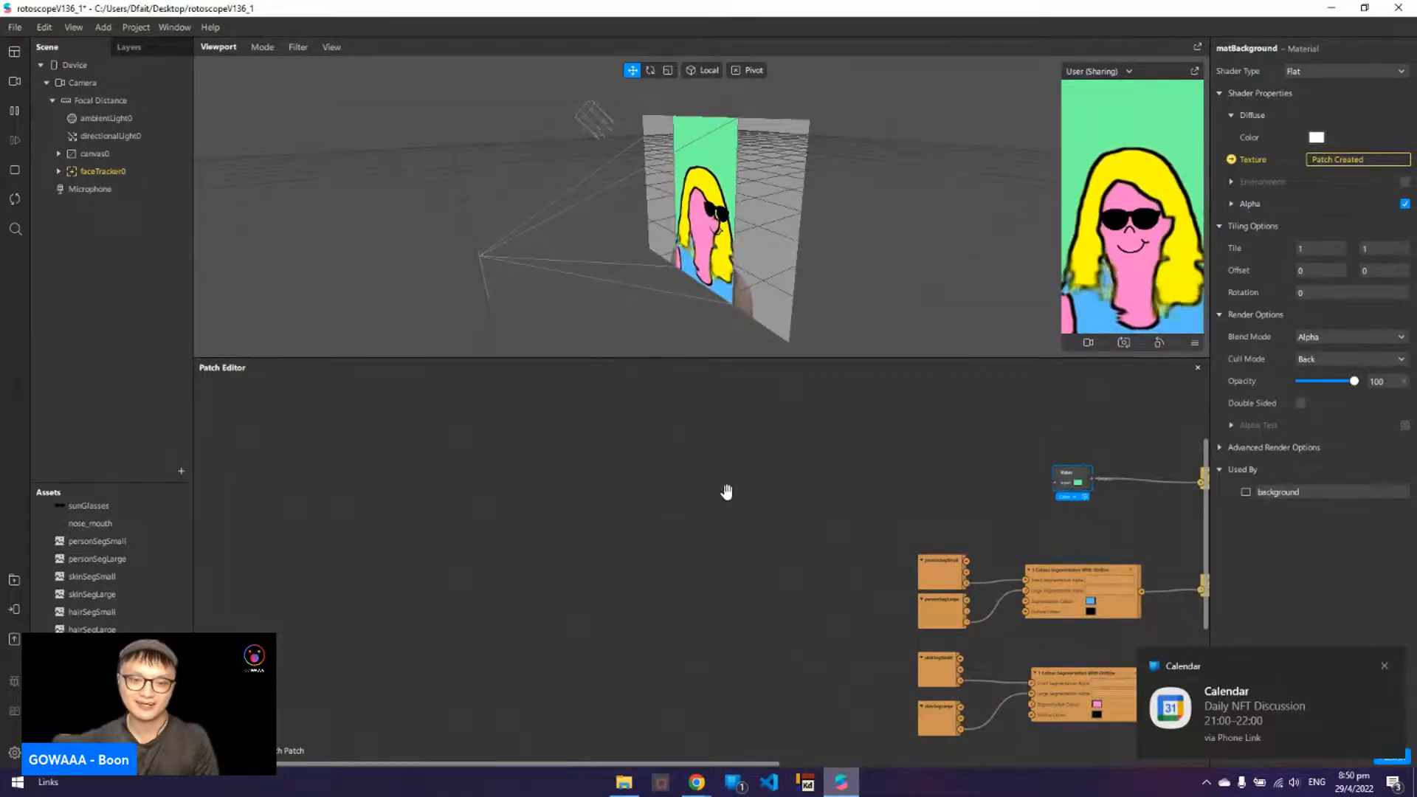
pyautogui.doubleClick(783, 468)
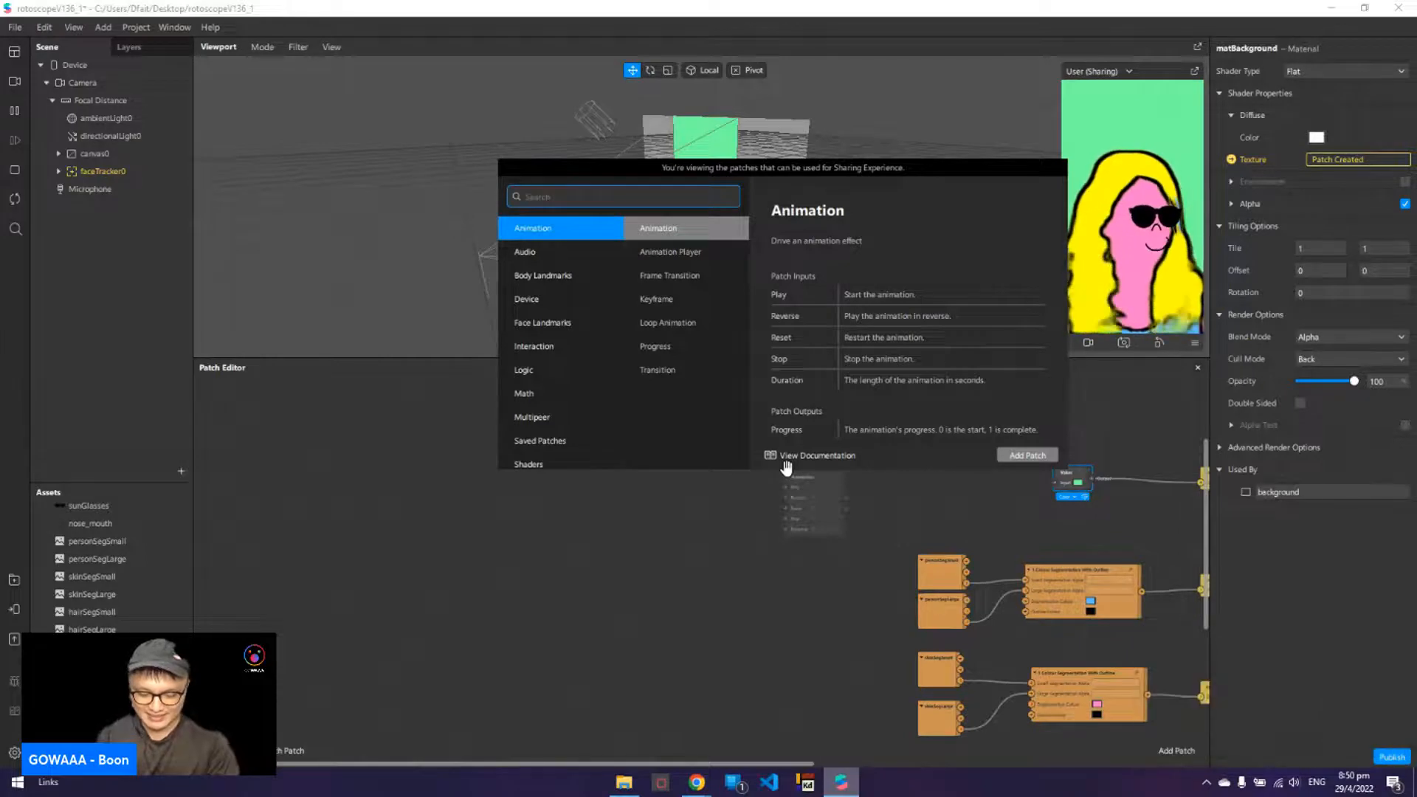
pyautogui.write('option')
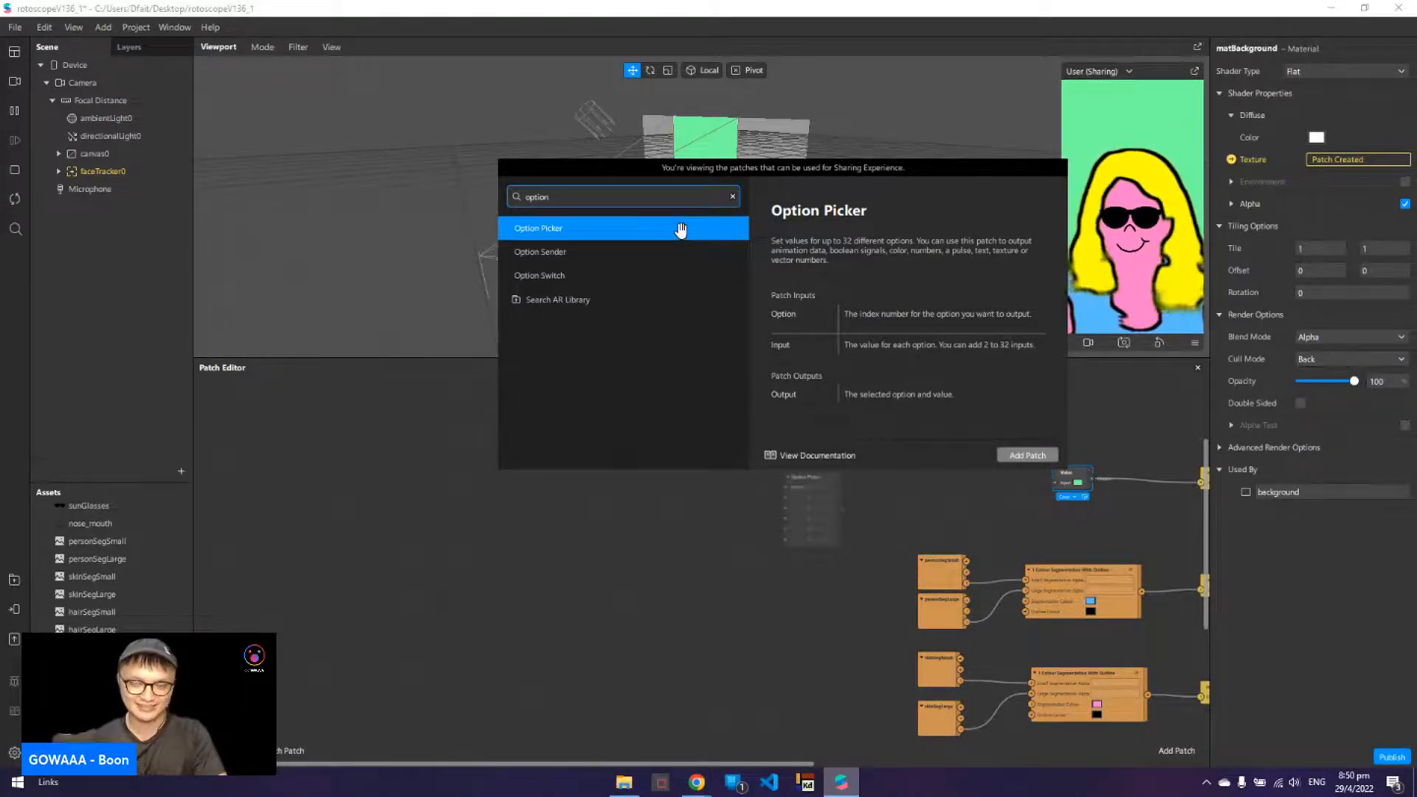
pyautogui.click(1028, 454)
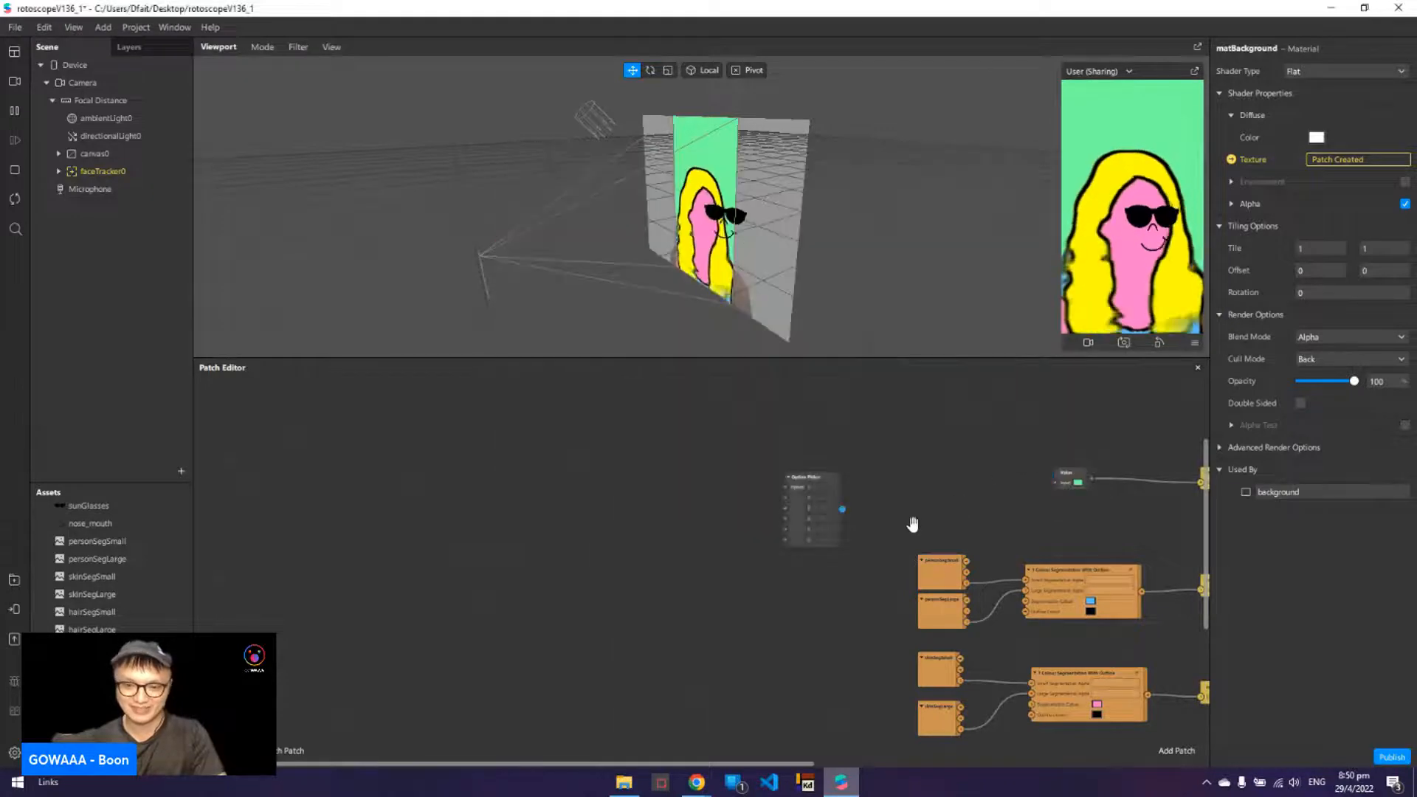
pyautogui.click(795, 486)
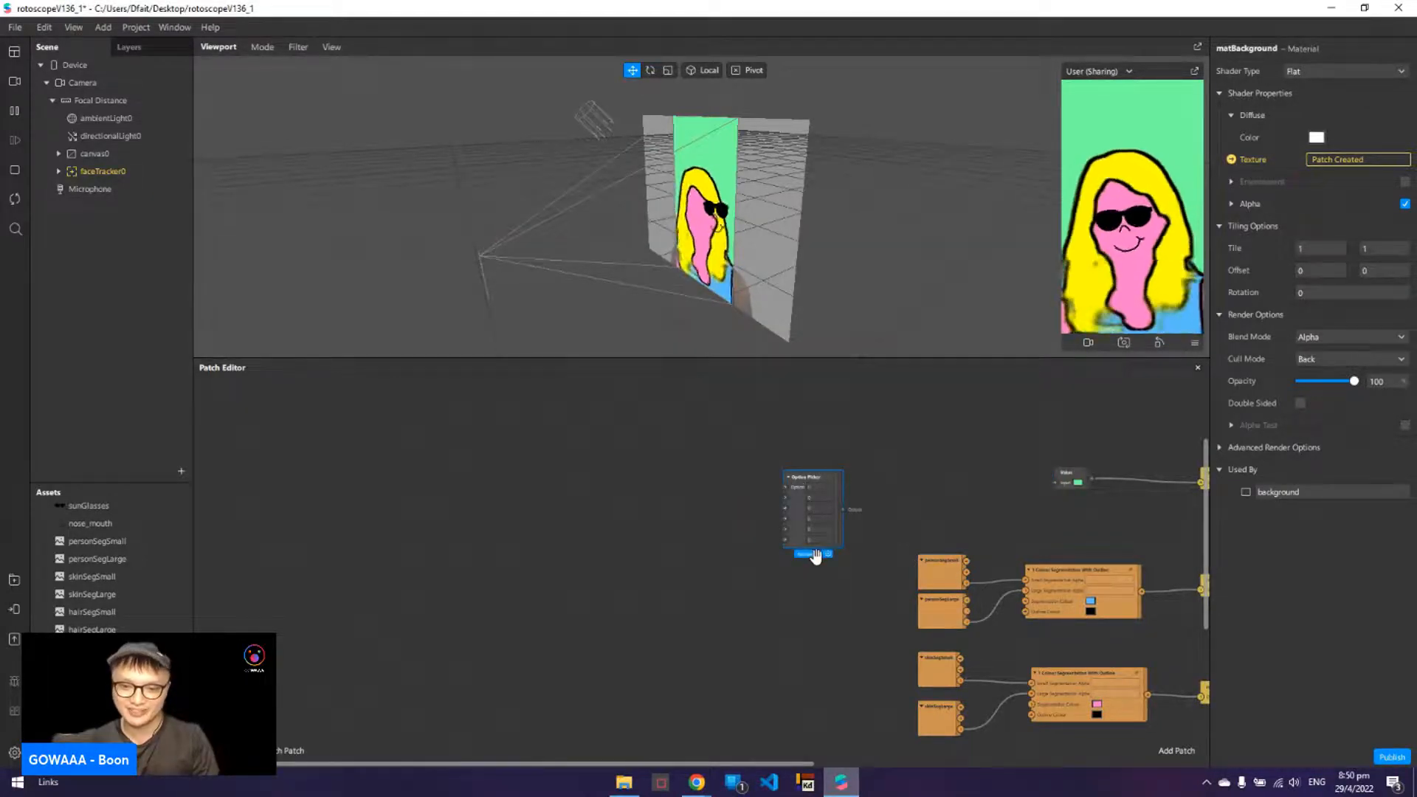
pyautogui.scroll(5, 815, 555)
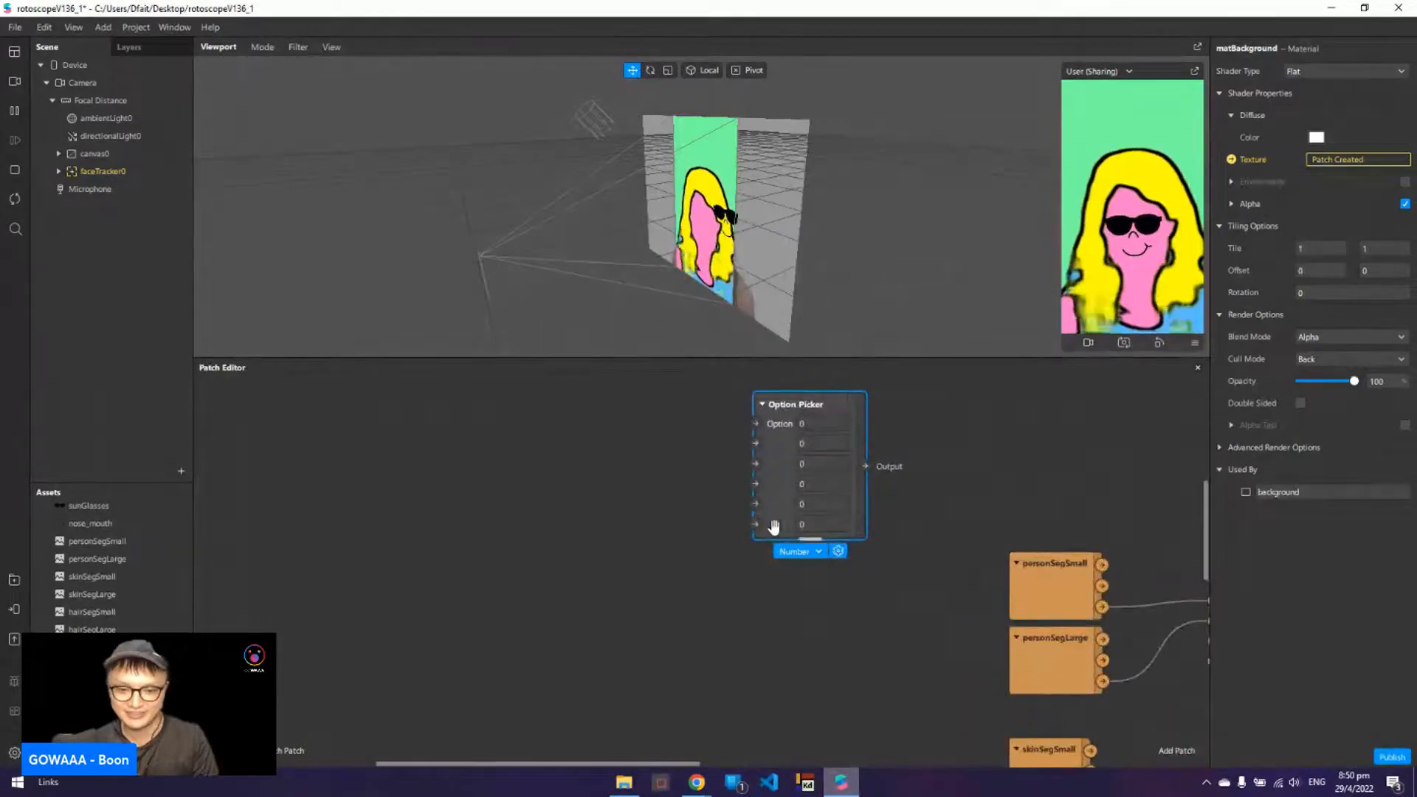
pyautogui.click(798, 549)
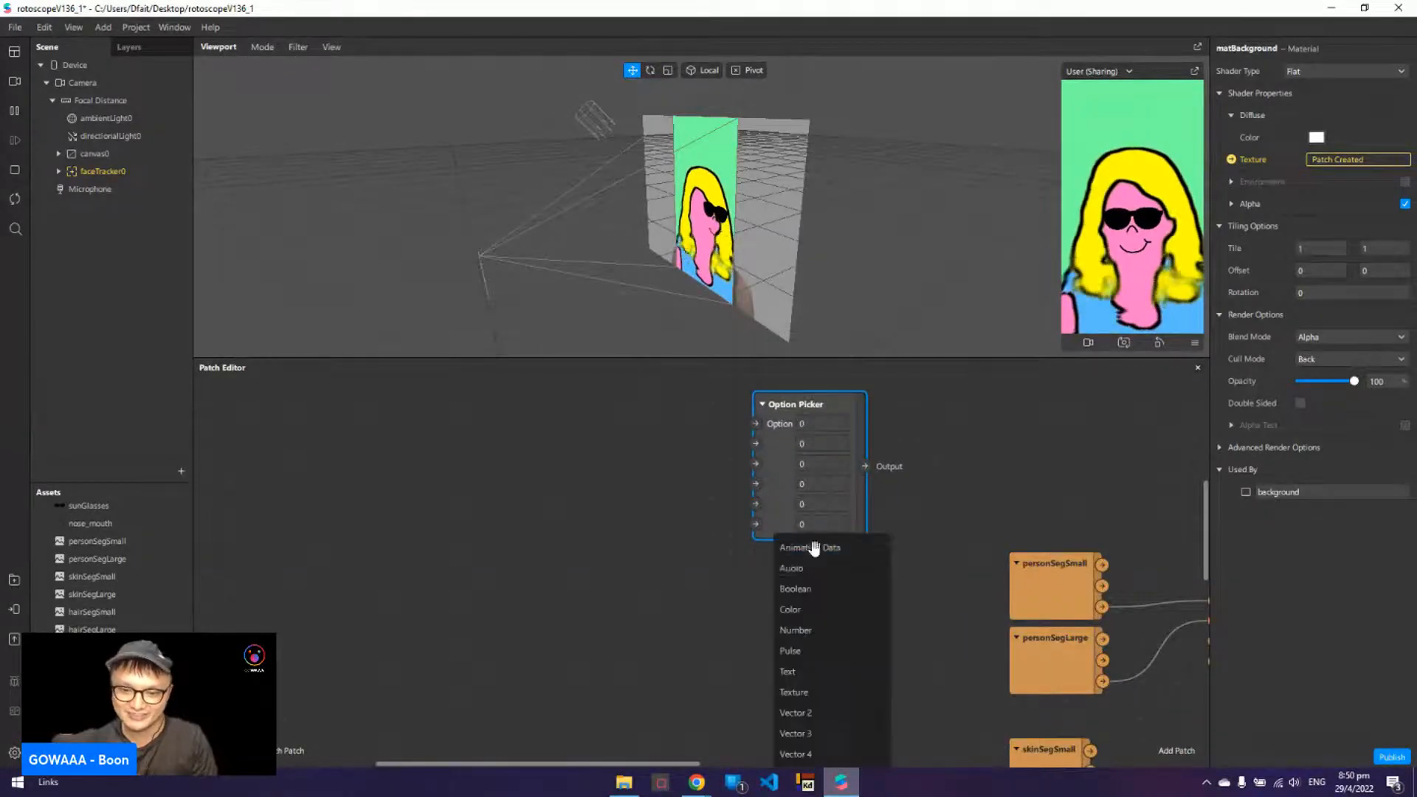
pyautogui.click(821, 608)
# - Set the Option Picker's first colour to bright magenta-pink and its second colour to golden yellow
pyautogui.moveTo(970, 460); pyautogui.dragTo(777, 536)
pyautogui.moveTo(653, 532); pyautogui.dragTo(719, 484)
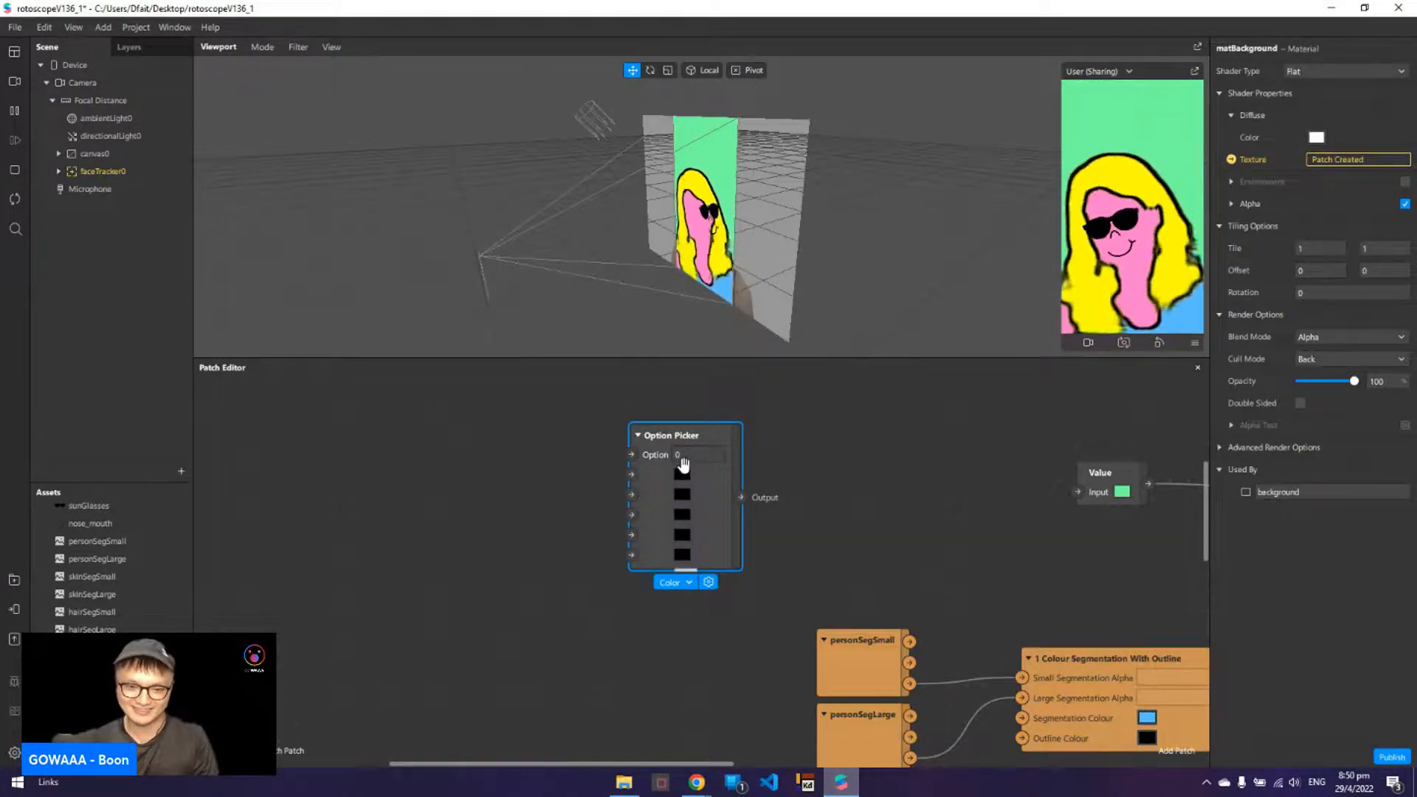
pyautogui.click(683, 474)
pyautogui.click(728, 279)
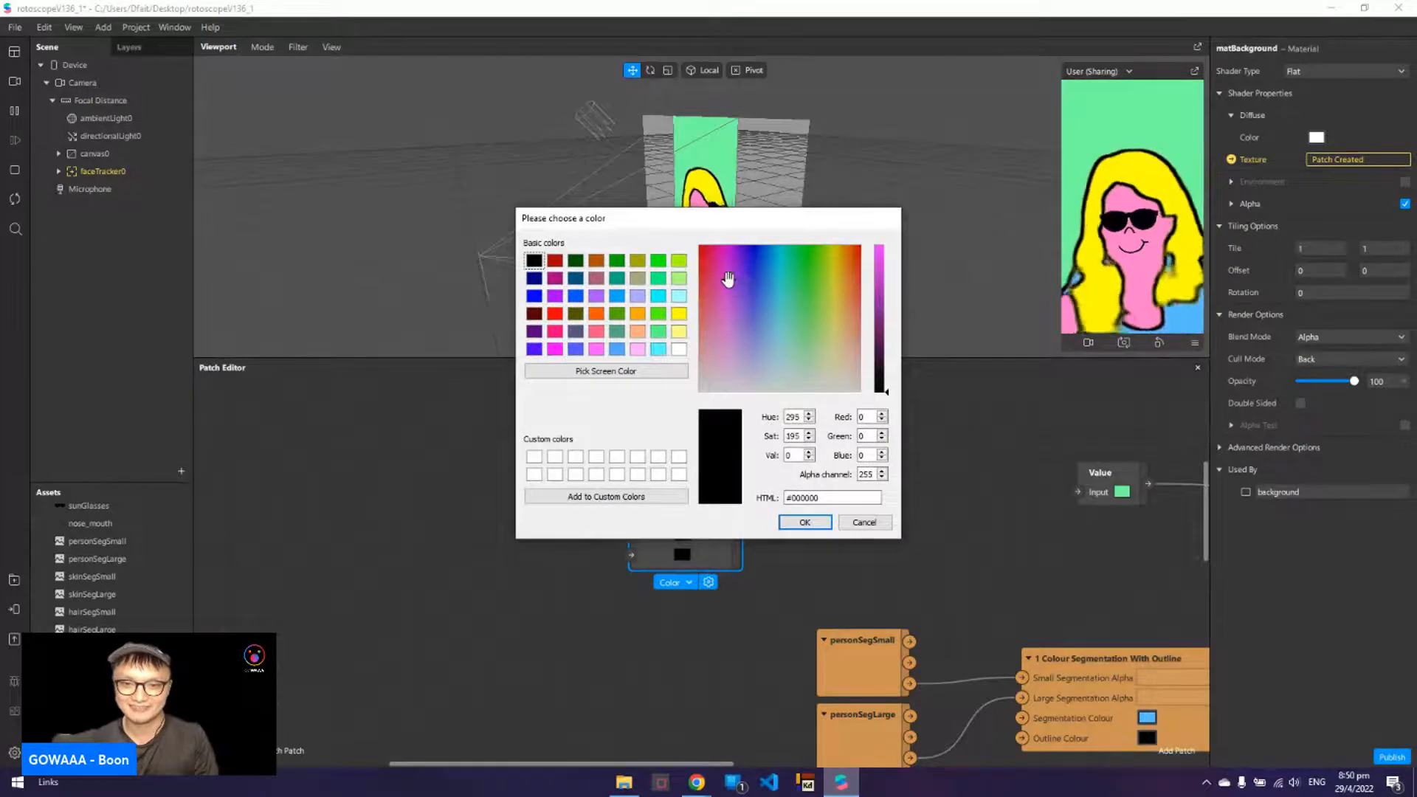
pyautogui.moveTo(901, 265); pyautogui.dragTo(882, 230)
pyautogui.click(804, 522)
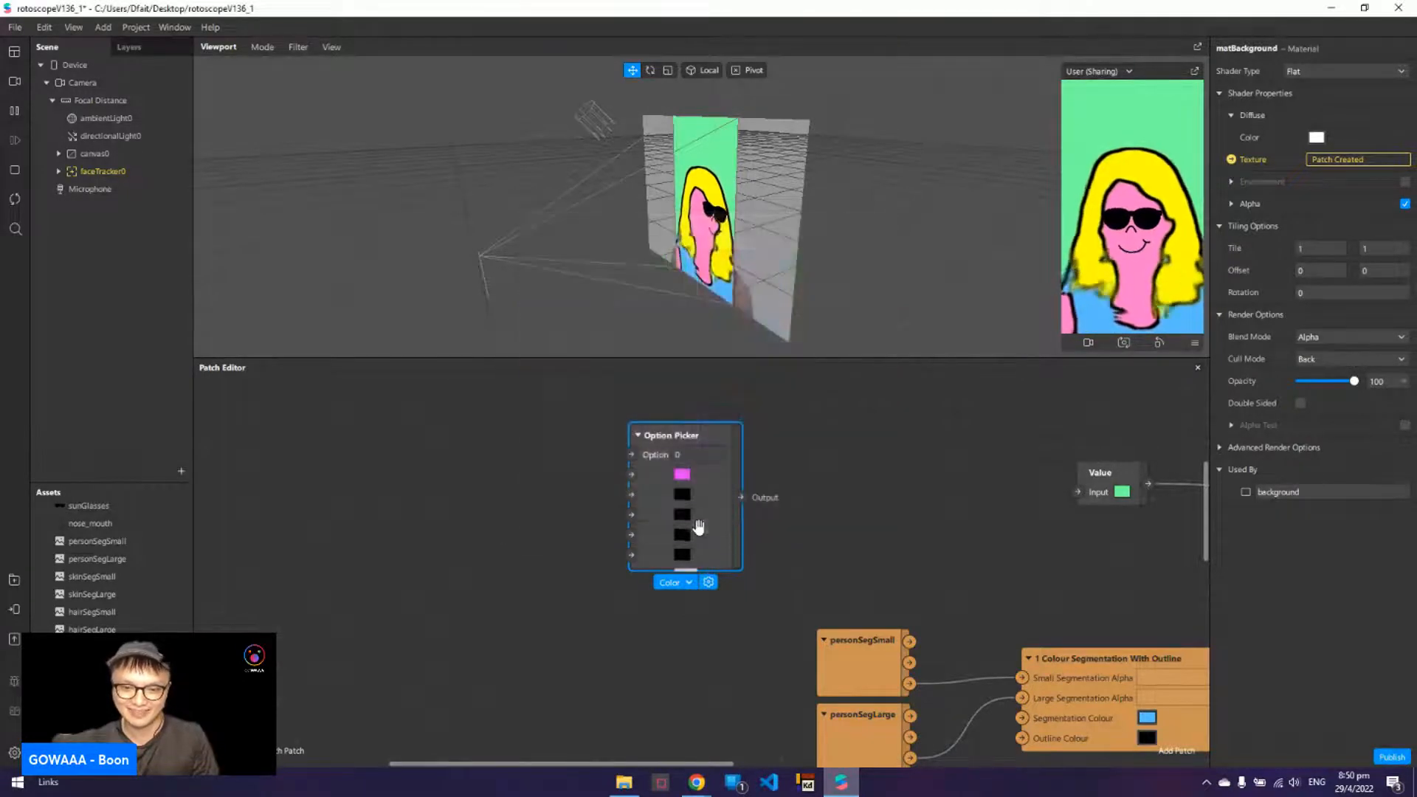
pyautogui.click(683, 494)
pyautogui.click(839, 260)
pyautogui.moveTo(886, 373); pyautogui.dragTo(886, 244)
pyautogui.click(804, 521)
# - Set the Option Picker's third colour to sky blue (#30c1ff) and its fourth colour to violet
pyautogui.click(682, 555)
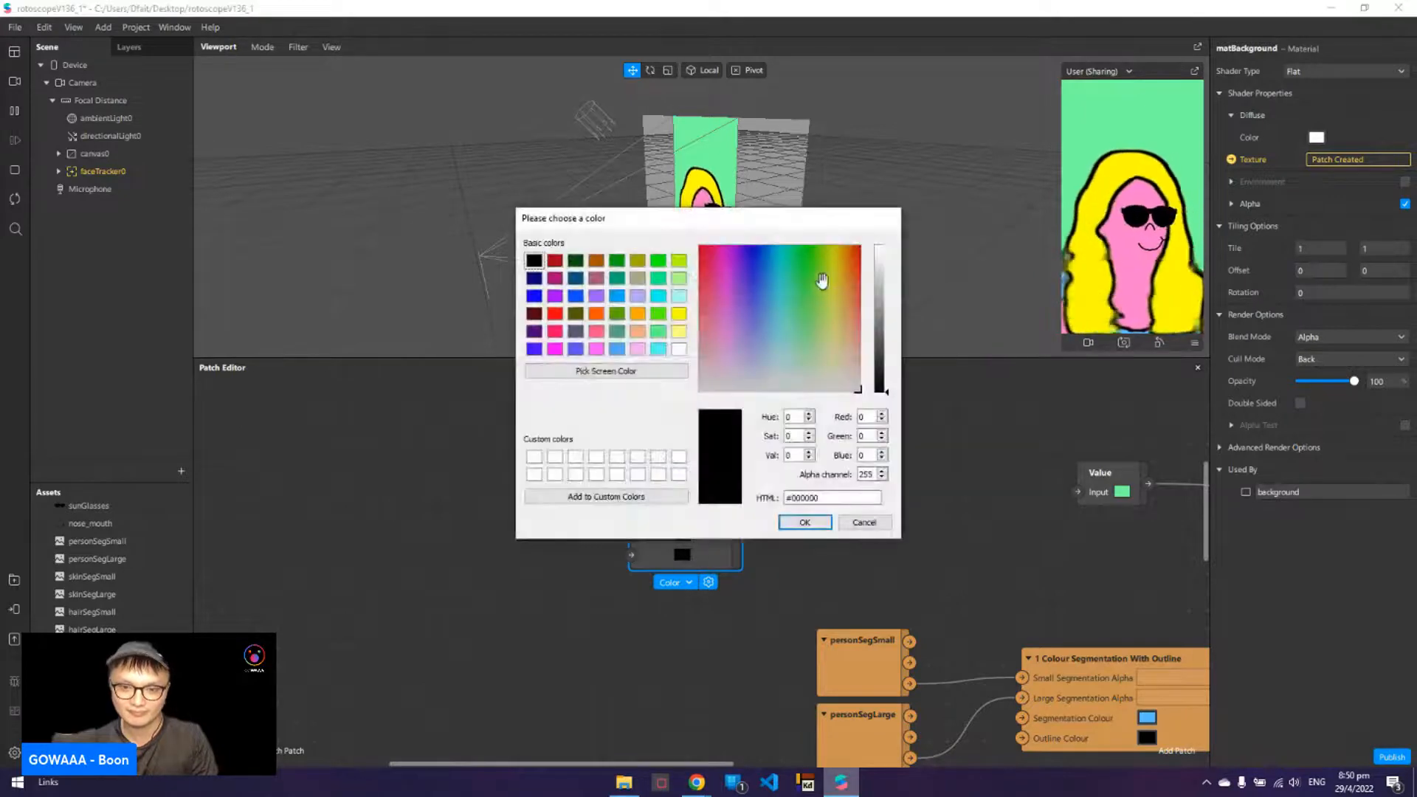
pyautogui.click(772, 273)
pyautogui.click(882, 263)
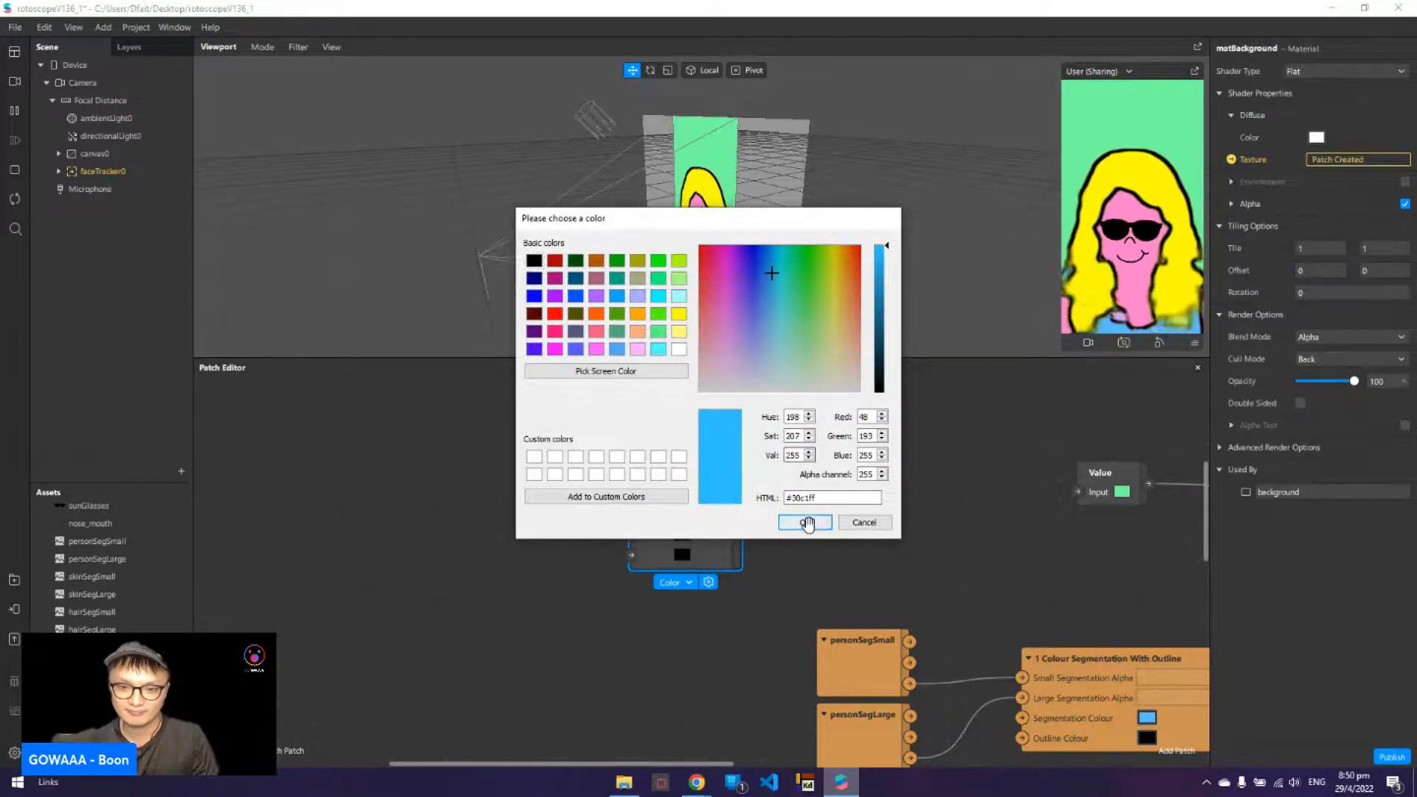
pyautogui.click(805, 521)
pyautogui.click(682, 535)
pyautogui.click(740, 276)
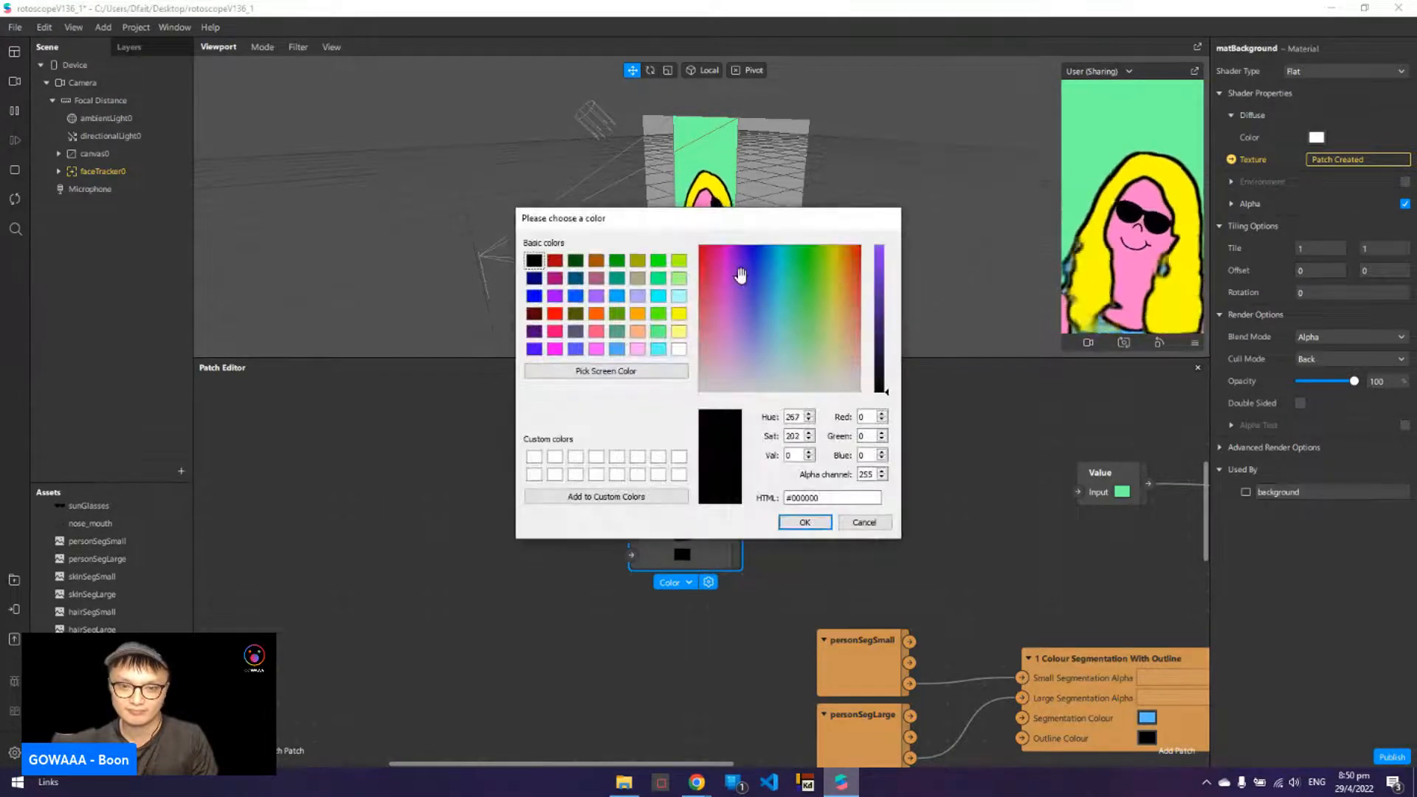
pyautogui.moveTo(879, 267); pyautogui.dragTo(881, 217)
pyautogui.click(804, 521)
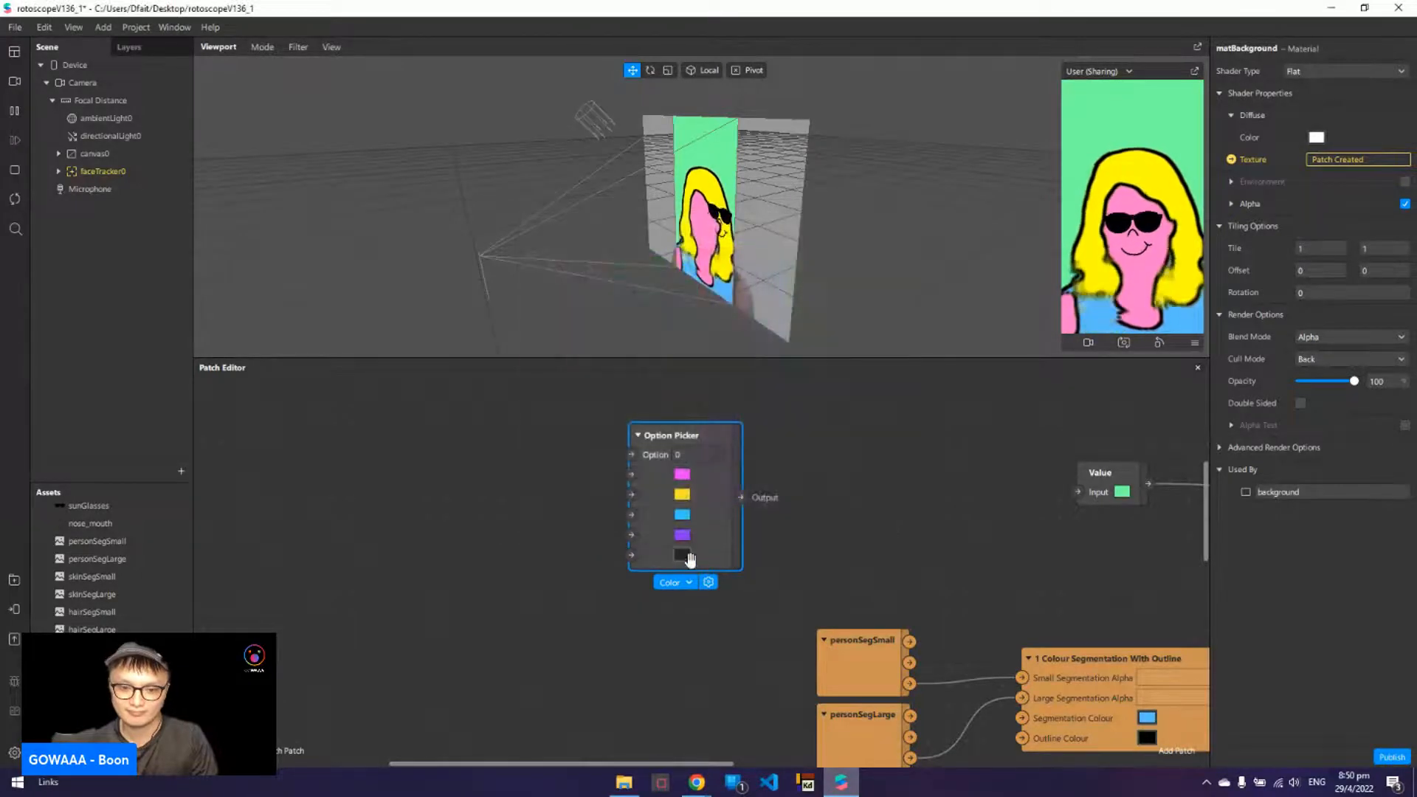
# - Set the Option Picker's fifth colour to pale peach
pyautogui.click(682, 554)
pyautogui.moveTo(817, 351); pyautogui.dragTo(843, 337)
pyautogui.click(880, 295)
pyautogui.click(890, 244)
pyautogui.click(804, 522)
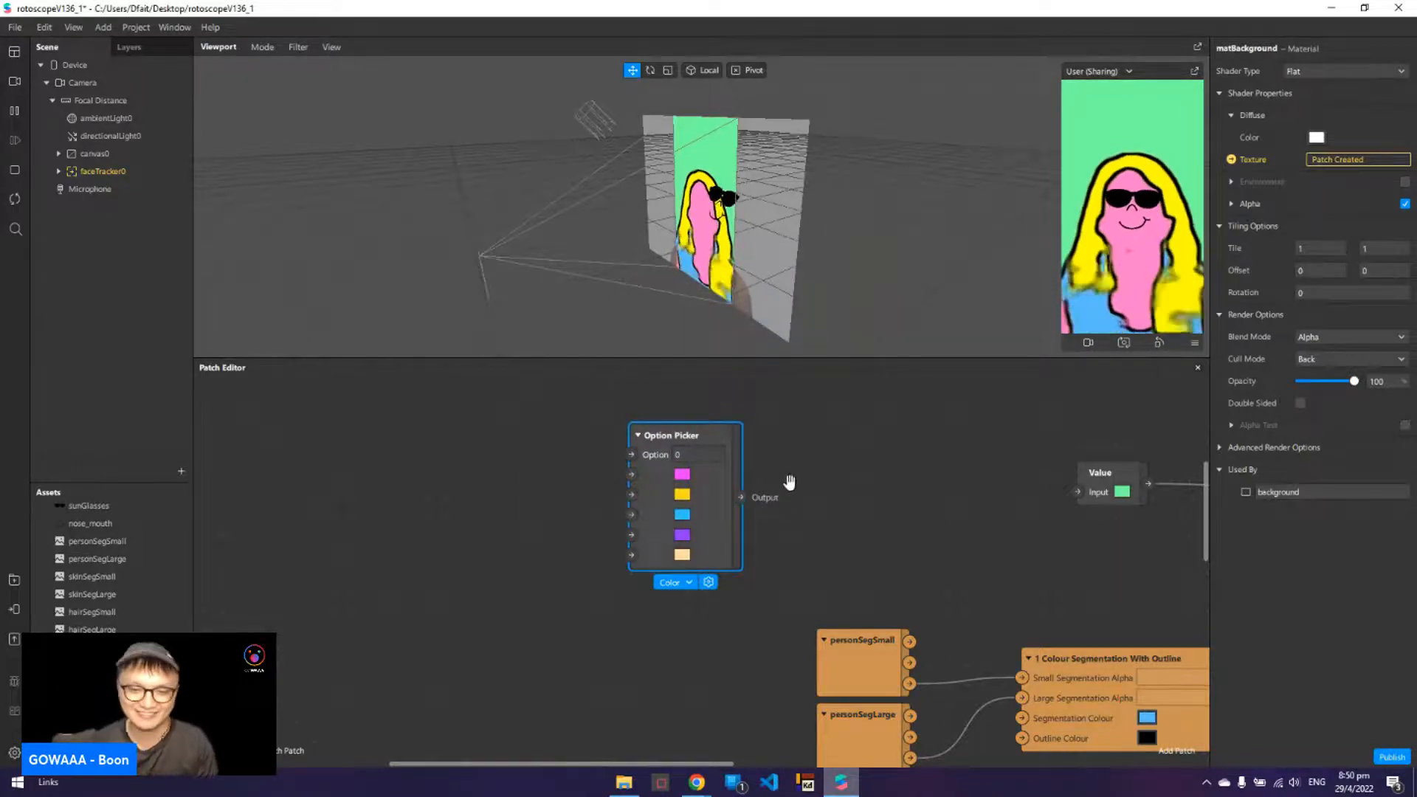
# - Connect the Option Picker's output to the Value patch's input
pyautogui.moveTo(809, 457); pyautogui.dragTo(829, 443)
pyautogui.moveTo(944, 455); pyautogui.dragTo(846, 531)
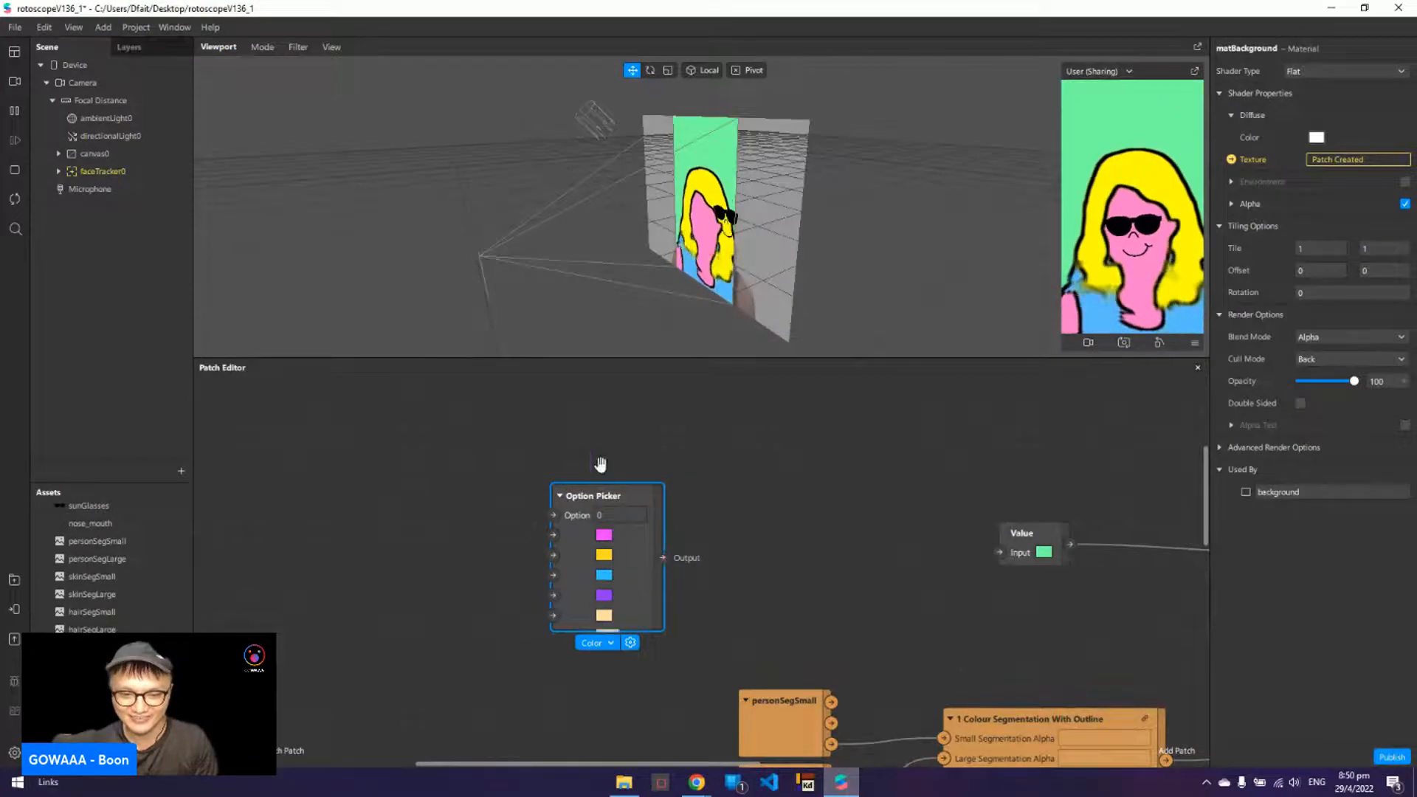
pyautogui.moveTo(663, 558); pyautogui.dragTo(997, 552)
pyautogui.click(608, 519)
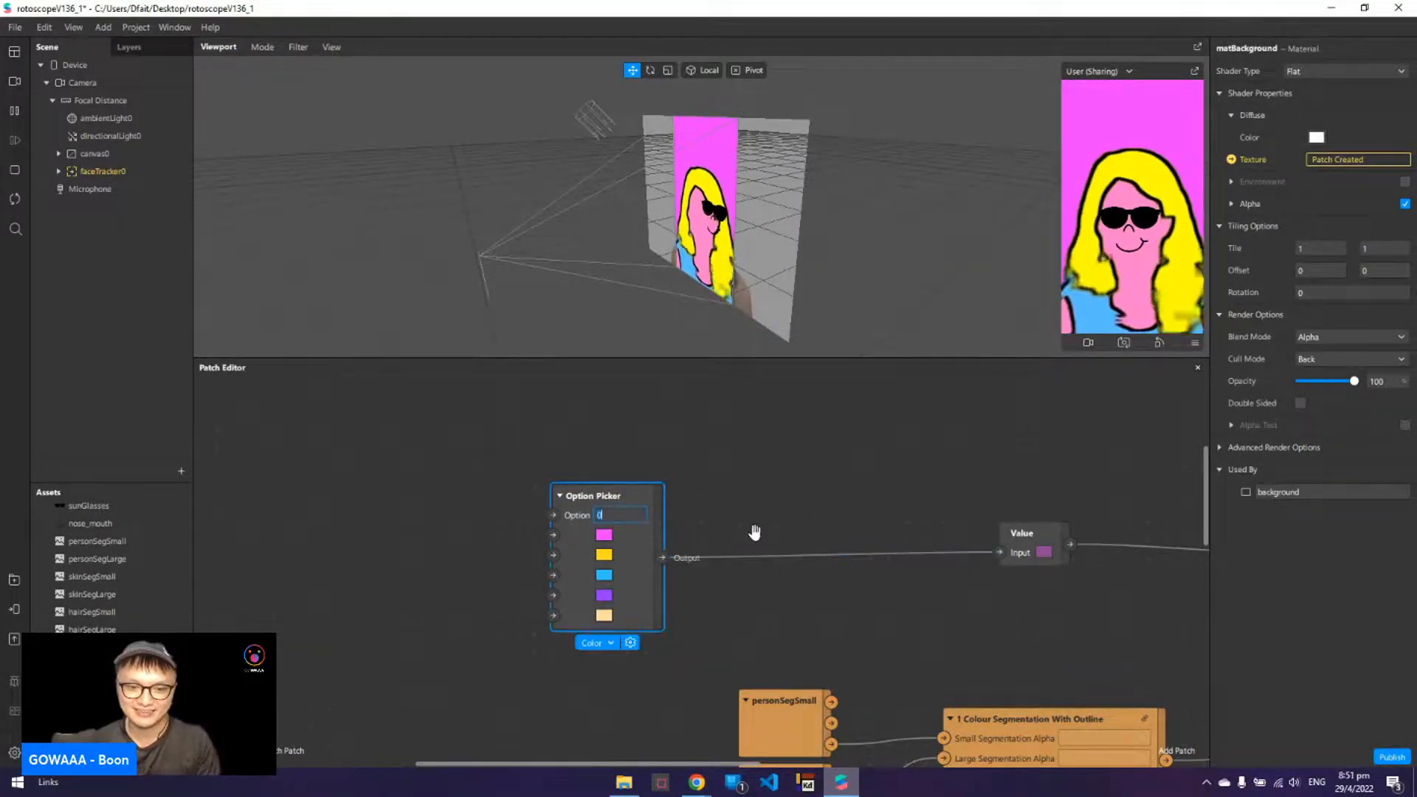
pyautogui.click(741, 526)
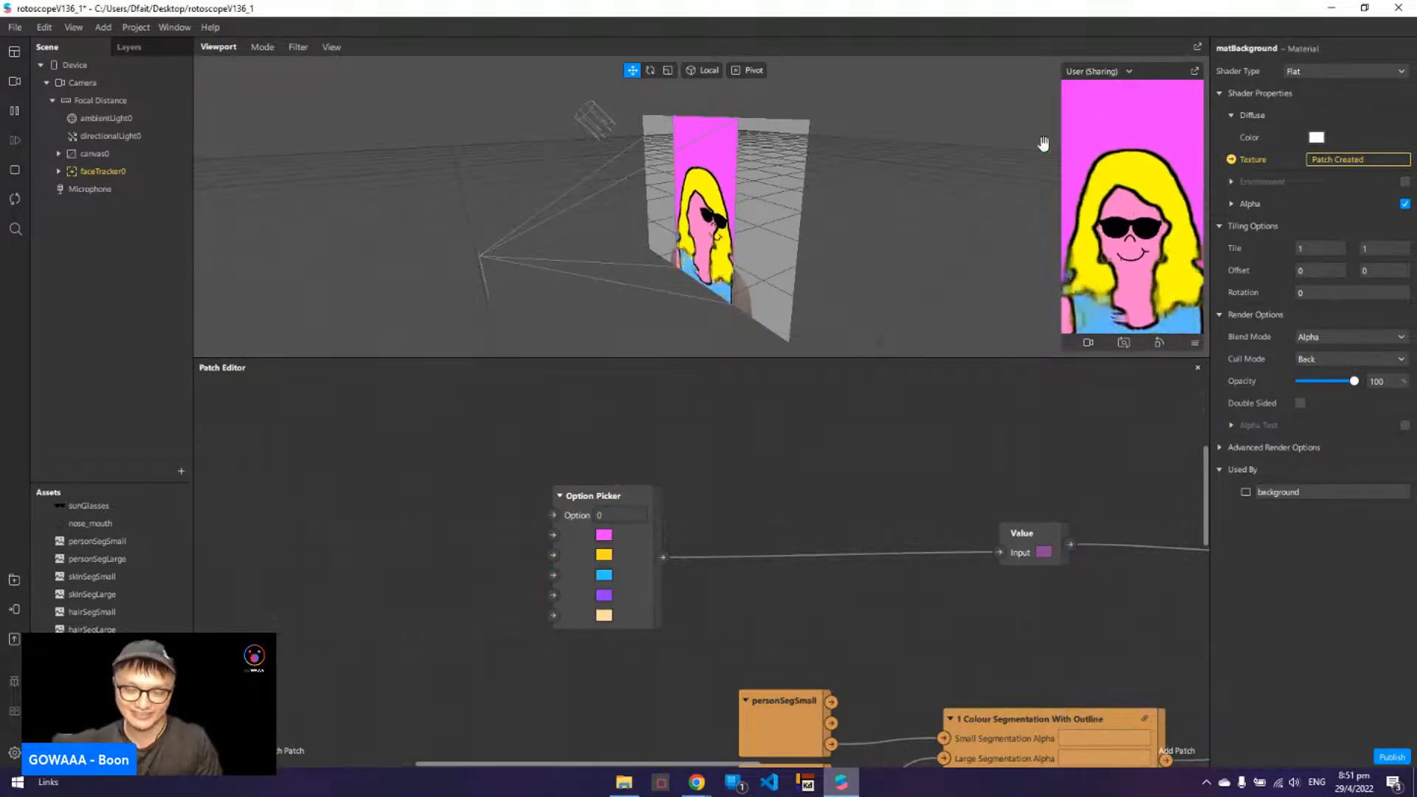
# - Test the background colours by setting the Option Picker's option to 1 and after that to 2
pyautogui.click(604, 516)
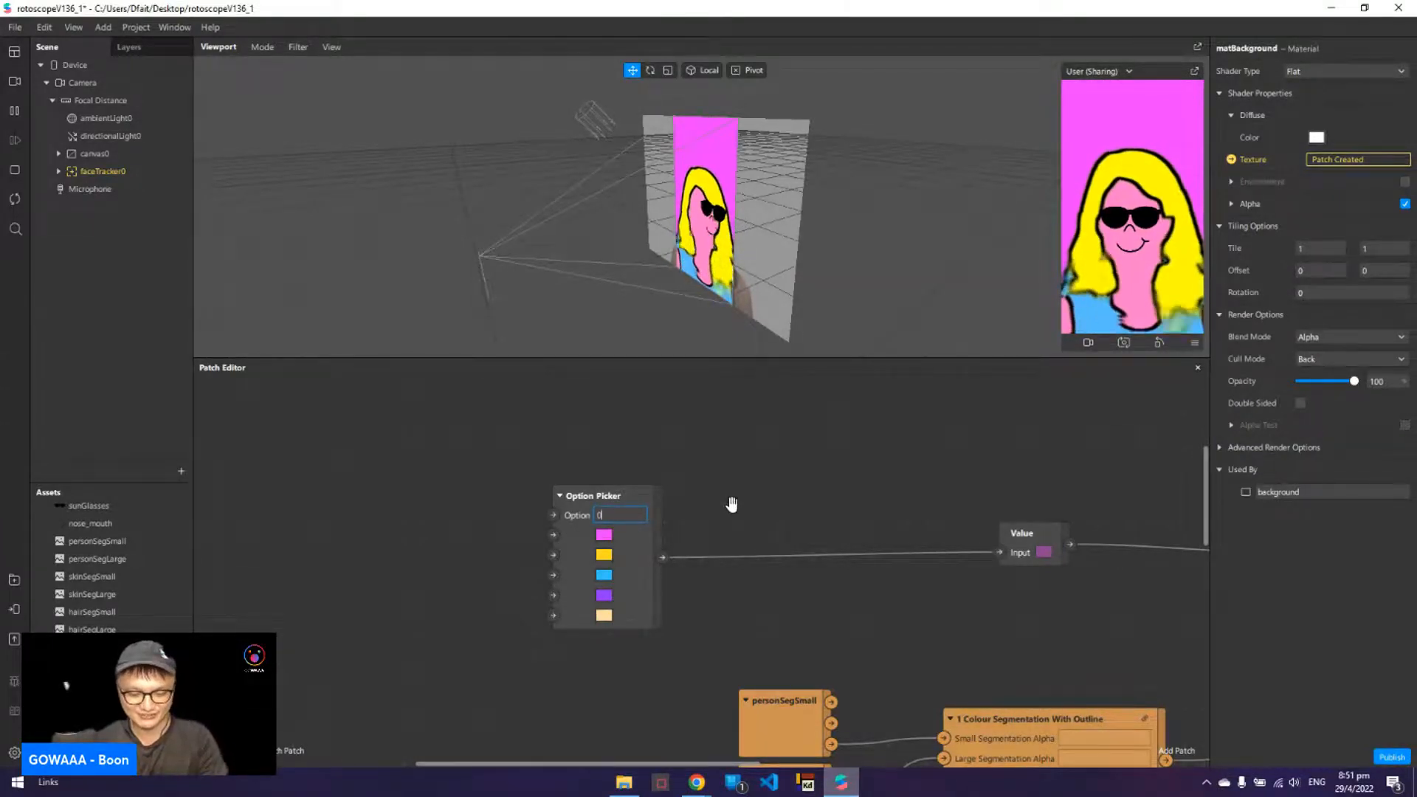
pyautogui.write('1')
pyautogui.press('Return')
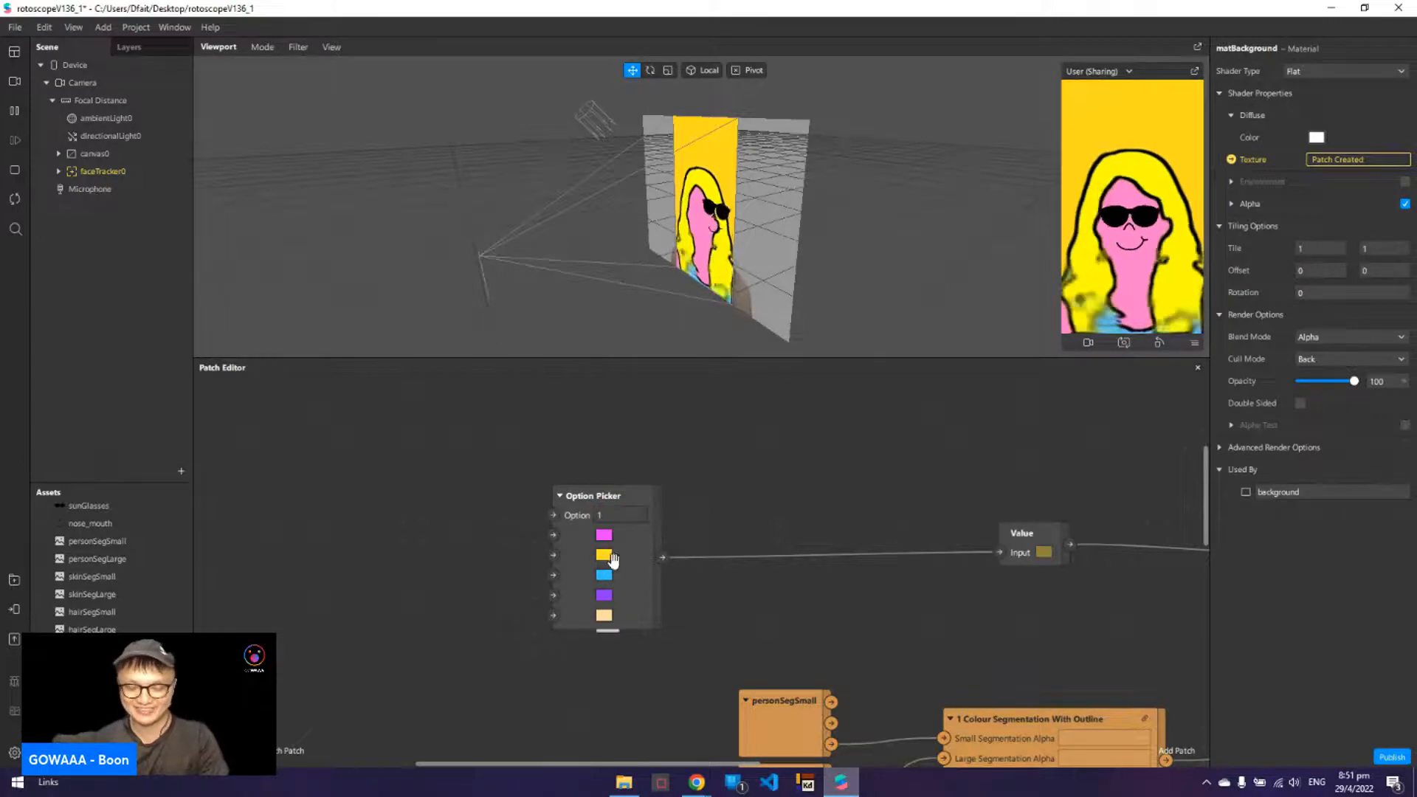
pyautogui.click(617, 515)
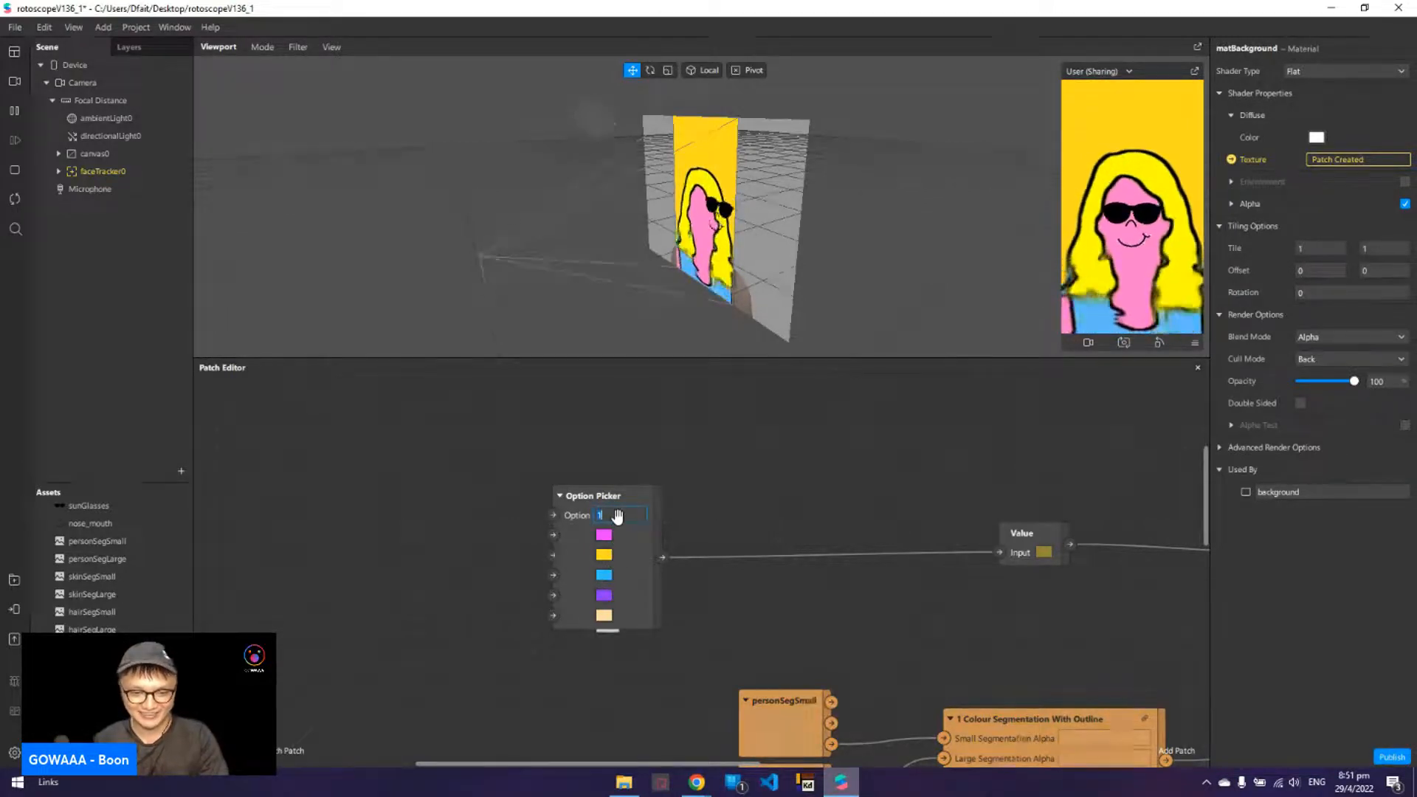
pyautogui.write('2')
pyautogui.press('Return')
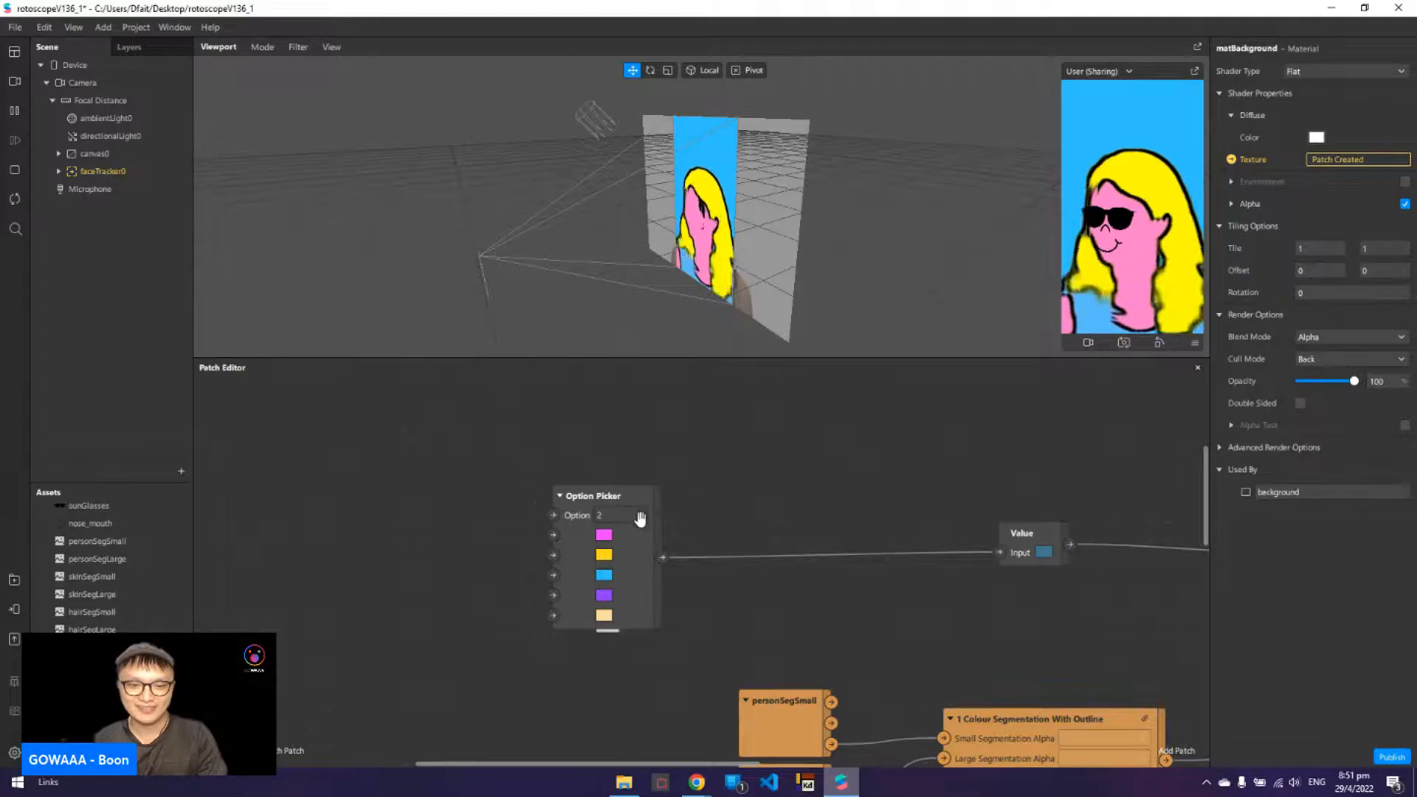
# - Set the Option Picker's option to 0 and move the patch closer to the Value patch
pyautogui.moveTo(650, 536); pyautogui.dragTo(668, 518)
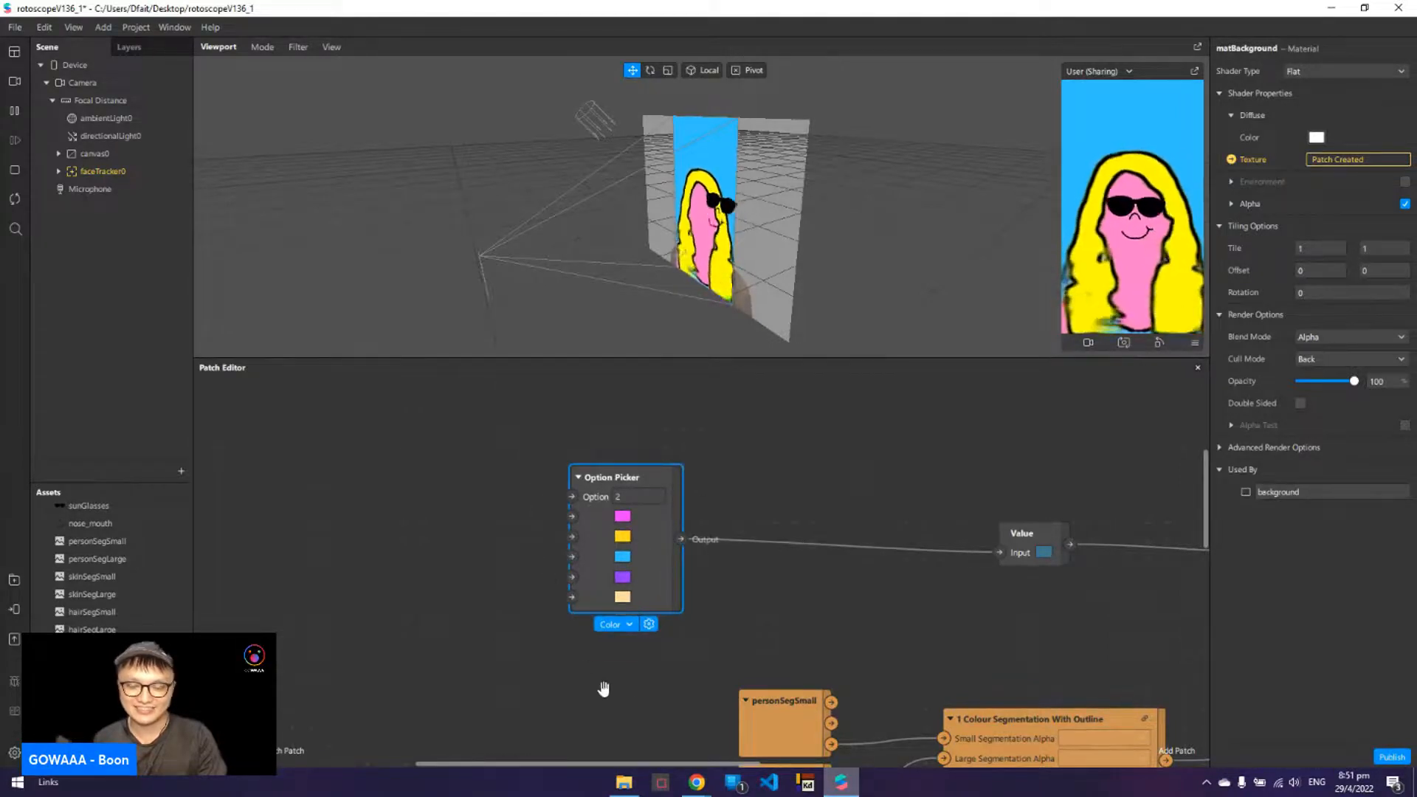
pyautogui.click(646, 495)
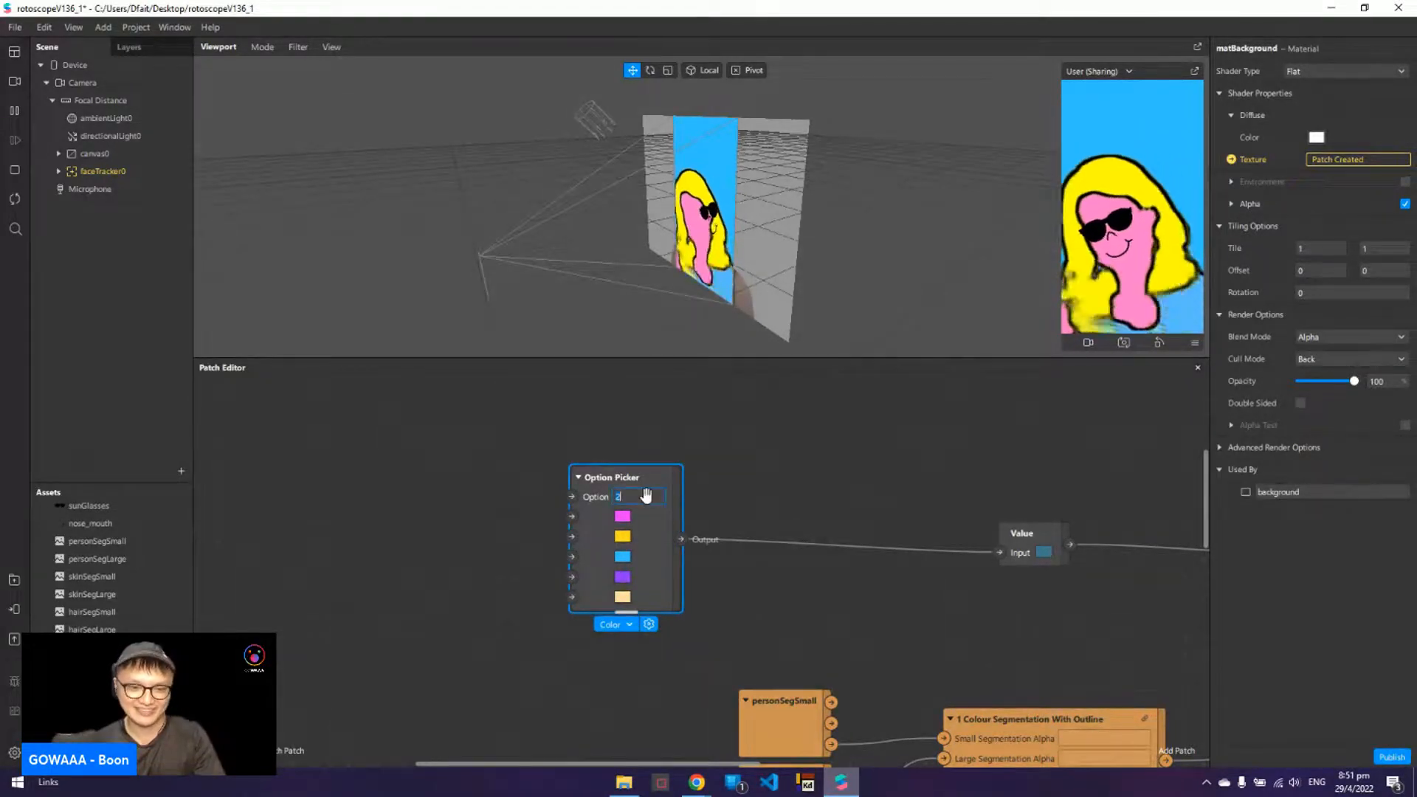
pyautogui.write('0')
pyautogui.press('Return')
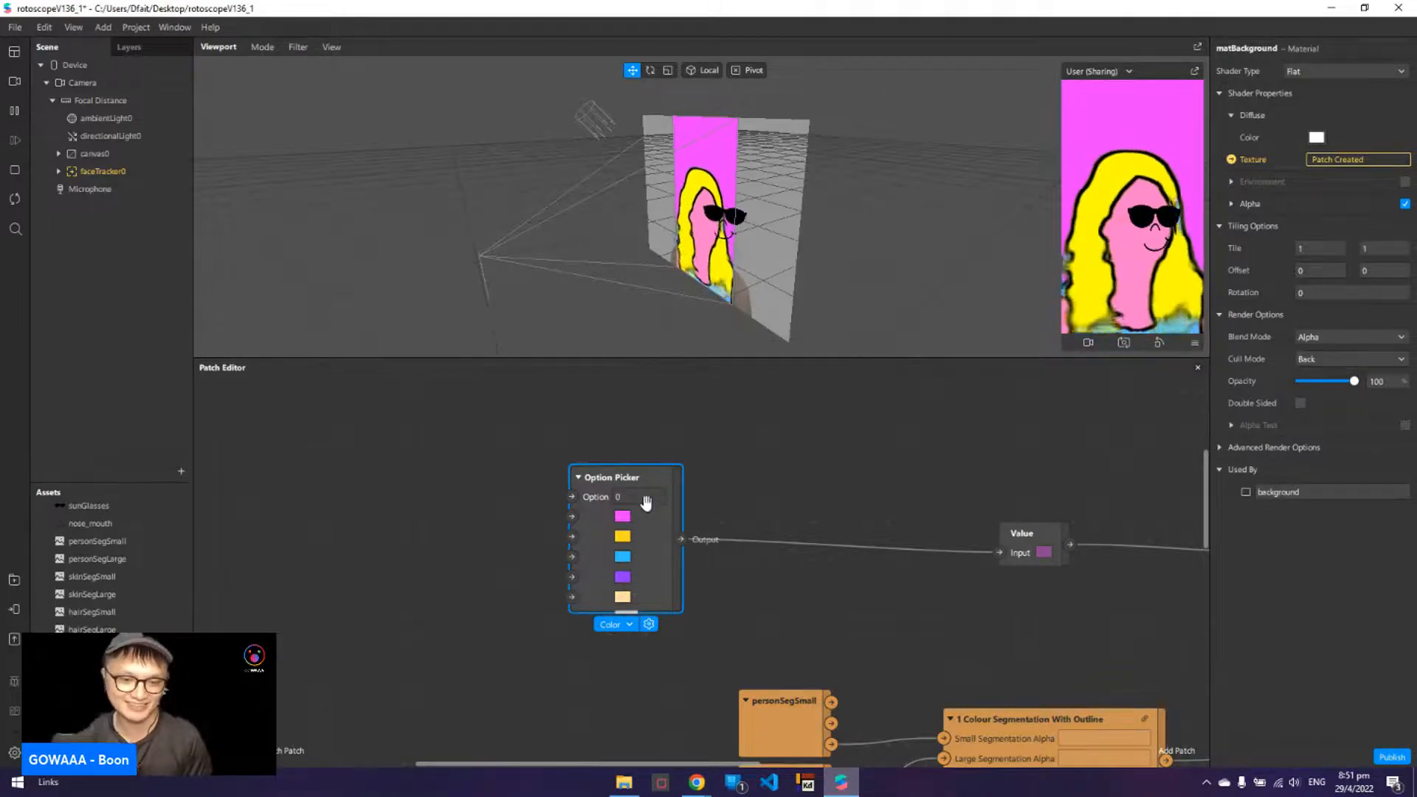
pyautogui.click(642, 497)
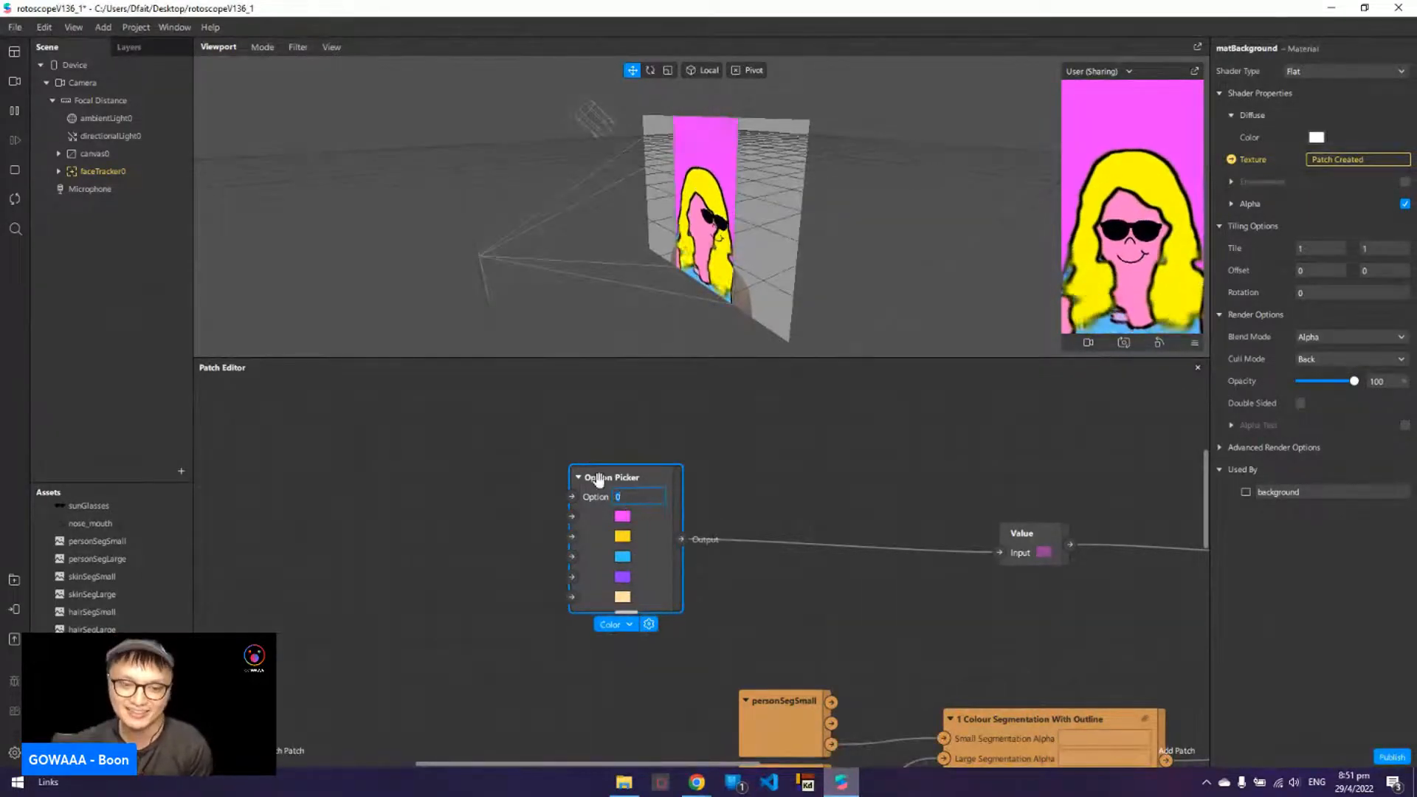
pyautogui.moveTo(644, 517); pyautogui.dragTo(737, 516)
pyautogui.click(490, 530)
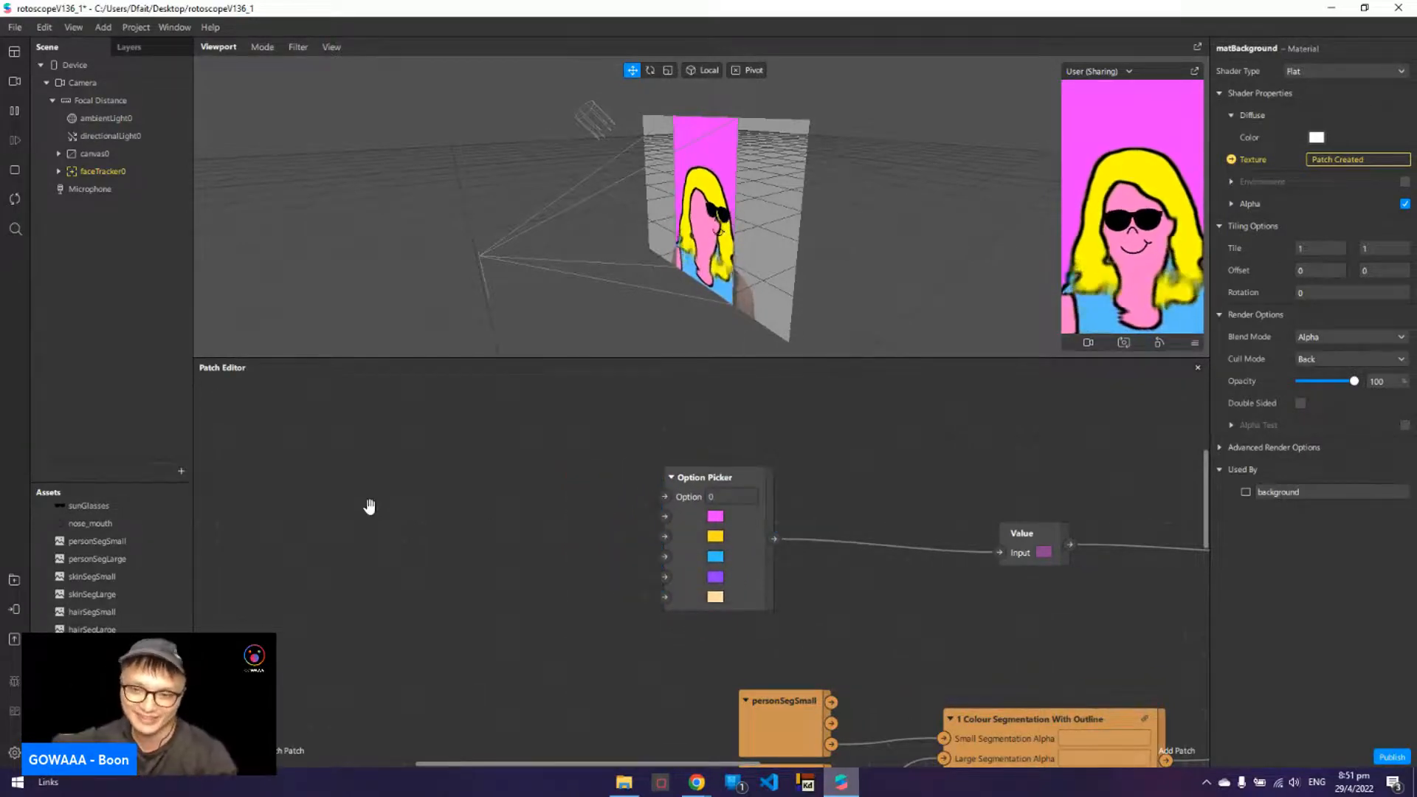
# - Add a Loop Animation patch and place it well before the Option Picker in the background colour chain
pyautogui.doubleClick(365, 509)
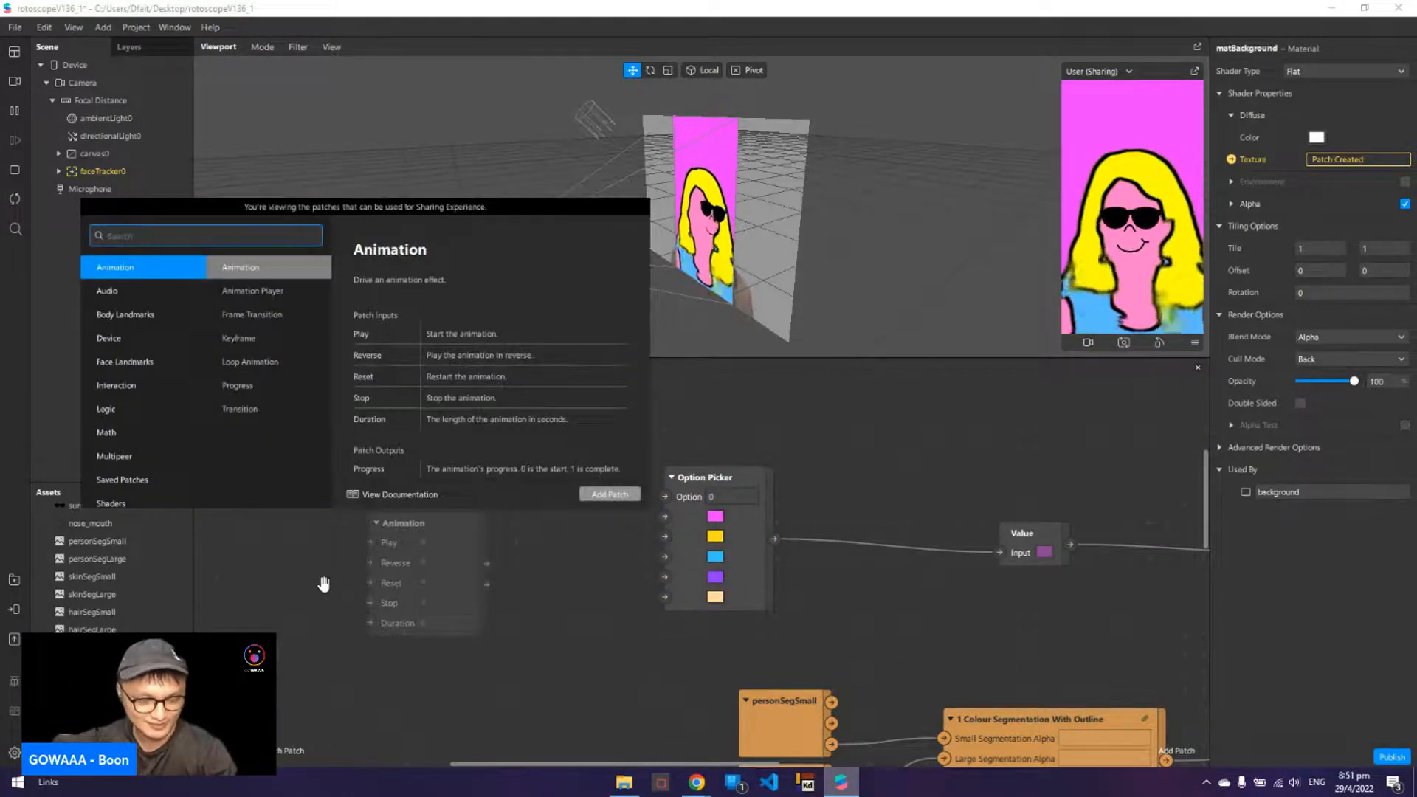
pyautogui.write('l')
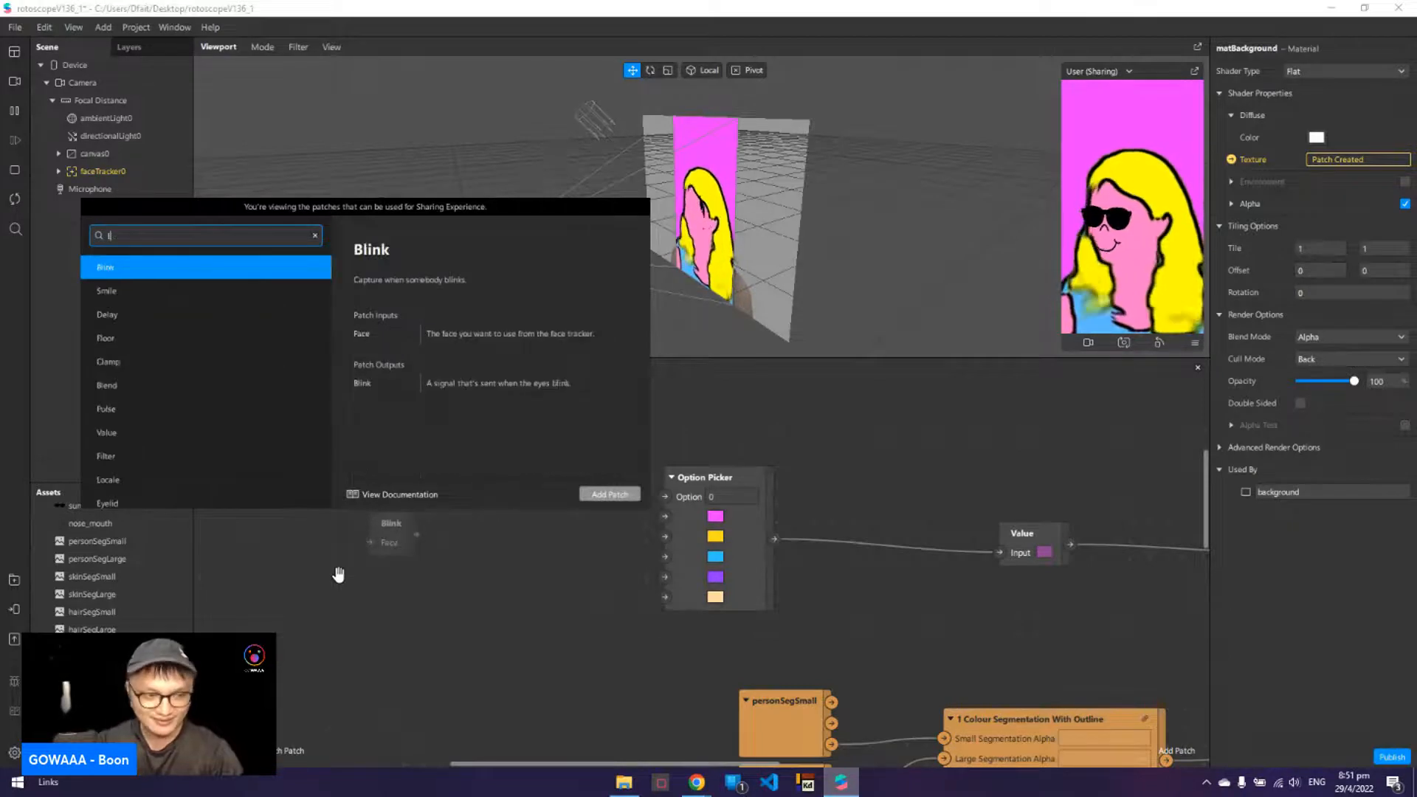
pyautogui.write('oop')
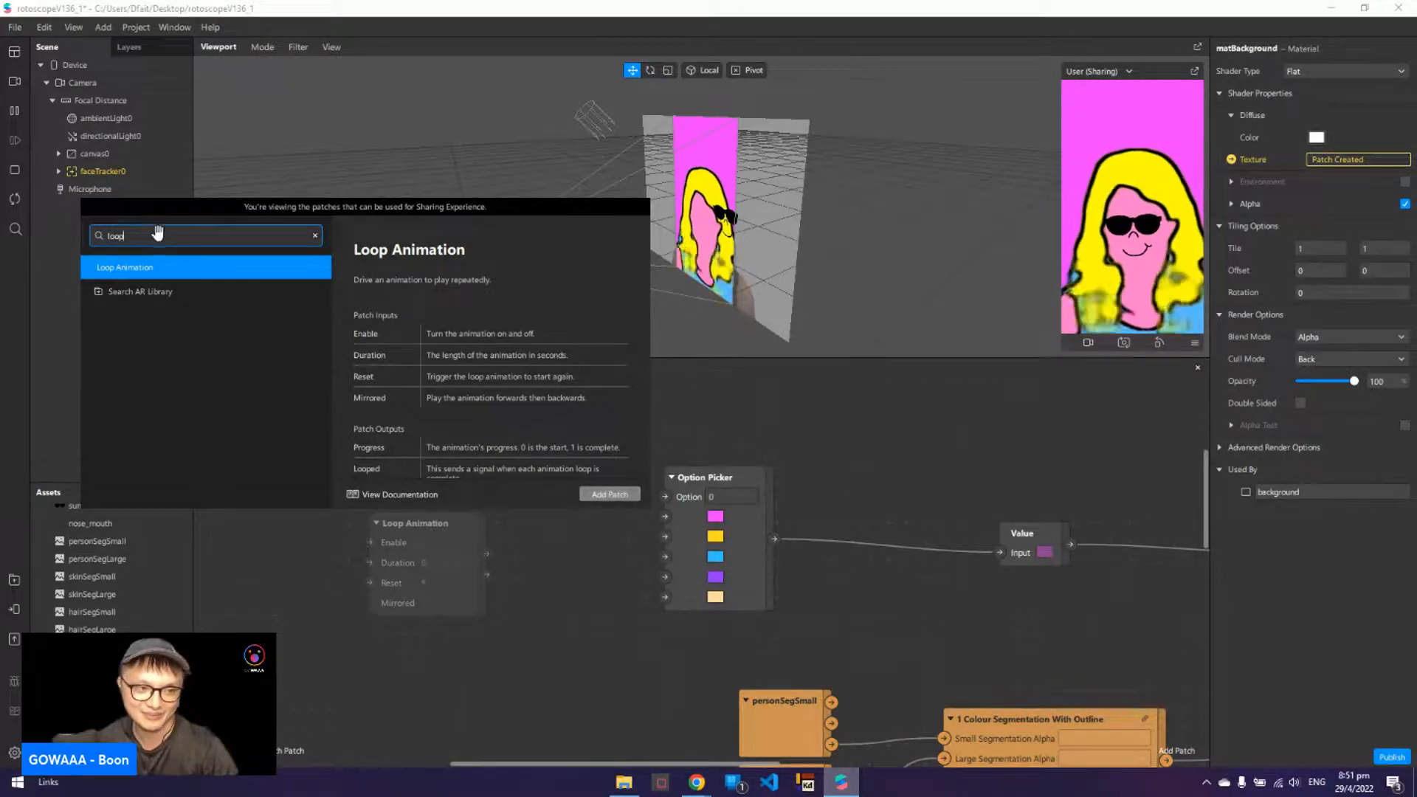
pyautogui.click(618, 494)
pyautogui.moveTo(456, 531); pyautogui.dragTo(342, 485)
pyautogui.click(496, 491)
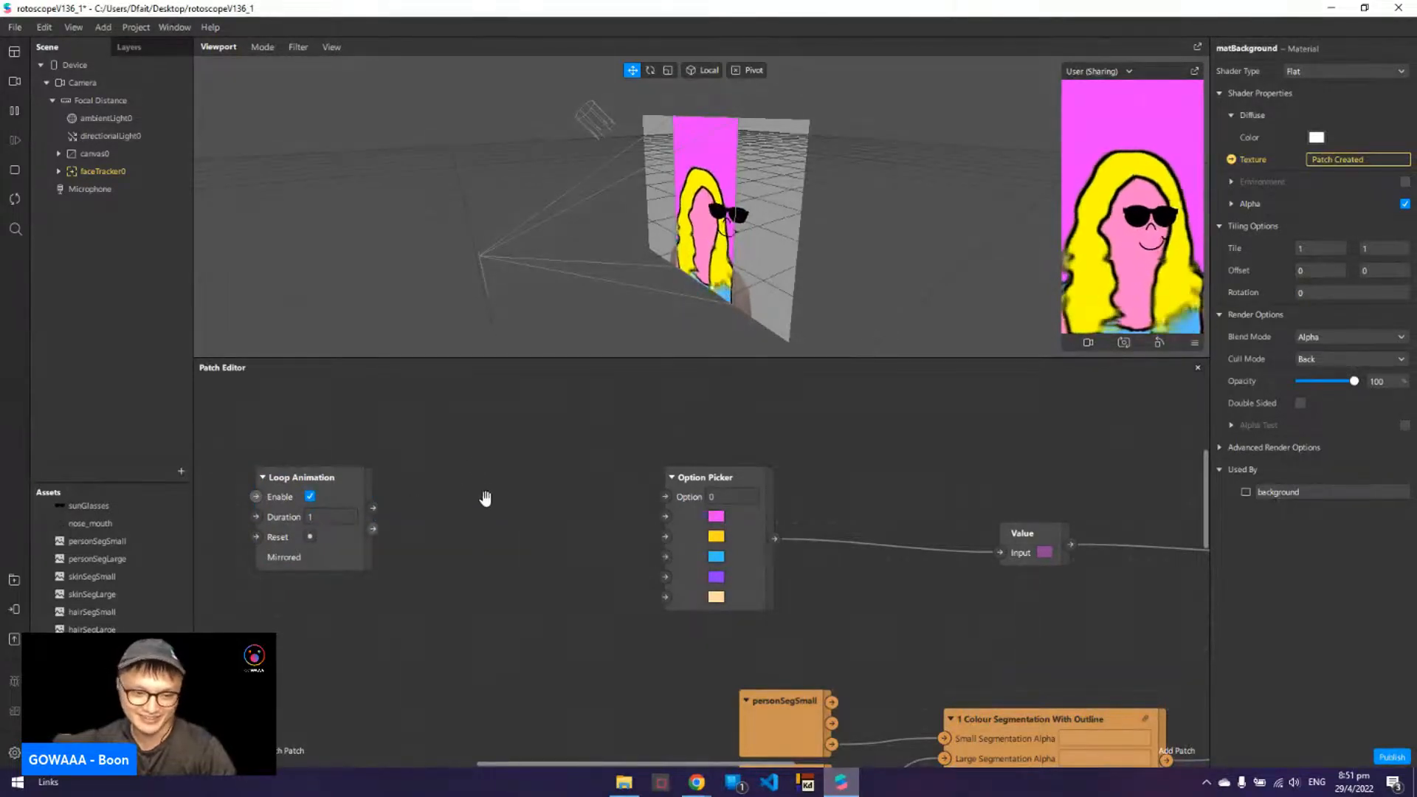
# - Add a Counter patch and place it between the Loop Animation and the Option Picker, aligned in the same row
pyautogui.doubleClick(487, 503)
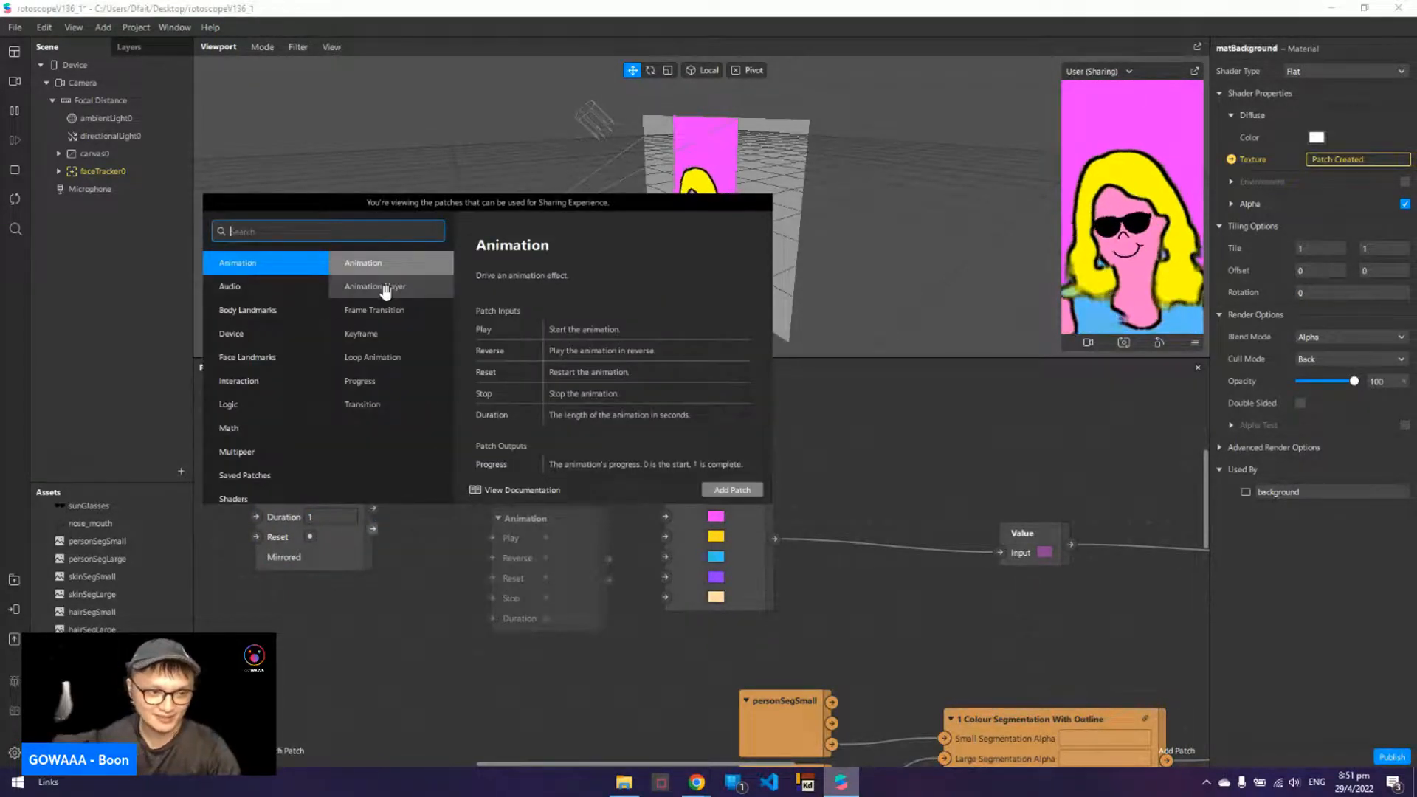
pyautogui.write('counter')
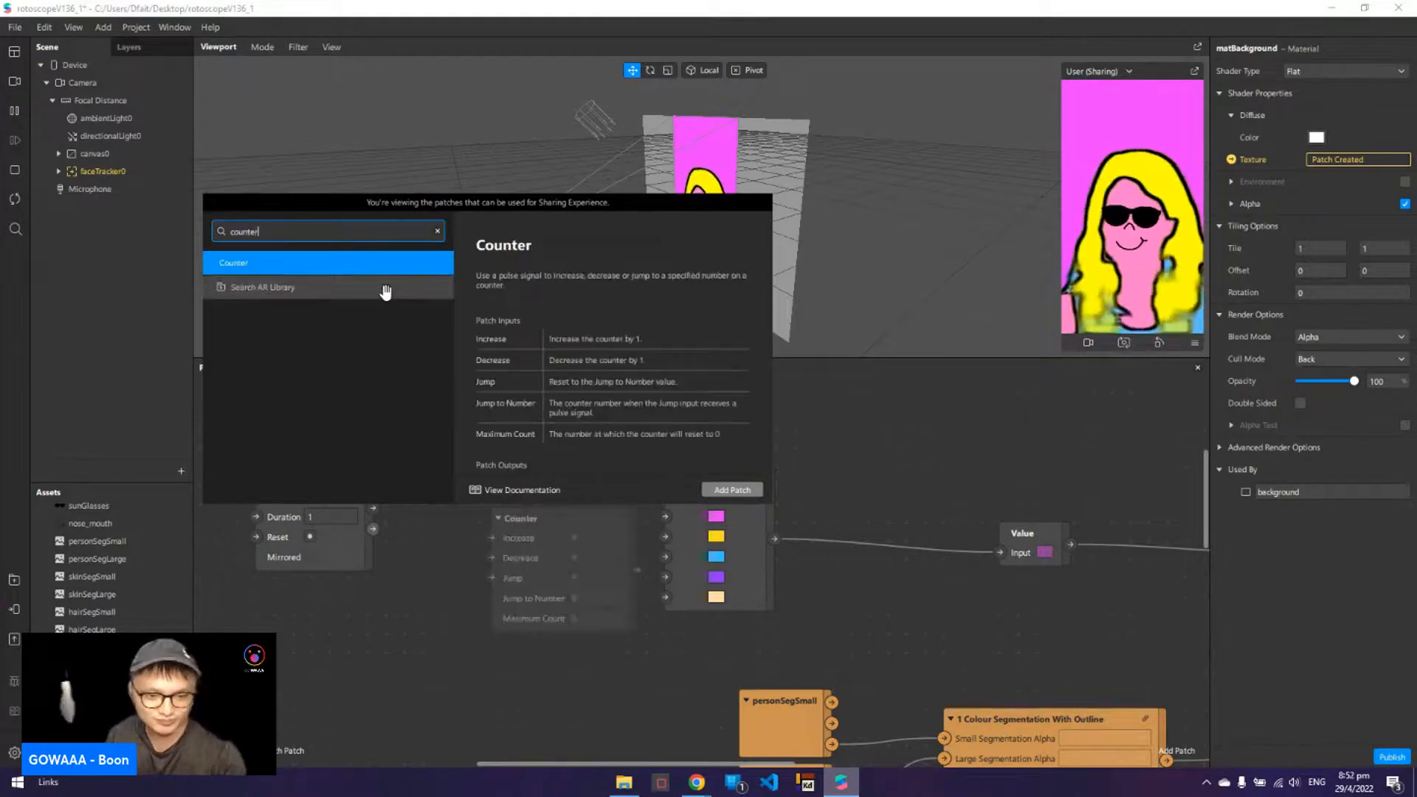
pyautogui.press('Return')
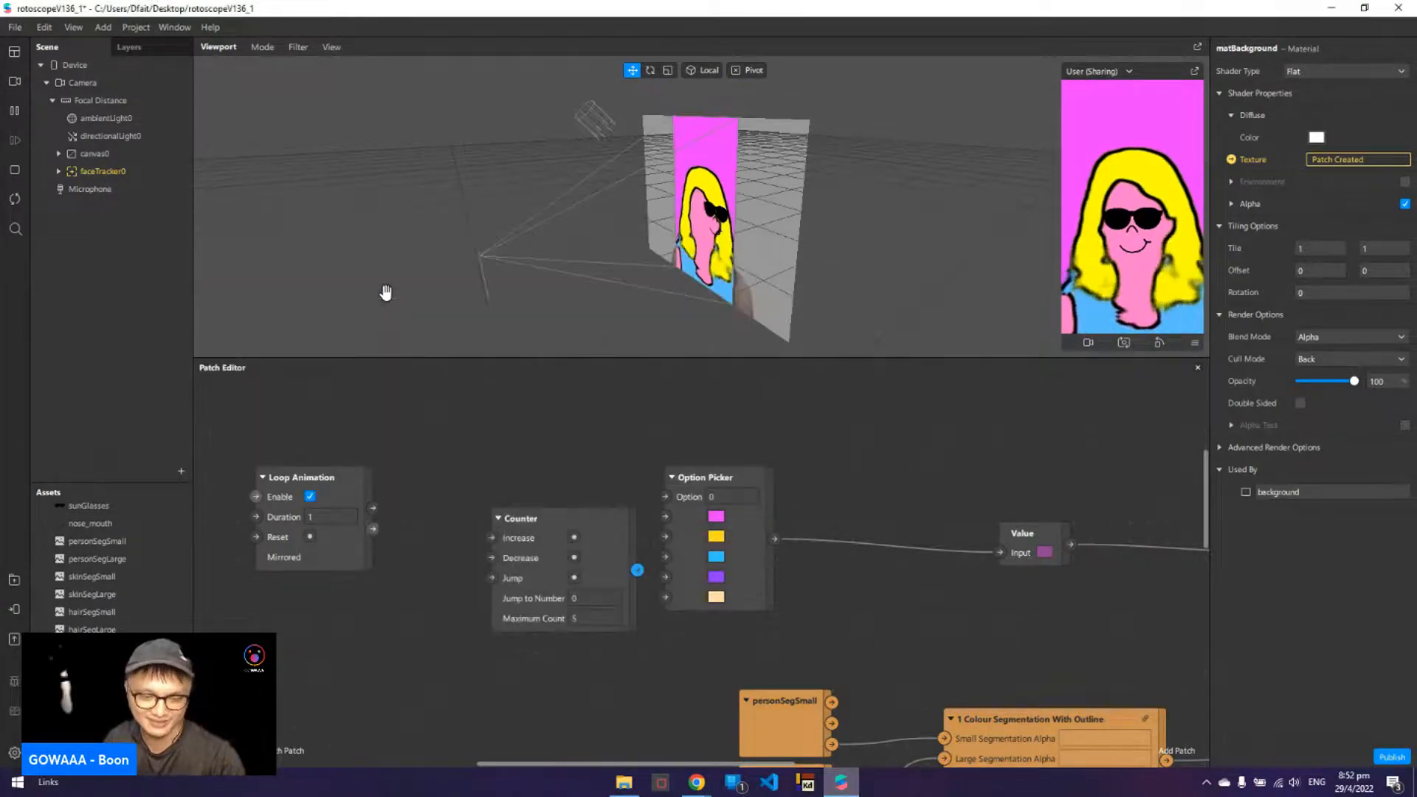
pyautogui.moveTo(547, 513); pyautogui.dragTo(476, 472)
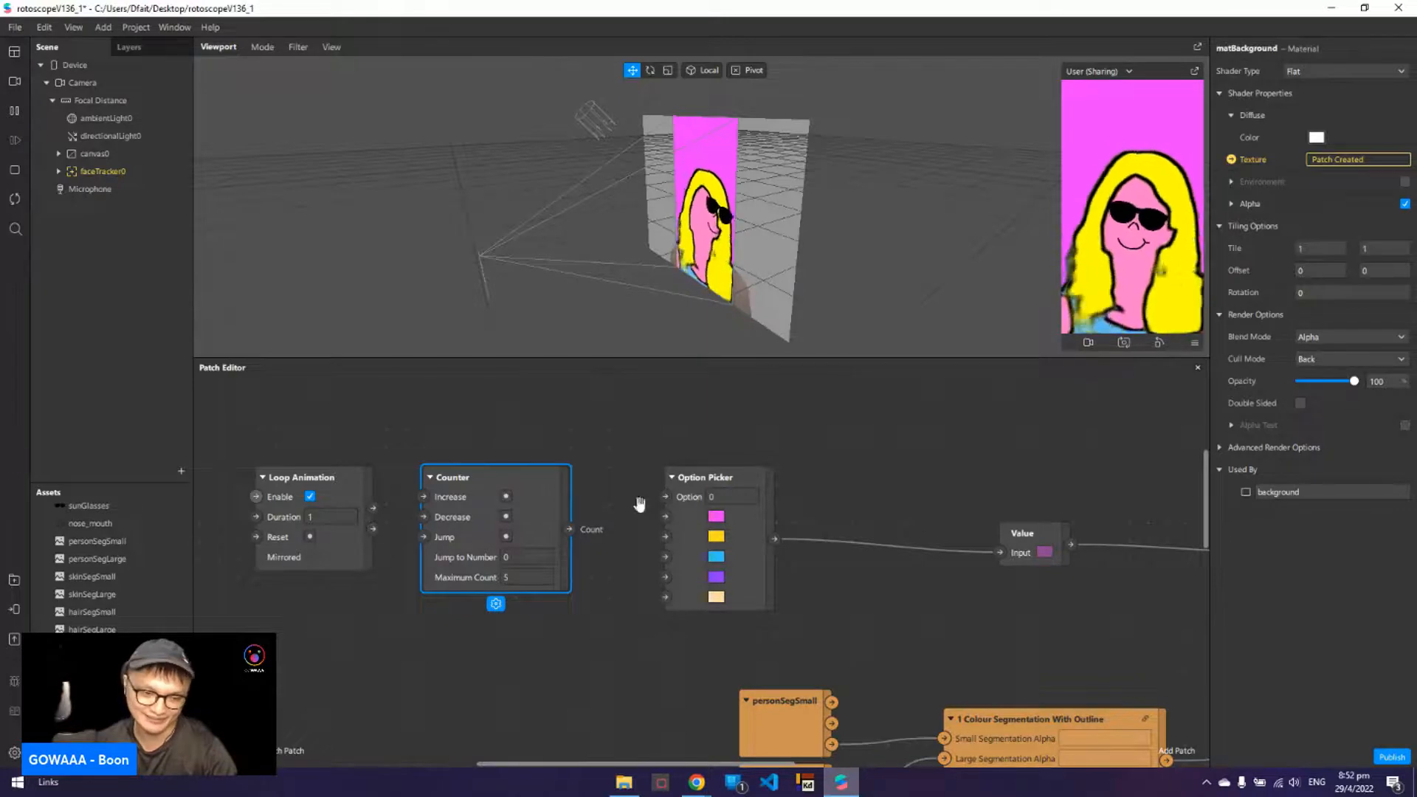
# - Space out the Loop Animation and Counter patches and connect the Looped output to the Counter's Increase input
pyautogui.moveTo(361, 557); pyautogui.dragTo(342, 558)
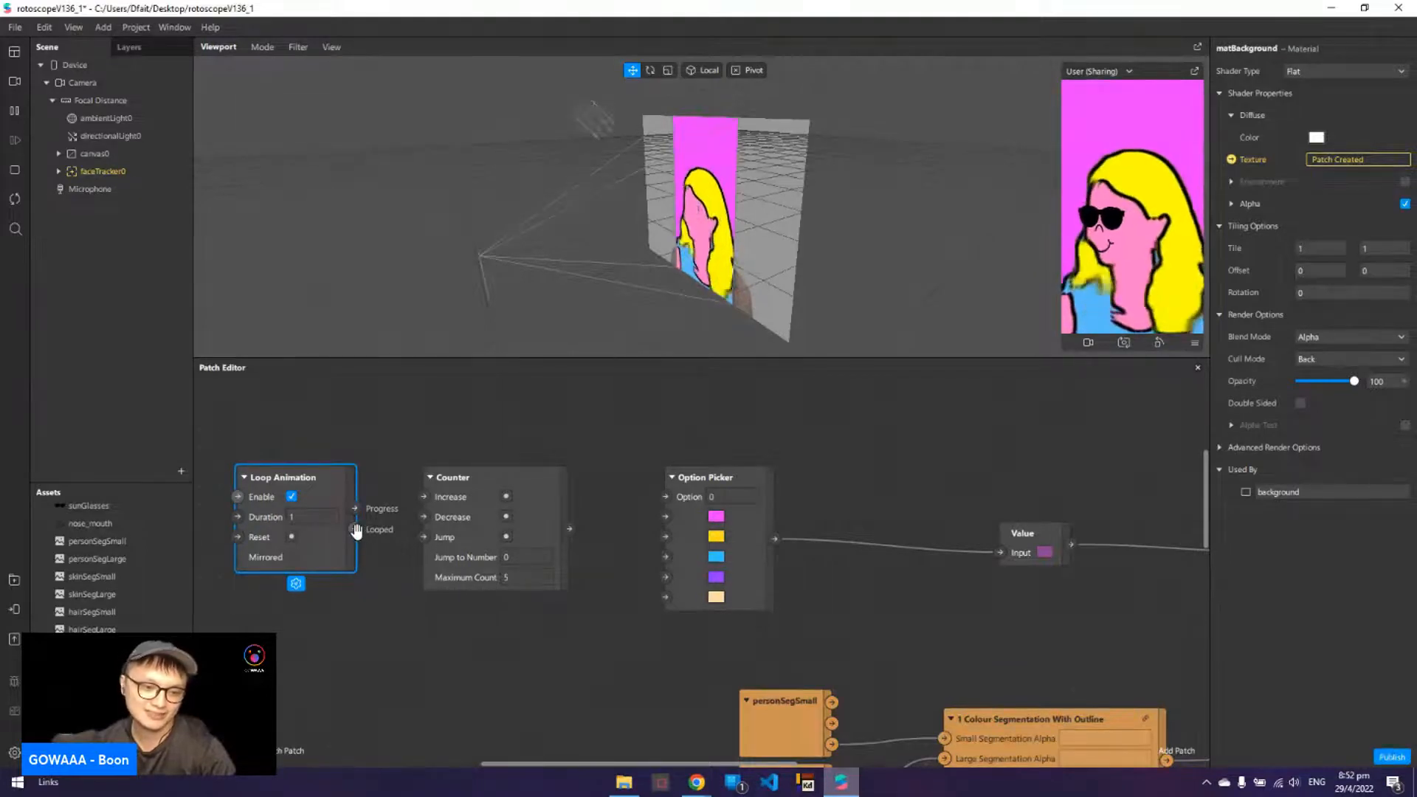
pyautogui.moveTo(355, 529); pyautogui.dragTo(499, 480)
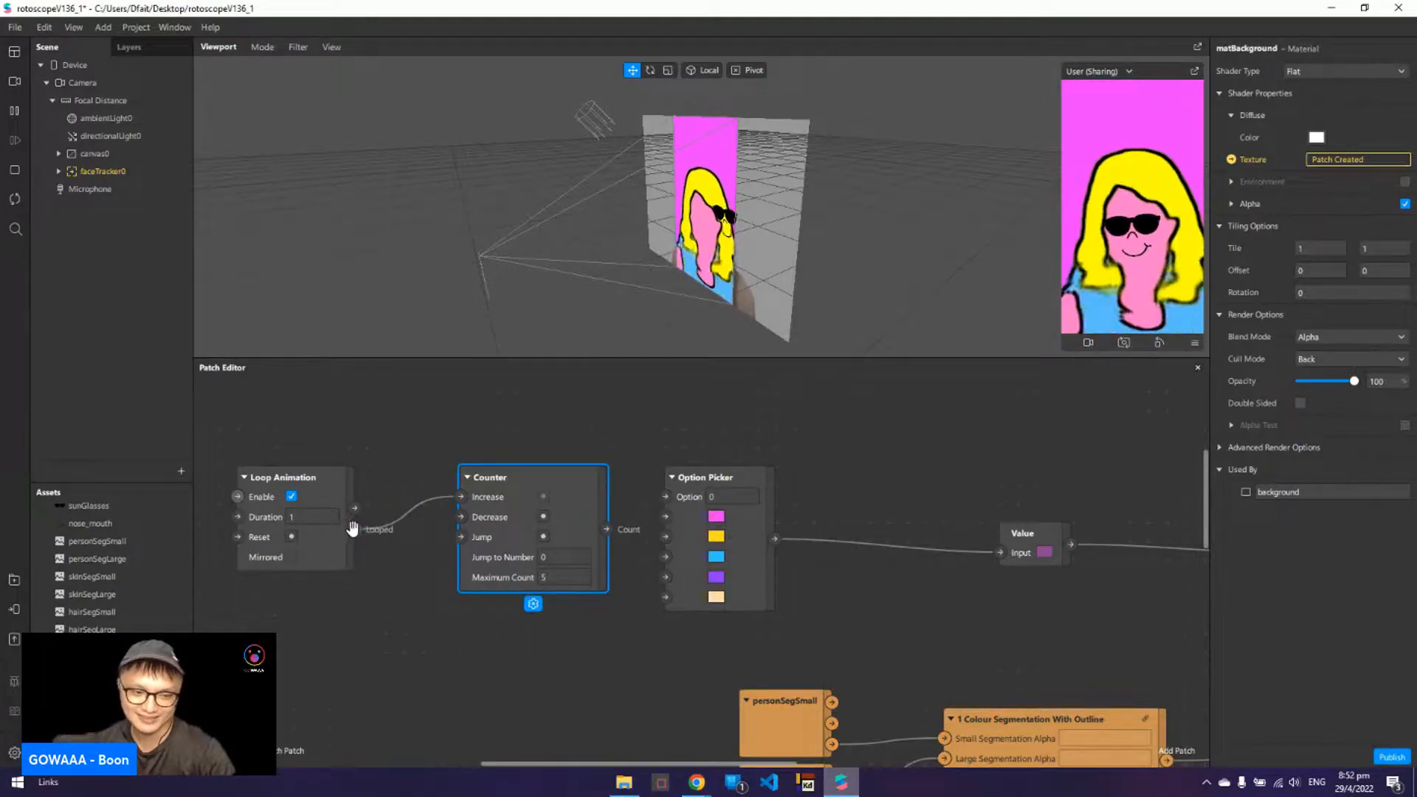
pyautogui.moveTo(355, 529); pyautogui.dragTo(452, 497)
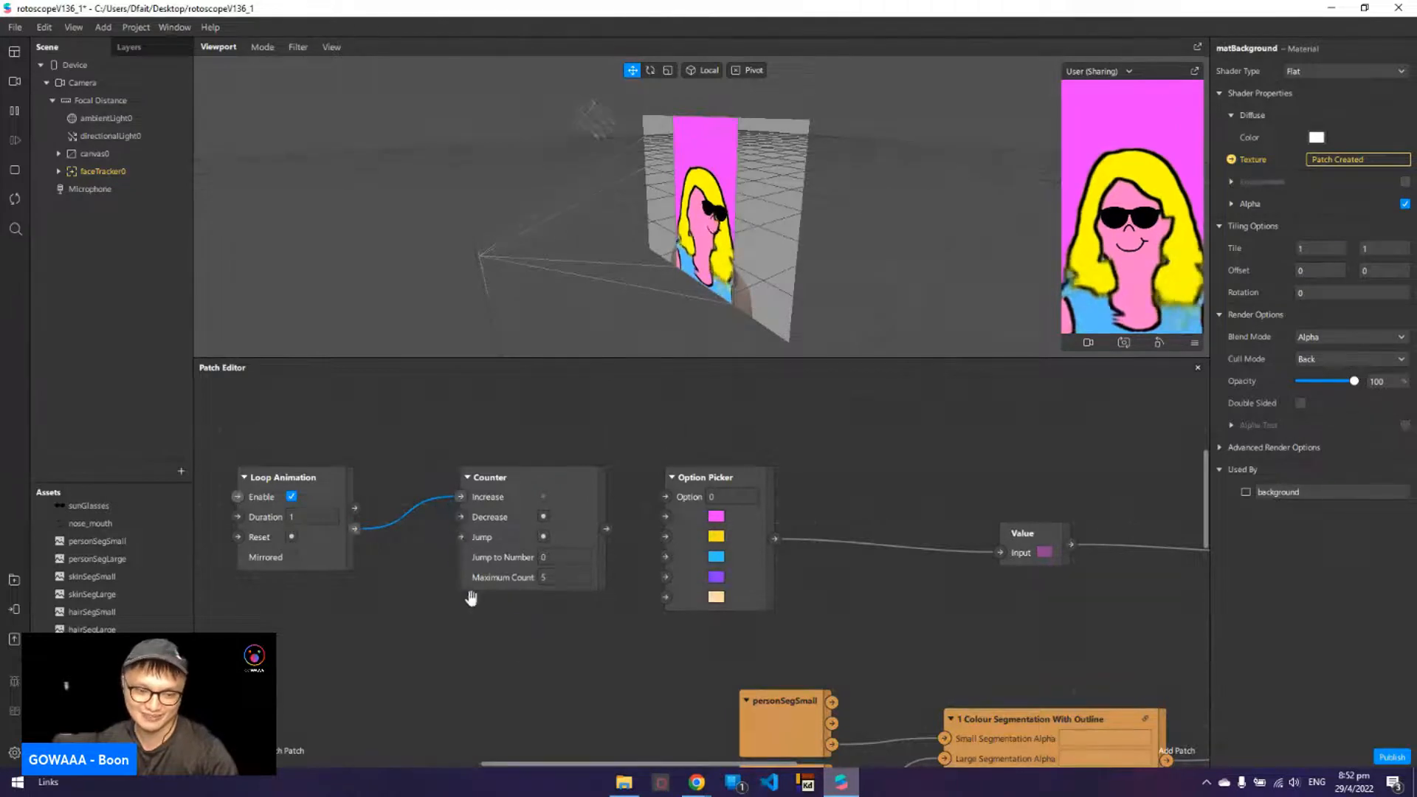
# - Connect the Counter's Count output to the Option Picker's Option input and move the Counter closer to the Loop Animation
pyautogui.click(588, 497)
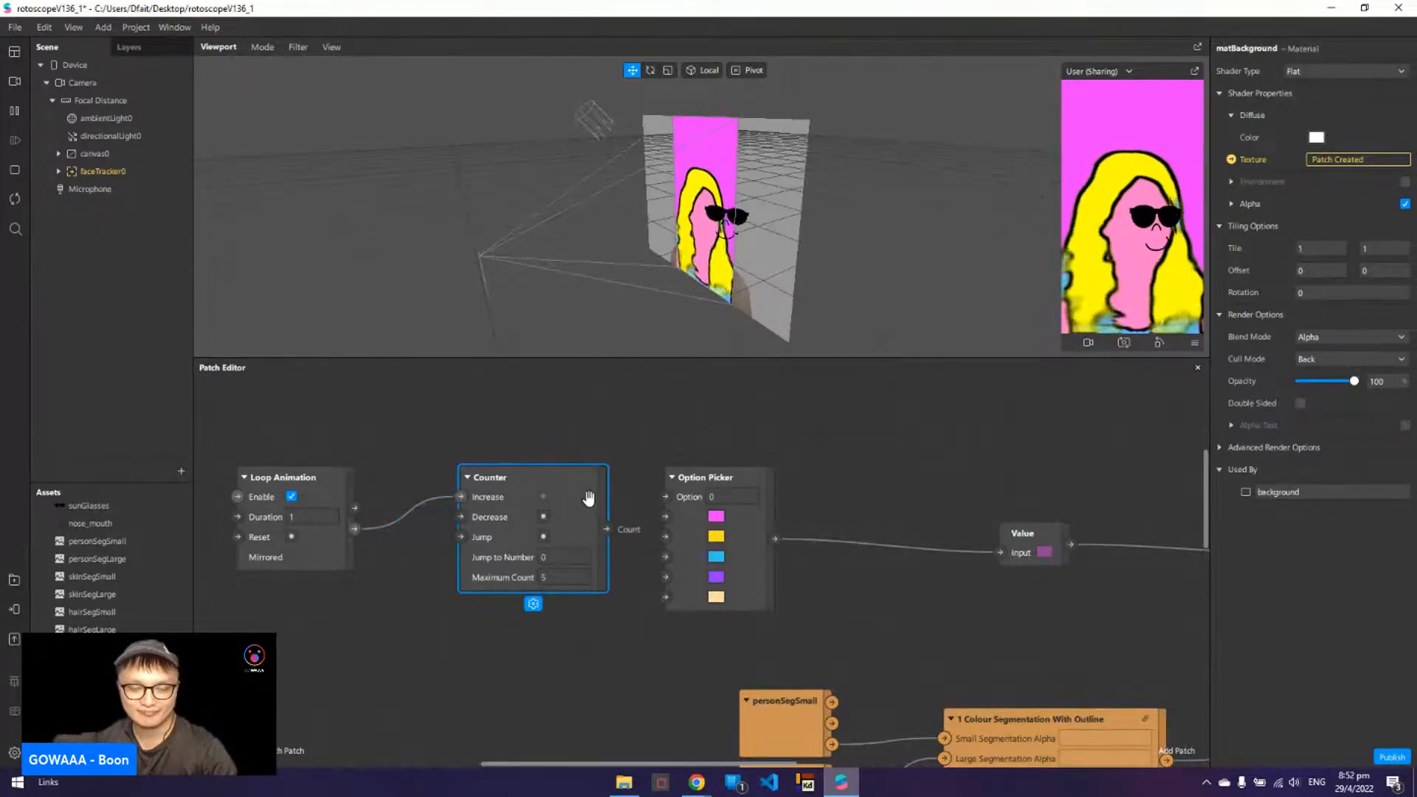
pyautogui.moveTo(606, 529); pyautogui.dragTo(666, 496)
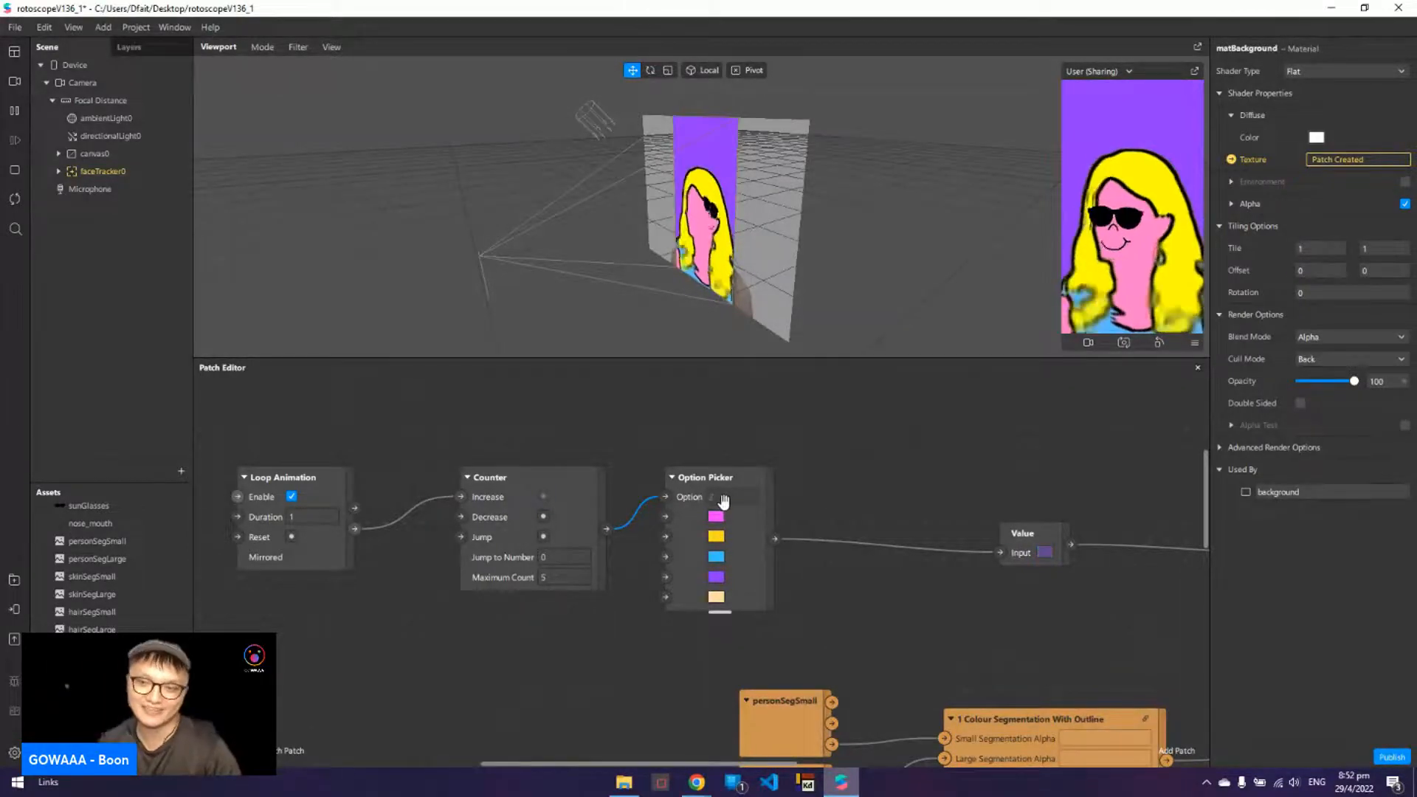
pyautogui.moveTo(579, 497); pyautogui.dragTo(547, 495)
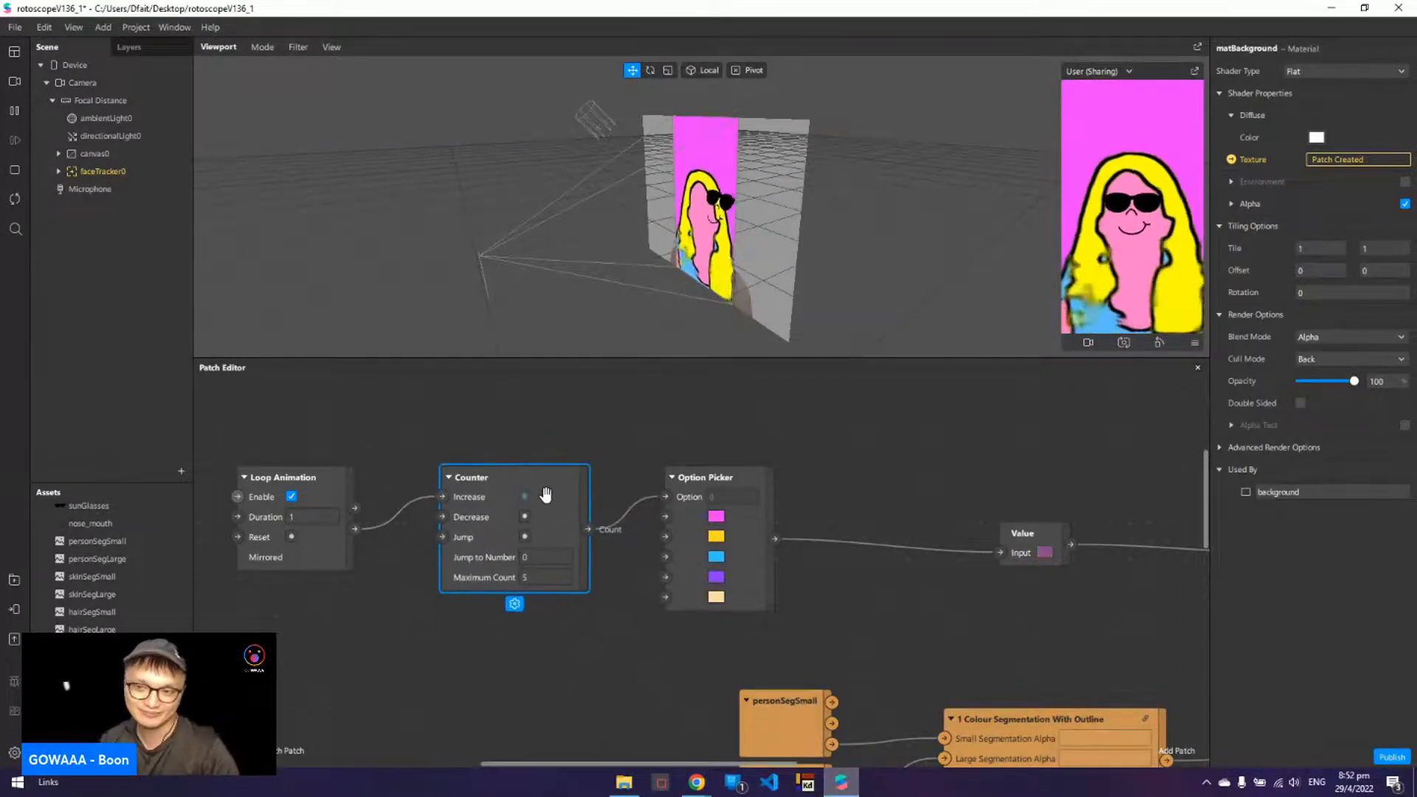
# - Set the Loop Animation's duration to 0.4
pyautogui.click(338, 441)
pyautogui.moveTo(340, 442); pyautogui.dragTo(434, 472)
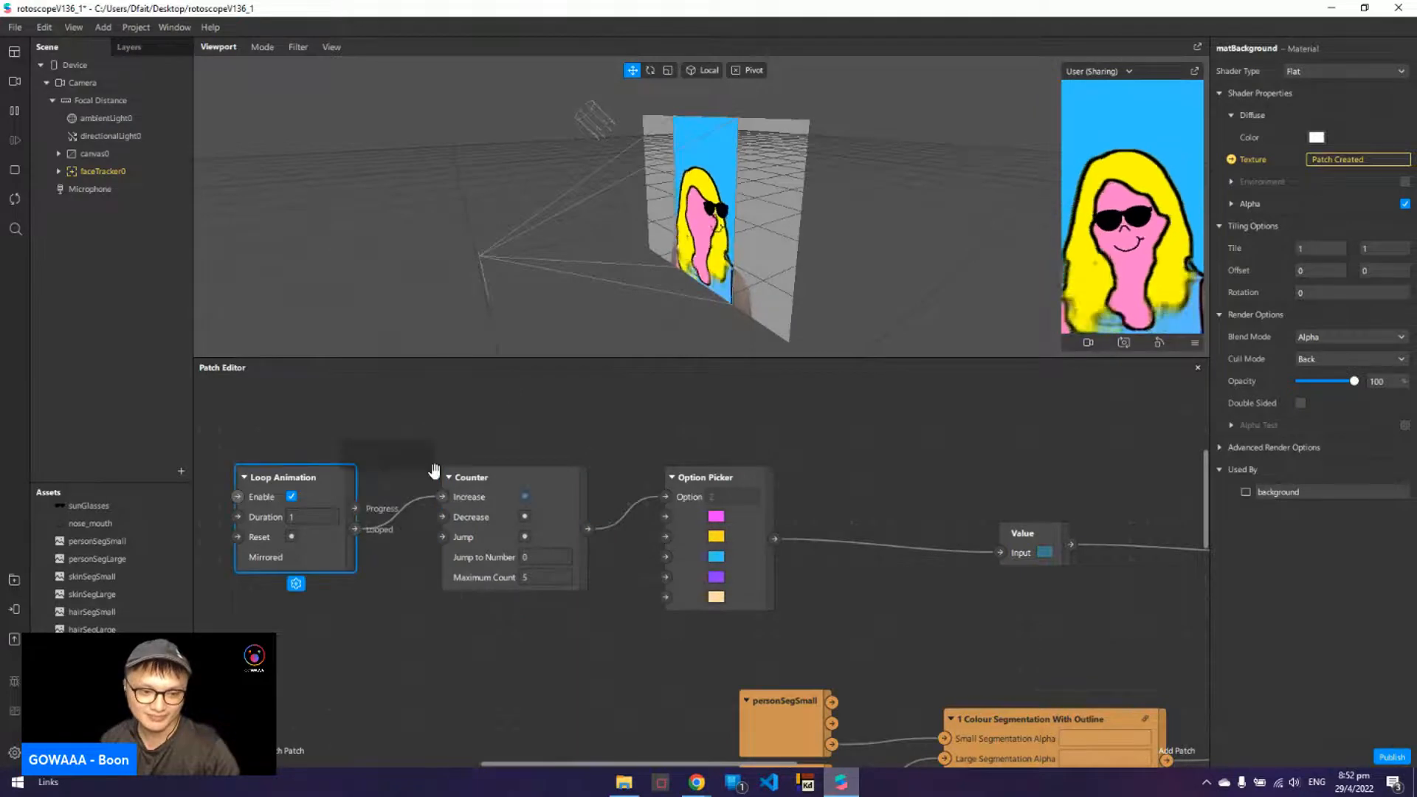
pyautogui.click(314, 517)
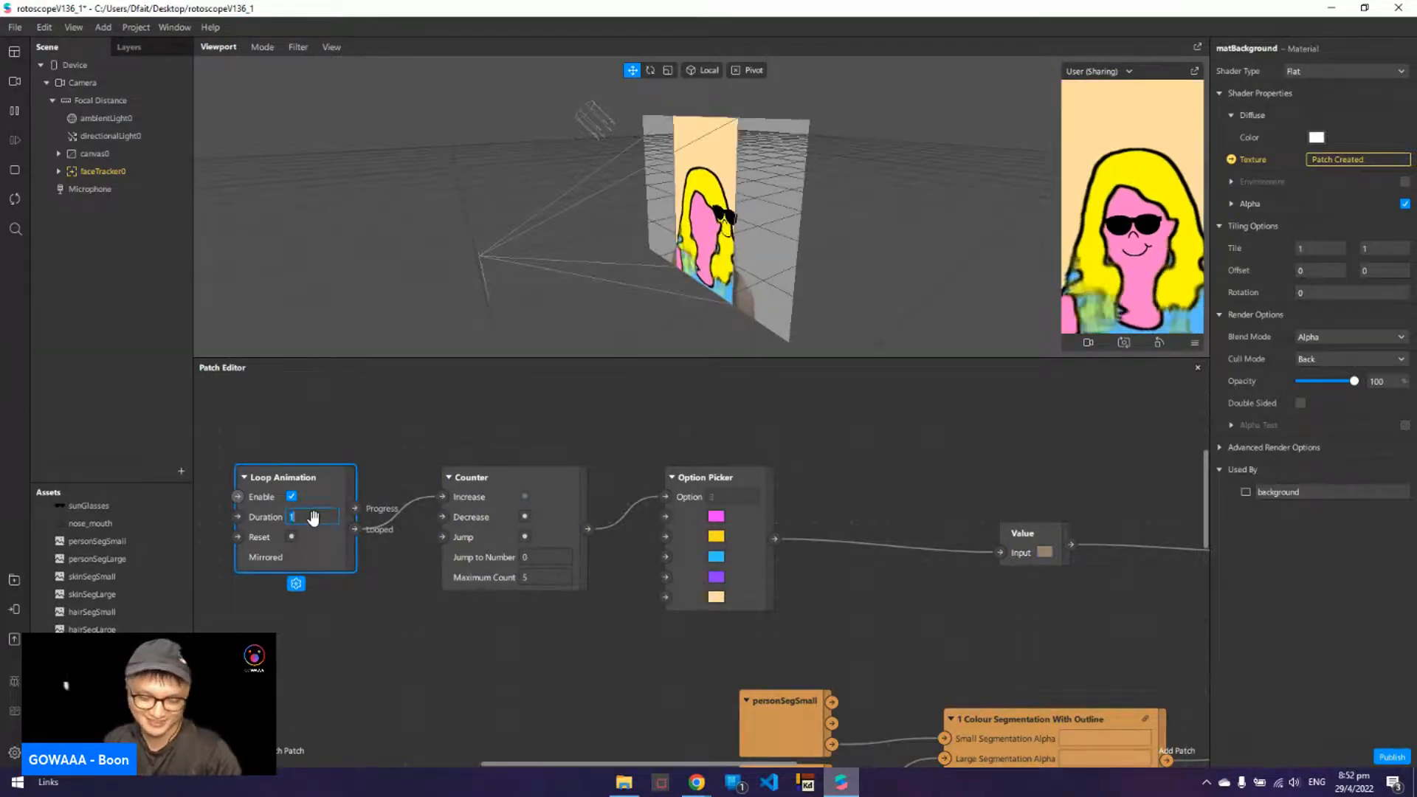
pyautogui.click(371, 452)
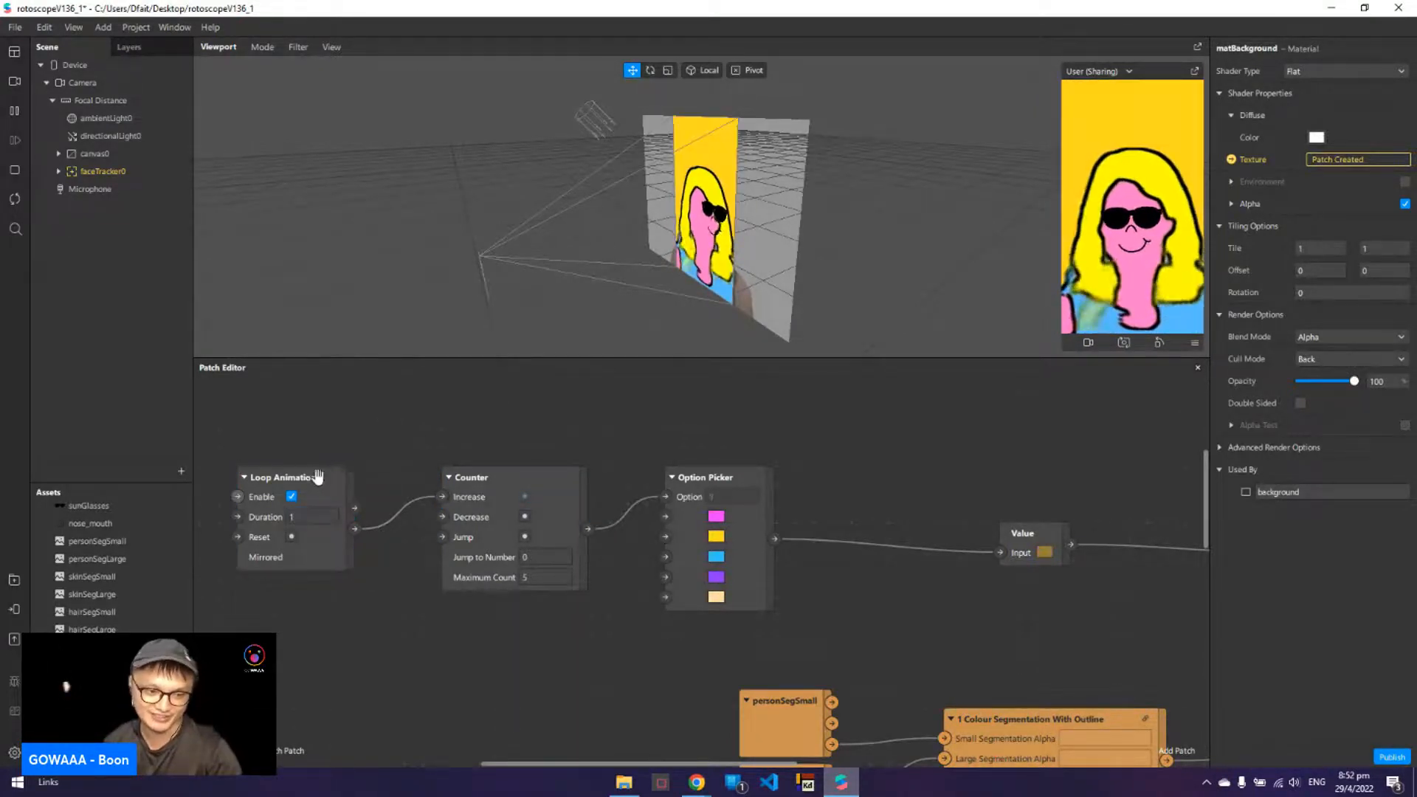
pyautogui.click(316, 478)
pyautogui.click(314, 517)
pyautogui.write('0')
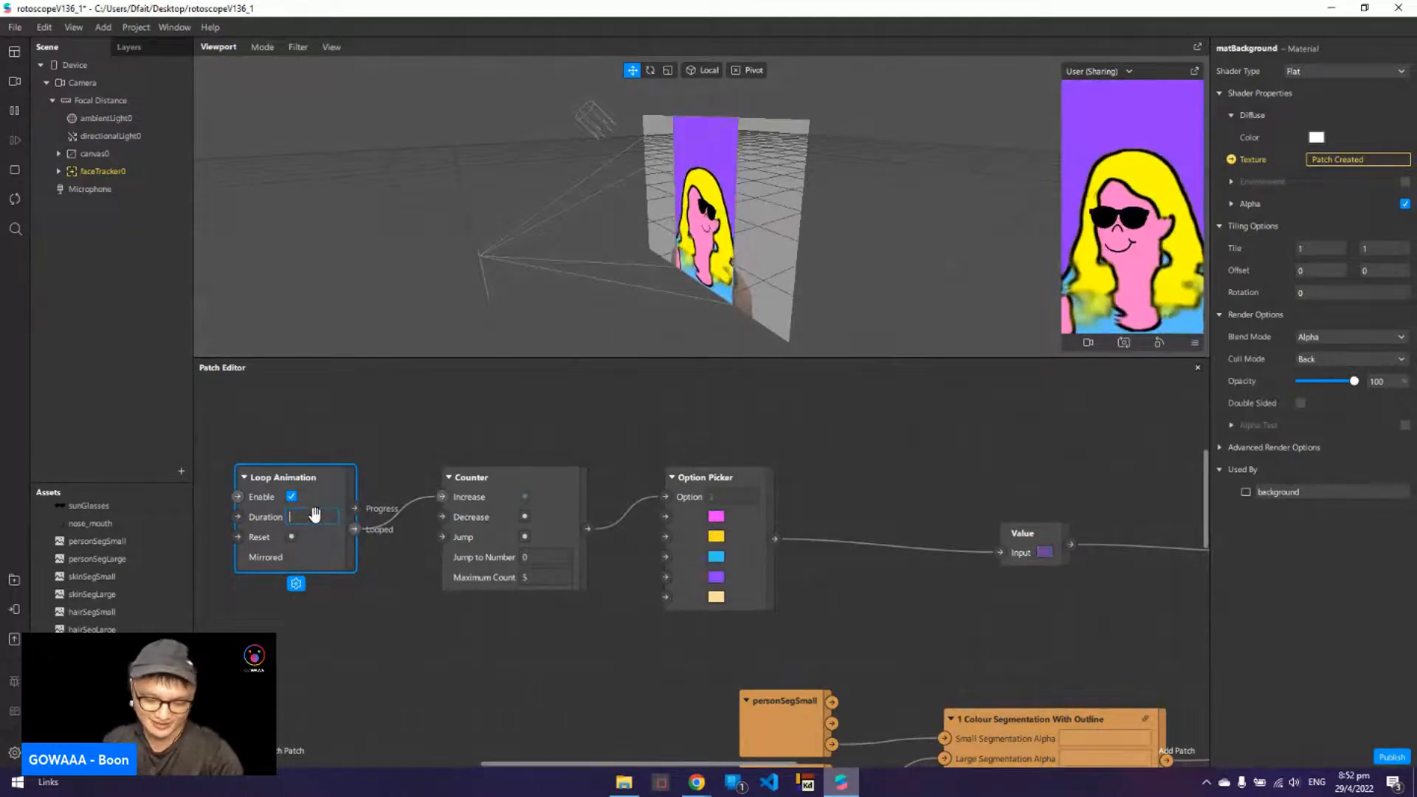
pyautogui.write('.4')
pyautogui.press('Return')
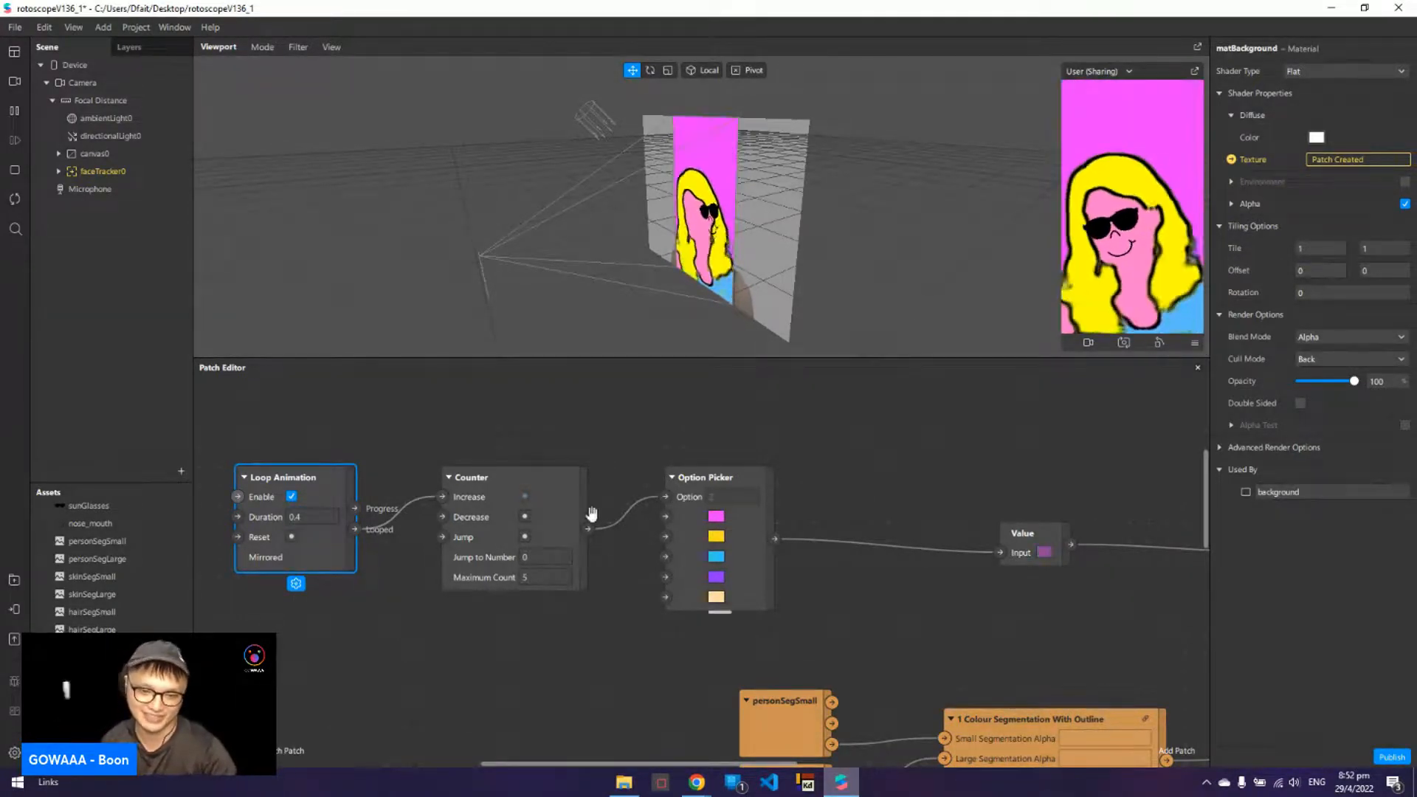
# - Look over the animated background colour chain and the person, skin and hair segmentation patches with their colour inputs
pyautogui.moveTo(304, 415); pyautogui.dragTo(552, 518)
pyautogui.scroll(-3, 753, 588)
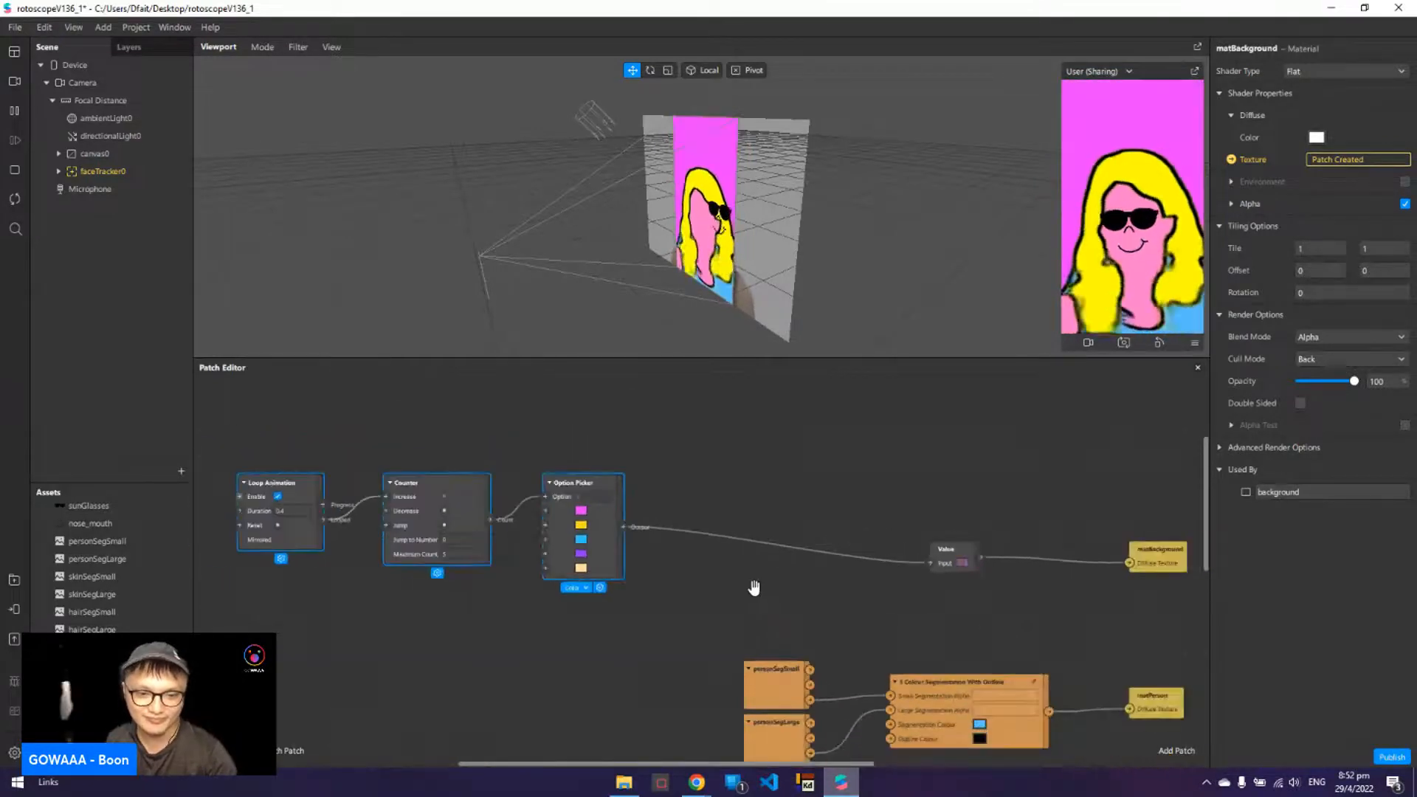
pyautogui.moveTo(753, 588); pyautogui.dragTo(772, 549, button='middle')
pyautogui.click(716, 562)
pyautogui.moveTo(786, 551); pyautogui.dragTo(772, 521)
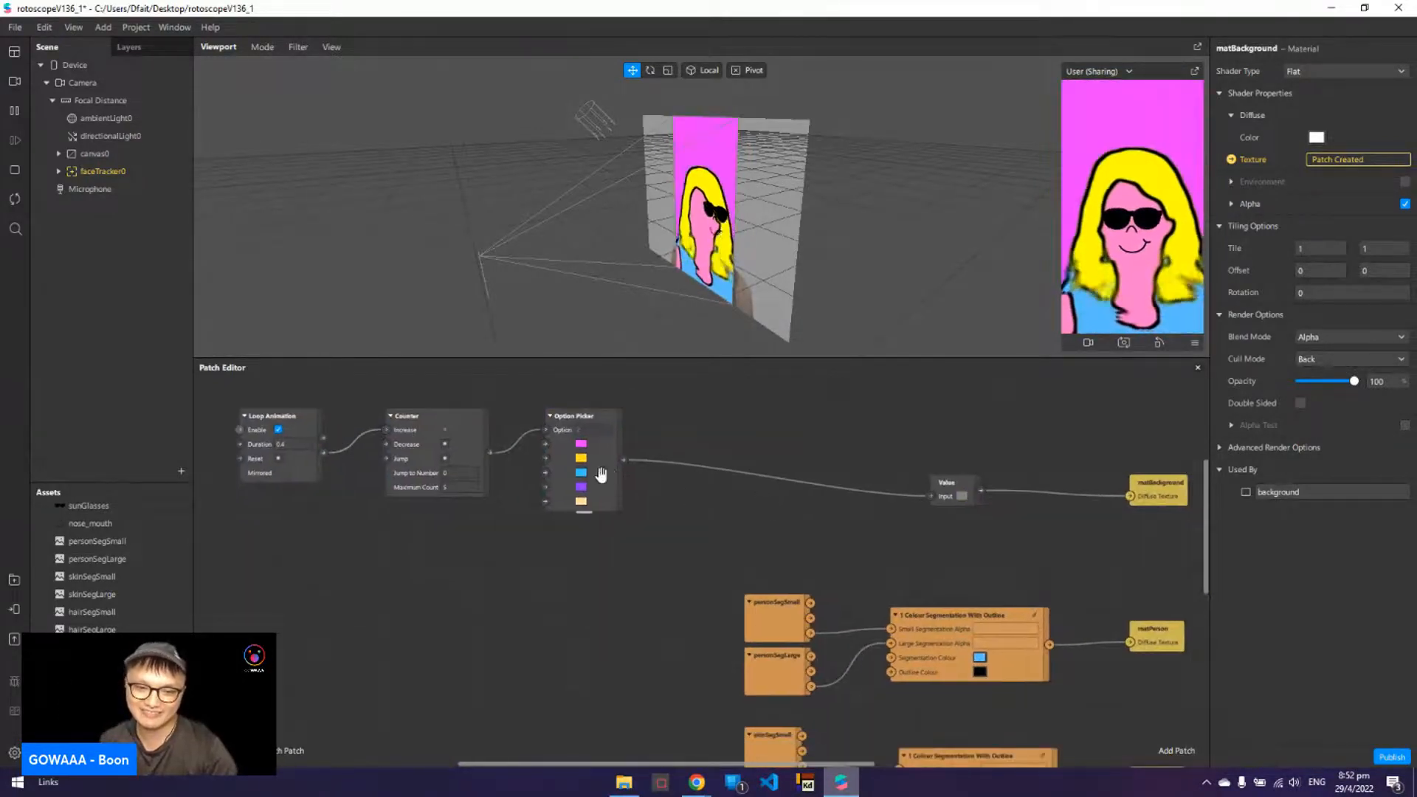
pyautogui.click(601, 474)
pyautogui.moveTo(968, 684); pyautogui.dragTo(880, 644, button='middle')
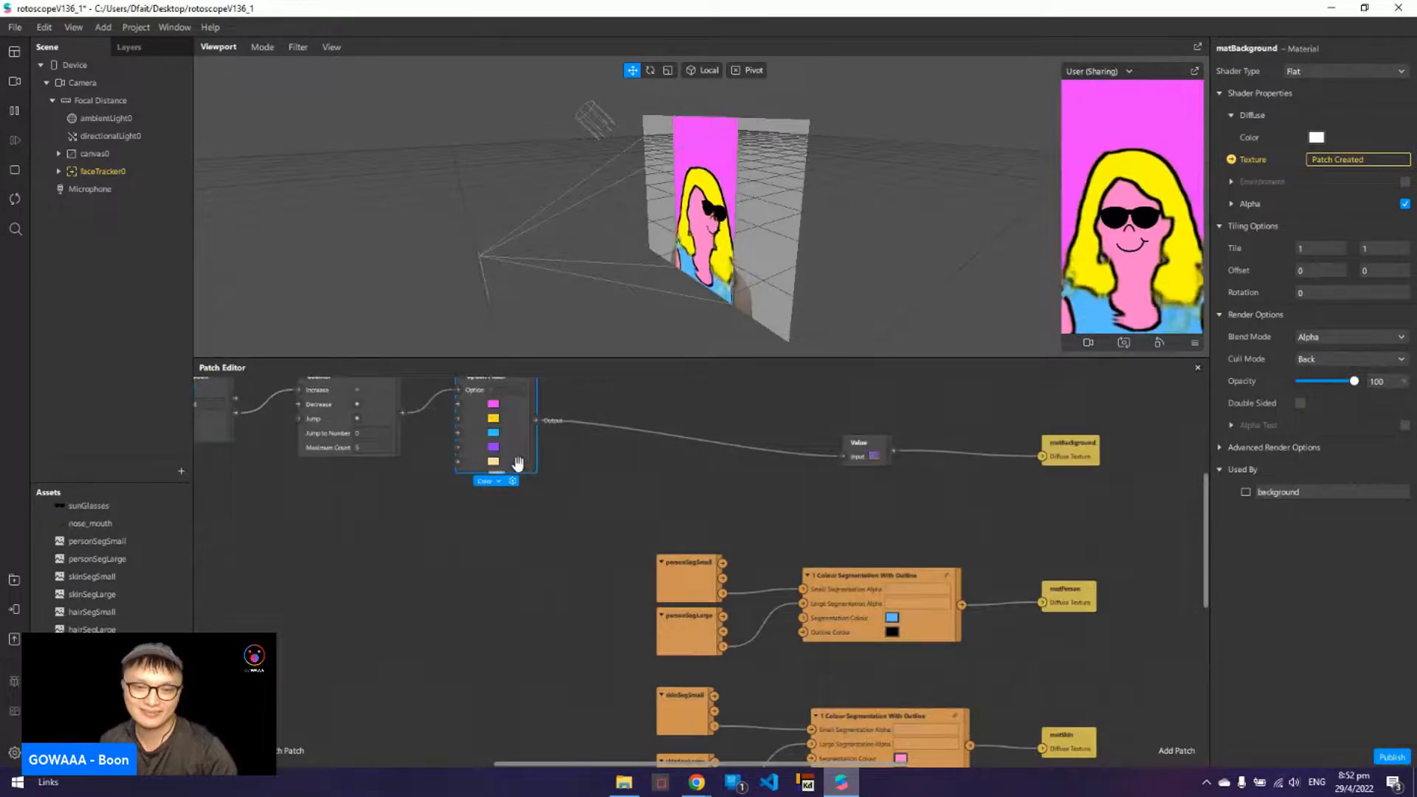
pyautogui.moveTo(521, 465)
pyautogui.mouseDown()
pyautogui.moveTo(527, 559)
pyautogui.moveTo(536, 479)
pyautogui.mouseUp()
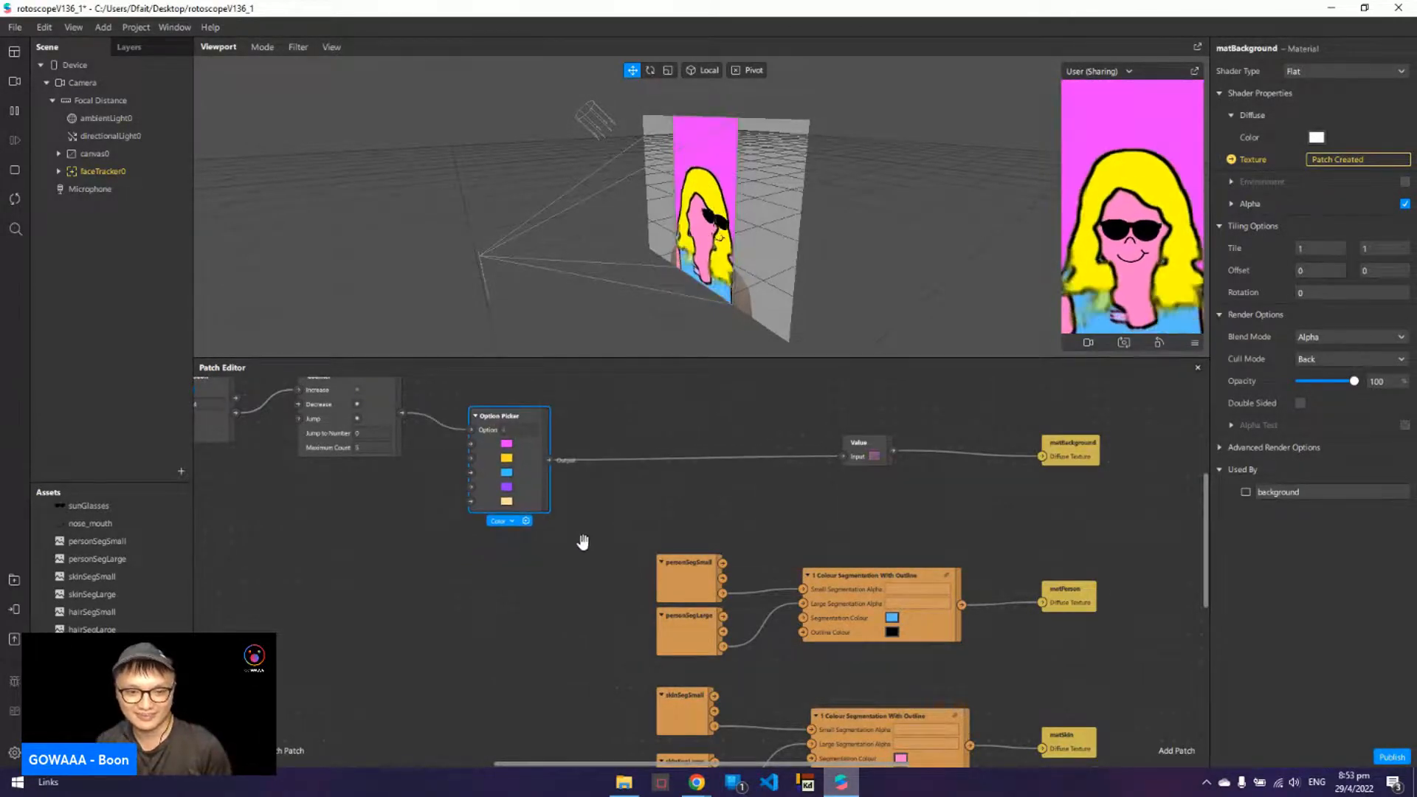
pyautogui.scroll(-2, 895, 620)
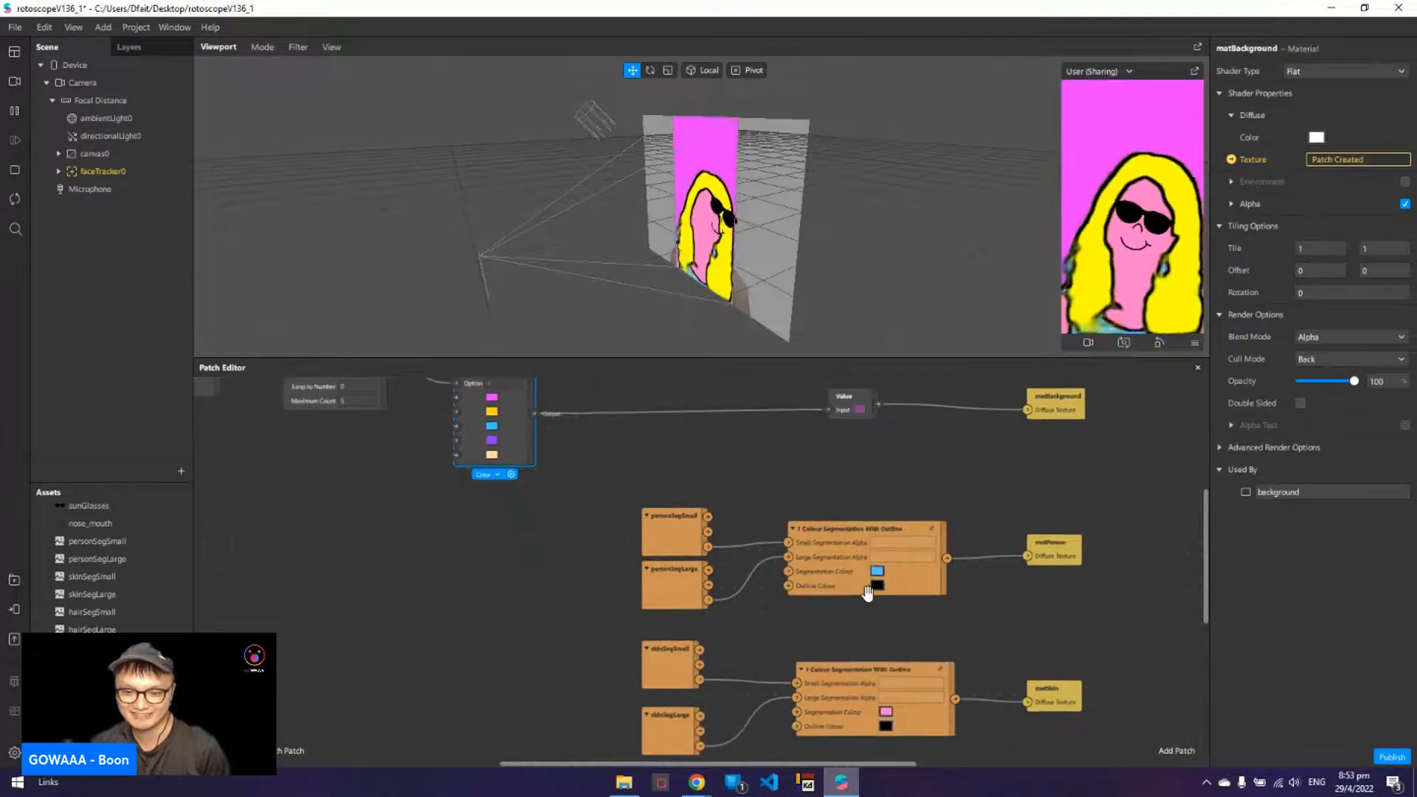
pyautogui.scroll(3, 696, 642)
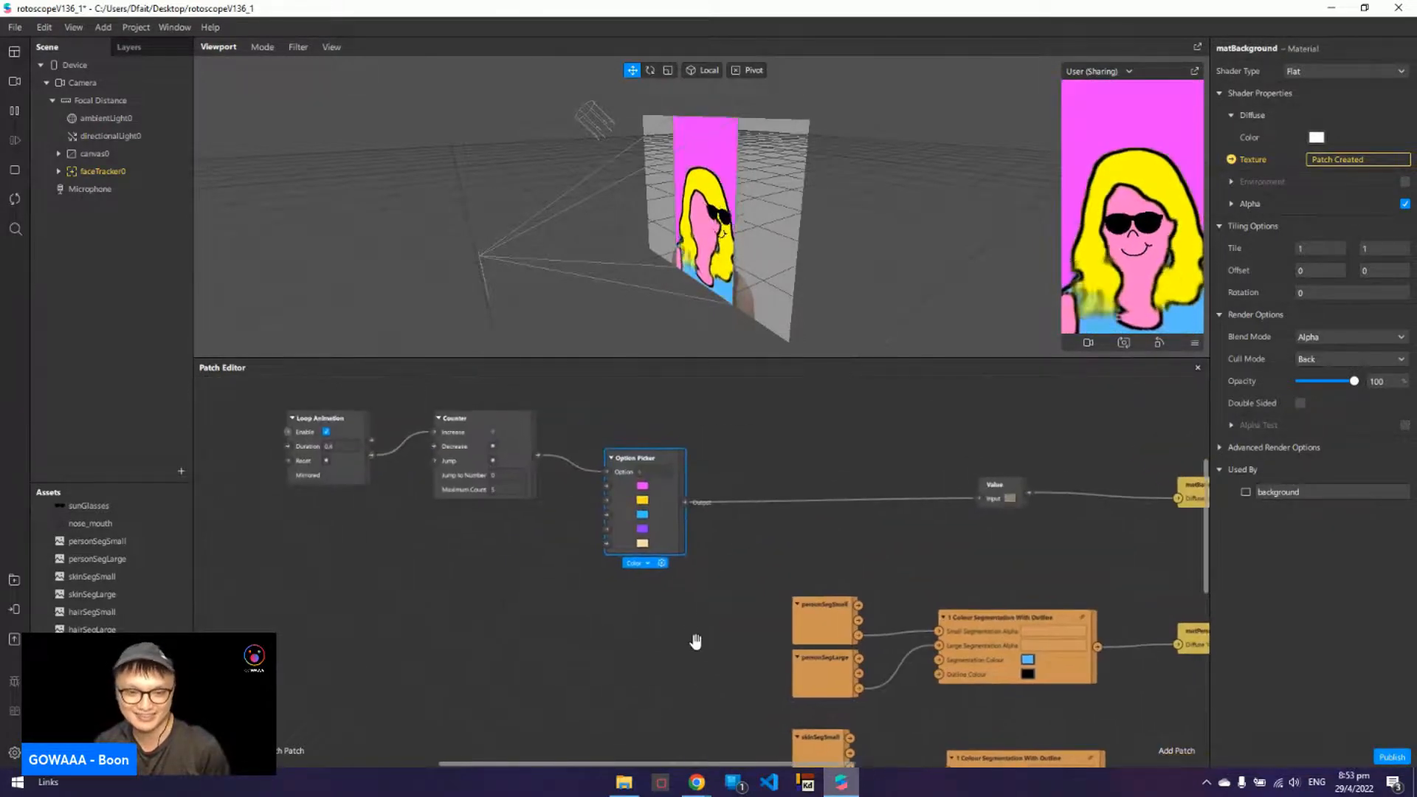
pyautogui.moveTo(663, 491); pyautogui.dragTo(668, 487)
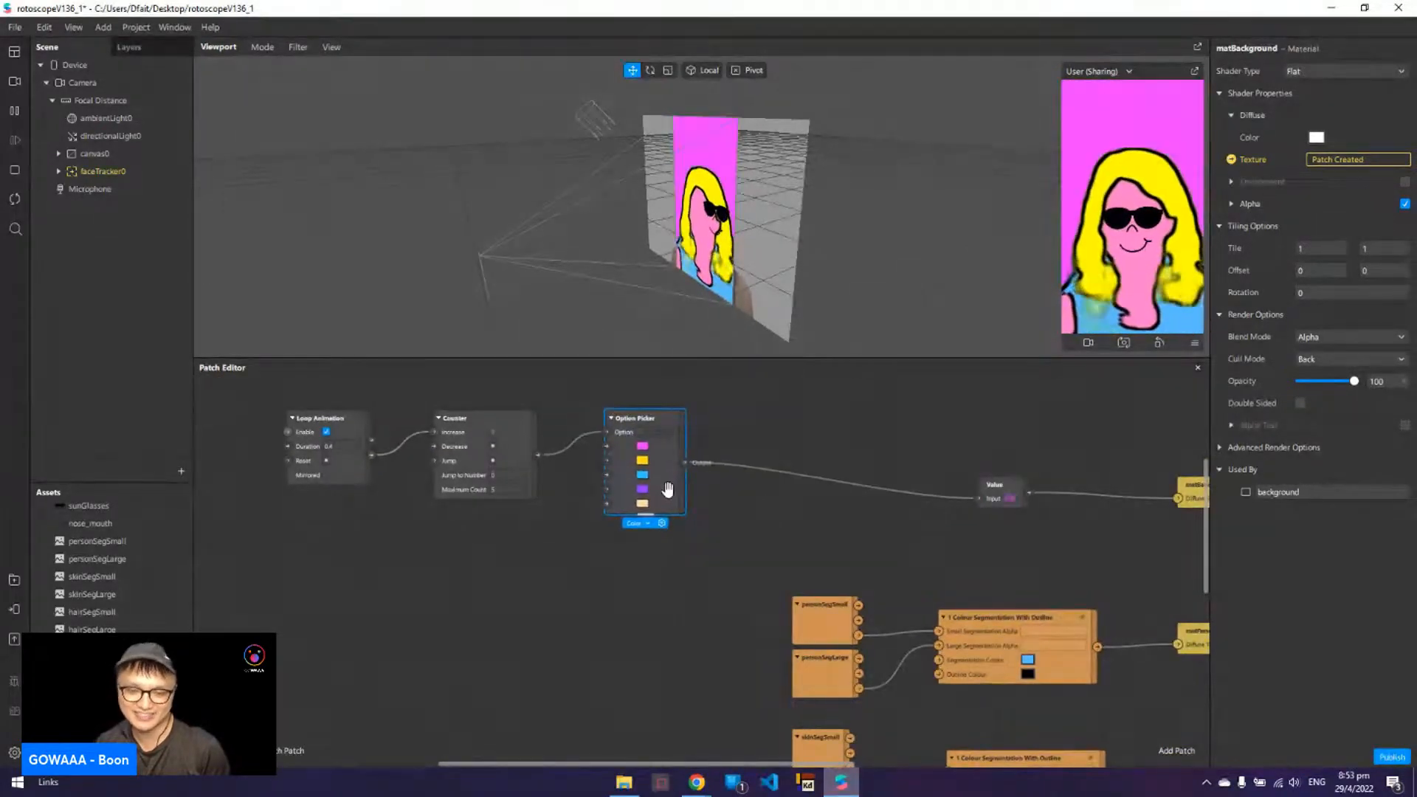
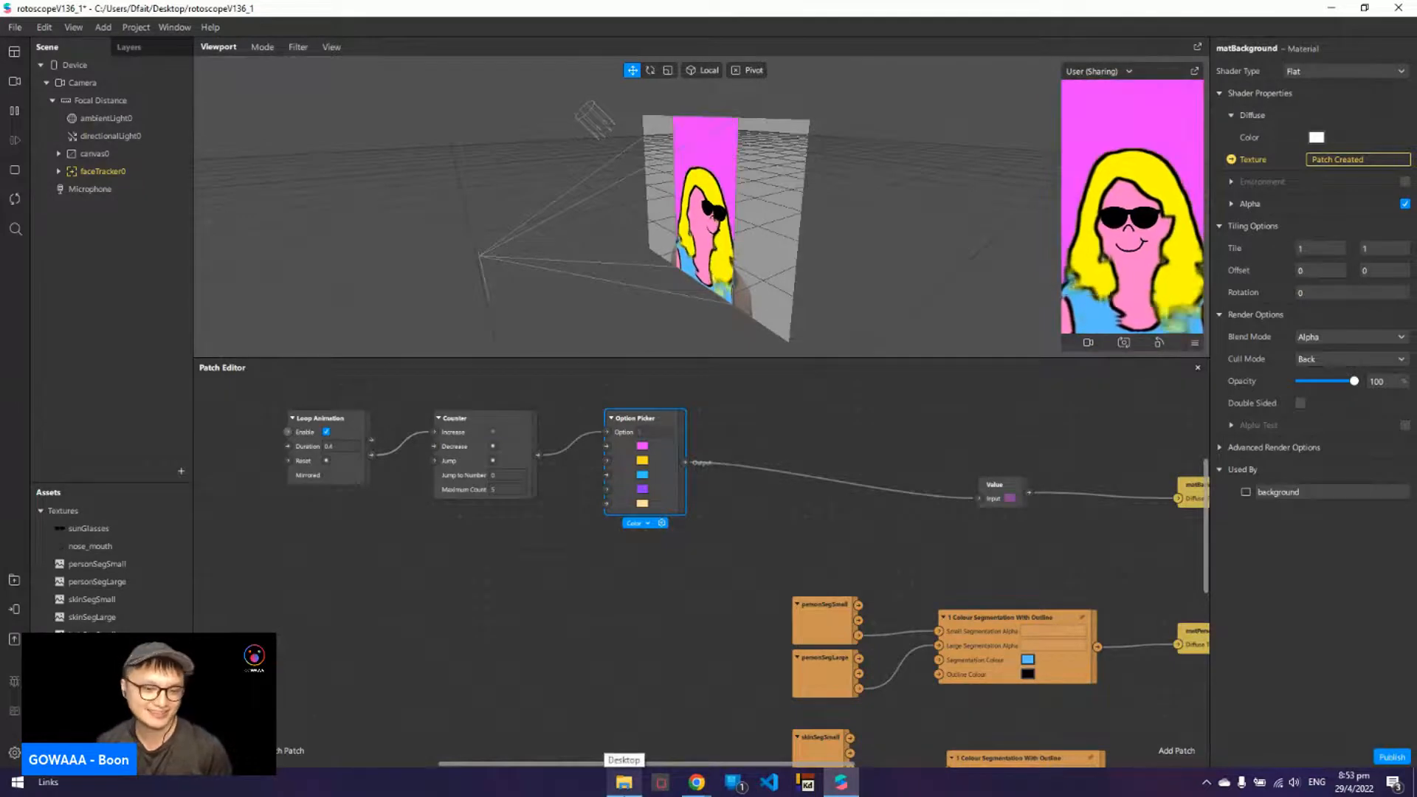
pyautogui.moveTo(1116, 541); pyautogui.dragTo(792, 492)
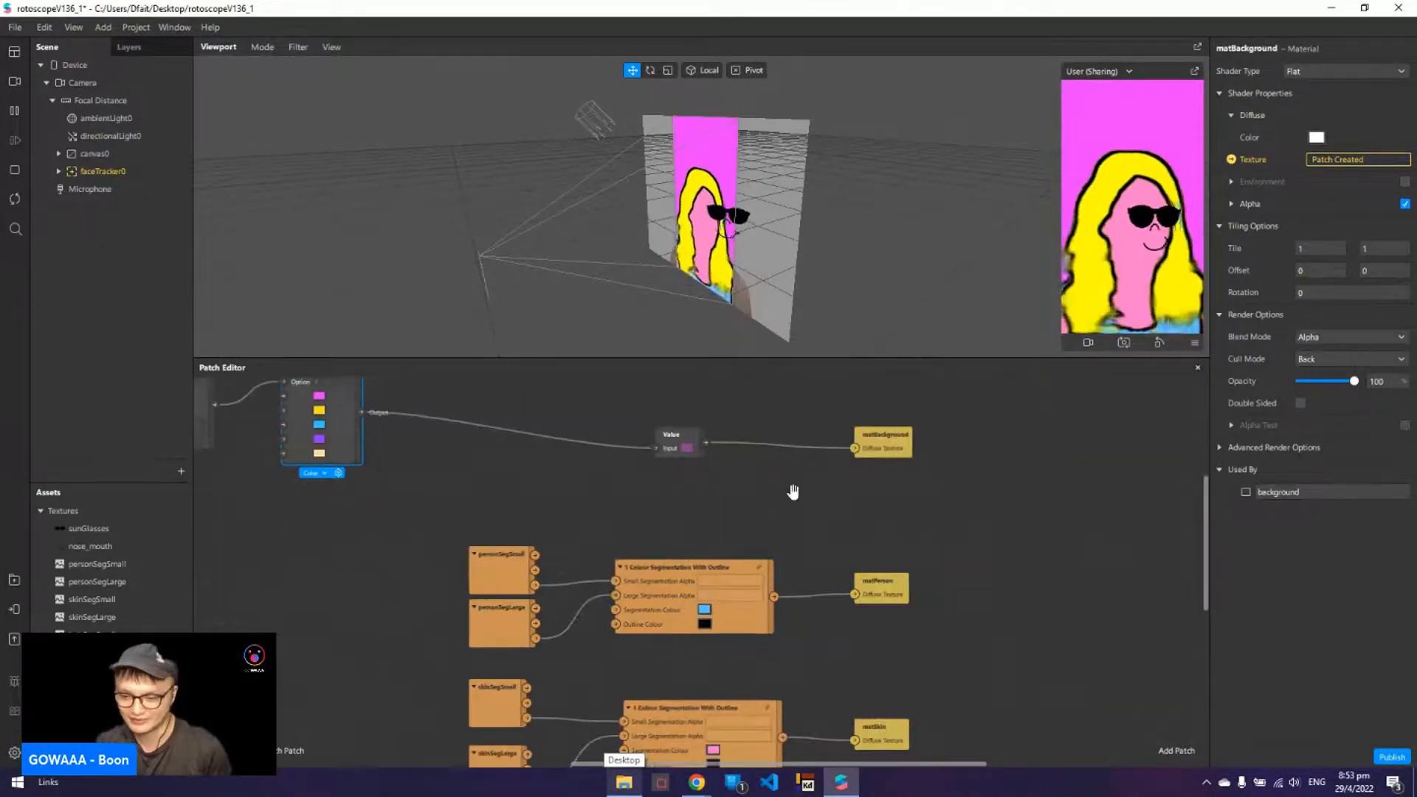
pyautogui.scroll(-5, 841, 519)
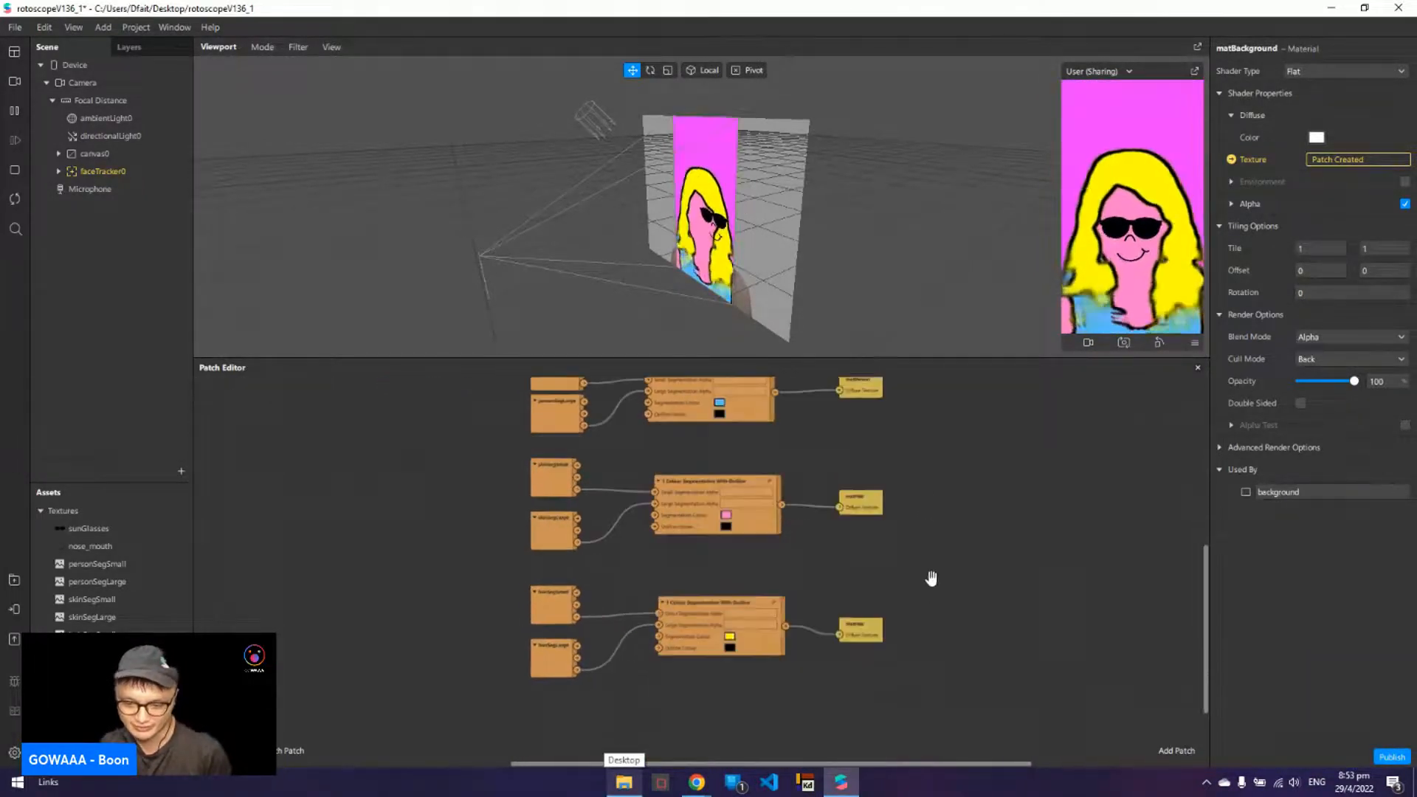
pyautogui.moveTo(932, 577); pyautogui.dragTo(1101, 782)
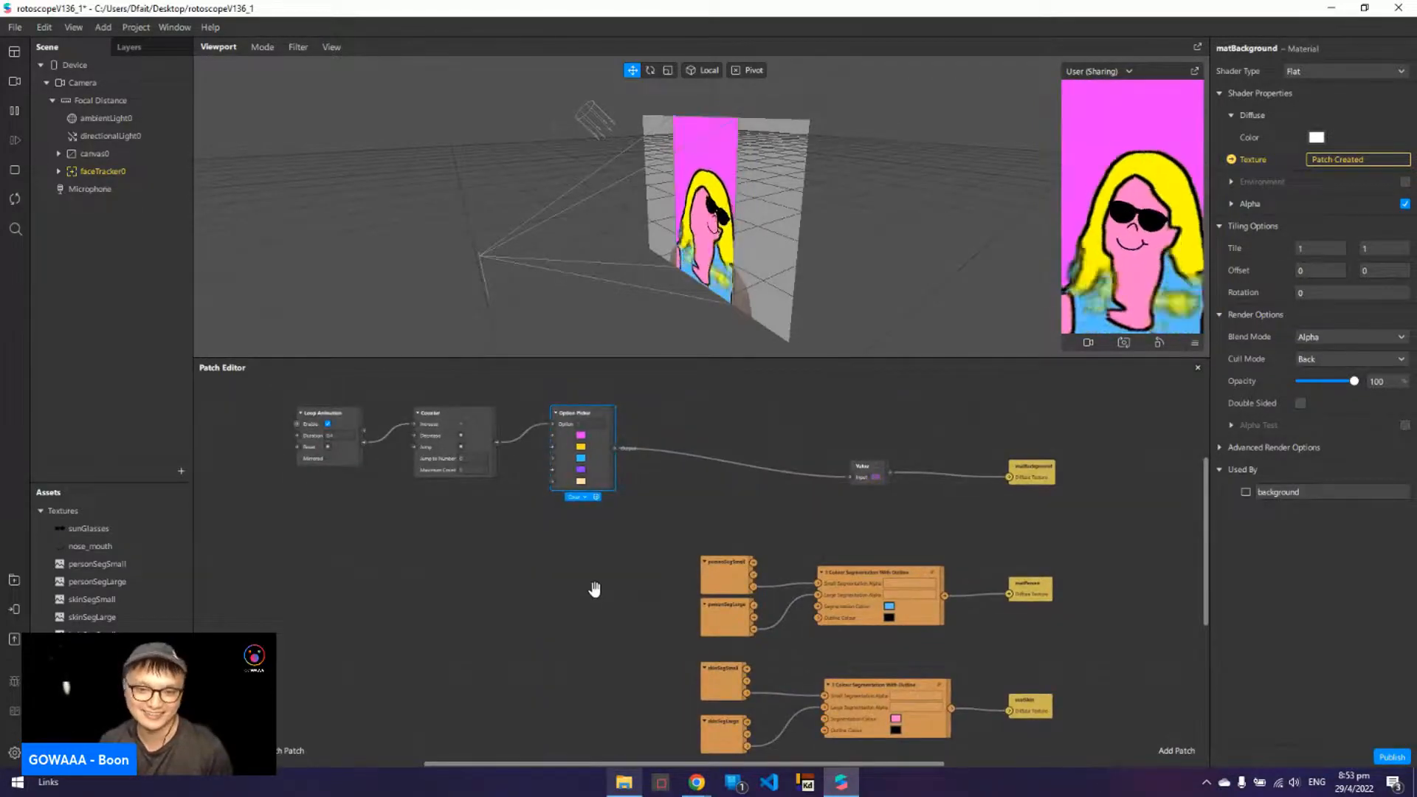
# - Bring in the Colour Options patch asset from File Explorer, and ungroup it after converting it to a patch group
pyautogui.click(627, 789)
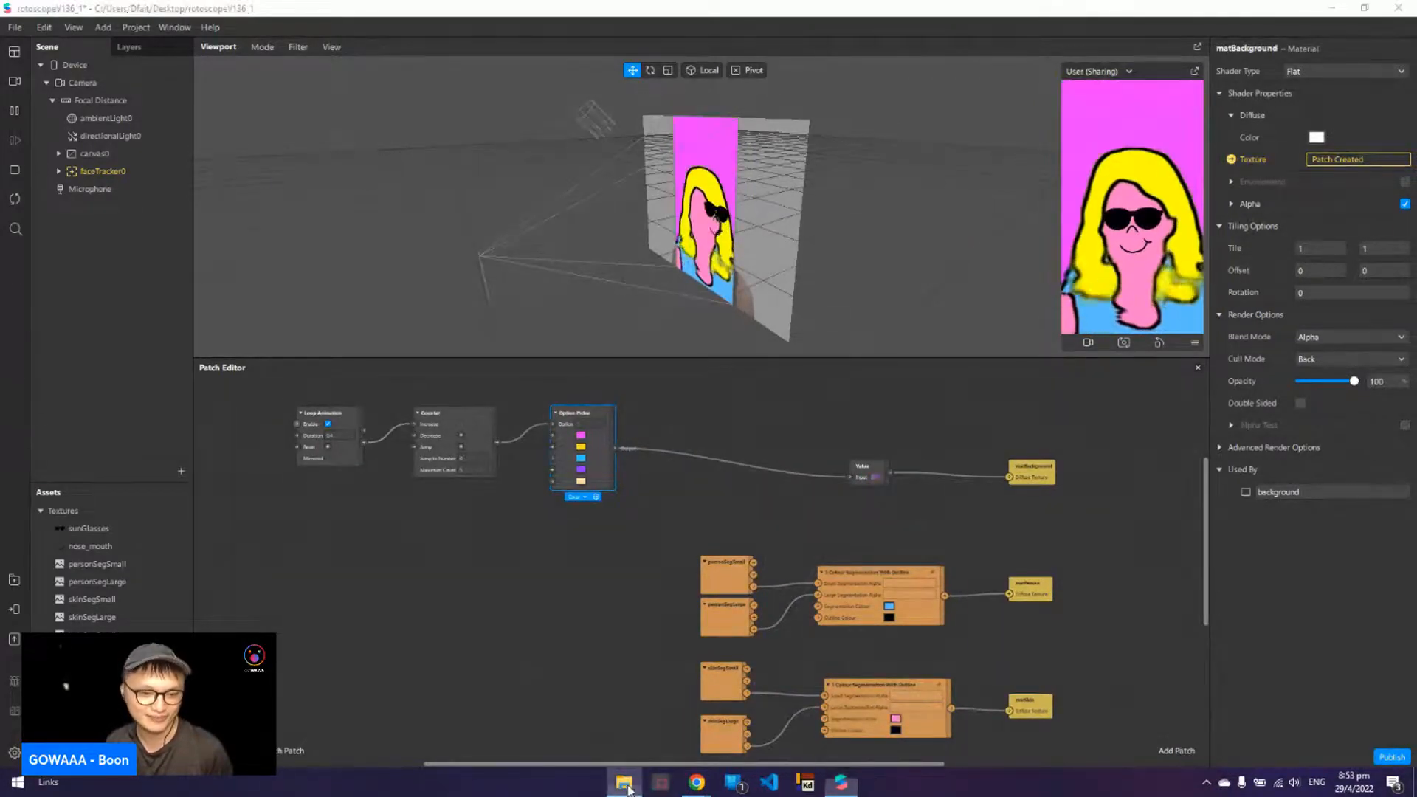
pyautogui.moveTo(719, 247); pyautogui.dragTo(466, 553)
pyautogui.rightClick(495, 589)
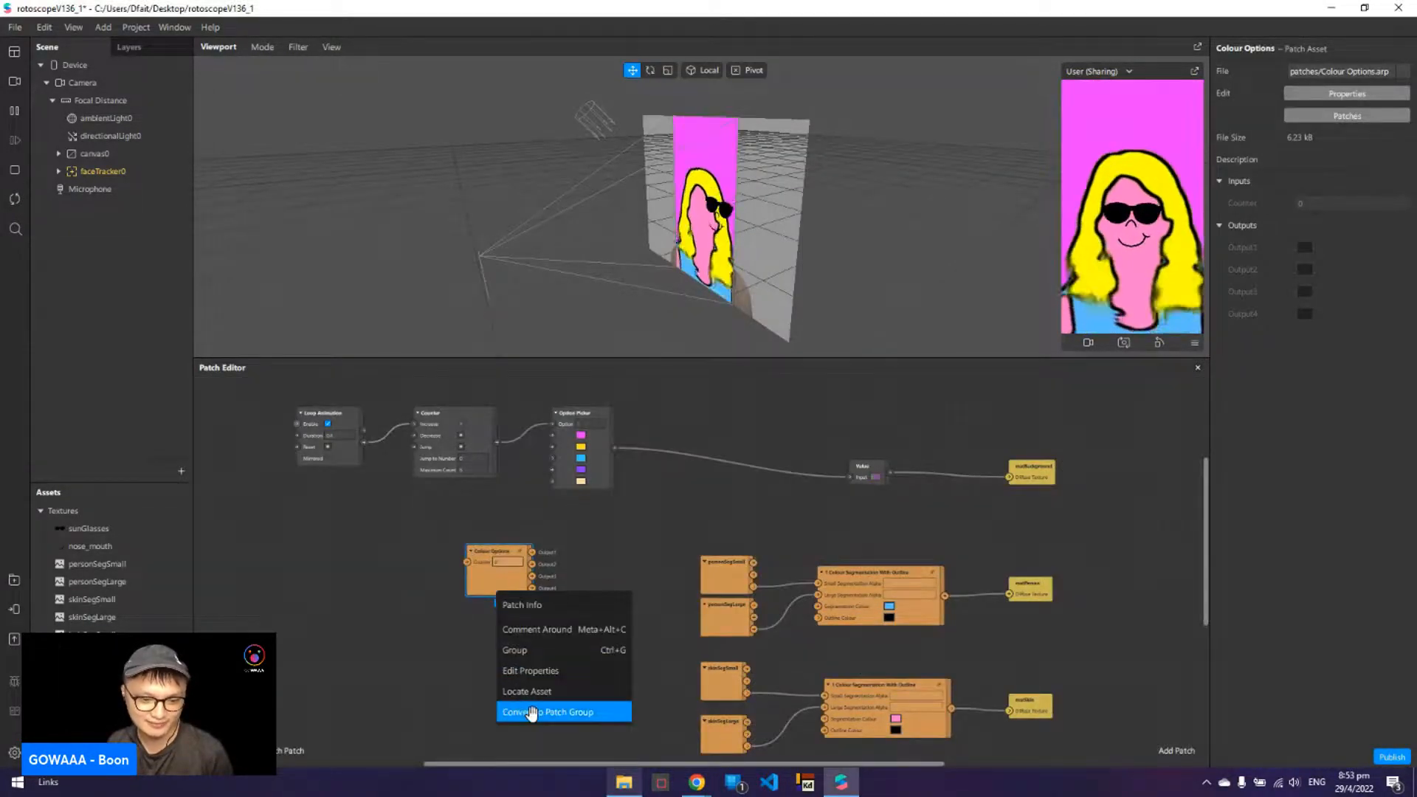
pyautogui.click(531, 714)
pyautogui.rightClick(494, 570)
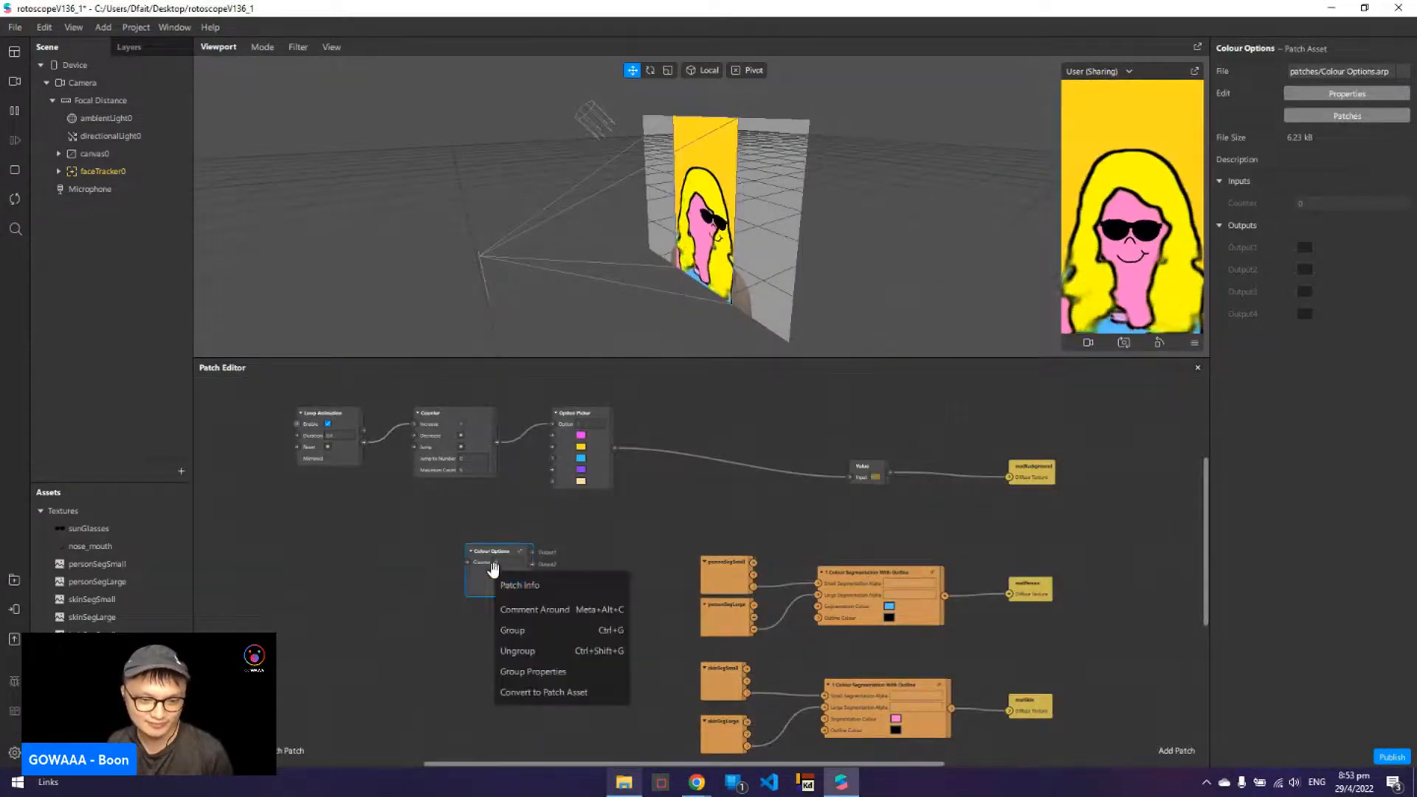
pyautogui.click(539, 651)
# - Delete the original Option Picker that links the Counter to the background's Value patch
pyautogui.moveTo(543, 465); pyautogui.dragTo(617, 544)
pyautogui.moveTo(701, 489); pyautogui.dragTo(711, 572)
pyautogui.click(645, 440)
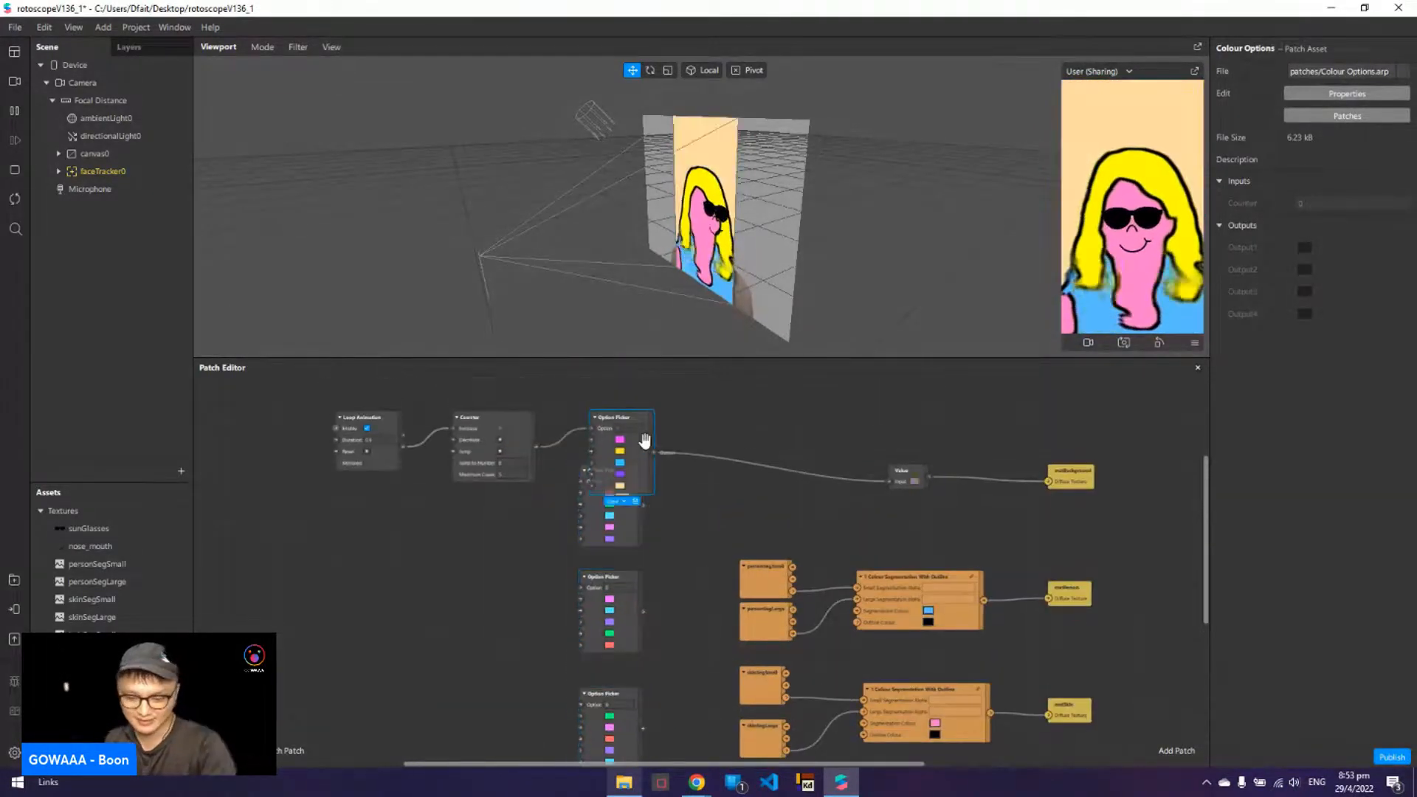
pyautogui.press('Delete')
pyautogui.scroll(-2, 614, 678)
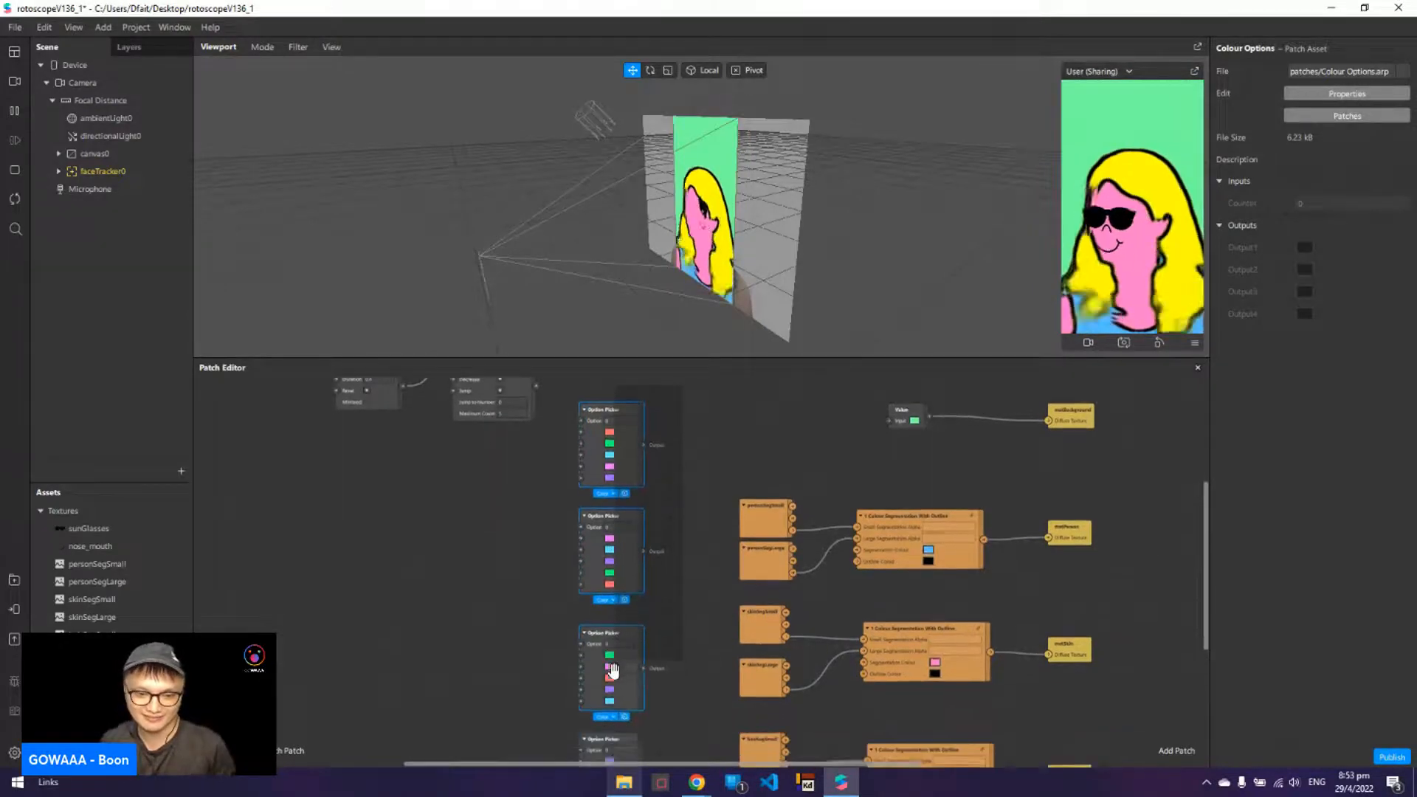
# - Move the ungrouped Option Pickers nearer the segmentation patches, and enlarge the Patch Editor to make room for the connections
pyautogui.moveTo(633, 674); pyautogui.dragTo(654, 610)
pyautogui.click(724, 497)
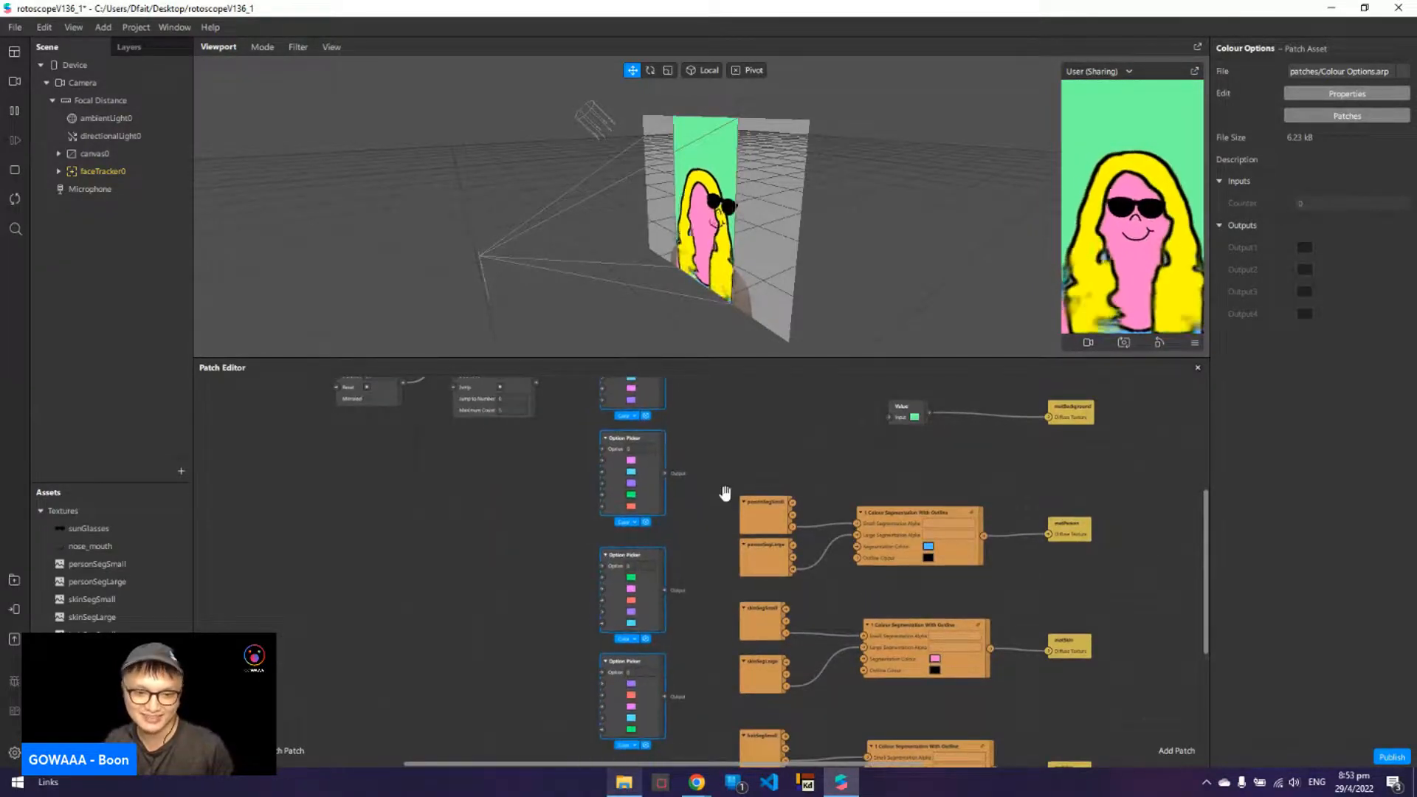
pyautogui.moveTo(734, 358); pyautogui.dragTo(735, 293)
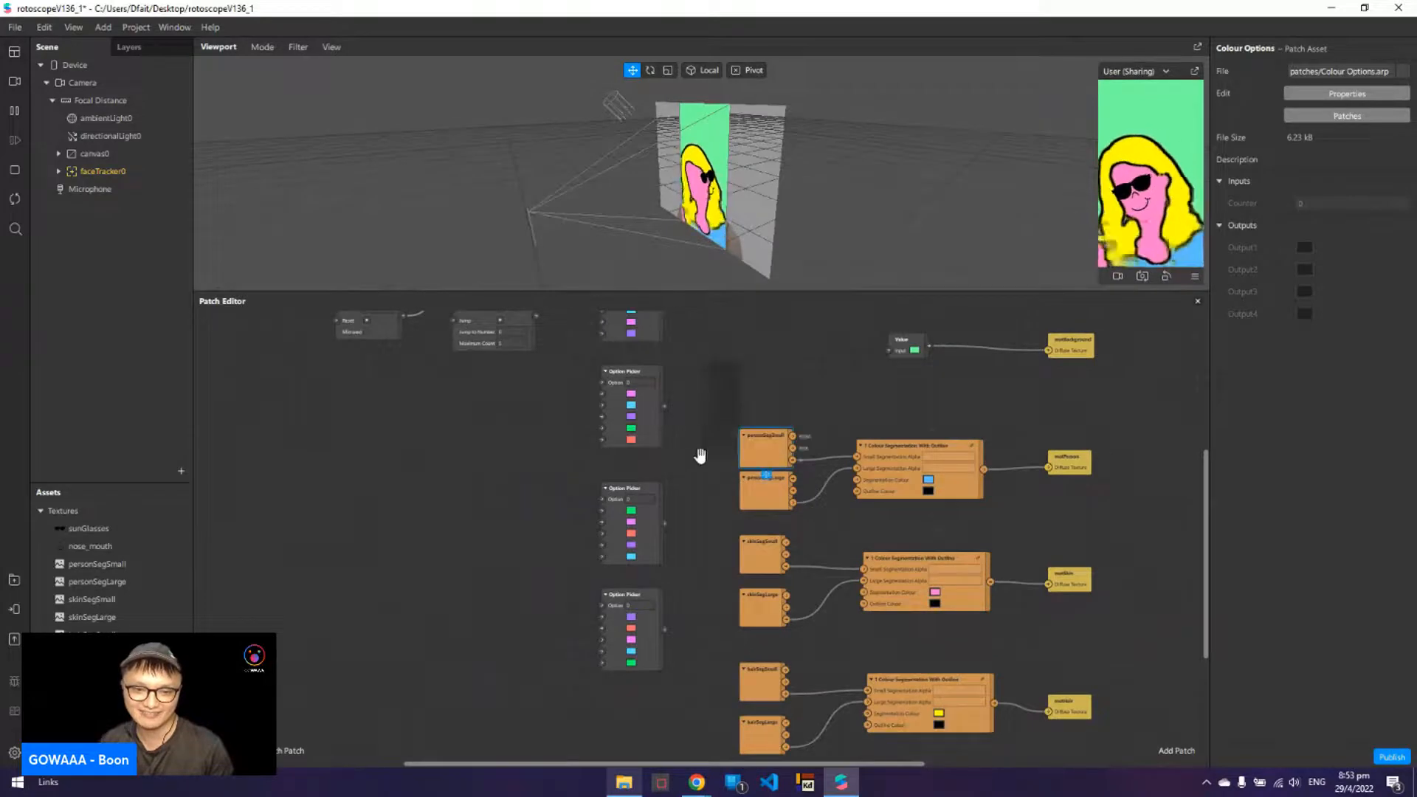
pyautogui.moveTo(702, 421); pyautogui.dragTo(633, 482)
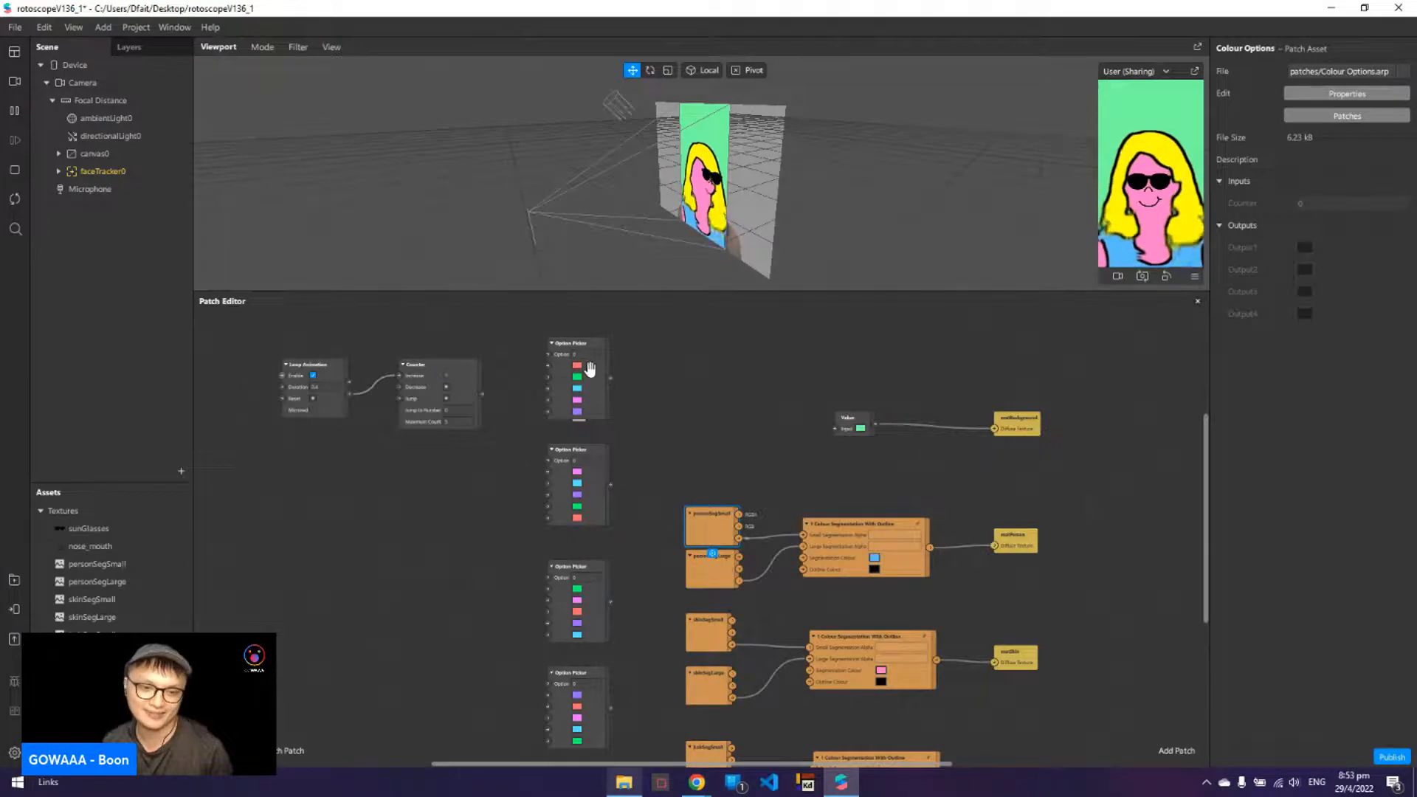
# - Connect the Counter's output to the Option input of the first Option Picker
pyautogui.click(597, 409)
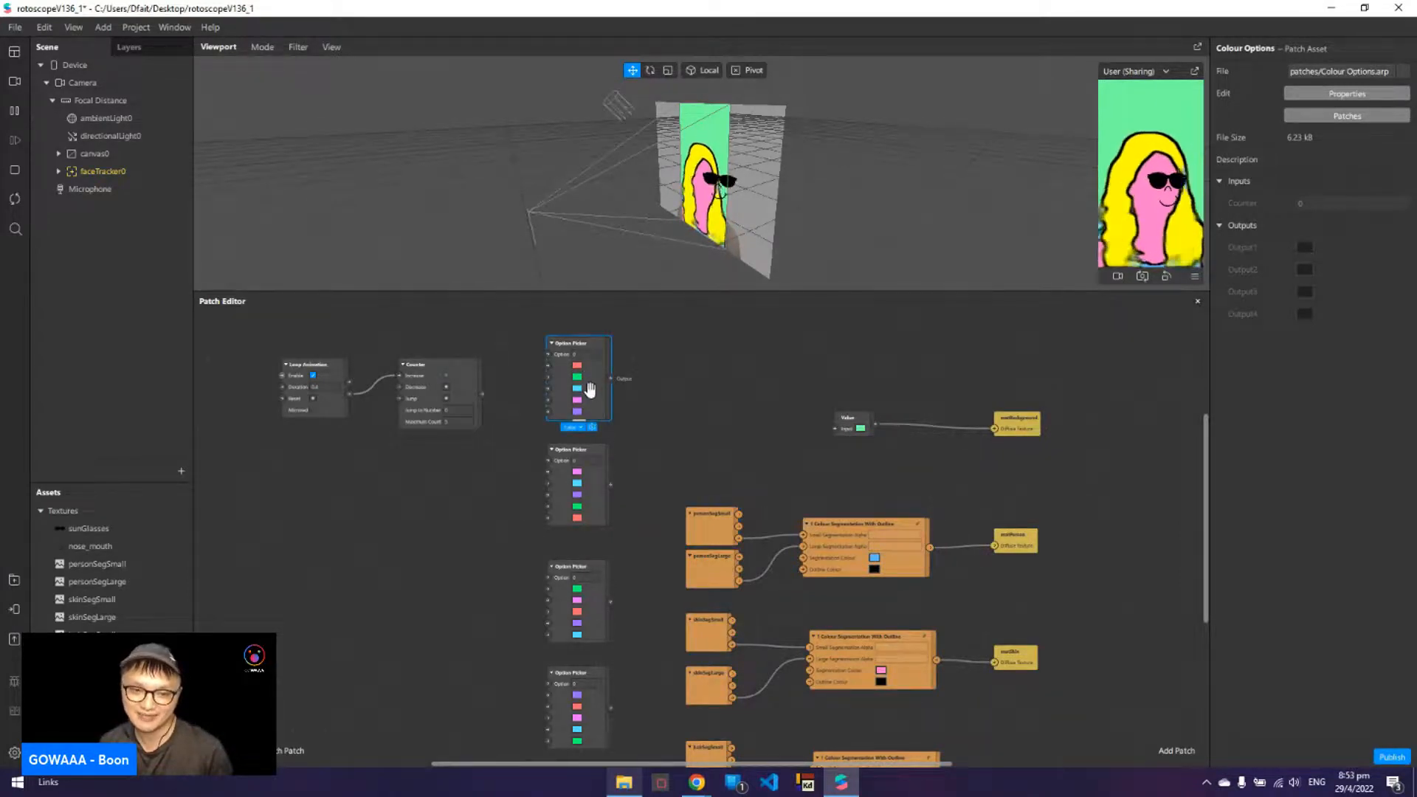
pyautogui.scroll(2, 590, 389)
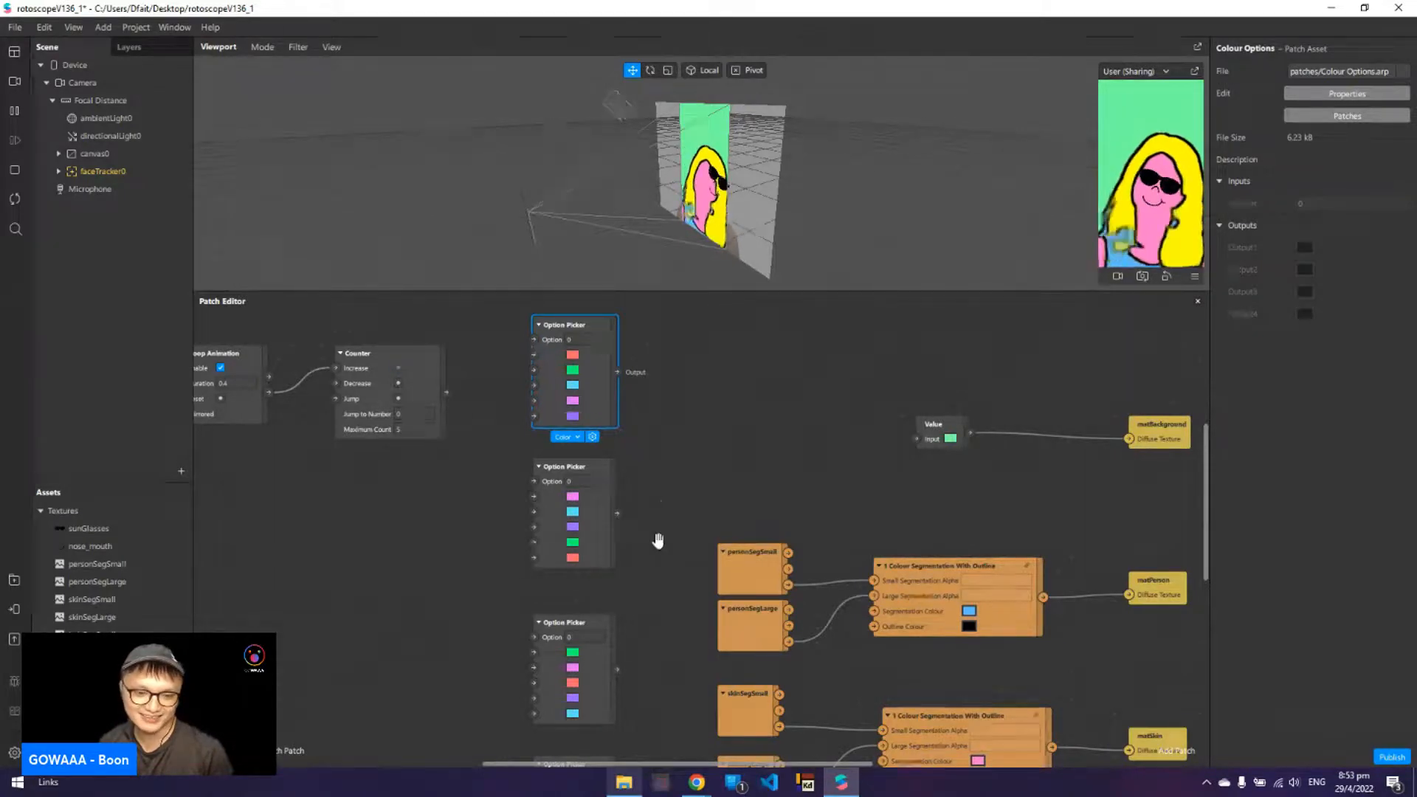
pyautogui.scroll(-2, 665, 475)
pyautogui.scroll(-2, 662, 622)
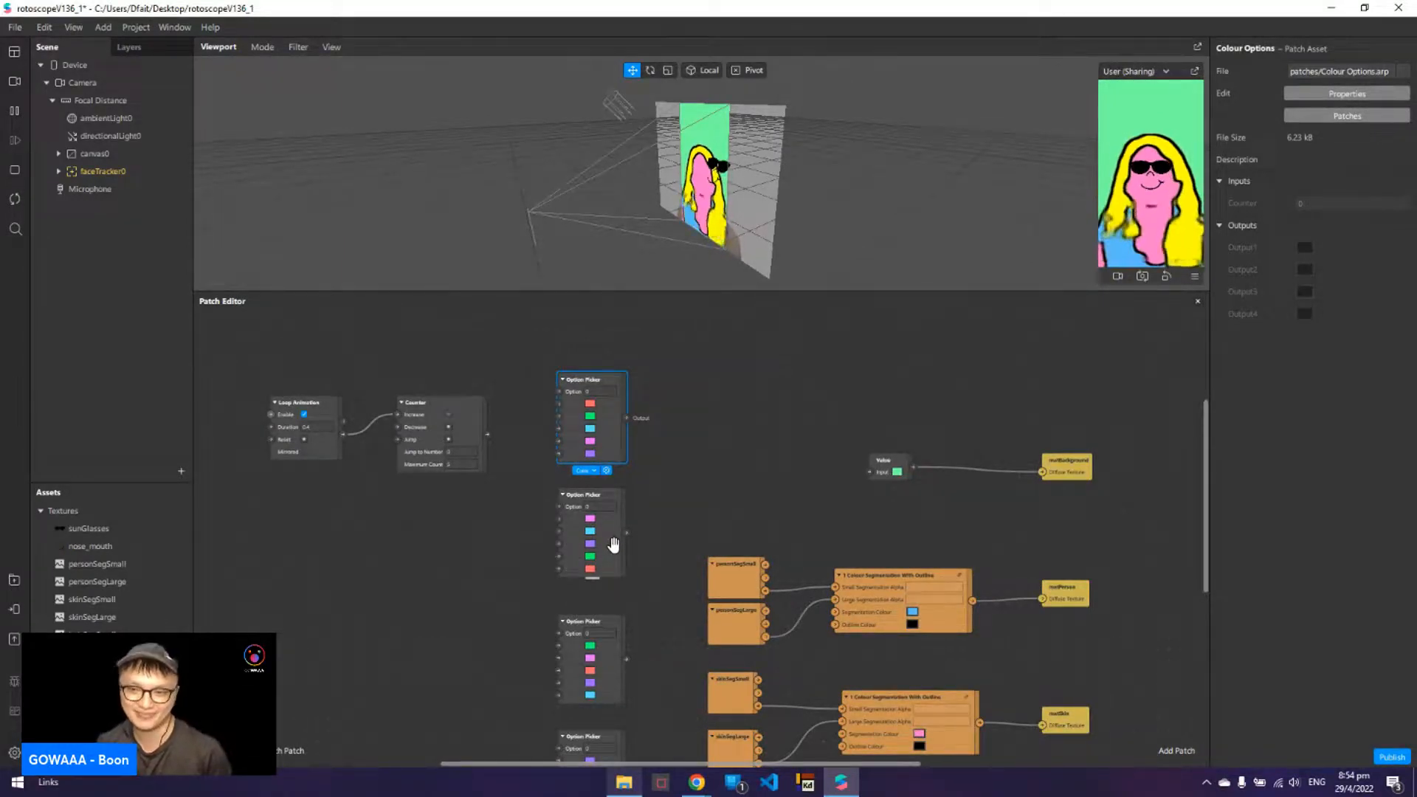
pyautogui.scroll(2, 538, 462)
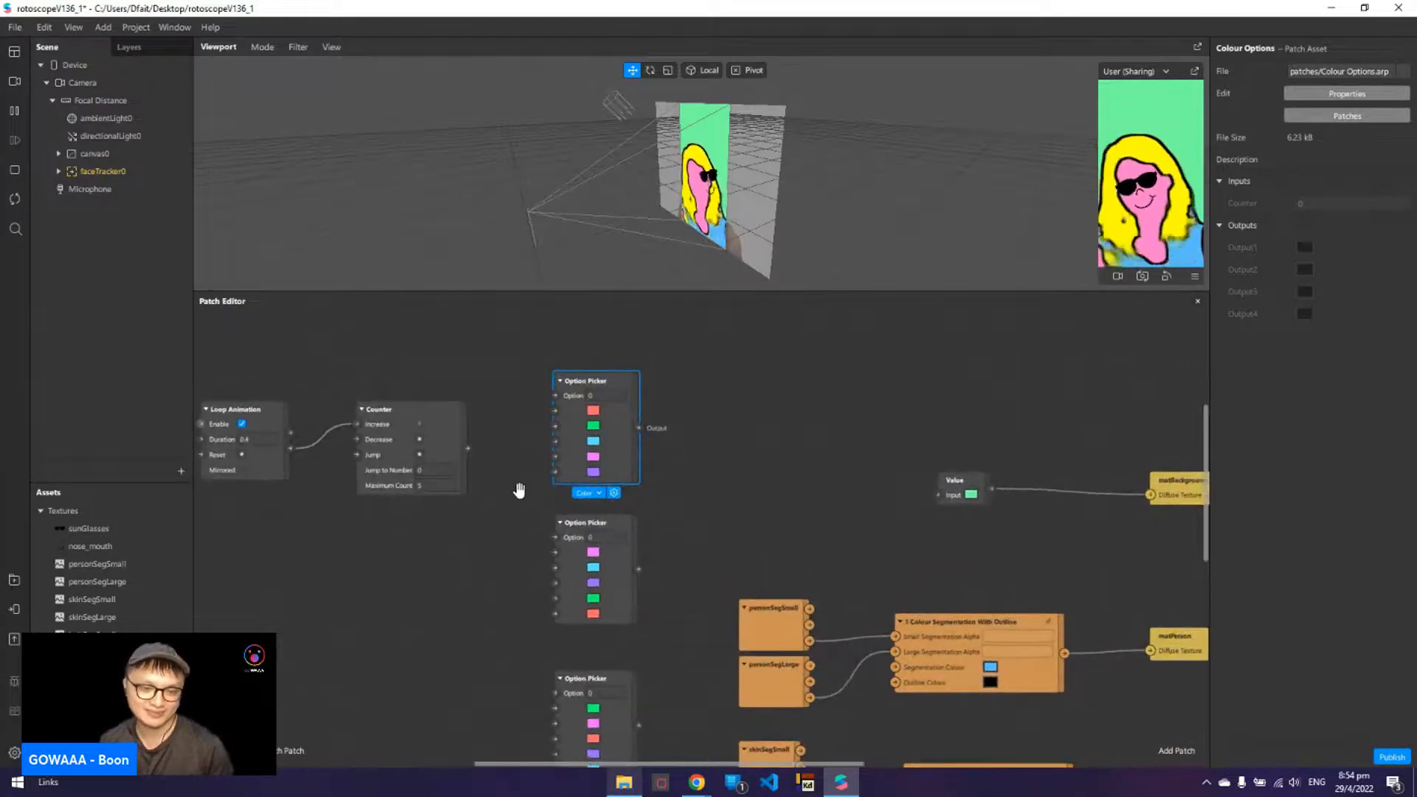
pyautogui.click(456, 440)
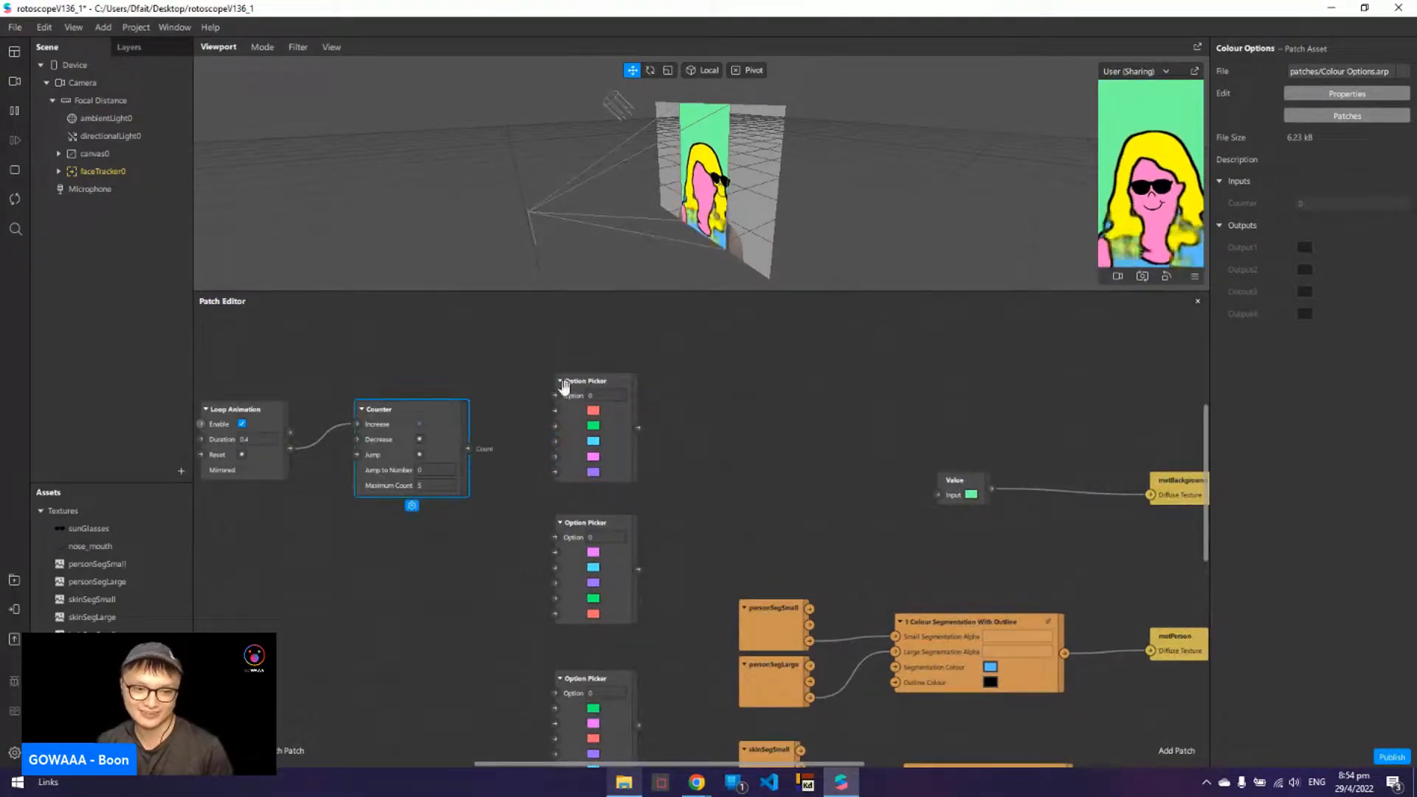
pyautogui.click(469, 449)
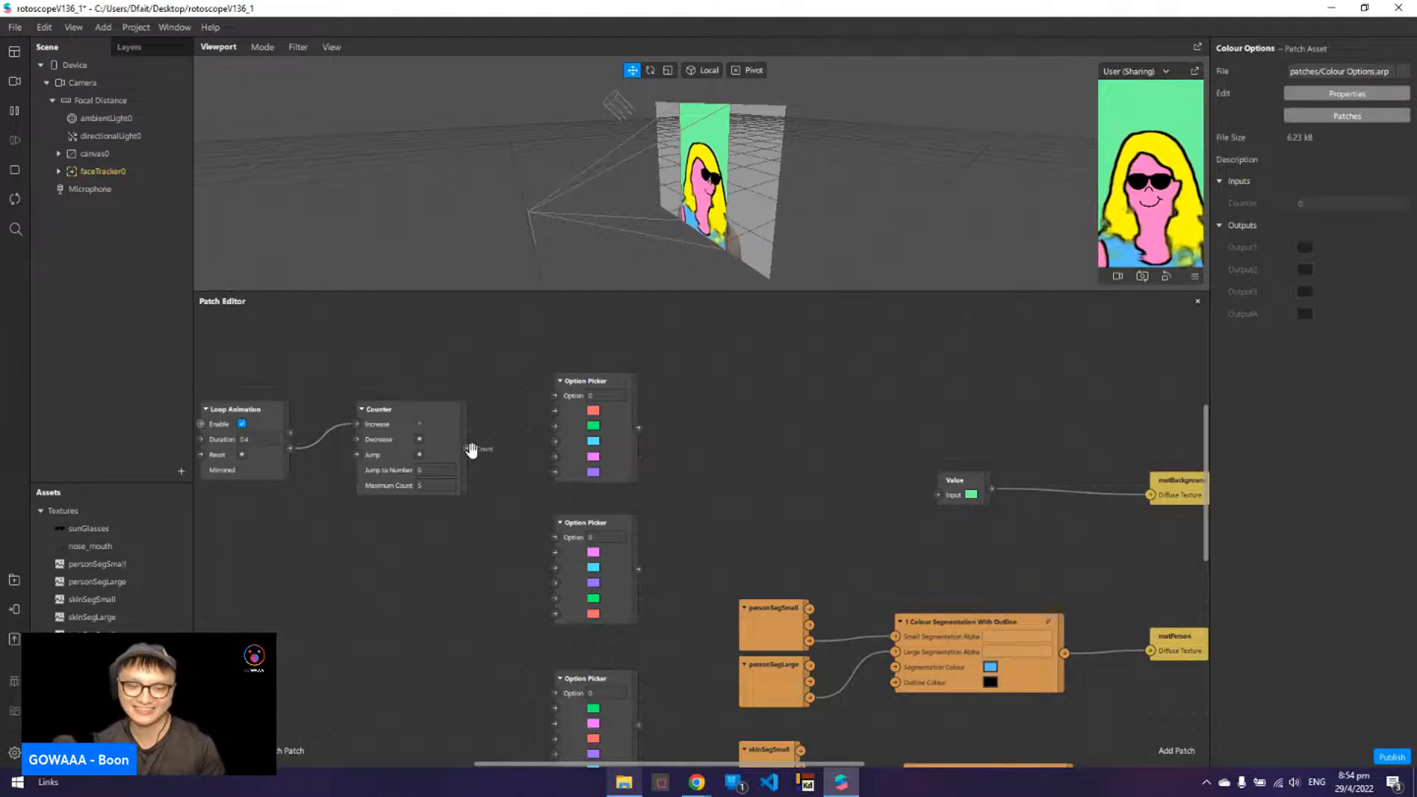
pyautogui.moveTo(469, 448); pyautogui.dragTo(554, 396)
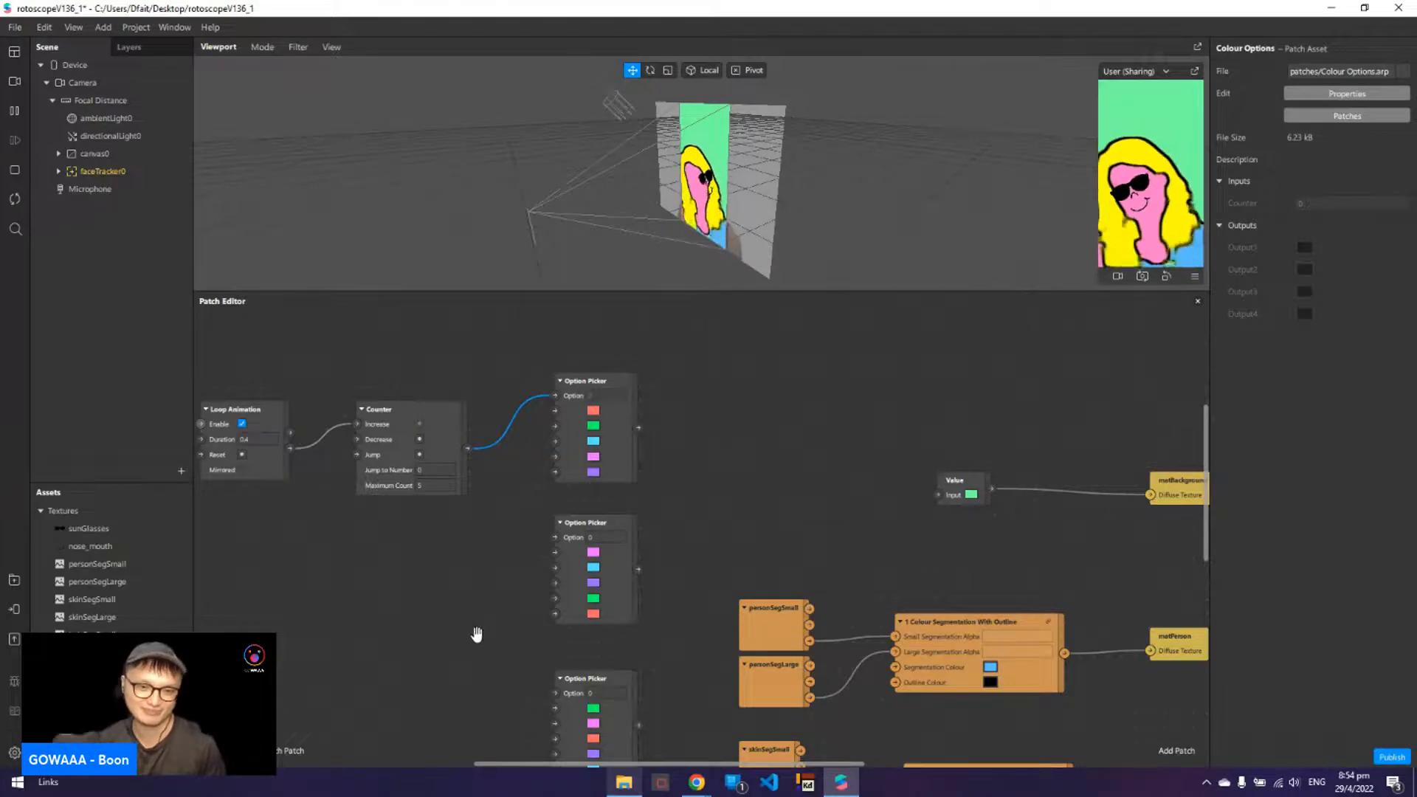
# - Connect the Counter's output to the Option inputs of the other three Option Pickers, and reposition the Counter beside them
pyautogui.moveTo(477, 635); pyautogui.dragTo(484, 578)
pyautogui.moveTo(473, 400); pyautogui.dragTo(561, 483)
pyautogui.moveTo(474, 399); pyautogui.dragTo(462, 530)
pyautogui.moveTo(497, 630); pyautogui.dragTo(513, 475)
pyautogui.moveTo(489, 374); pyautogui.dragTo(575, 633)
pyautogui.moveTo(500, 593); pyautogui.dragTo(419, 735)
pyautogui.click(392, 511)
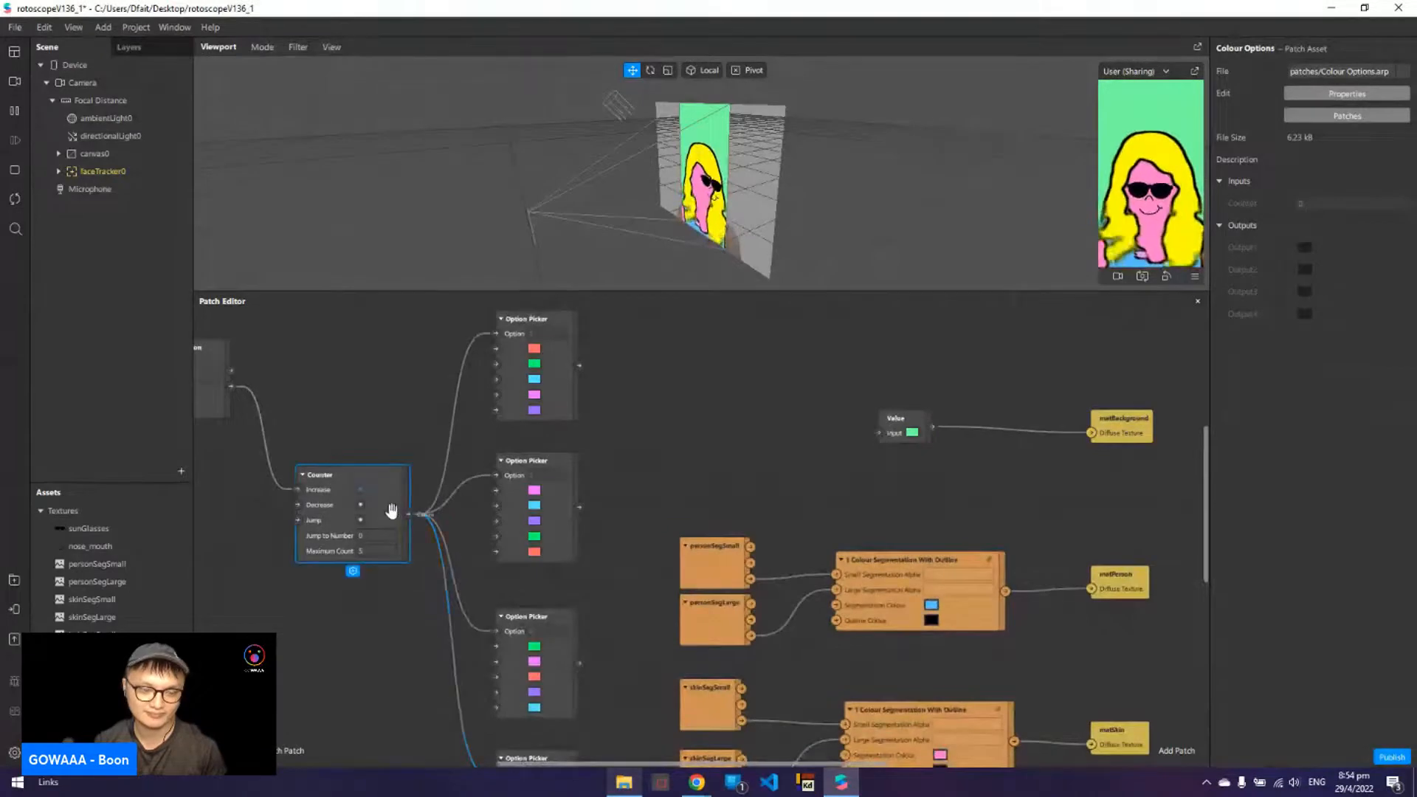
pyautogui.moveTo(392, 510); pyautogui.dragTo(373, 387)
pyautogui.scroll(1, 747, 411)
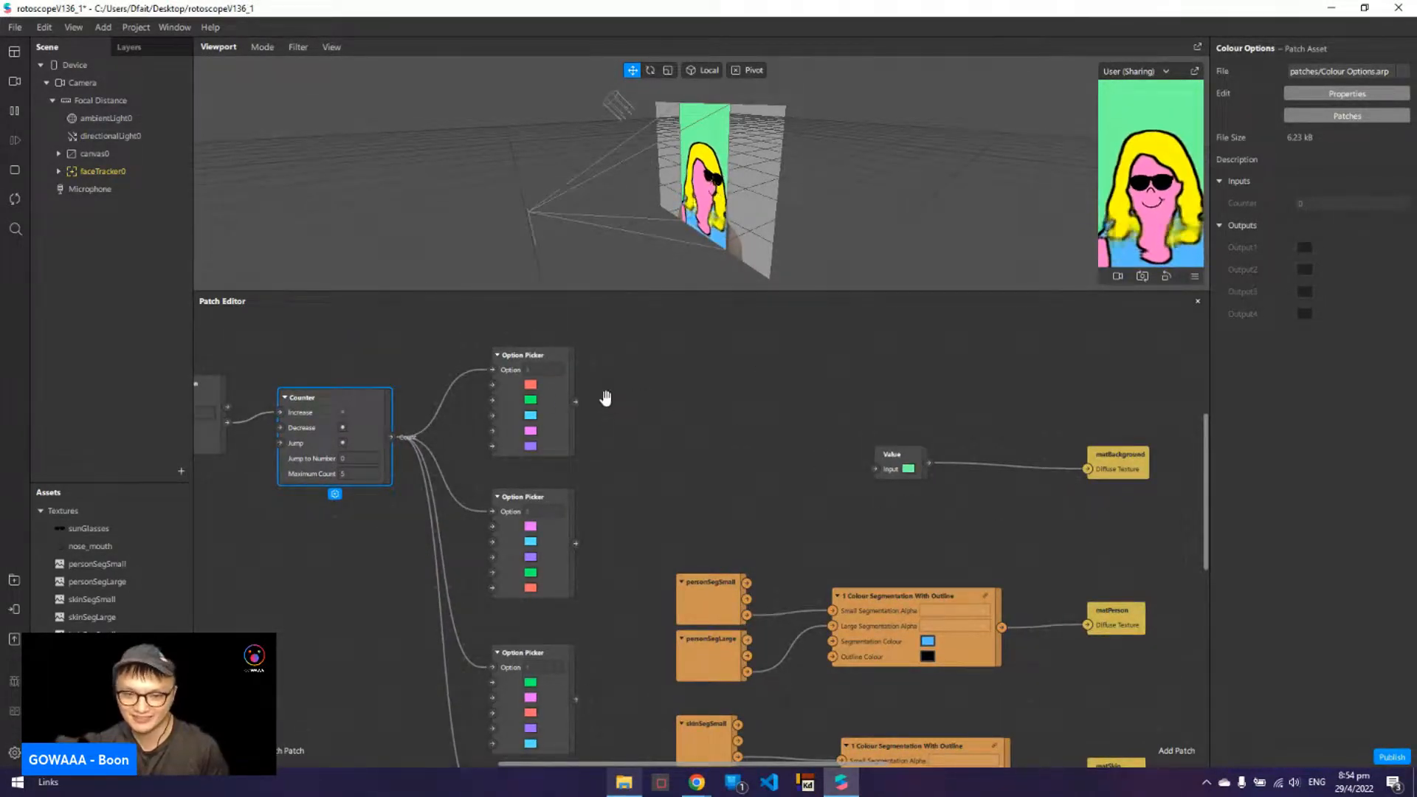
# - Connect the first Option Picker to the background's Value patch and the second to the person segmentation patch's Segmentation Colour
pyautogui.click(878, 645)
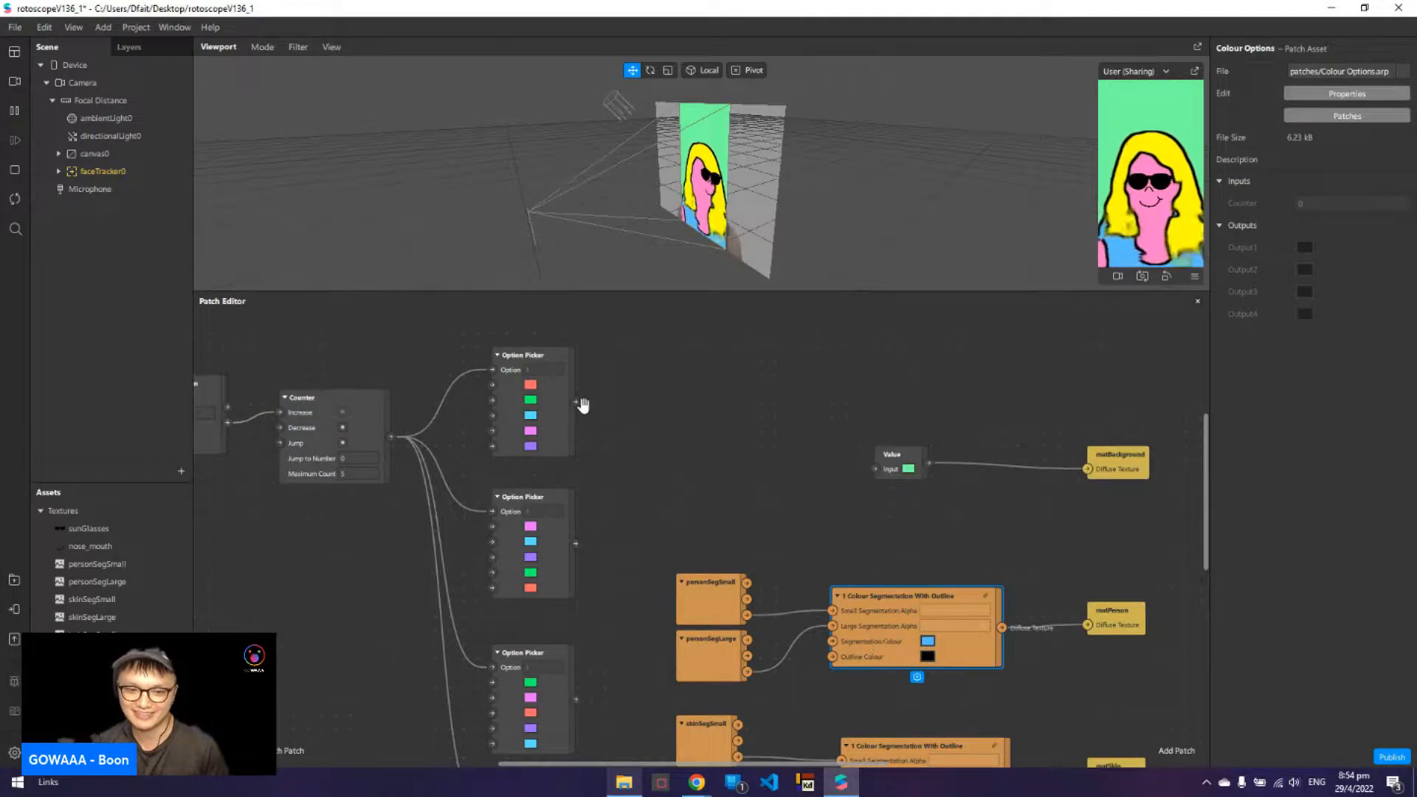
pyautogui.moveTo(576, 402); pyautogui.dragTo(880, 468)
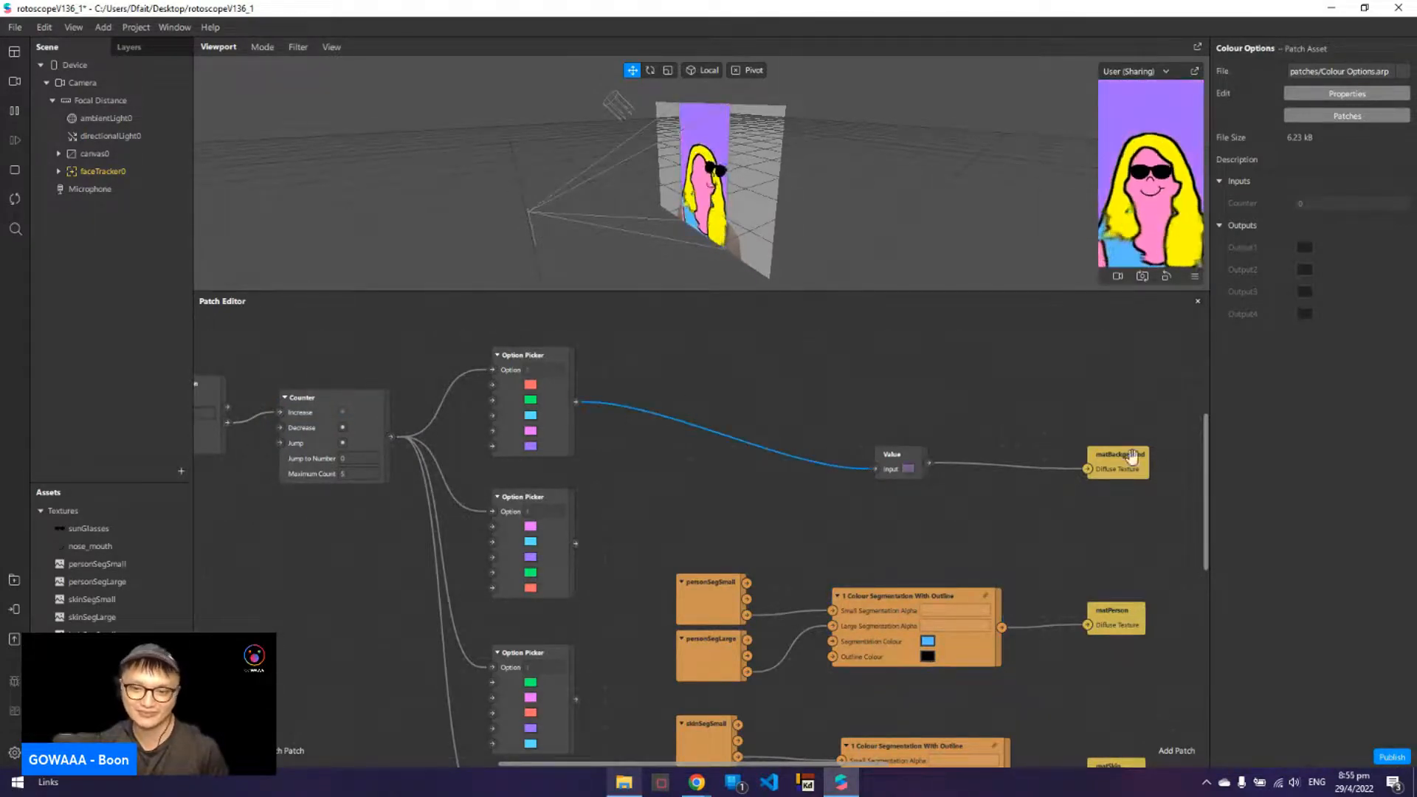
pyautogui.moveTo(972, 502); pyautogui.dragTo(1005, 379)
pyautogui.moveTo(600, 445); pyautogui.dragTo(867, 518)
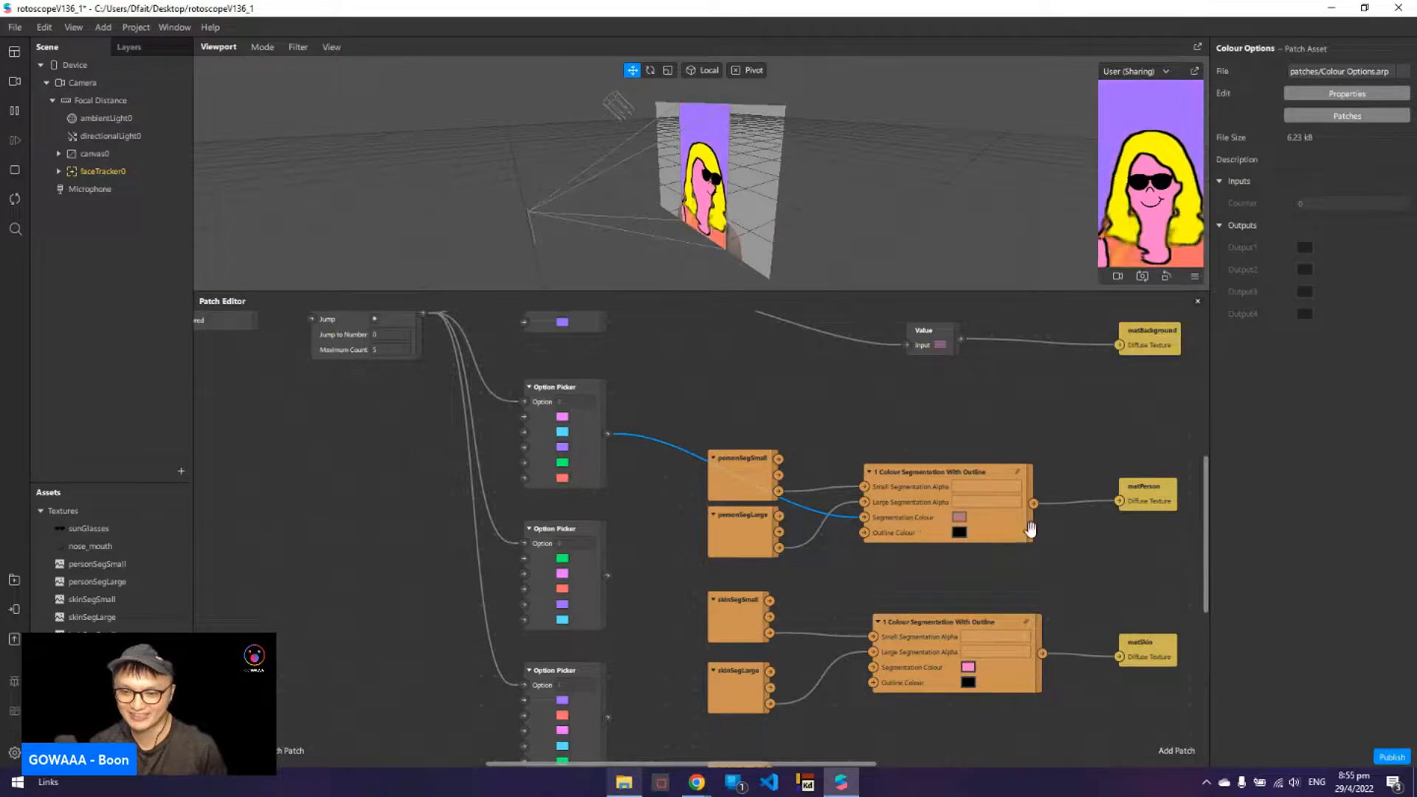
# - Connect the third Option Picker to the skin patch's Segmentation Colour and the fourth to the hair patch's Segmentation Colour
pyautogui.moveTo(1099, 560); pyautogui.dragTo(1056, 411)
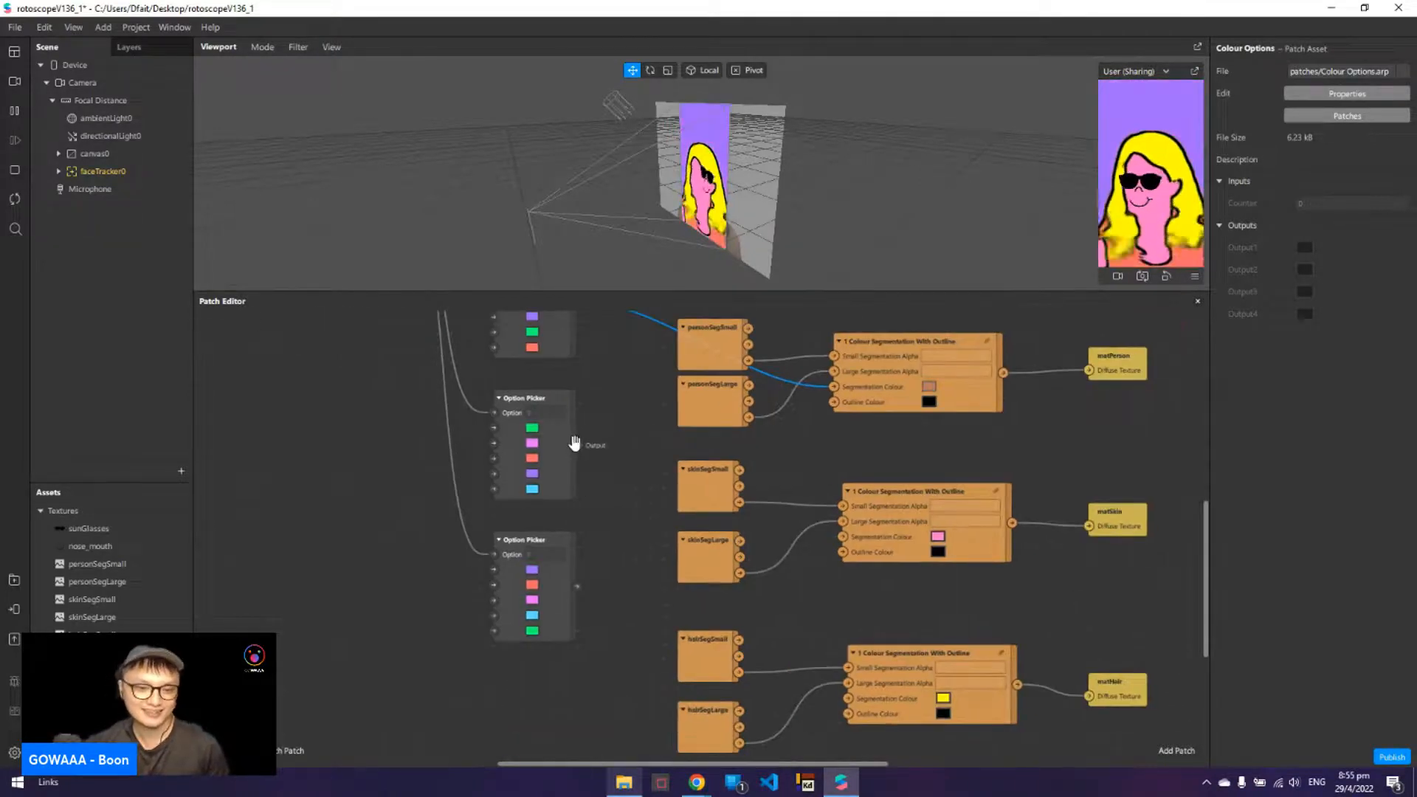
pyautogui.moveTo(577, 446); pyautogui.dragTo(843, 536)
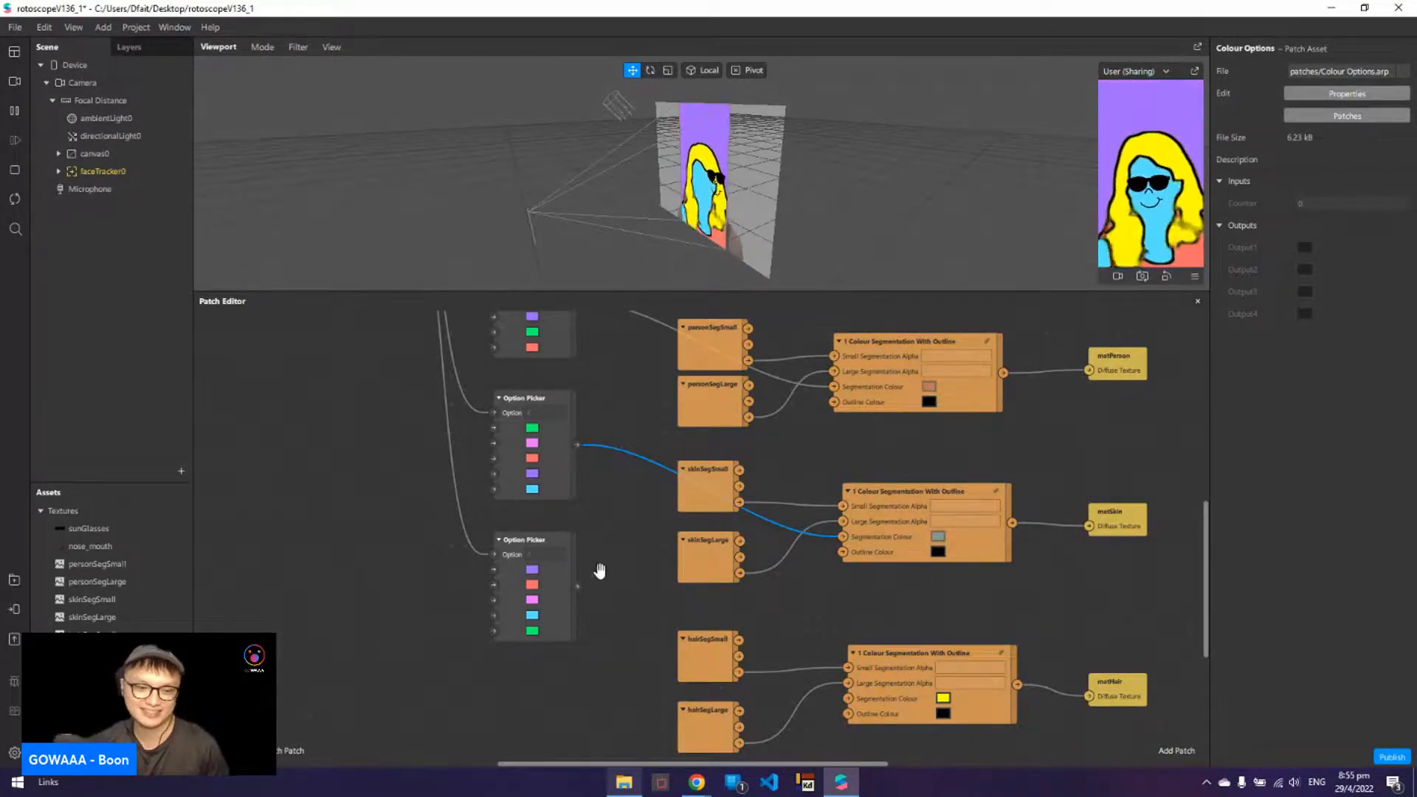
pyautogui.moveTo(587, 585); pyautogui.dragTo(854, 692)
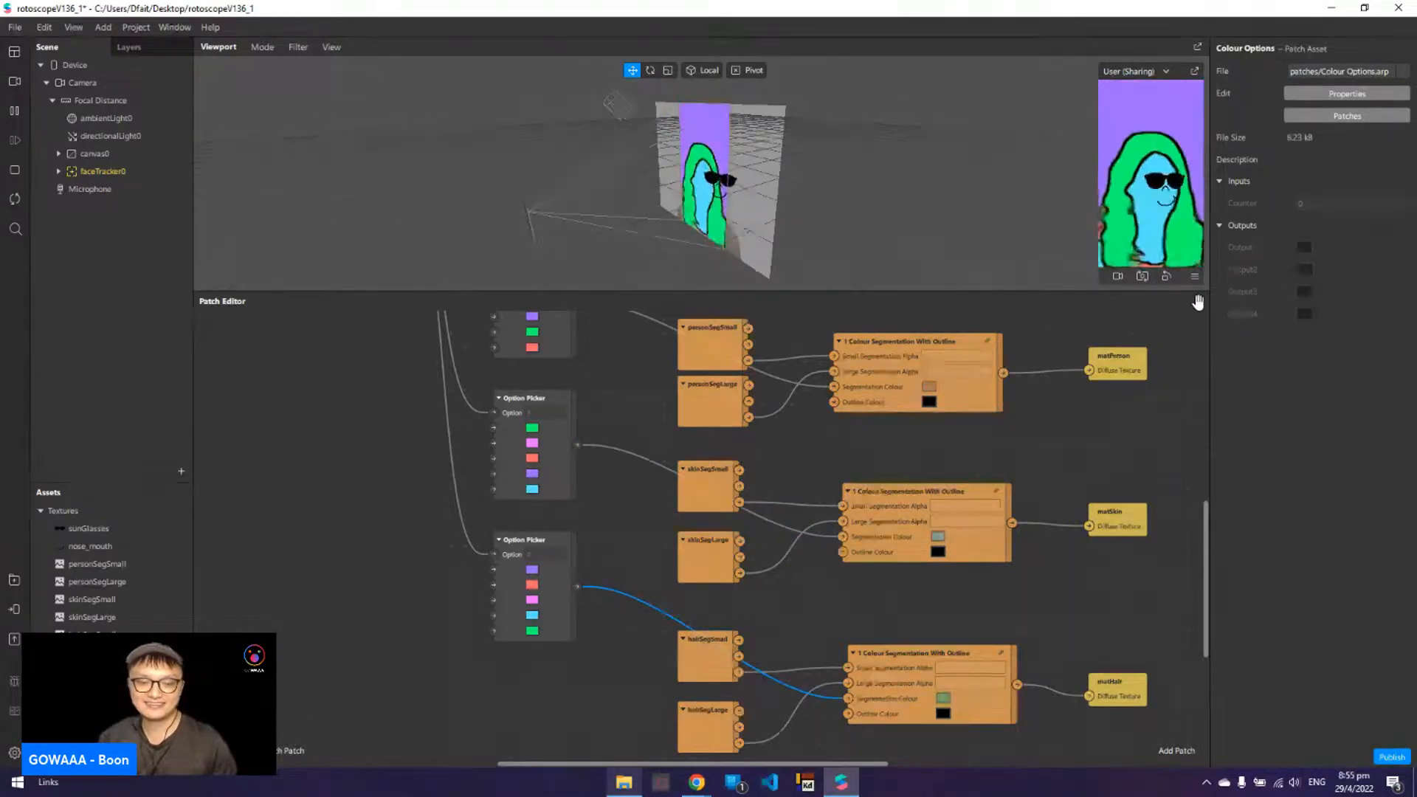
# - Look over the patch chain running from Loop Animation through Counter to the four Option Pickers and the materials
pyautogui.scroll(-3, 1085, 452)
pyautogui.moveTo(1040, 565); pyautogui.dragTo(995, 603)
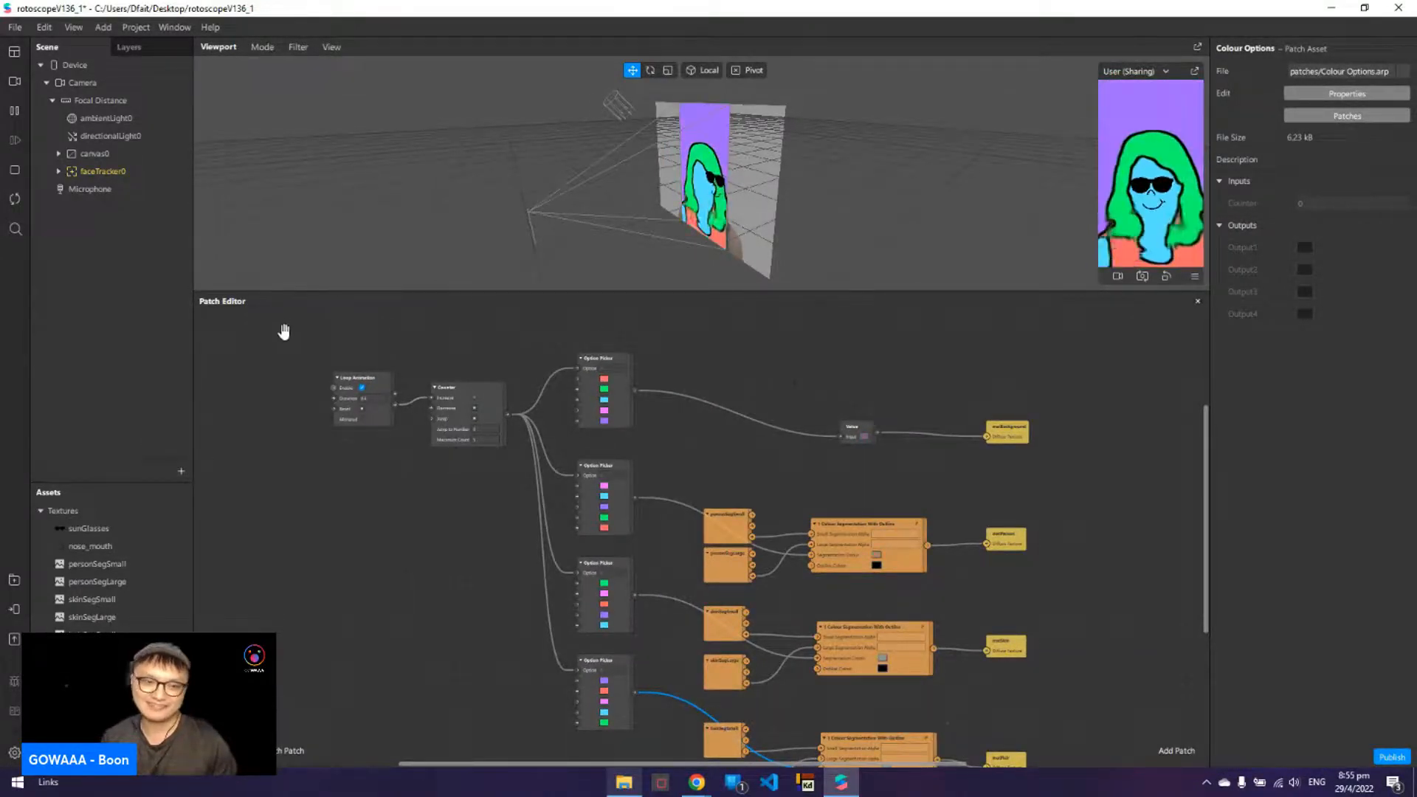
pyautogui.moveTo(284, 333); pyautogui.dragTo(619, 727)
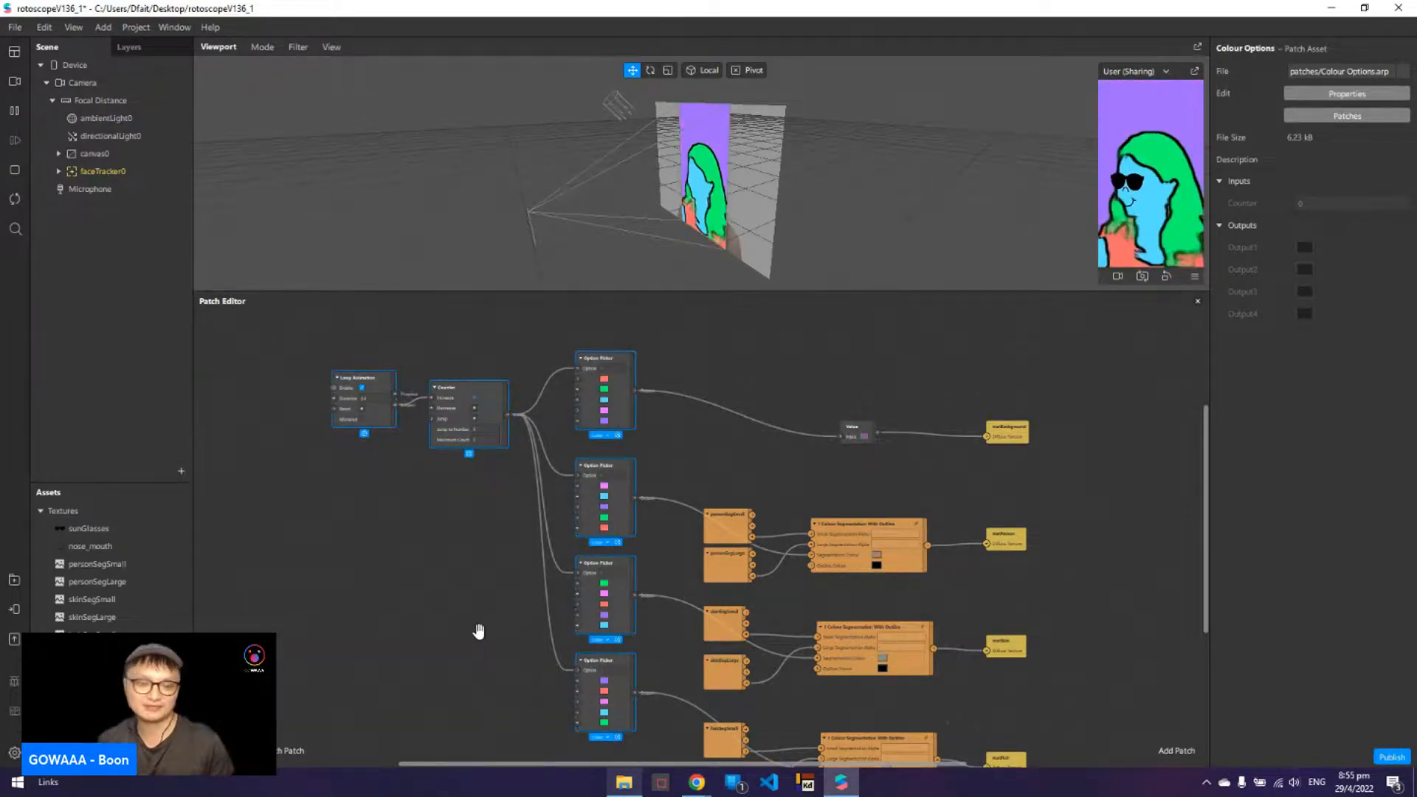
pyautogui.click(480, 597)
pyautogui.scroll(3, 430, 506)
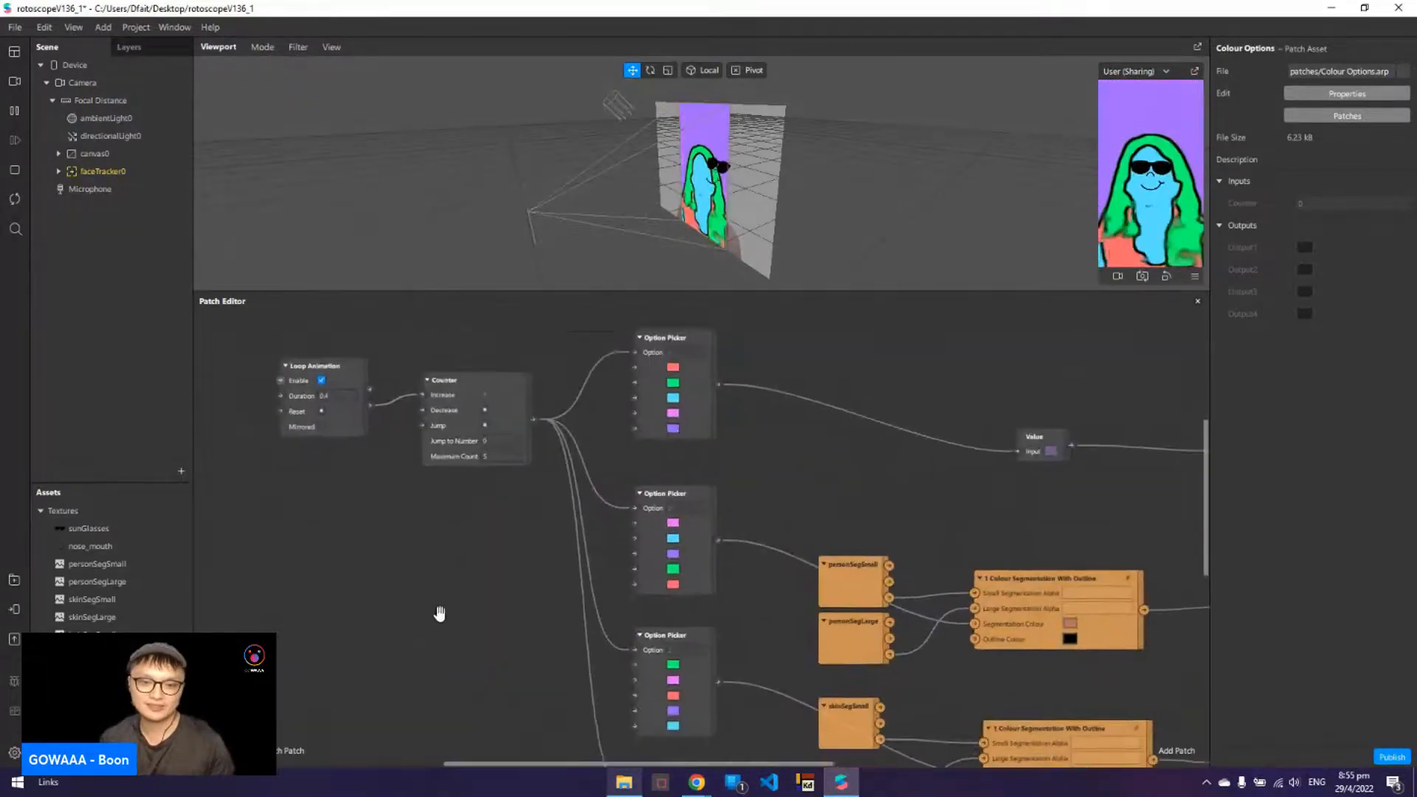
pyautogui.moveTo(440, 614); pyautogui.dragTo(437, 644, button='middle')
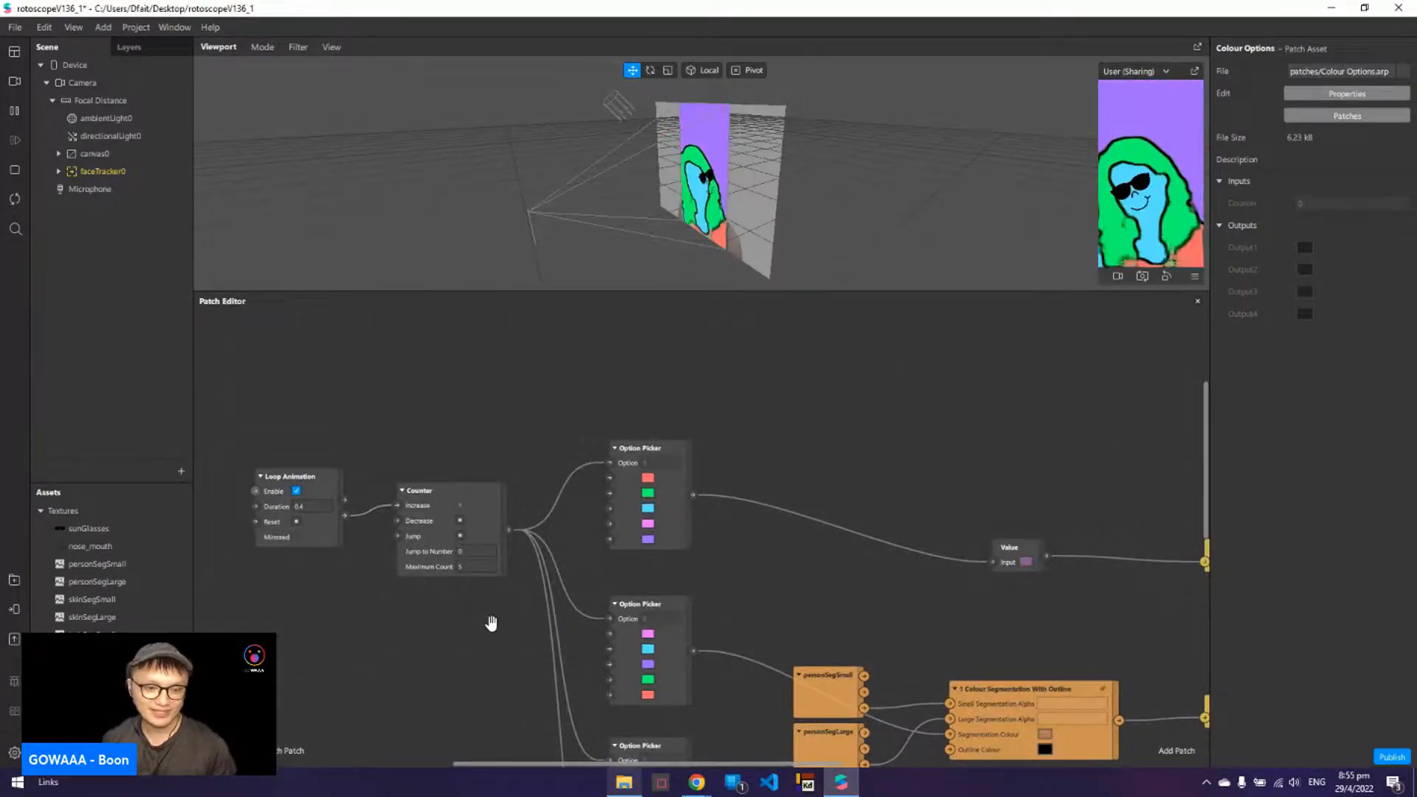
pyautogui.scroll(1, 489, 621)
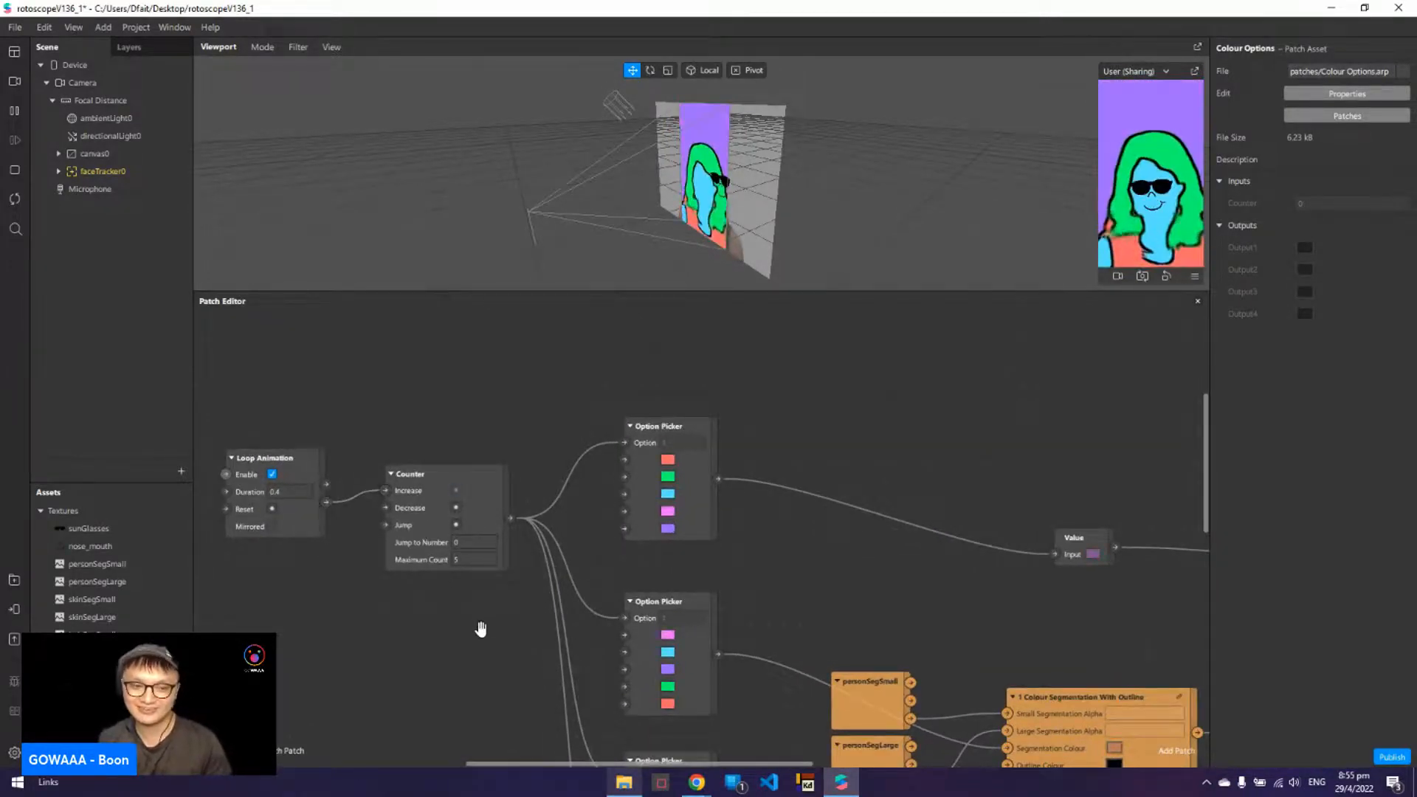
# - Move the Counter up slightly so it lines up with the Loop Animation patch
pyautogui.click(481, 517)
pyautogui.moveTo(480, 516); pyautogui.dragTo(479, 500)
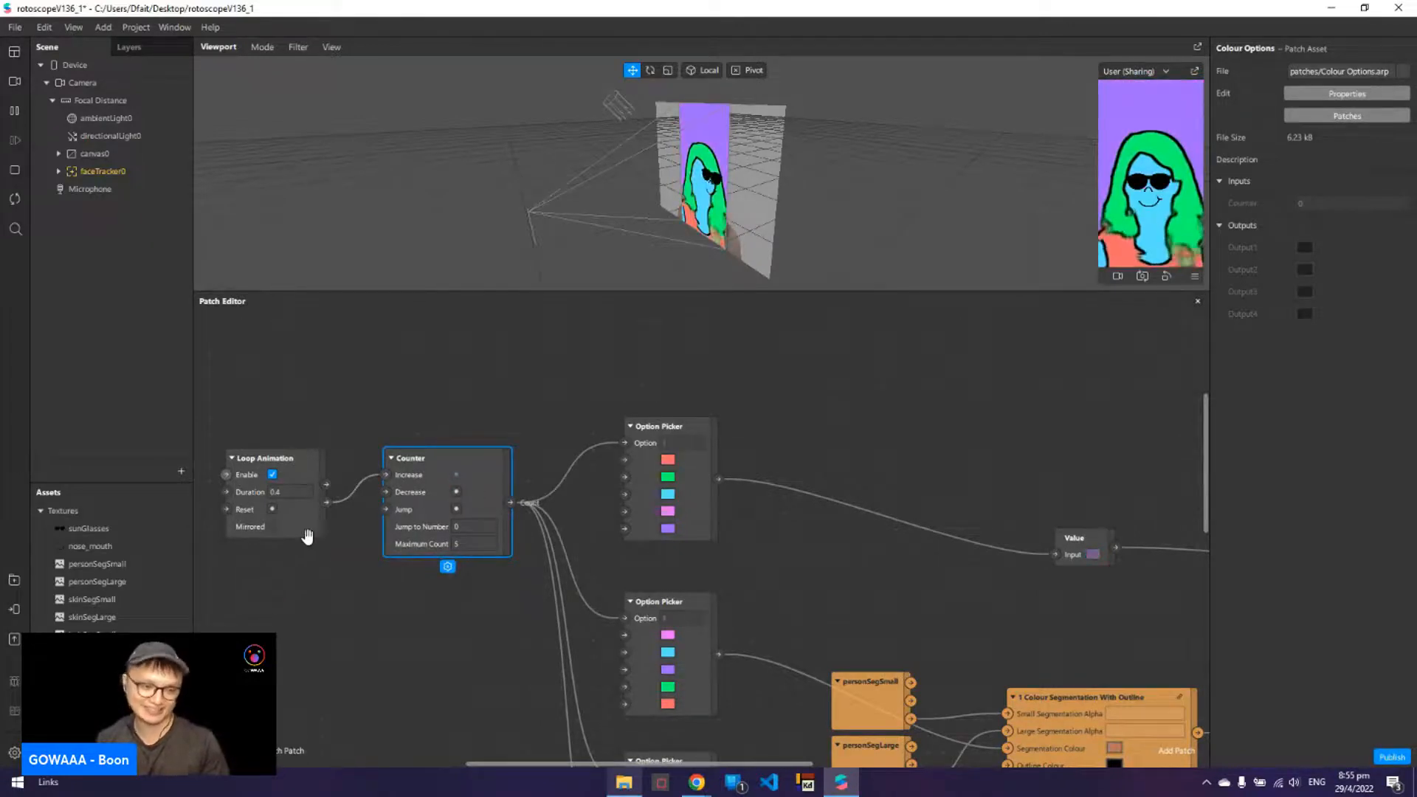
pyautogui.moveTo(228, 408); pyautogui.dragTo(283, 528)
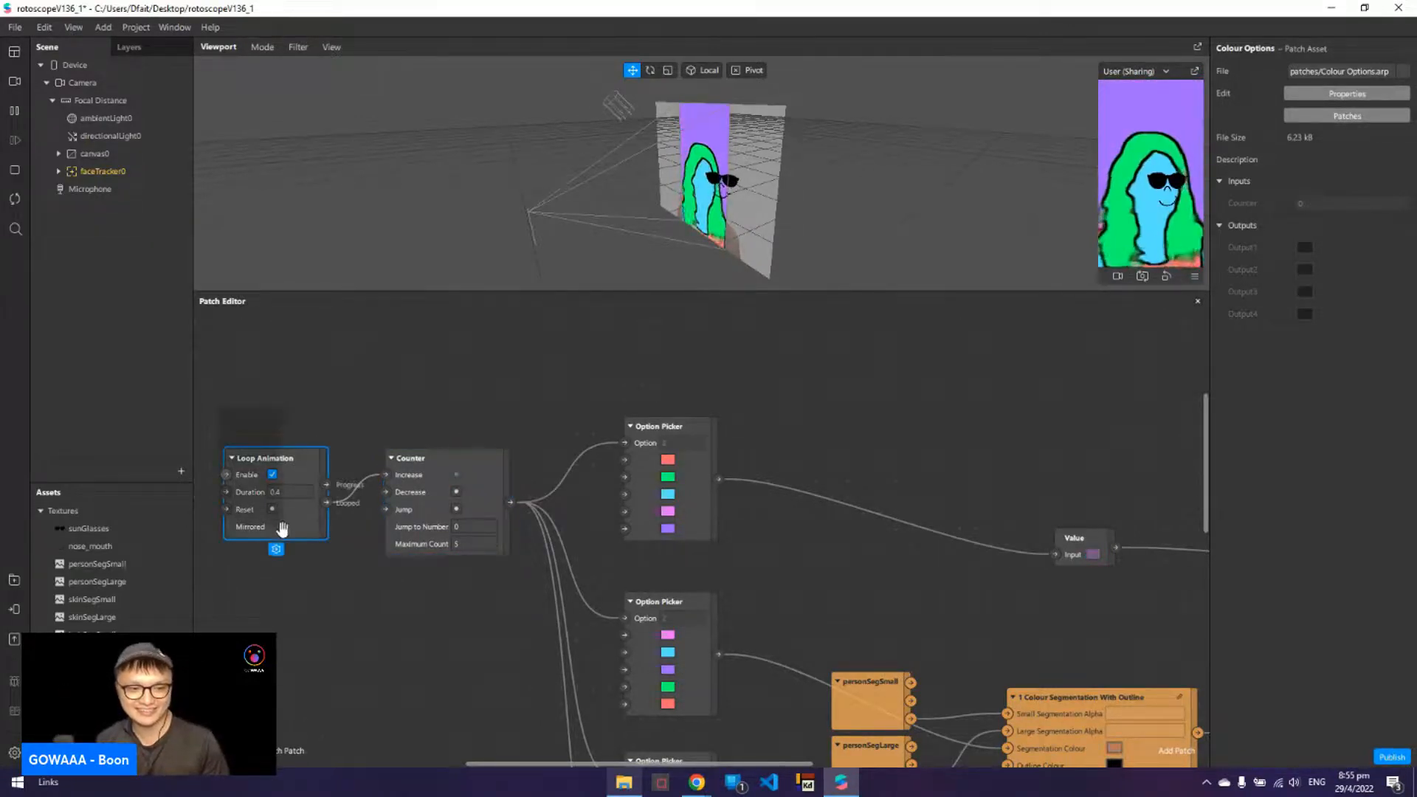
pyautogui.click(347, 509)
pyautogui.click(417, 484)
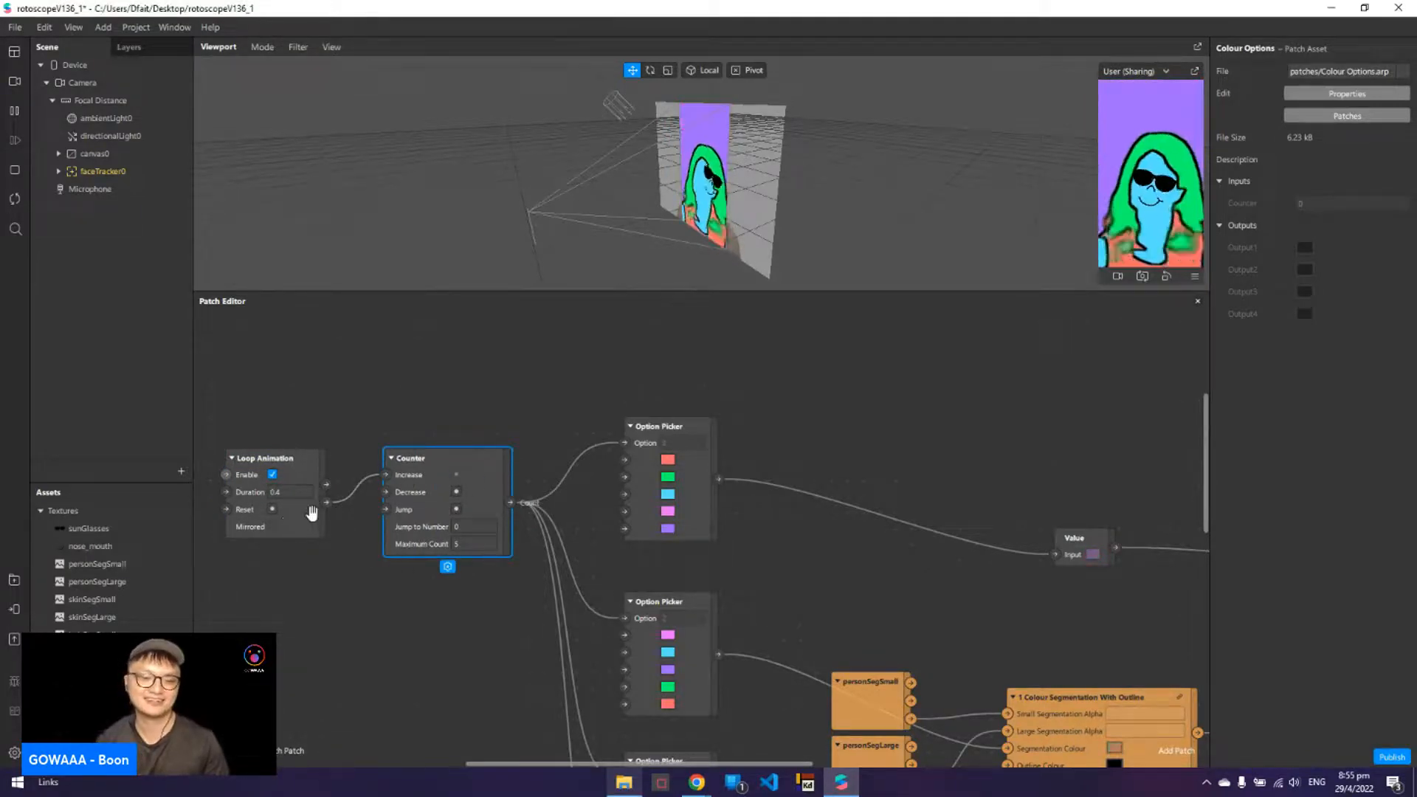
# - Try a Loop Animation duration of 1 to slow down the colour changes
pyautogui.click(285, 494)
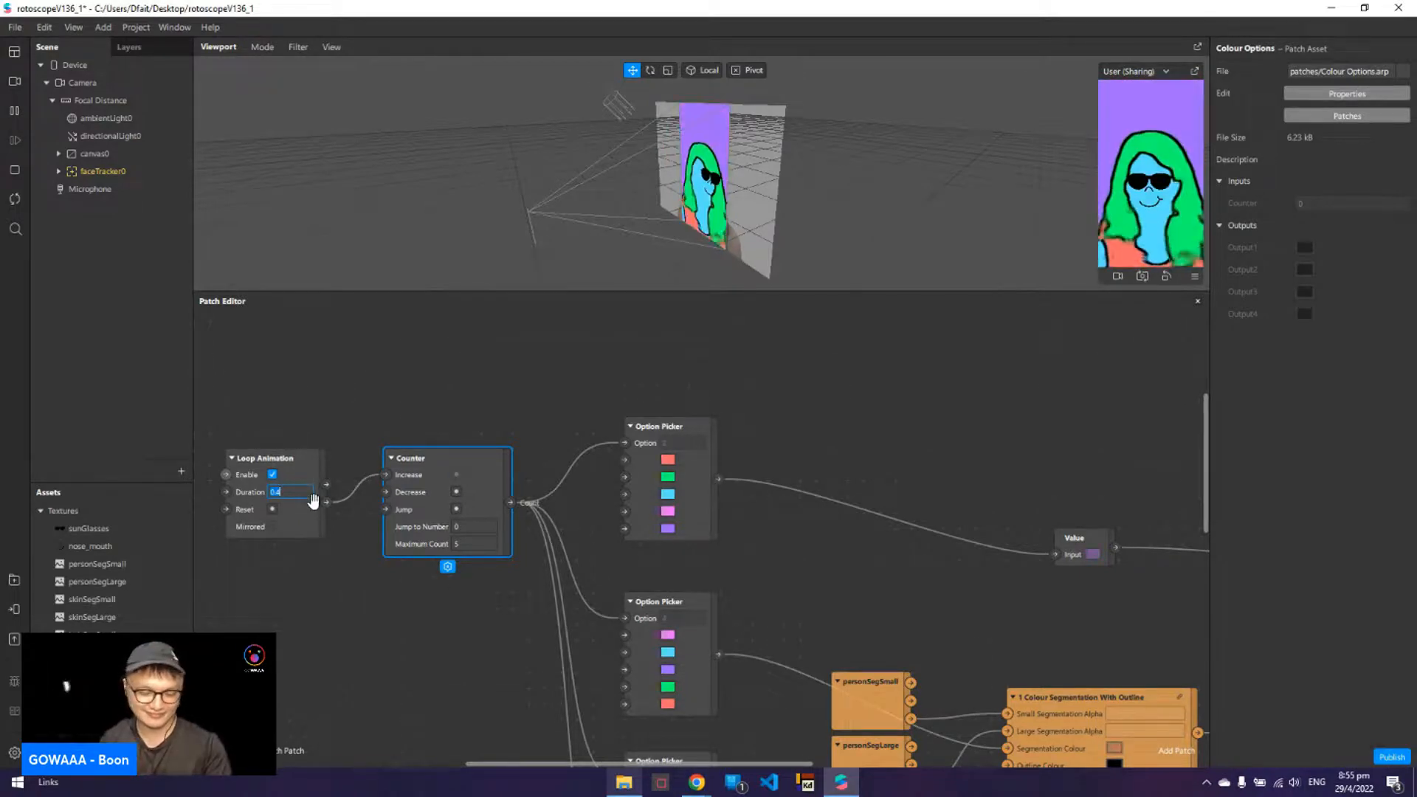
pyautogui.write('1')
pyautogui.press('Return')
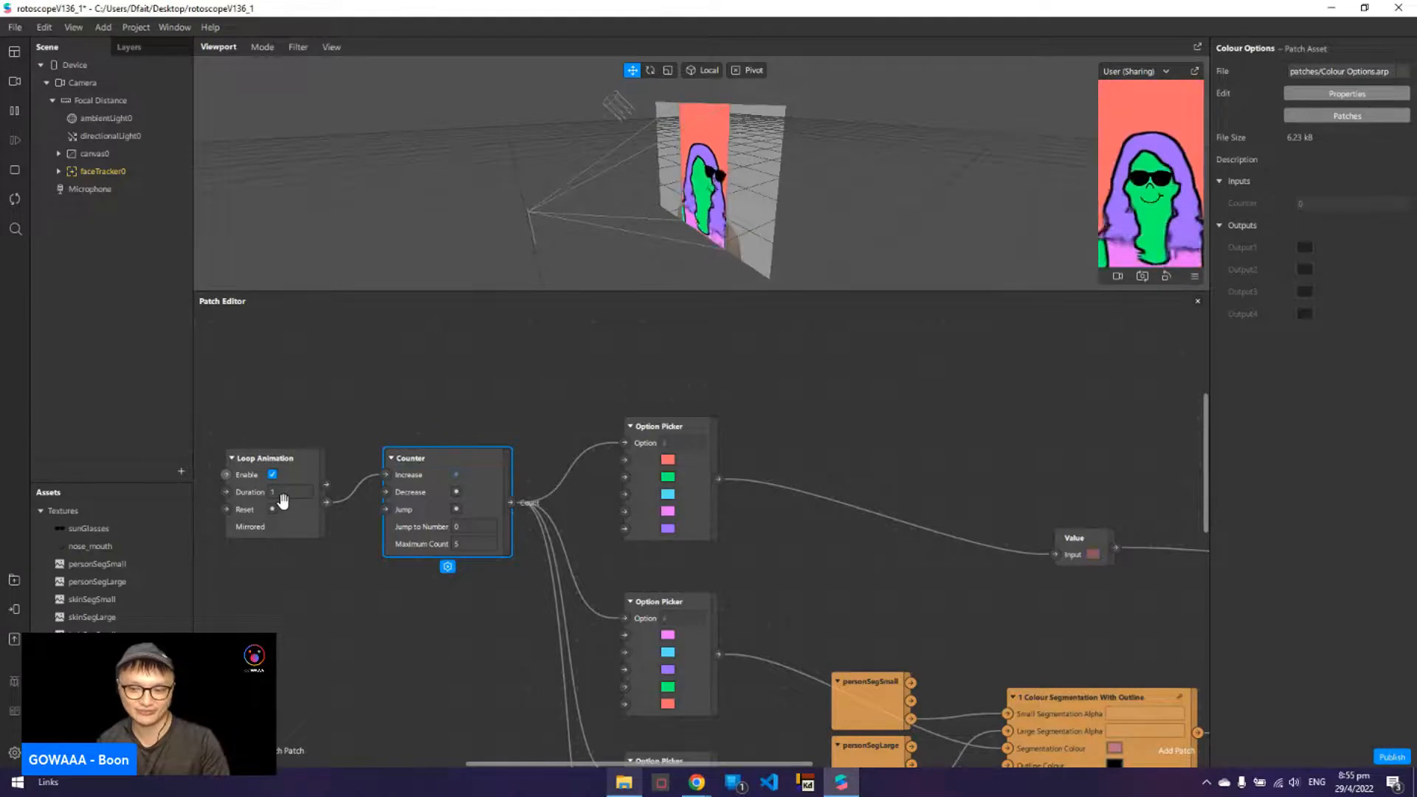
pyautogui.click(327, 503)
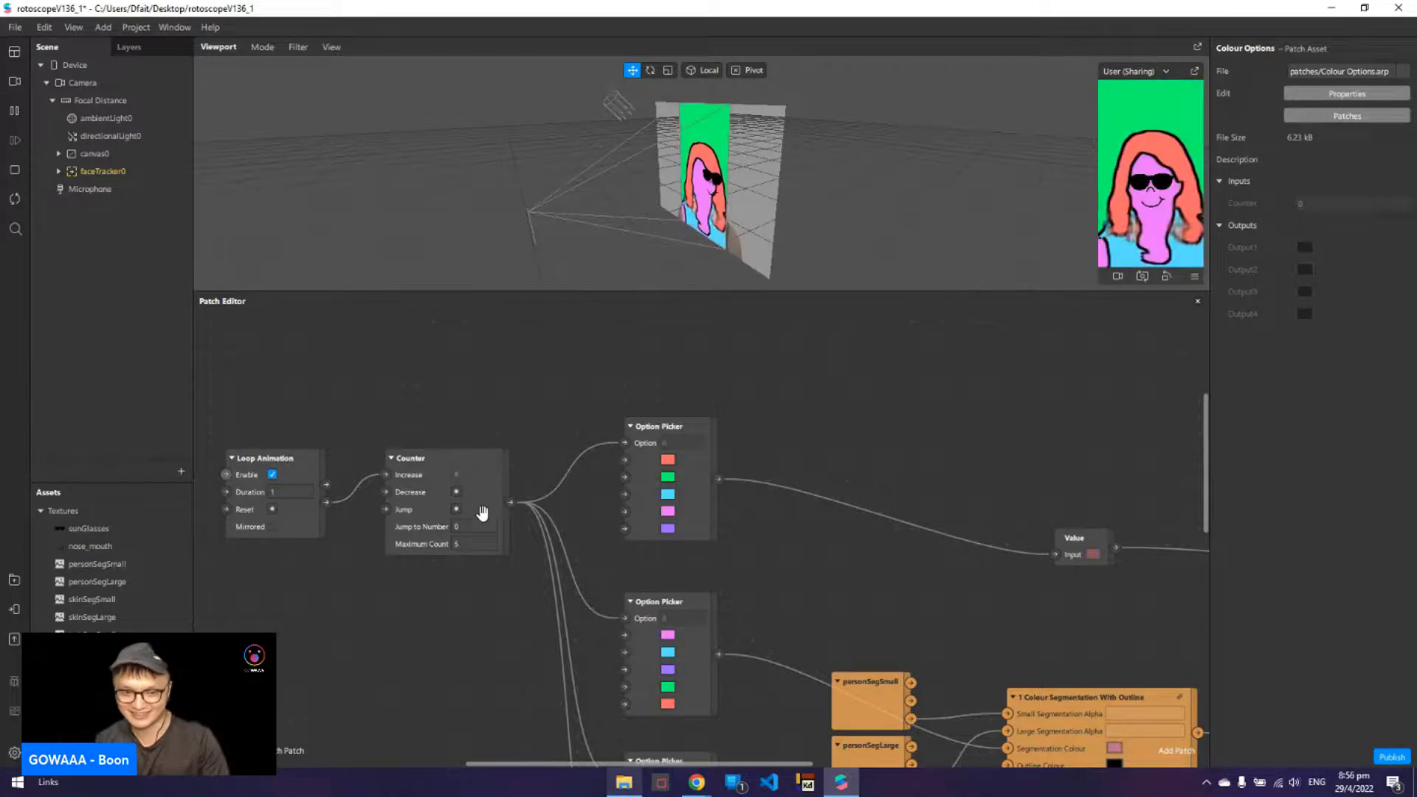
pyautogui.click(493, 471)
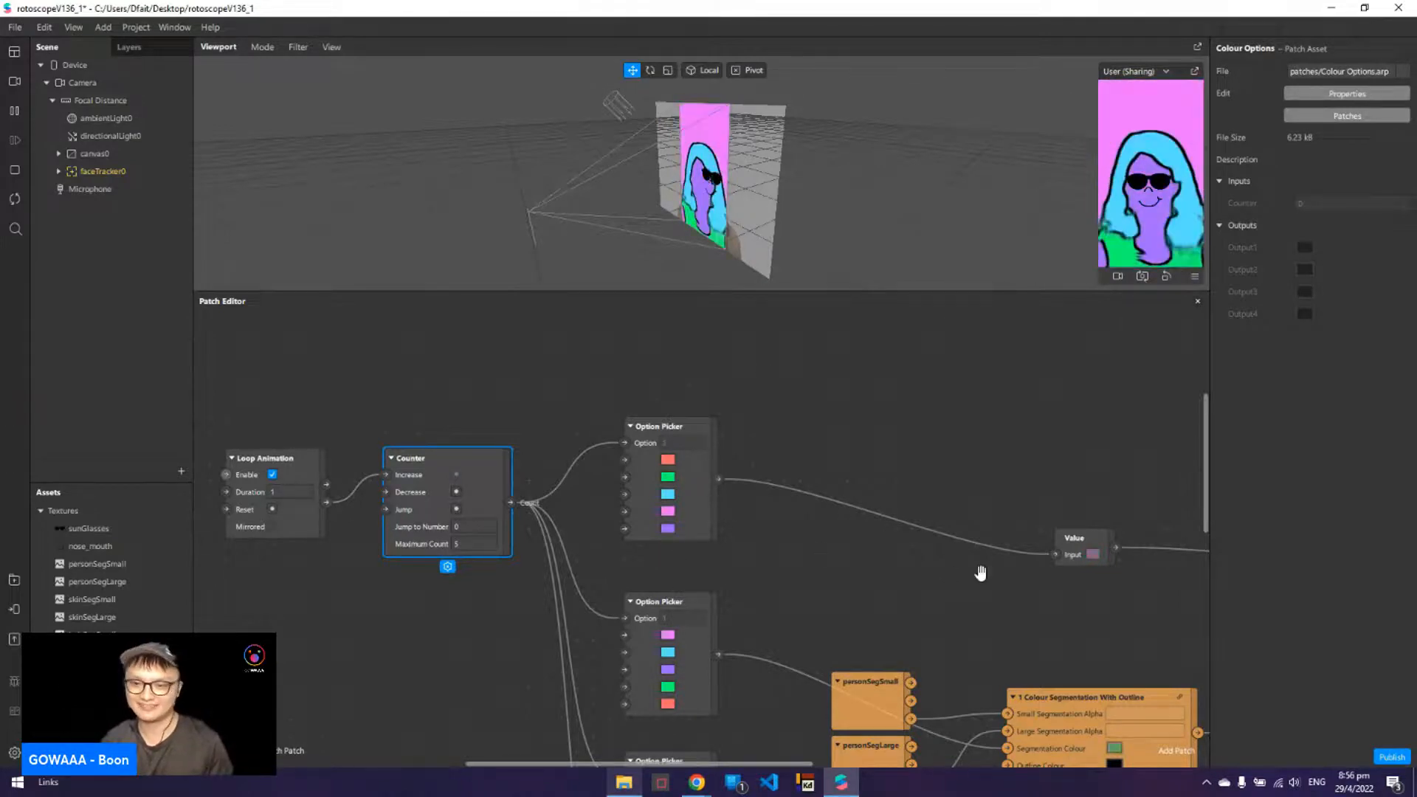
# - Set the Loop Animation's duration back to 0.4
pyautogui.click(288, 490)
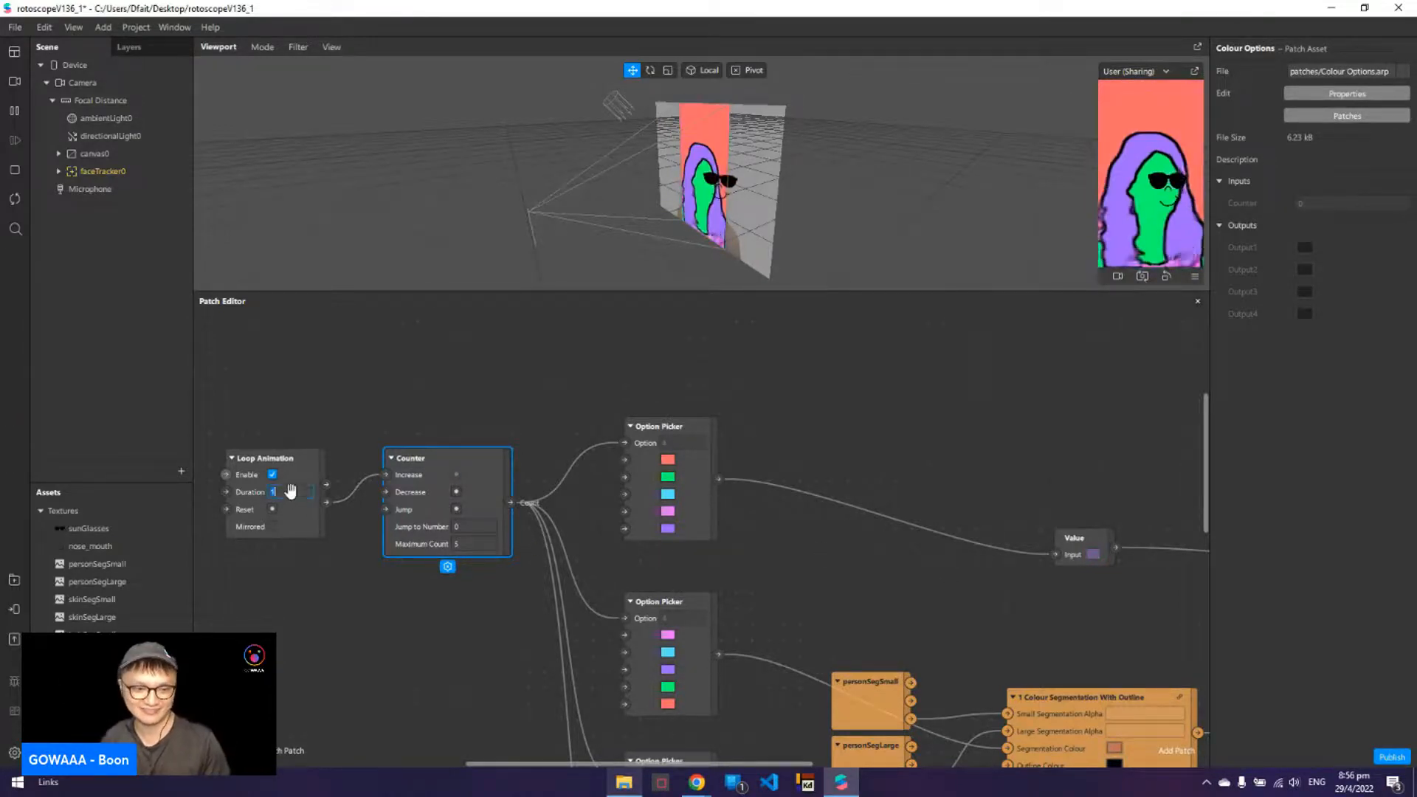
pyautogui.write('0.4')
pyautogui.press('Return')
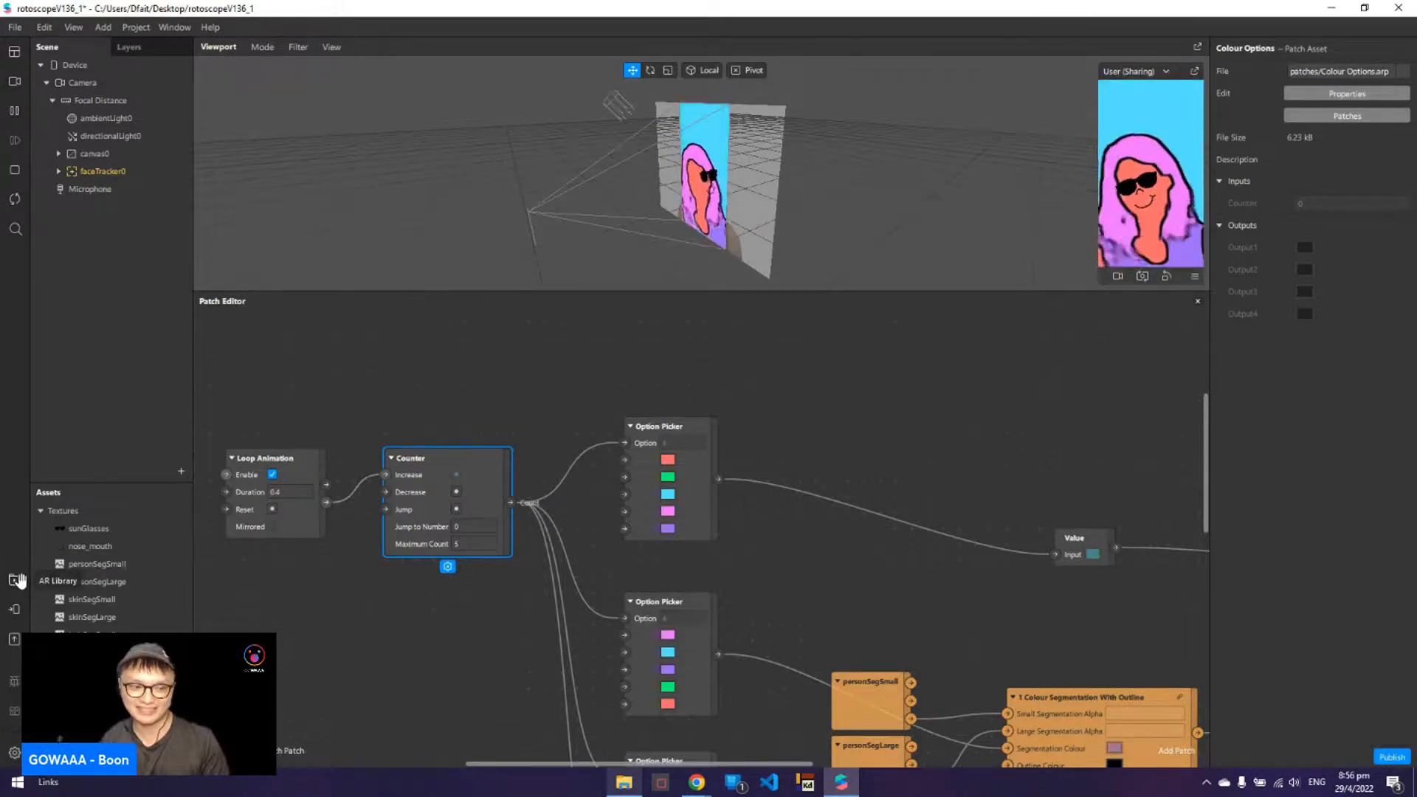
# - Send the effect to Instagram for testing on a device, and close the Test on device options
pyautogui.click(14, 612)
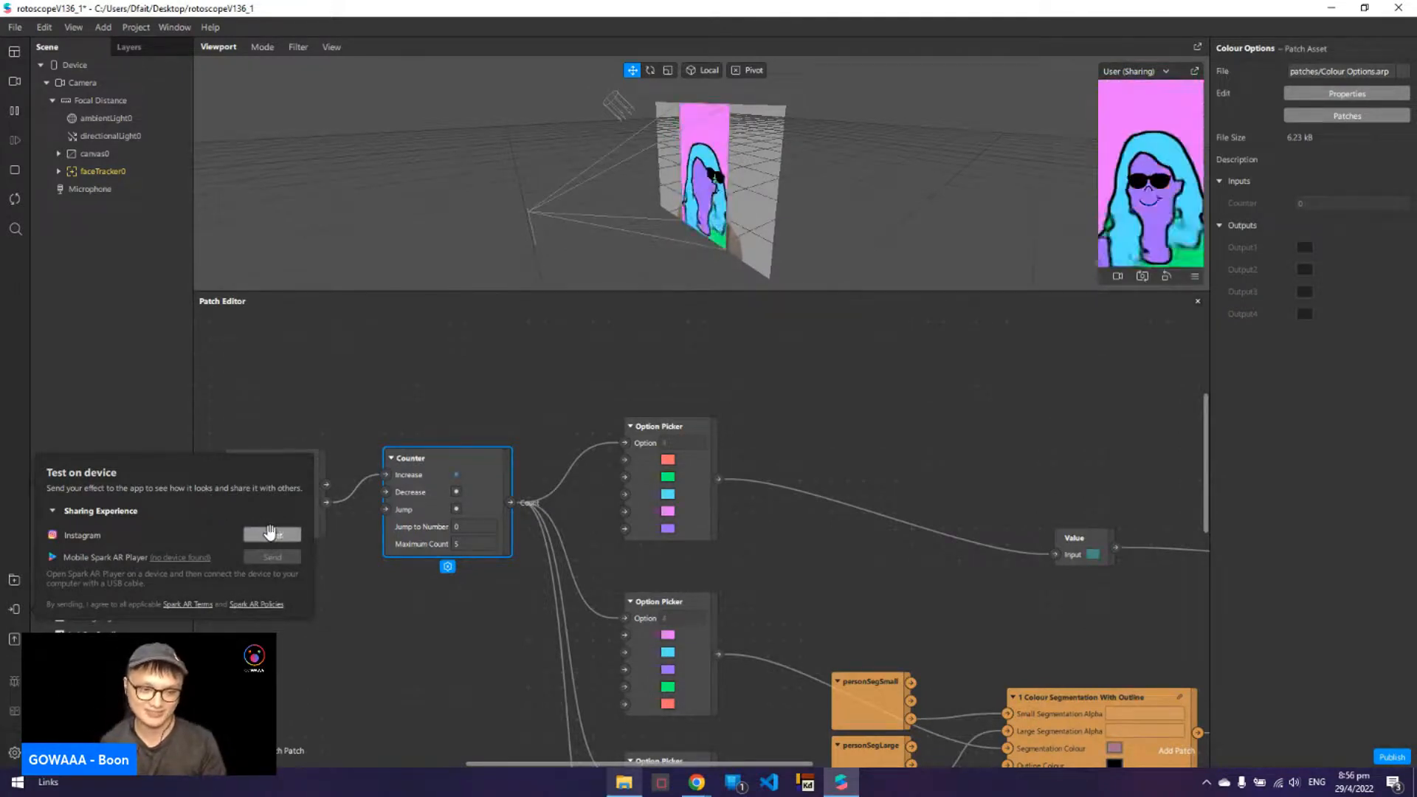
pyautogui.click(271, 534)
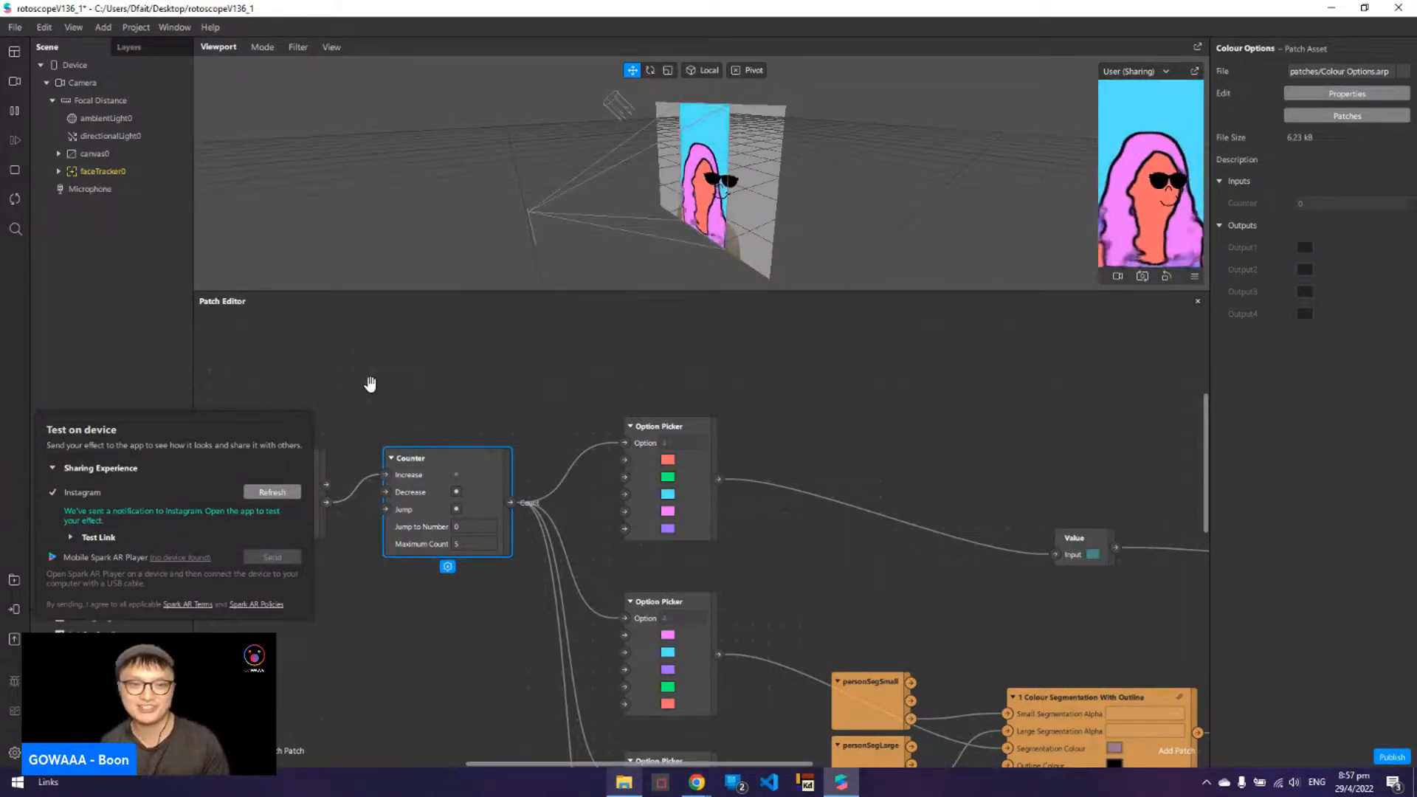
pyautogui.click(366, 381)
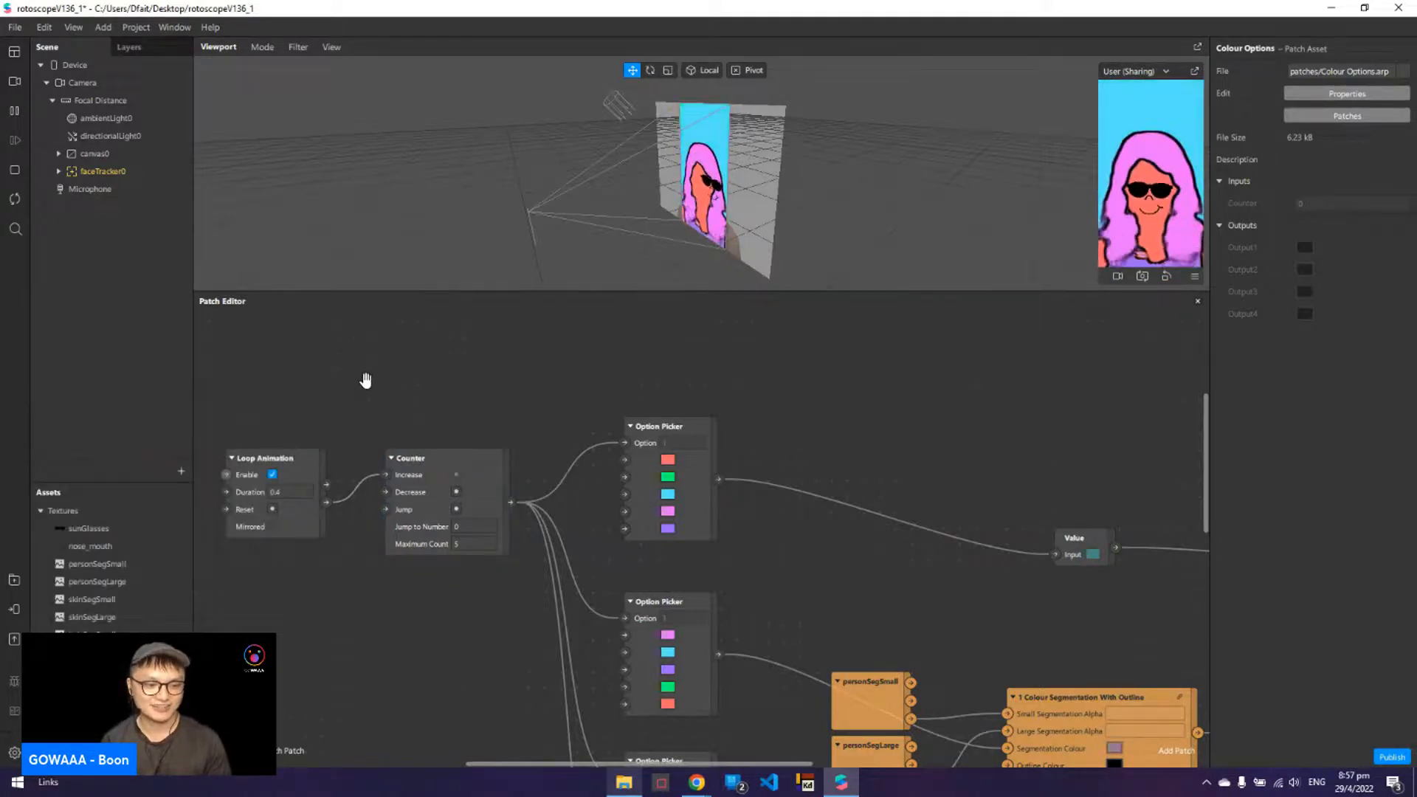
# - Review the effect's publishing options and platform requirements in the Publish dialog, and close it
pyautogui.click(14, 640)
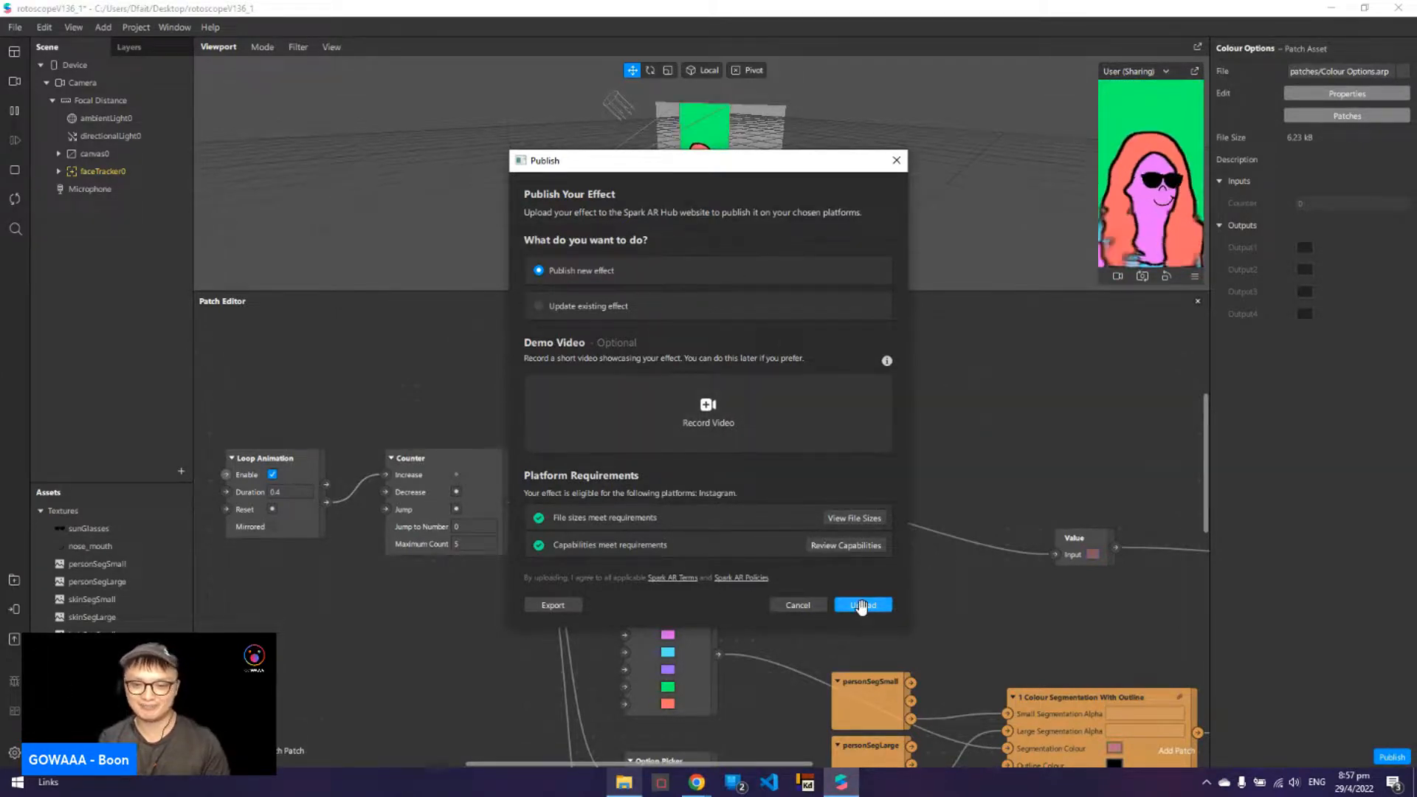
pyautogui.click(894, 160)
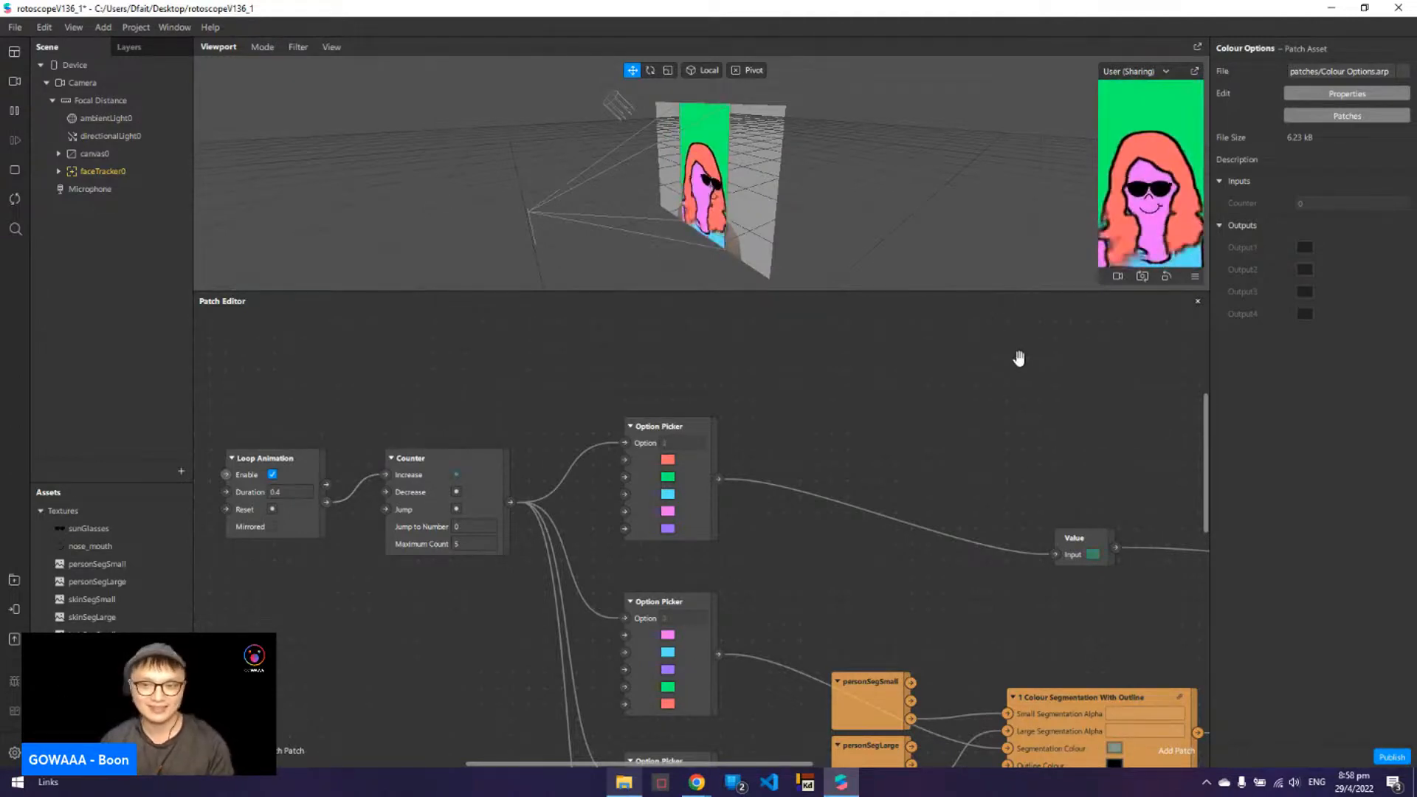
# - Move the uppermost Option Picker patch down slightly, deselect it, and save the project
pyautogui.scroll(-3, 1012, 370)
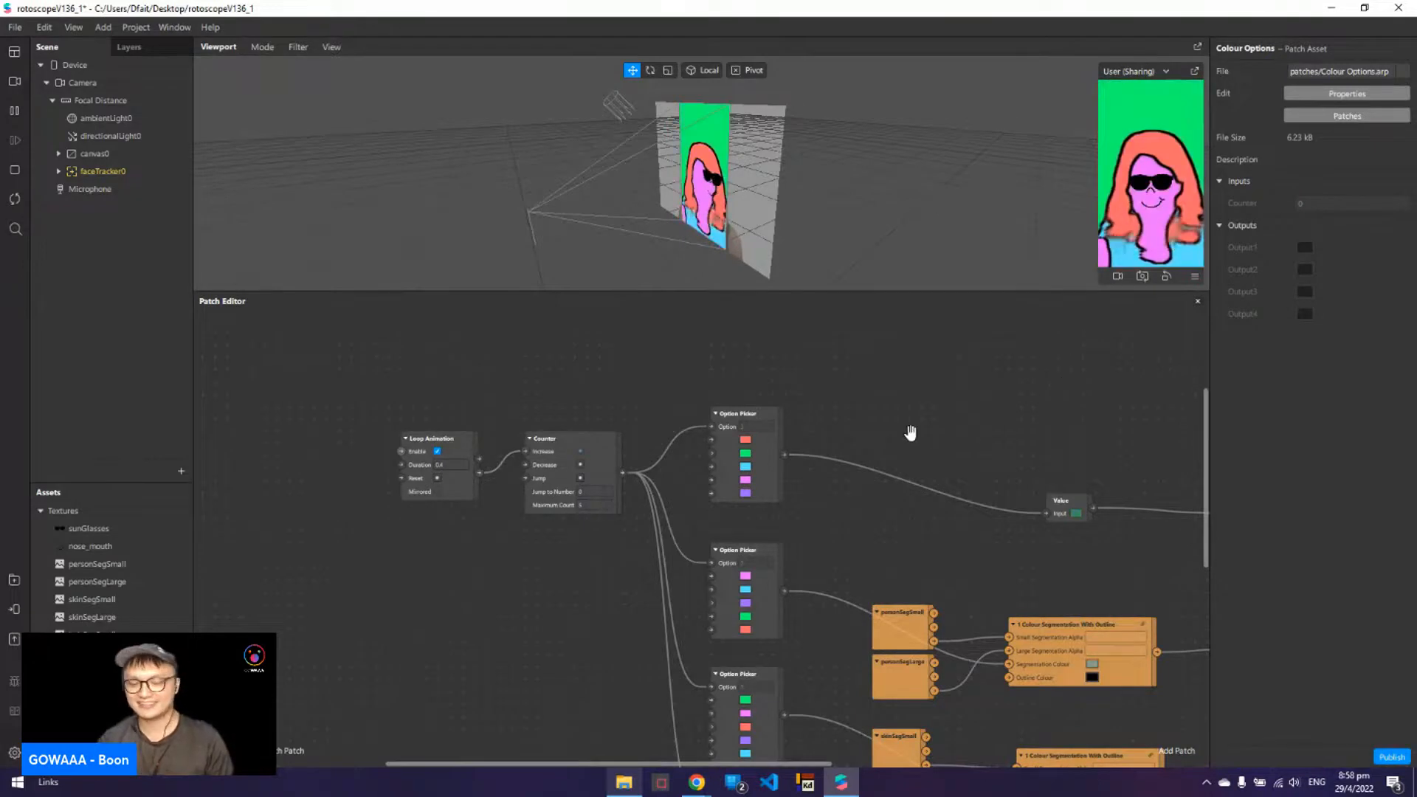
pyautogui.moveTo(767, 454); pyautogui.dragTo(767, 467)
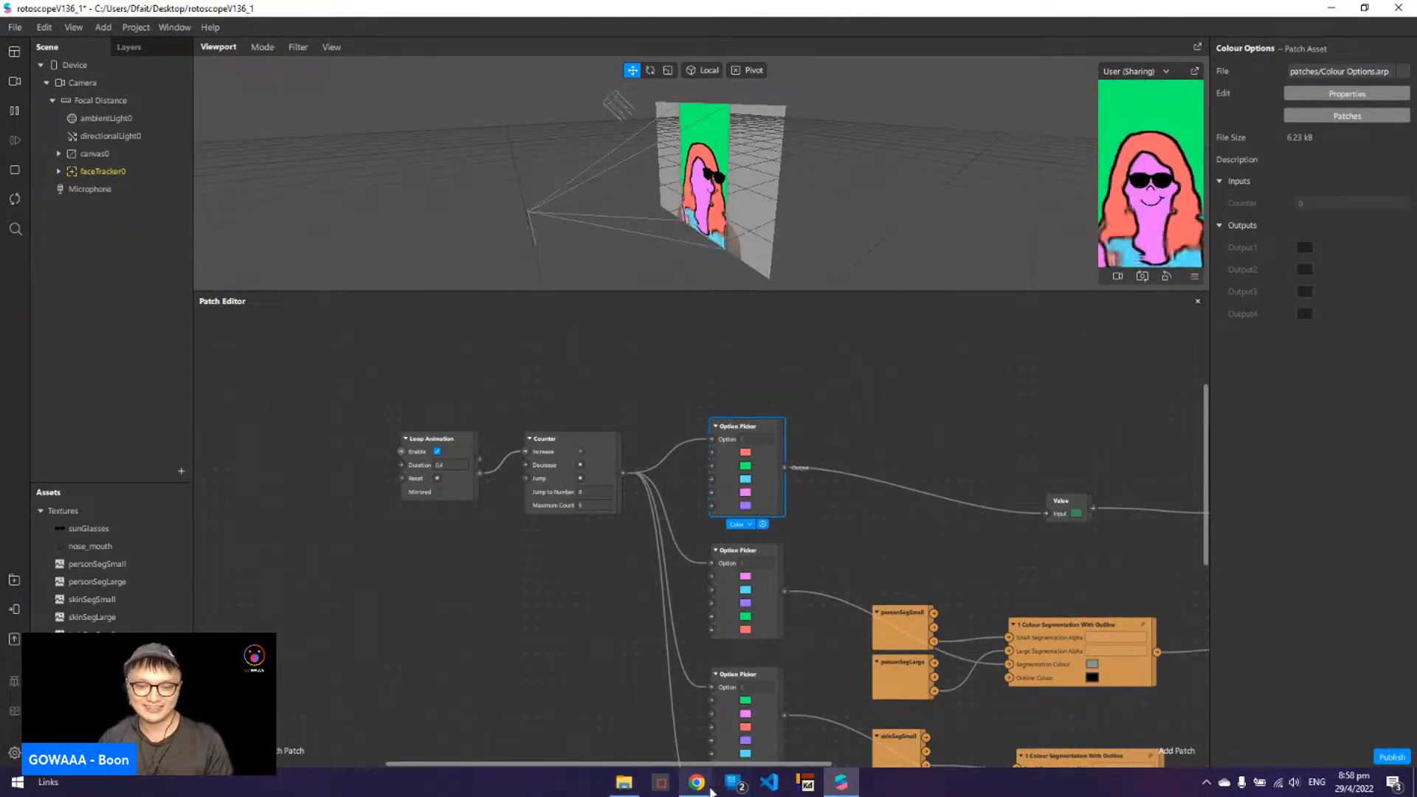
pyautogui.click(885, 524)
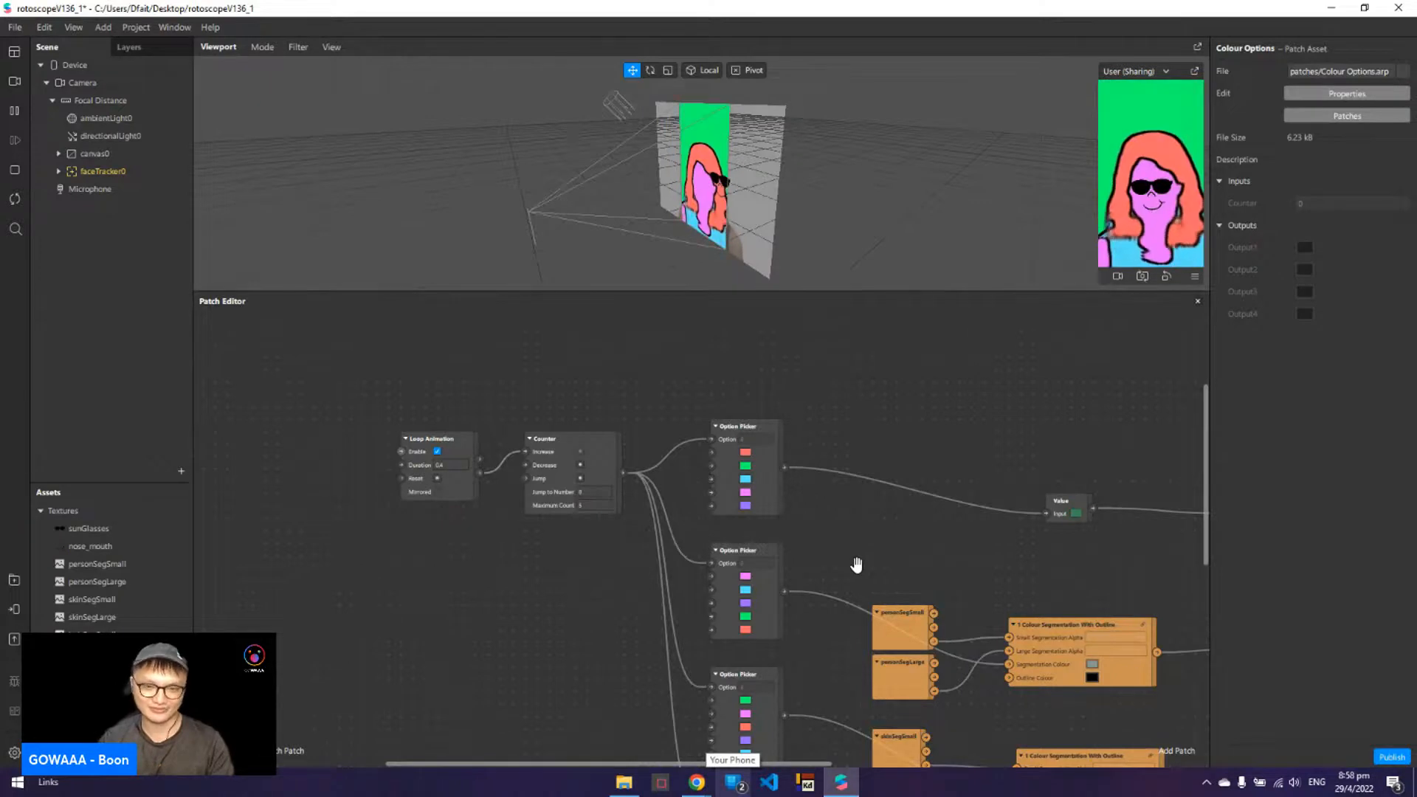
pyautogui.scroll(-3, 790, 430)
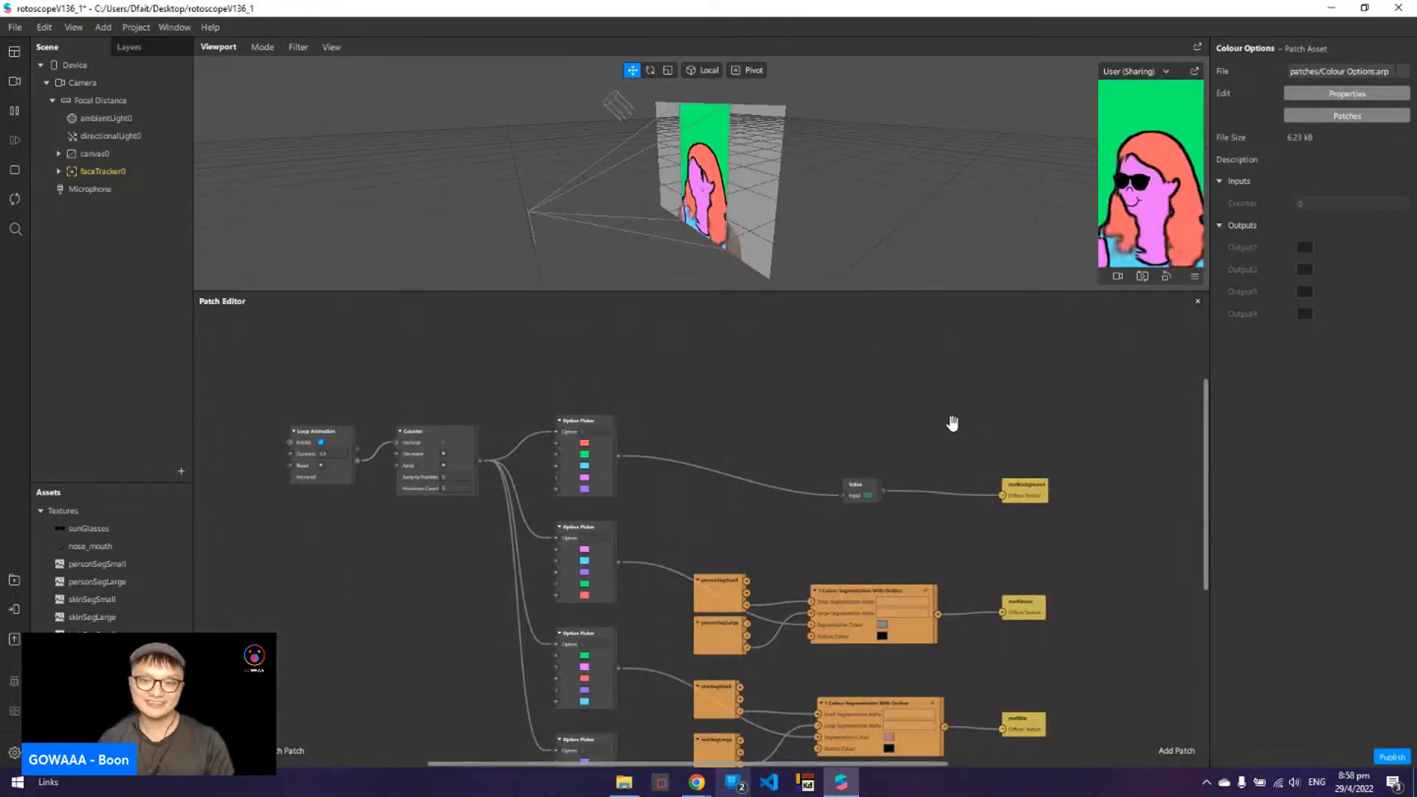
pyautogui.hotkey('ctrl', 's')
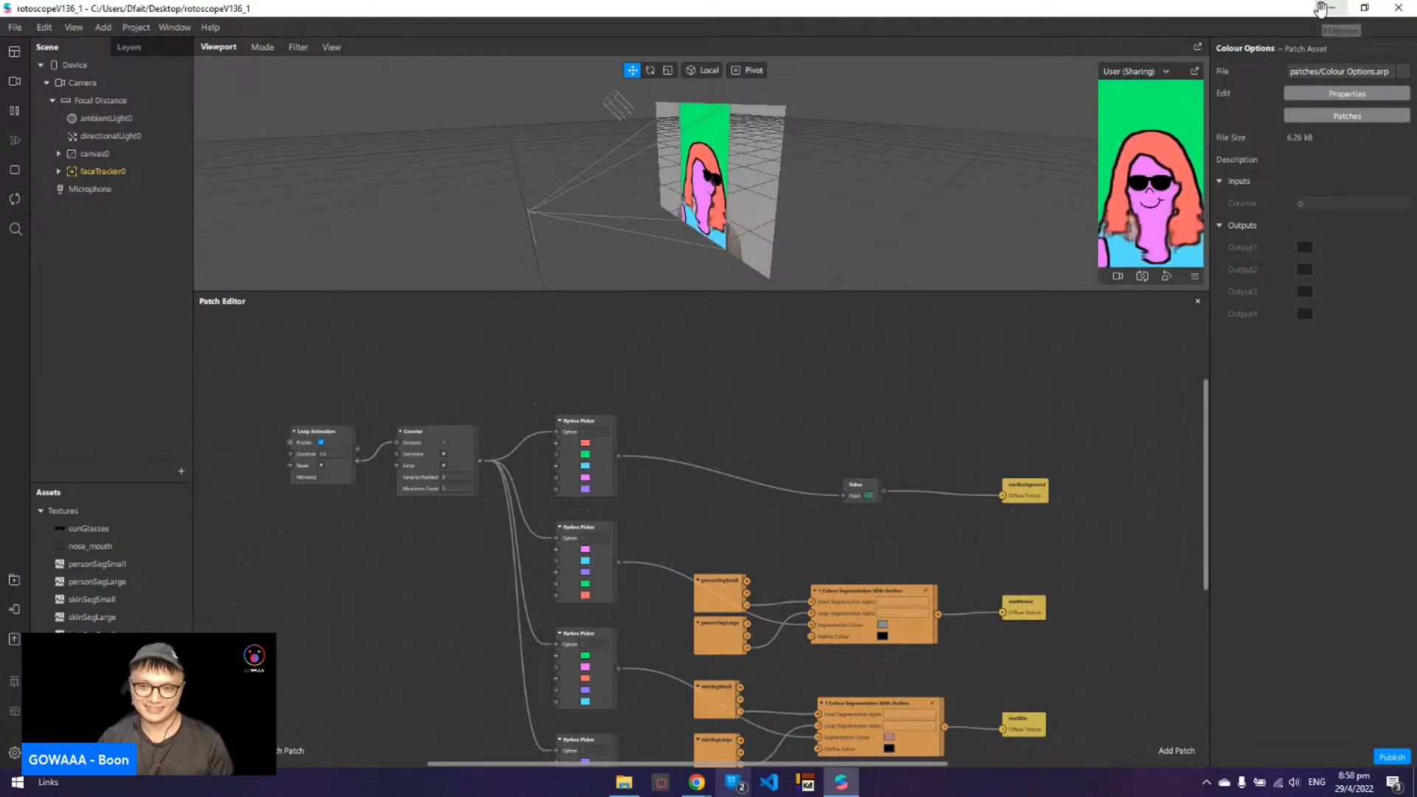
# - Close the rotoscopeV136_1 project, the Spark AR Studio start window and the Desktop folder window
pyautogui.click(1398, 8)
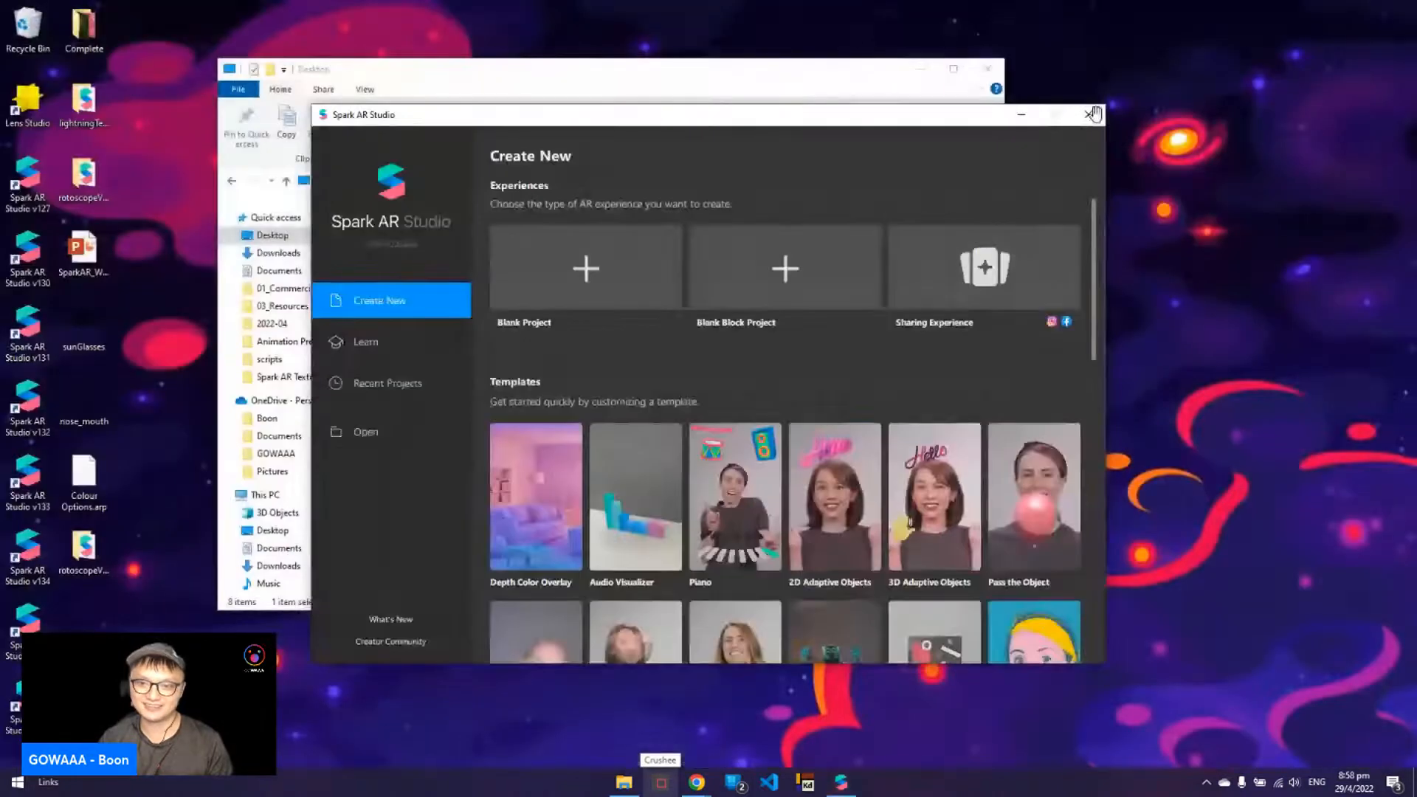
pyautogui.click(1088, 114)
pyautogui.click(987, 68)
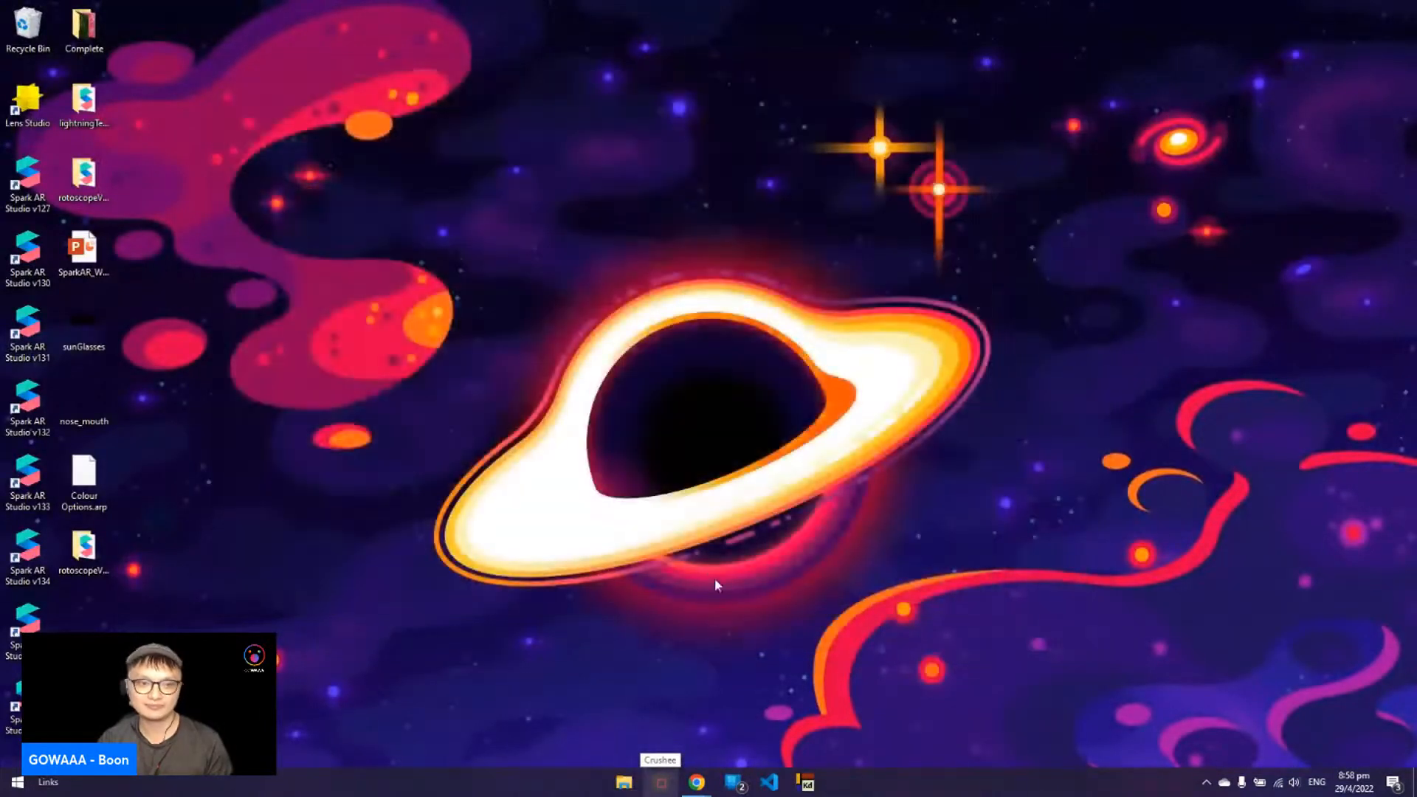
# - Open the Spark AR Workshop presentation from the desktop and go through its slides to "Community to Join"
pyautogui.doubleClick(84, 255)
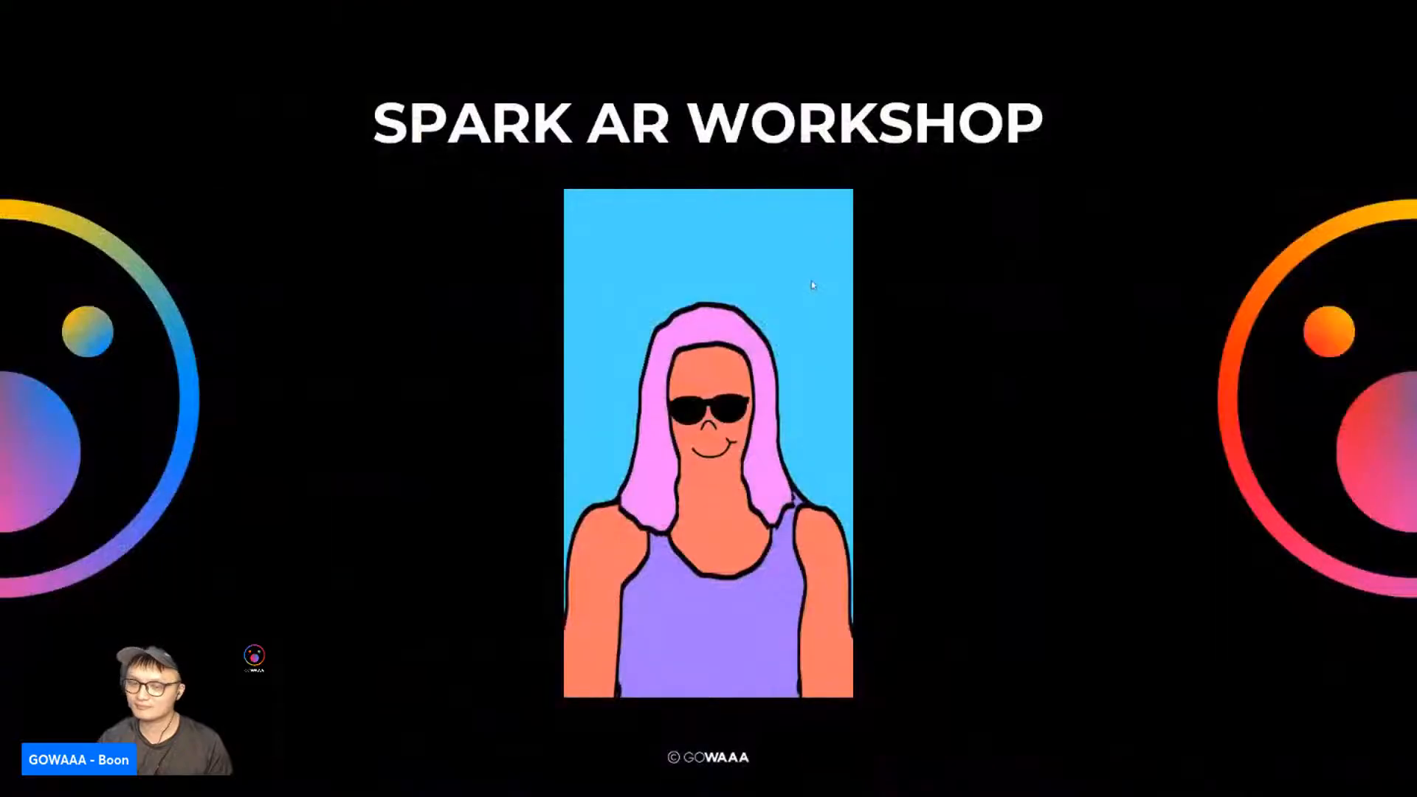
pyautogui.click(1041, 617)
pyautogui.click(1041, 617)
pyautogui.click(1041, 617)
pyautogui.click(1041, 617)
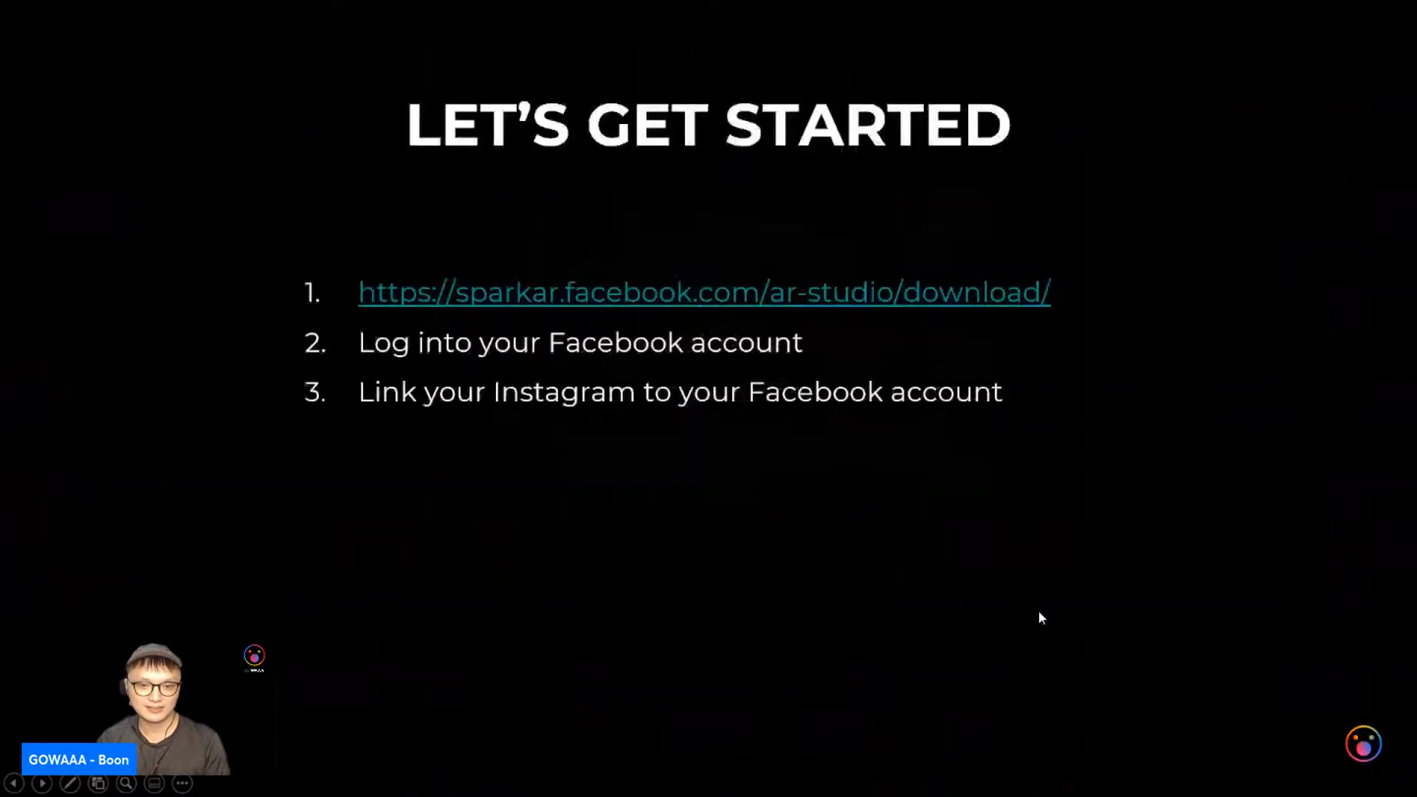
pyautogui.click(1040, 617)
pyautogui.click(1041, 617)
pyautogui.press('Left')
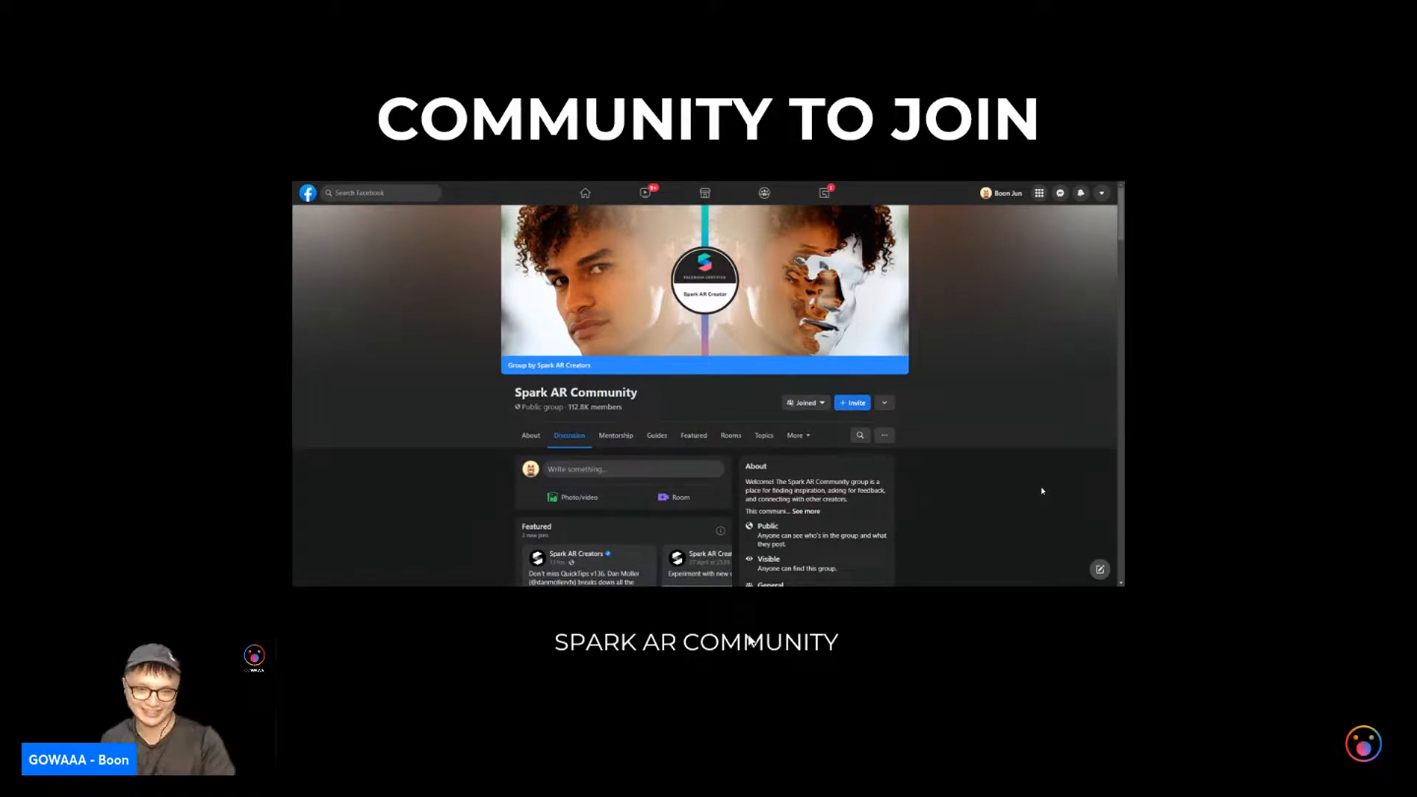
# - Show the "Best Practices" and "Follow Us" slides, and end the slideshow
pyautogui.click(1215, 410)
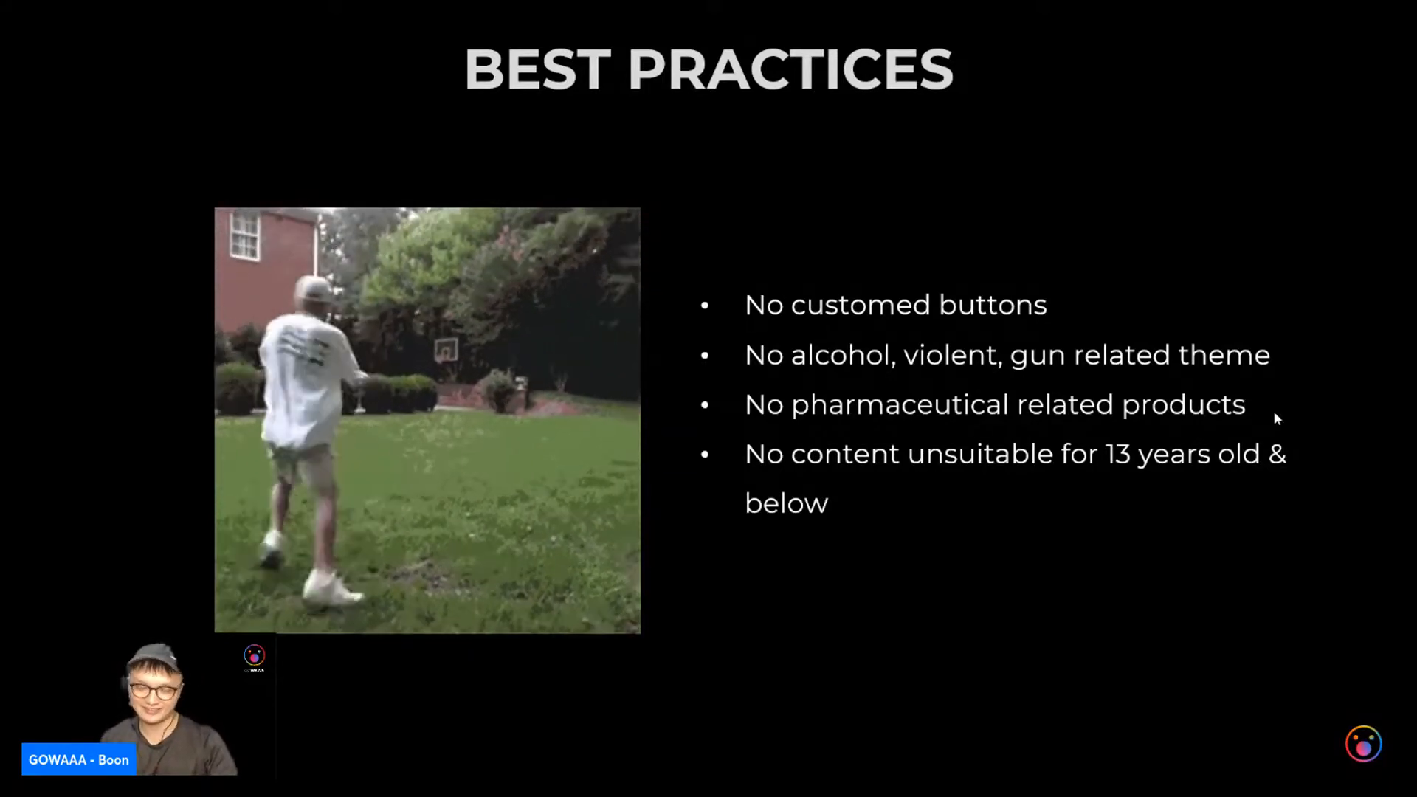
pyautogui.press('Right')
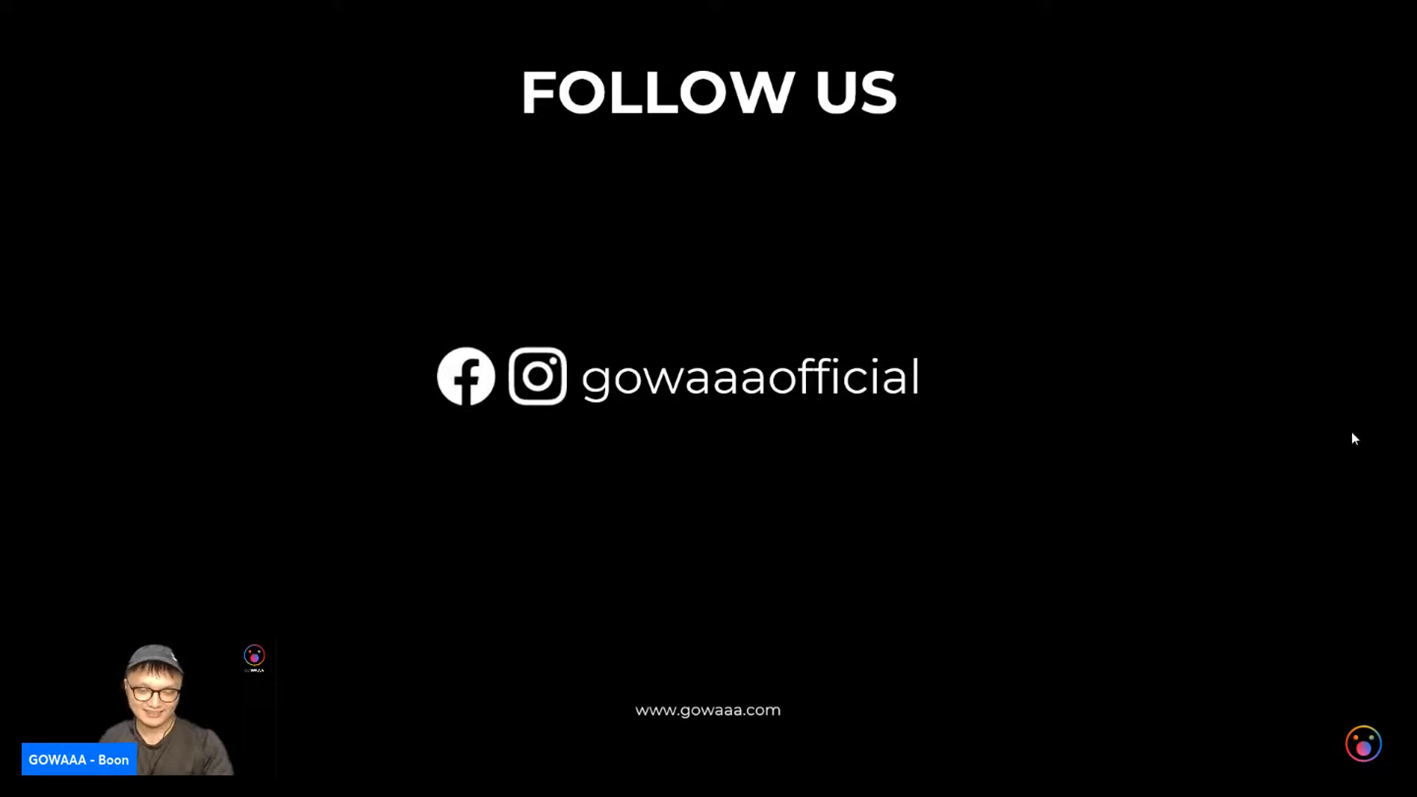
pyautogui.press('Escape')
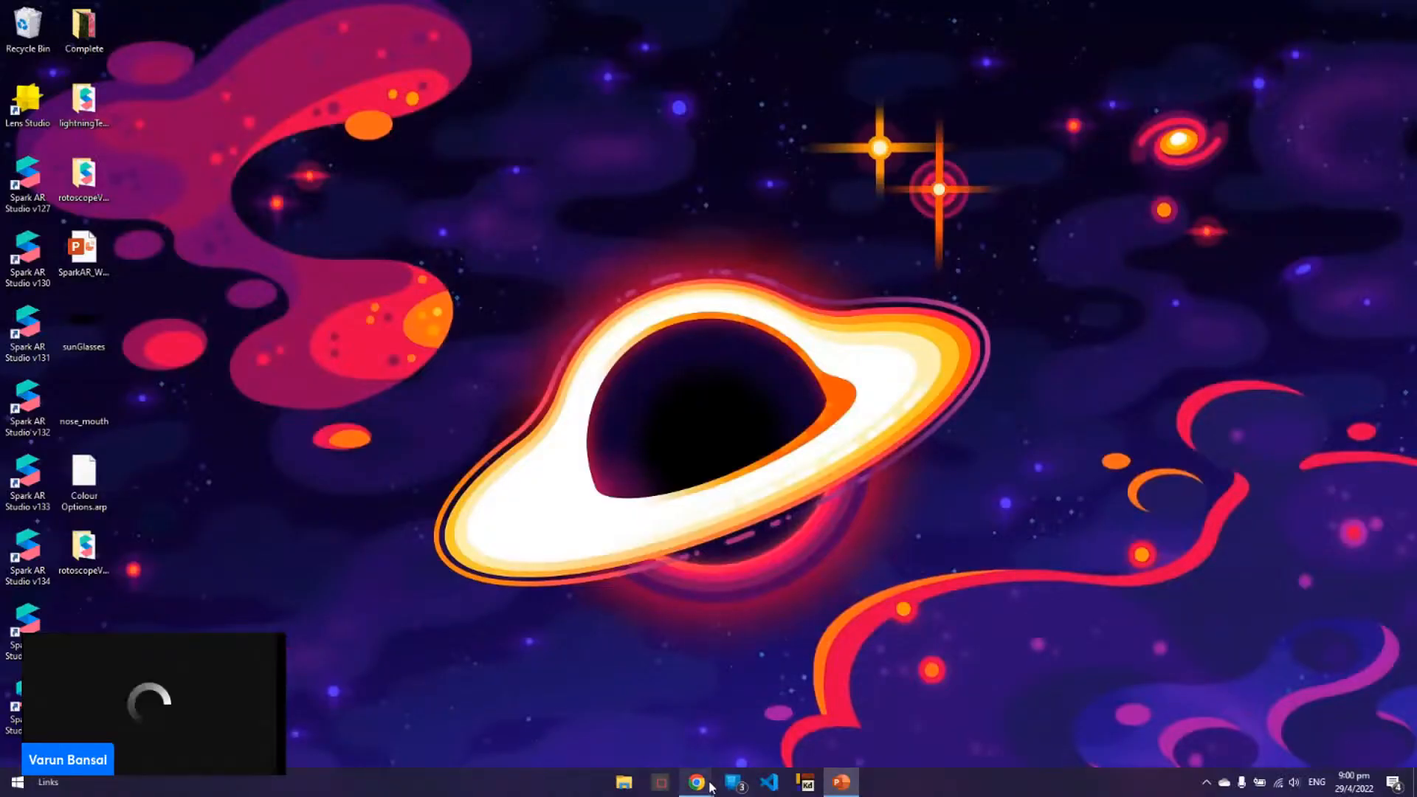
pyautogui.moveTo(710, 784)
pyautogui.click(774, 702)
pyautogui.click(780, 747)
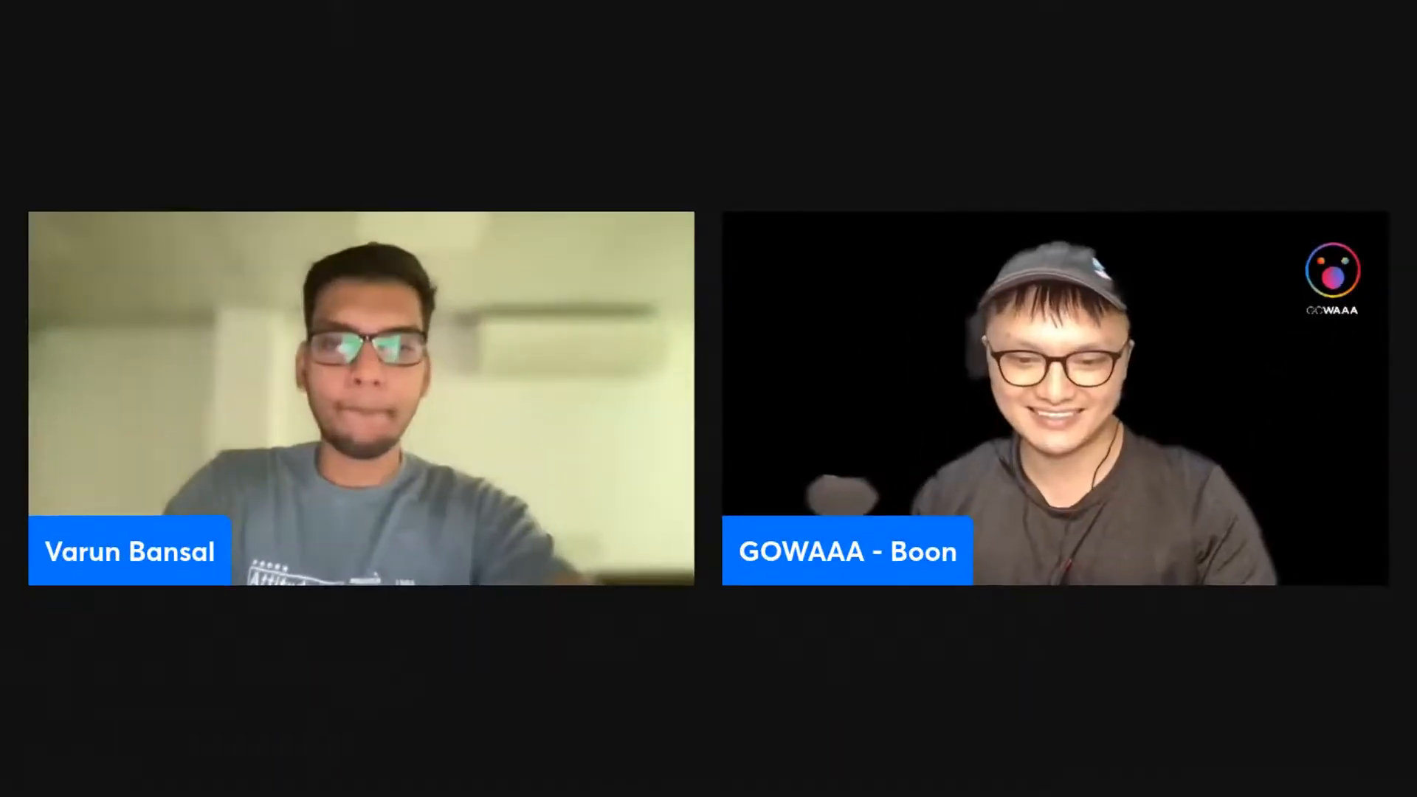